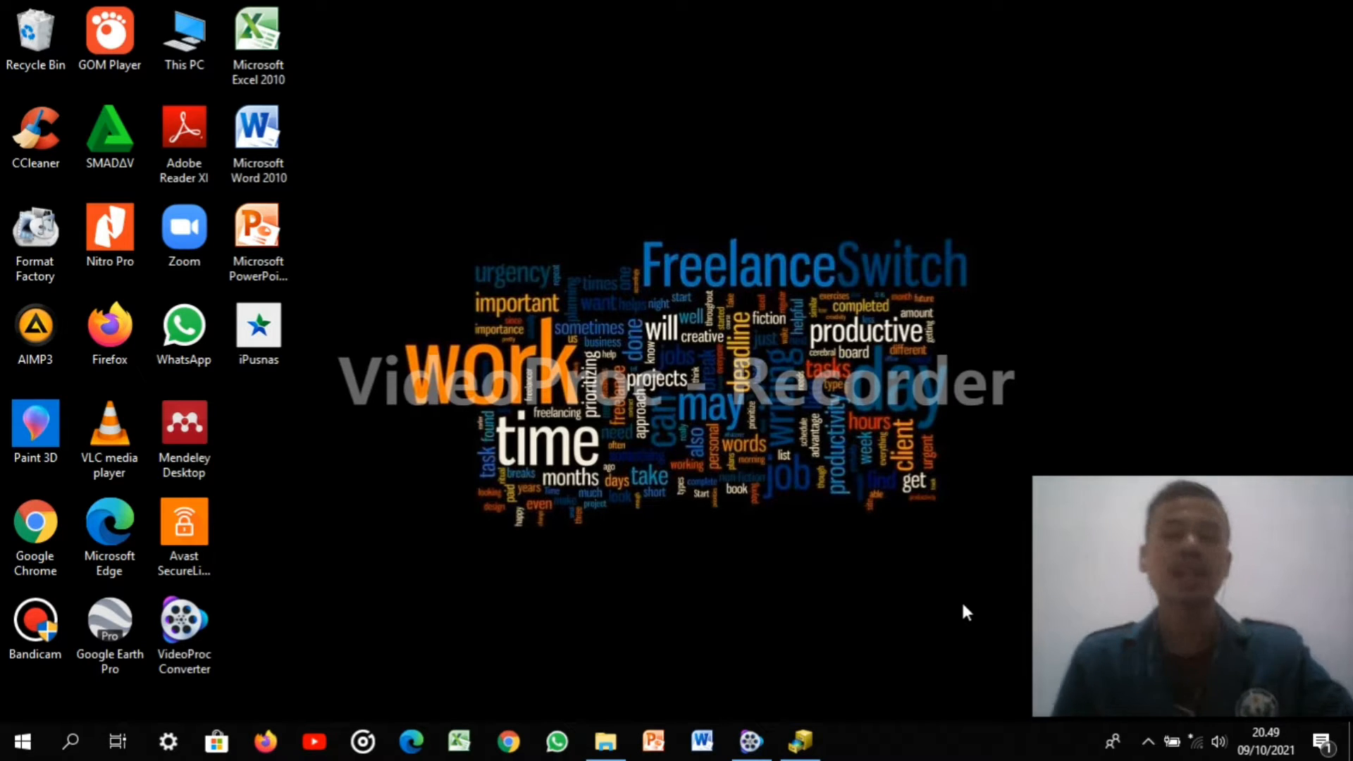
Find ArcCatalog 10.4.1 among the installed ArcGIS programs and switch to the running ArcCatalog window
left_click(23, 741)
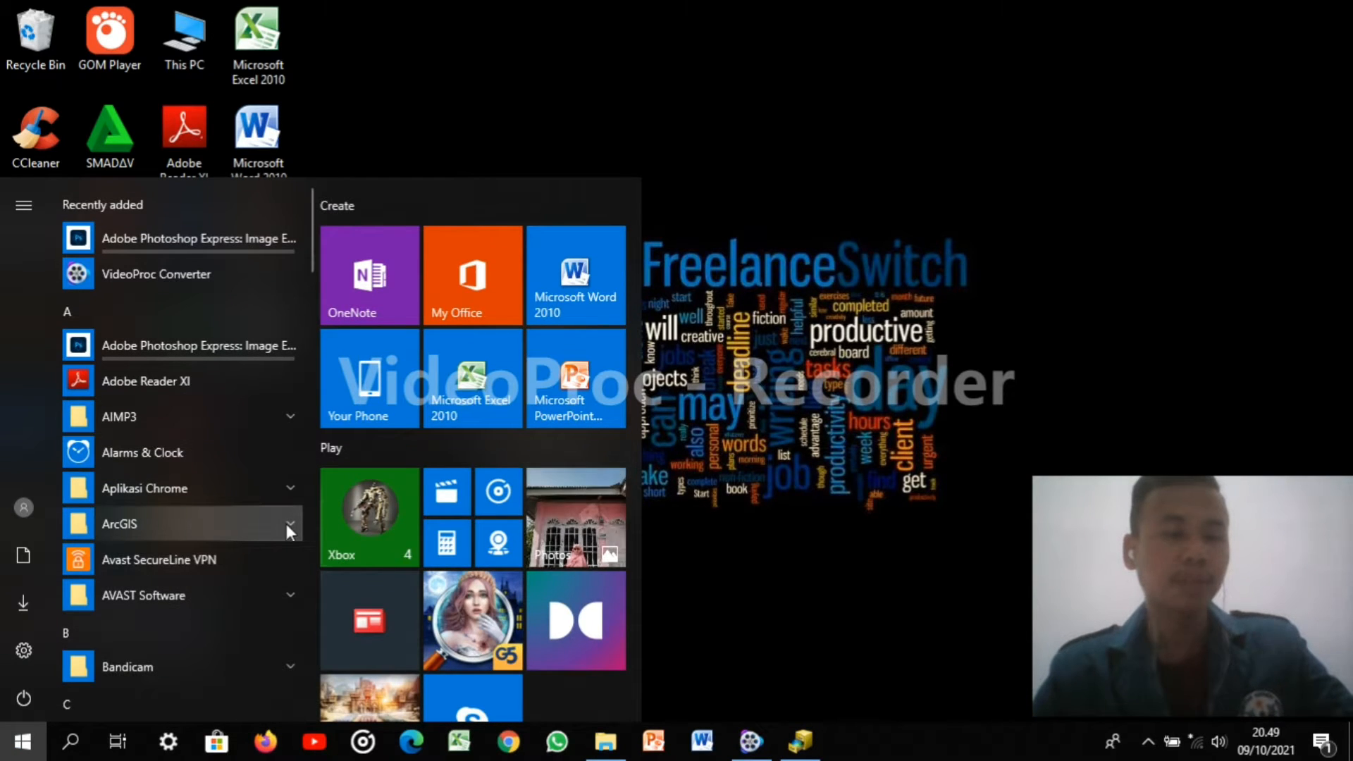
left_click(286, 523)
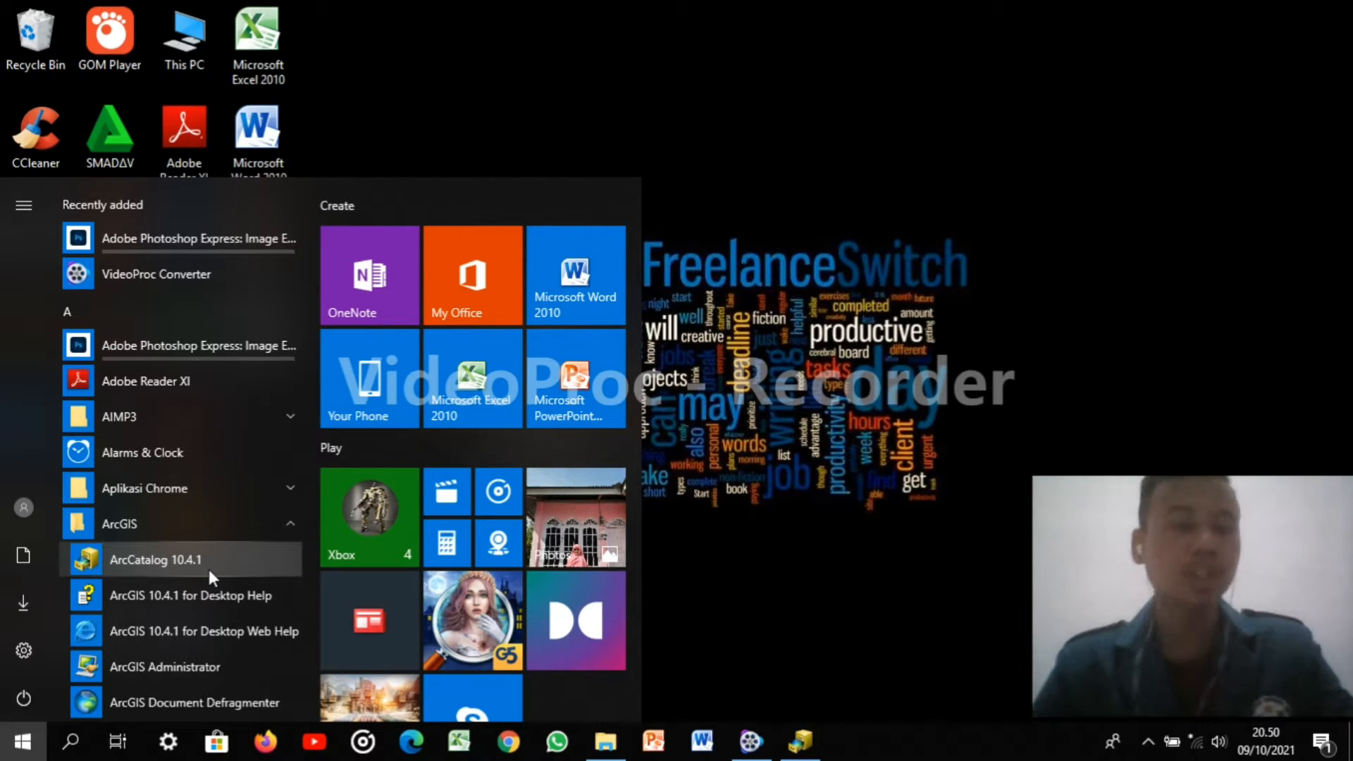
left_click(791, 748)
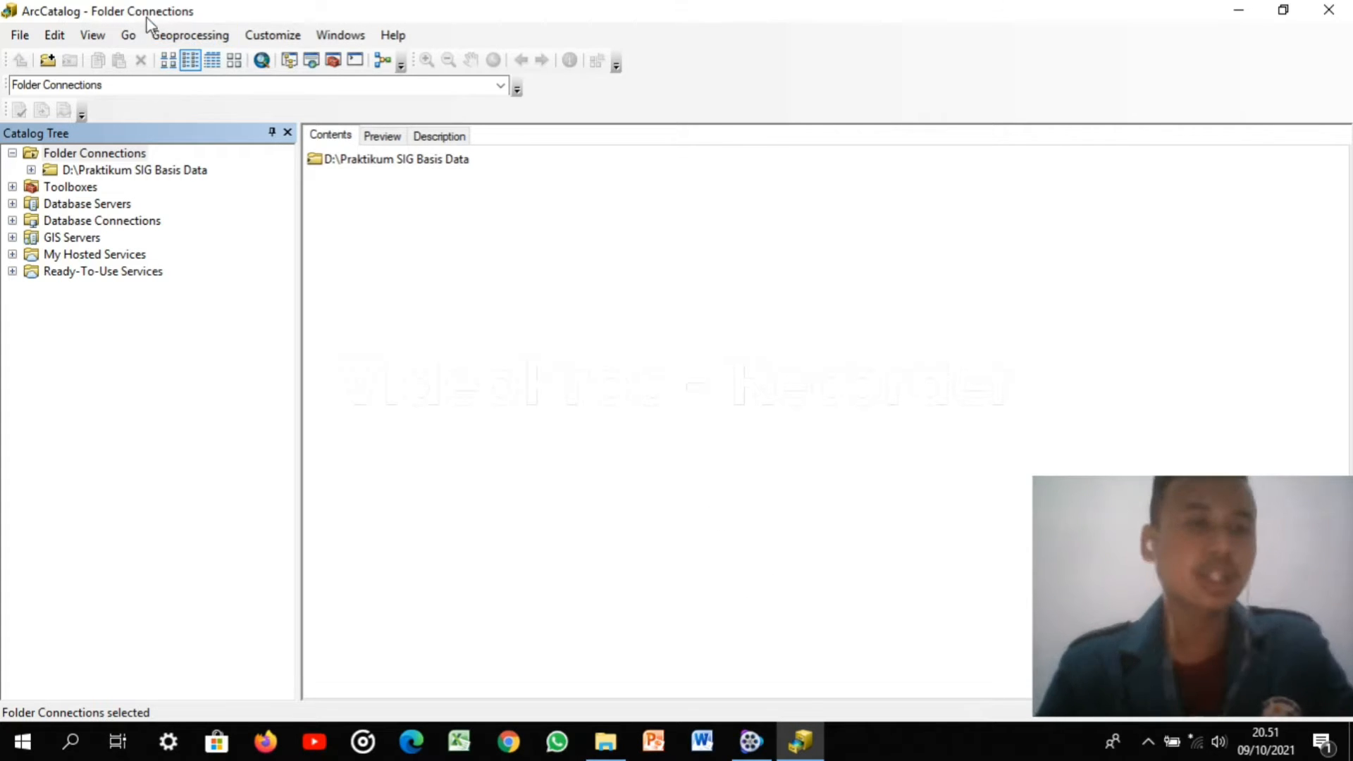
Add a folder connection to C:\Praktikum SIG Basis Data
left_click(48, 61)
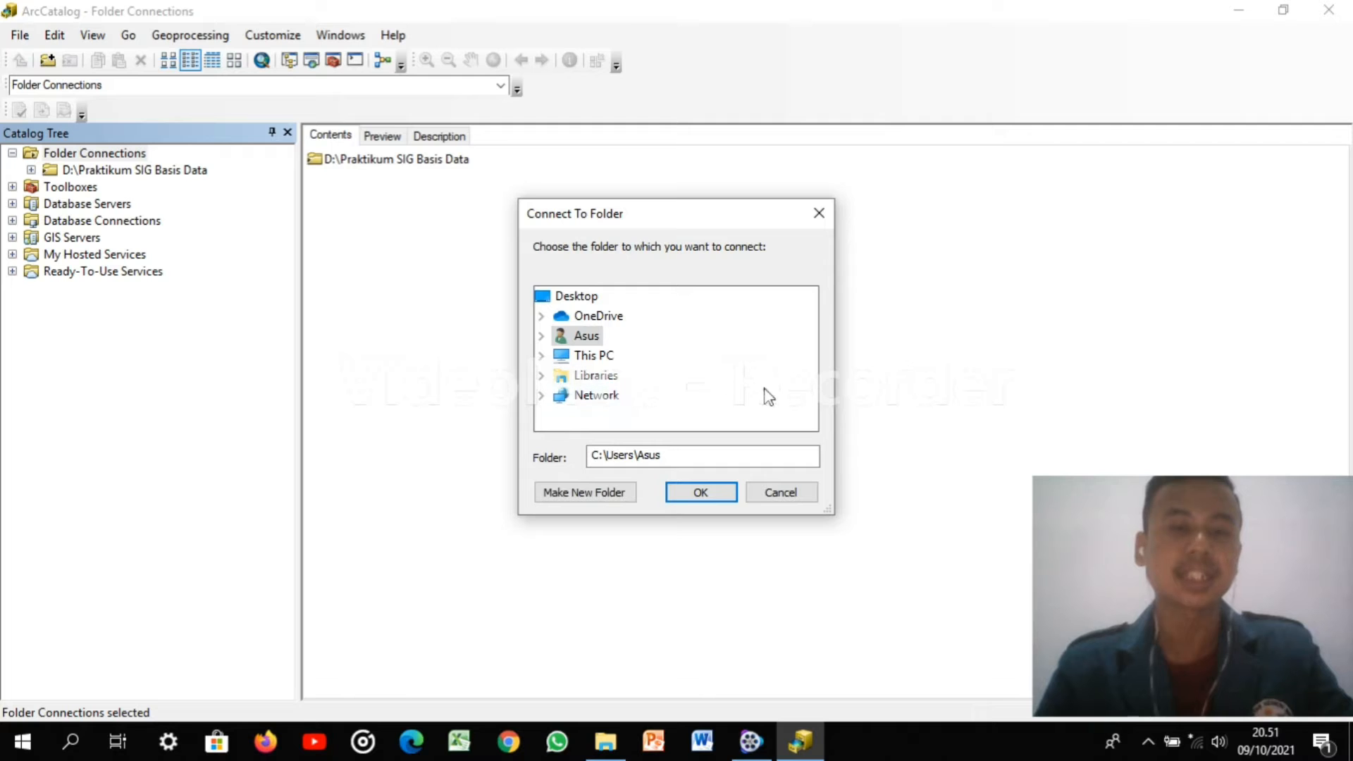
left_click(585, 356)
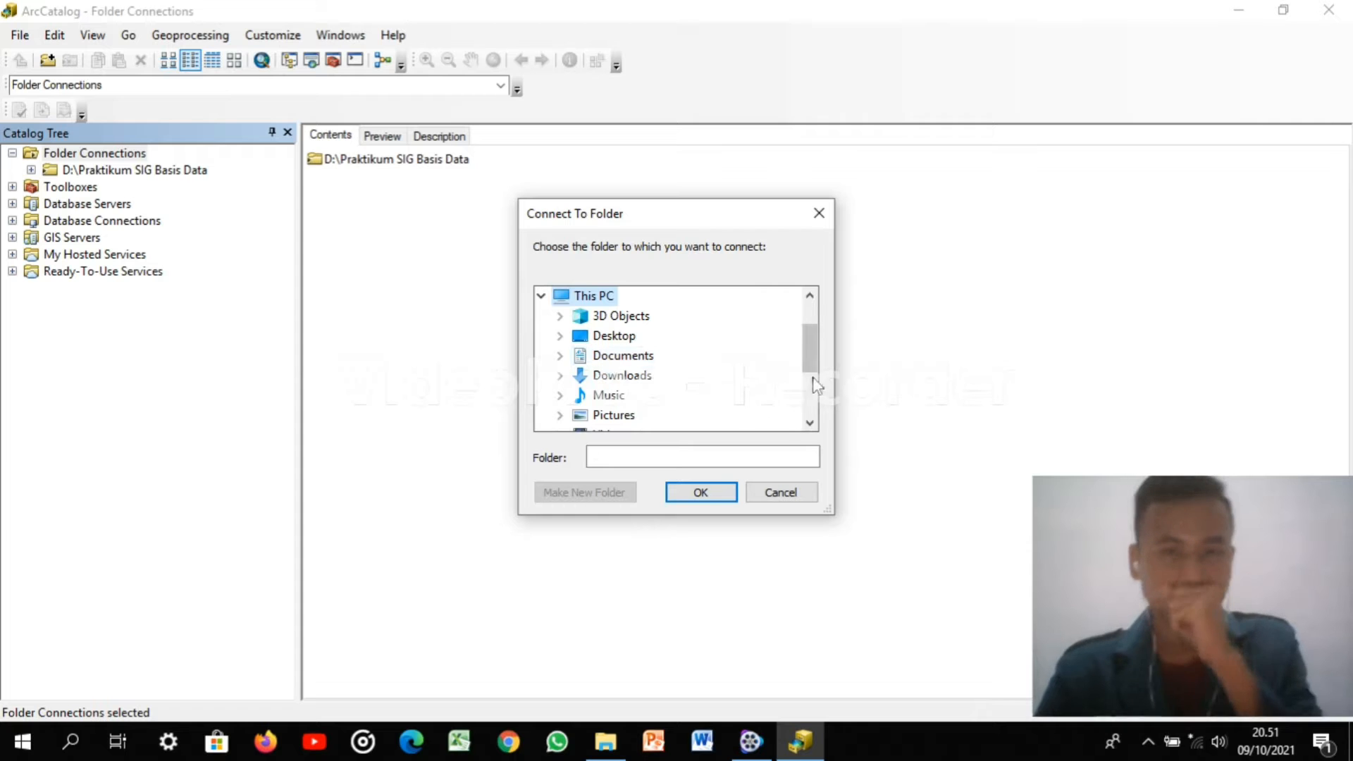
left_click_drag(815, 353, 816, 382)
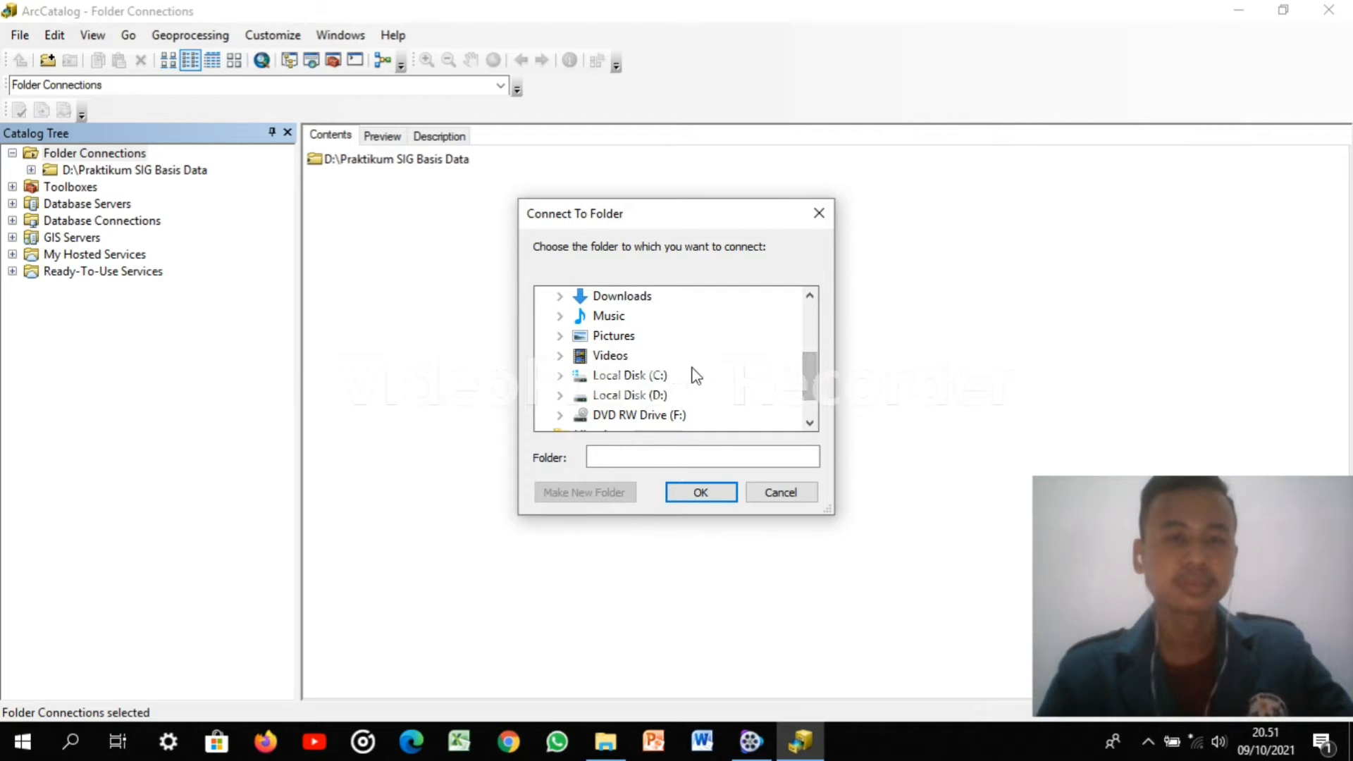
double_click(662, 375)
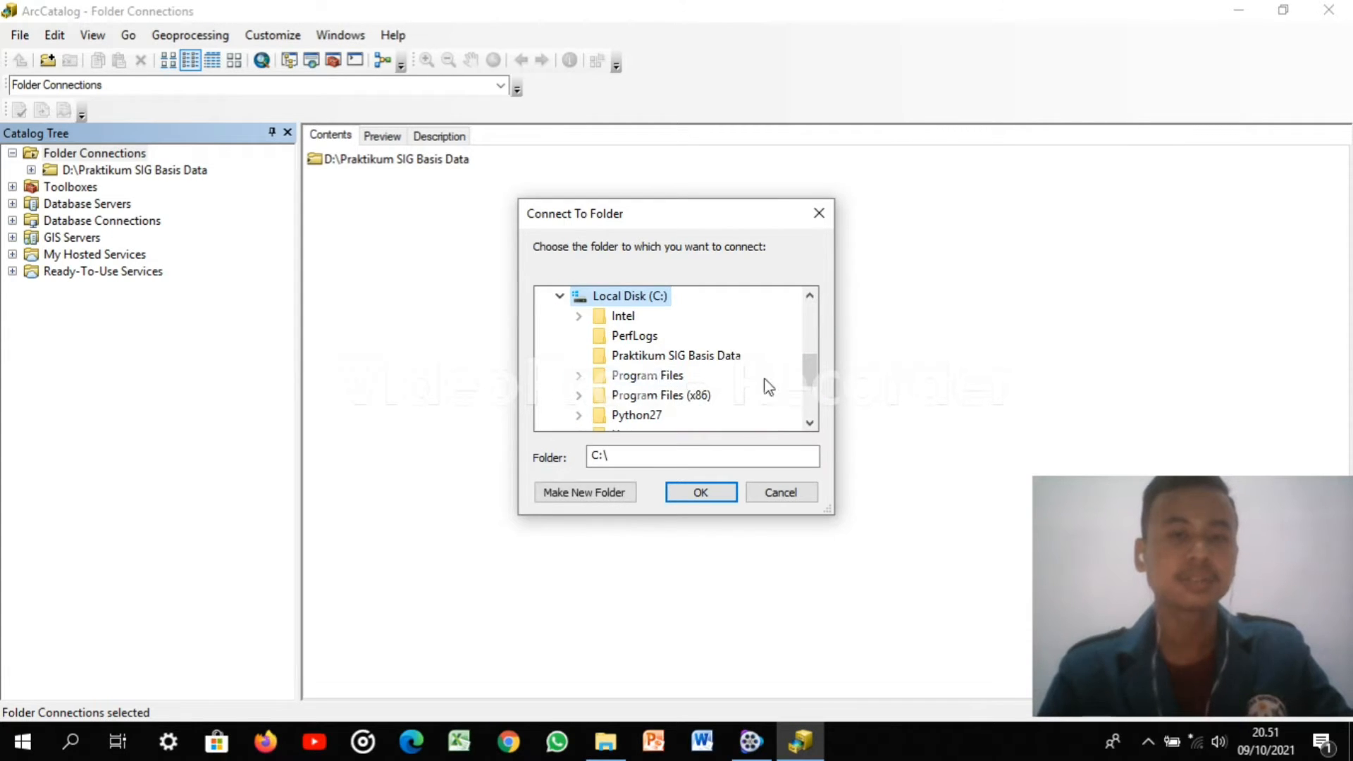
left_click_drag(810, 366, 813, 407)
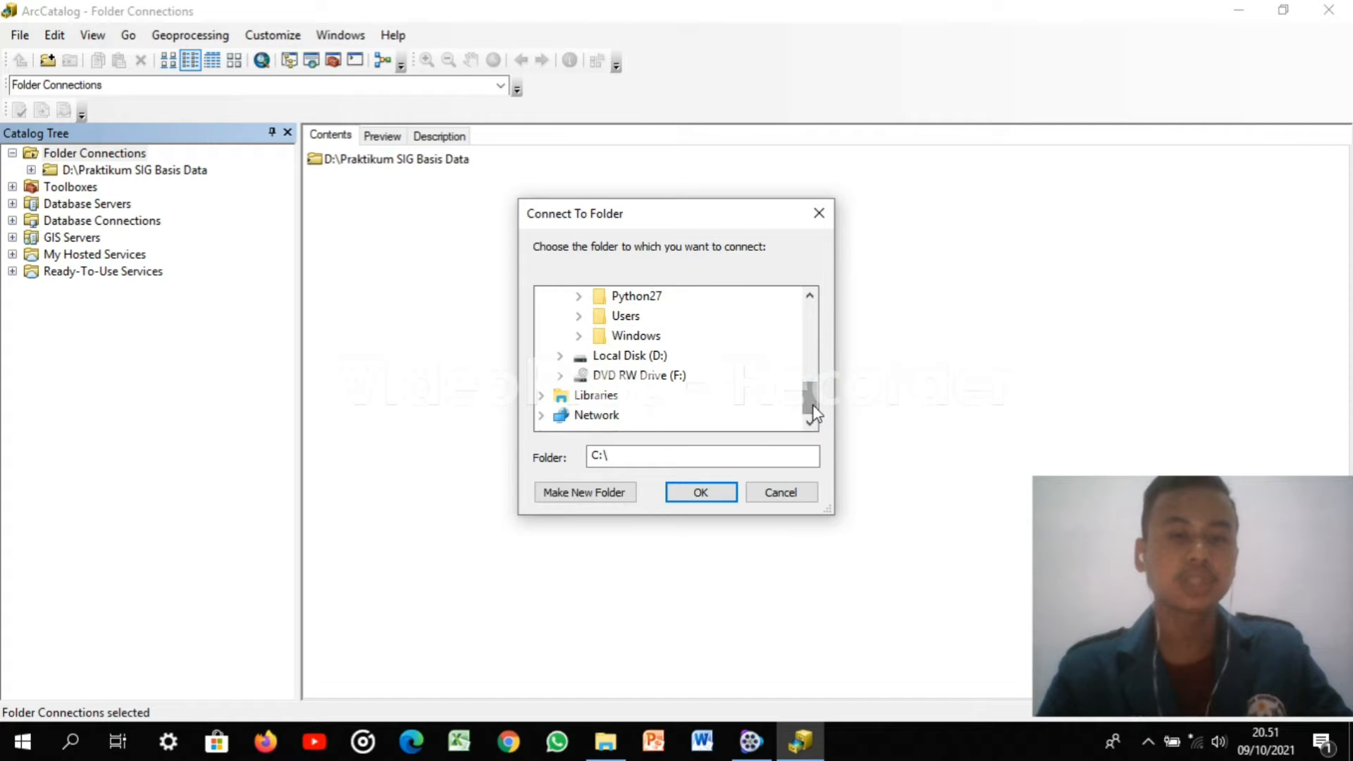
scroll(814, 403, "up", 1)
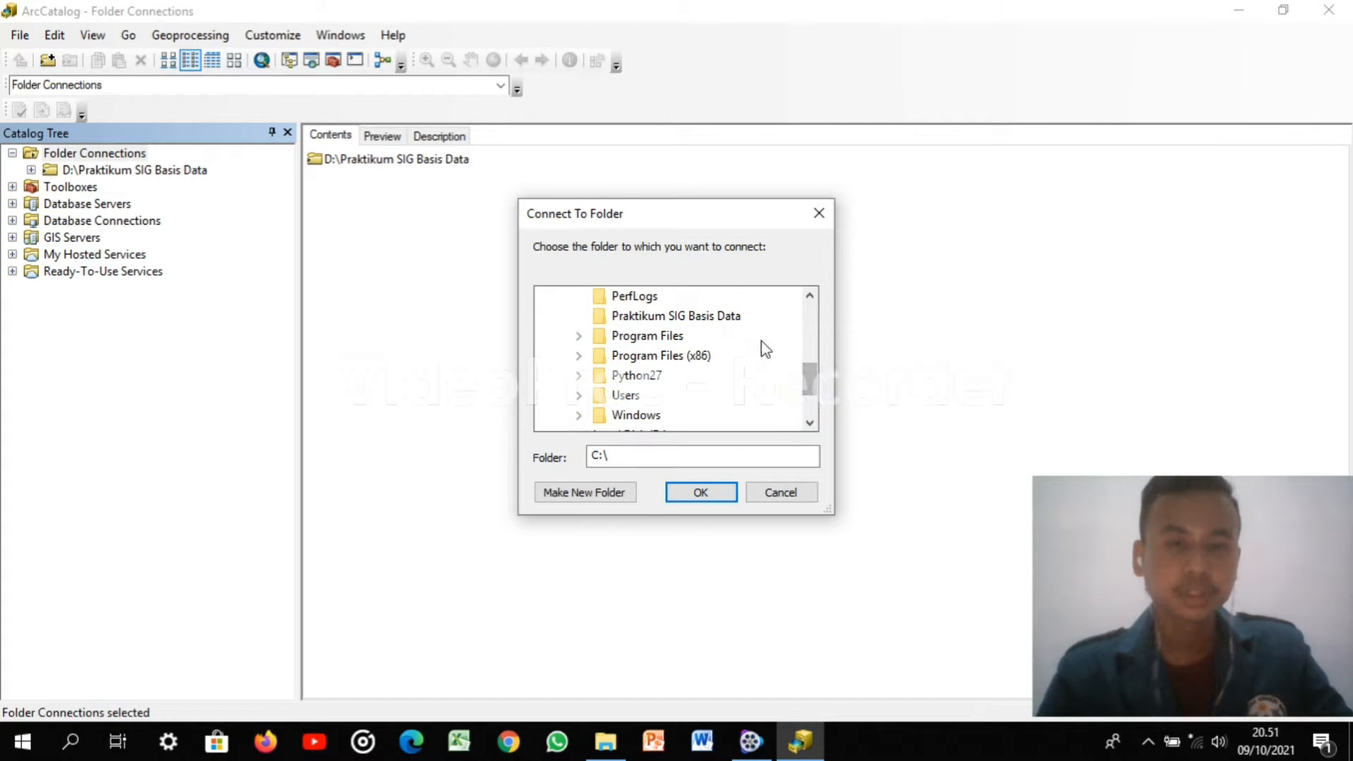
left_click(734, 316)
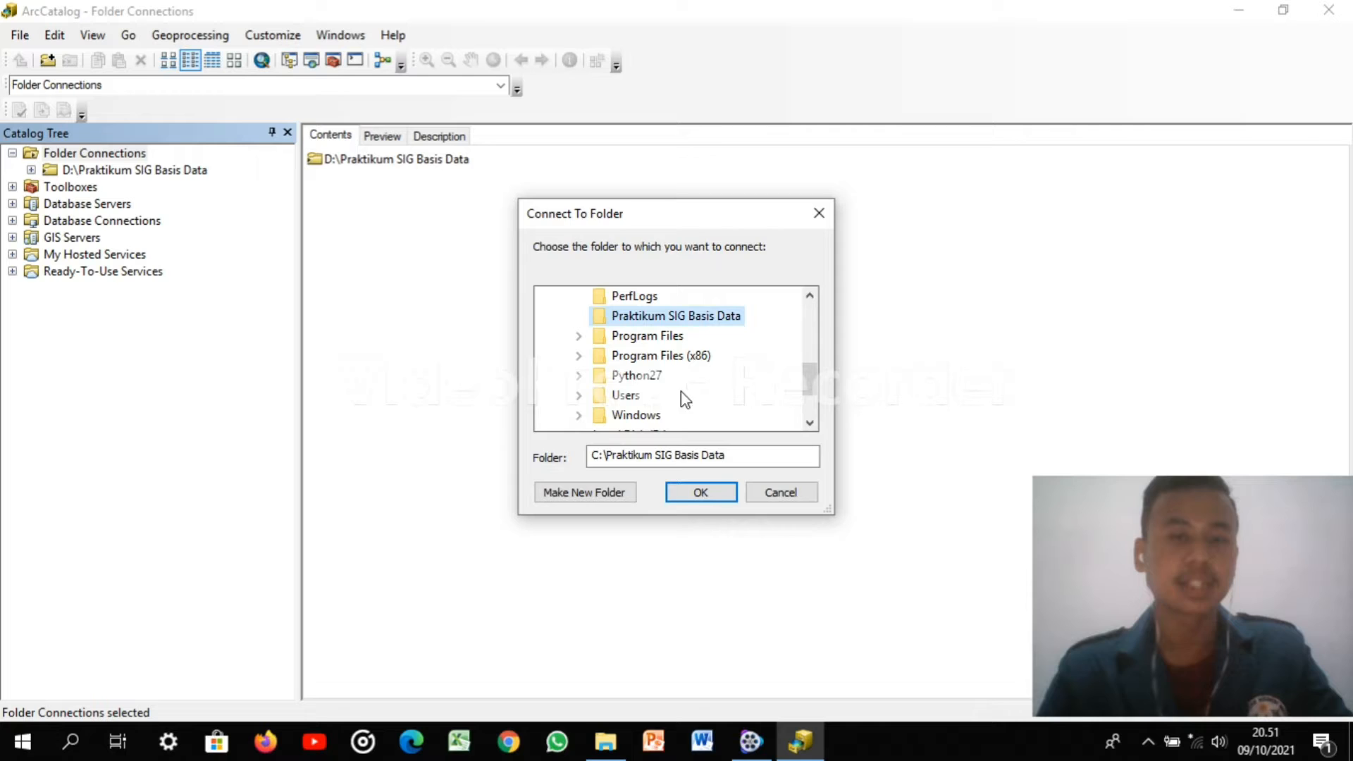
left_click(697, 493)
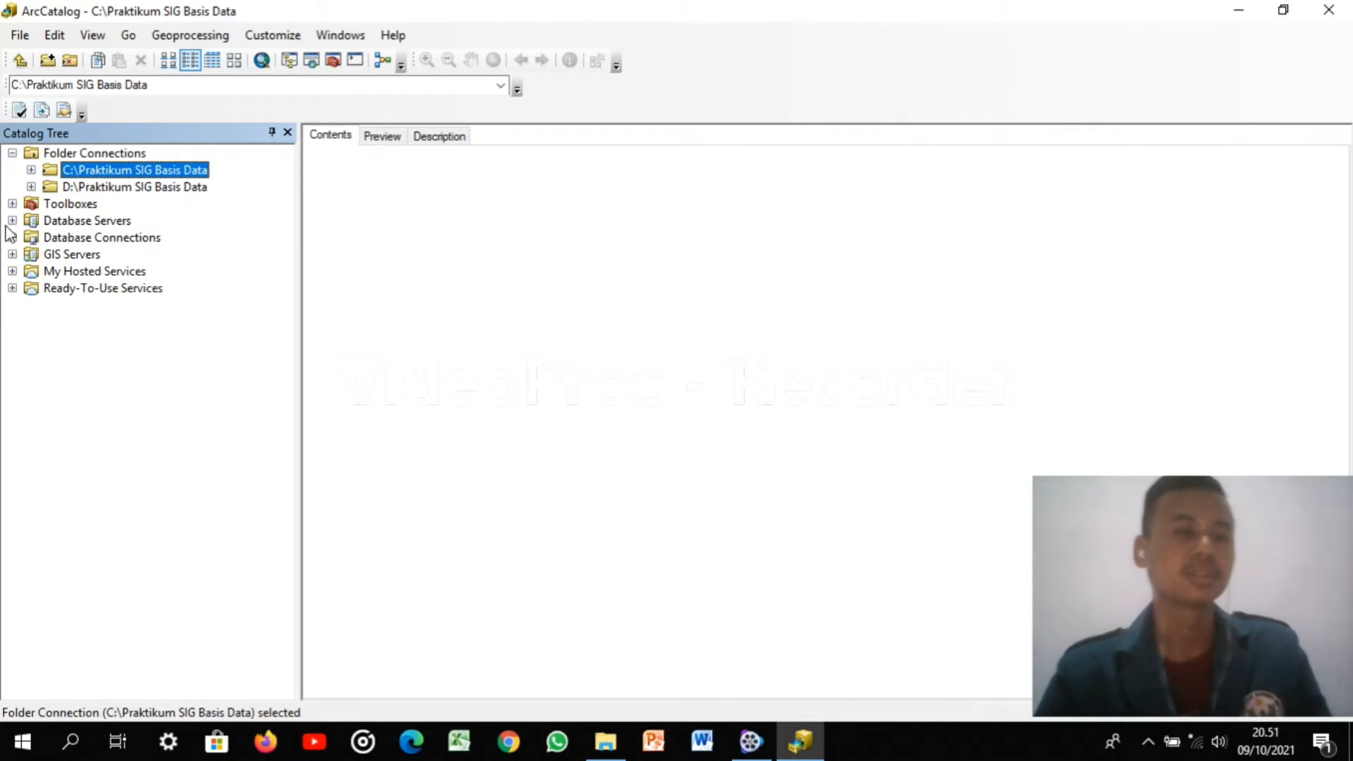
Create a personal geodatabase named Kabupaten Bojonegoro in the C:\Praktikum SIG Basis Data folder connection
right_click(133, 166)
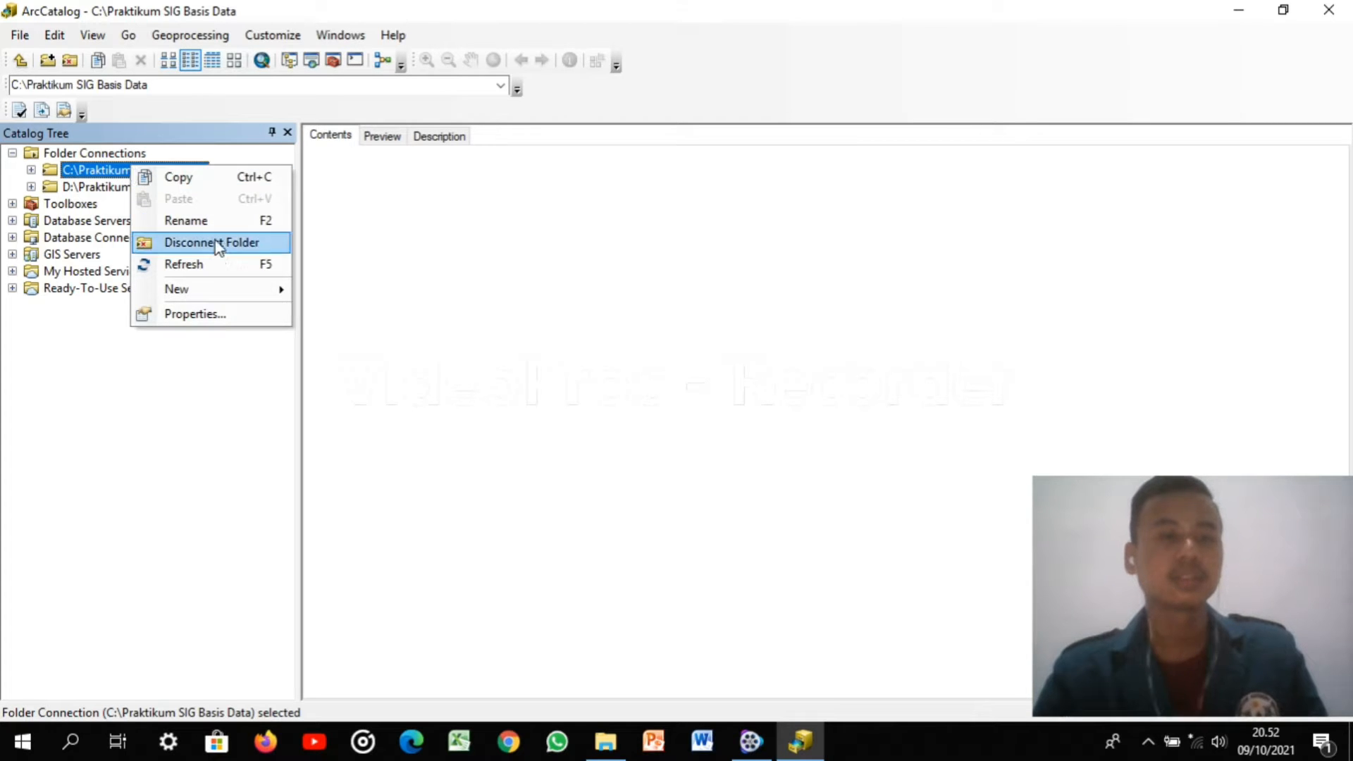
mouse_move(223, 290)
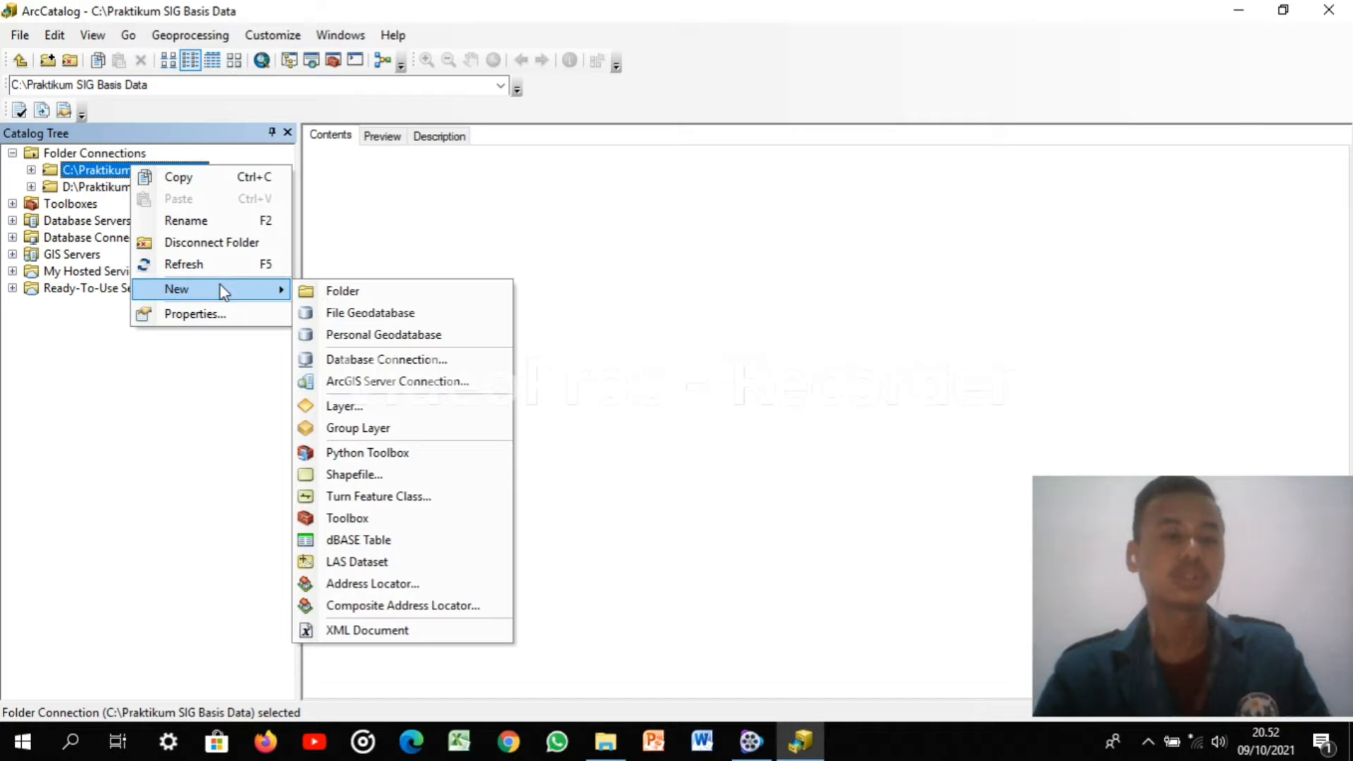
left_click(358, 336)
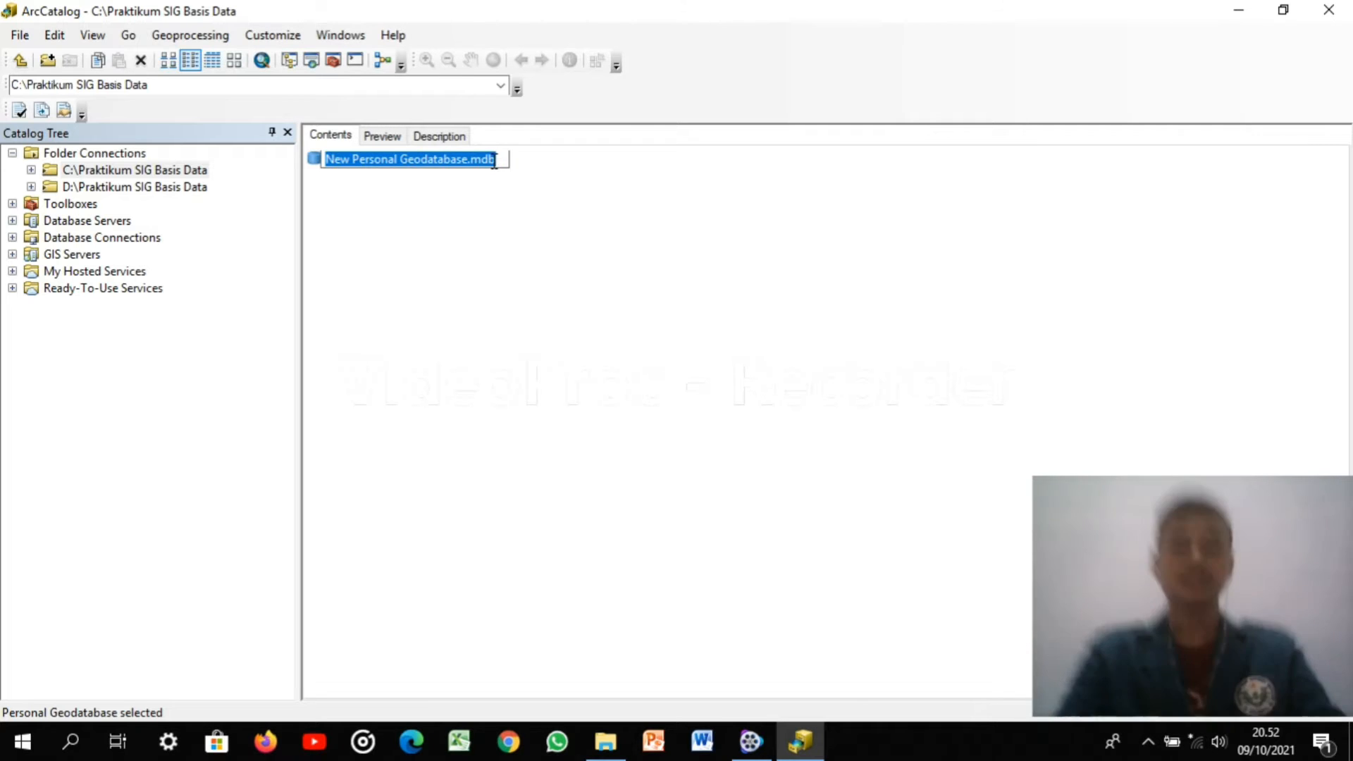
key("BackSpace")
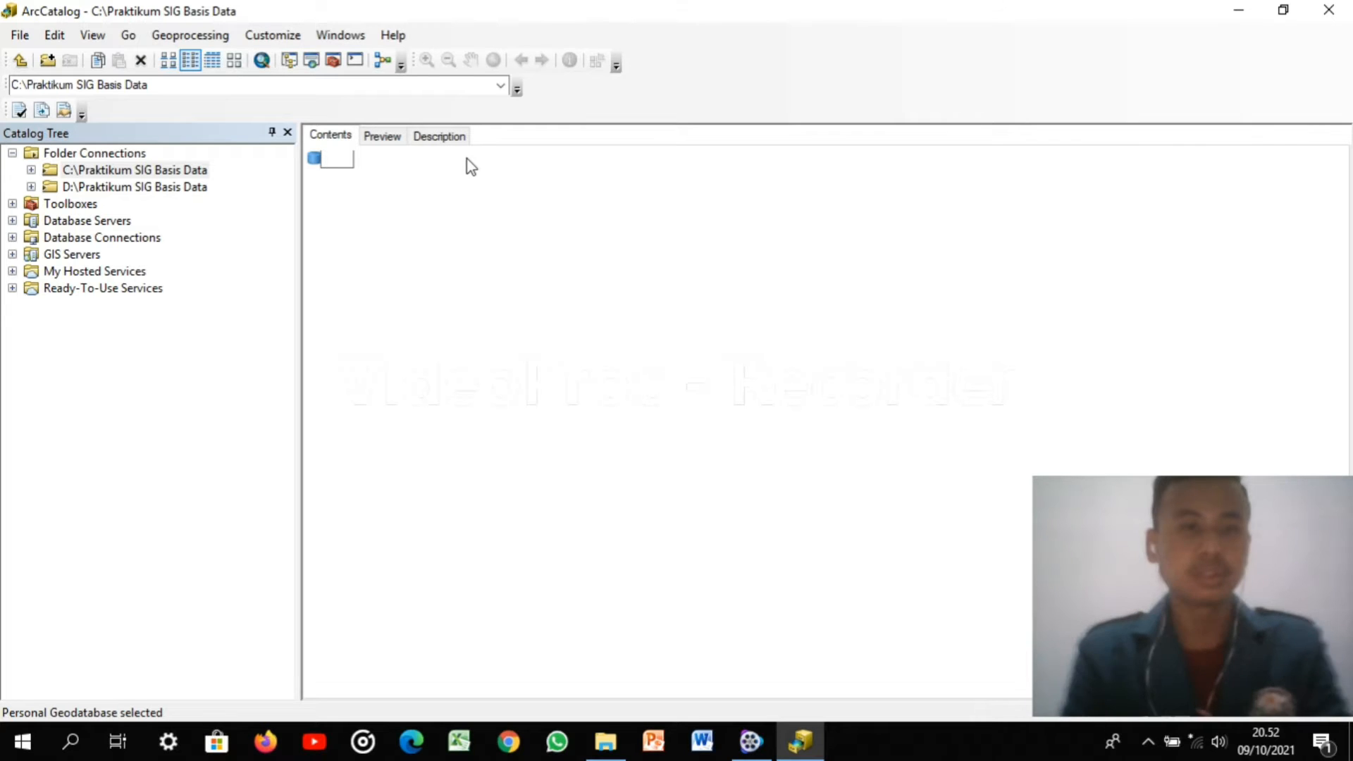
type("Ka")
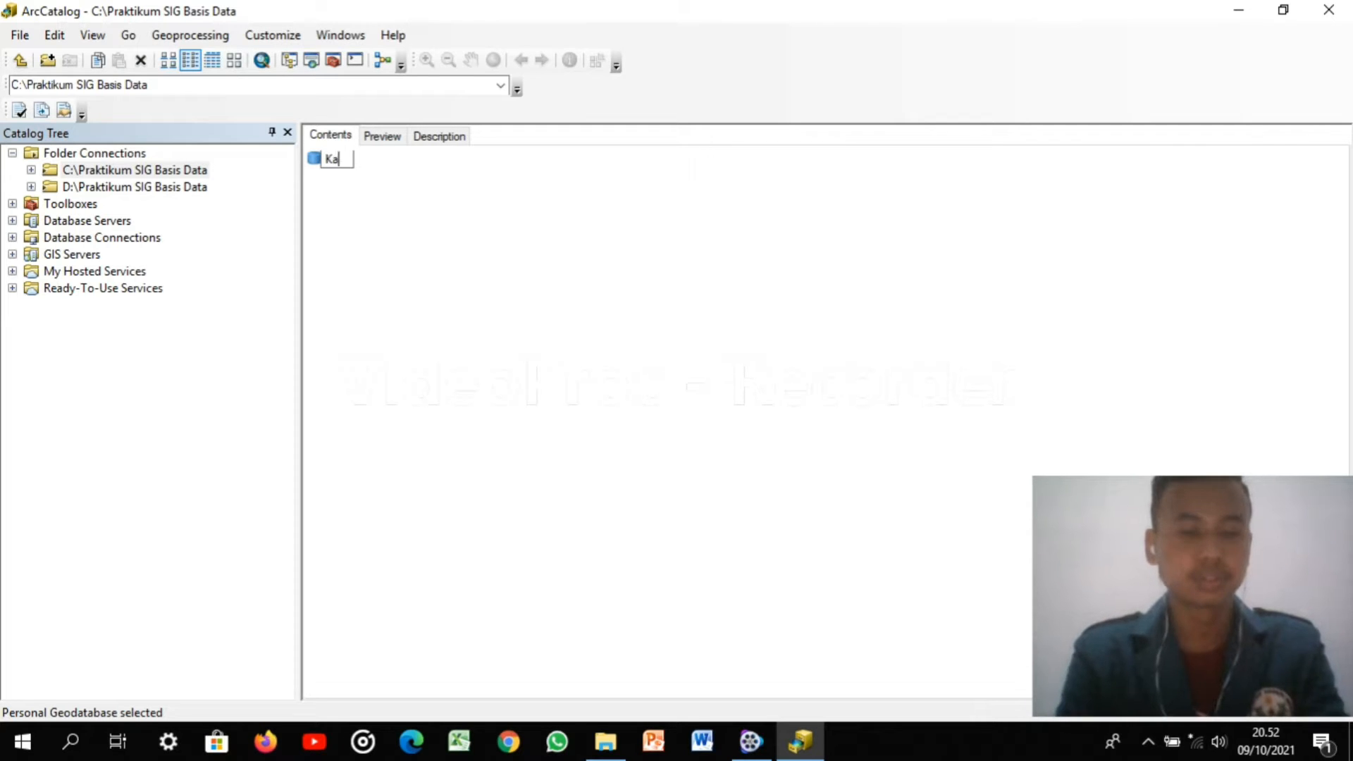
type("bupaten ")
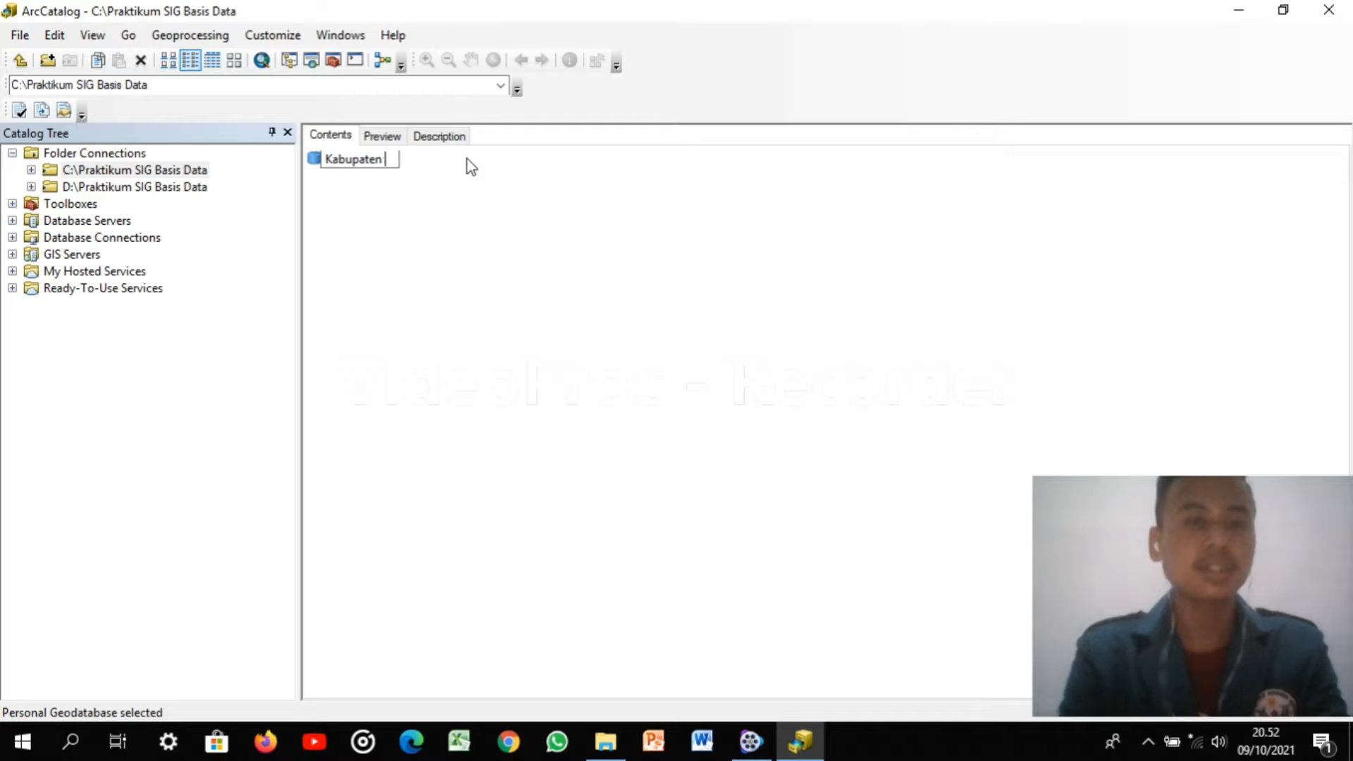
type("Bojonegoro")
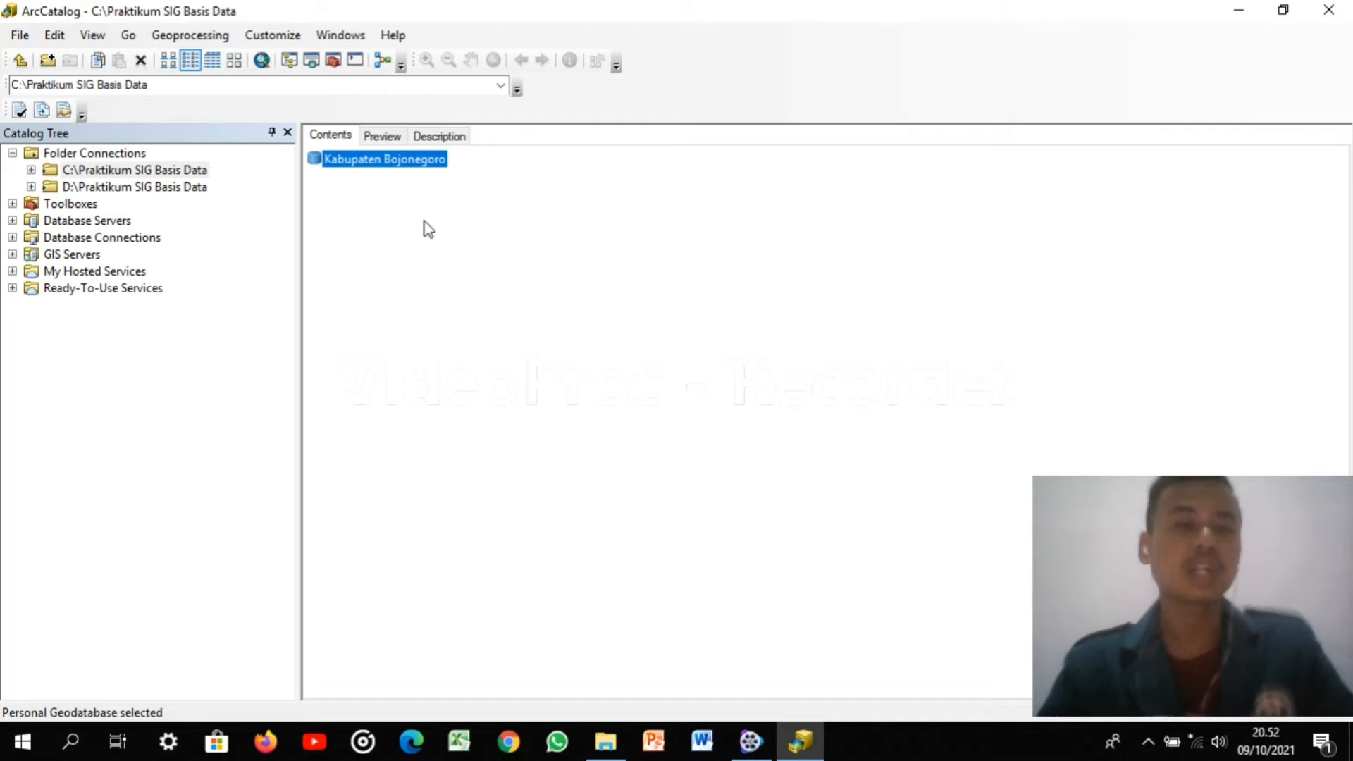
Start a new feature dataset in the Kabupaten Bojonegoro geodatabase and name it IG_Dasar
right_click(401, 166)
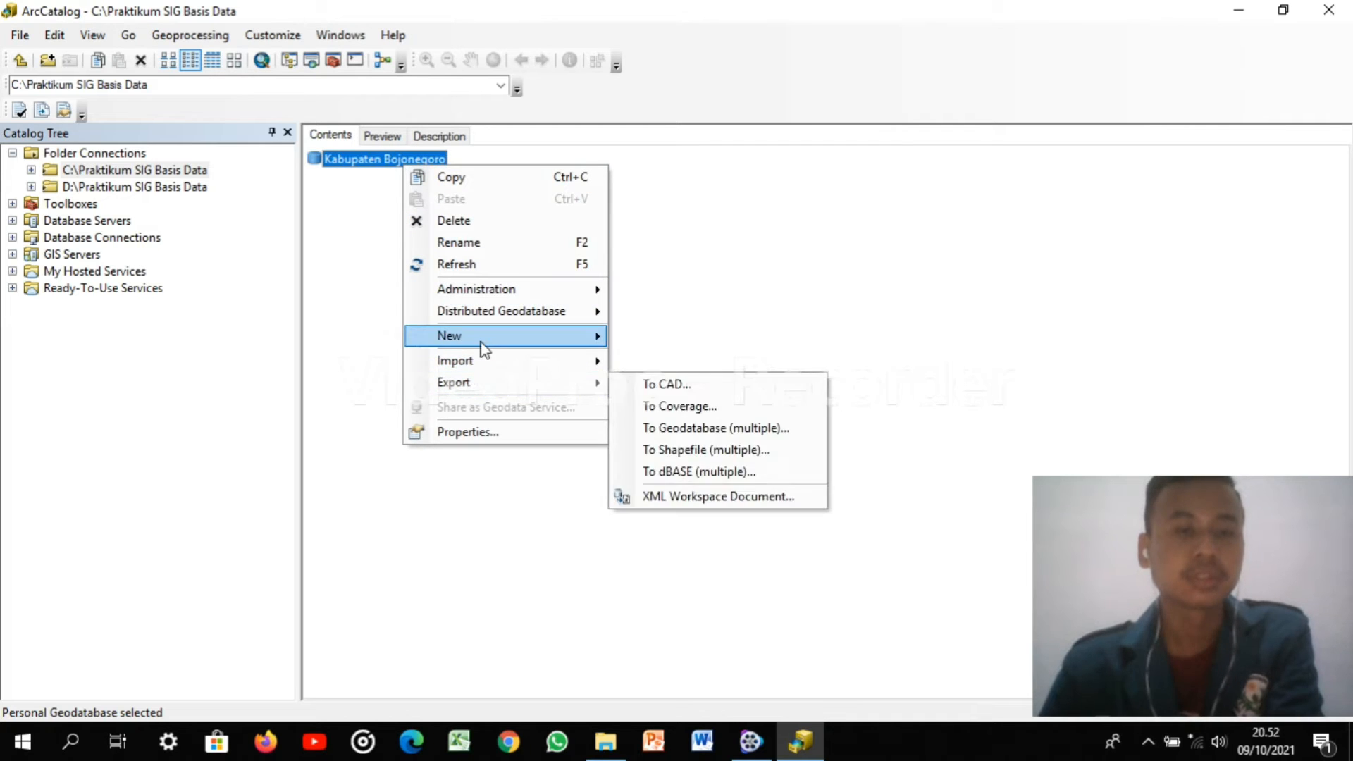
mouse_move(480, 340)
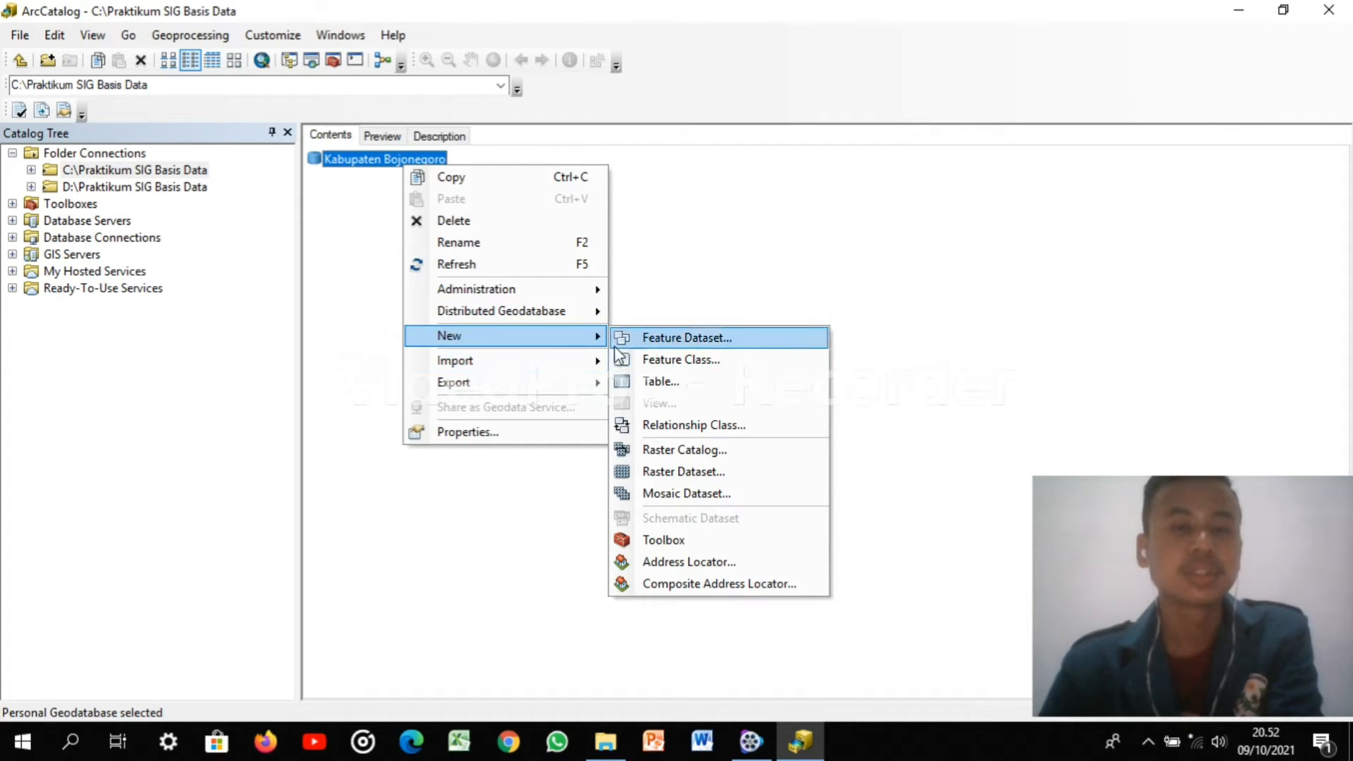
left_click(681, 342)
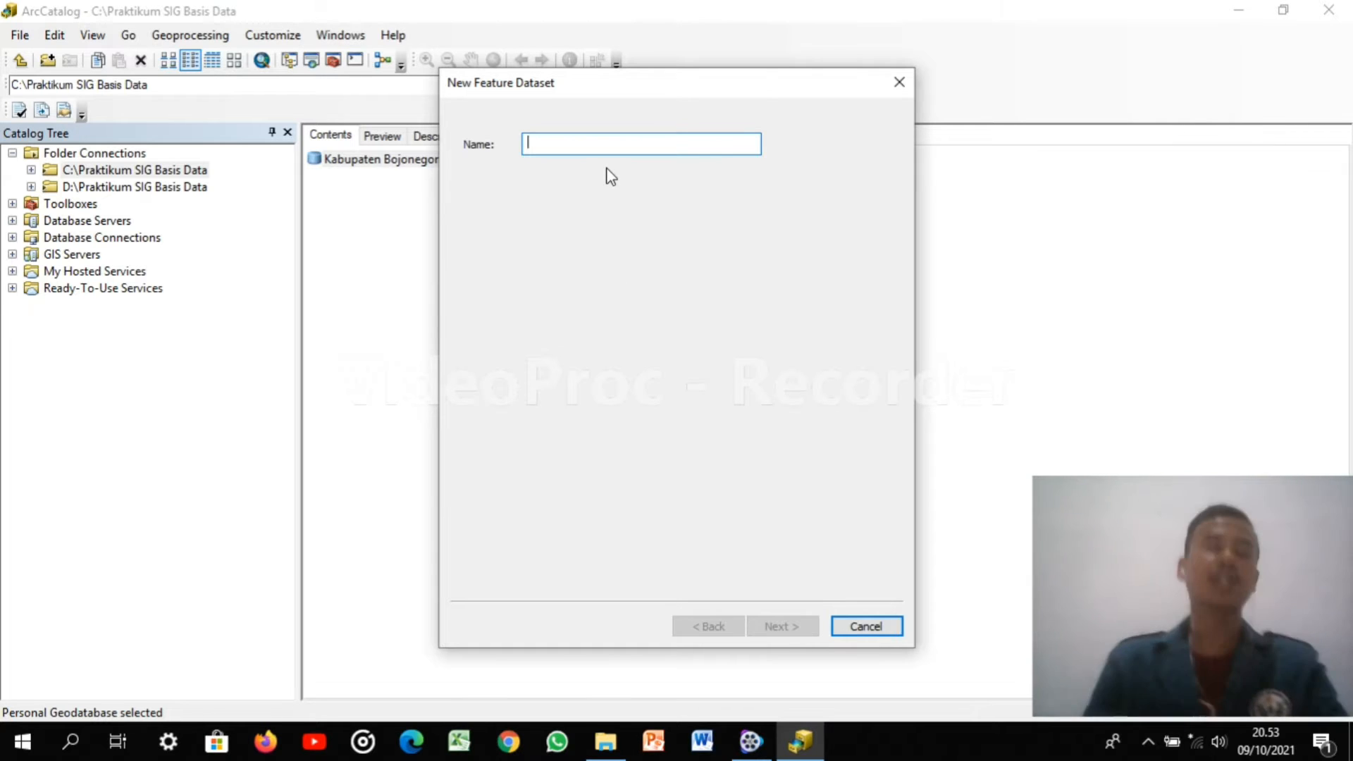
type("I")
key("BackSpace")
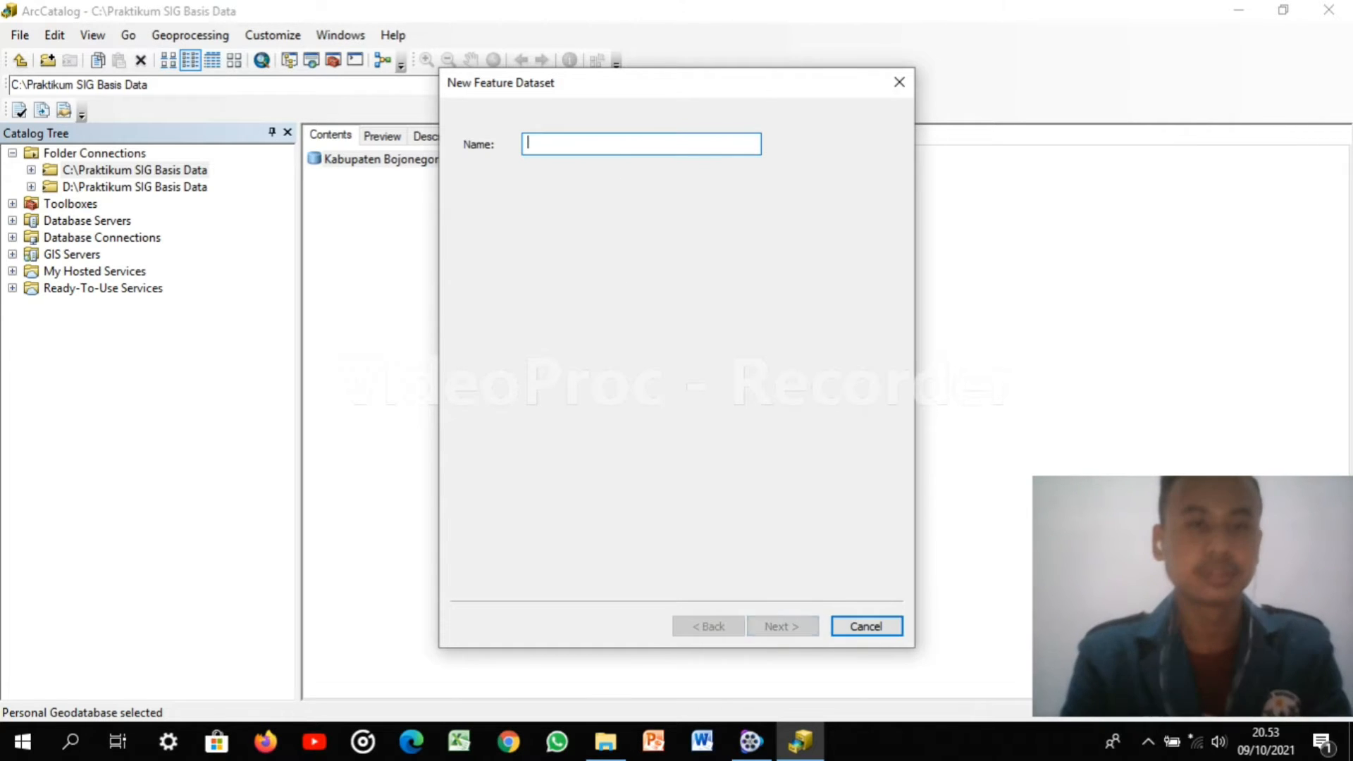
type("IG_")
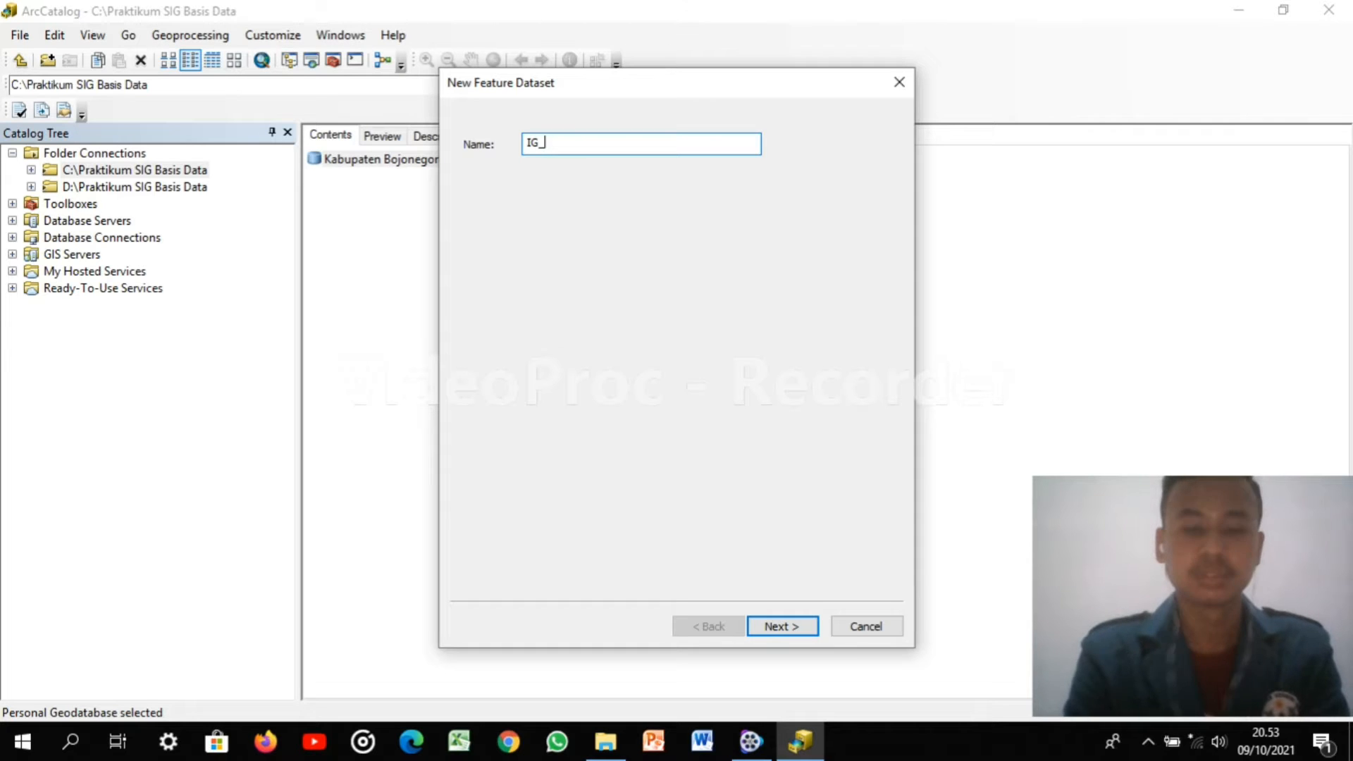
type("Dasar")
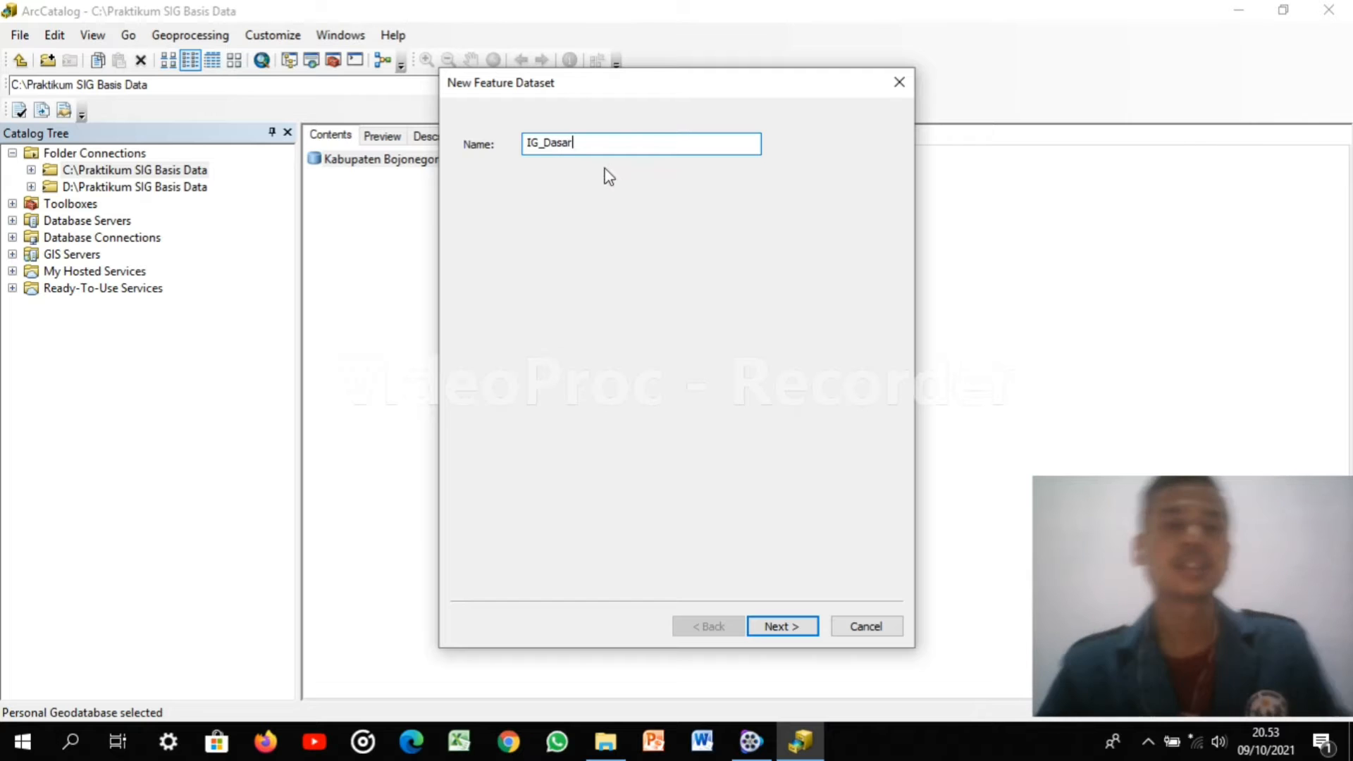
left_click(779, 627)
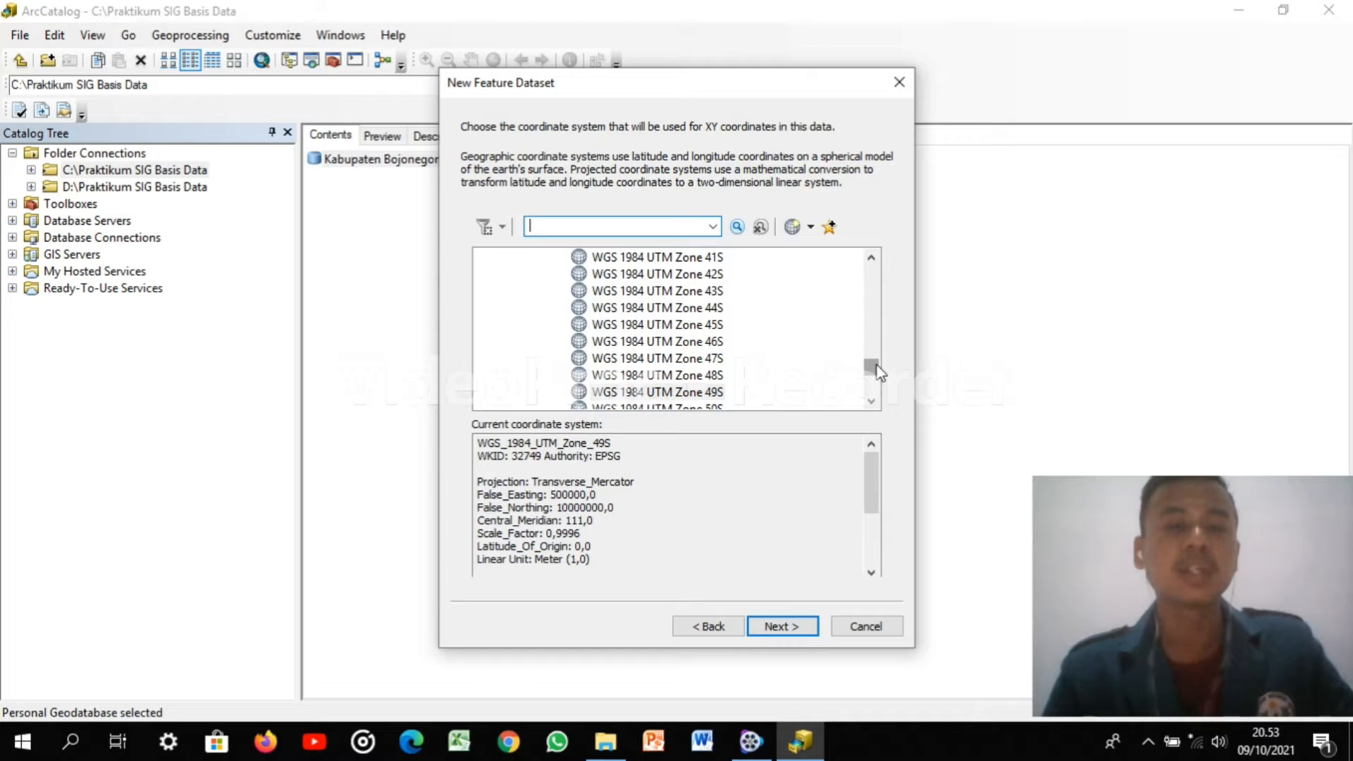
Assign WGS 1984 UTM Zone 49S as the XY coordinate system and finish the dataset without a vertical system, using the default tolerances
left_click(719, 394)
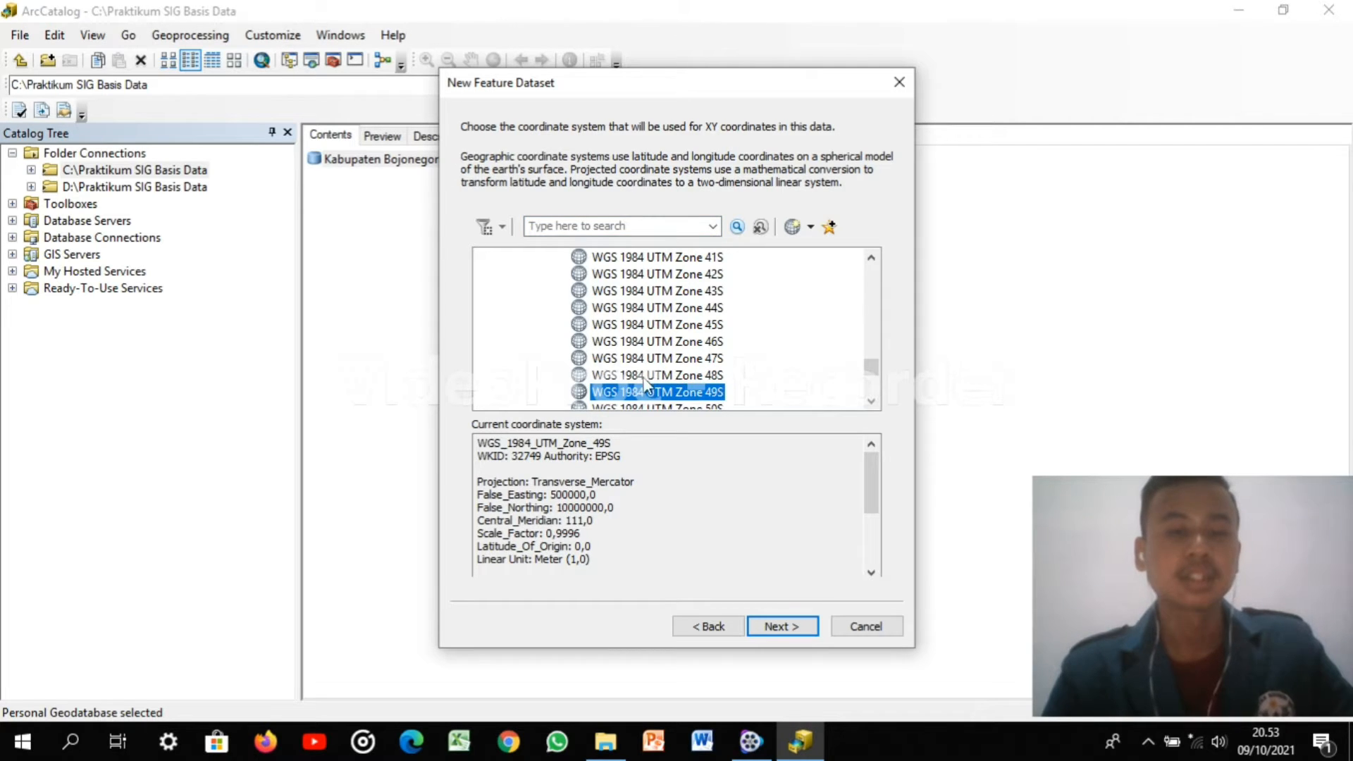
left_click(781, 627)
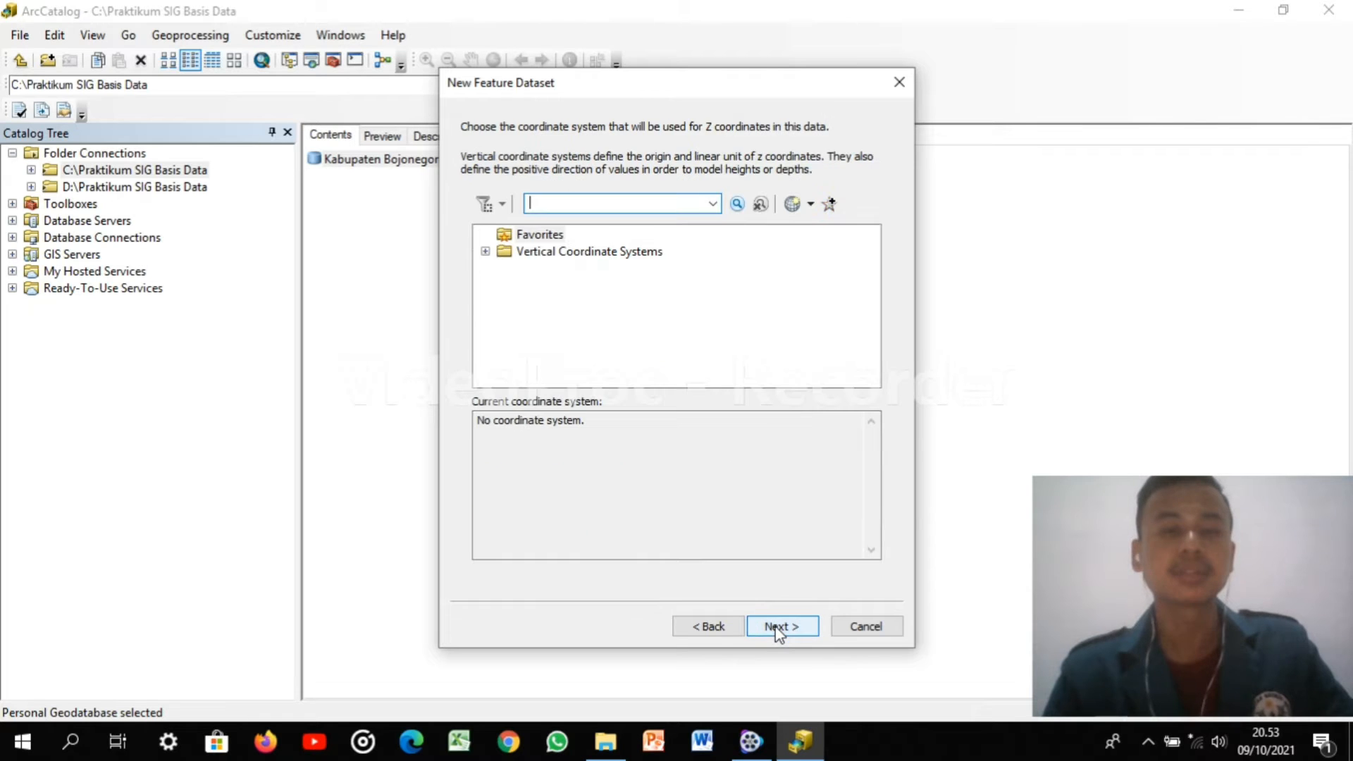
left_click(605, 253)
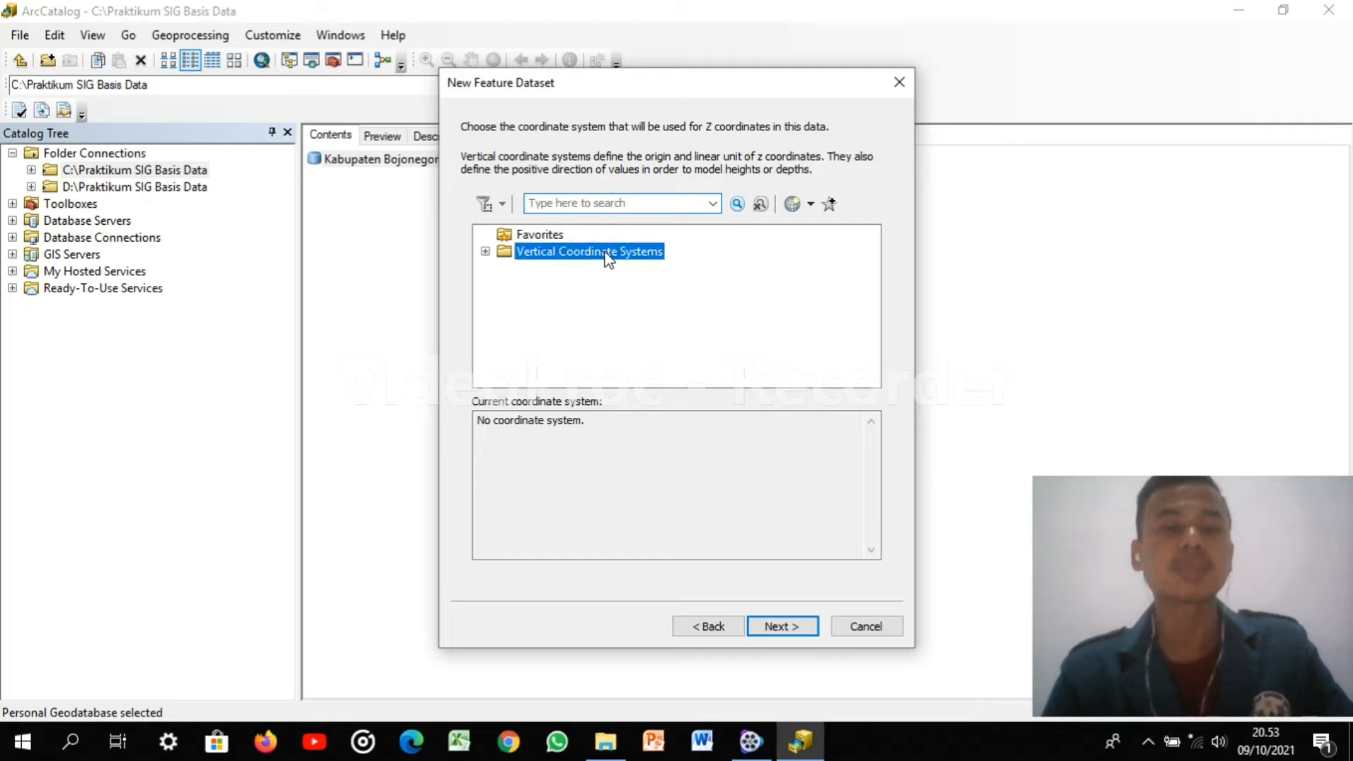
left_click(795, 630)
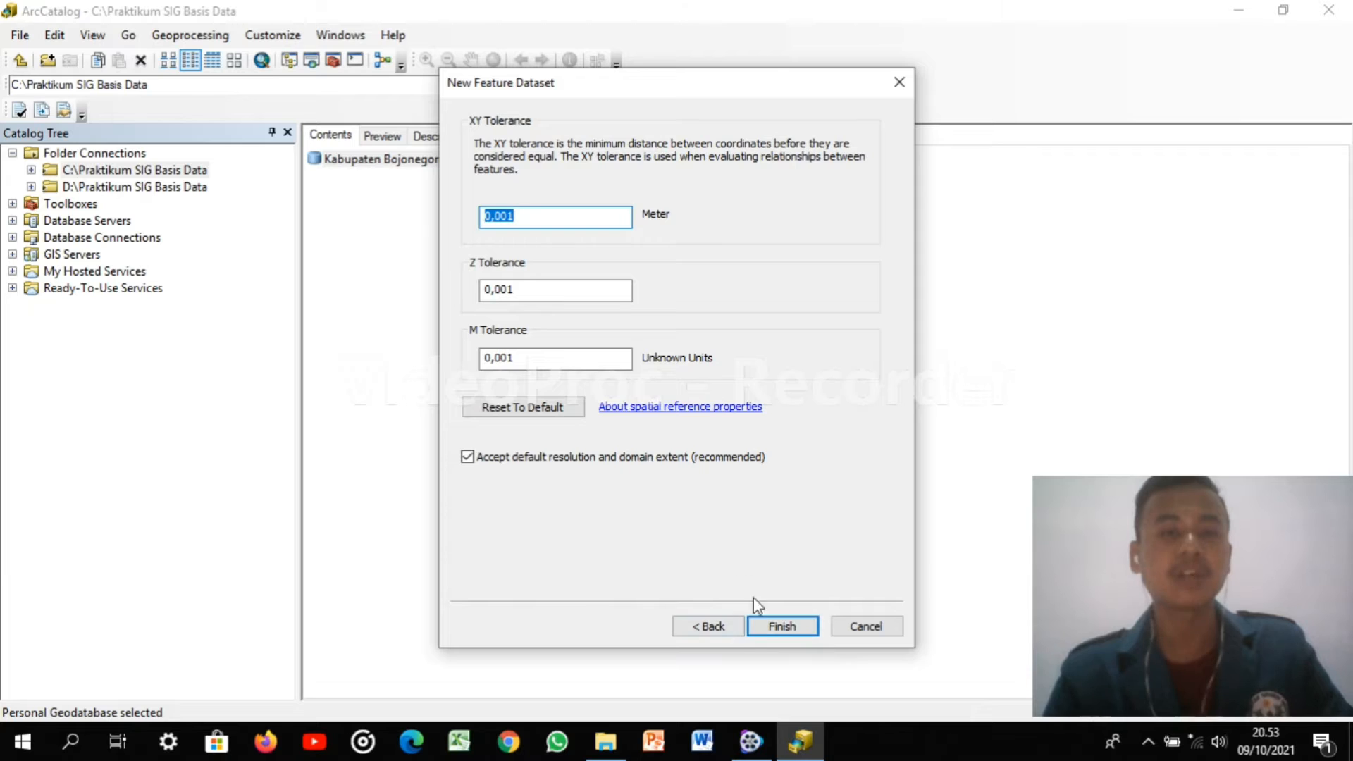
left_click(776, 627)
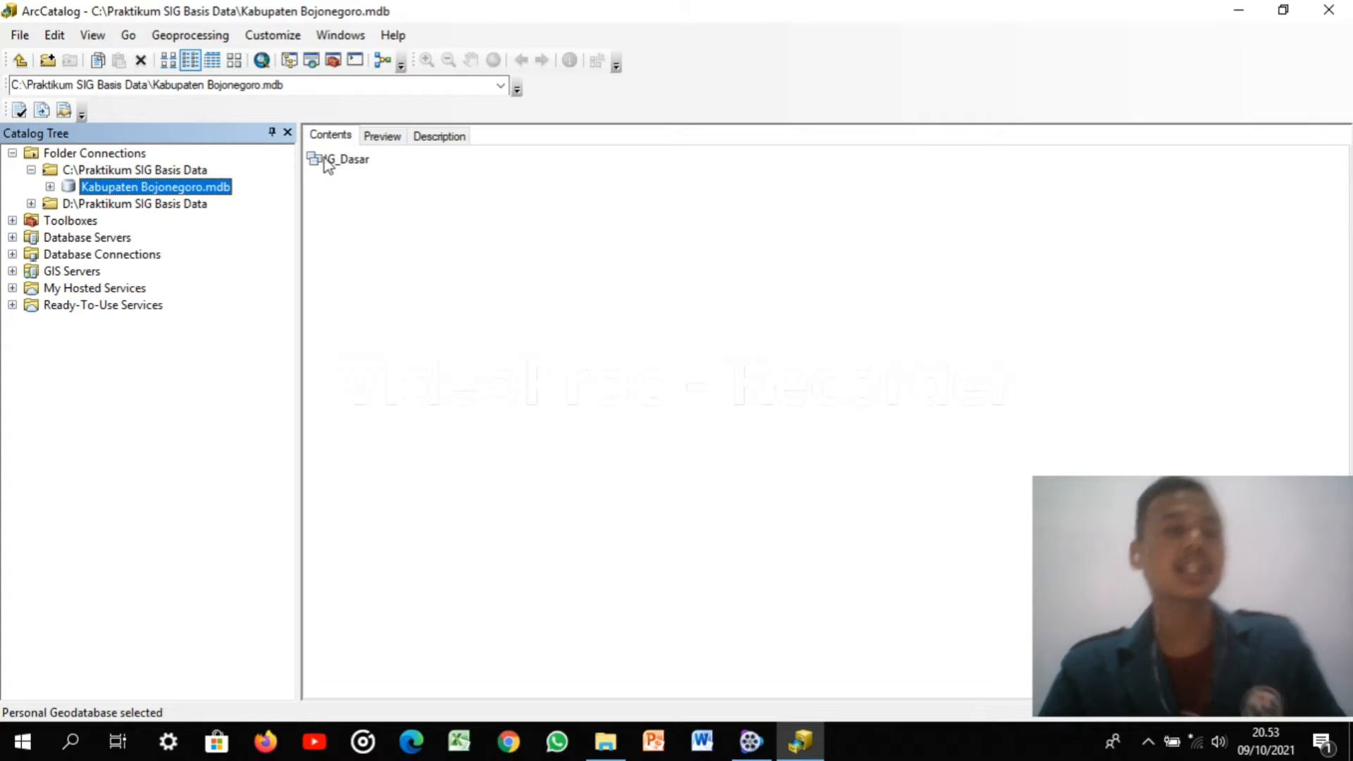
right_click(182, 172)
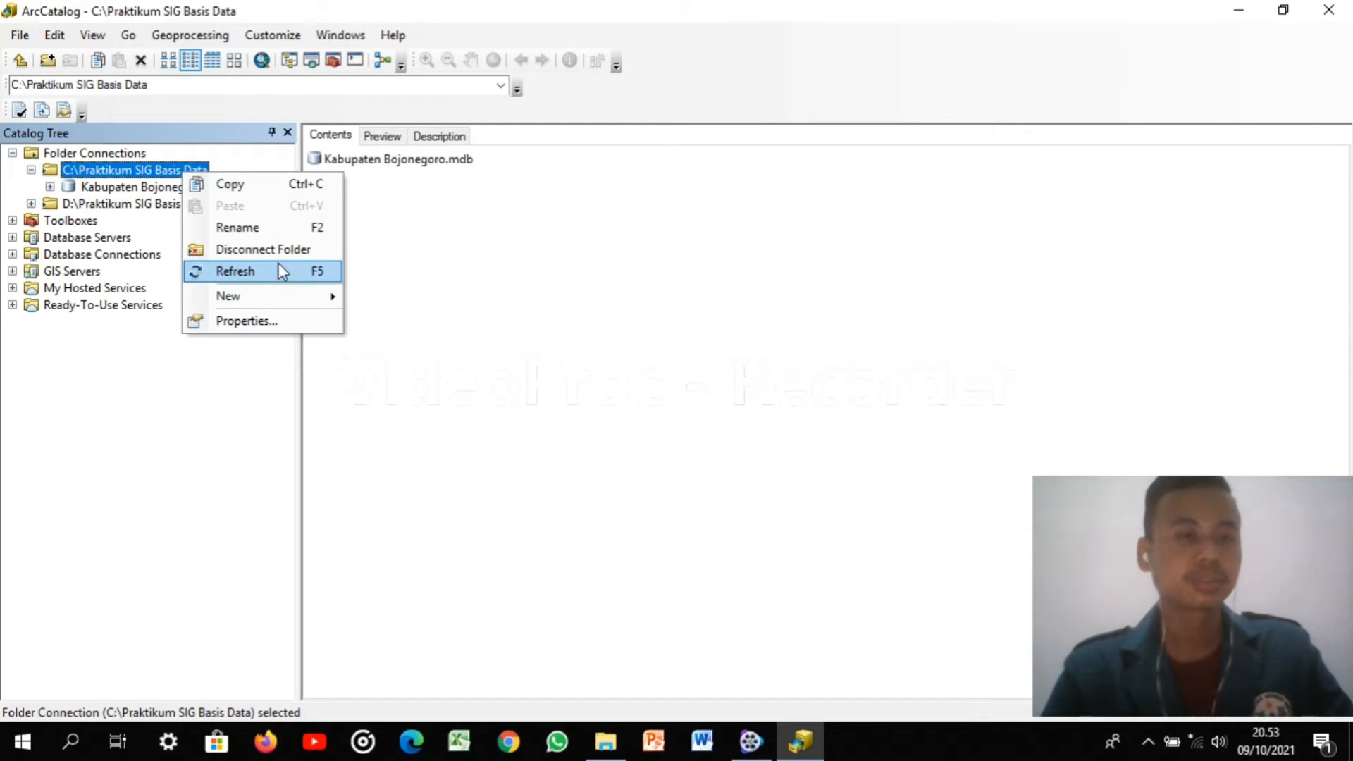
mouse_move(259, 296)
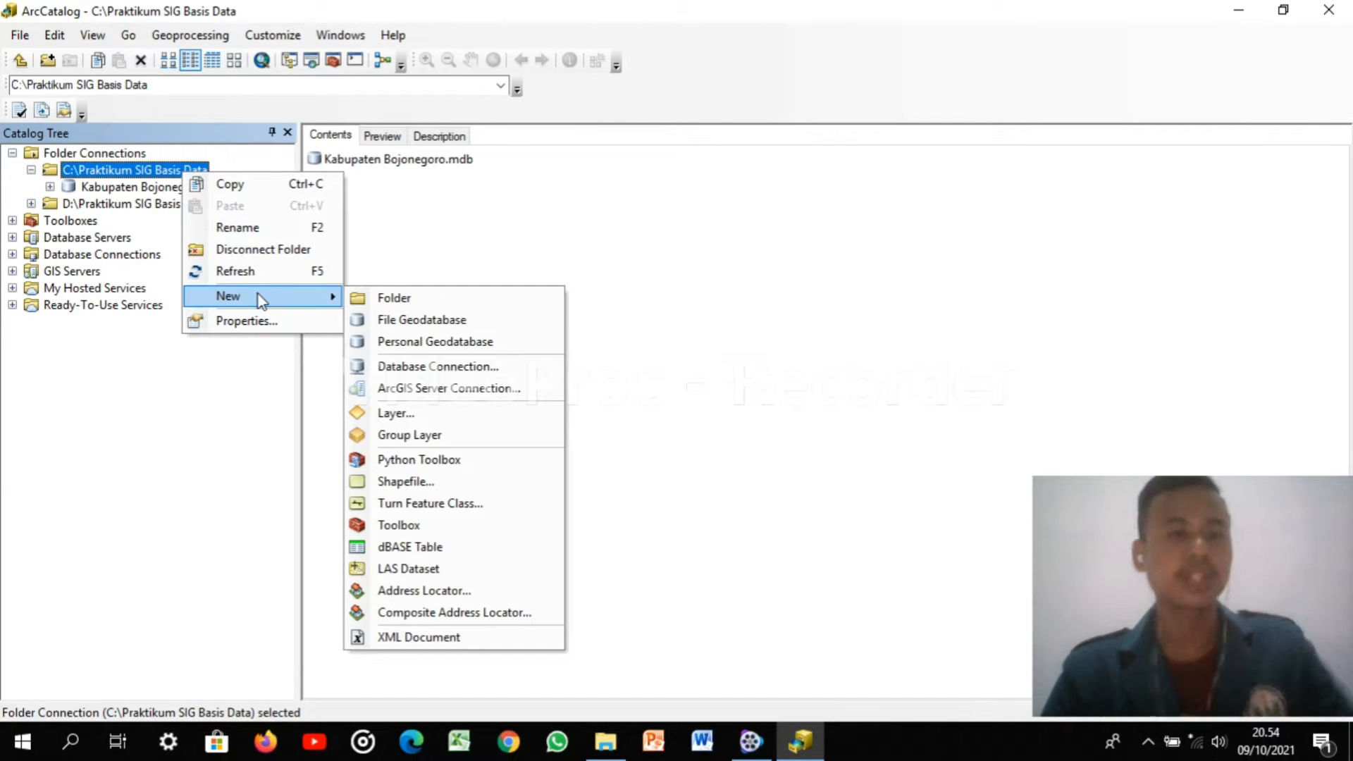
left_click(274, 292)
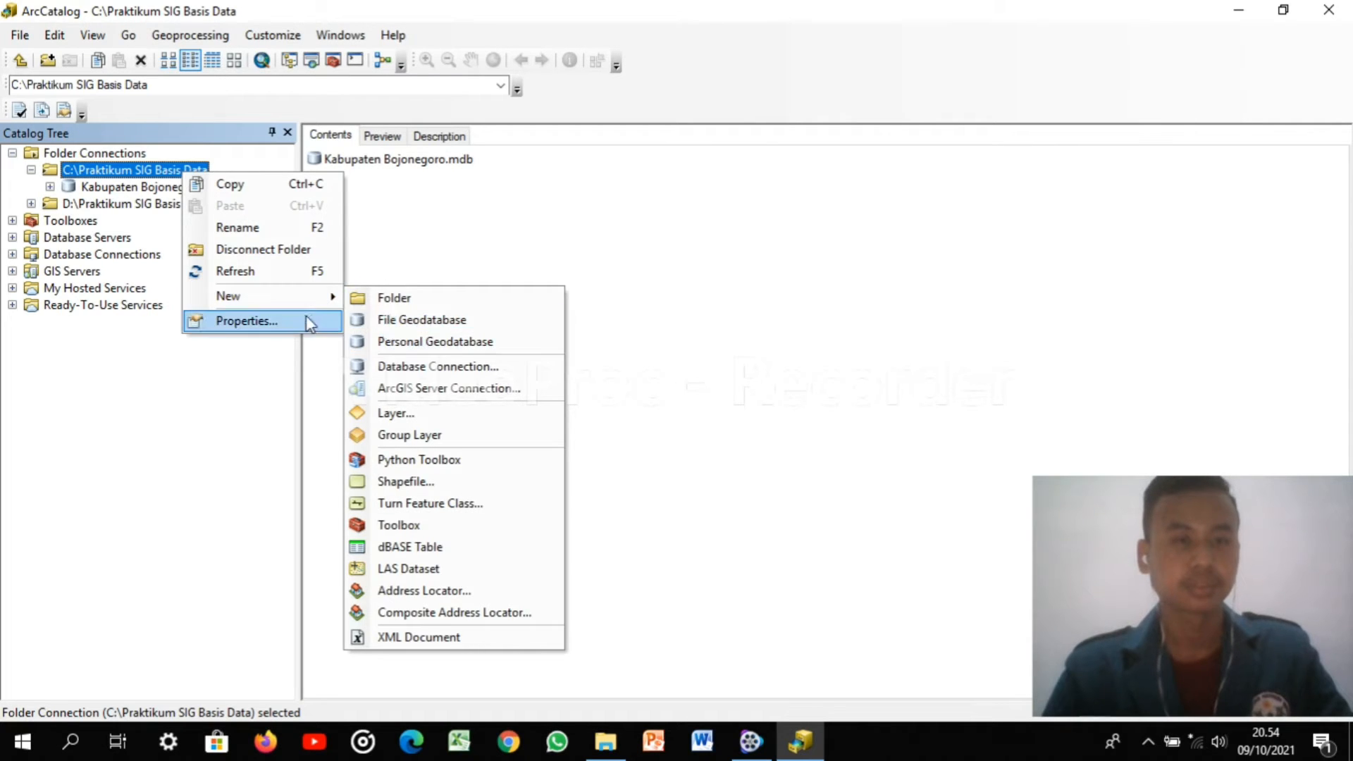
mouse_move(311, 308)
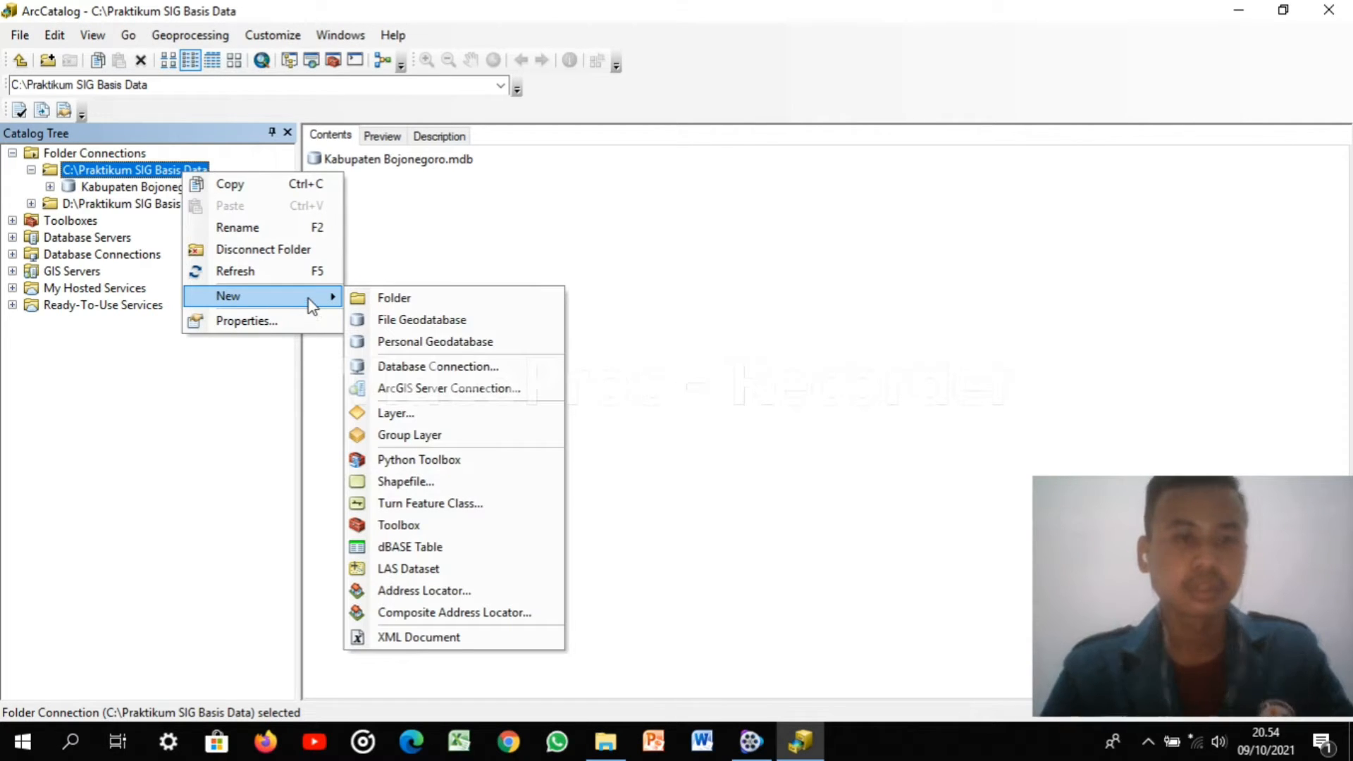
left_click(380, 210)
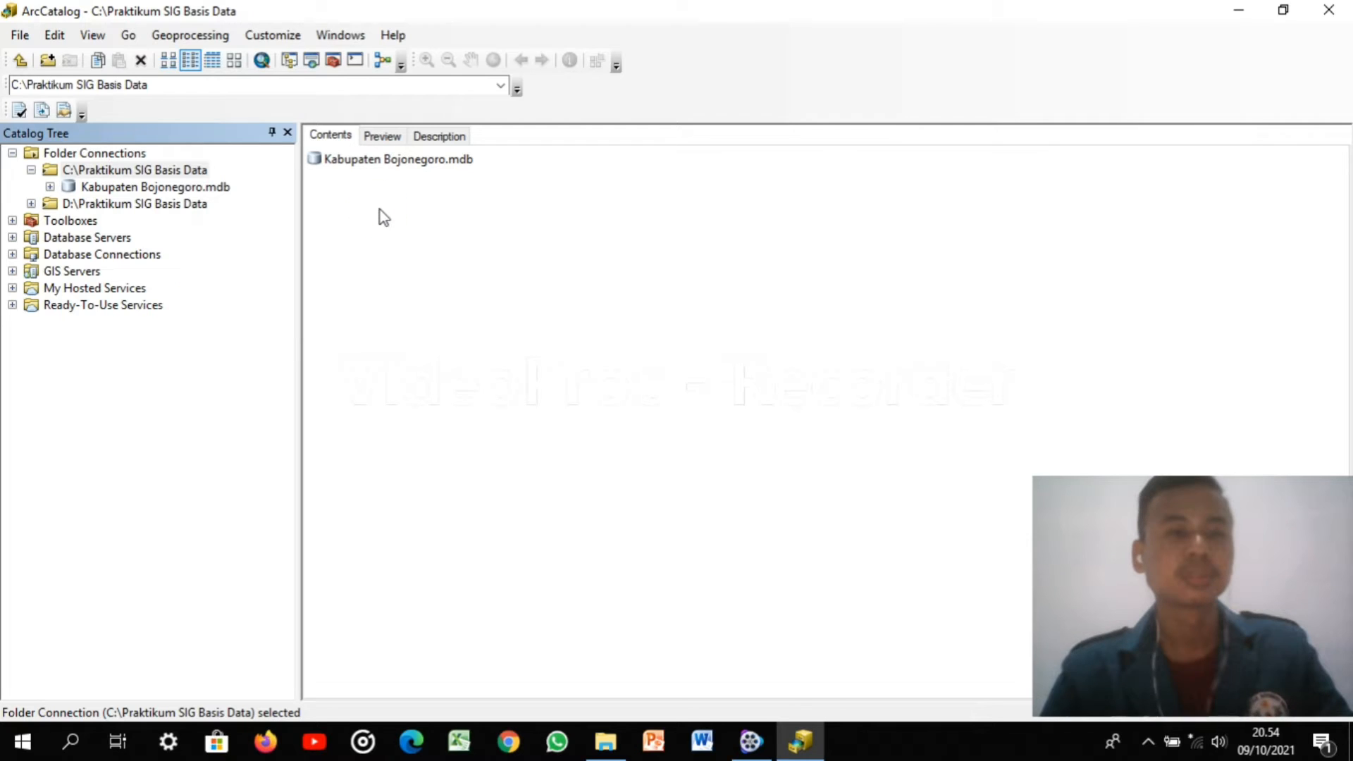
Start a new feature dataset in the Kabupaten Bojonegoro geodatabase and name it IG_Tematik
right_click(396, 162)
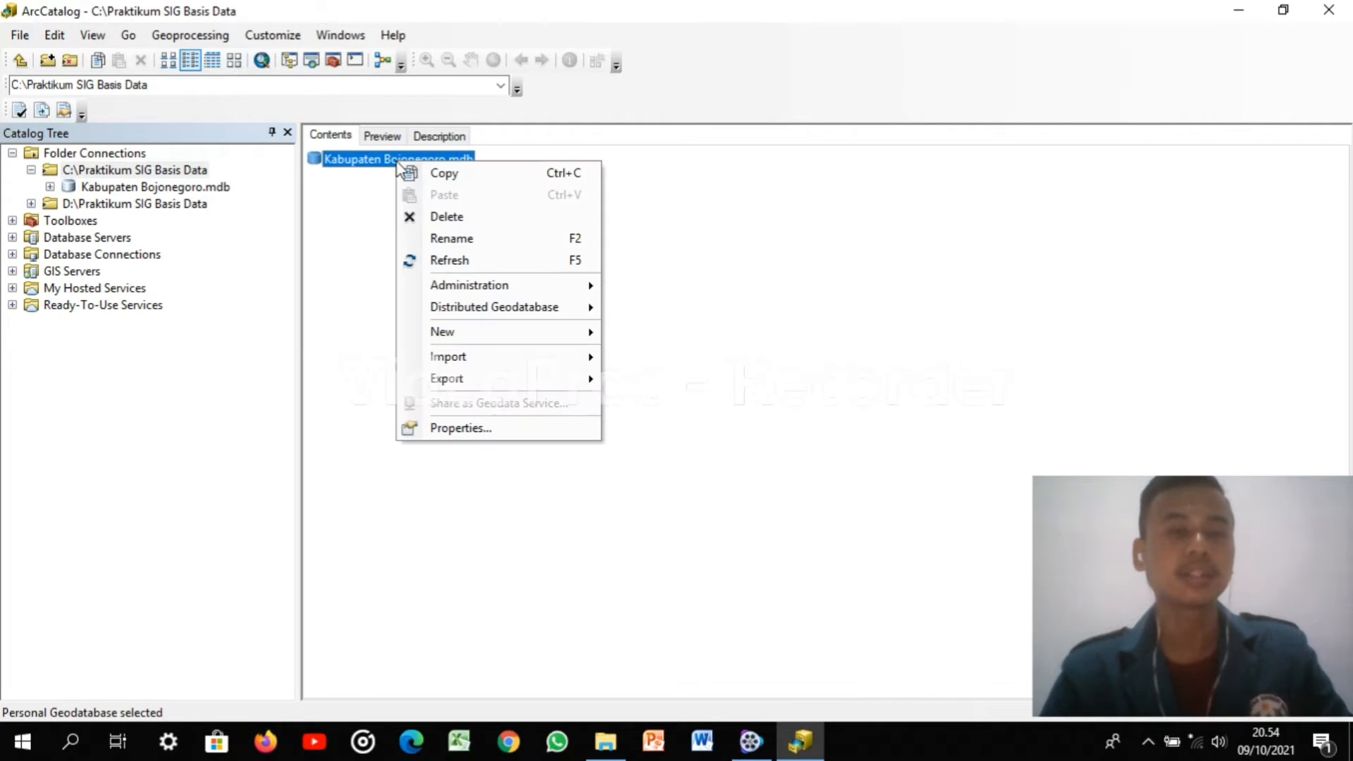
mouse_move(458, 335)
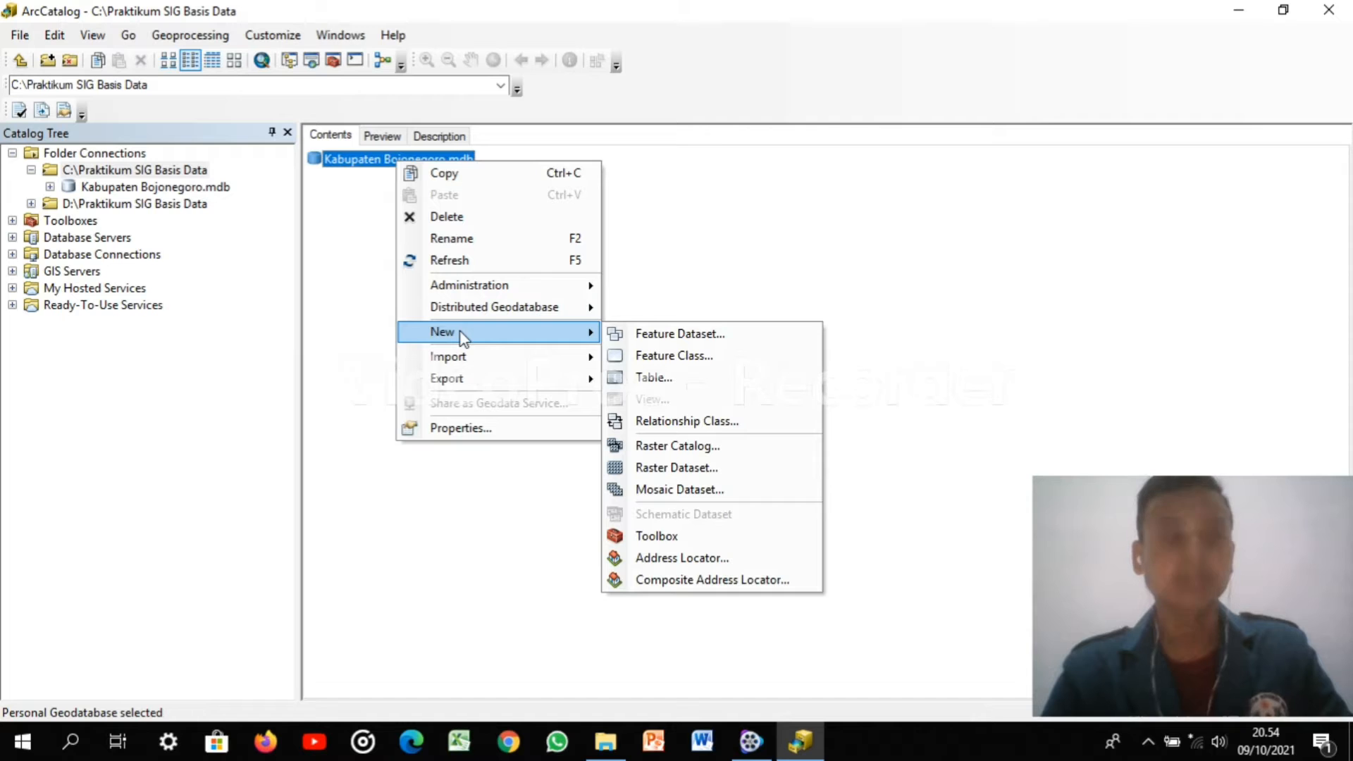
left_click(634, 334)
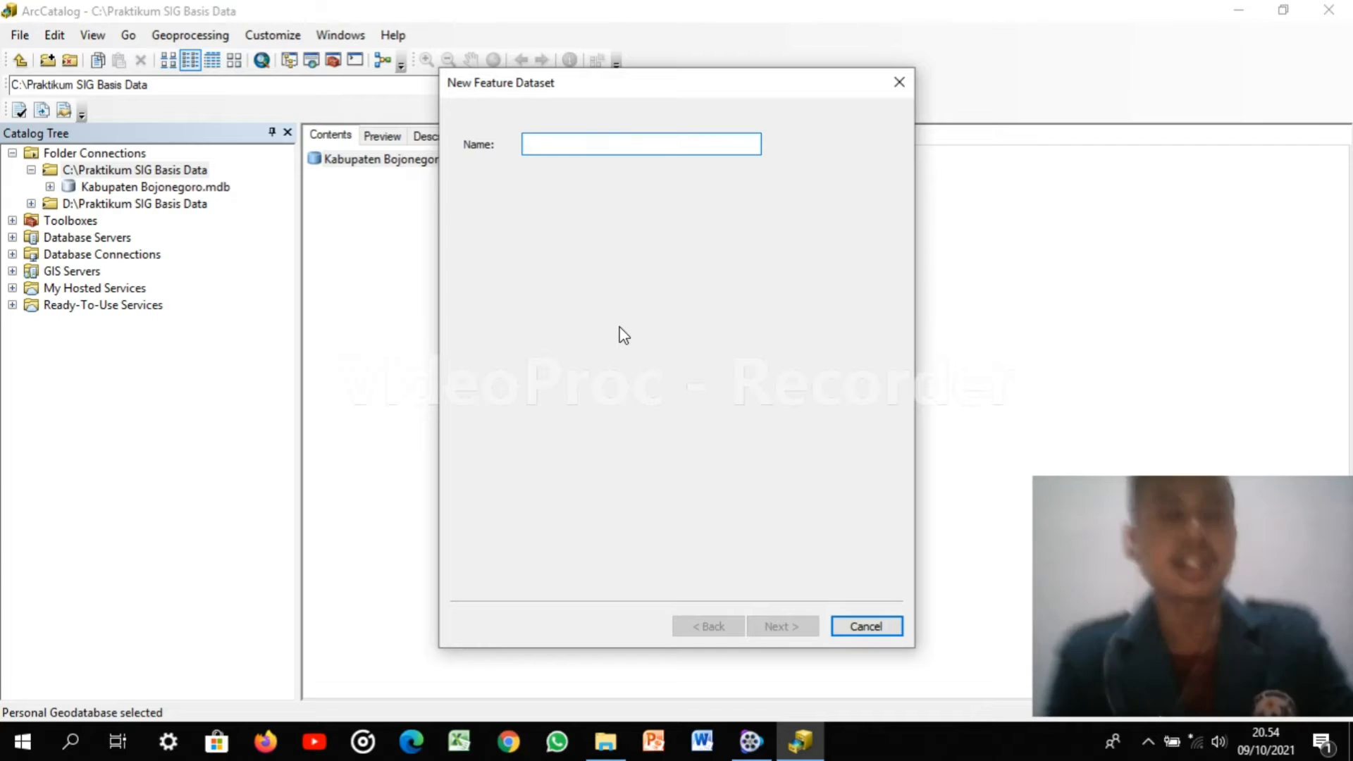
type("IG")
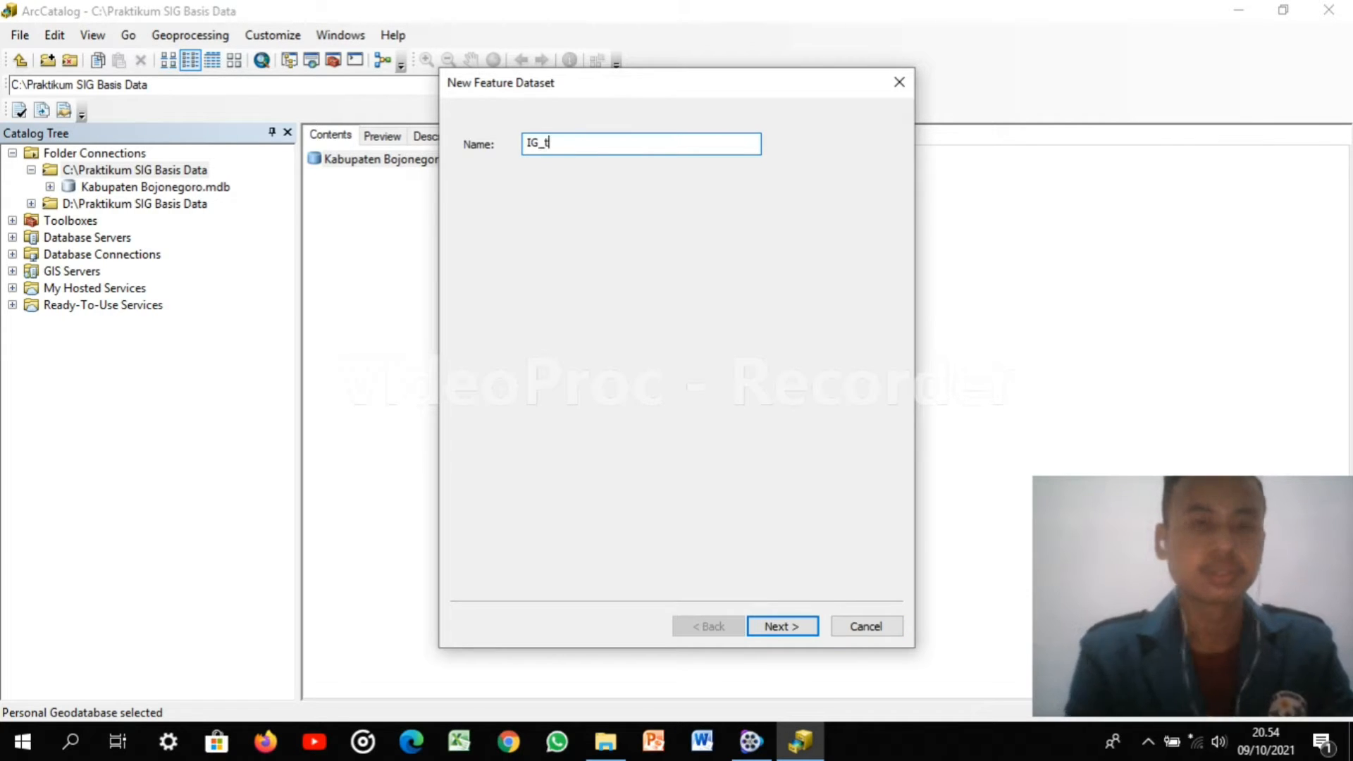
type("_Tematik")
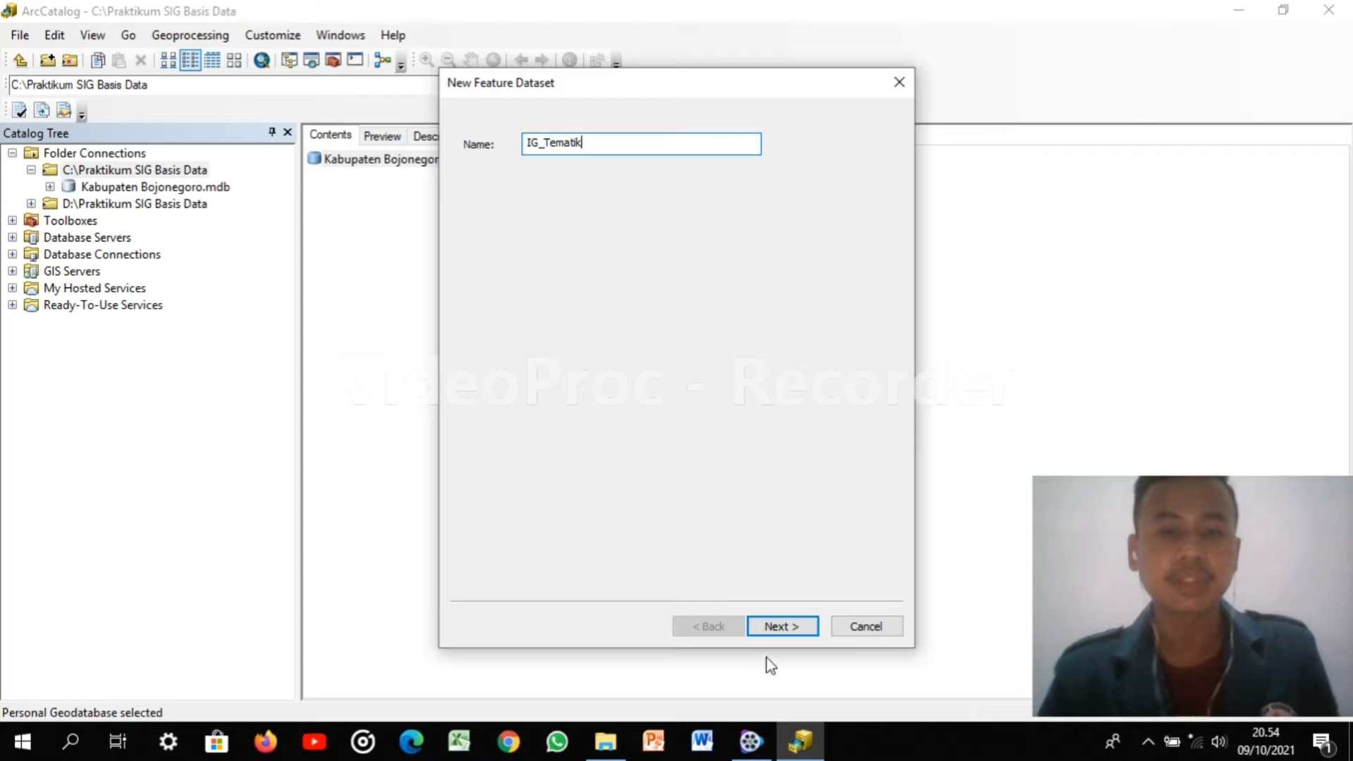
left_click(790, 627)
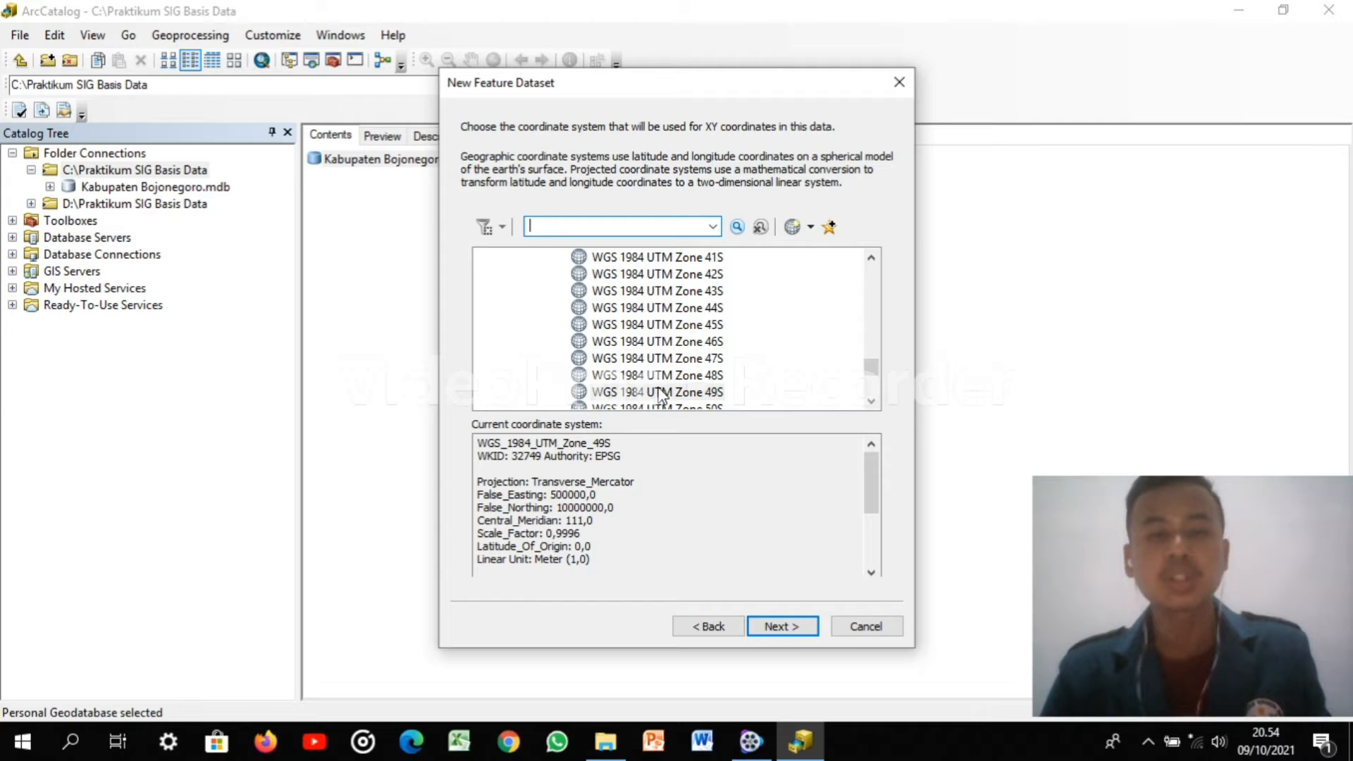
Assign WGS 1984 UTM Zone 49S as the XY coordinate system of IG_Tematik and finish it without a vertical system, keeping default tolerances
left_click(704, 393)
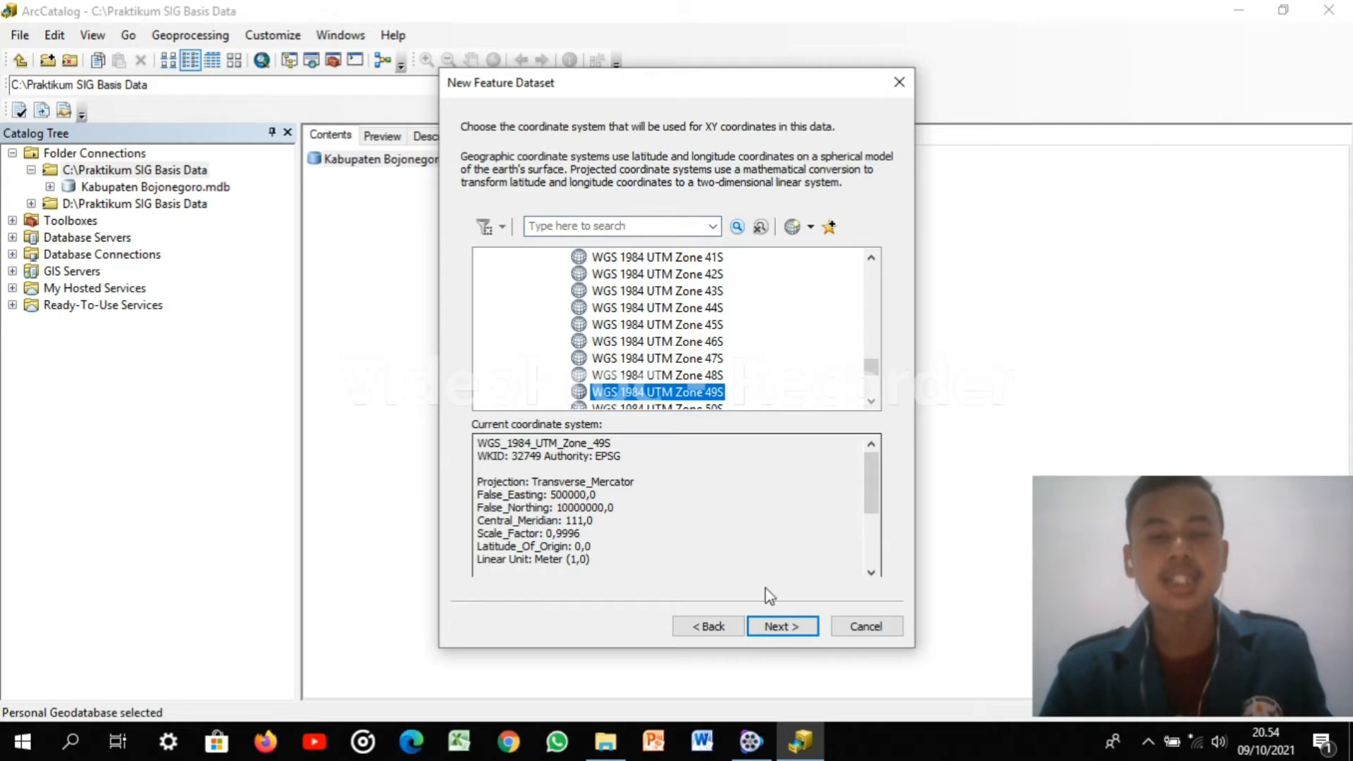
left_click(805, 635)
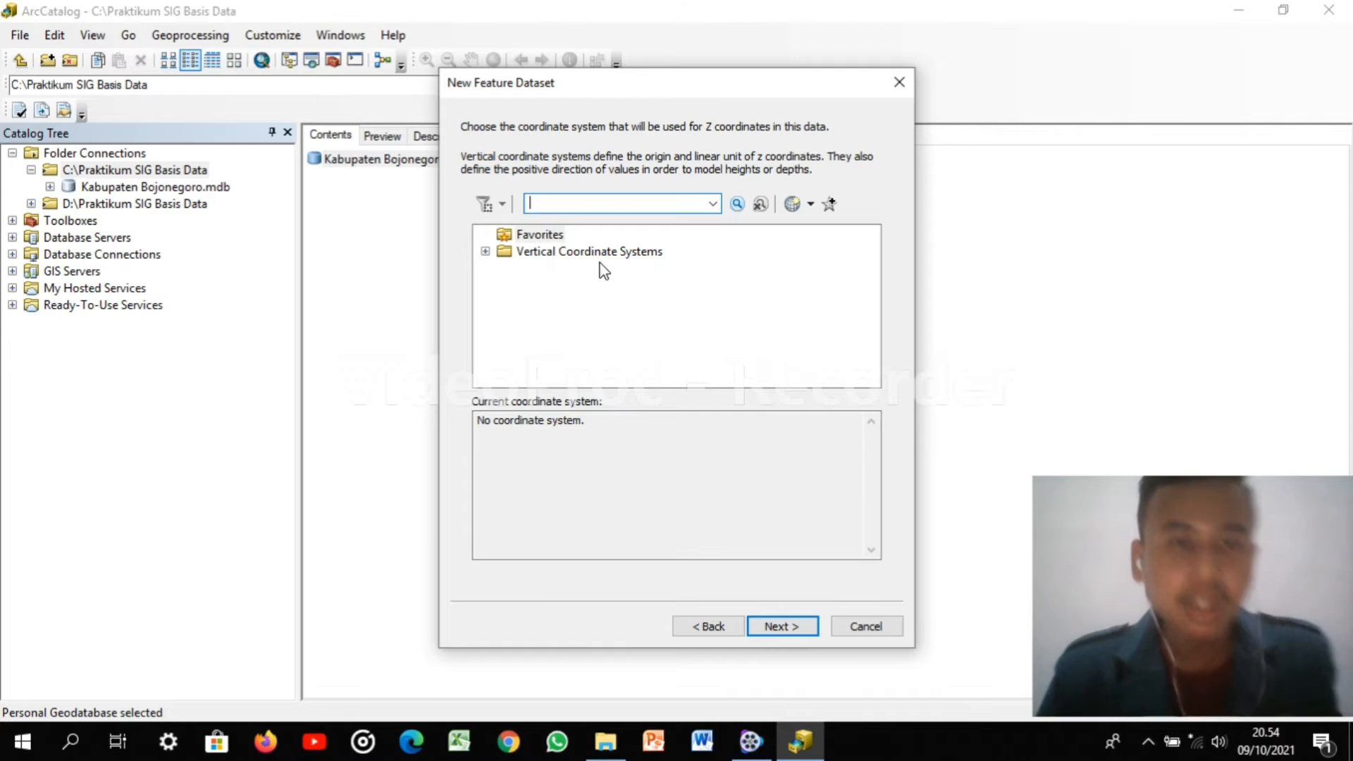
left_click(582, 255)
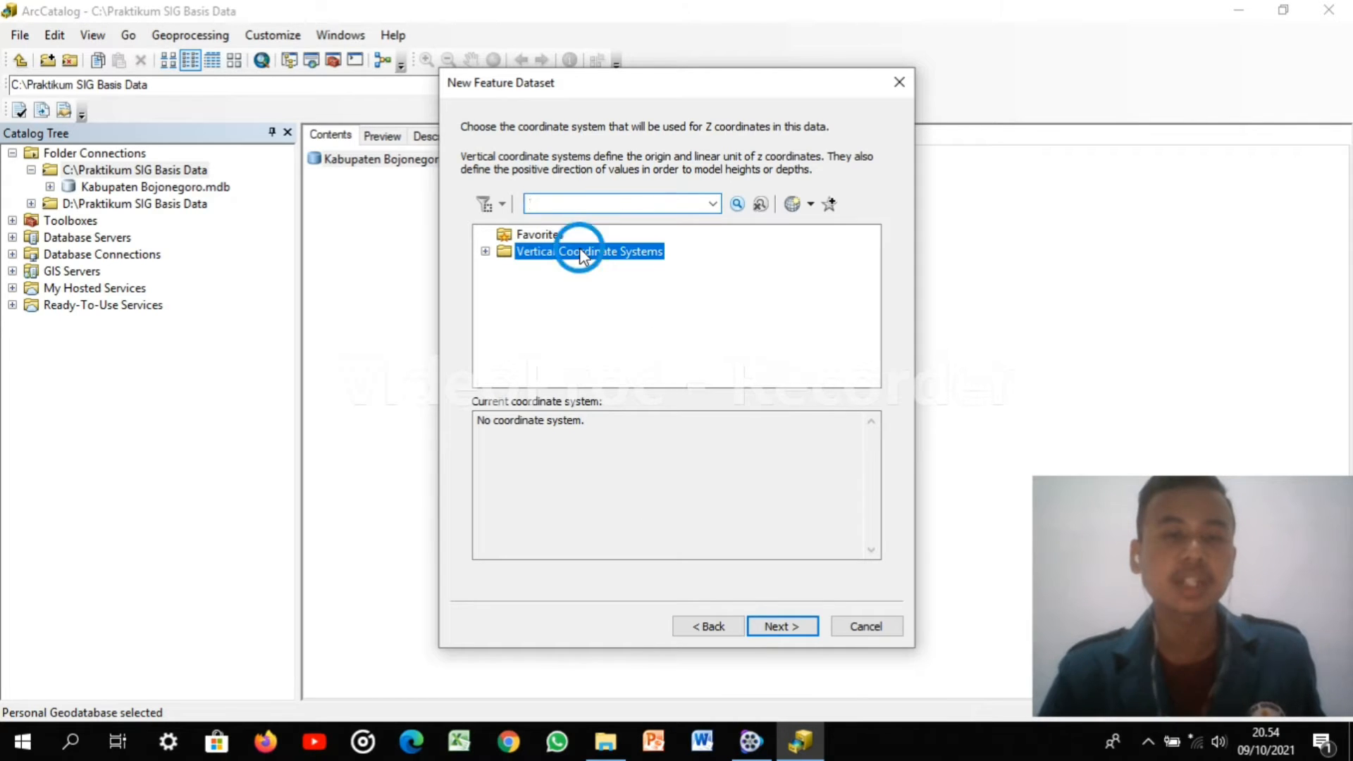
left_click(778, 626)
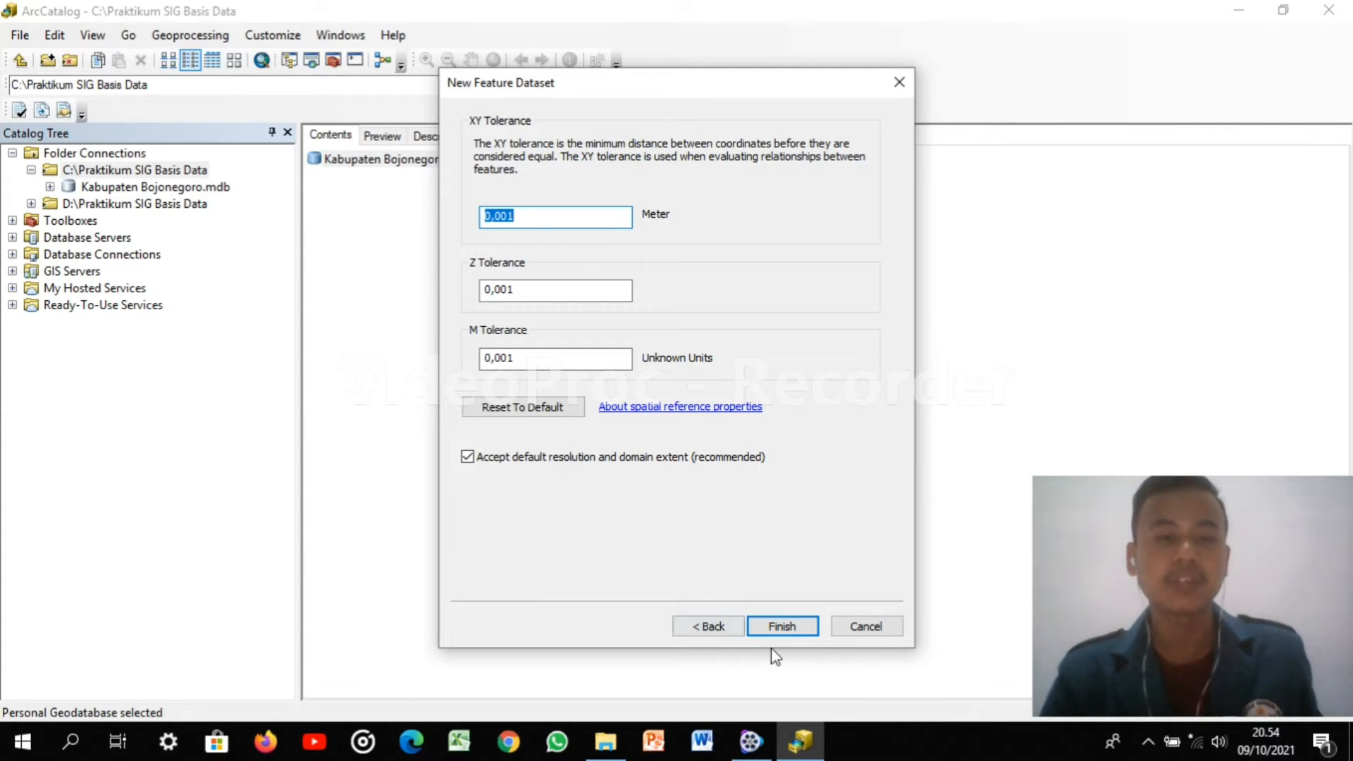
left_click(783, 627)
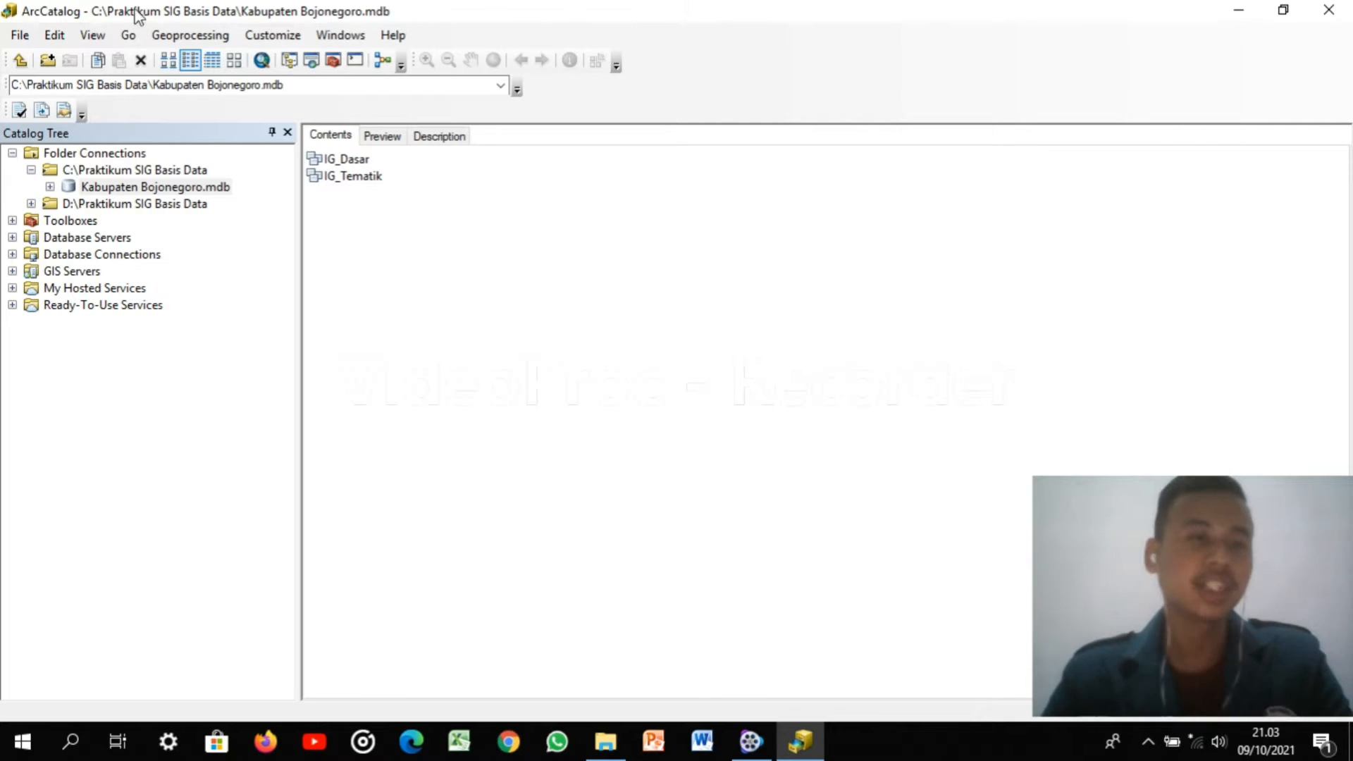
Open the Workspace section of the geoprocessing environment settings and browse for a current workspace
left_click(176, 36)
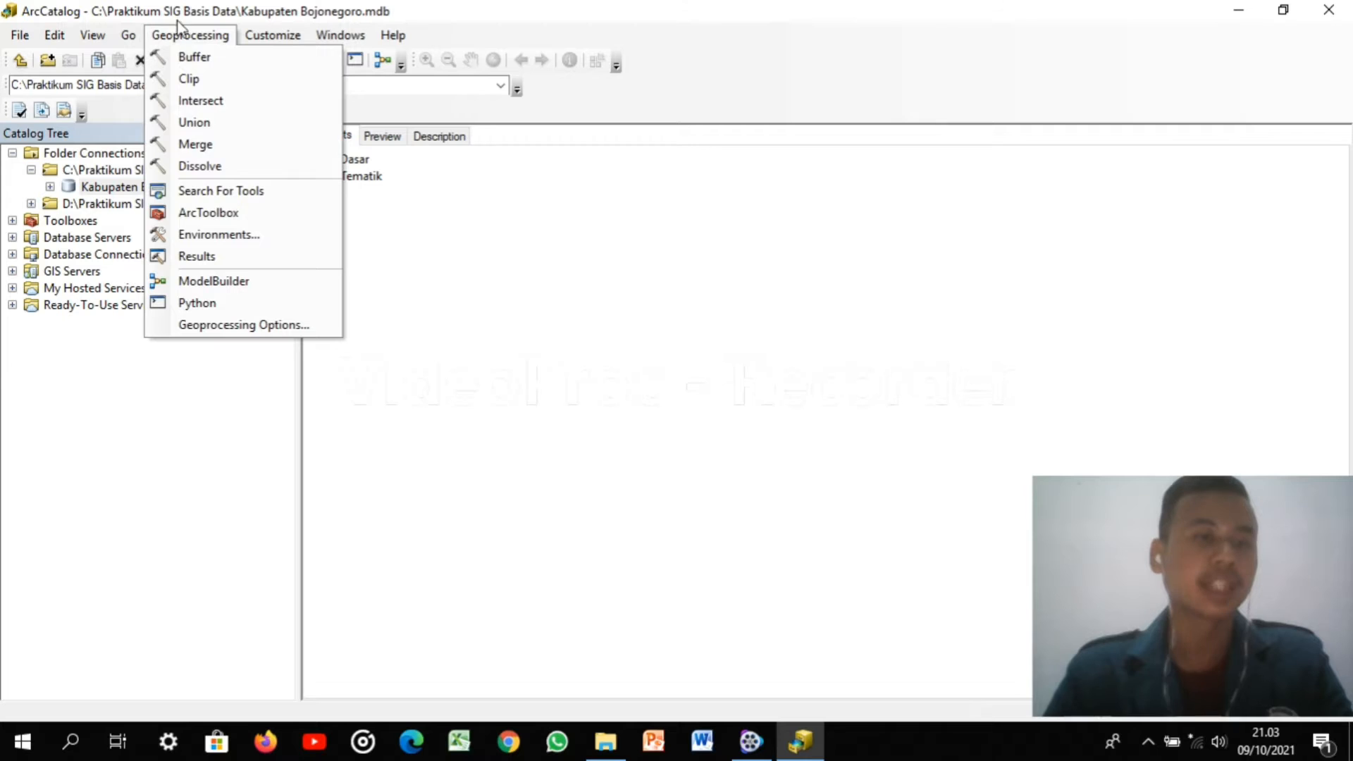
left_click(220, 234)
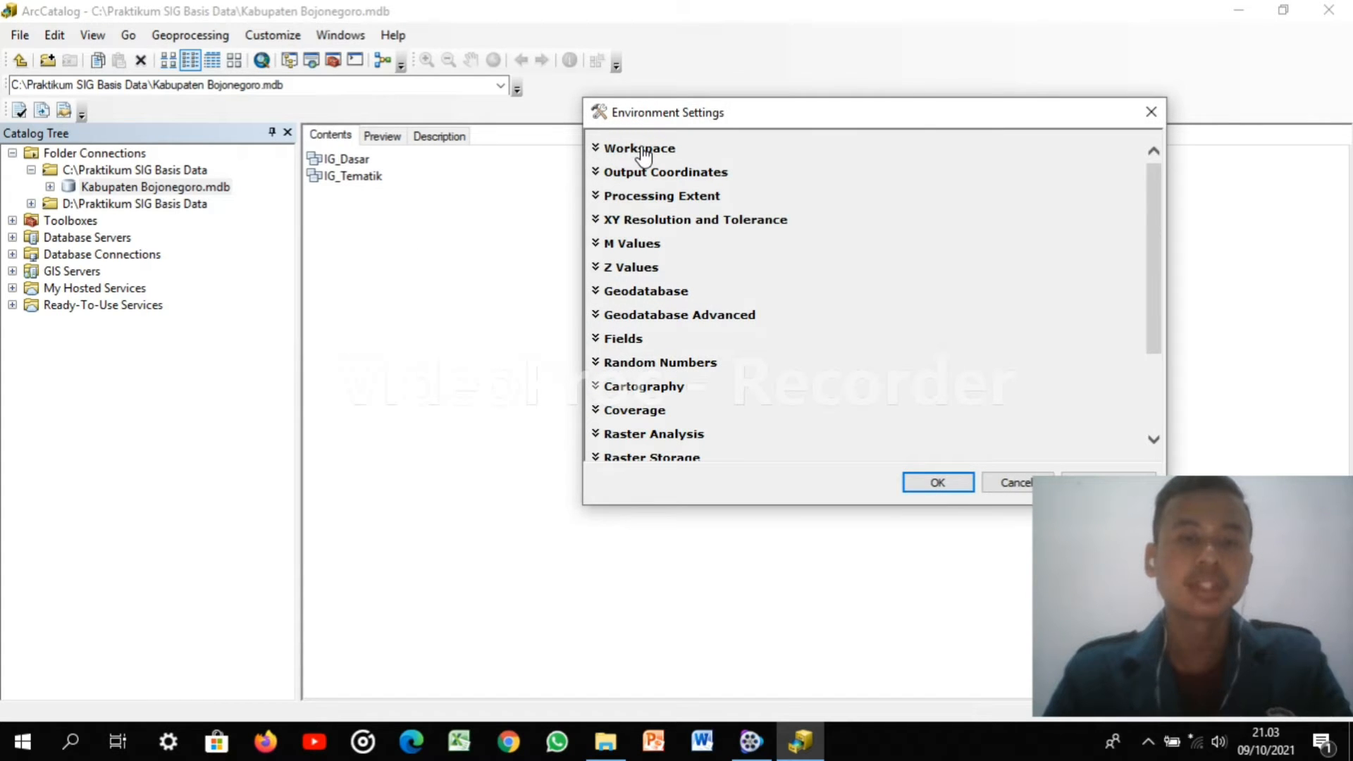
left_click(643, 150)
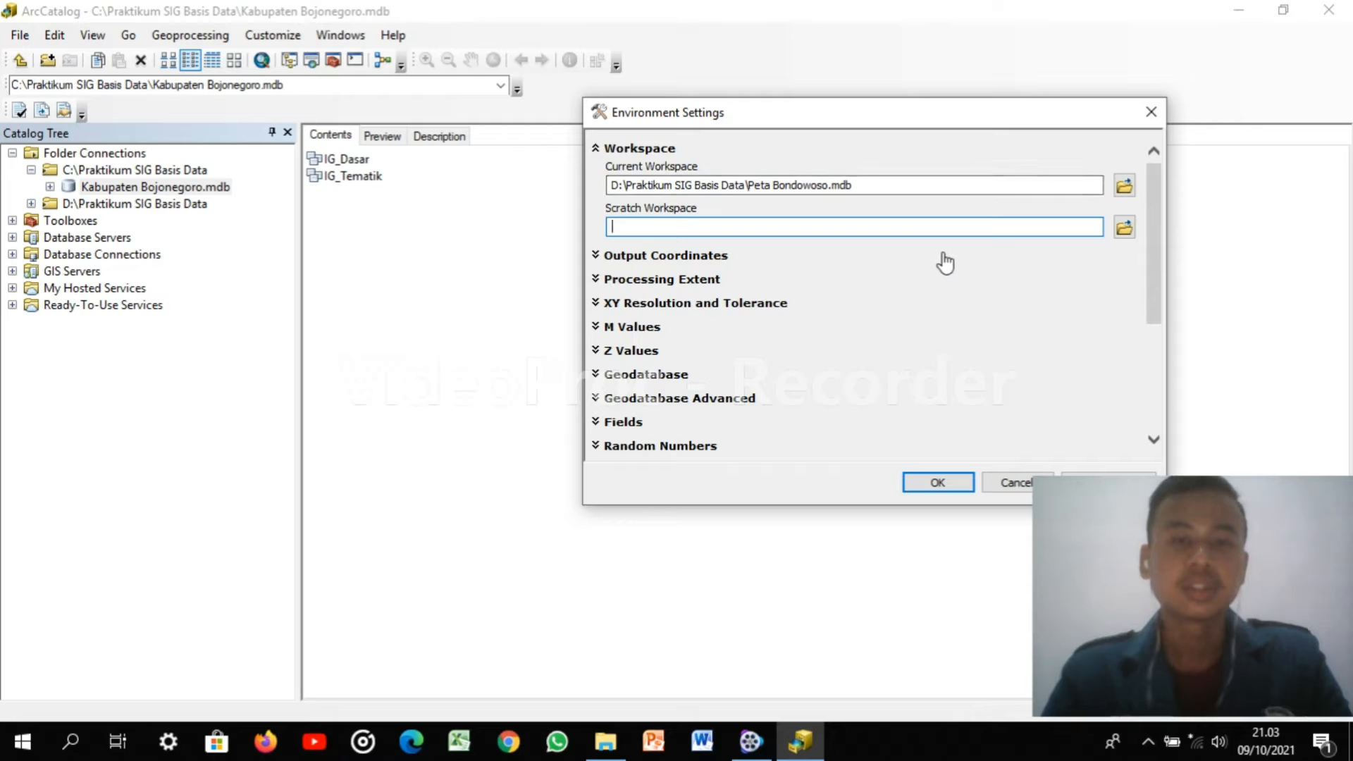
left_click(1126, 184)
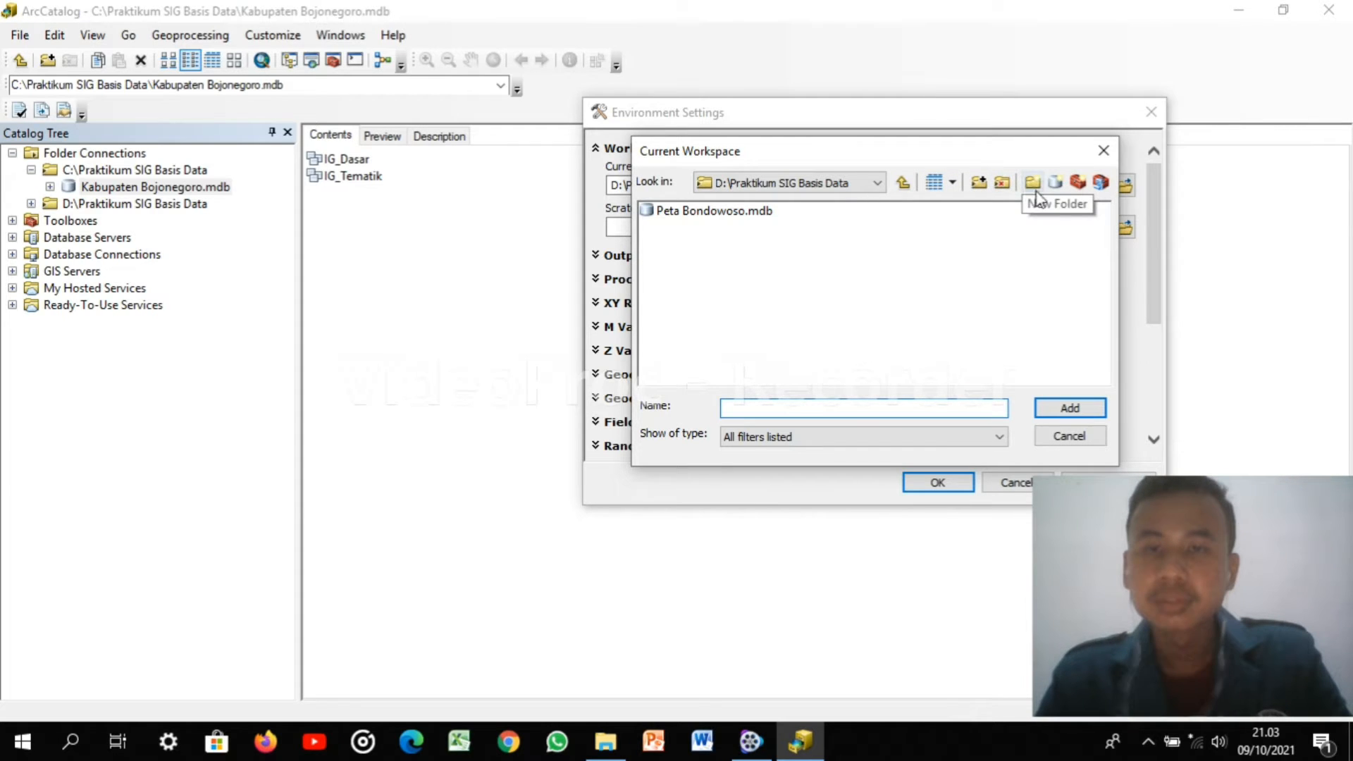
Connect to the Praktikum SIG Basis Data folder on Local Disk (C:) from the Current Workspace browser
left_click(976, 182)
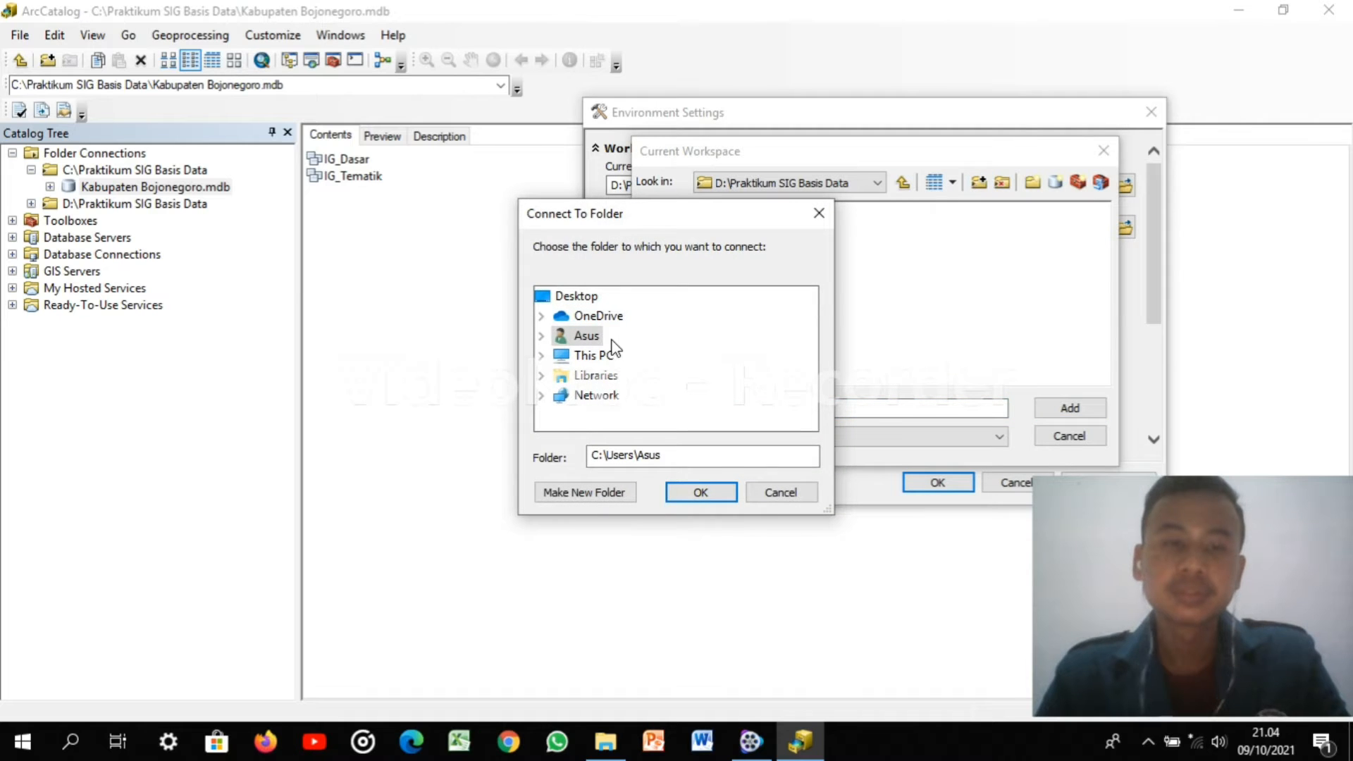
left_click(590, 357)
double_click(589, 356)
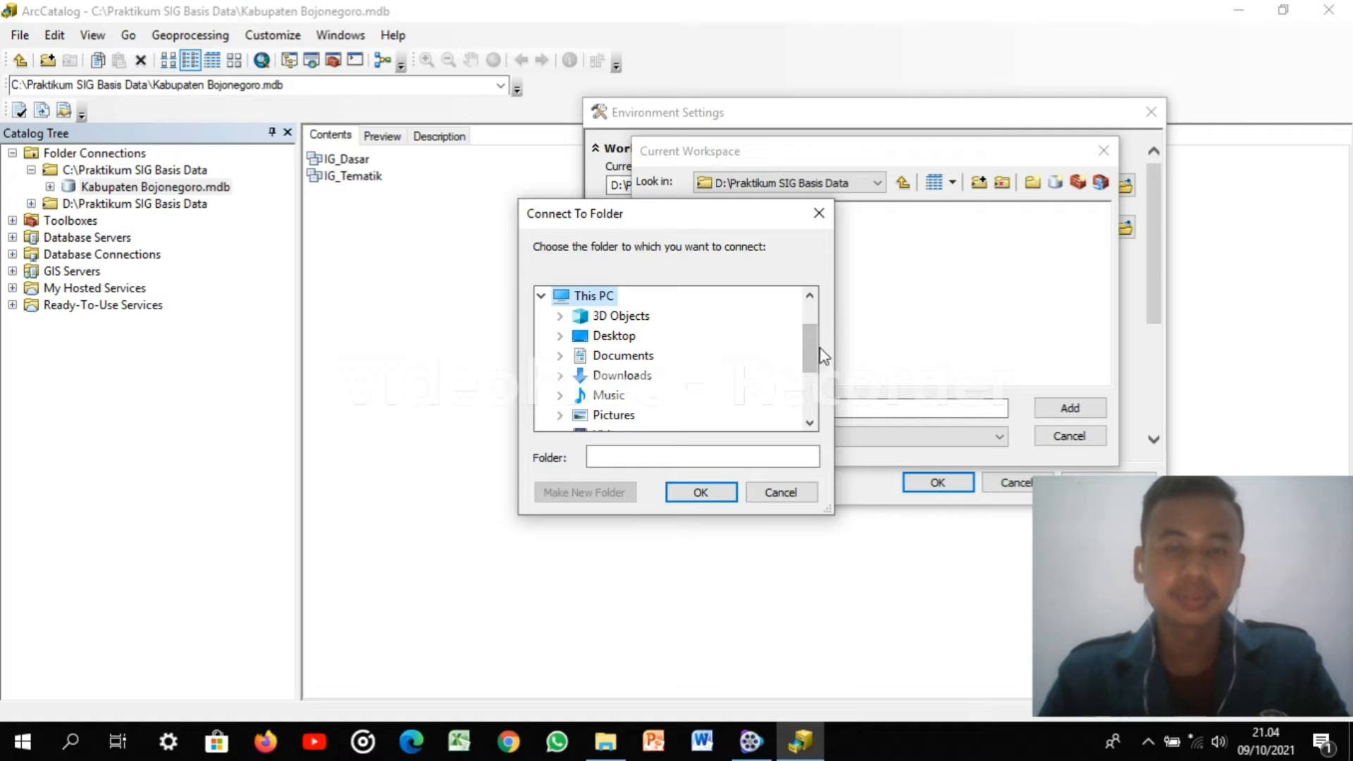
left_click(797, 353)
scroll(805, 358, "down", 1)
scroll(818, 351, "up", 1)
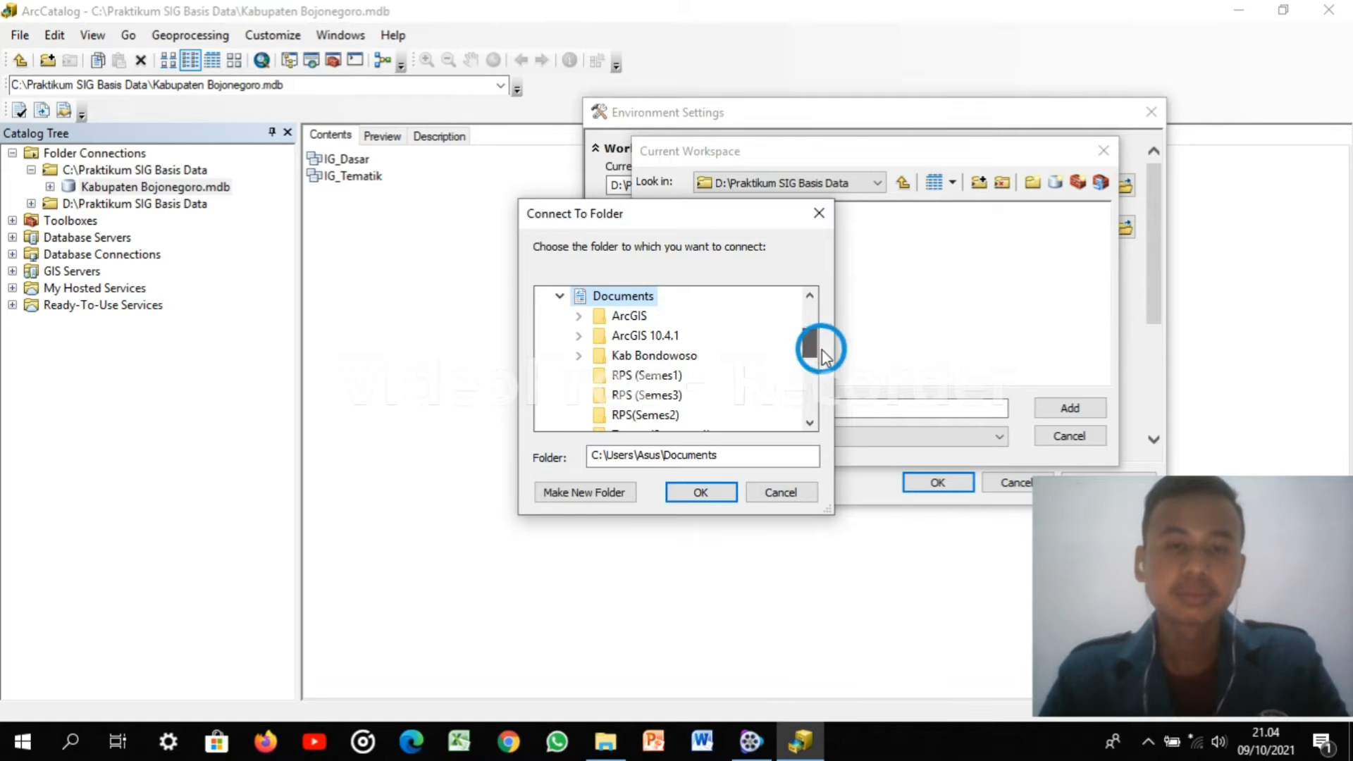
scroll(731, 361, "up", 2)
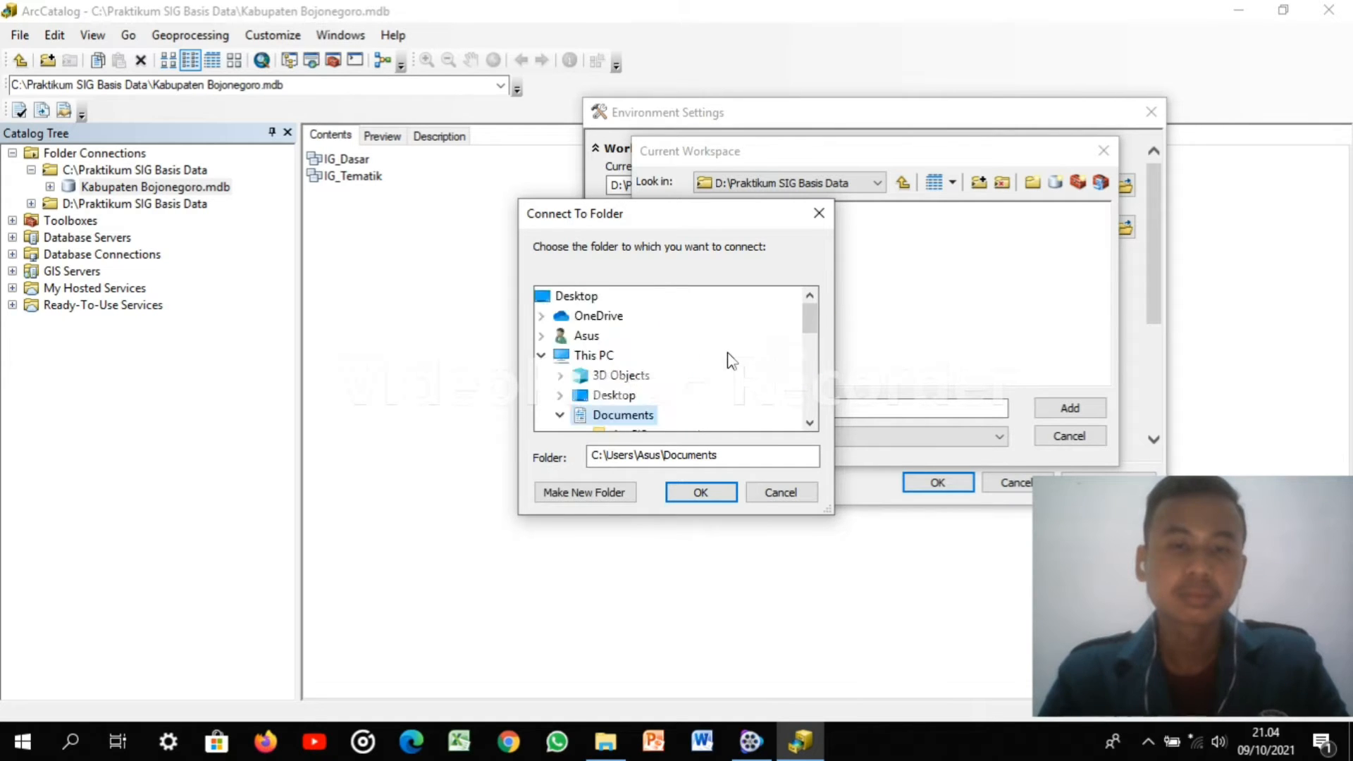
scroll(725, 356, "down", 4)
scroll(725, 357, "up", 4)
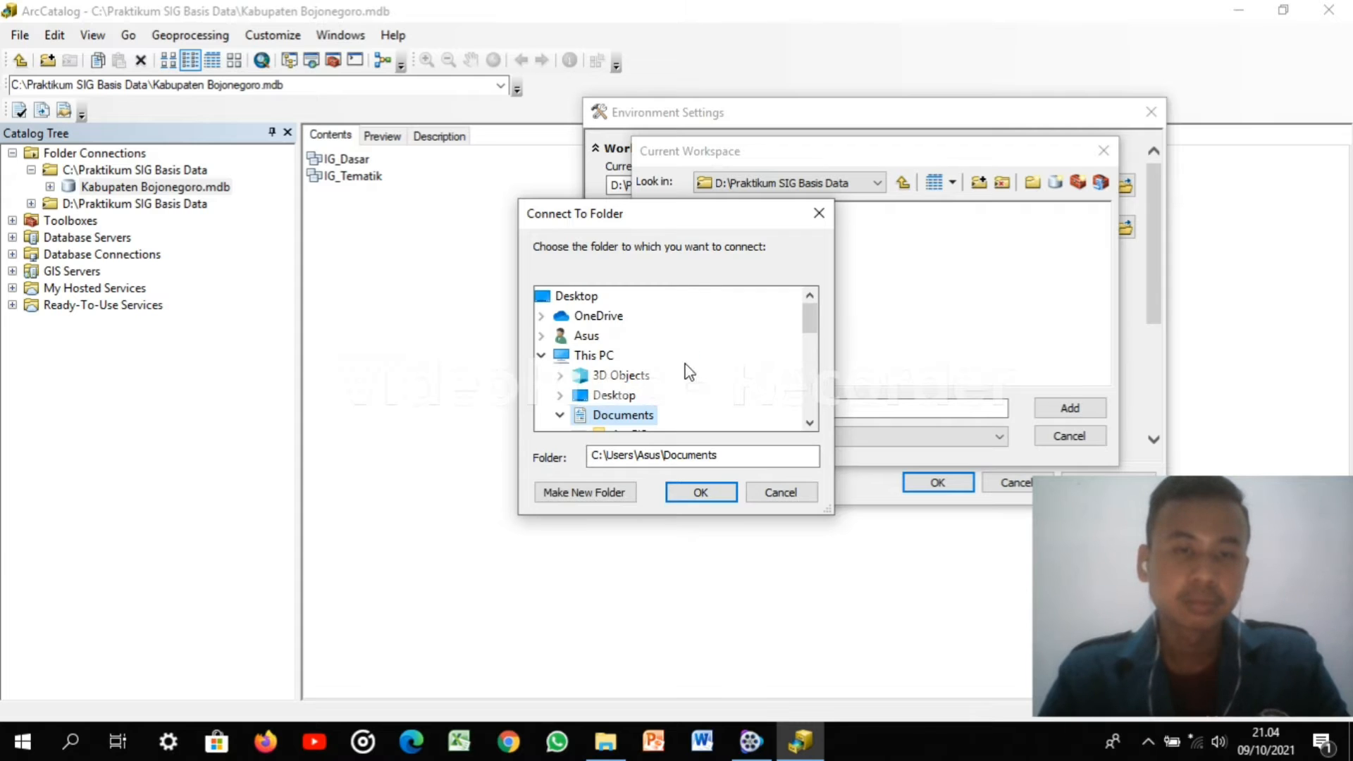
left_click(606, 356)
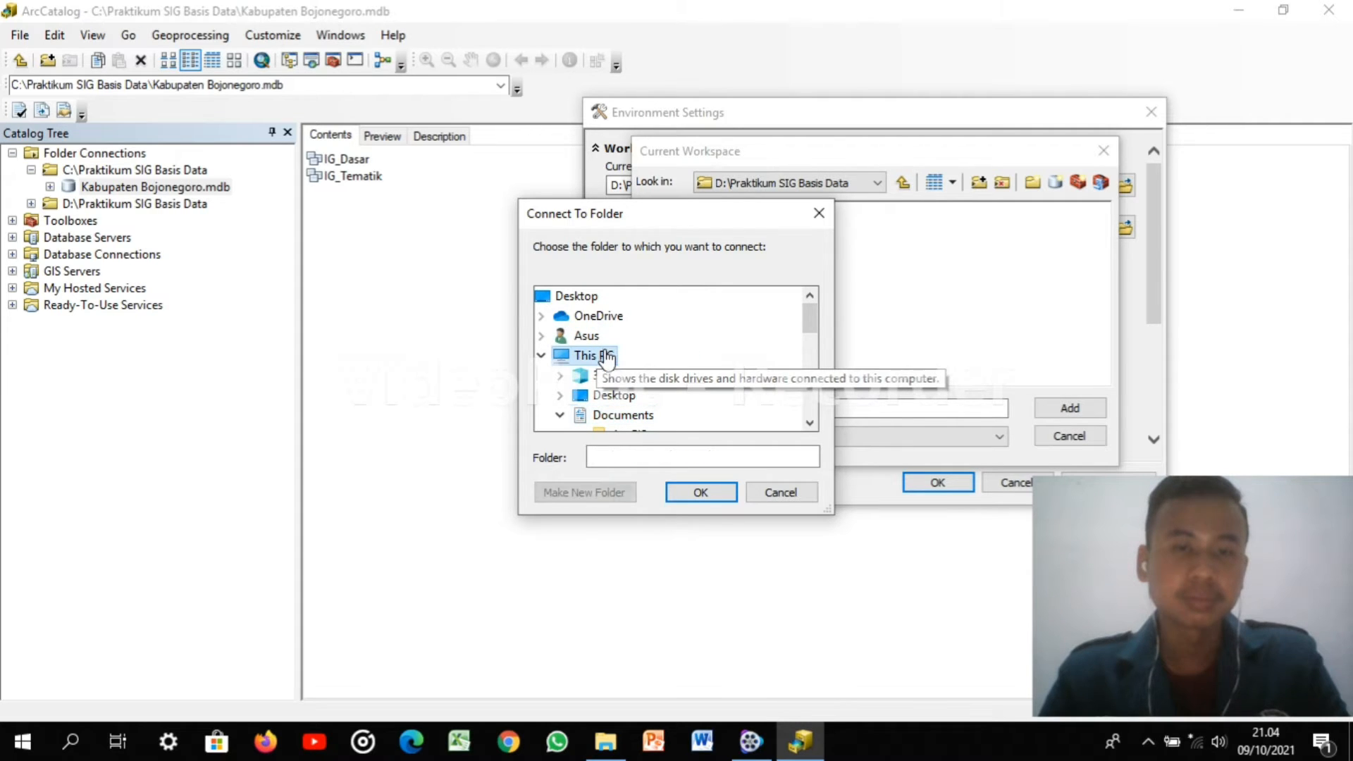
scroll(740, 365, "down", 3)
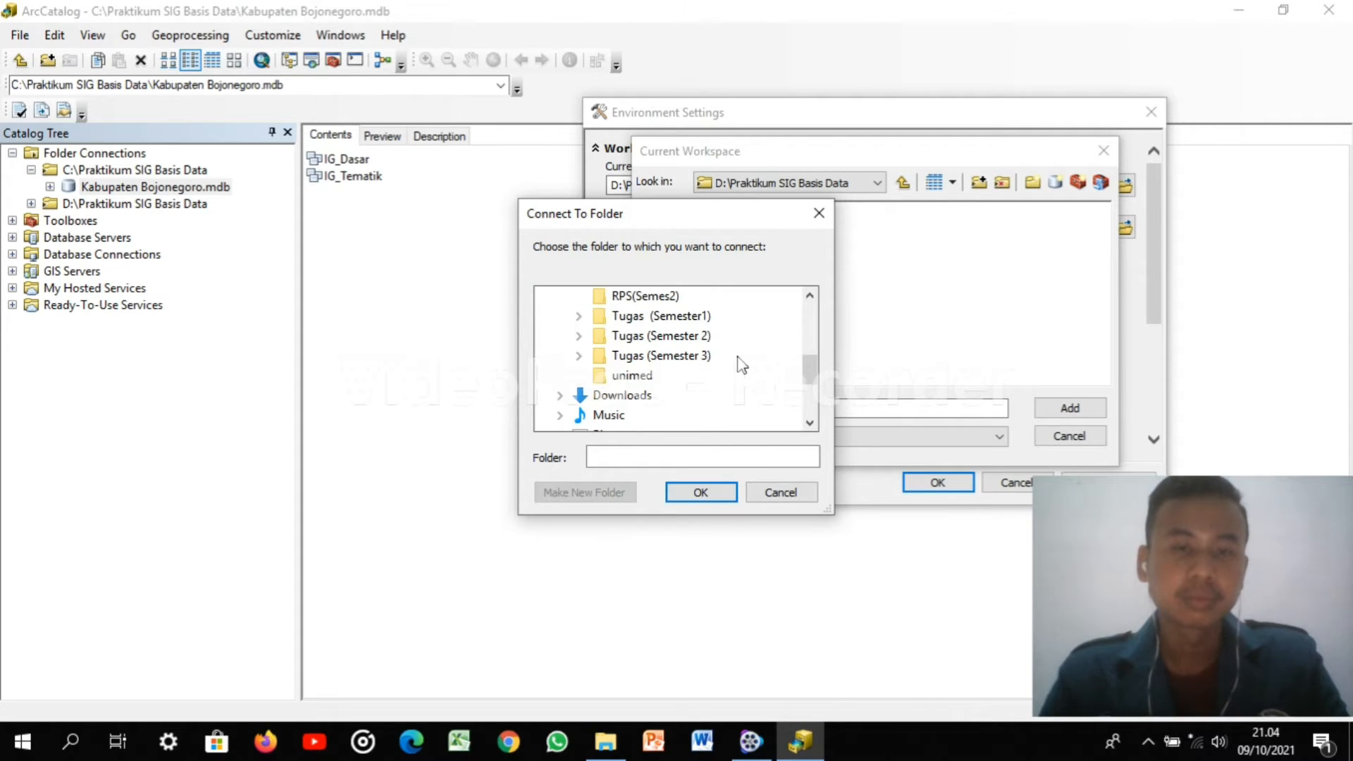
scroll(743, 365, "up", 2)
scroll(743, 365, "down", 2)
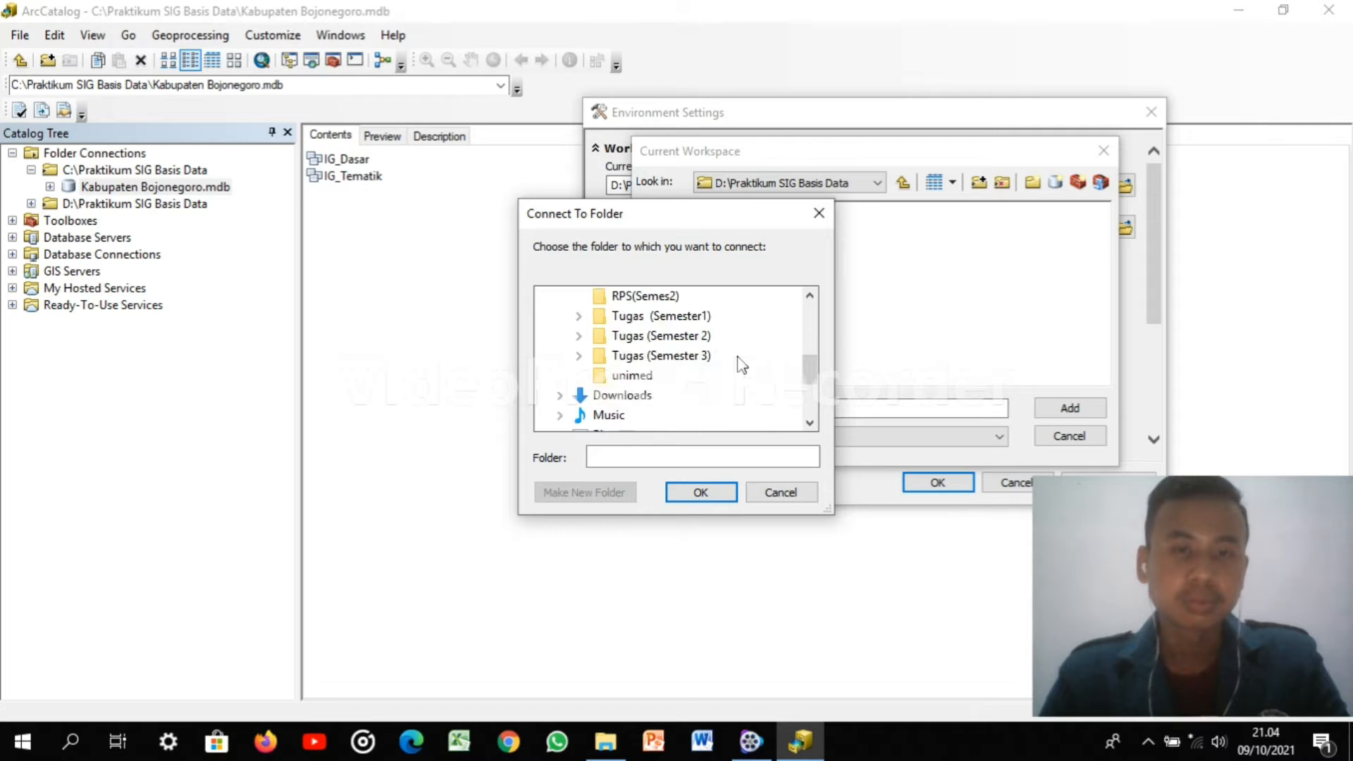
scroll(742, 365, "up", 2)
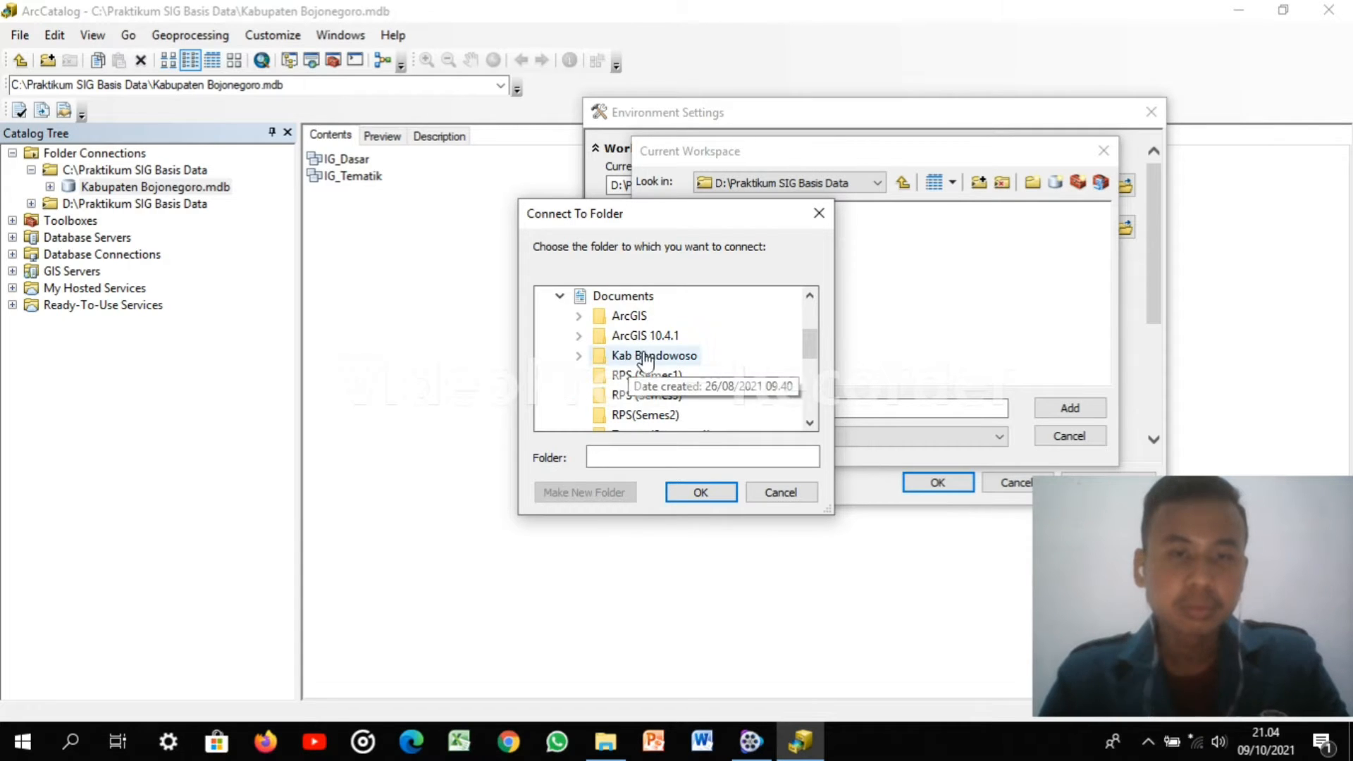
scroll(640, 382, "down", 2)
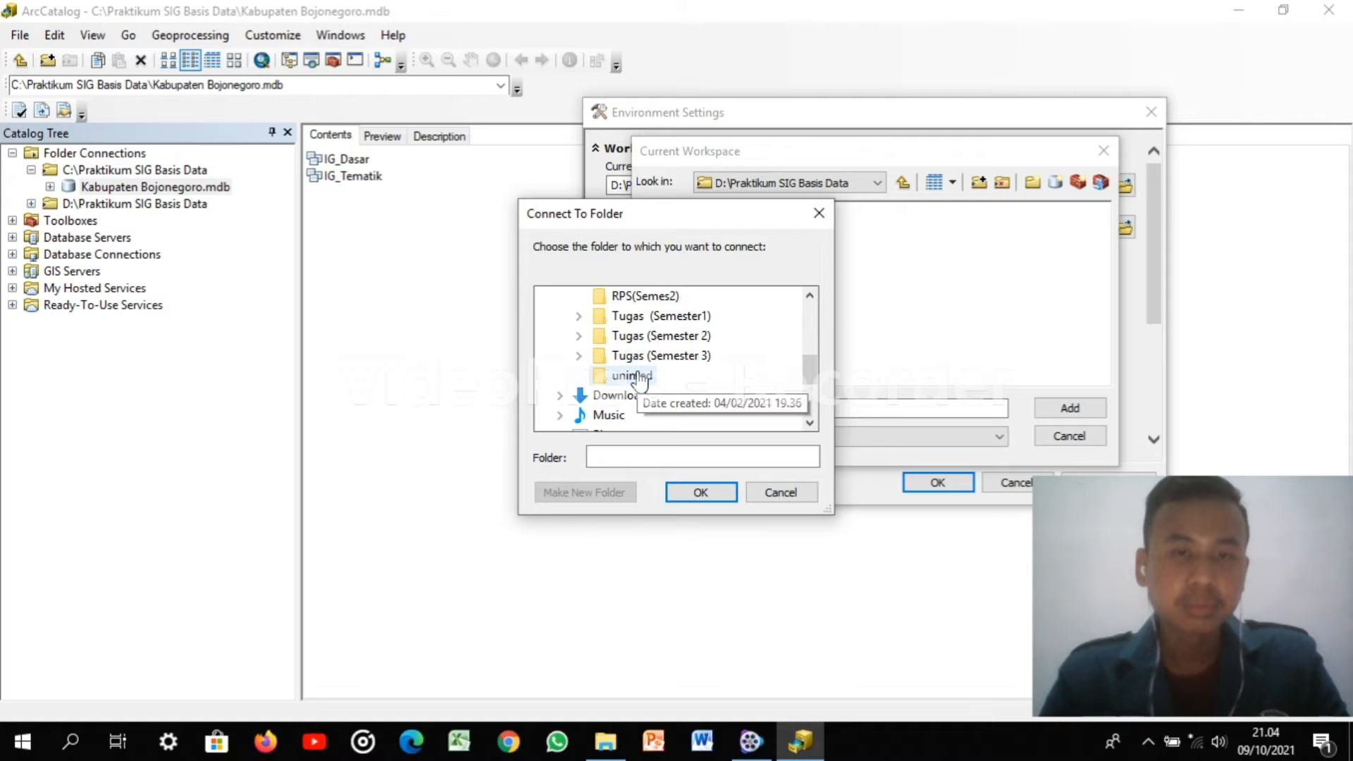
scroll(640, 381, "up", 4)
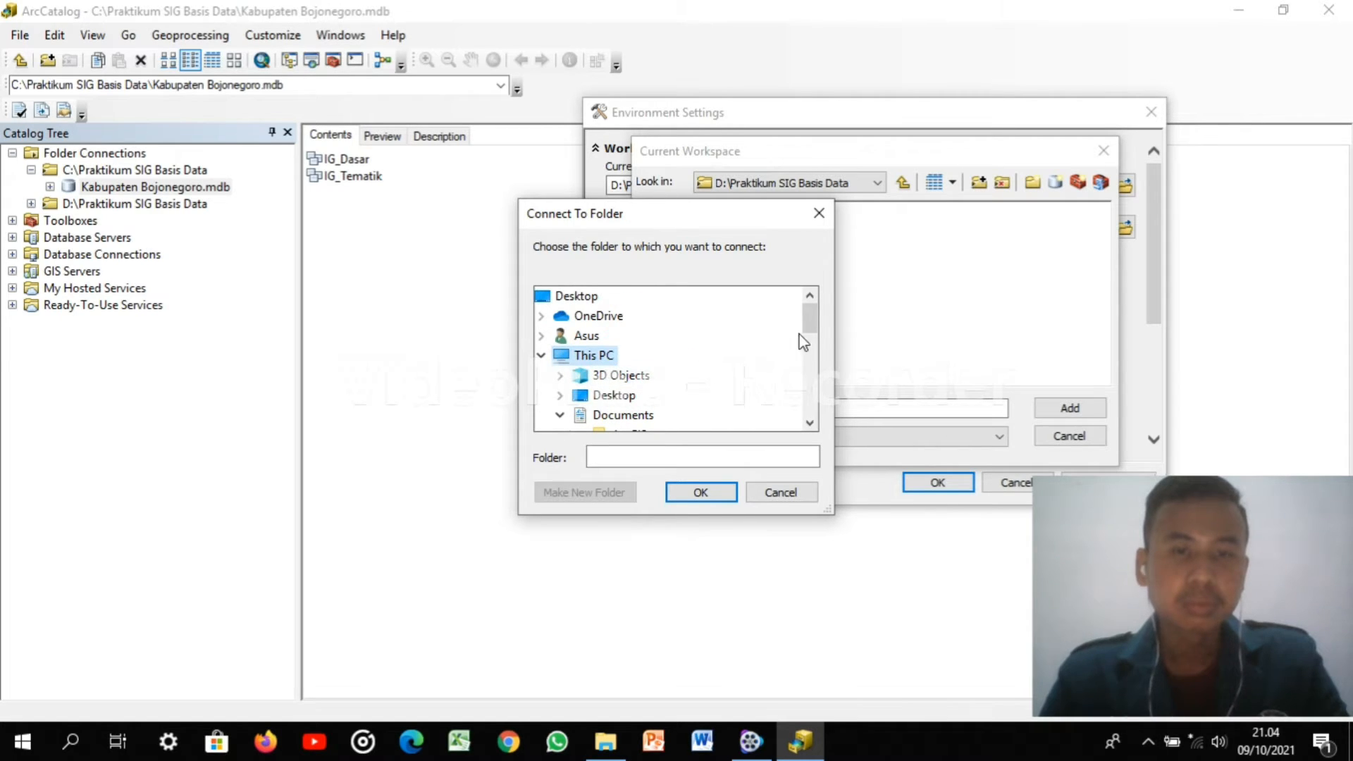
scroll(783, 332, "down", 2)
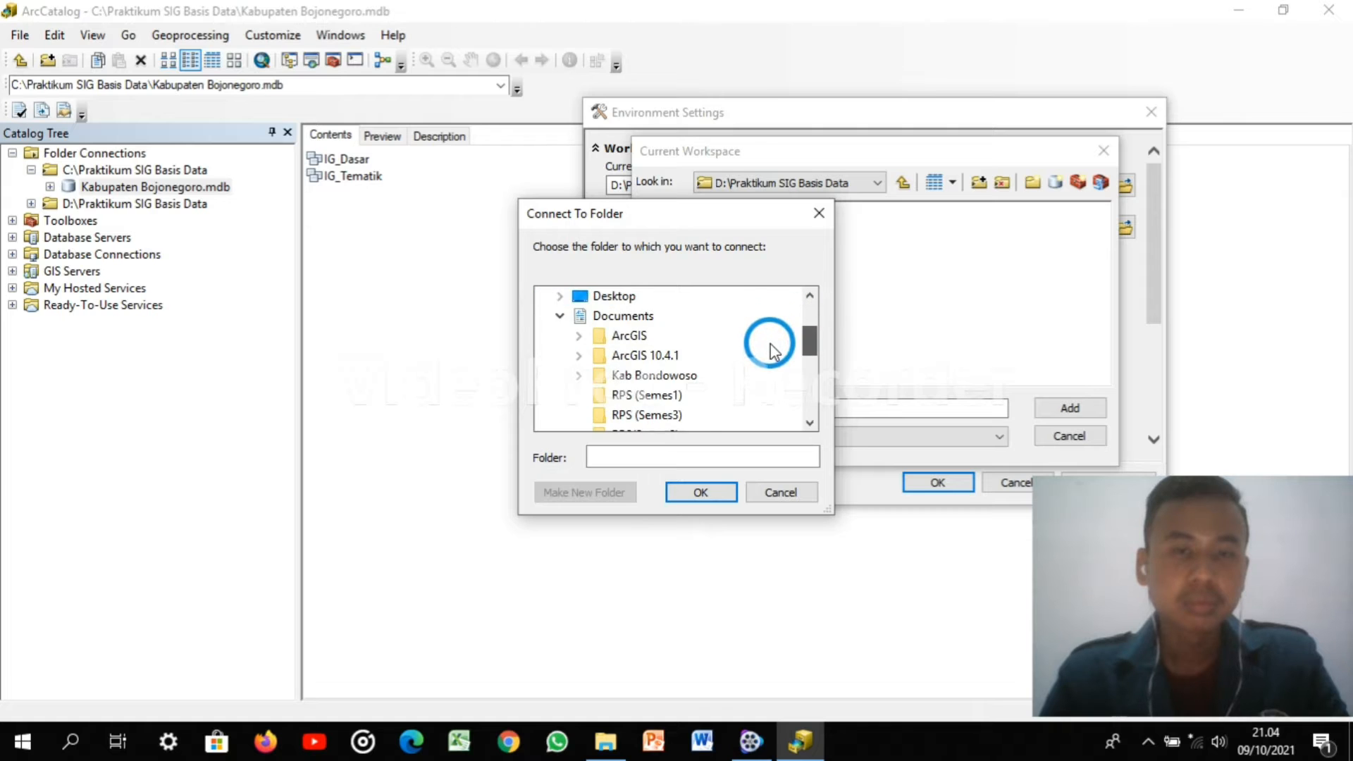
scroll(776, 351, "down", 3)
scroll(763, 387, "down", 1)
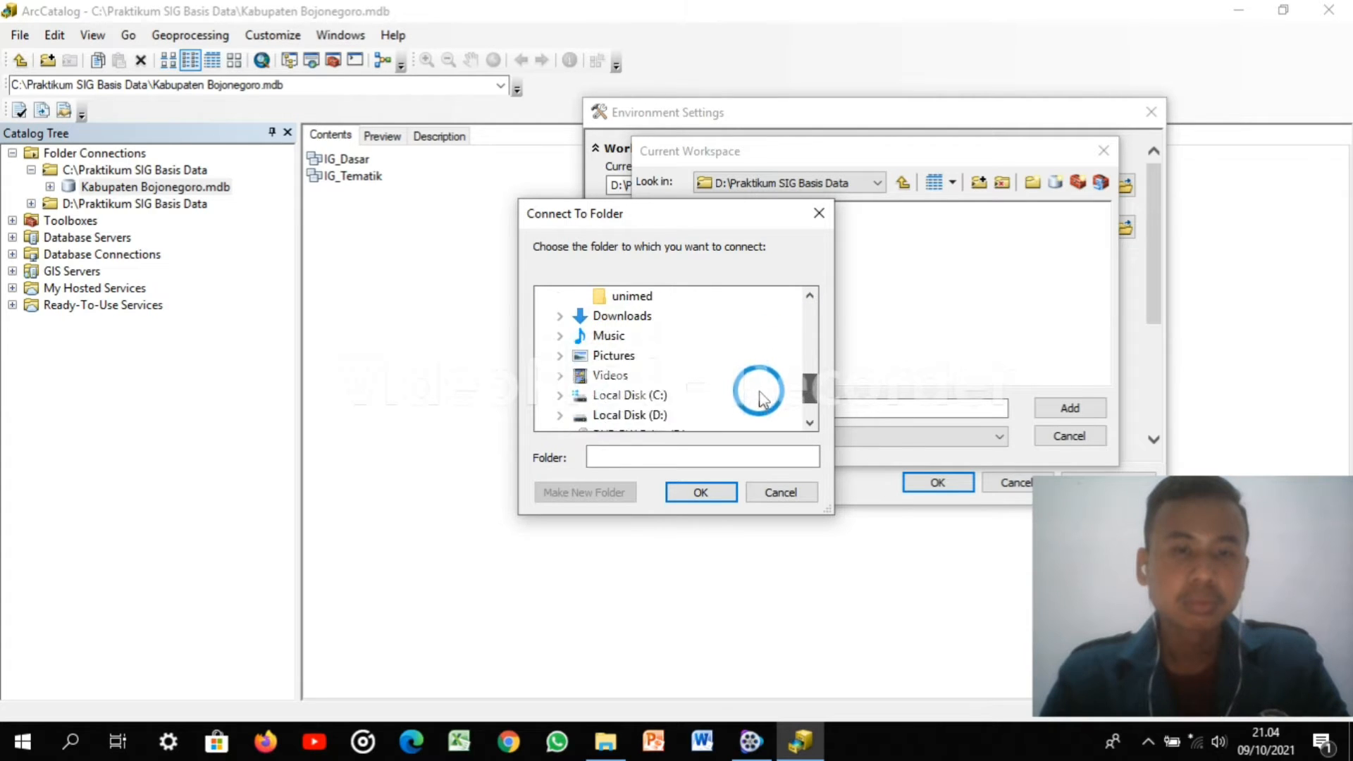
scroll(719, 384, "up", 1)
scroll(652, 380, "down", 2)
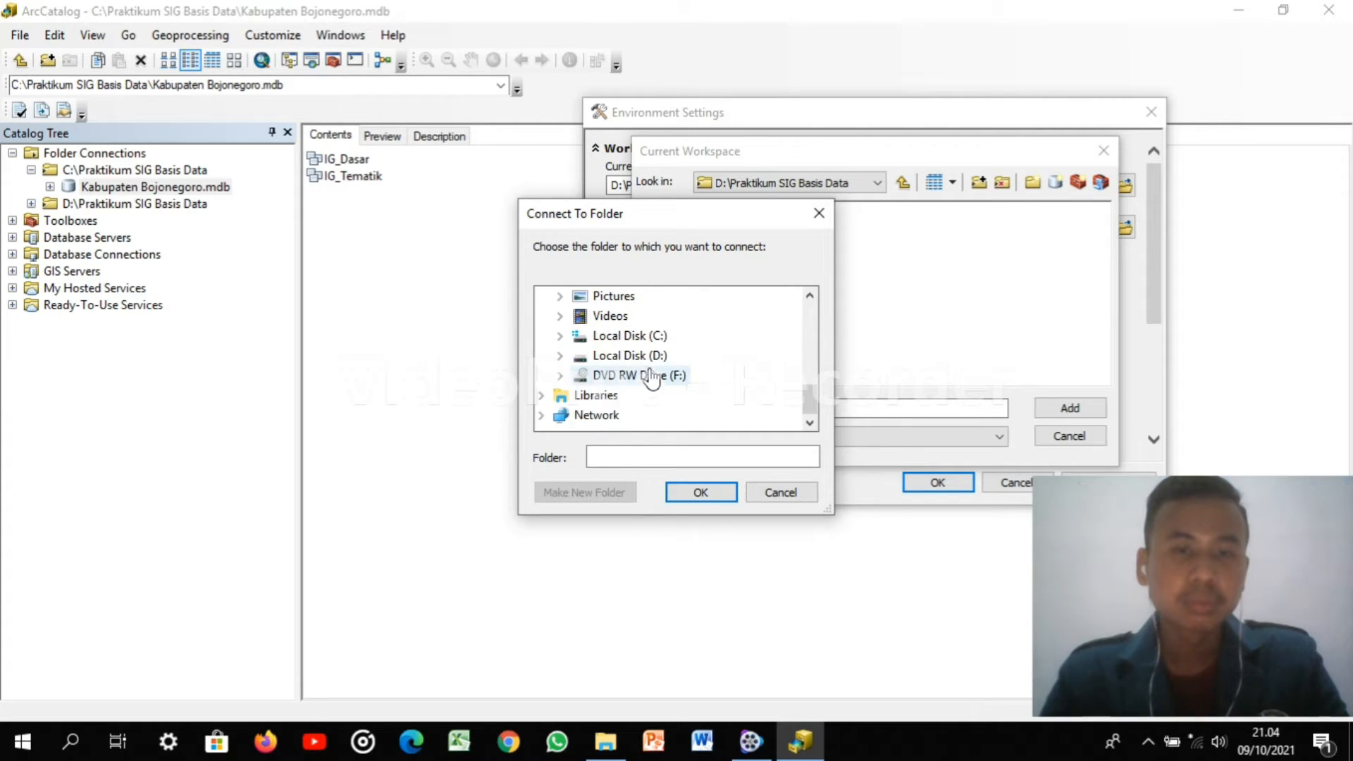
double_click(645, 336)
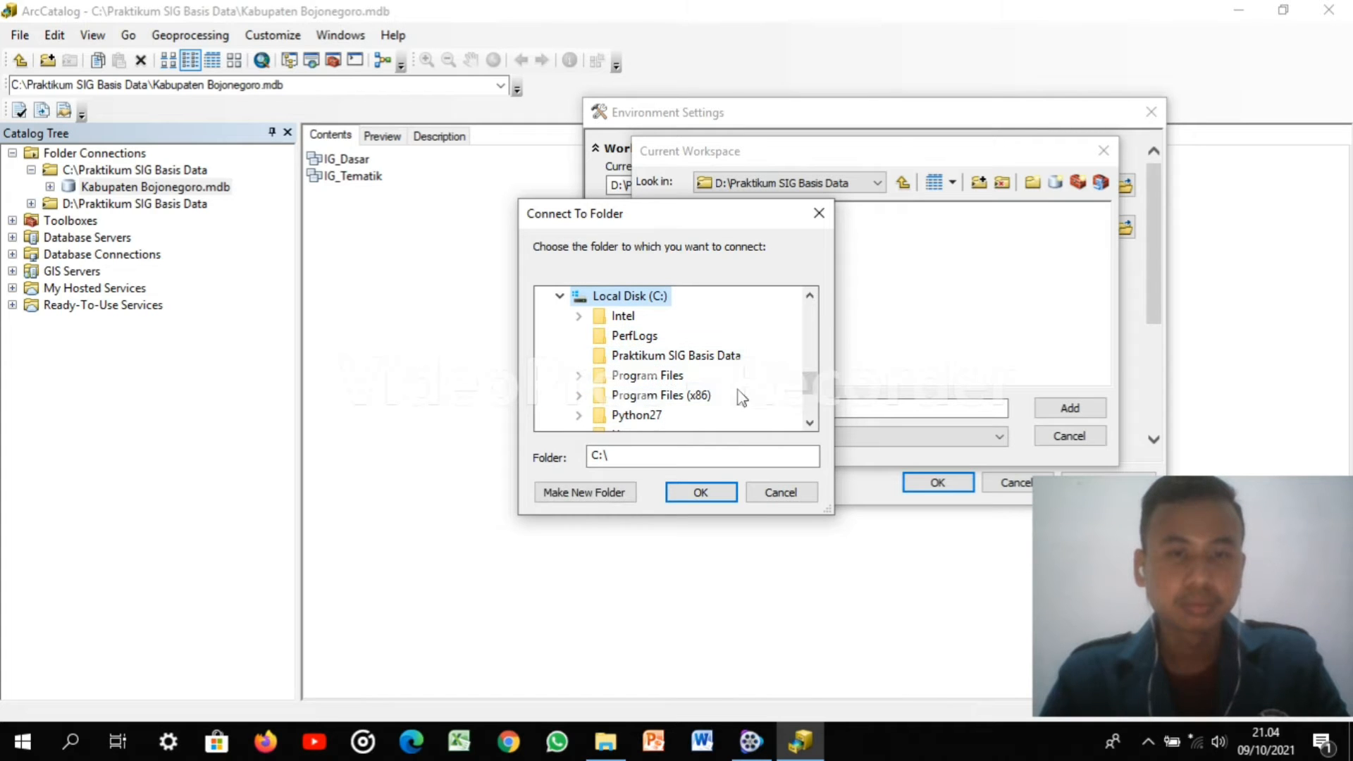
left_click(711, 360)
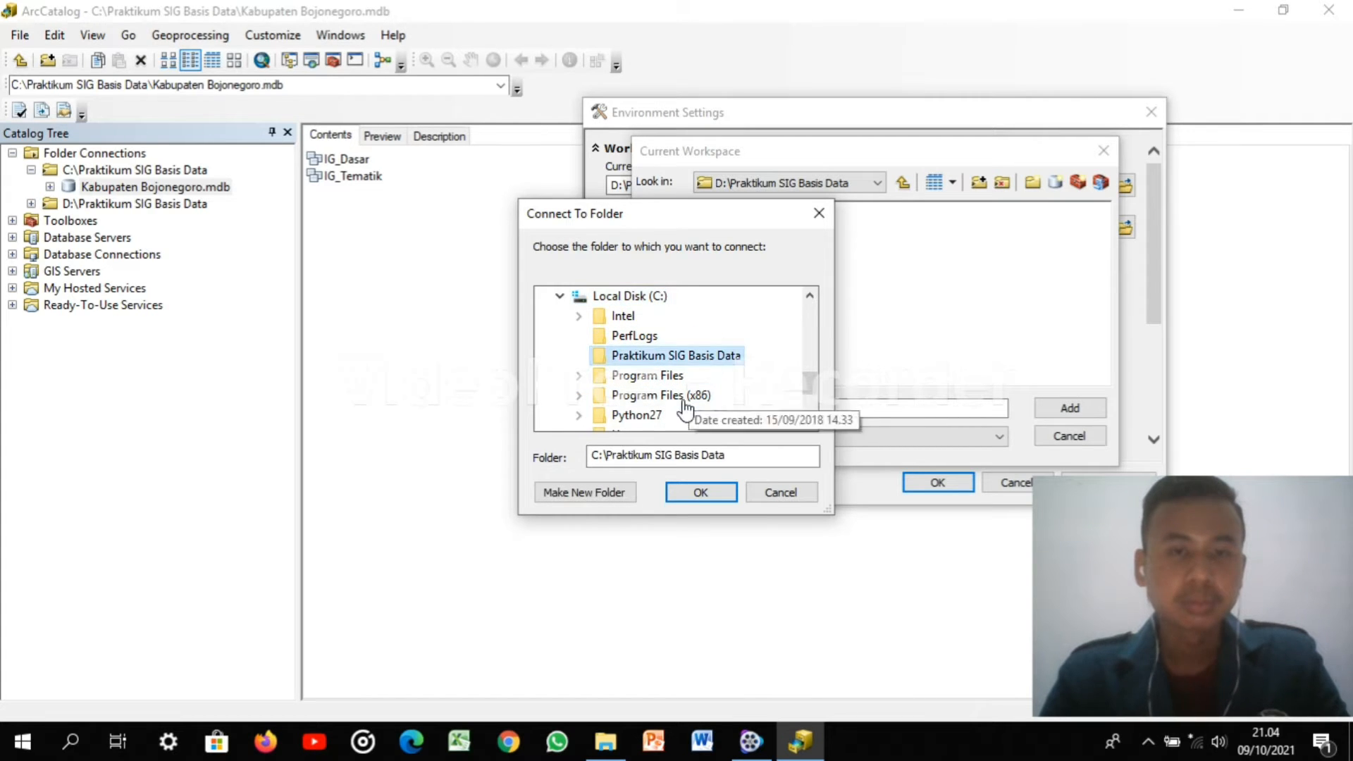
left_click(700, 492)
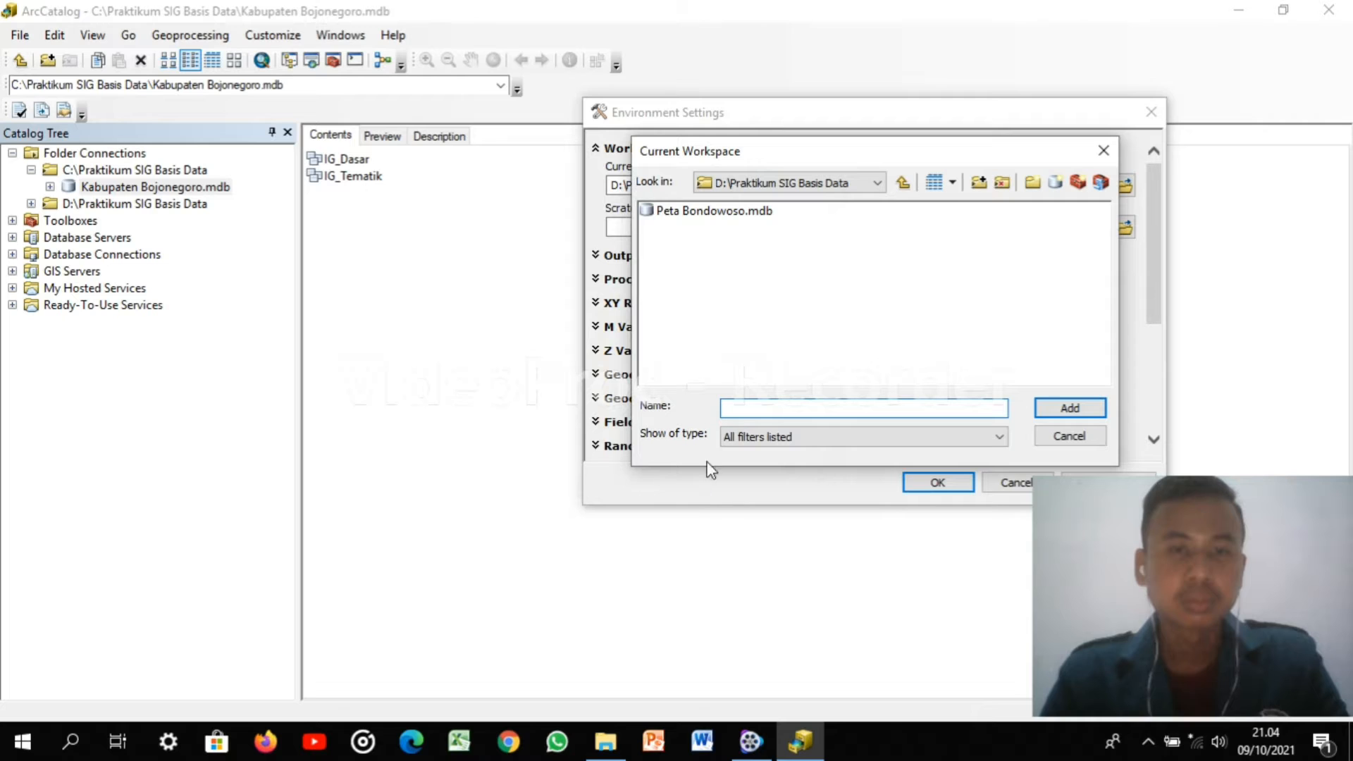
Set Kabupaten Bojonegoro.mdb from the C: Praktikum SIG Basis Data folder as the current workspace, leaving the scratch workspace empty
left_click(877, 183)
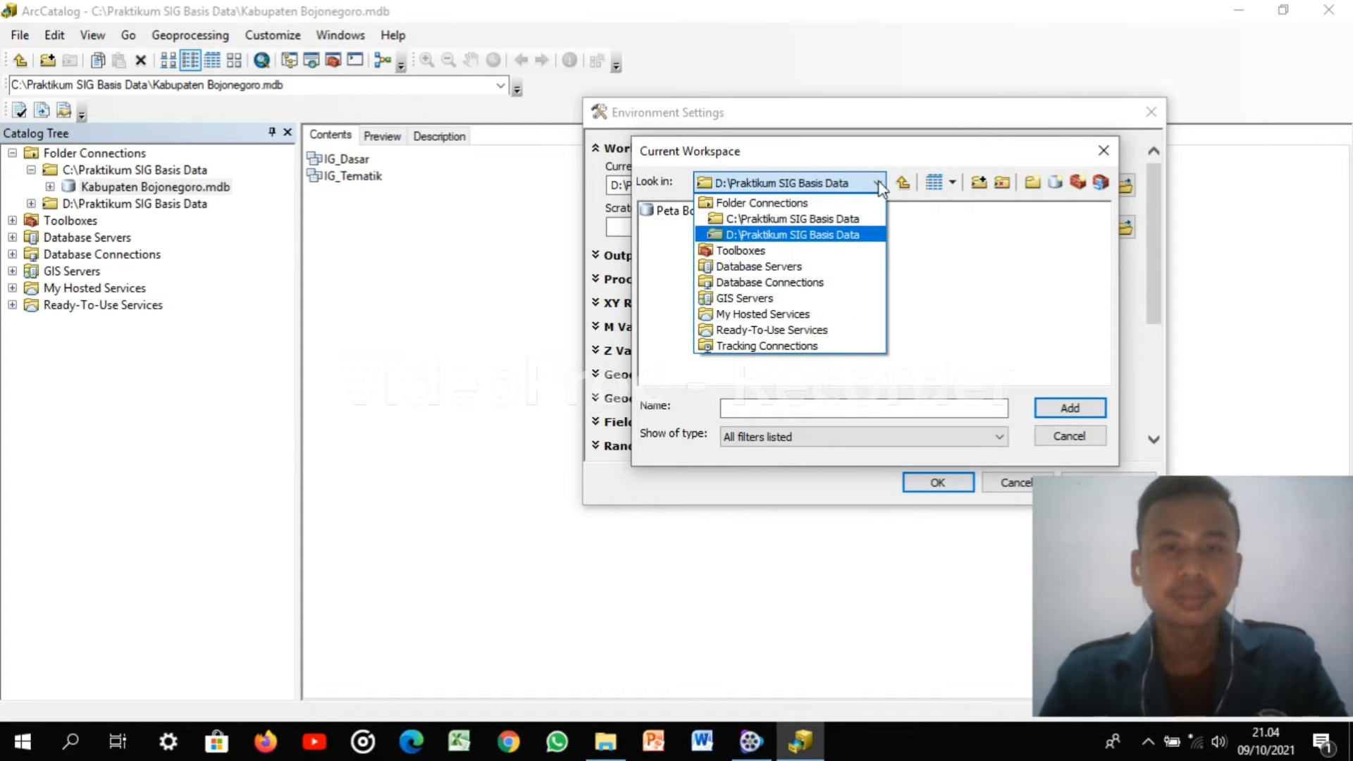
left_click(797, 218)
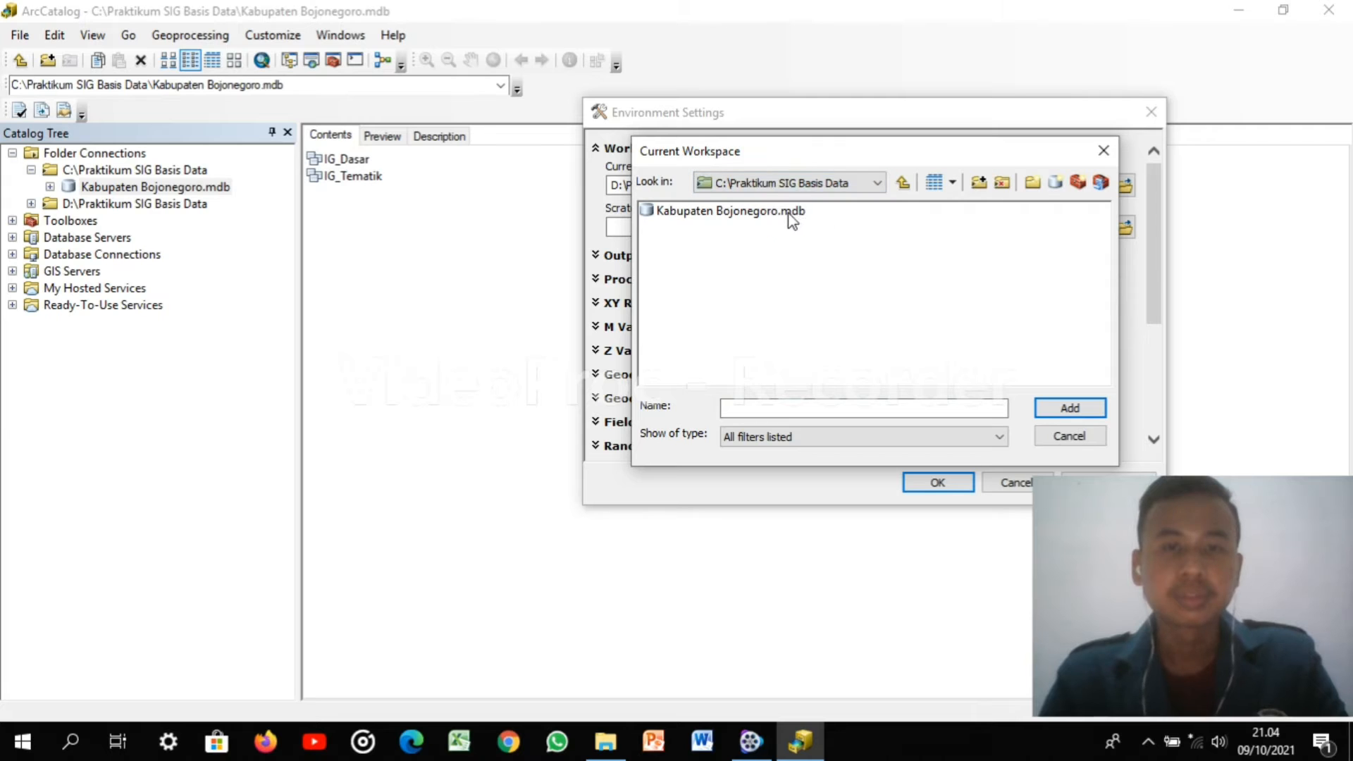
left_click(796, 213)
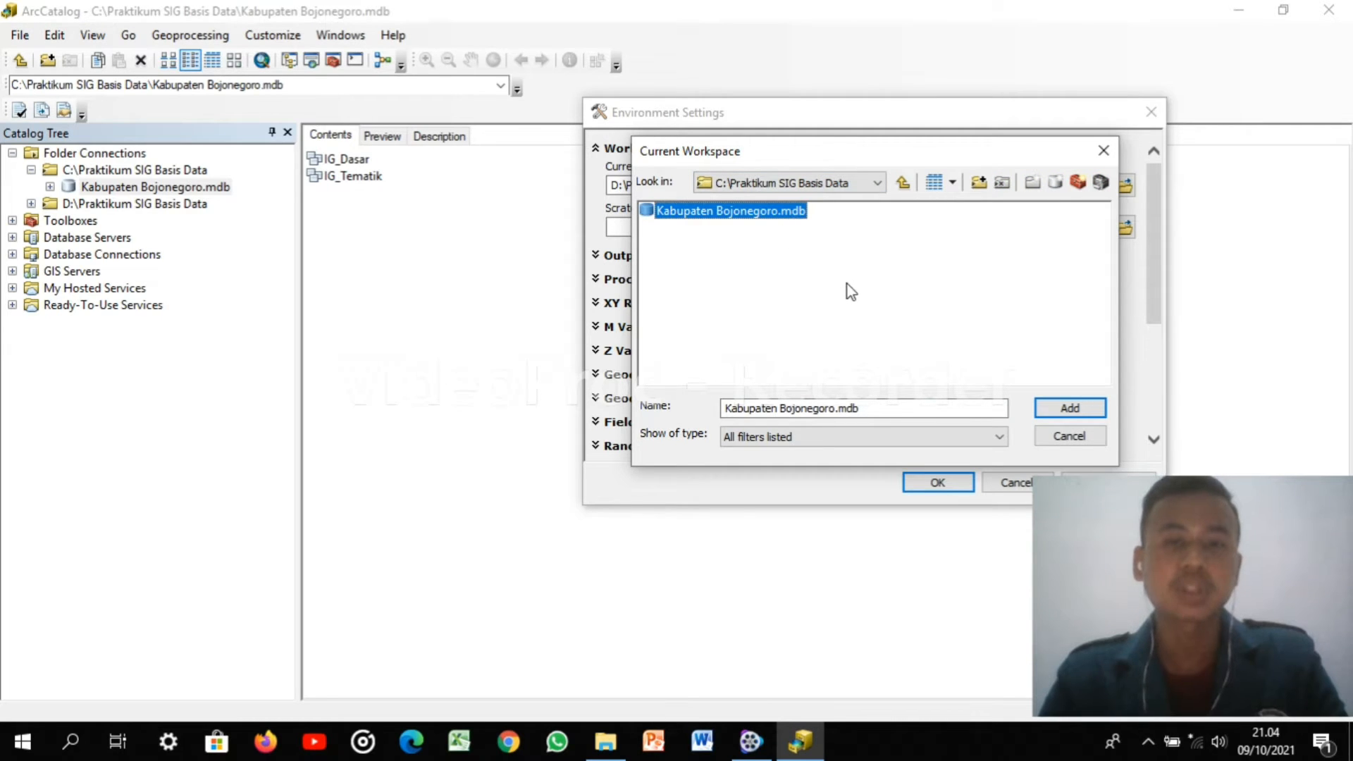
left_click(943, 485)
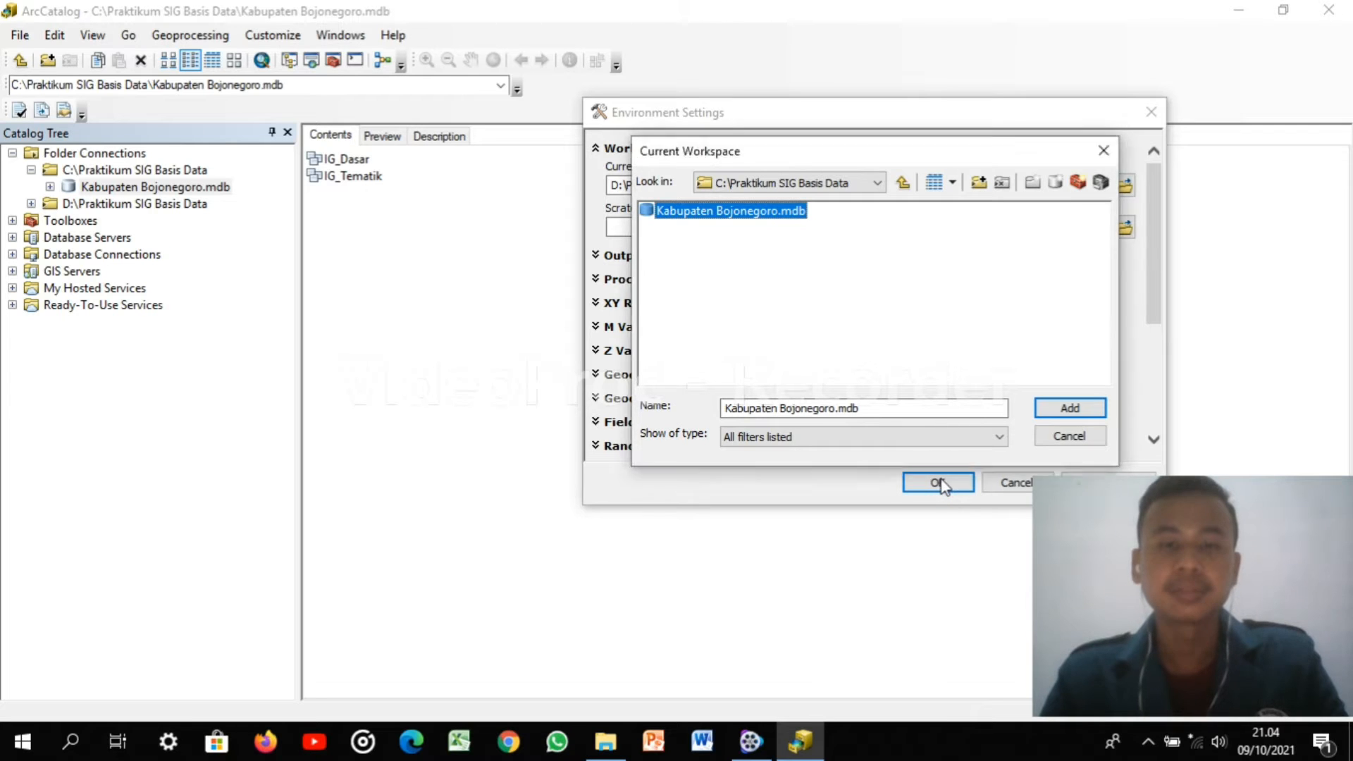
left_click(1069, 414)
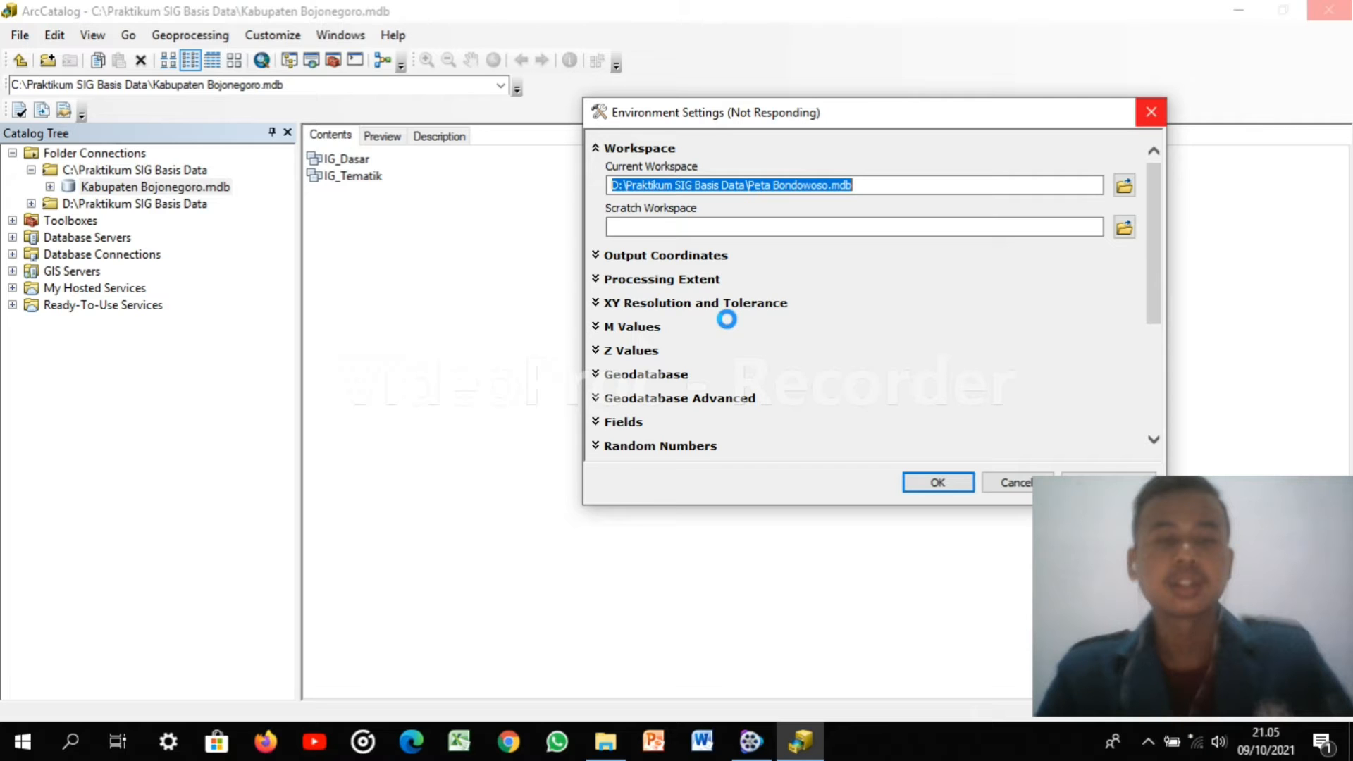
left_click(1125, 226)
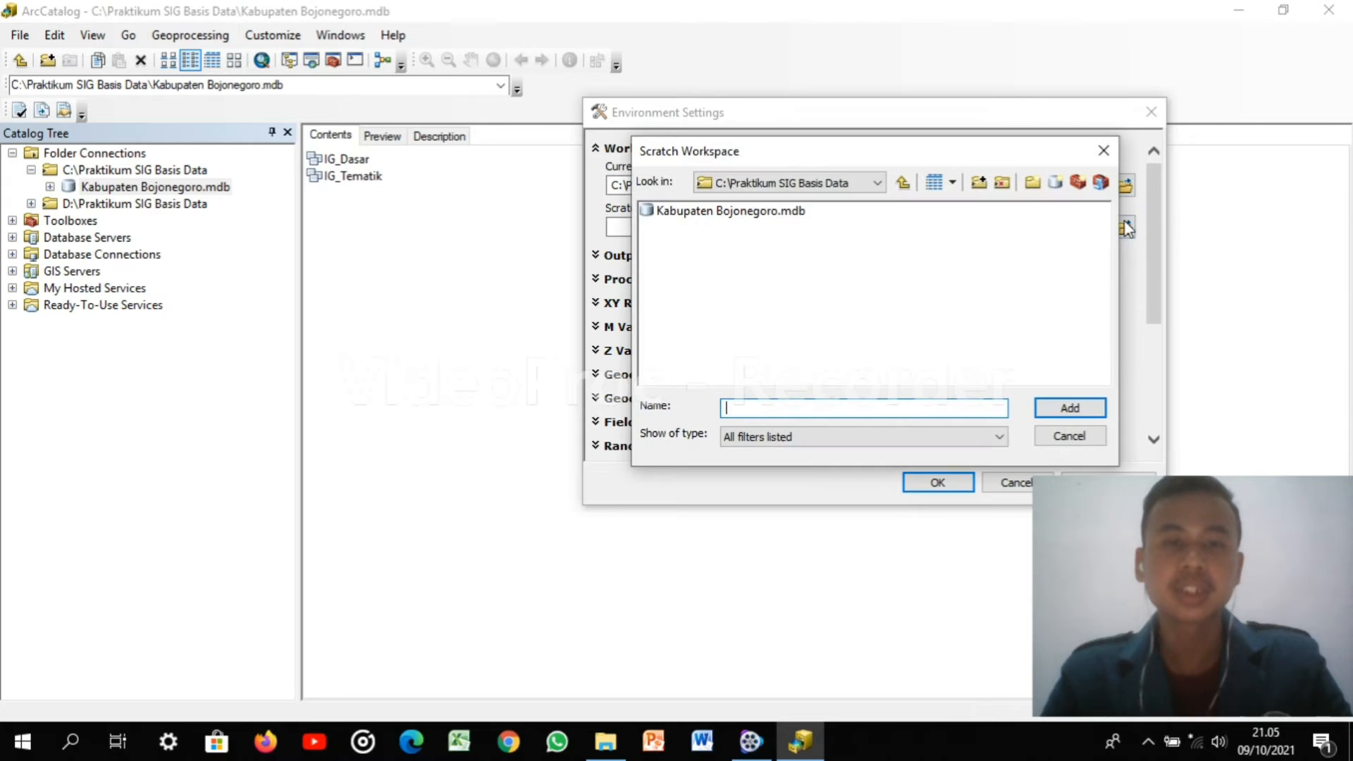
left_click(1104, 152)
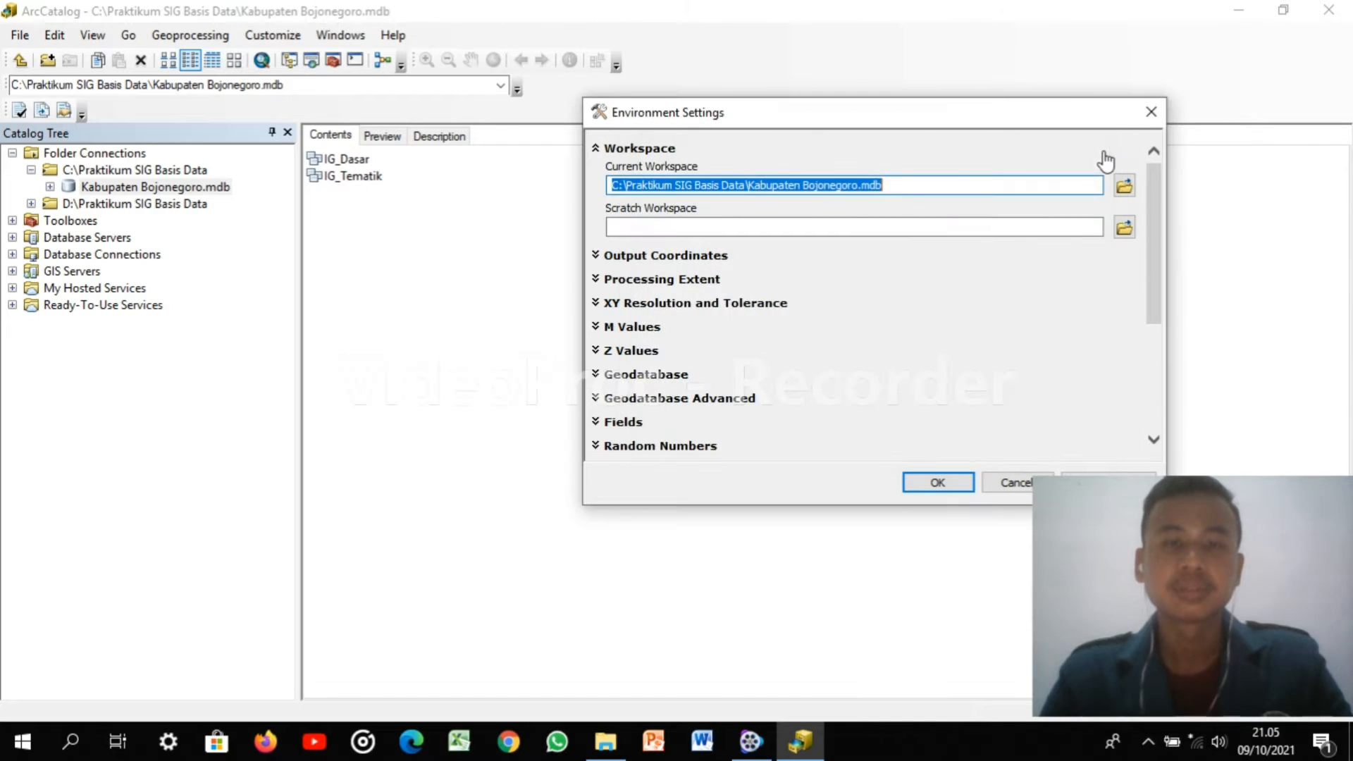
Keep the output coordinate system as specified below, using WGS_1984_UTM_Zone_49S, and apply the environment settings
left_click(673, 256)
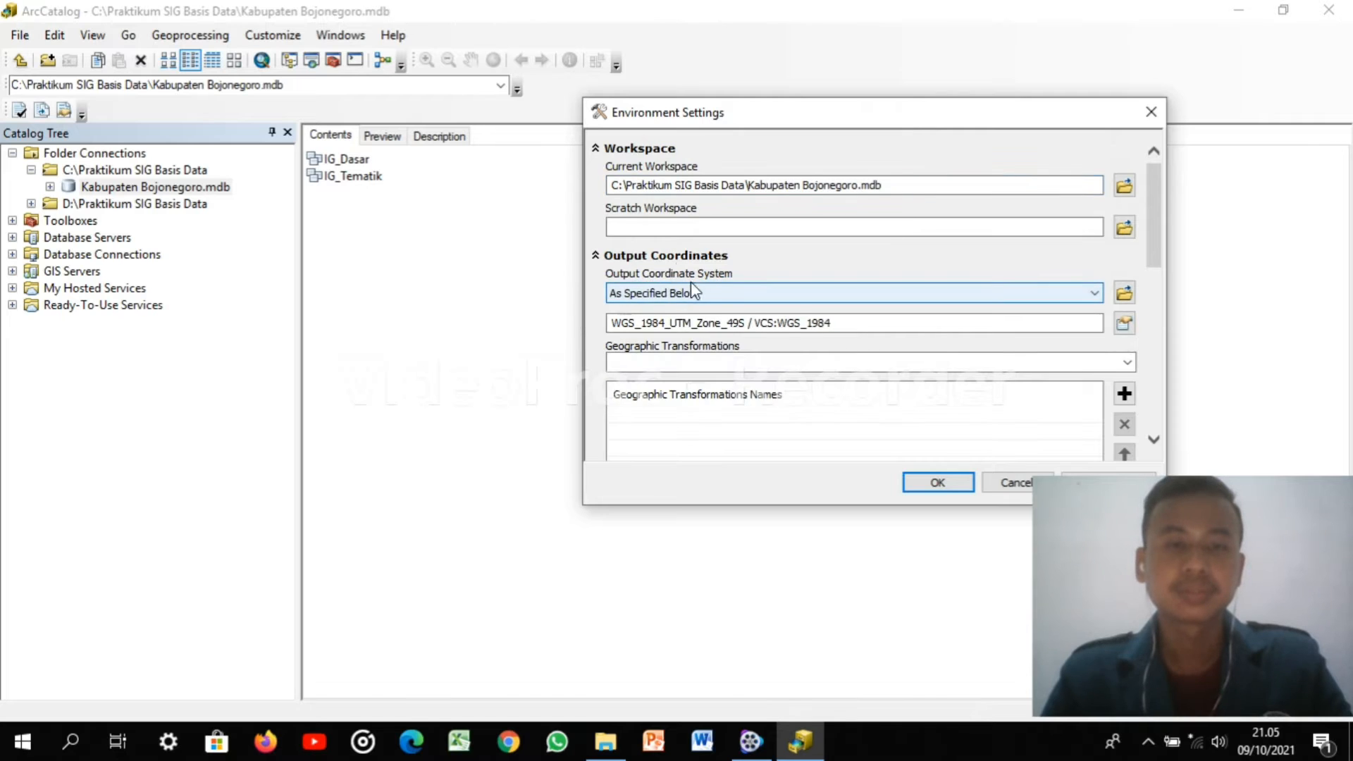
left_click(1093, 293)
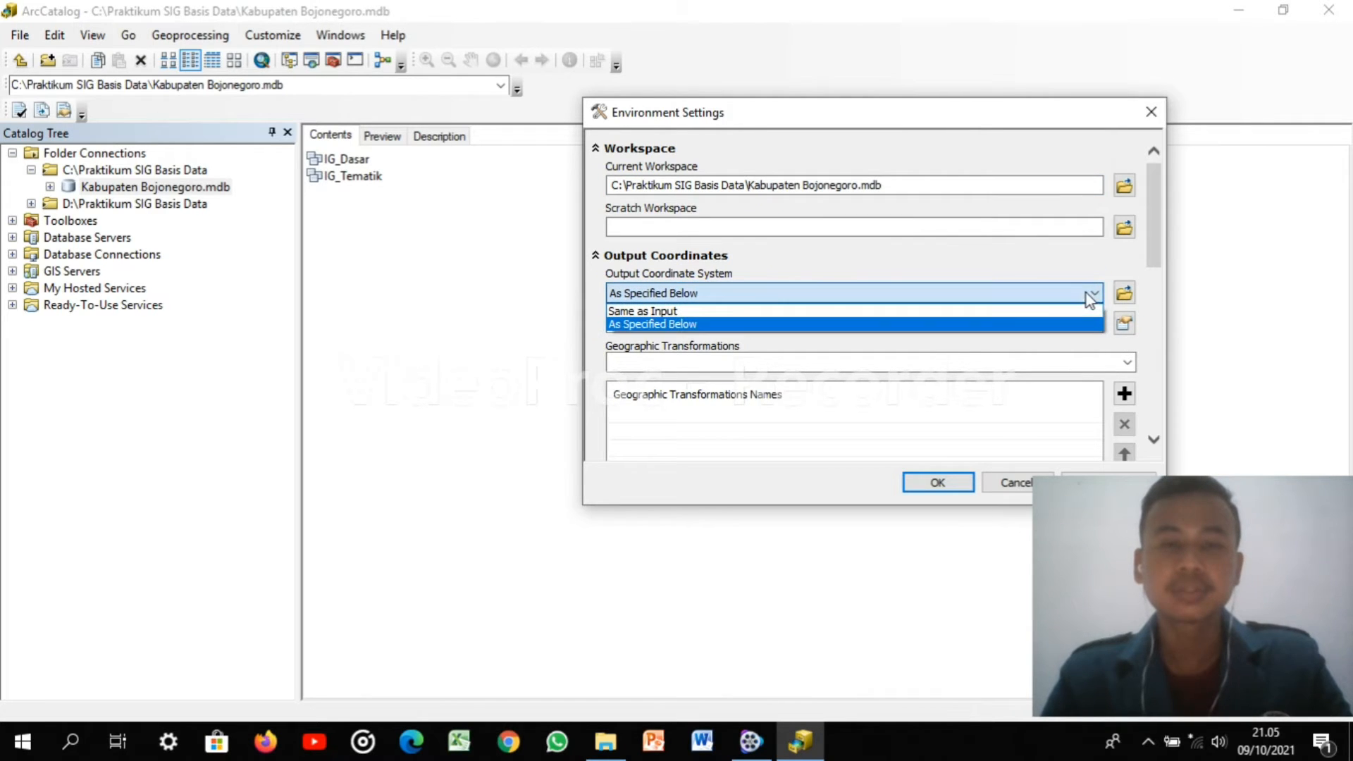
left_click(636, 324)
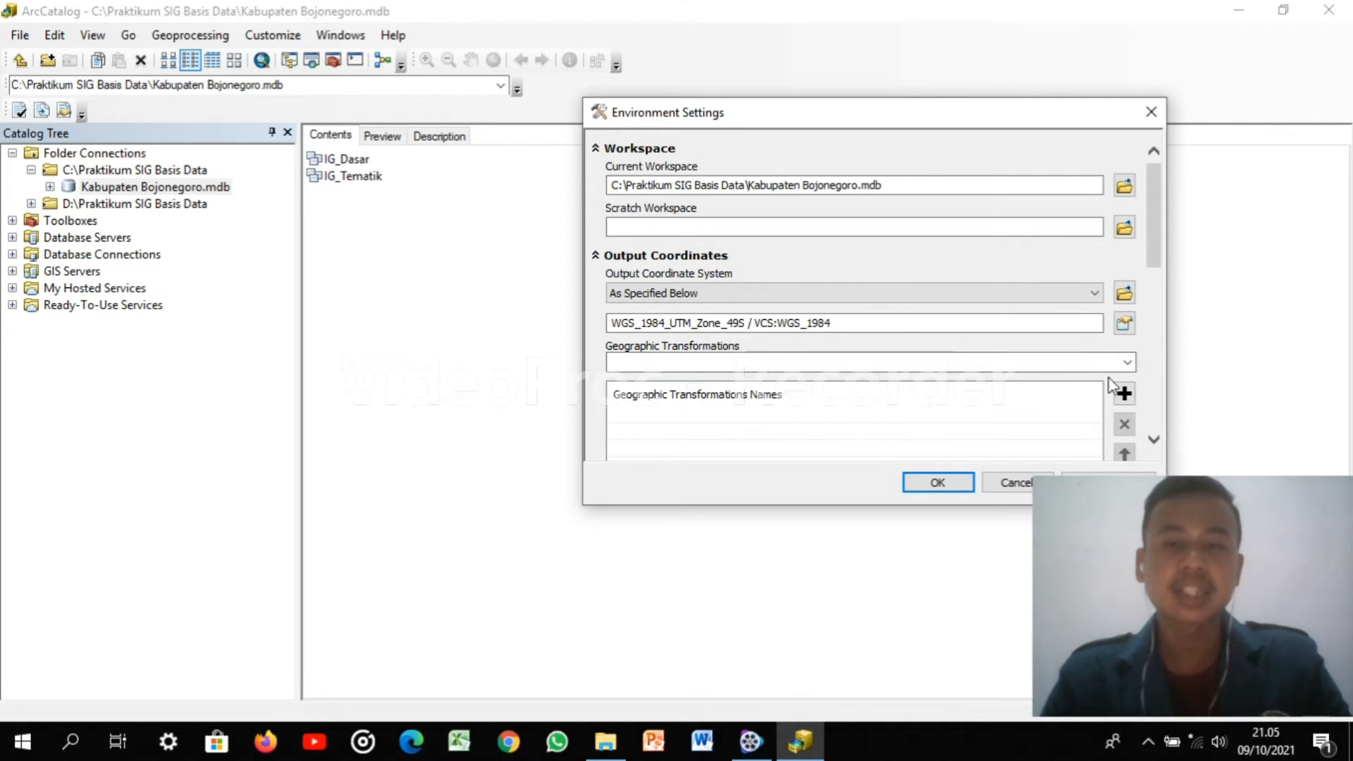
mouse_move(1157, 249)
left_mouse_down()
mouse_move(1152, 263)
mouse_move(1151, 247)
left_mouse_up()
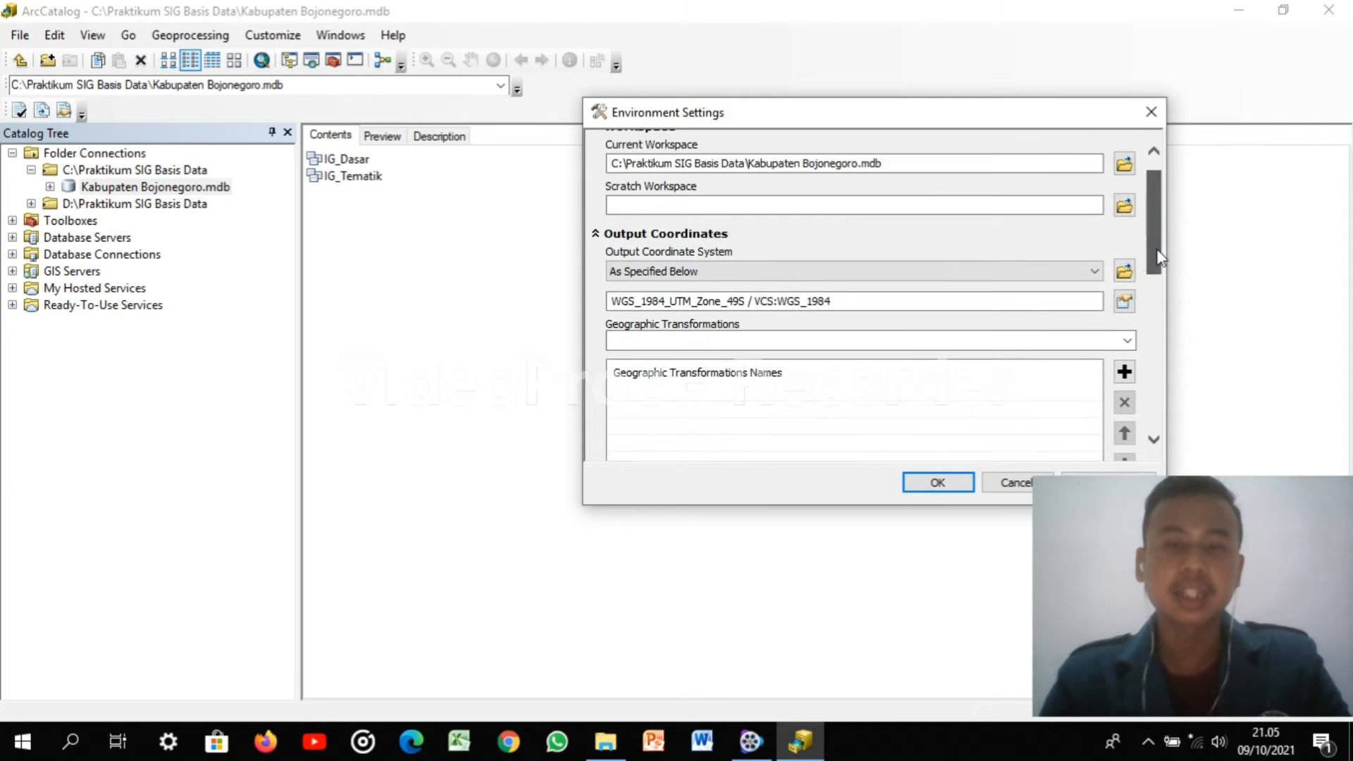
left_click(954, 483)
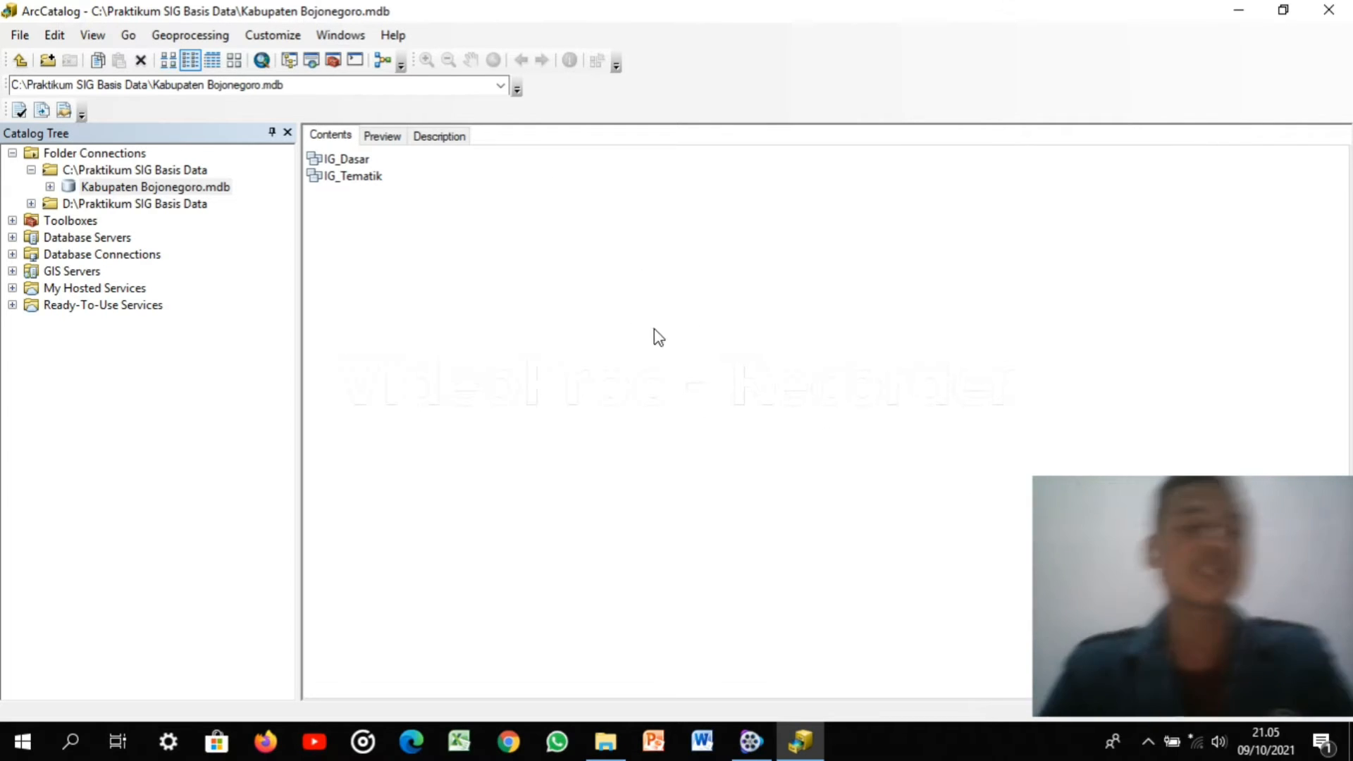
Start a new polygon feature class in IG_Dasar named peta_dasar_adm with the alias Peta Administrasi, and proceed to its field definitions
right_click(356, 159)
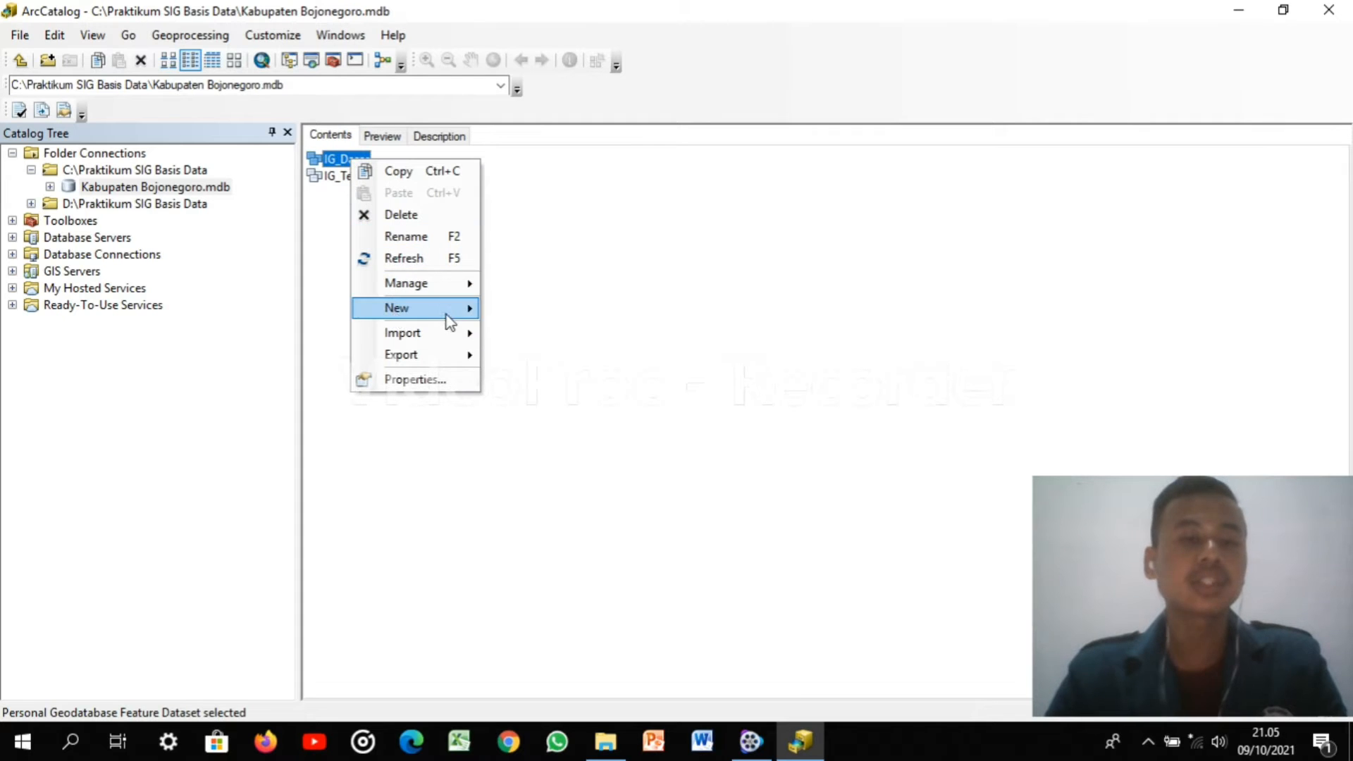
mouse_move(450, 314)
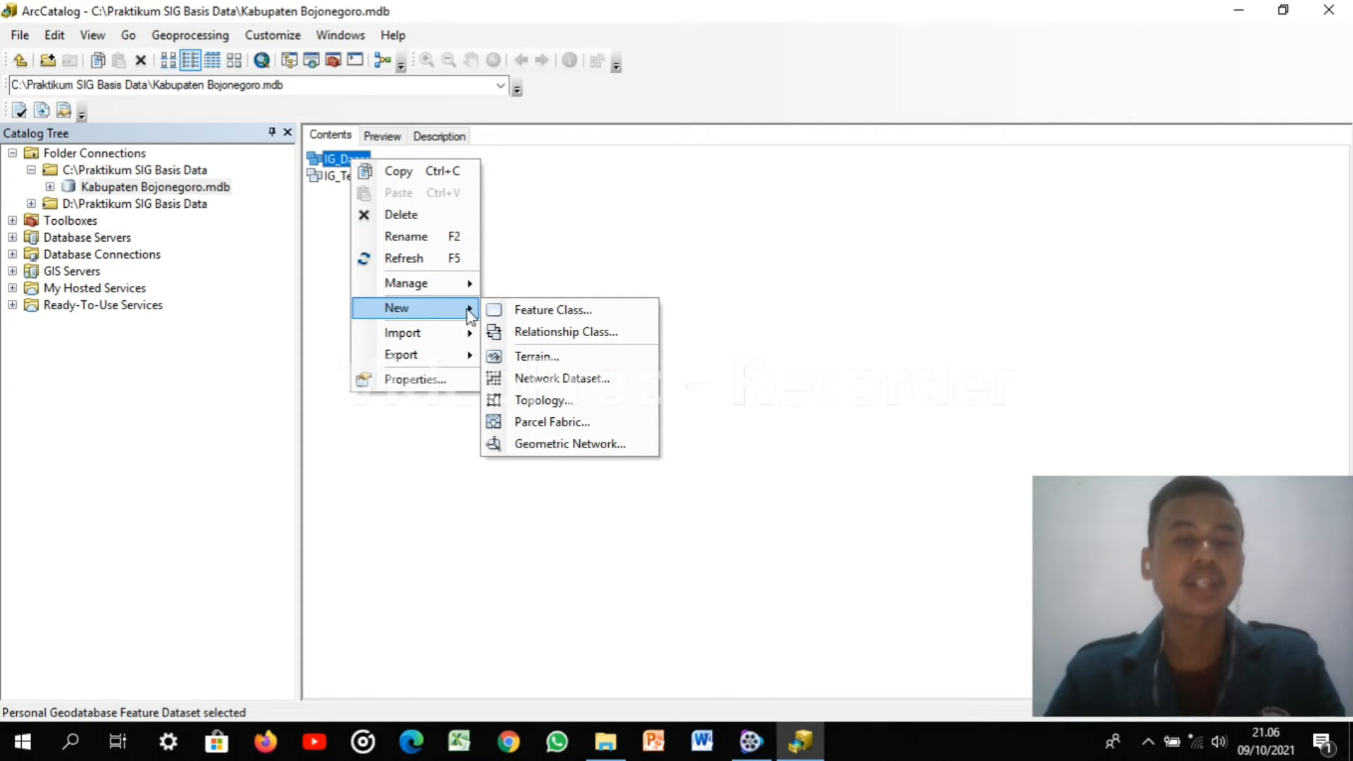
left_click(512, 308)
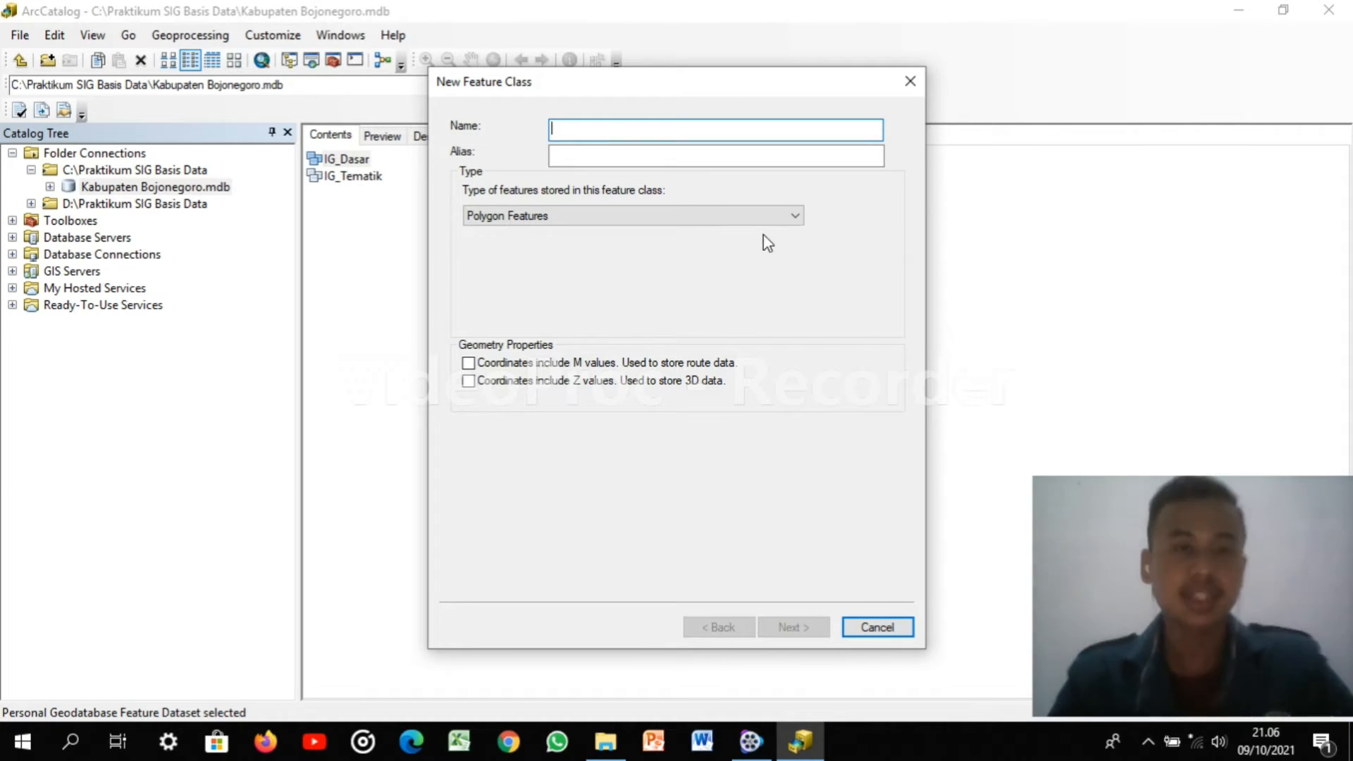
left_click(568, 133)
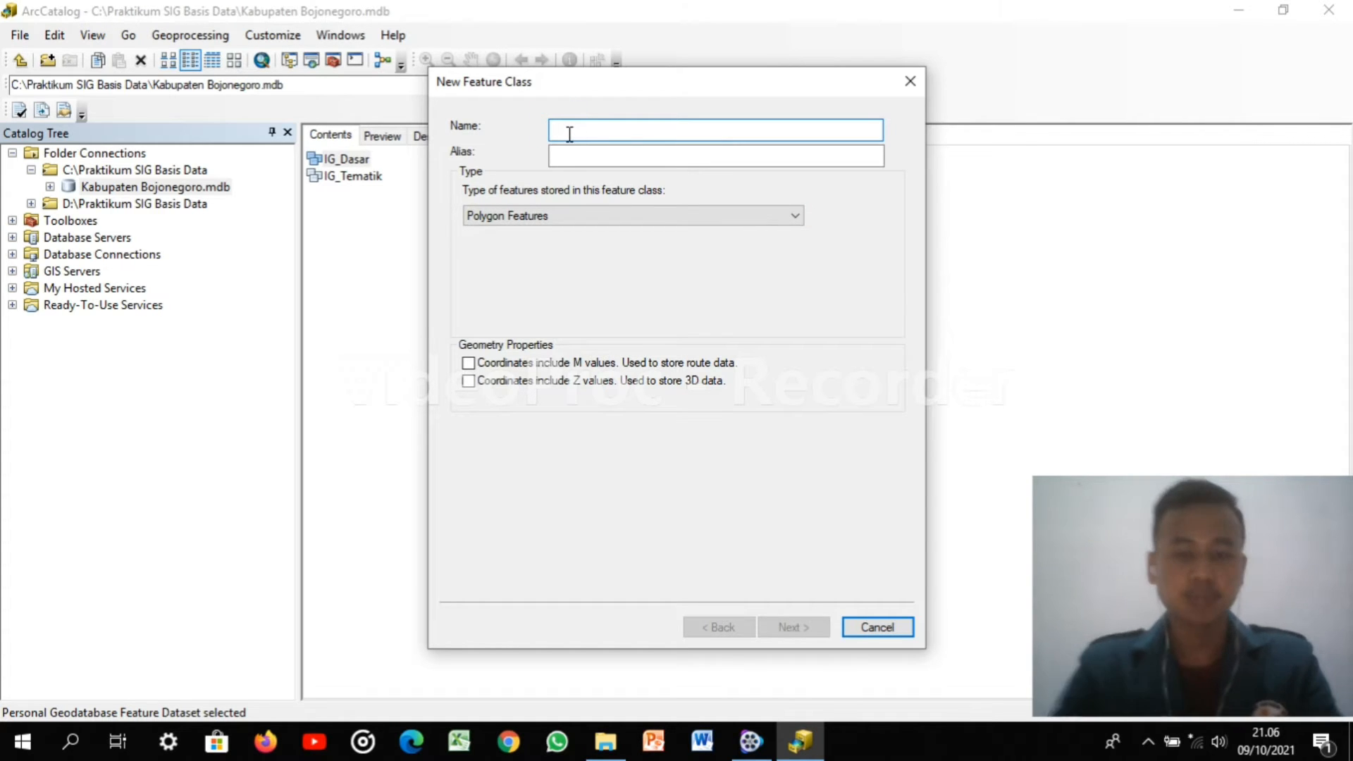
type("peta_dasar_adm")
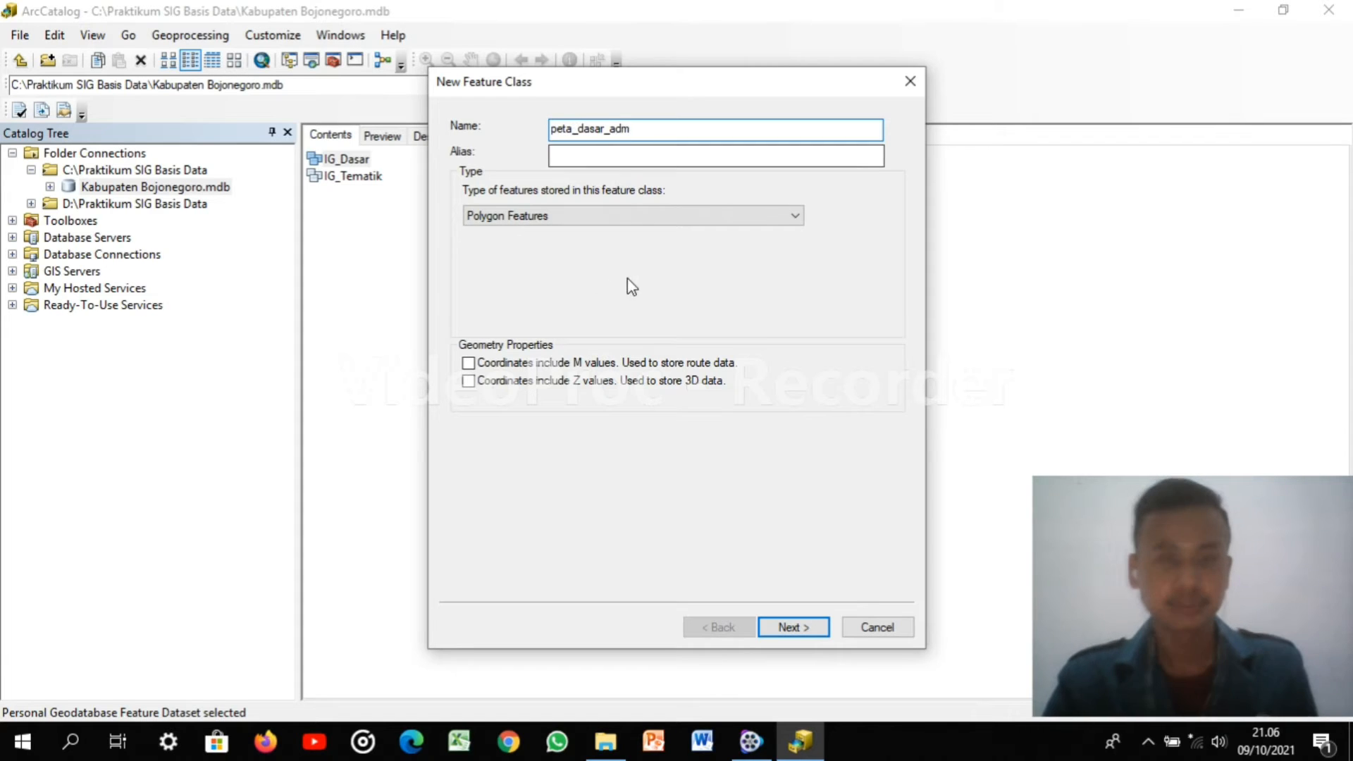
left_click(681, 224)
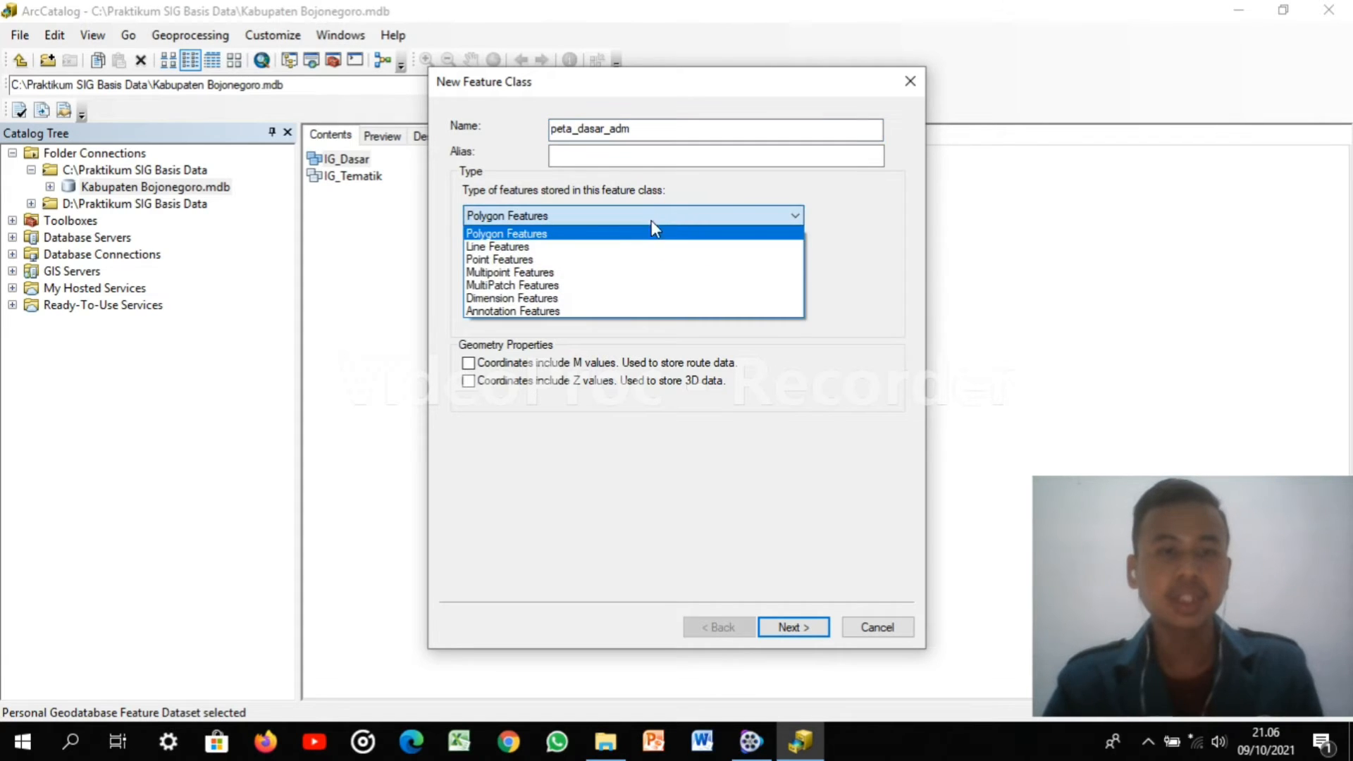
left_click(627, 234)
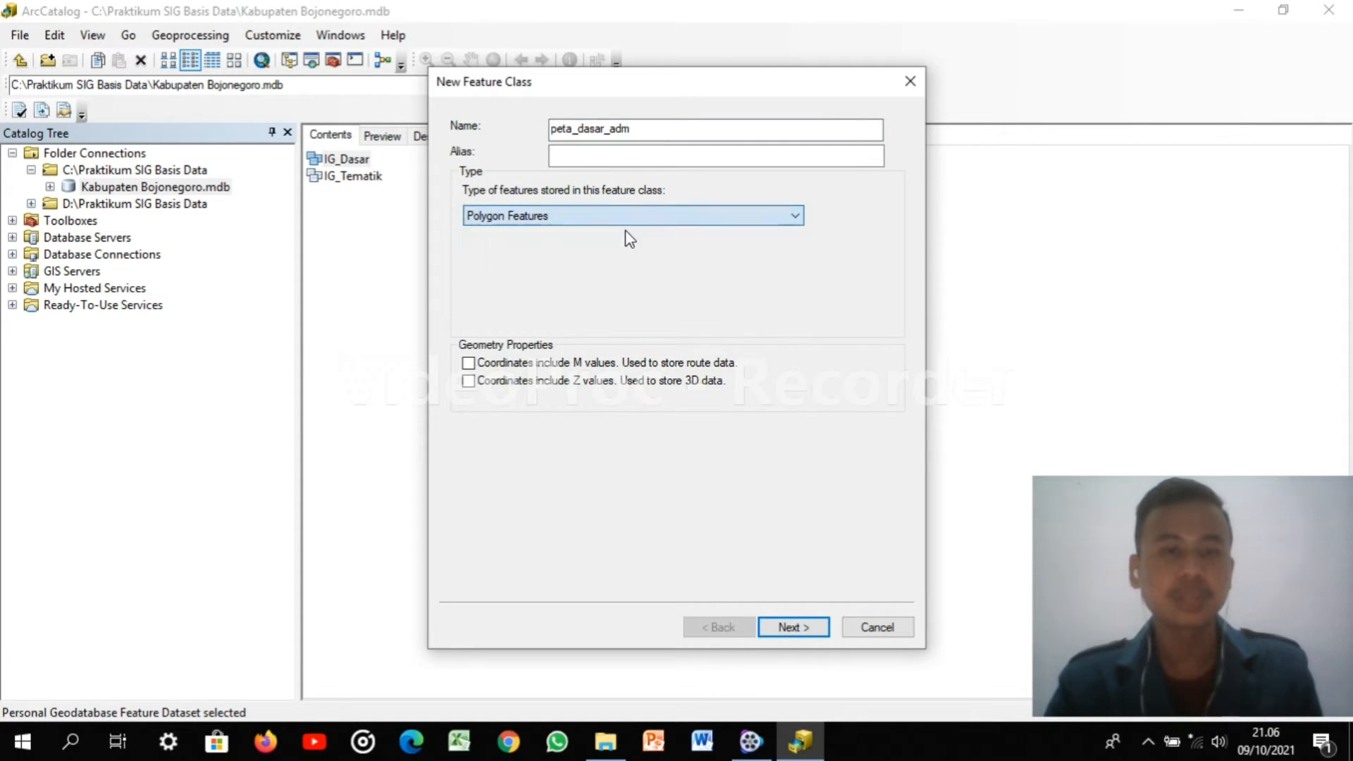
left_click(680, 157)
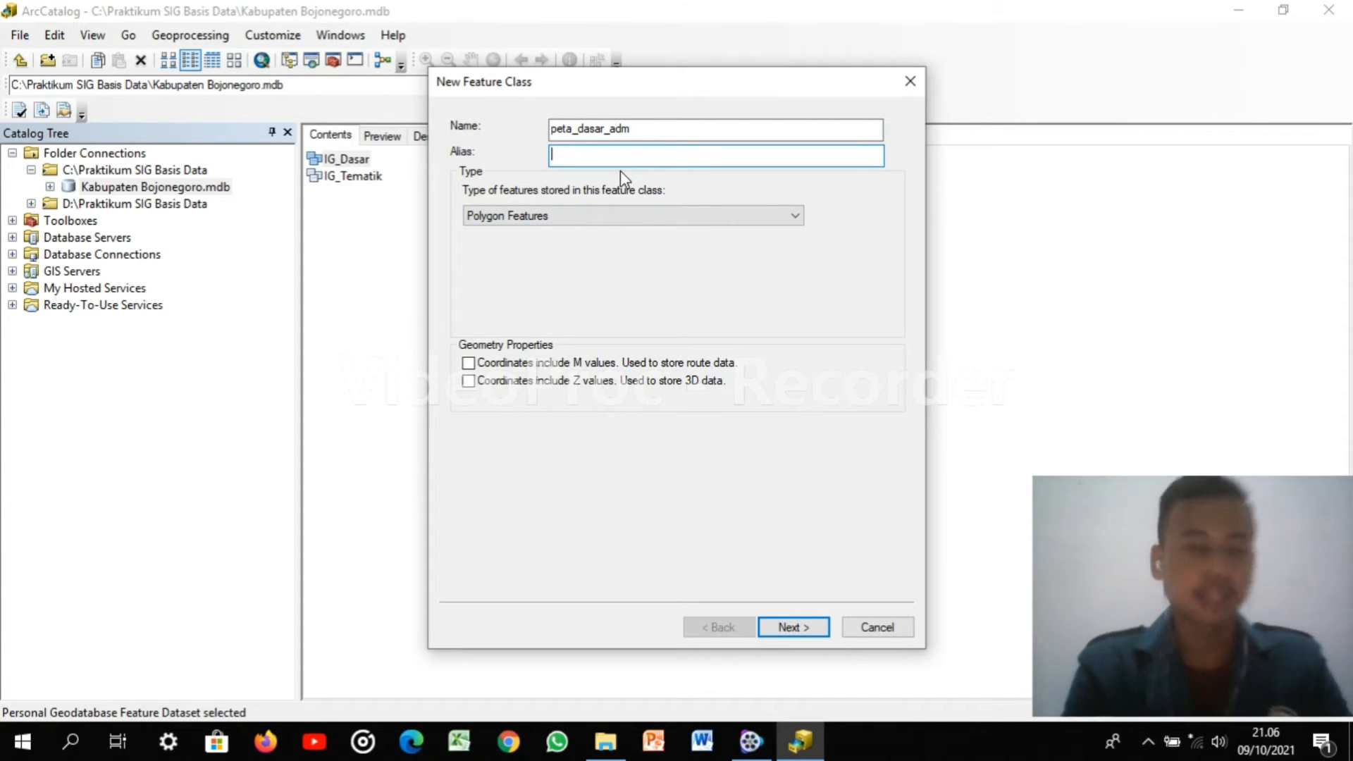
type("Peta Administrasi")
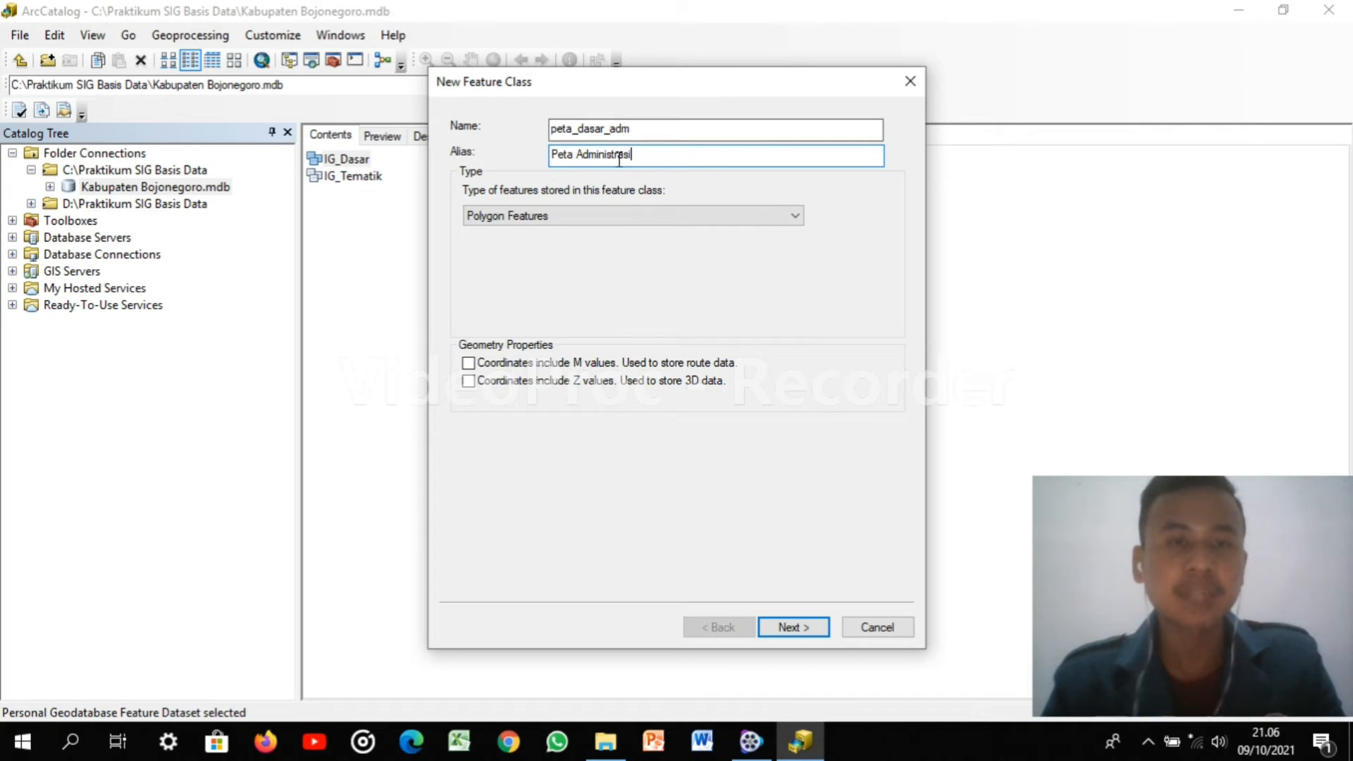
left_click(816, 629)
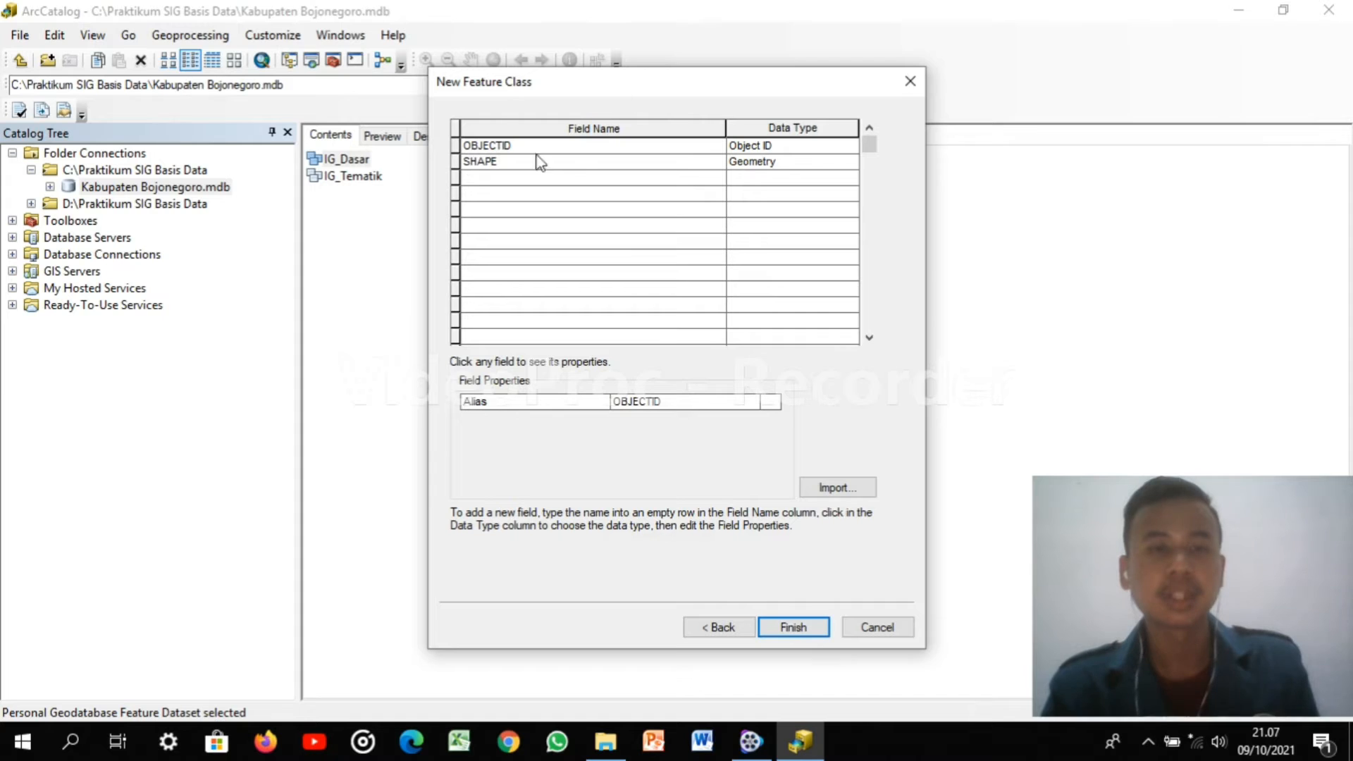
Add a Kabupaten field of type Text to peta_dasar_adm and finish creating the feature class
left_click(560, 181)
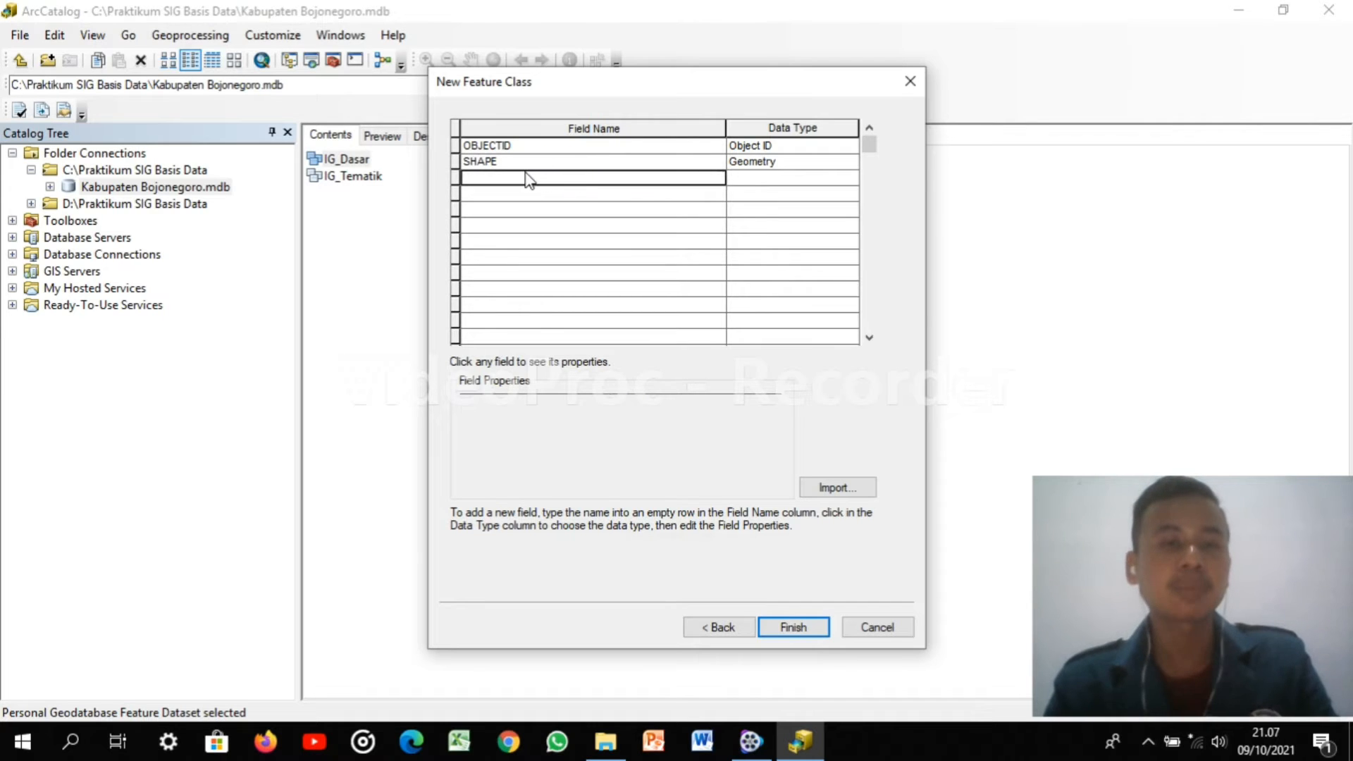
type("Kabupaten")
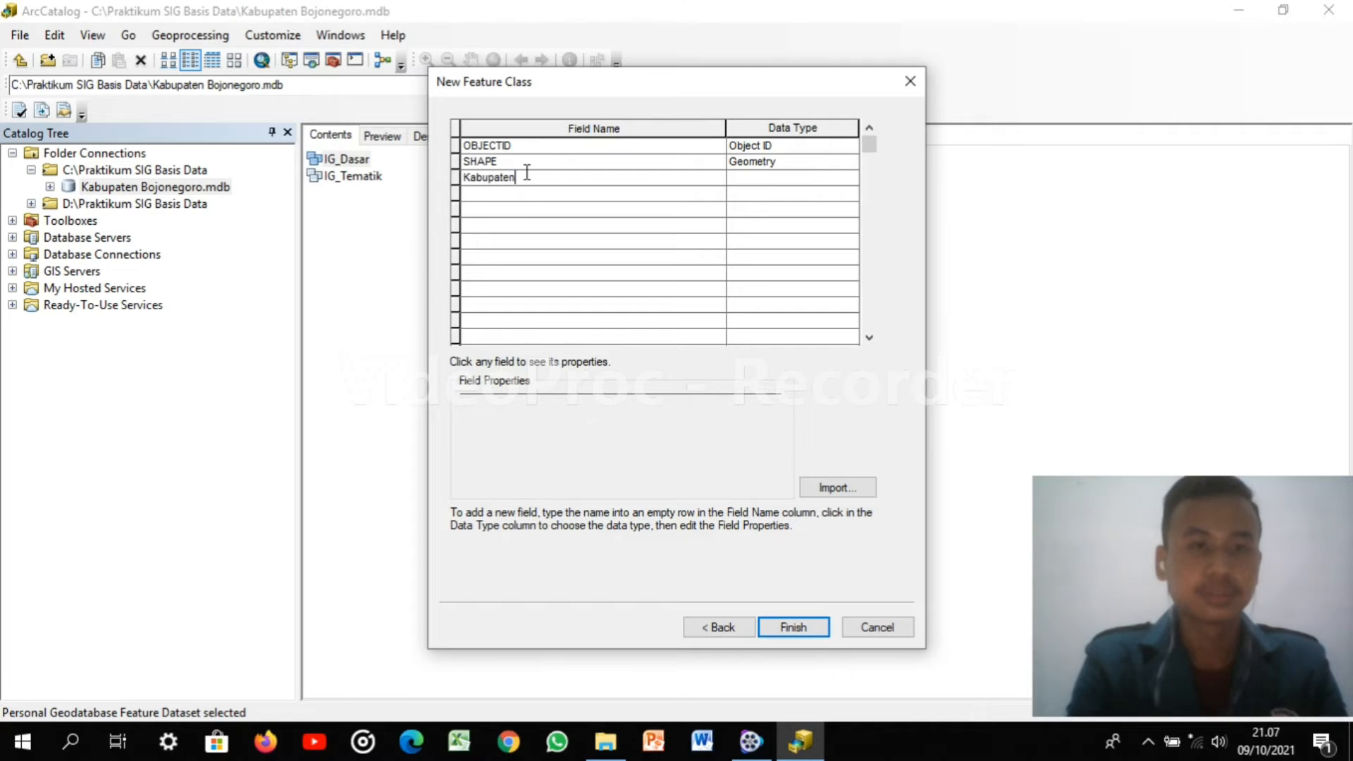
left_click(733, 176)
left_click(761, 248)
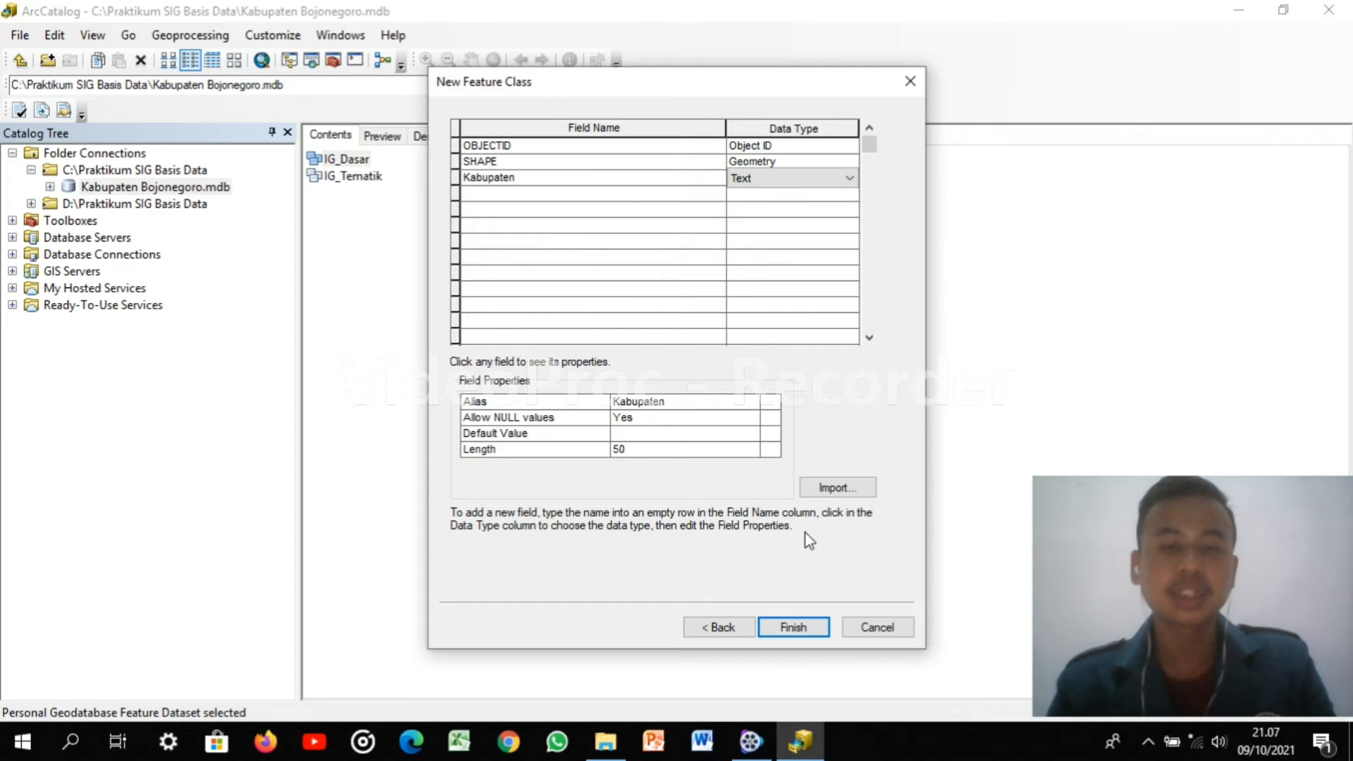
left_click(770, 626)
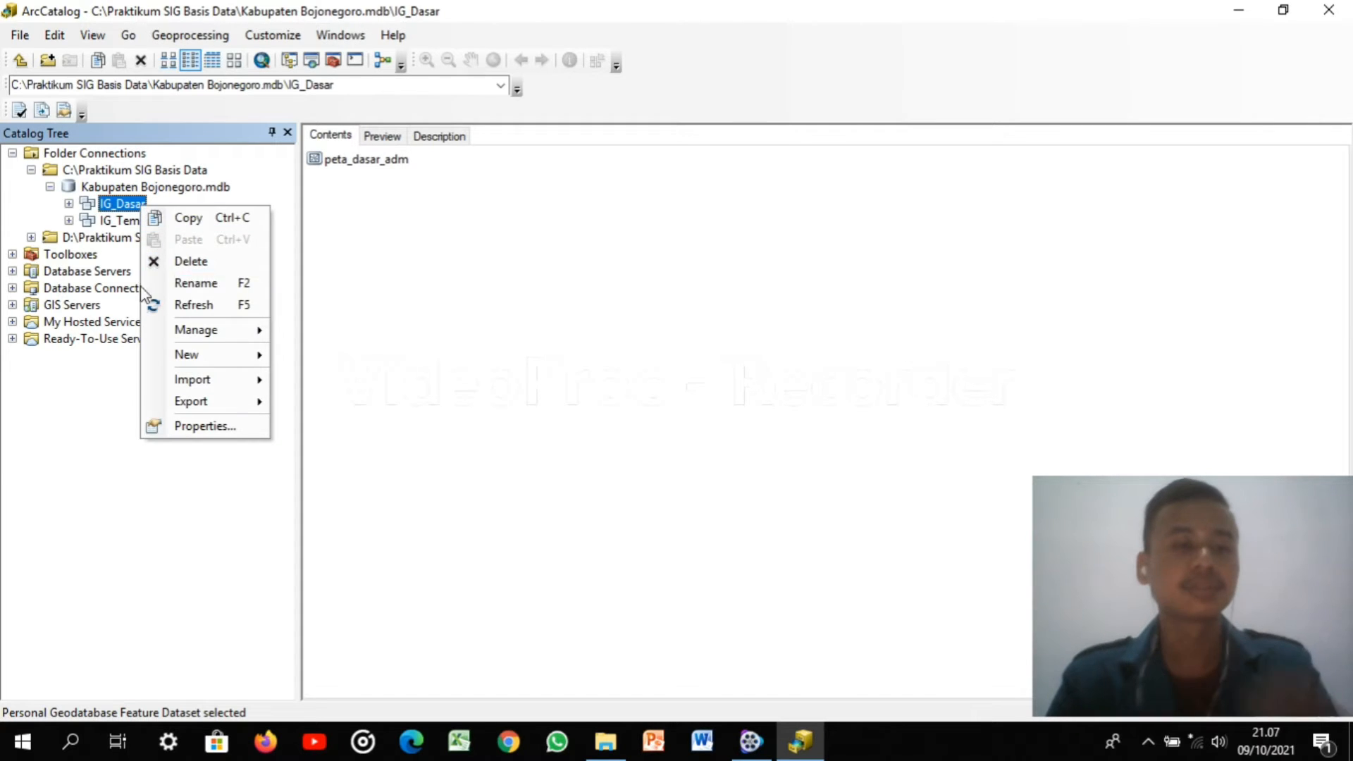
Start a new feature class in the IG_Dasar feature dataset and name it peta_ibukota_adm
mouse_move(181, 349)
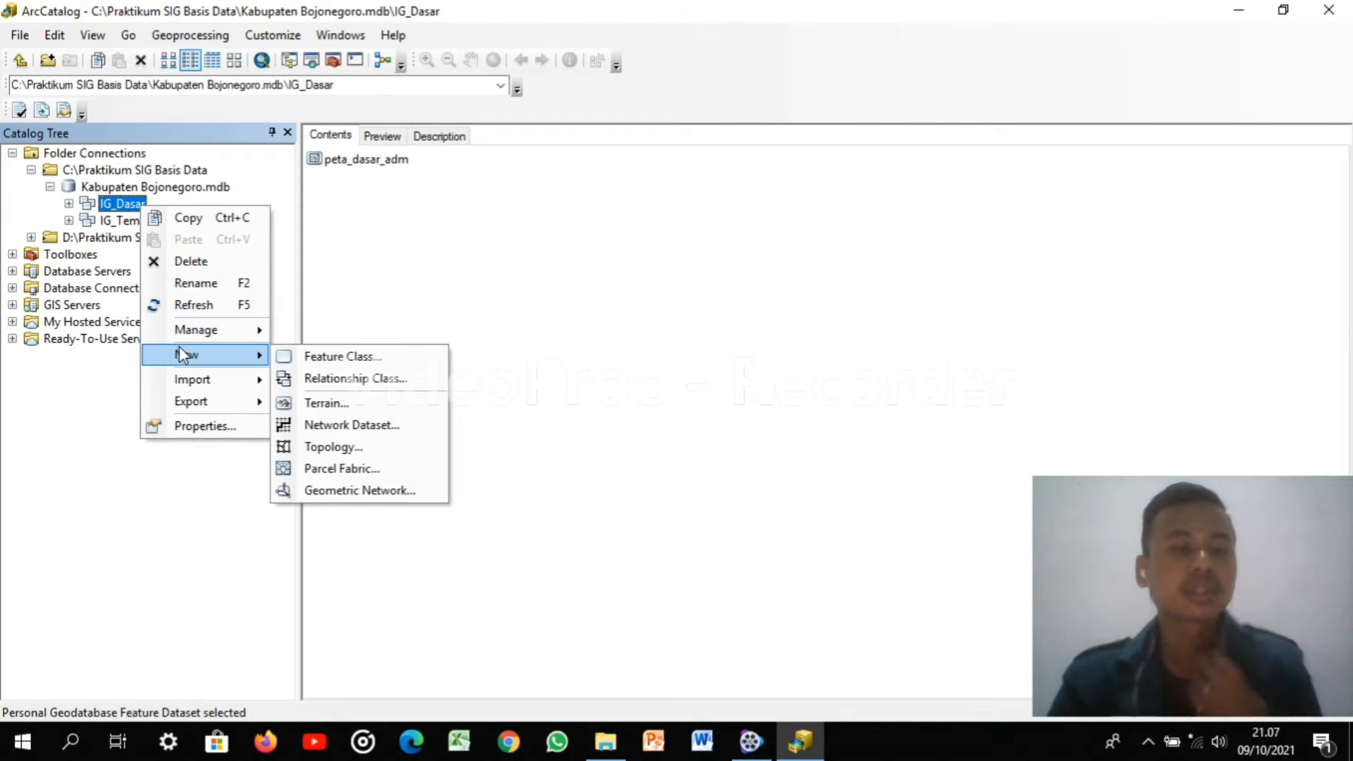
left_click(384, 363)
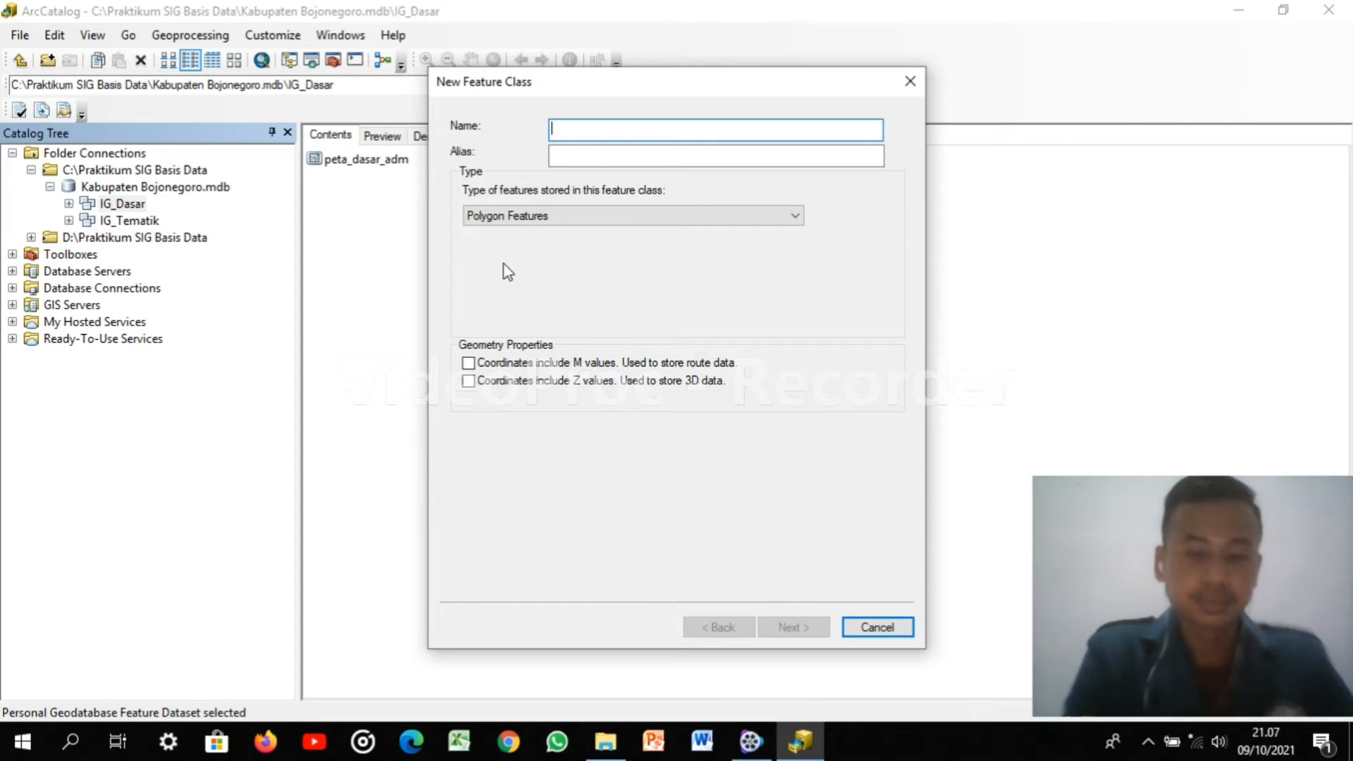
type("peta_")
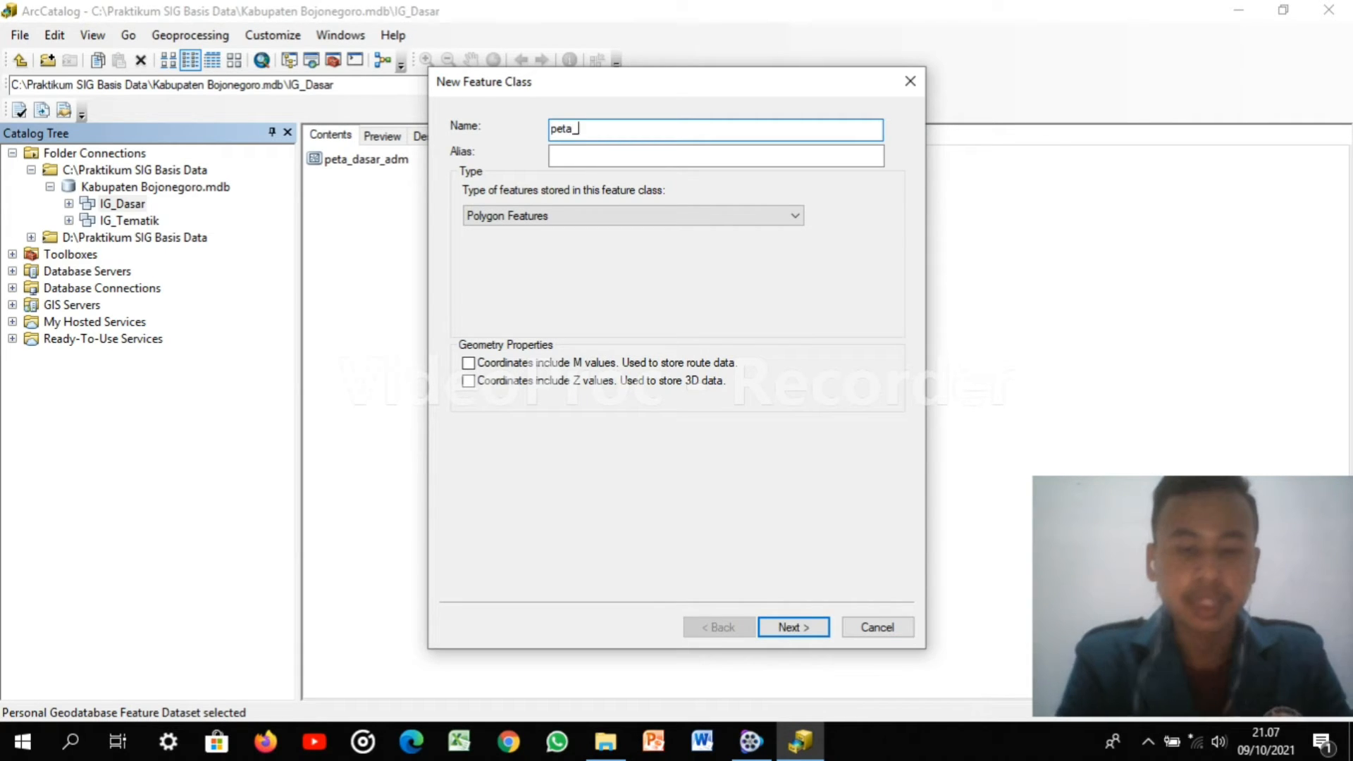
type("ibukota")
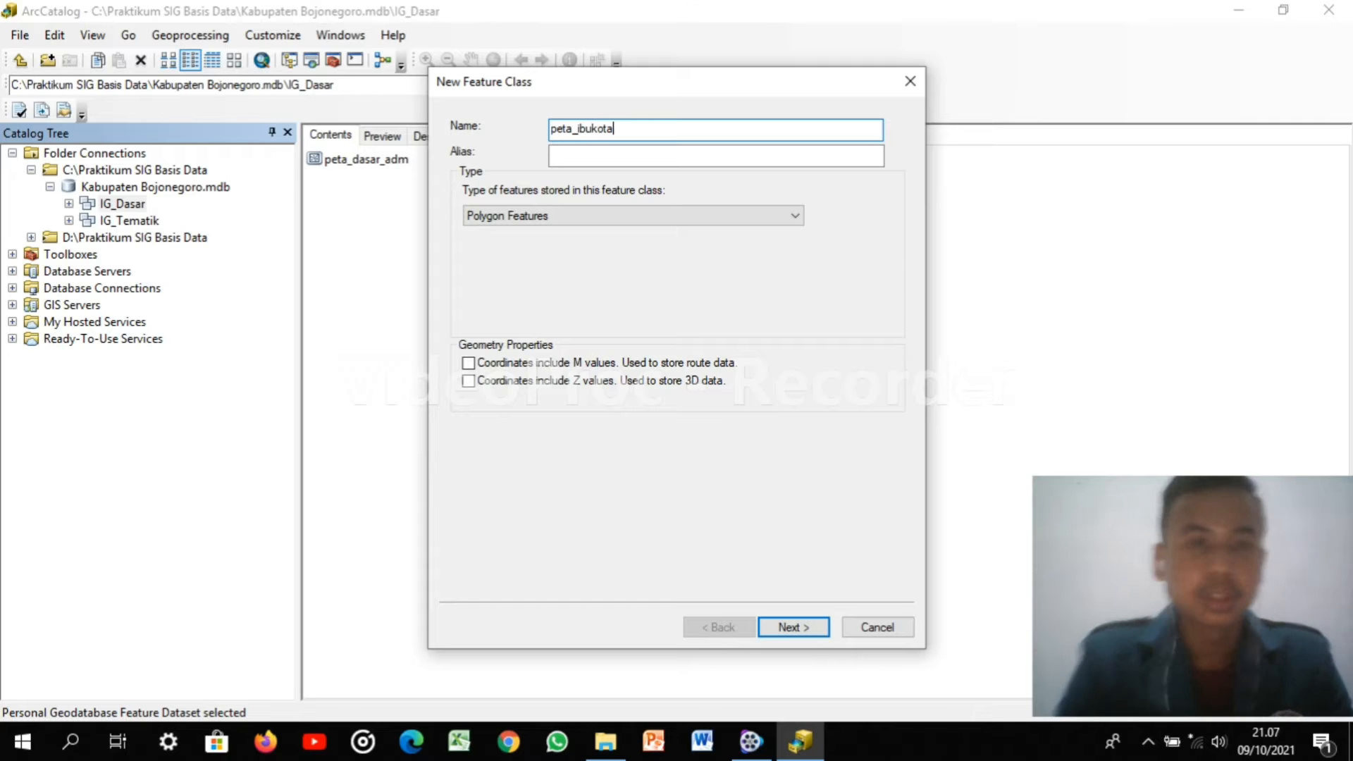
type("_")
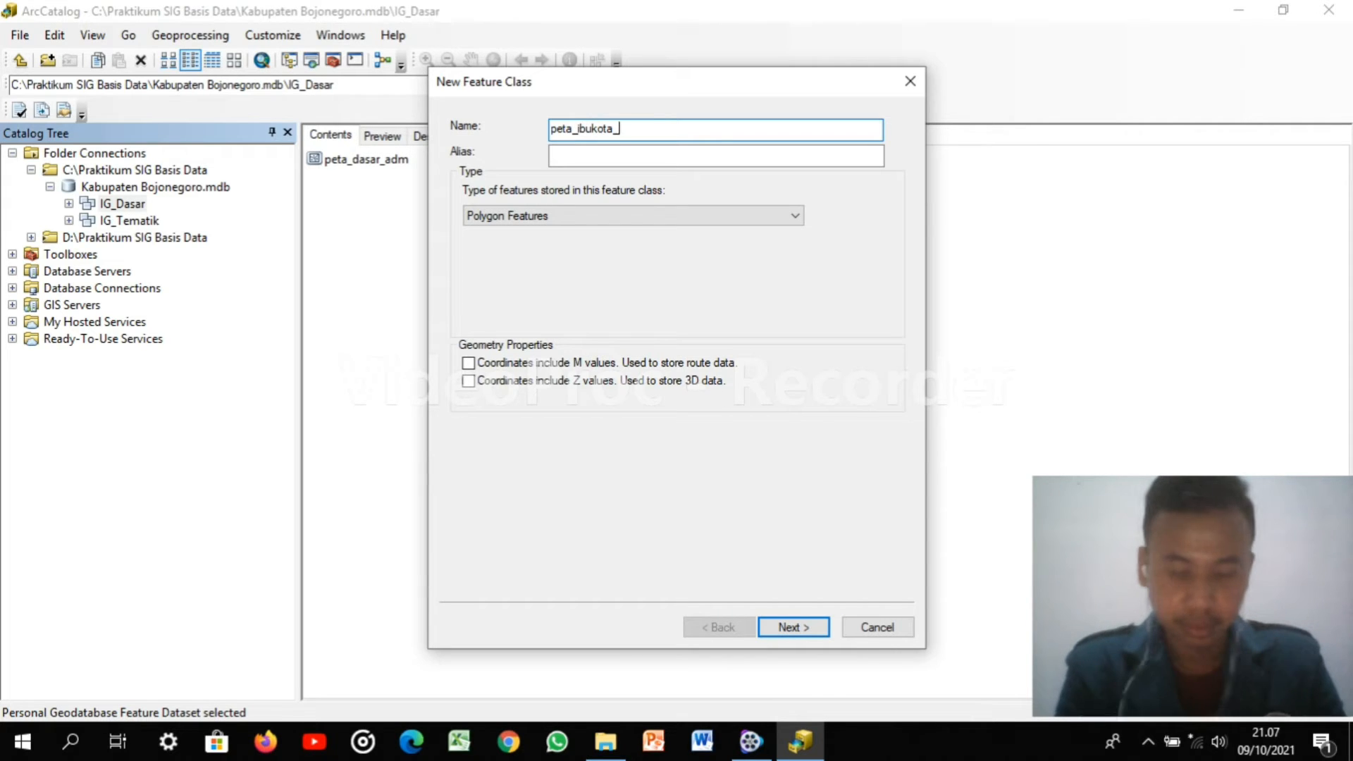
type("adm")
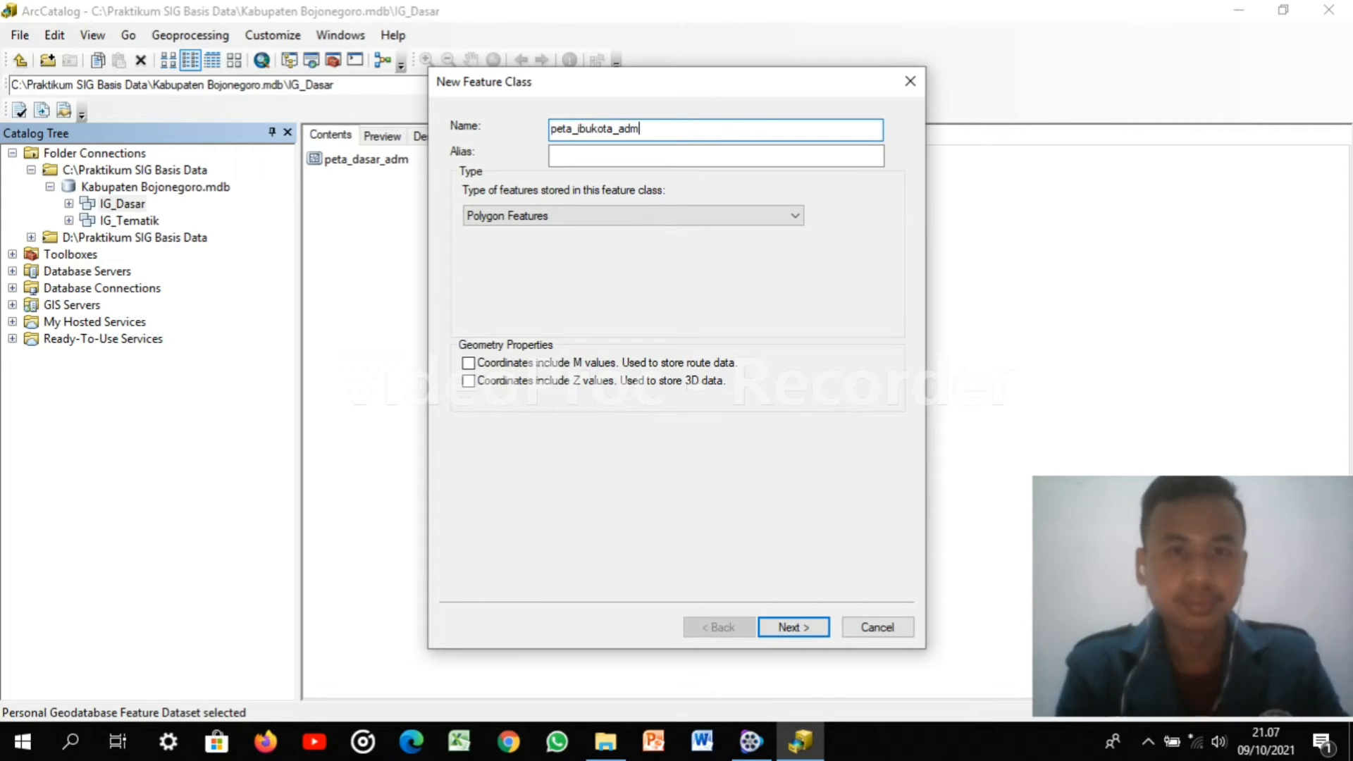
Give peta_ibukota_adm the alias Nama Kabuapten, set its type to Point Features, and proceed to its field definitions
left_click(559, 156)
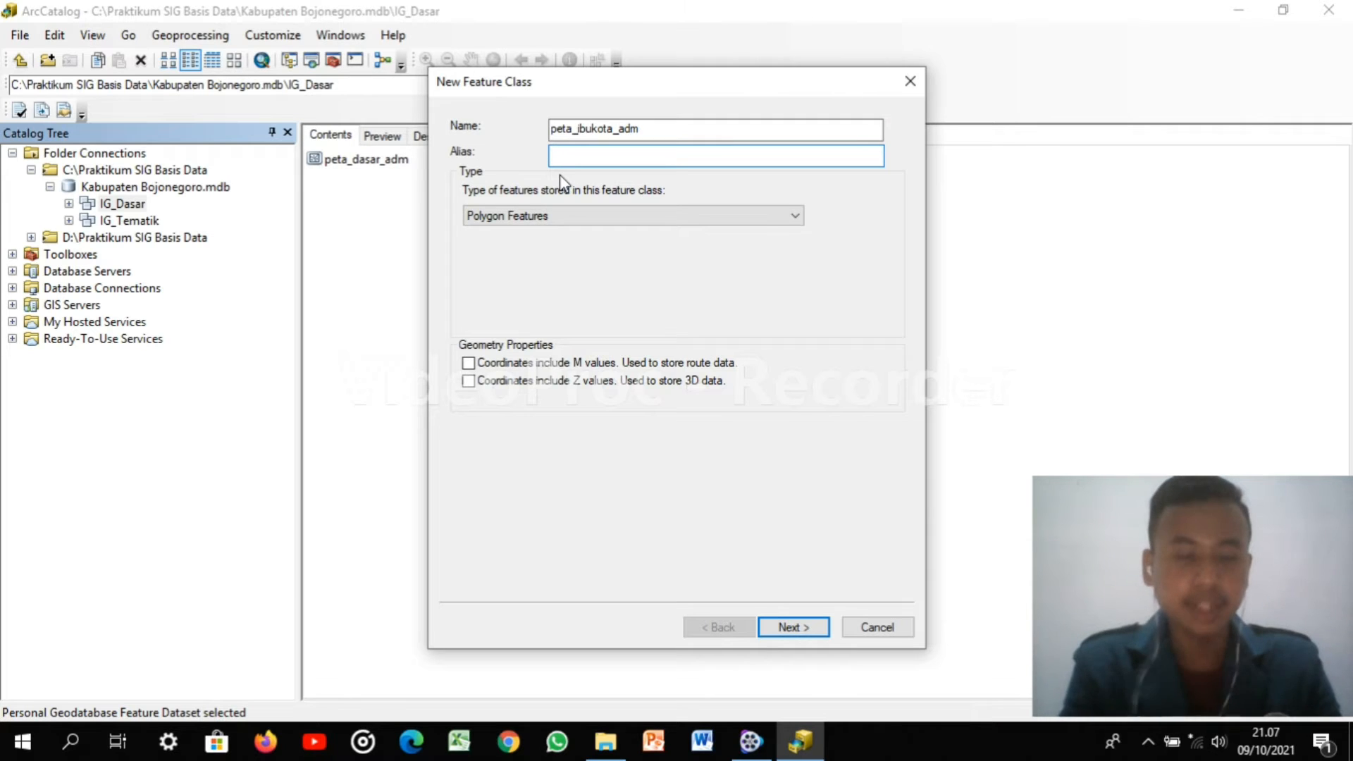
type("N")
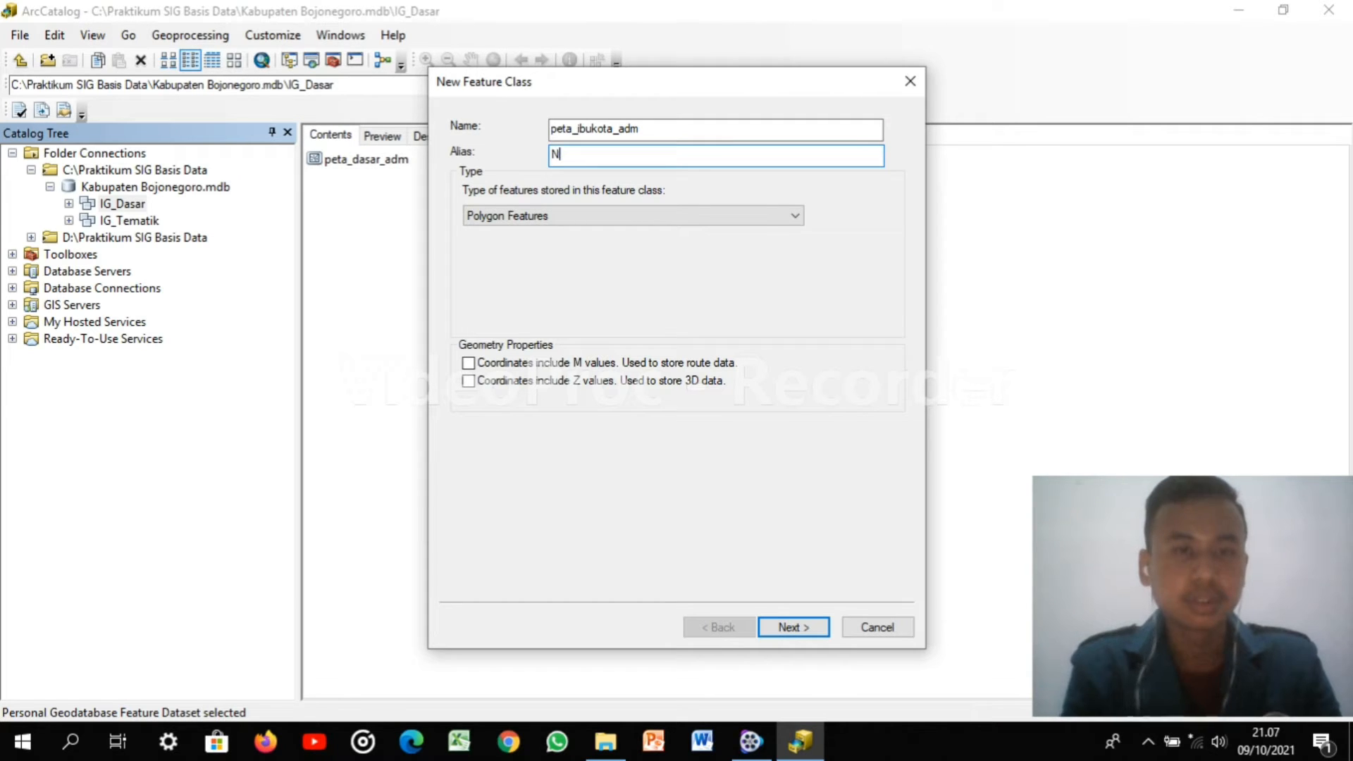
type("ama ")
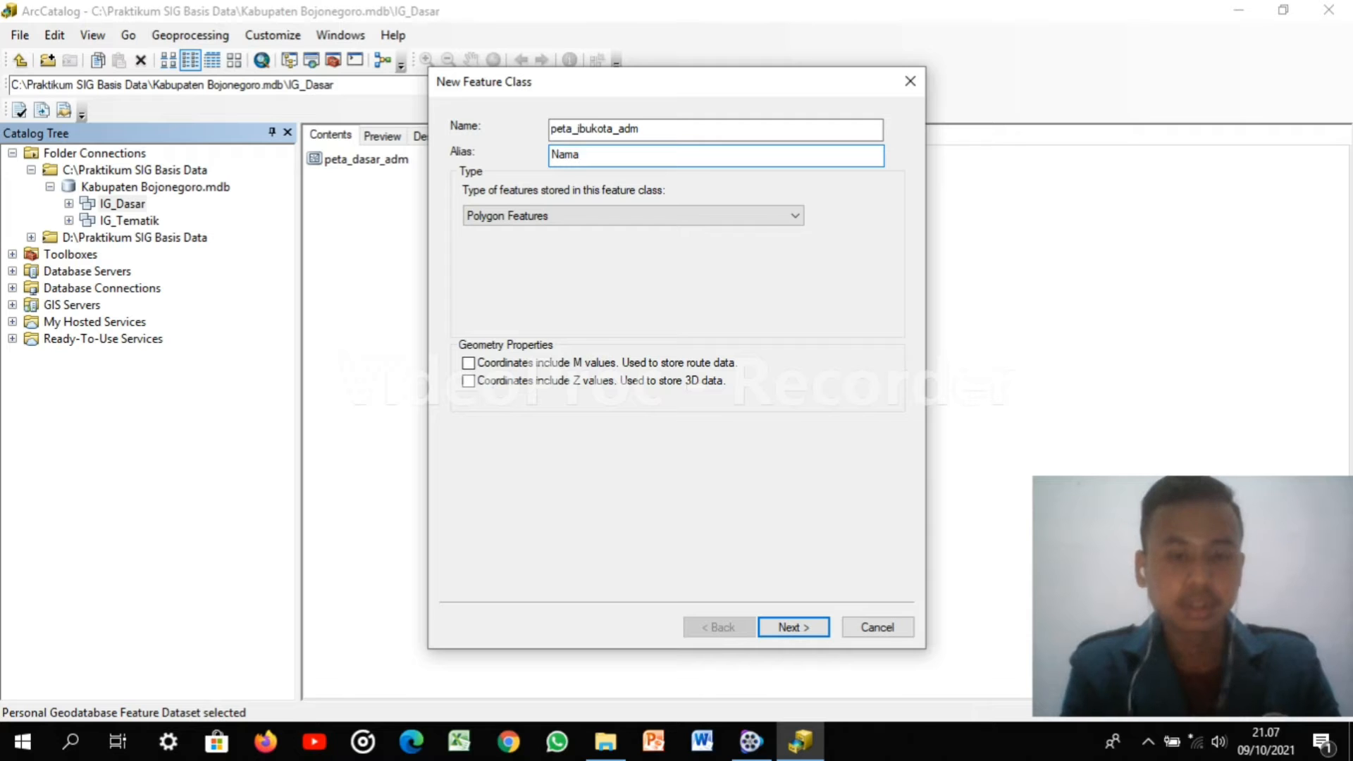
type("Kabuapten")
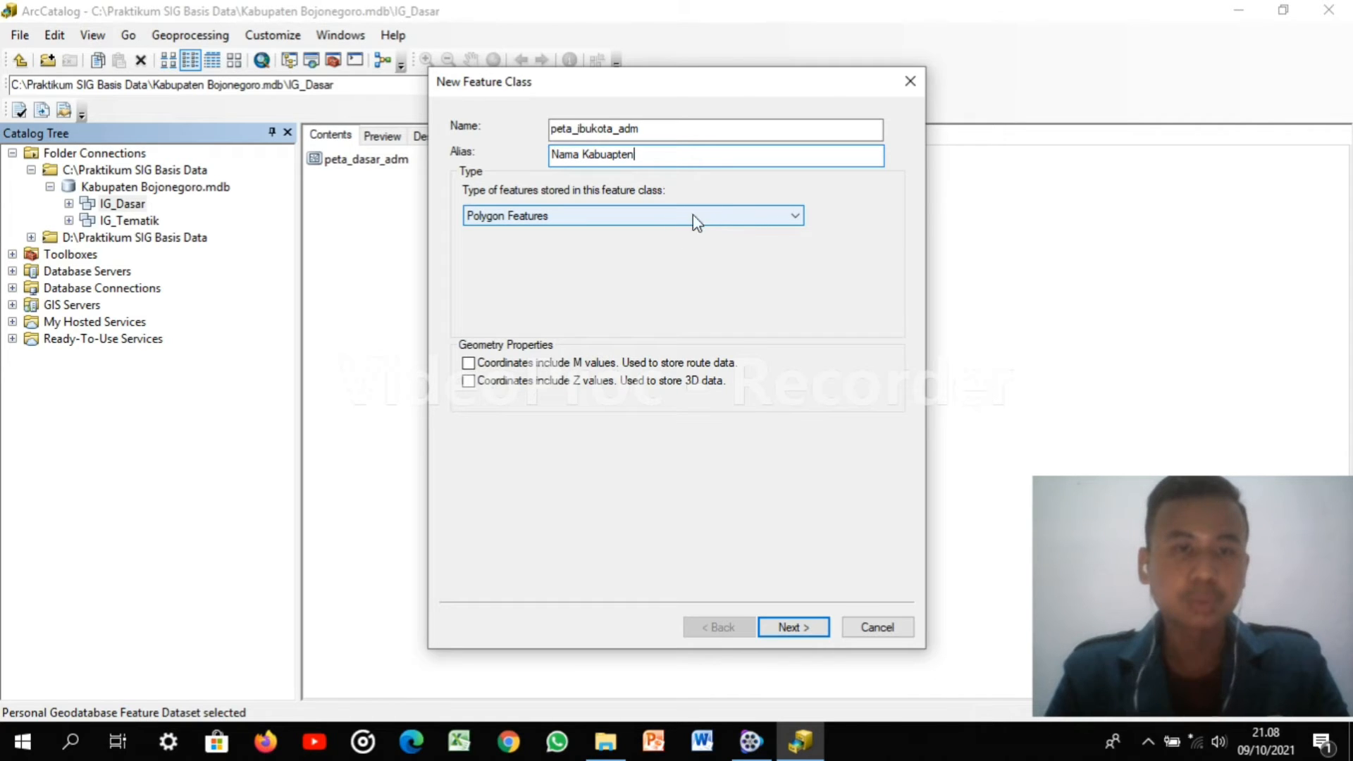
left_click(675, 211)
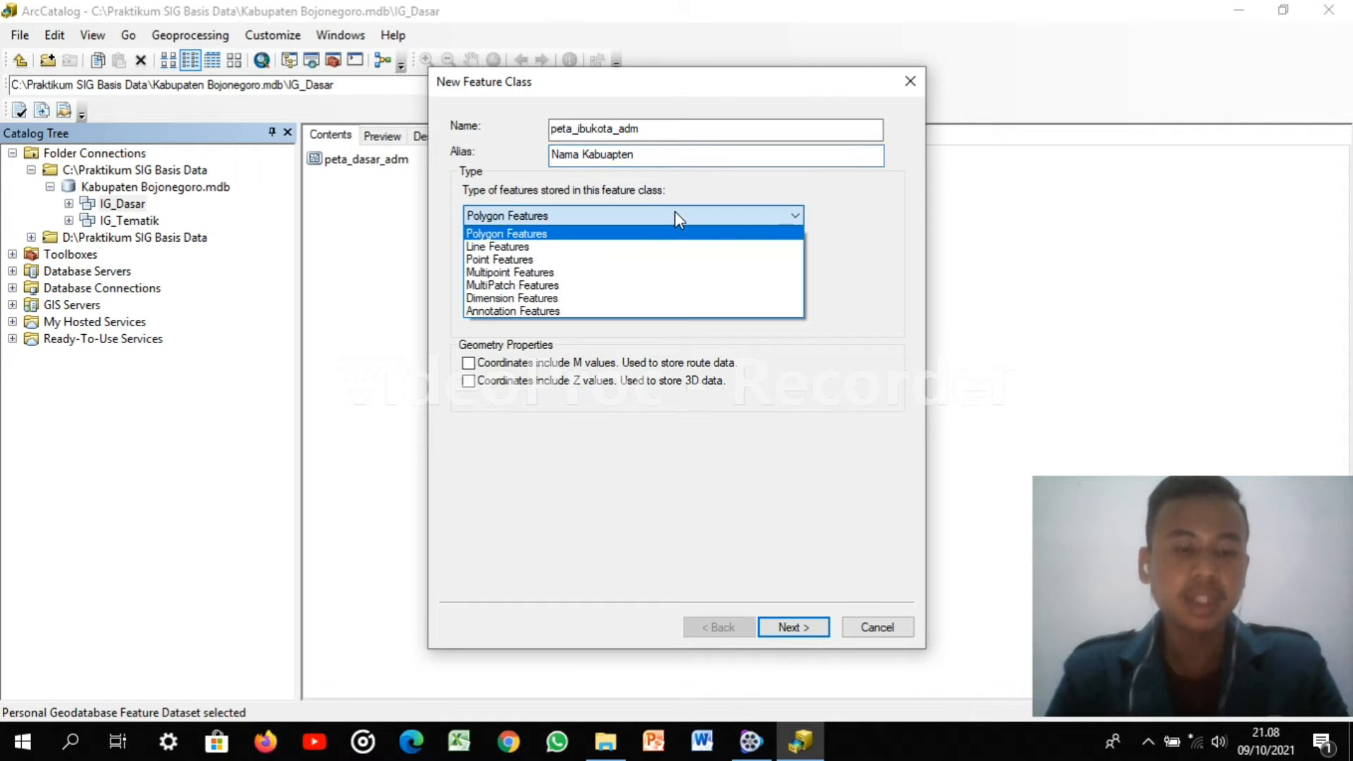
left_click(553, 270)
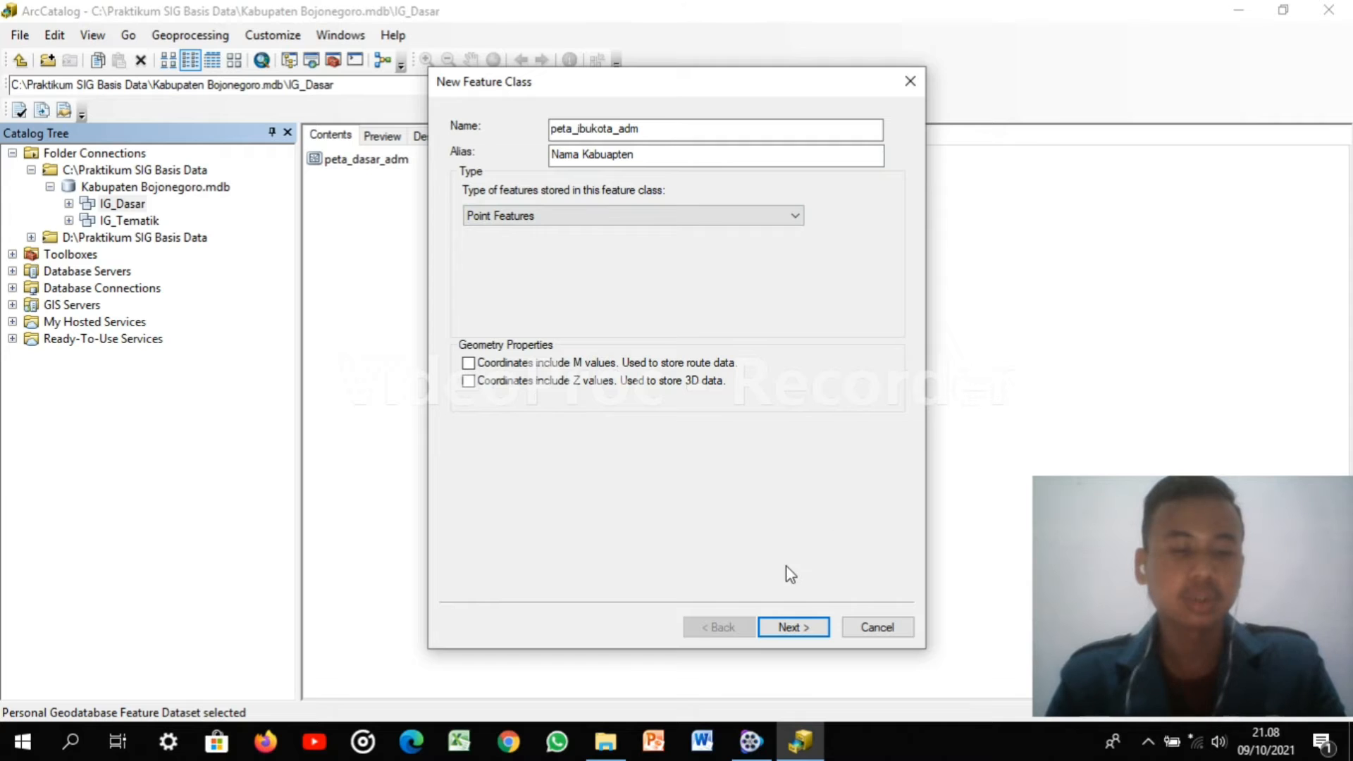
left_click(796, 628)
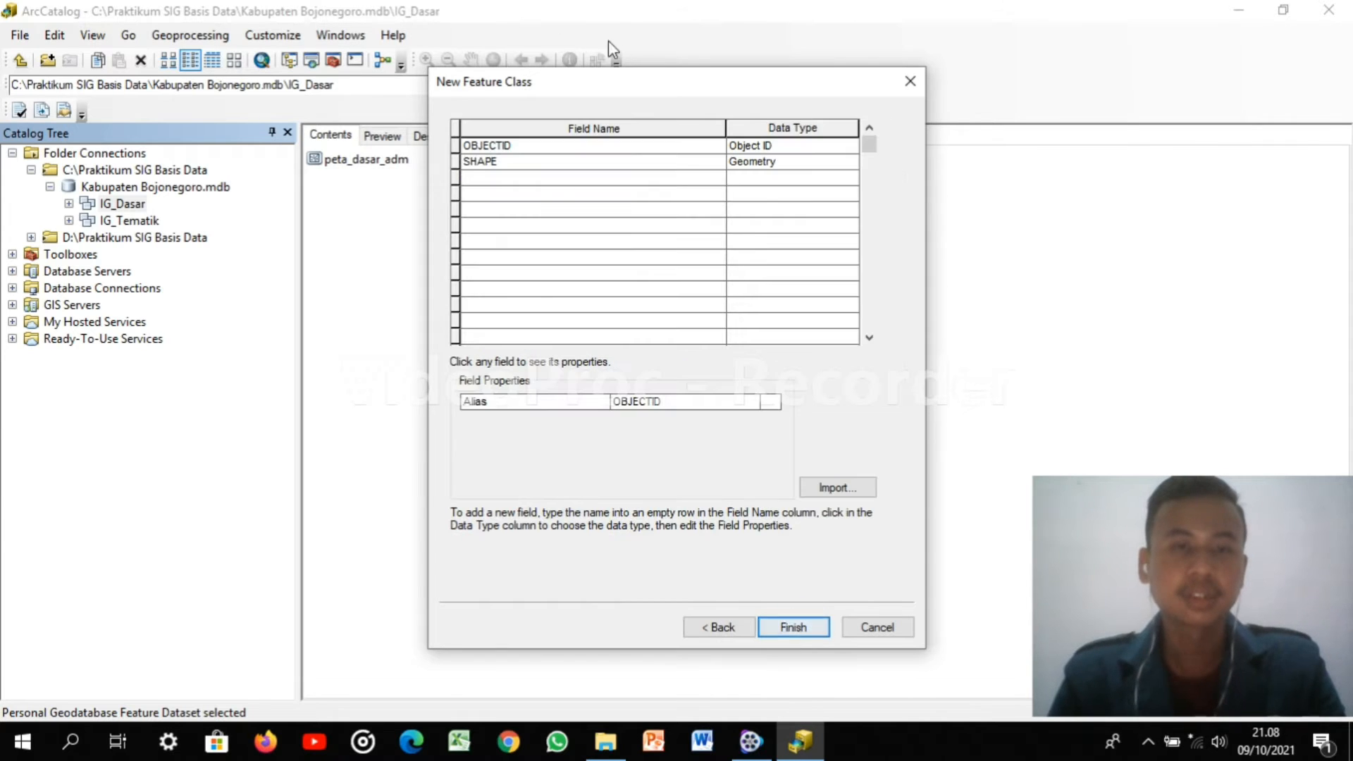
Add a Kabupaten field of type Text to peta_ibukota_adm and finish creating the feature class
left_click(496, 179)
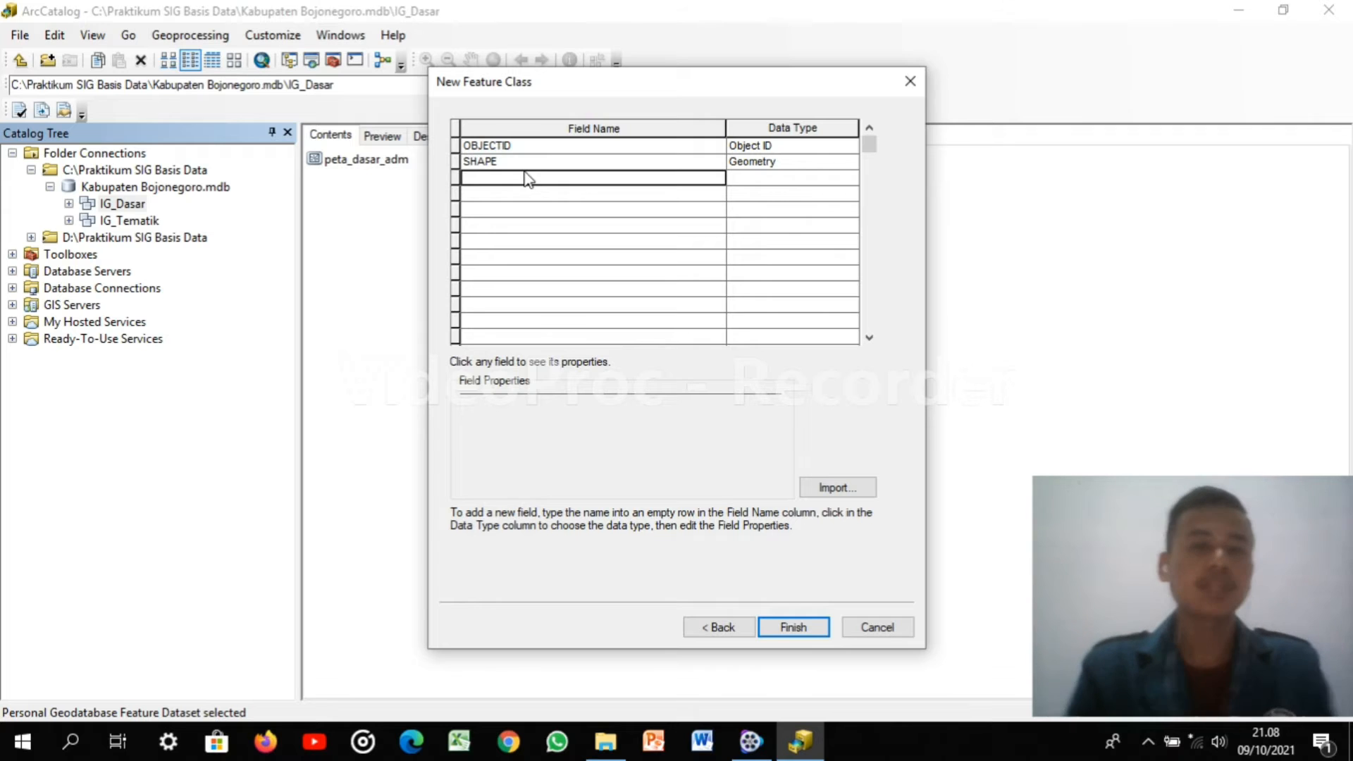
type("Ka")
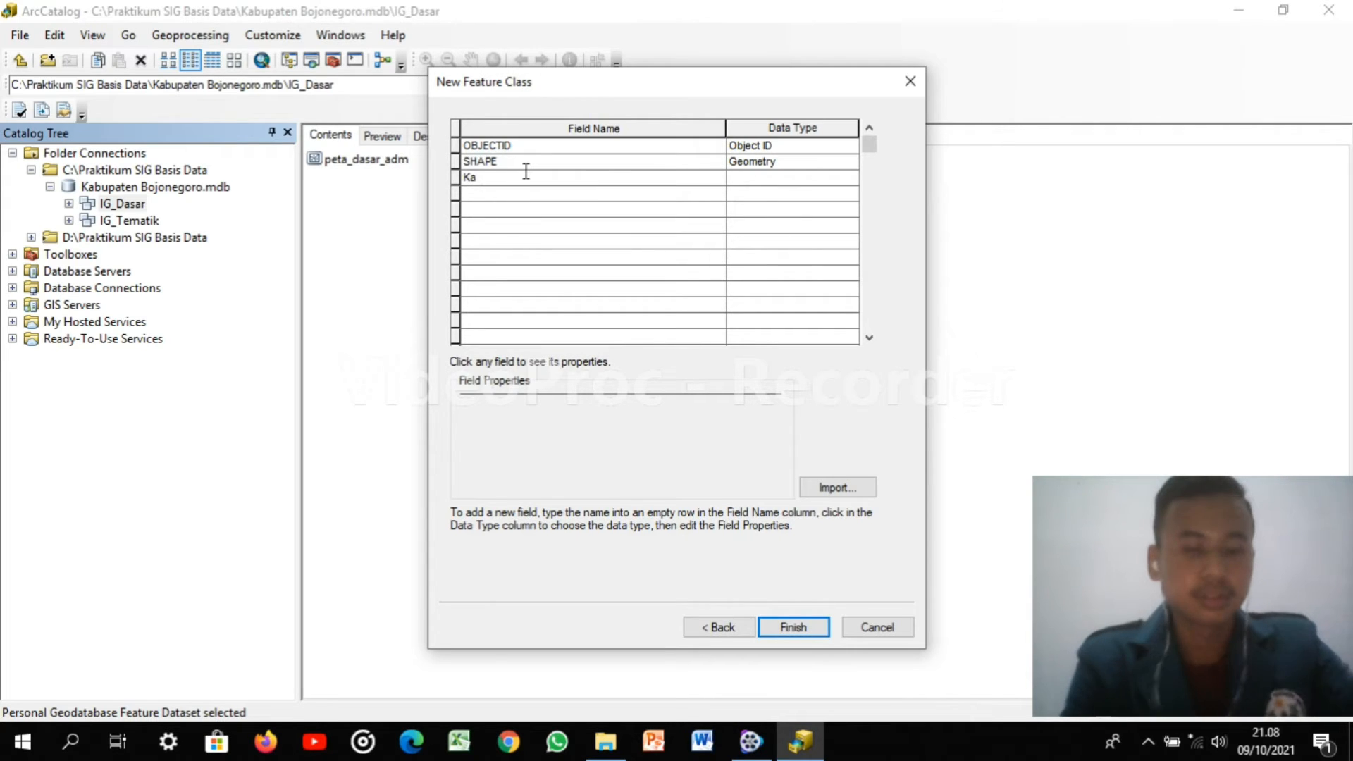
type("bupa")
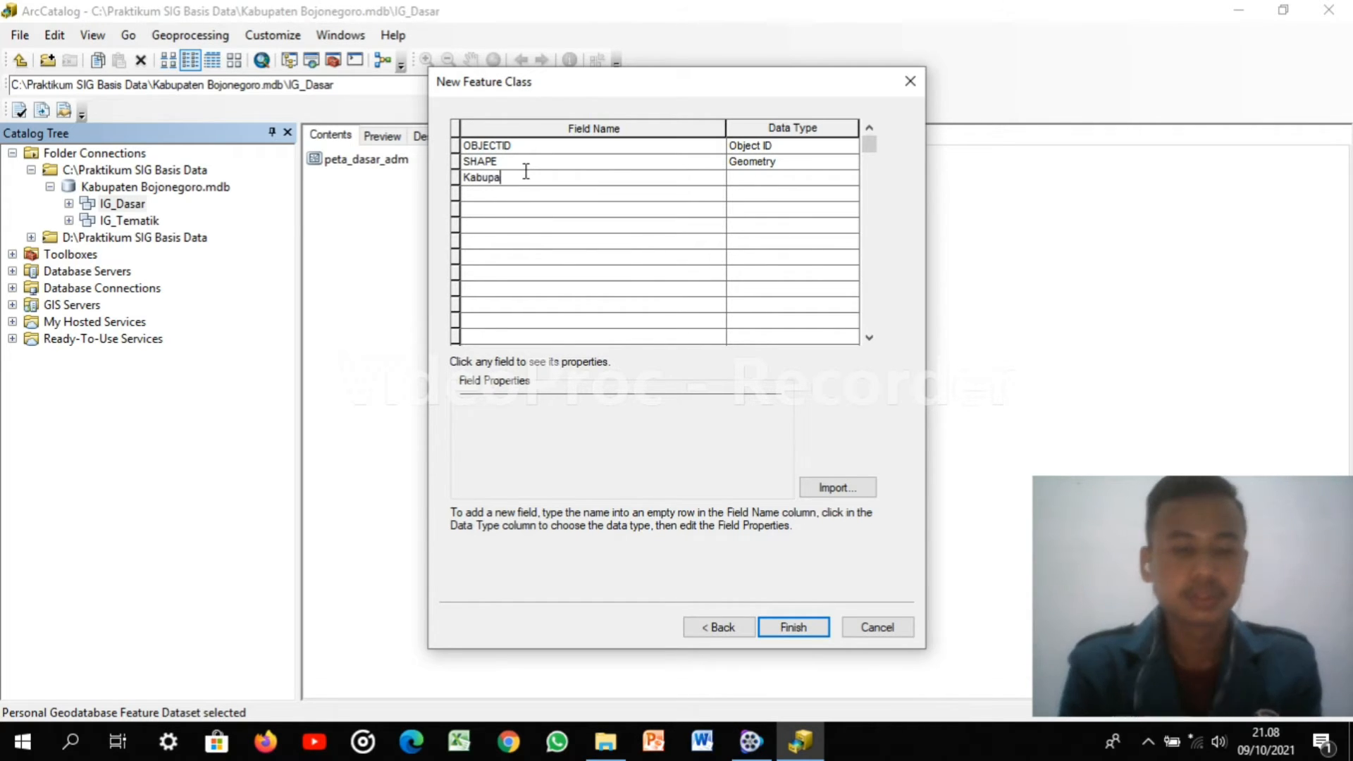
type("ten")
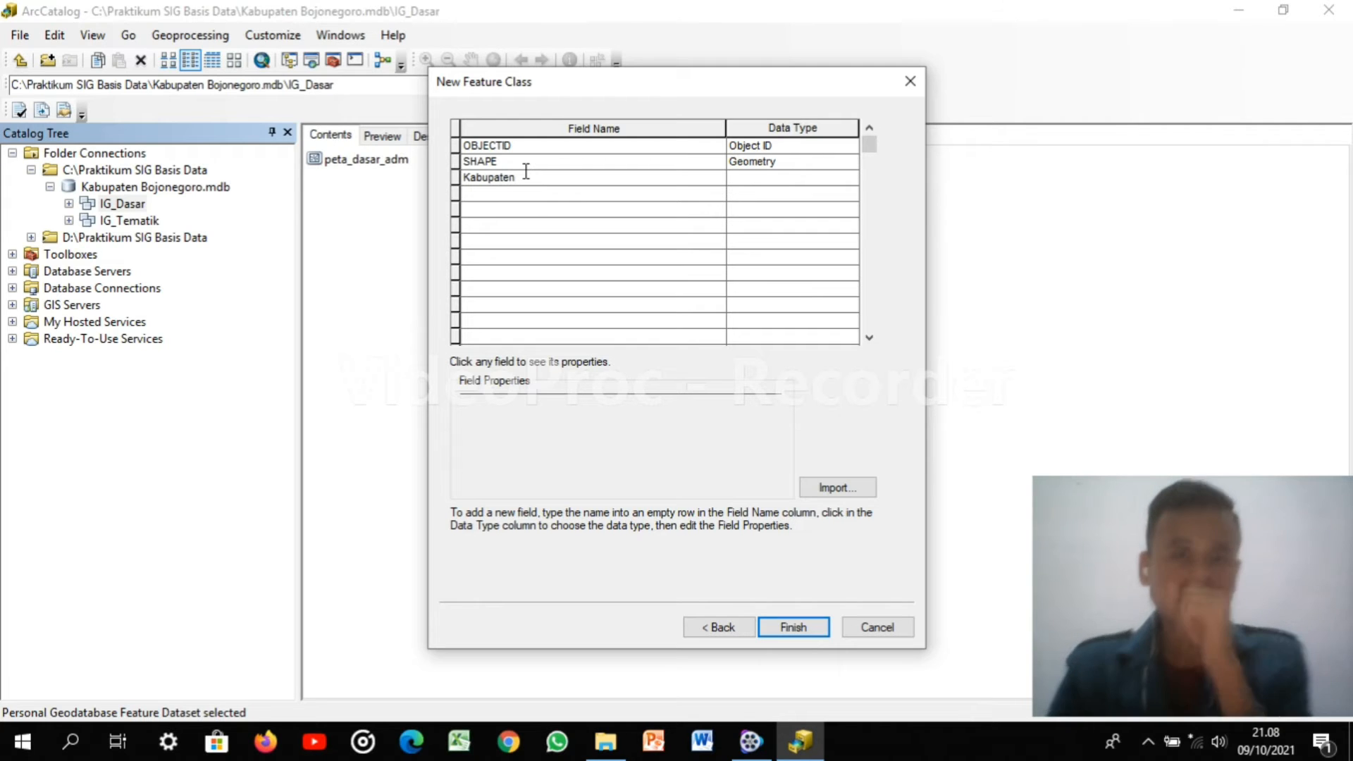
left_click(737, 182)
left_click(742, 181)
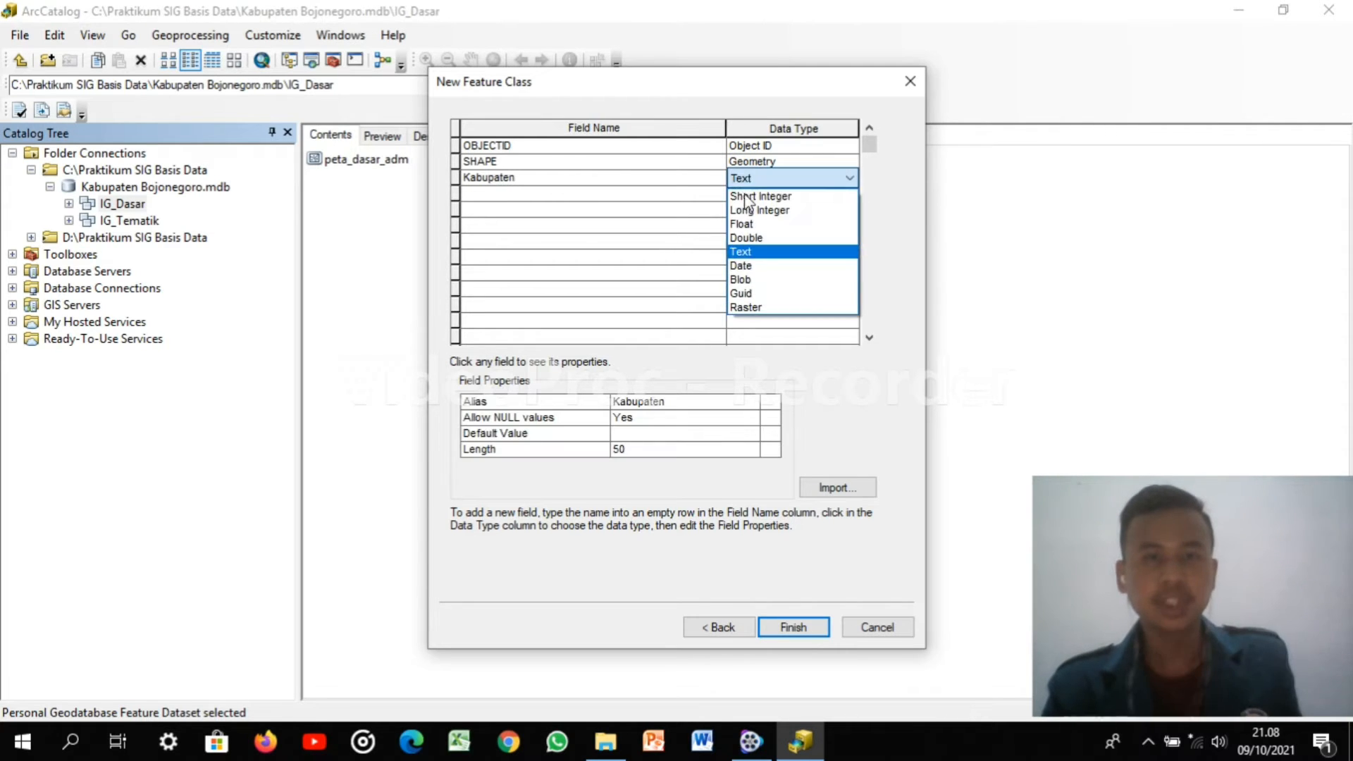
left_click(754, 253)
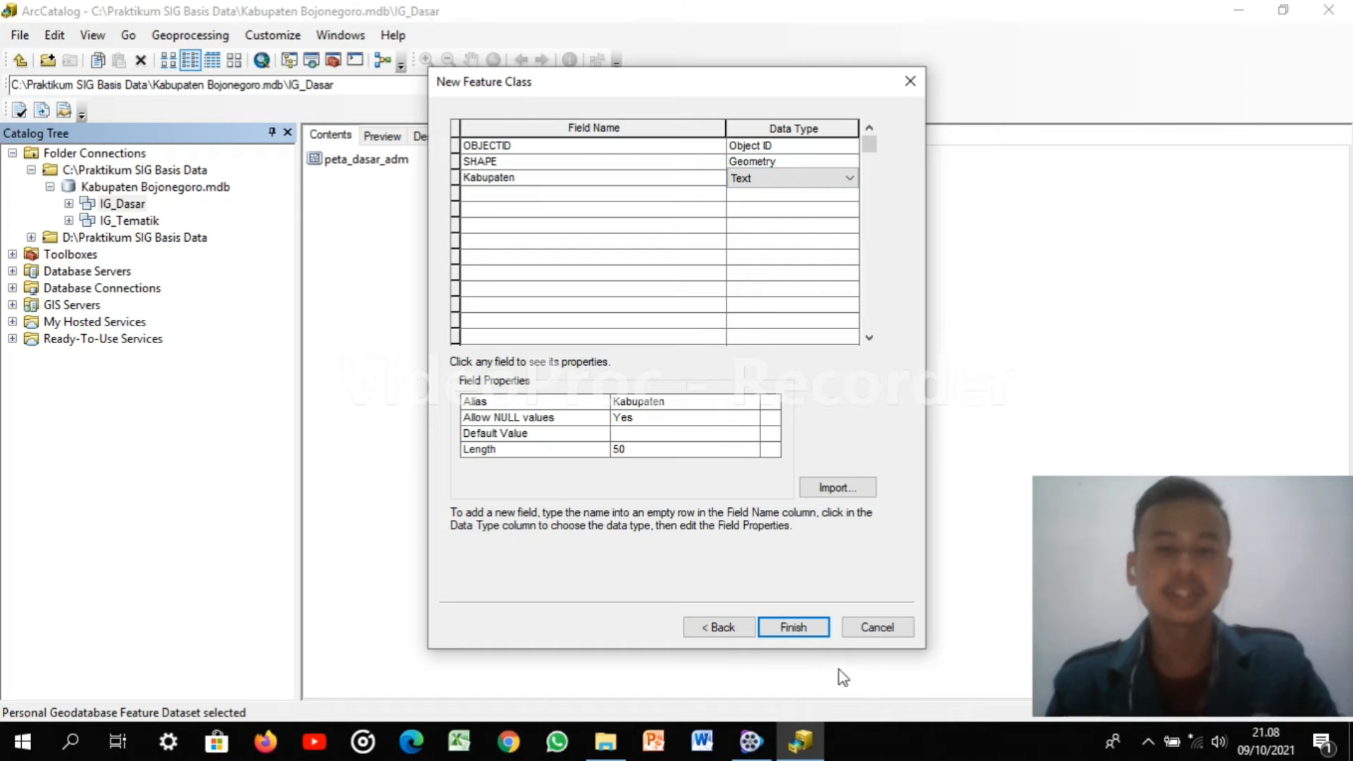
left_click(795, 628)
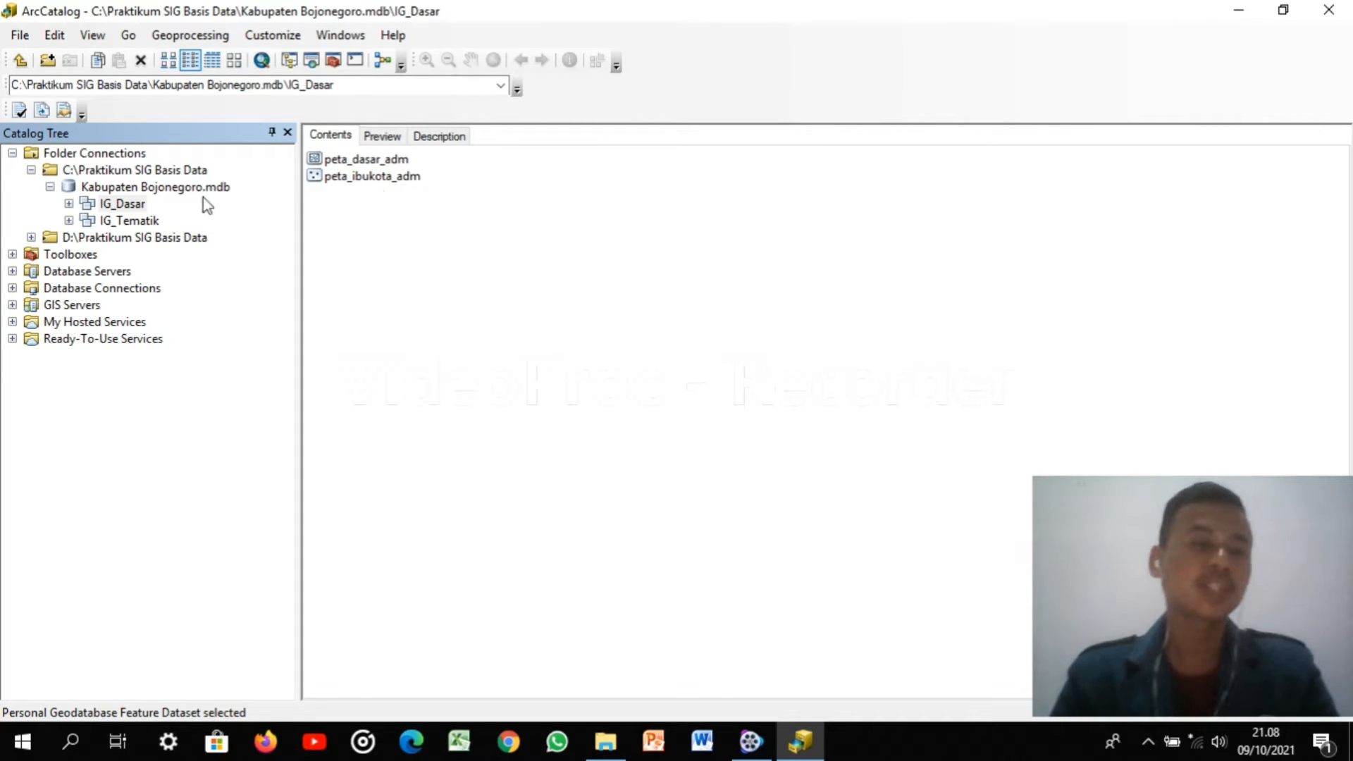
Start another new feature class in the IG_Dasar feature dataset and name it peta_jalan
right_click(128, 205)
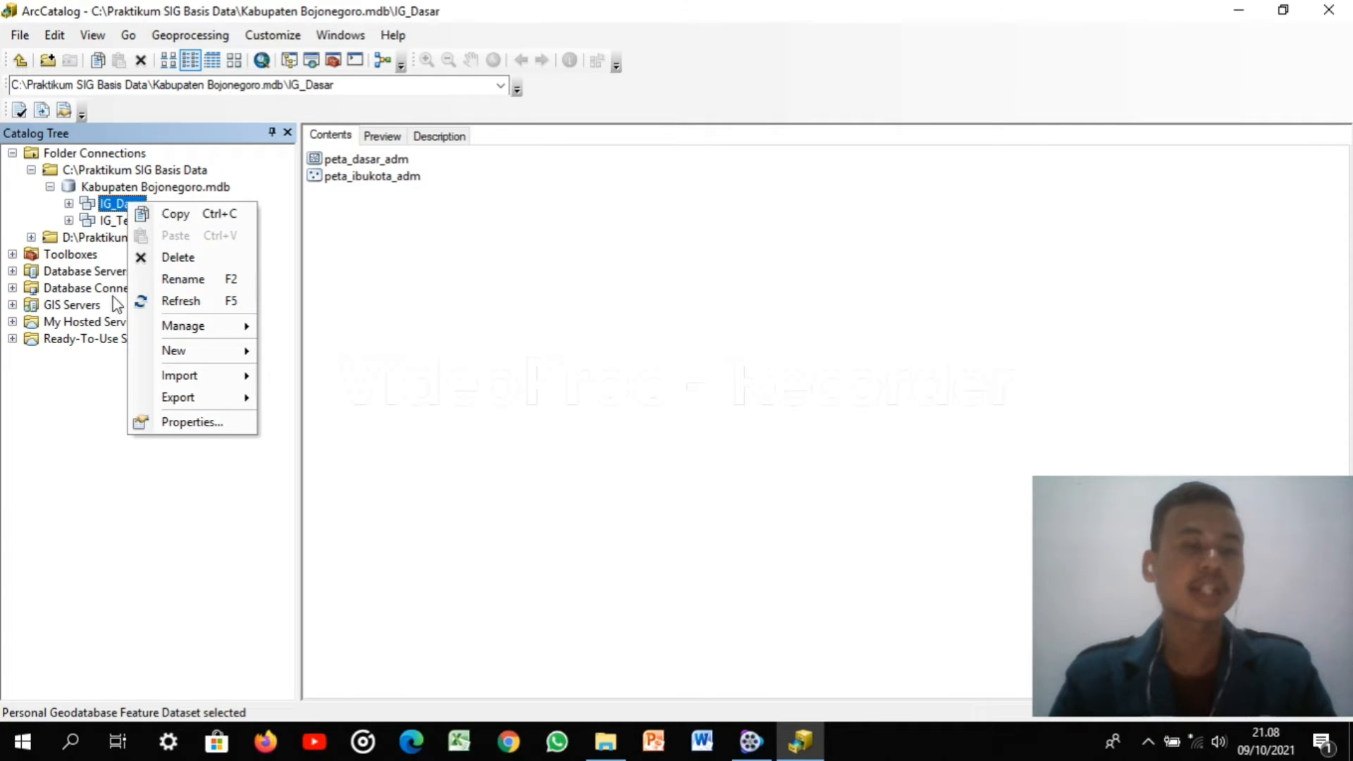
left_click(169, 350)
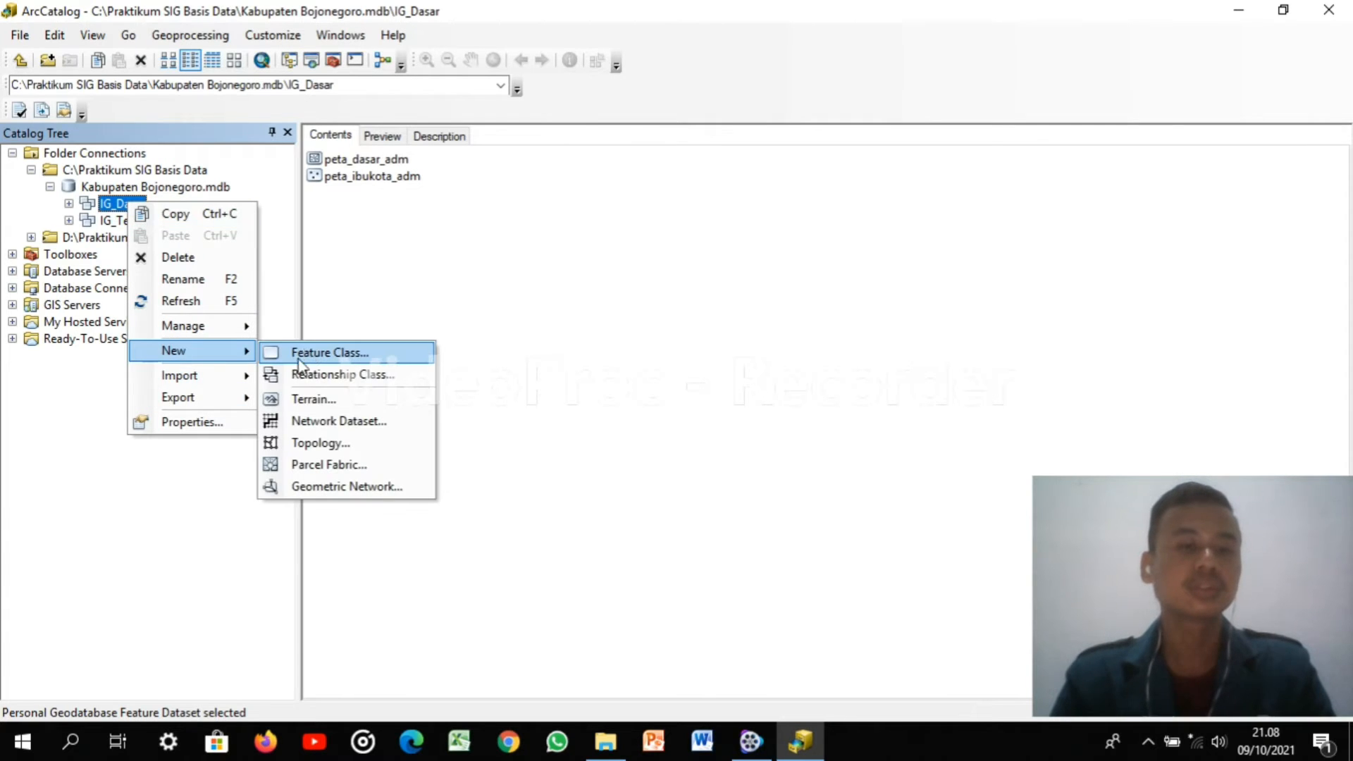
left_click(301, 352)
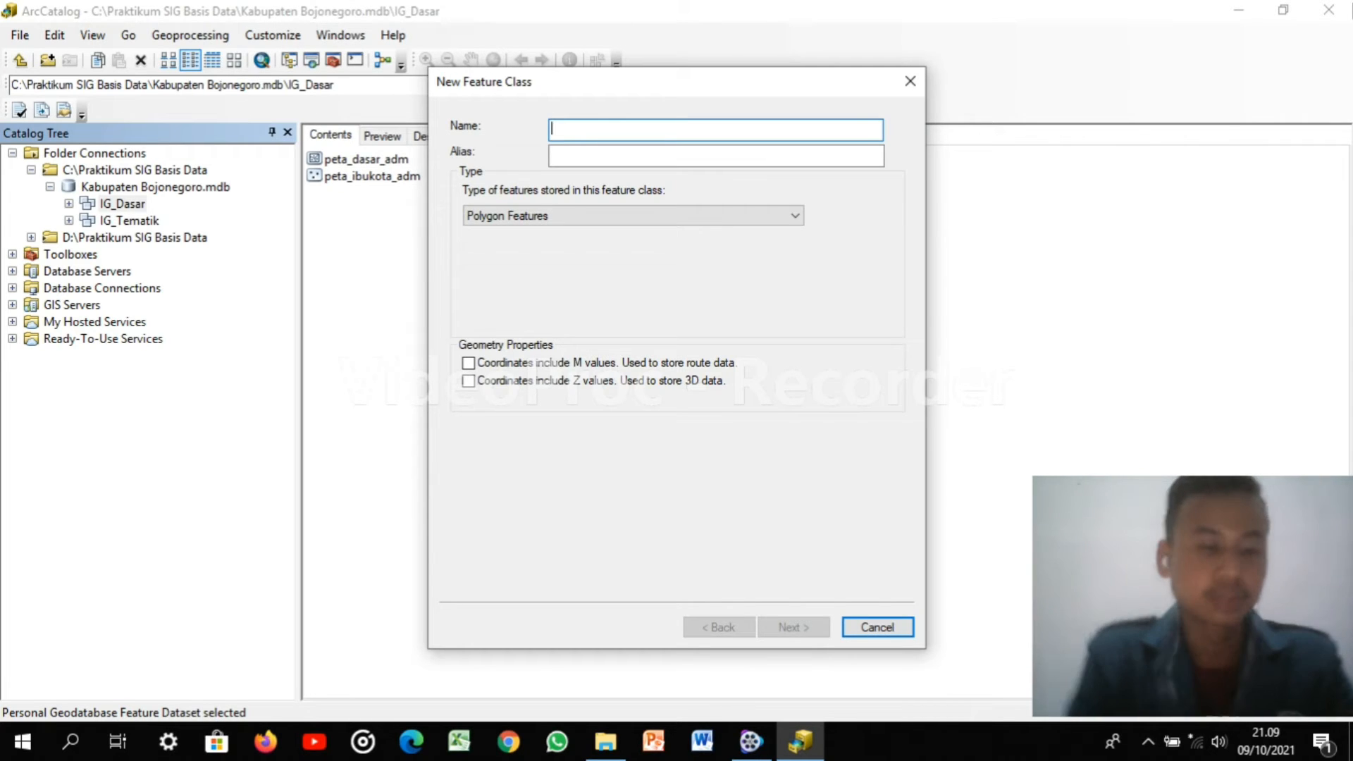
type("p")
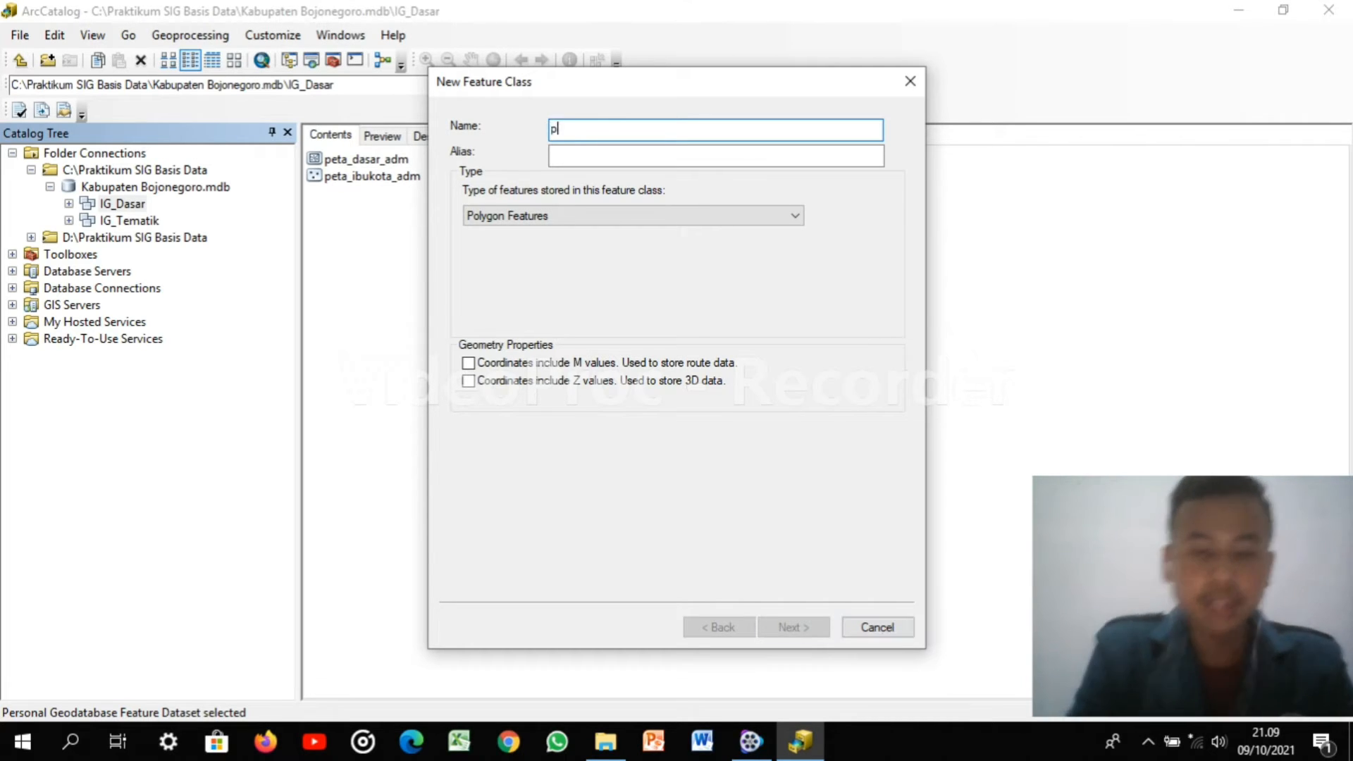
type("eta")
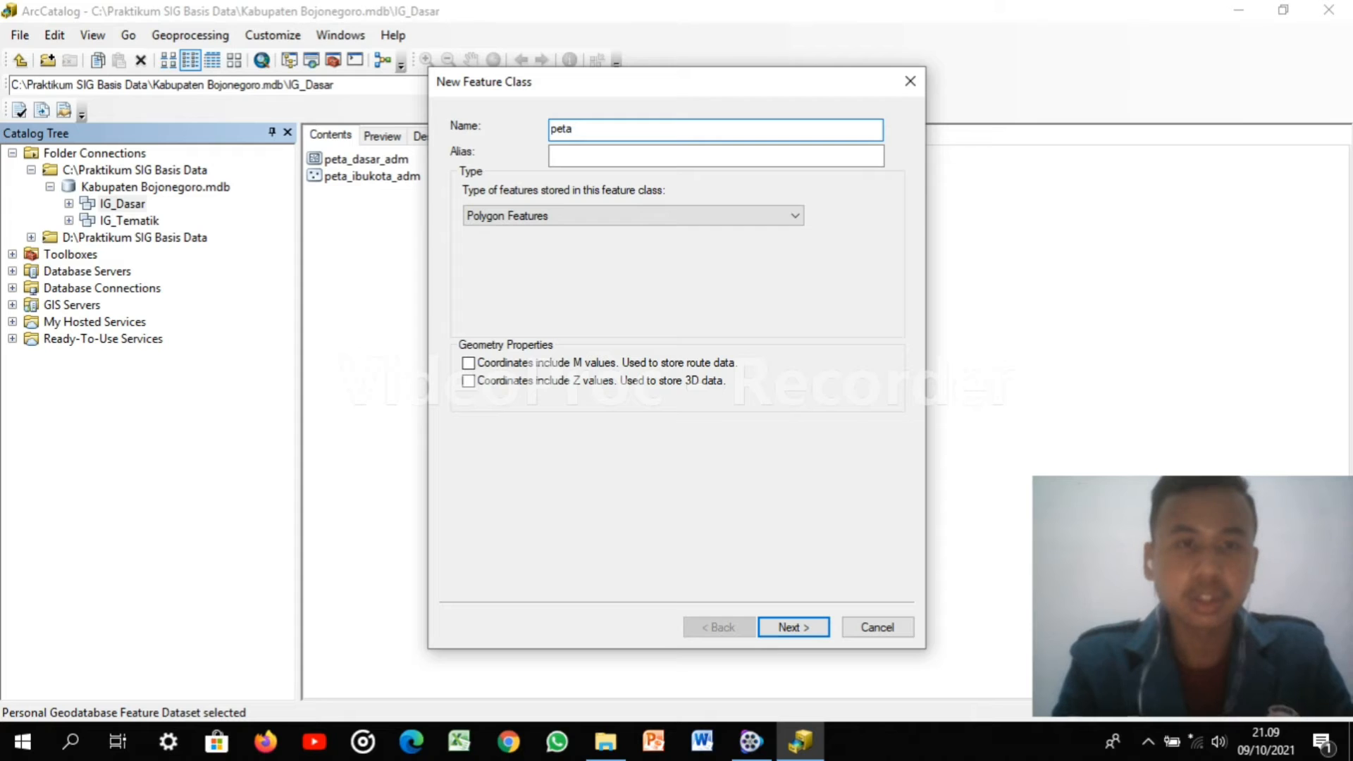
type("_j")
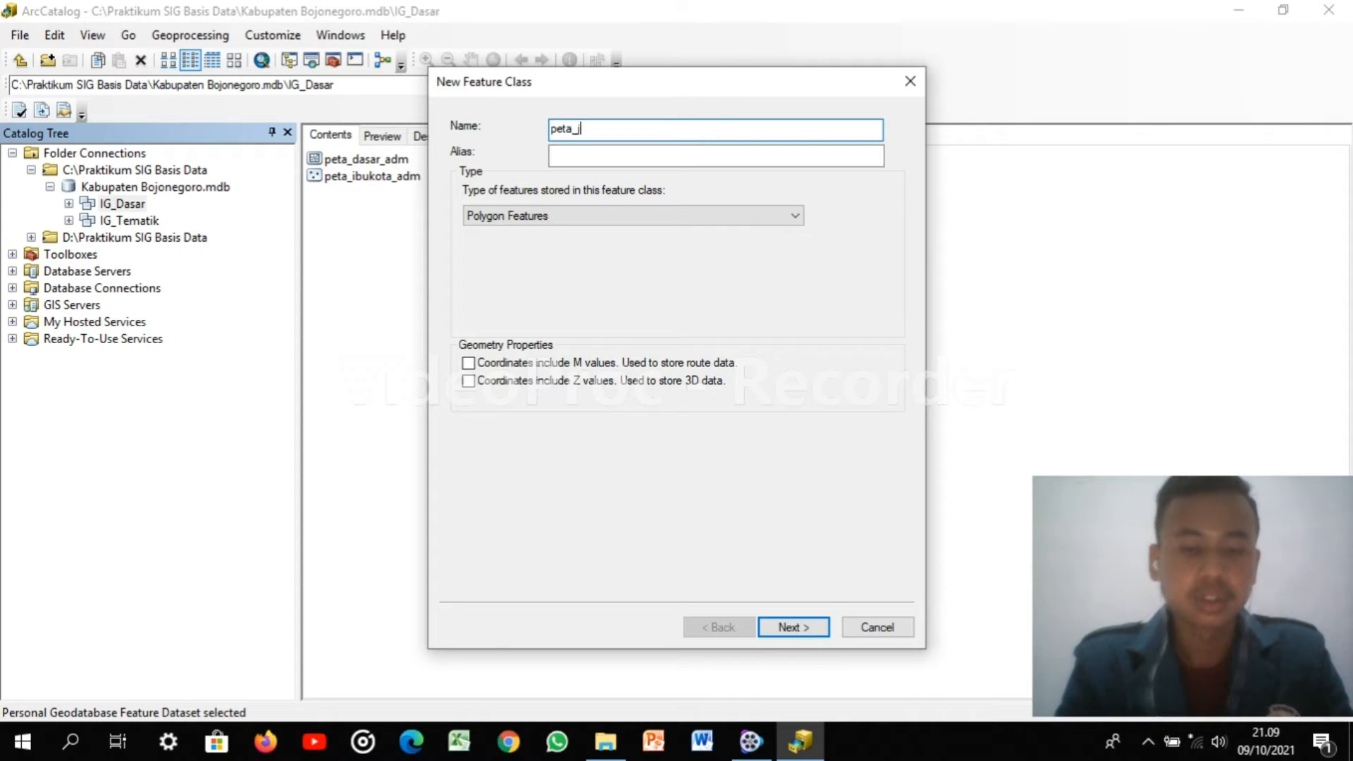
type("al")
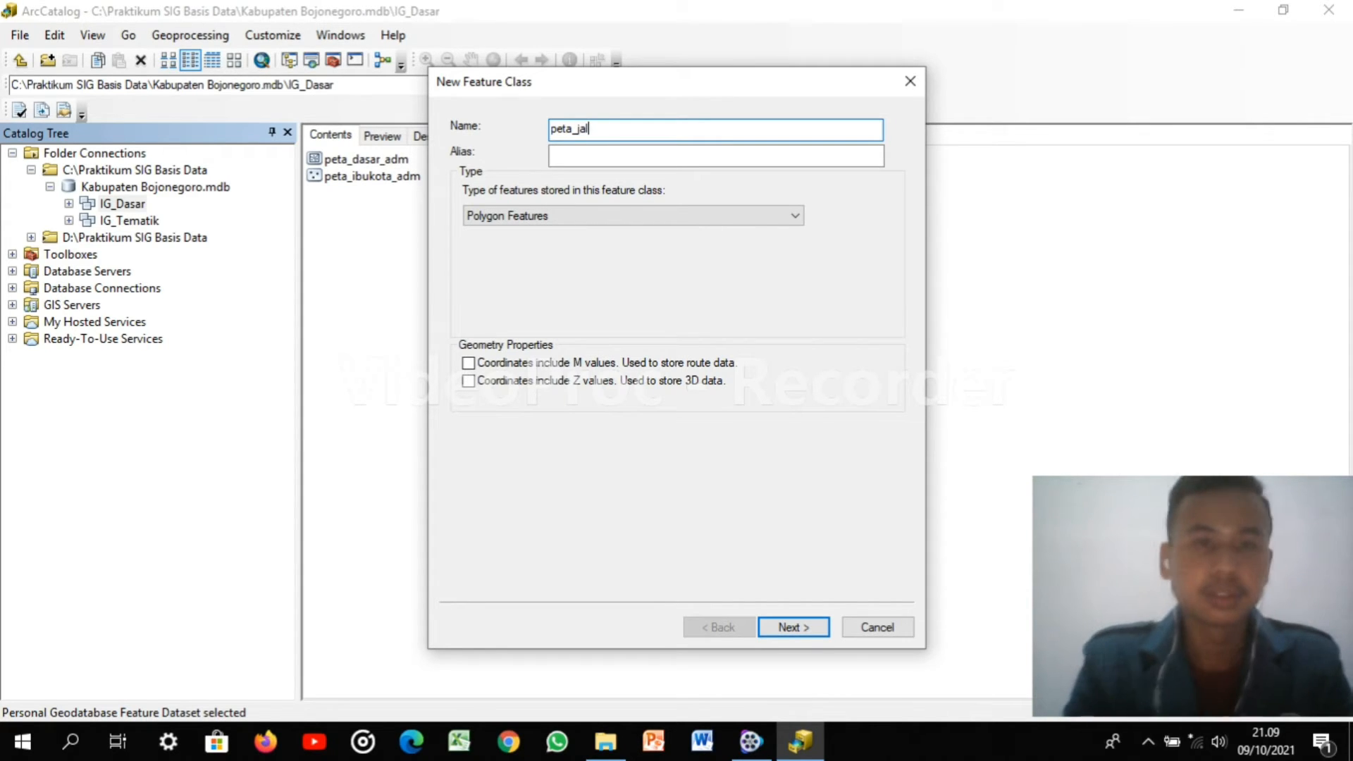
type("lan")
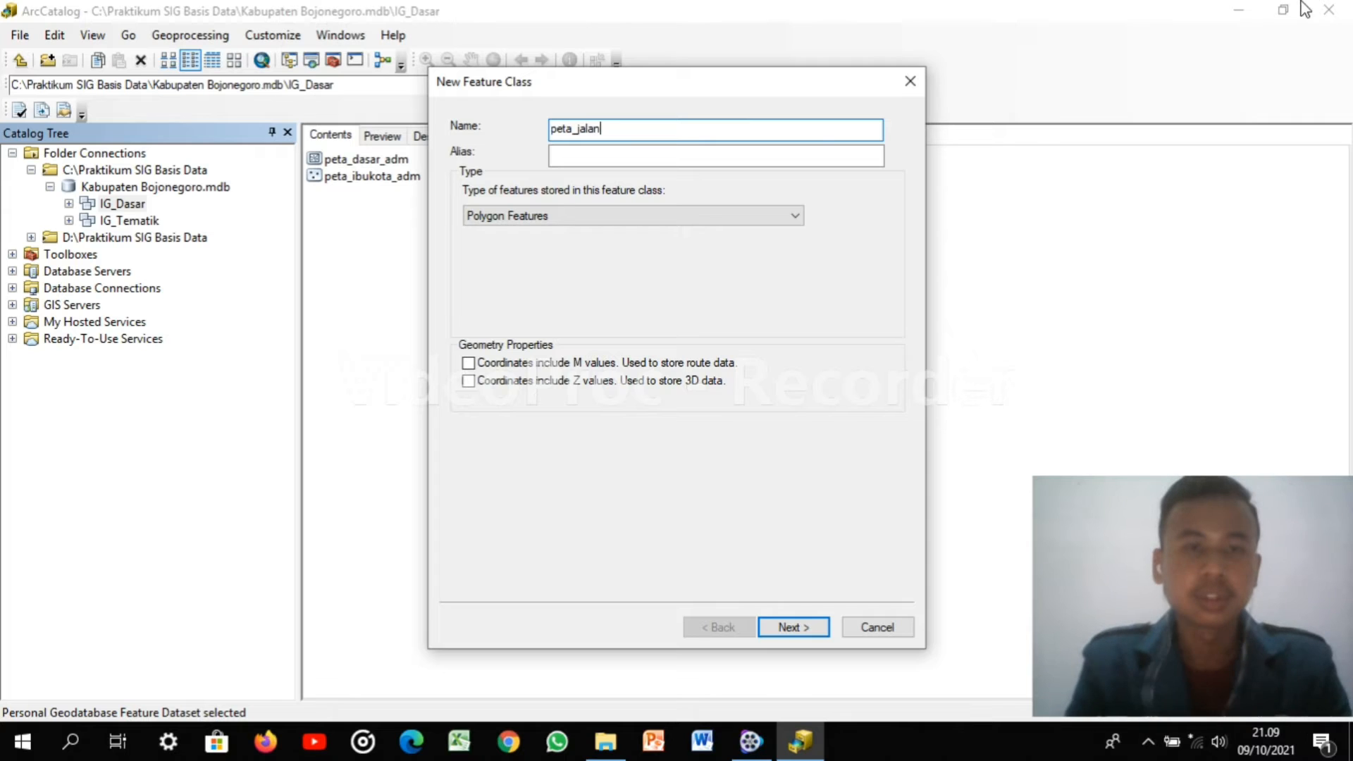
Give peta_jalan the alias Jalan, set its type to Line Features, and proceed to its field definitions
left_click(620, 155)
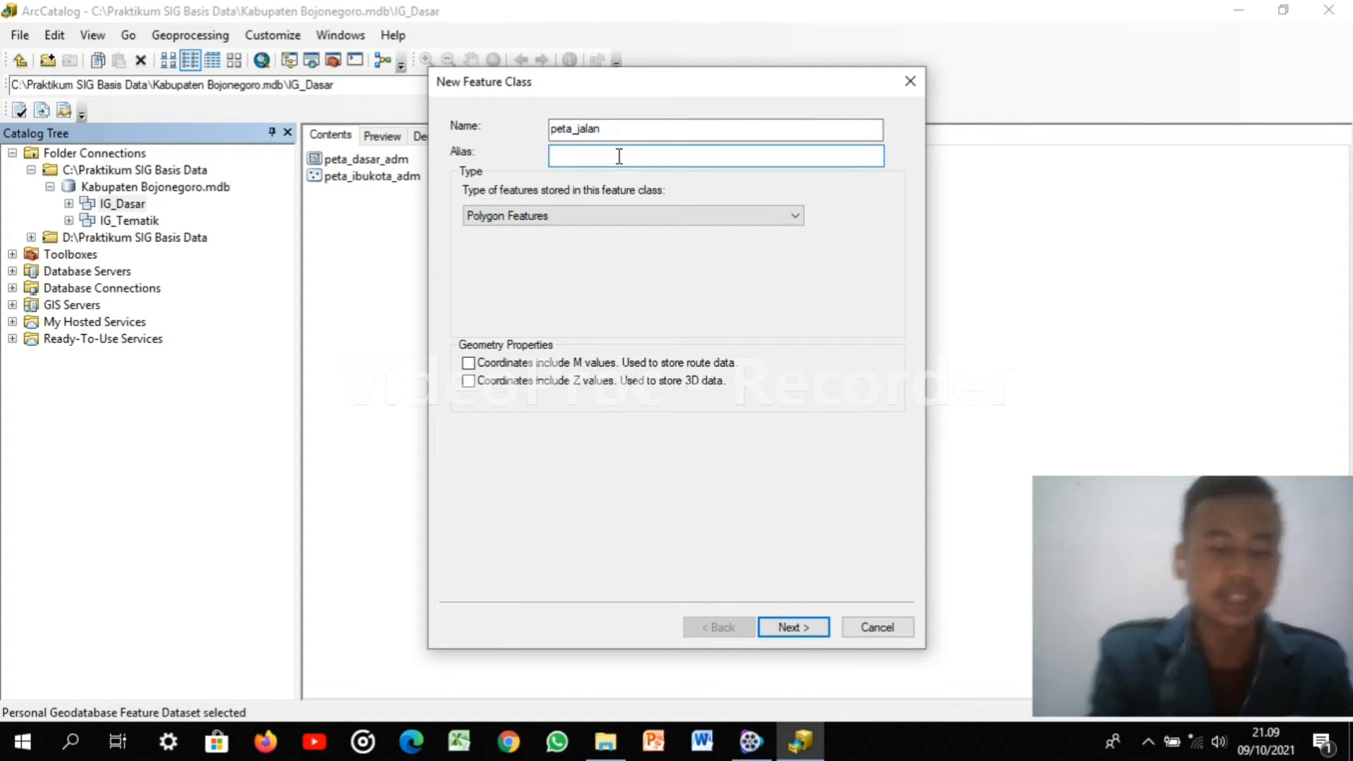
type("J")
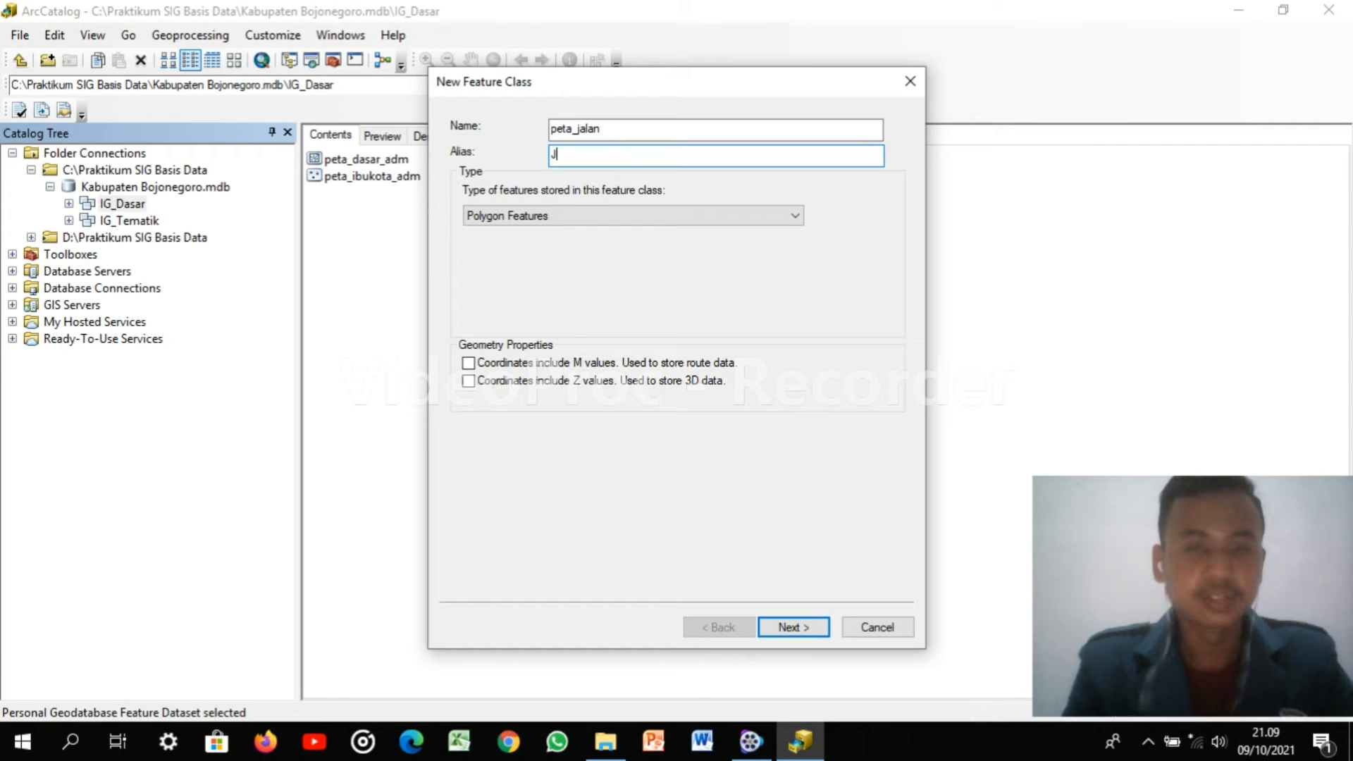
type("A")
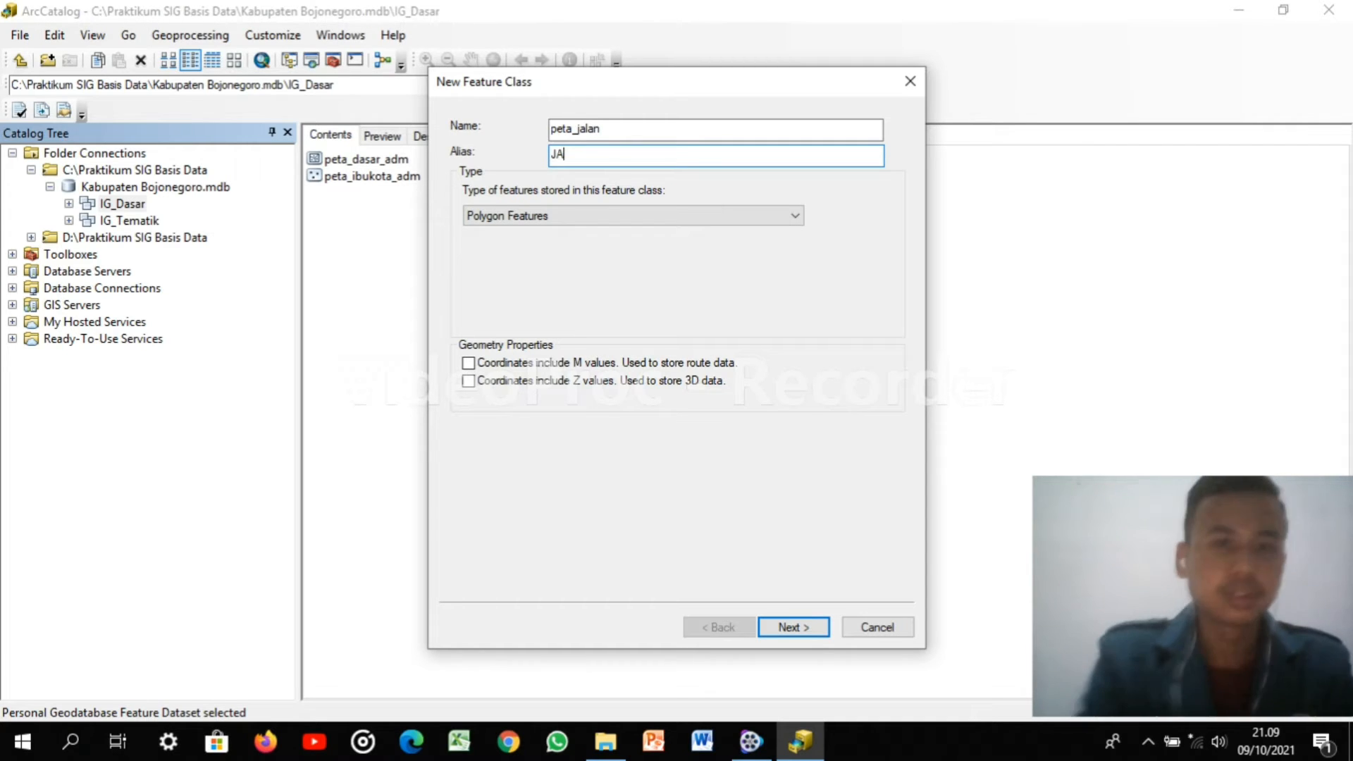
key("BackSpace")
type("alan")
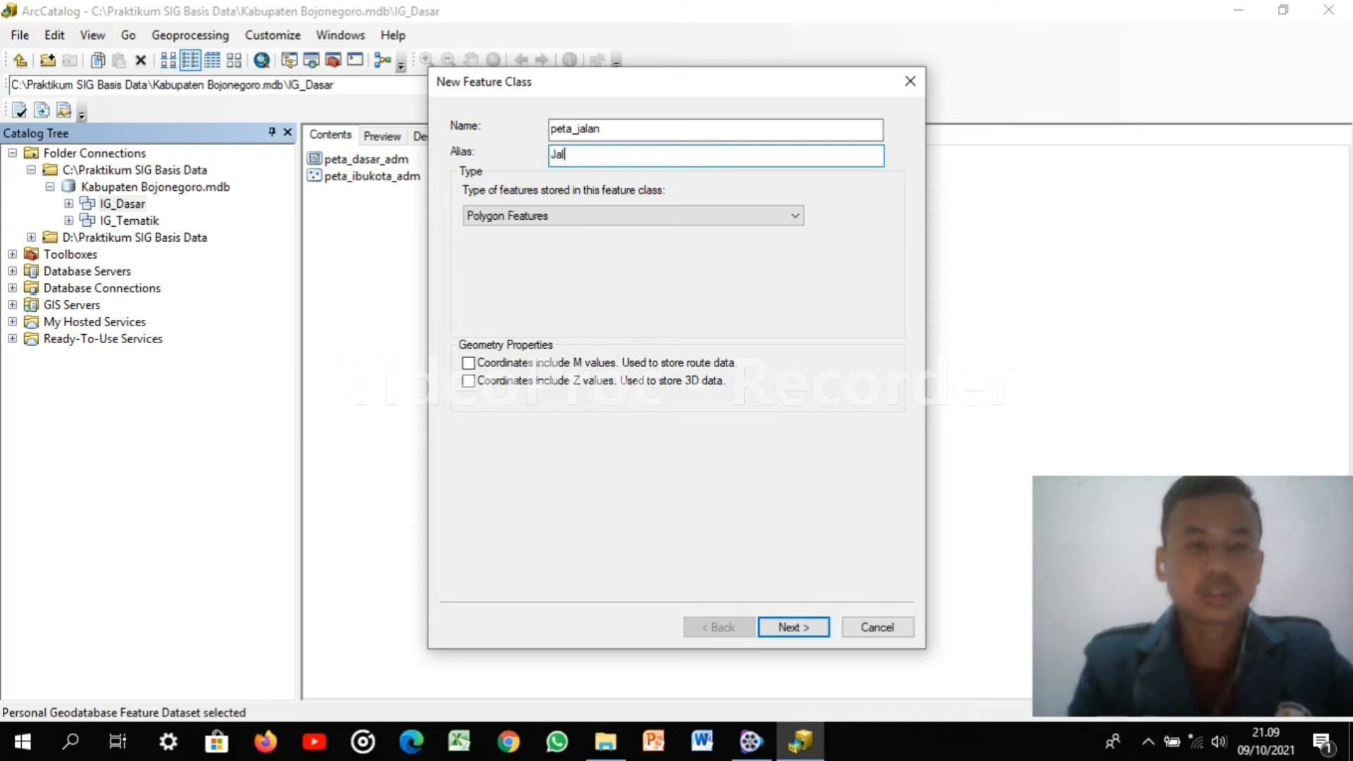
left_click(653, 214)
left_click(559, 249)
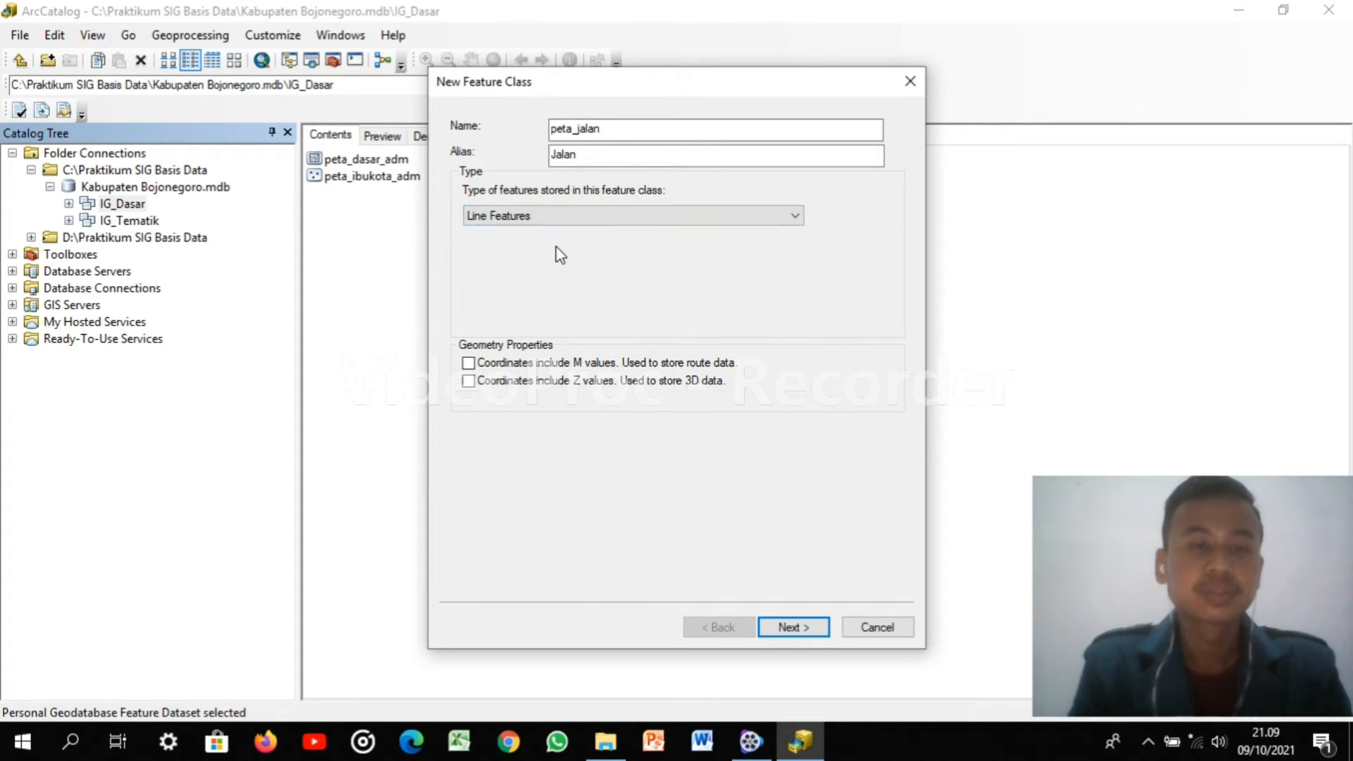
left_click(799, 633)
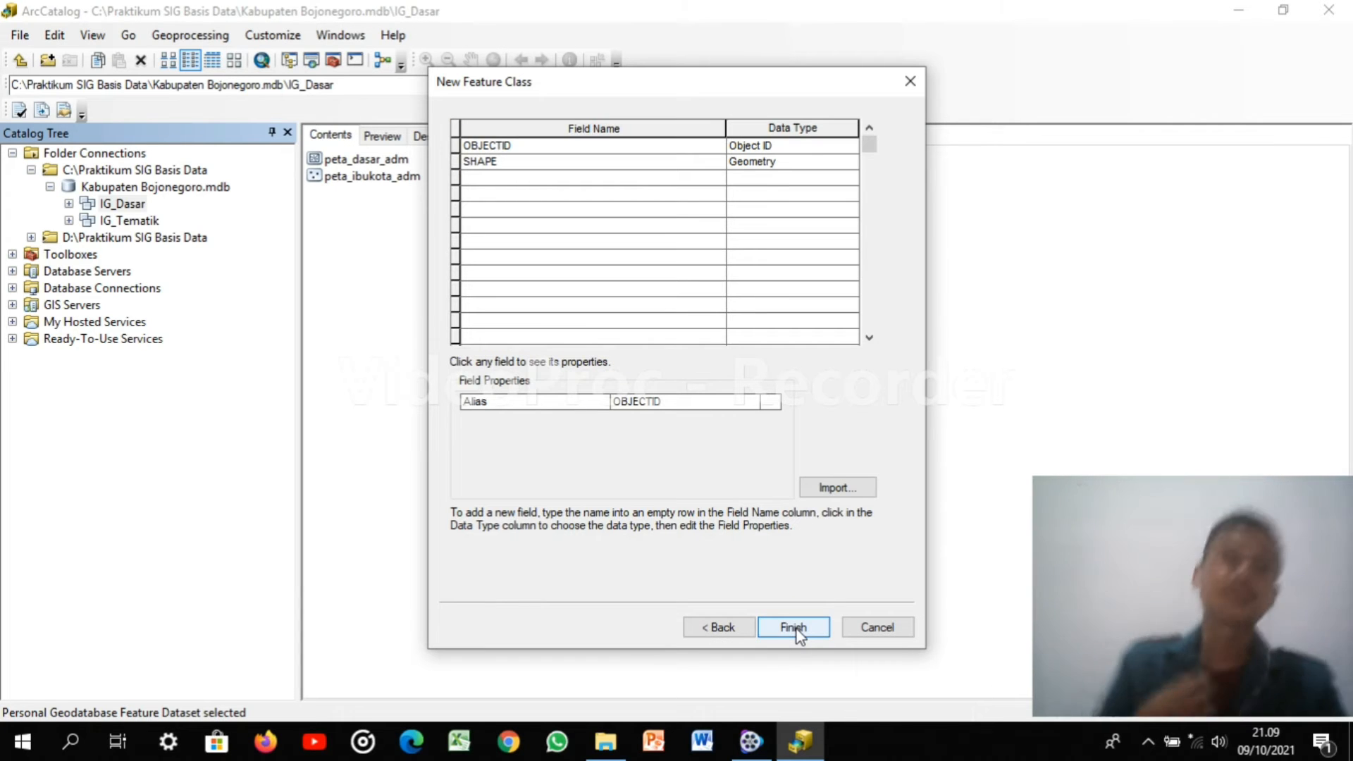
Add a Kelas_Jalan field of type Text to the peta_jalan feature class
left_click(560, 178)
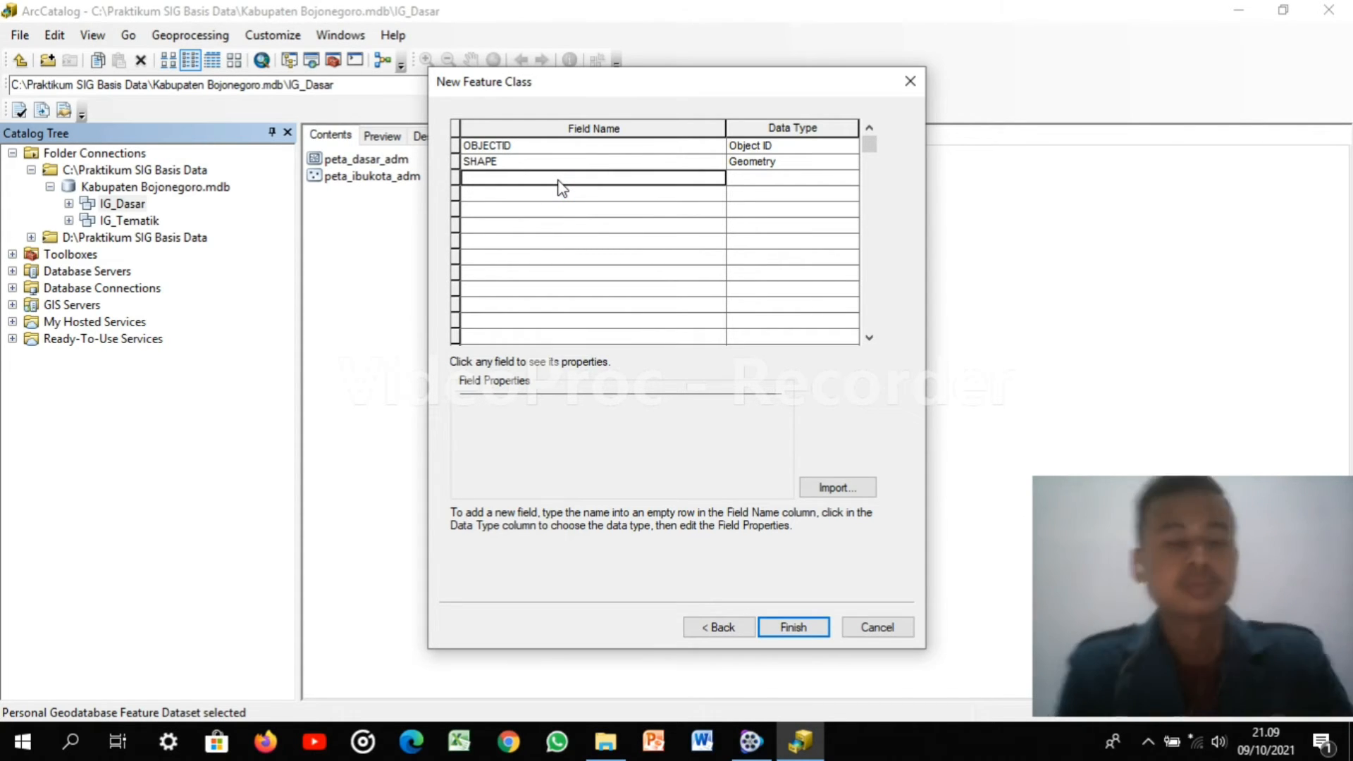
type("K")
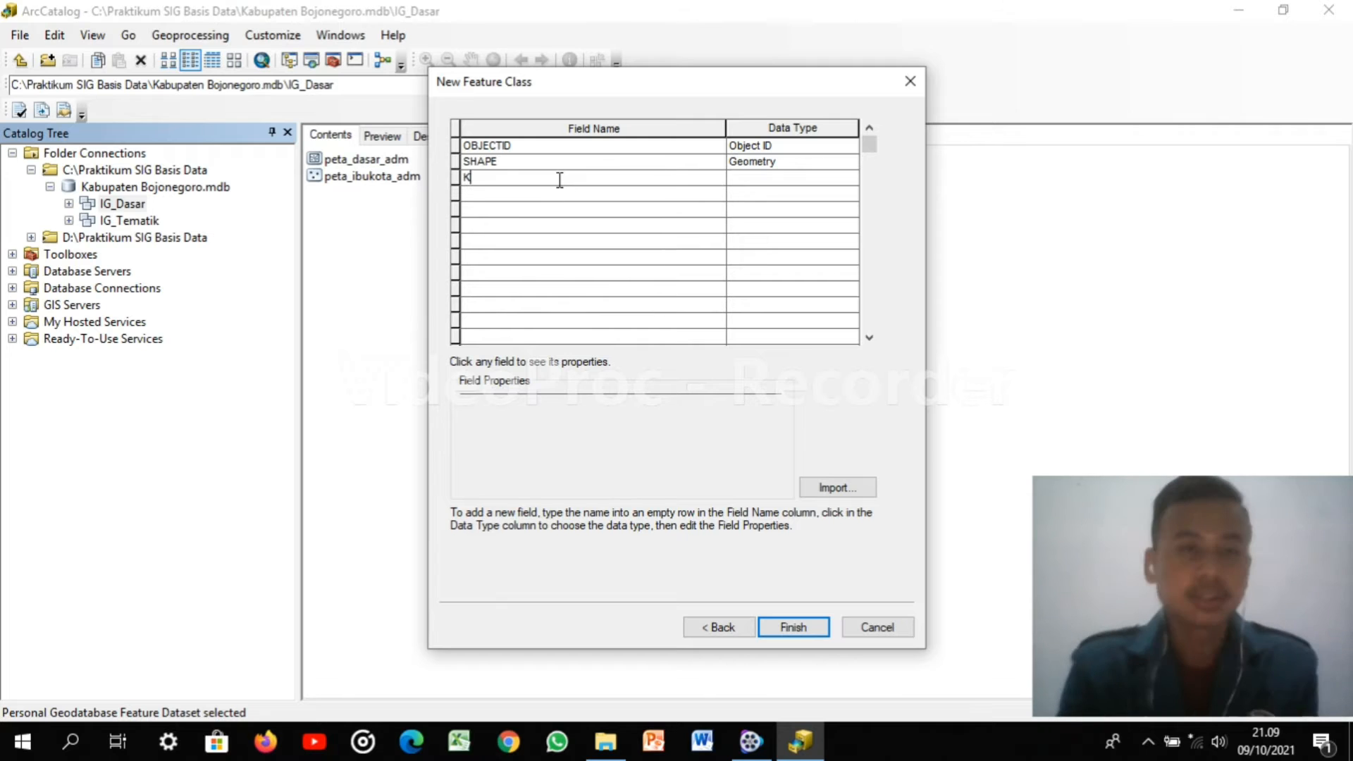
type("elas_")
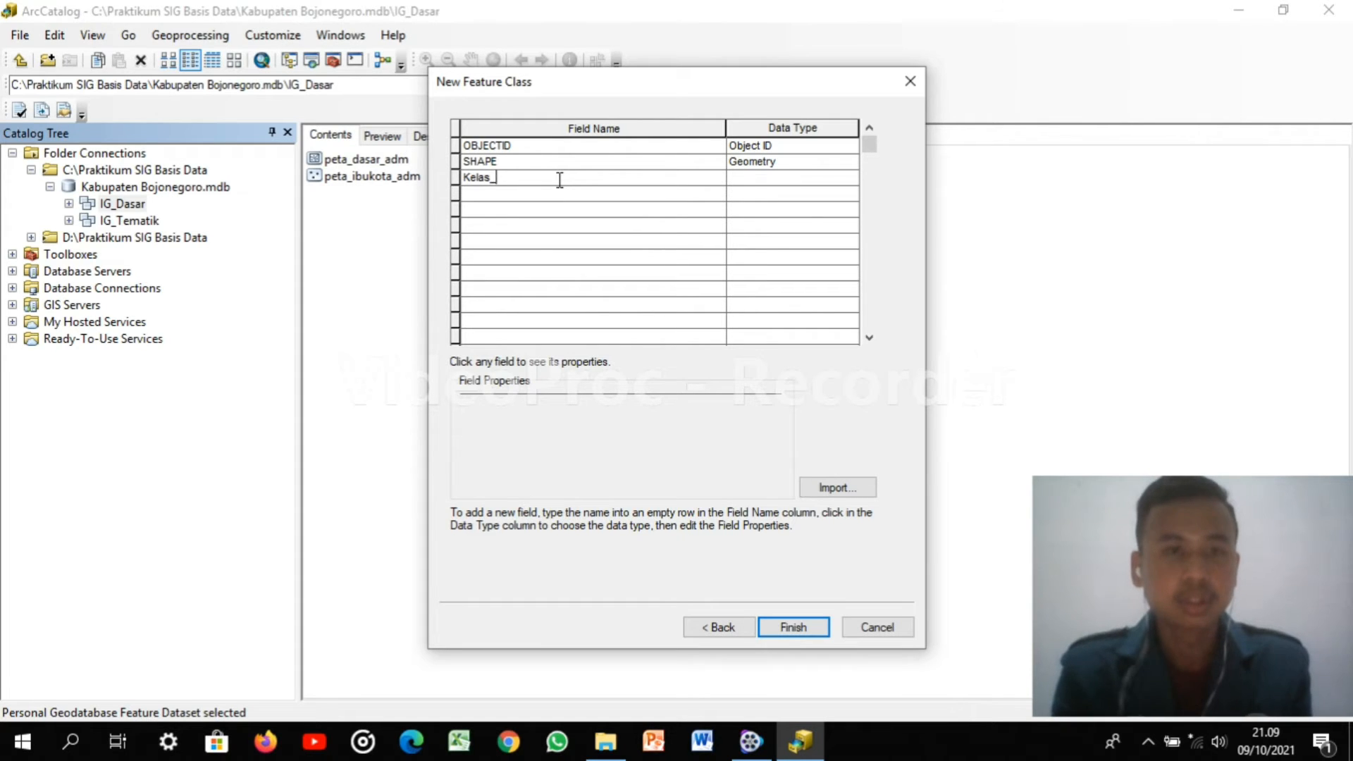
type("Jalan")
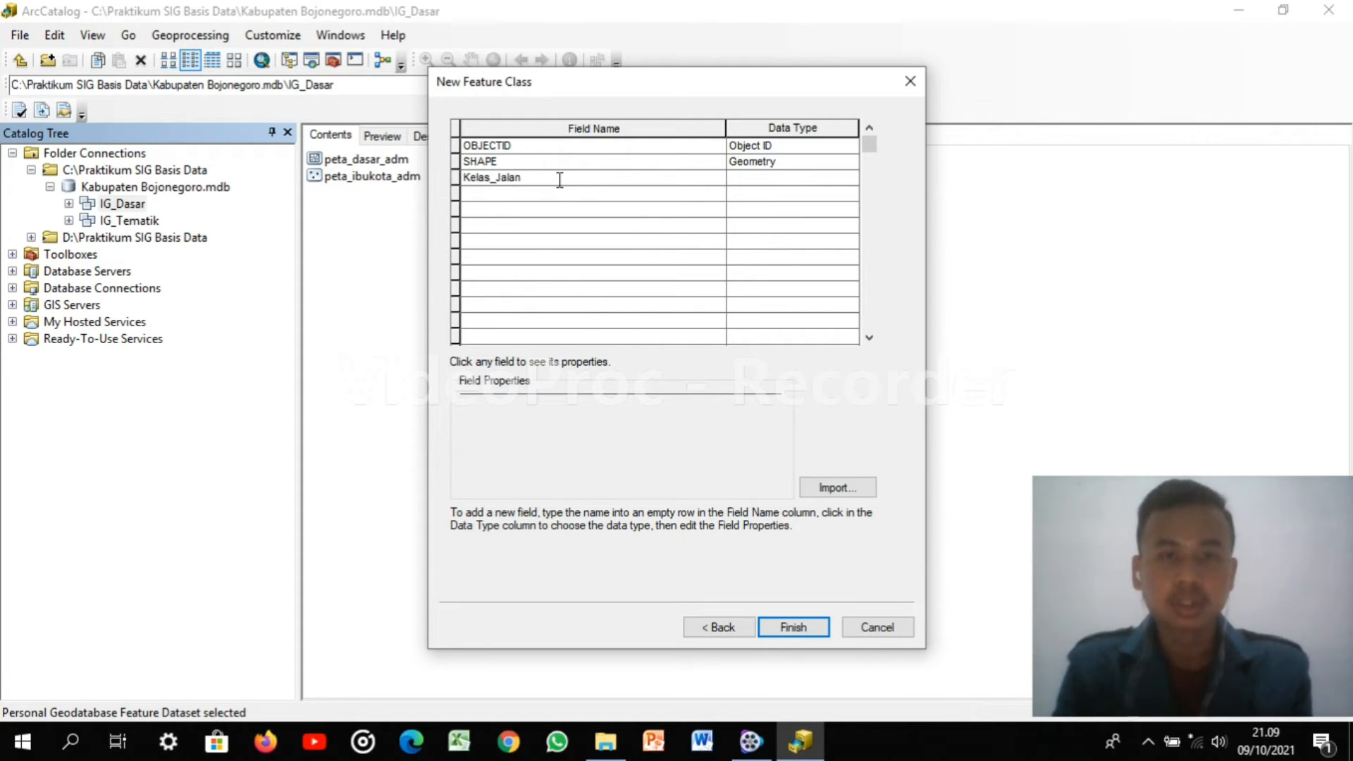
left_click(772, 174)
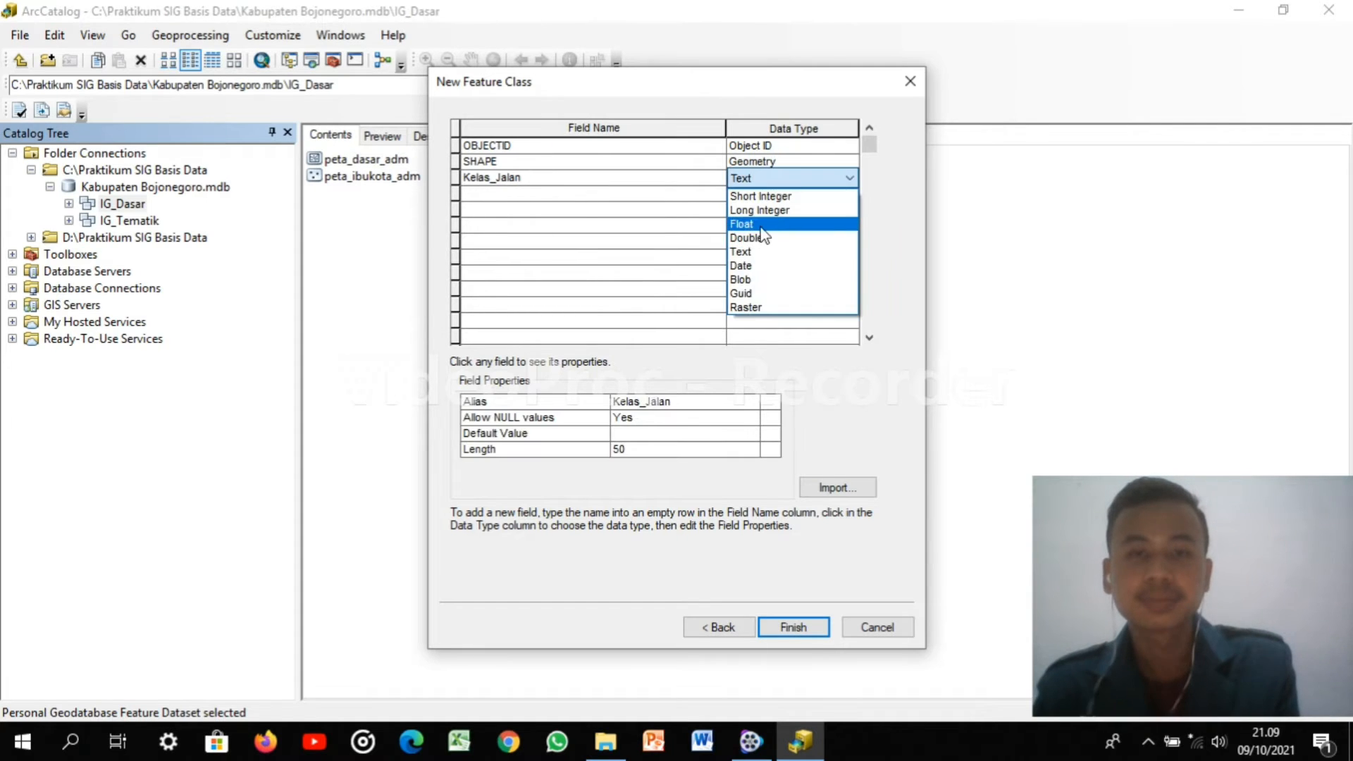
left_click(760, 252)
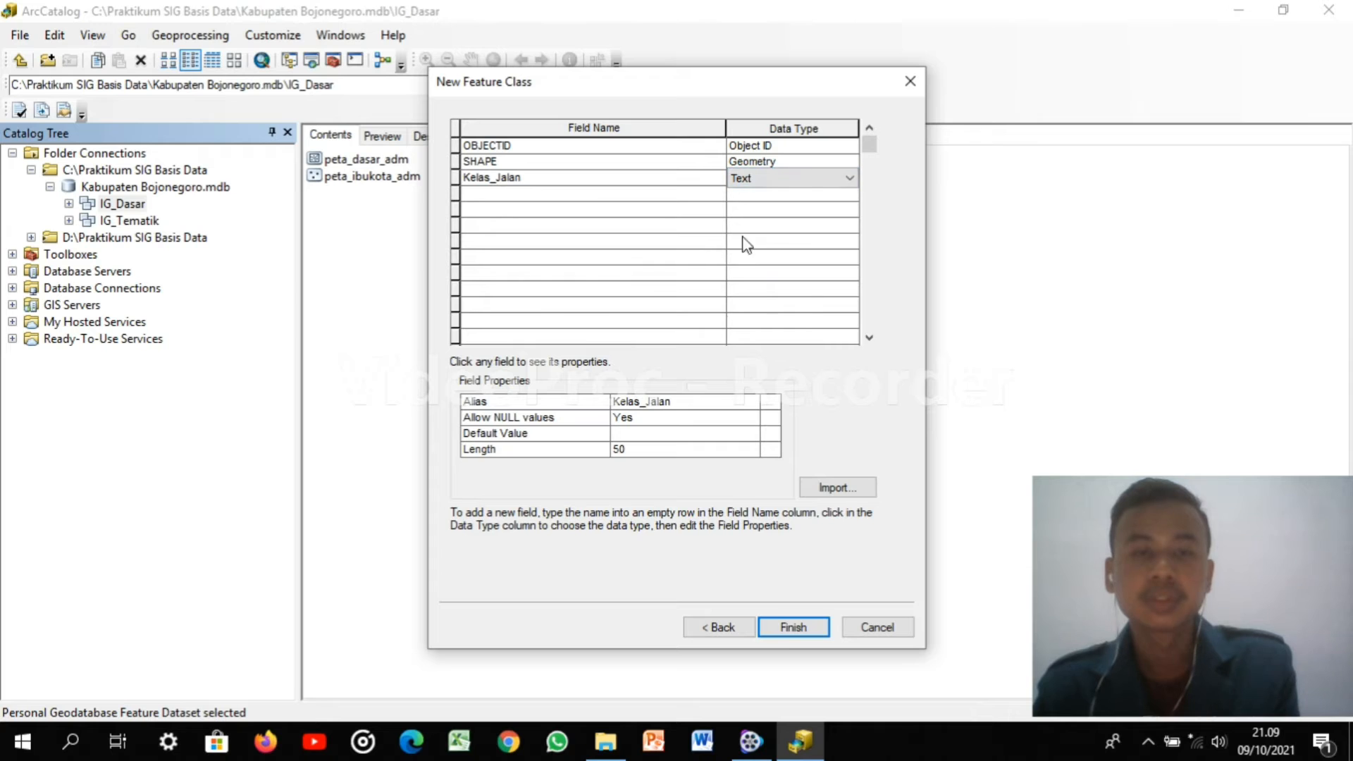
Add a Panjang_Jalan field of type Text to peta_jalan and finish creating the feature class
left_click(652, 193)
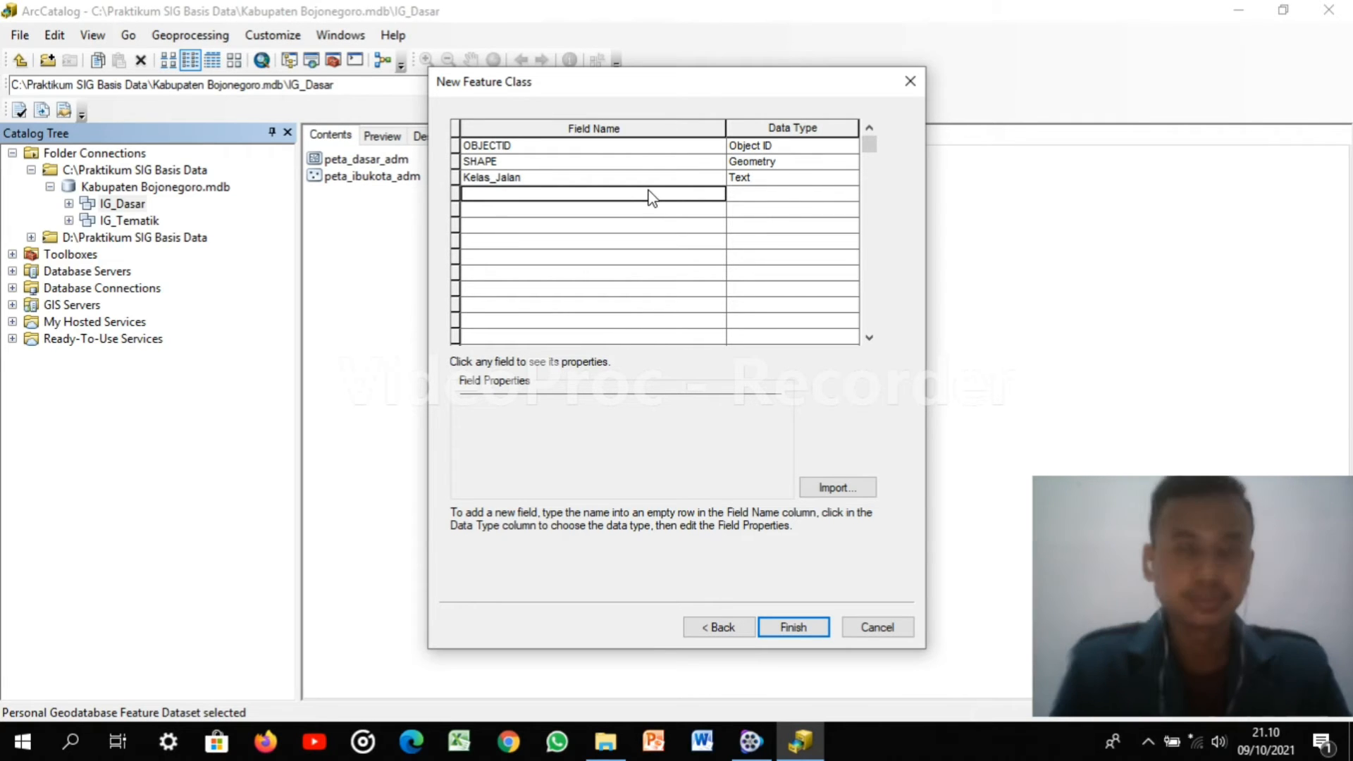
type("P")
type("n")
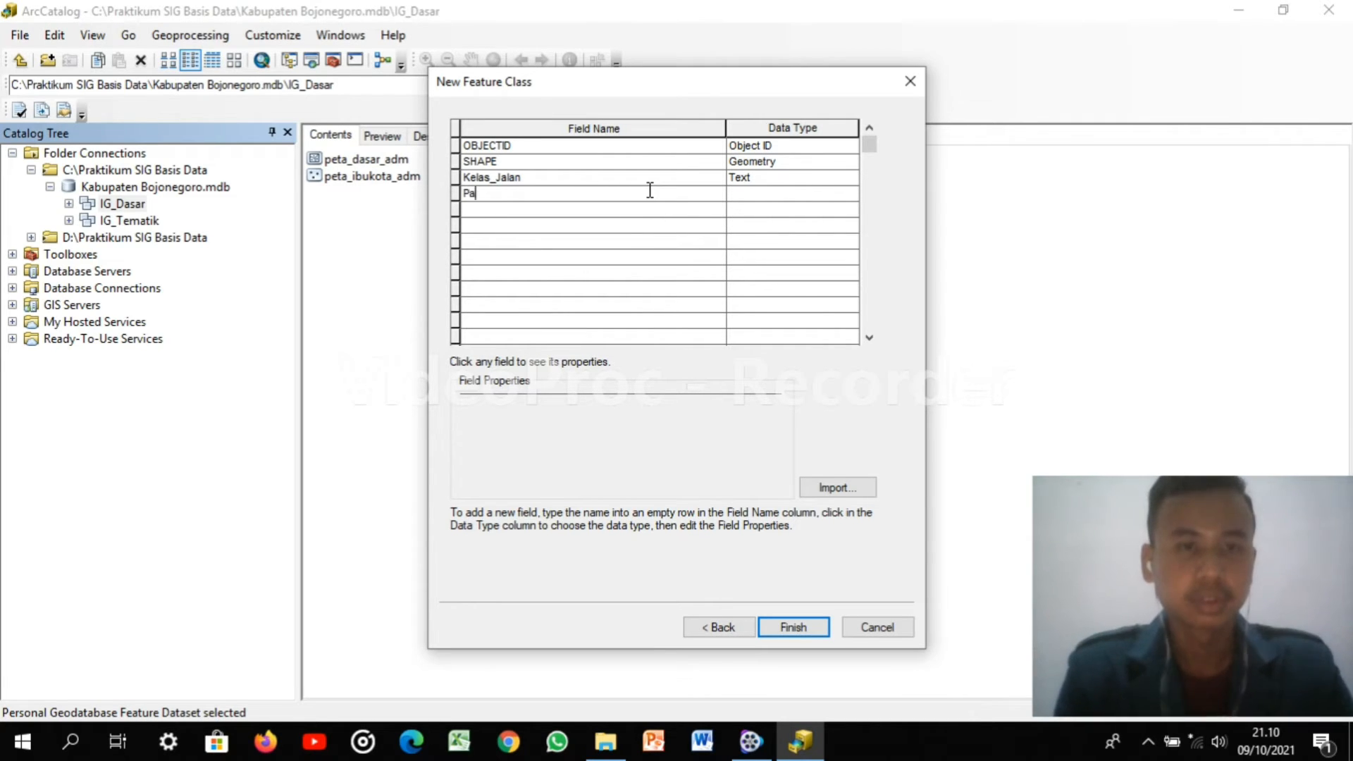
type("njang_Jalan")
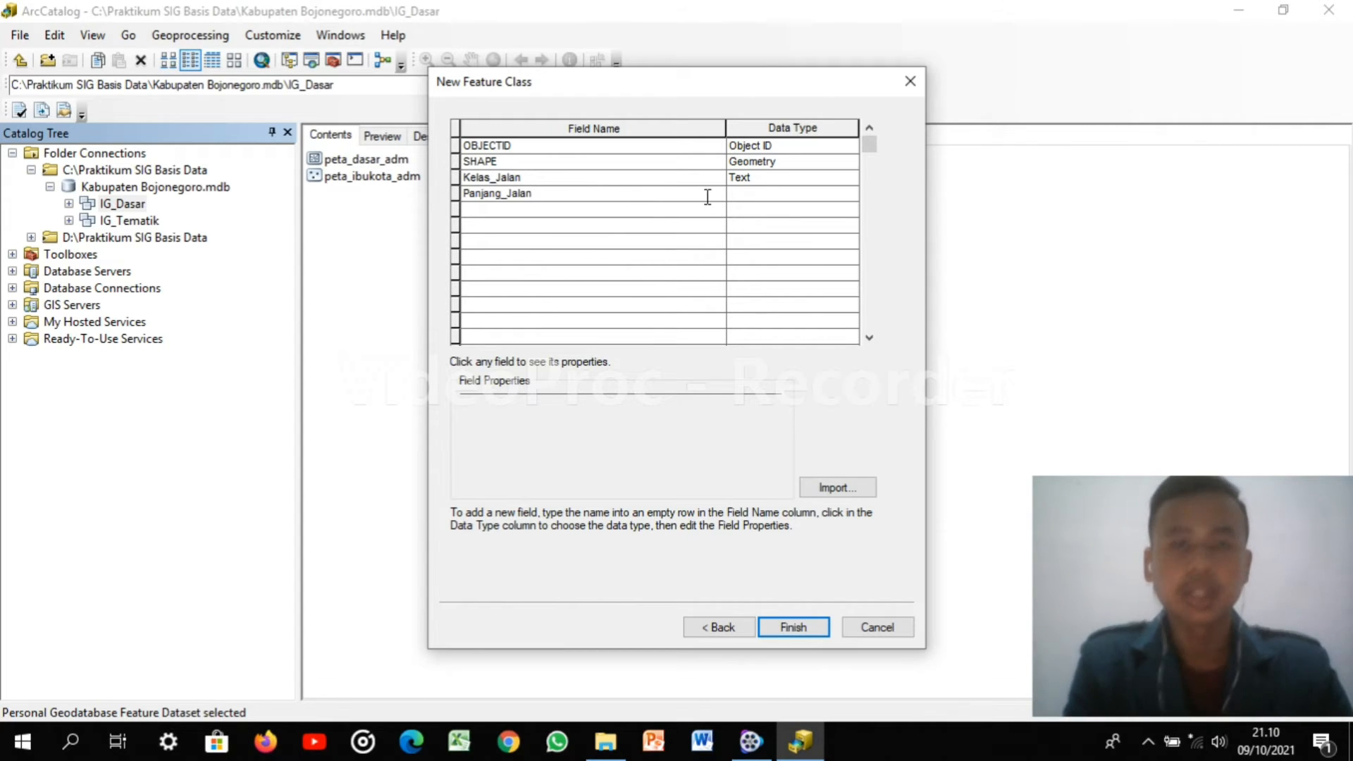
left_click(778, 193)
left_click(742, 271)
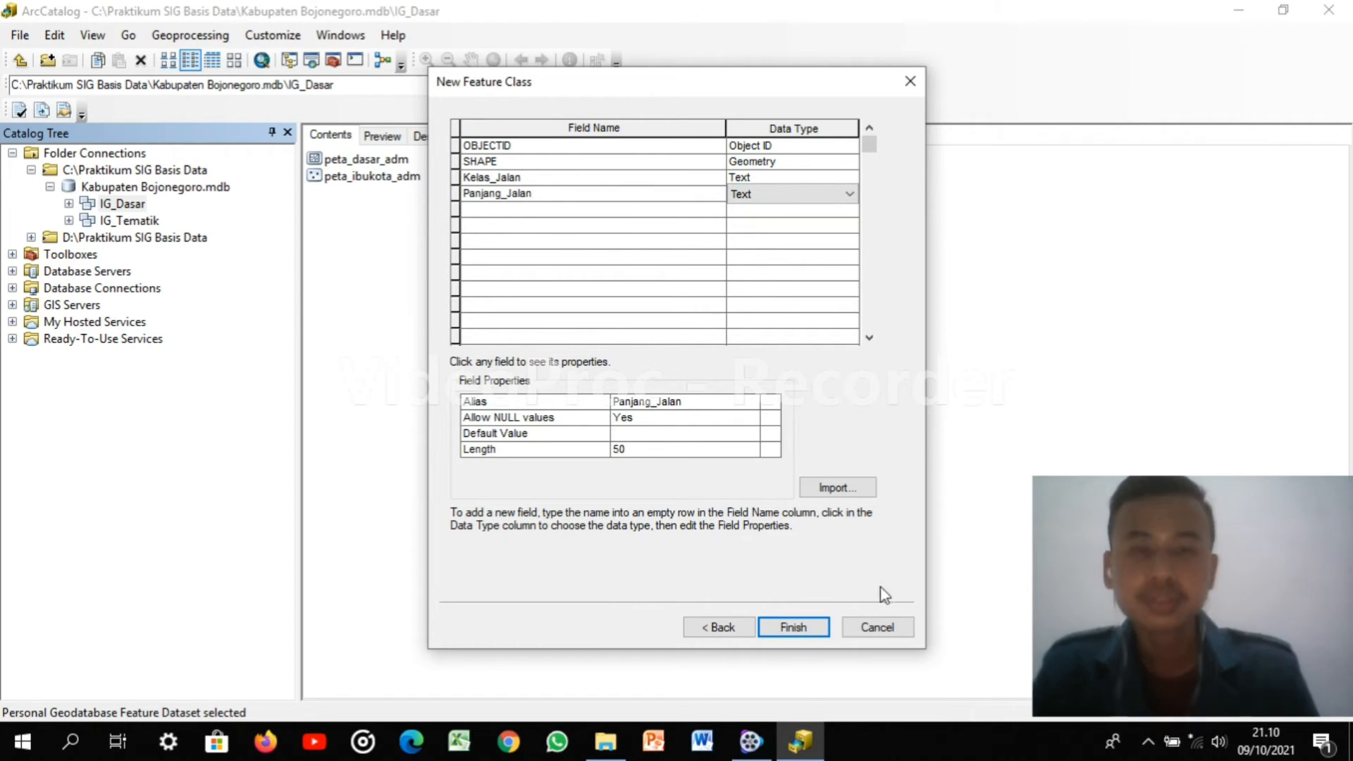
left_click(796, 629)
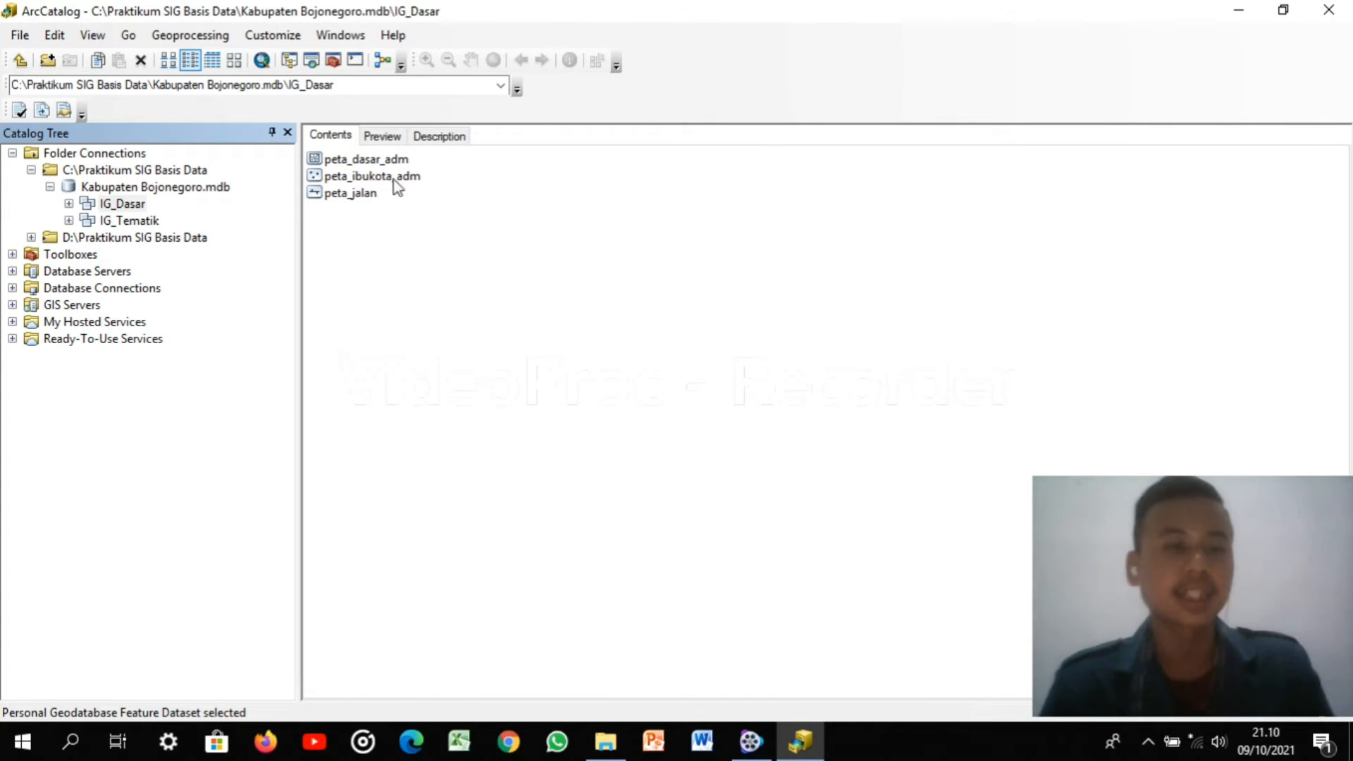
Start another new feature class in the IG_Dasar feature dataset and name it peta_jaringan_sungai
right_click(130, 204)
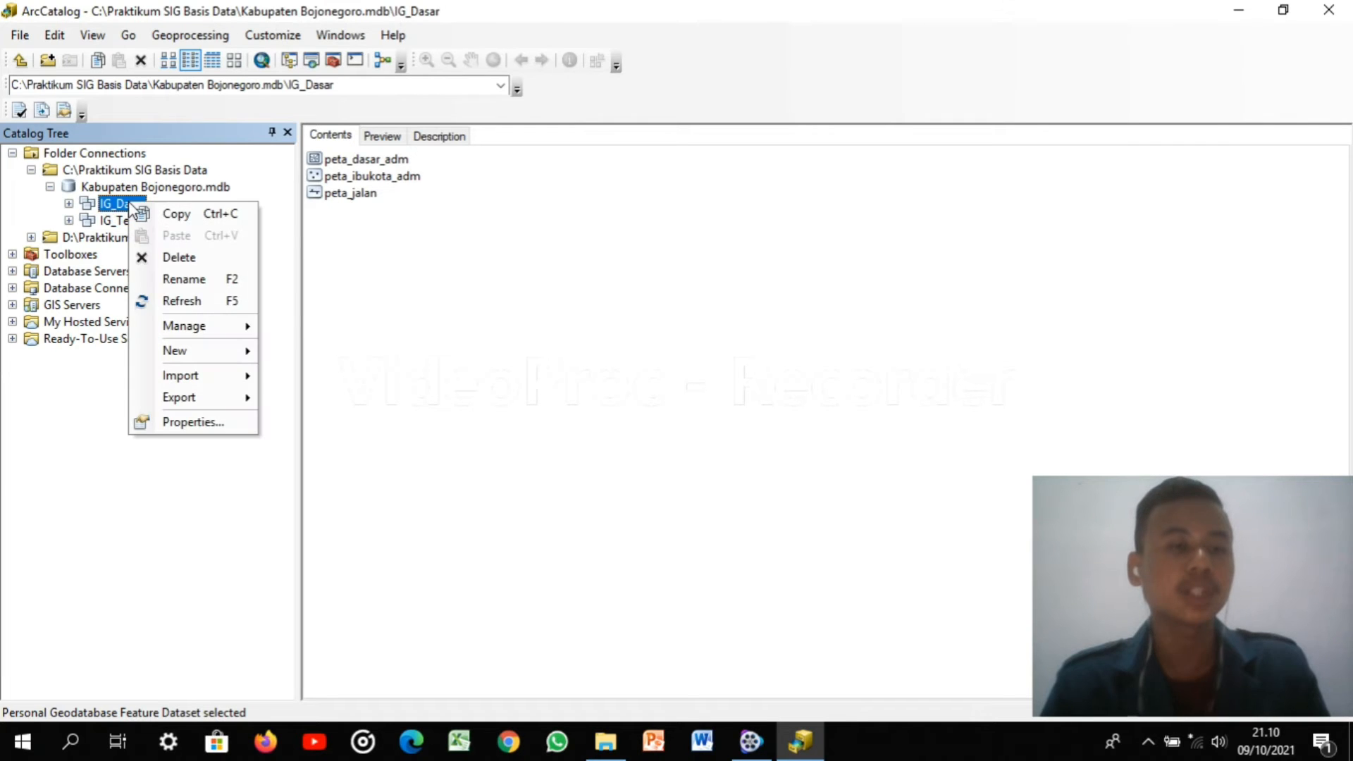
mouse_move(180, 351)
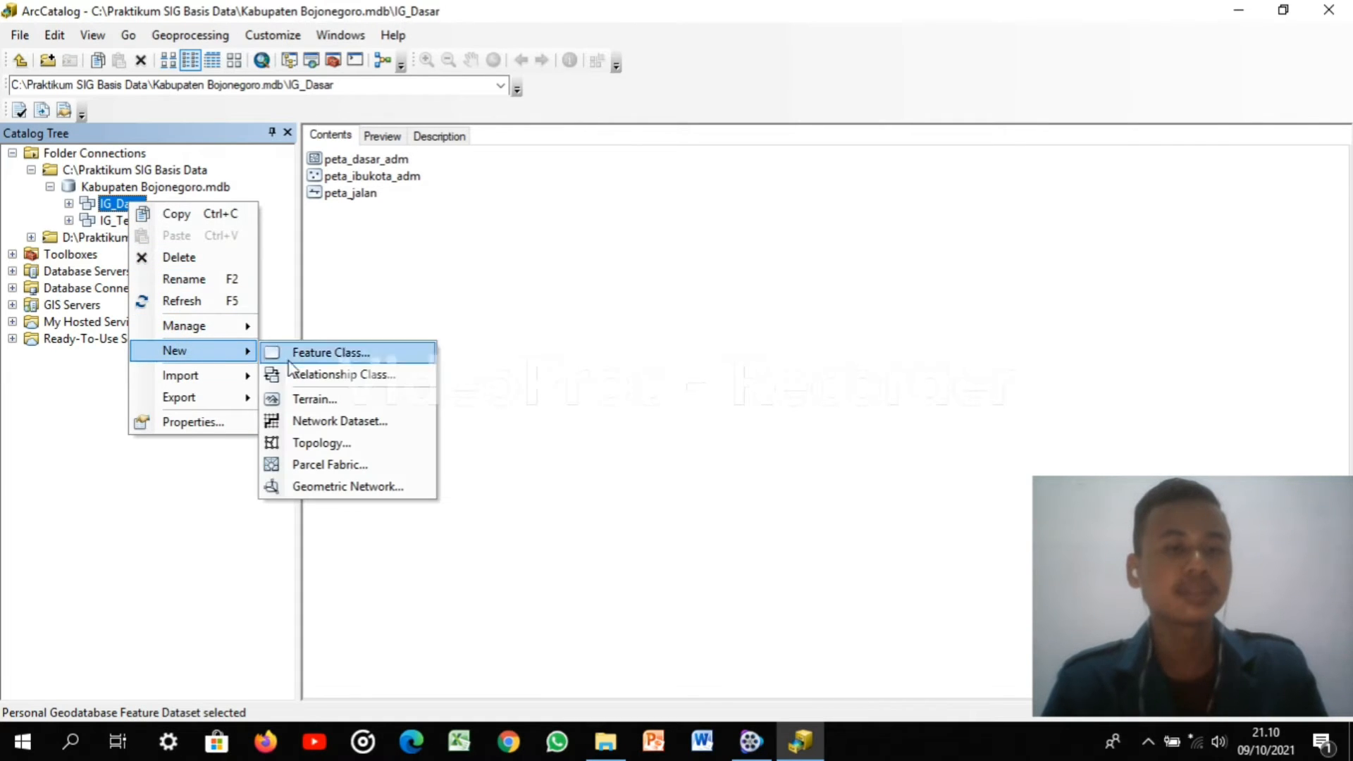
left_click(329, 354)
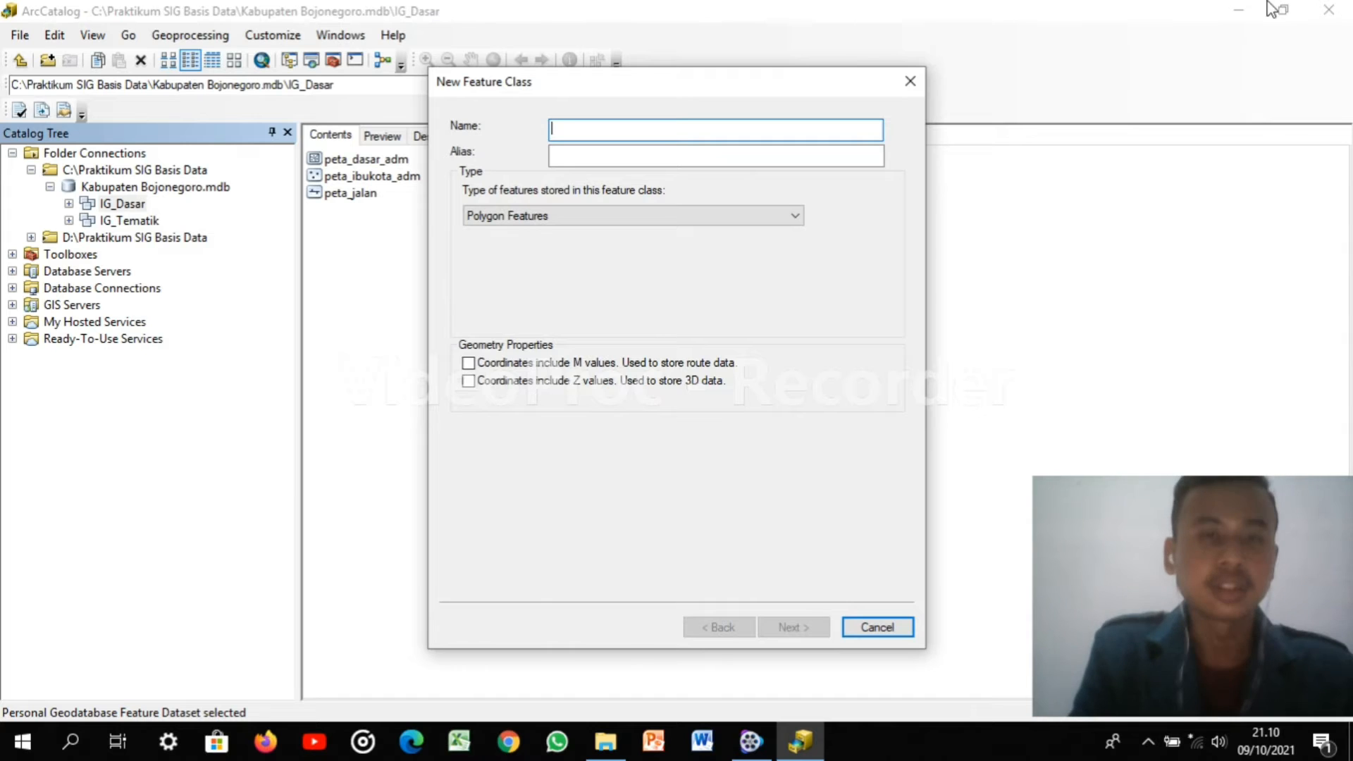
type("pet")
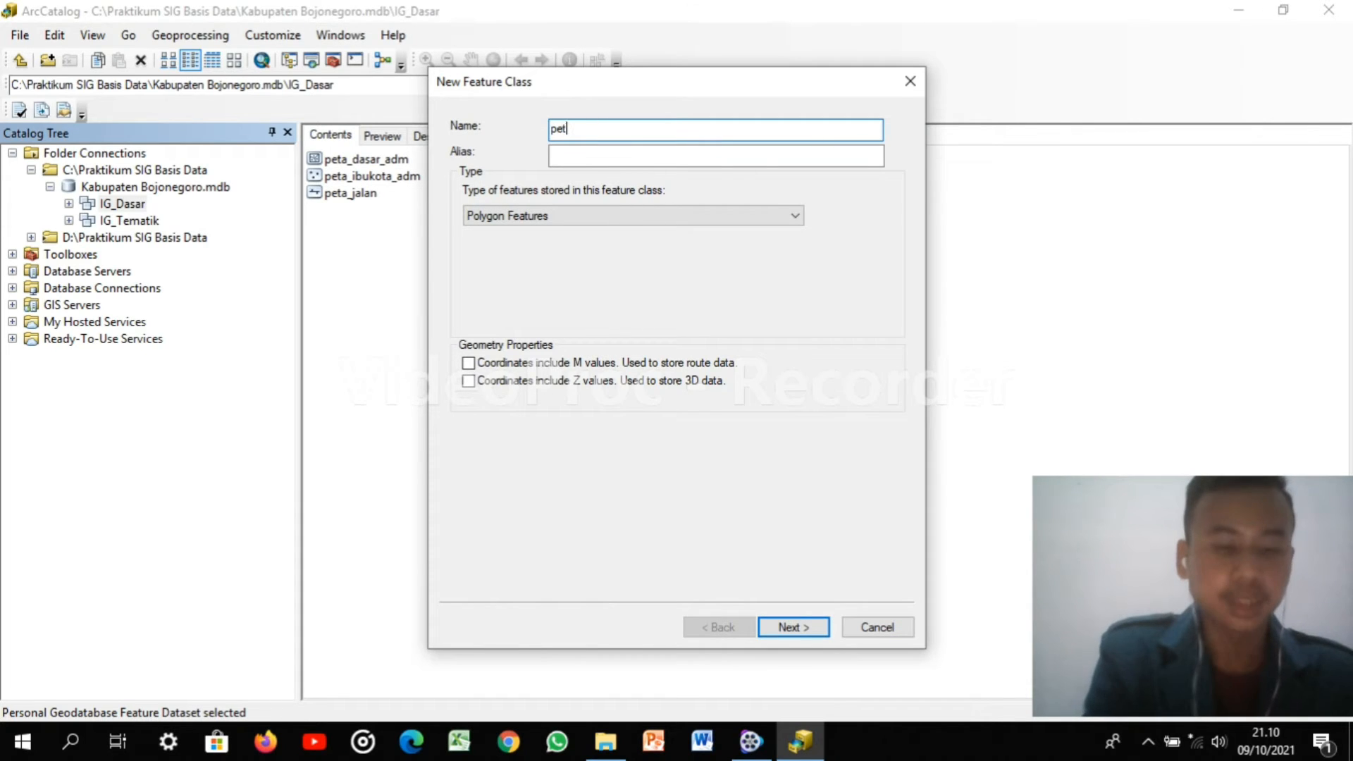
type("a_")
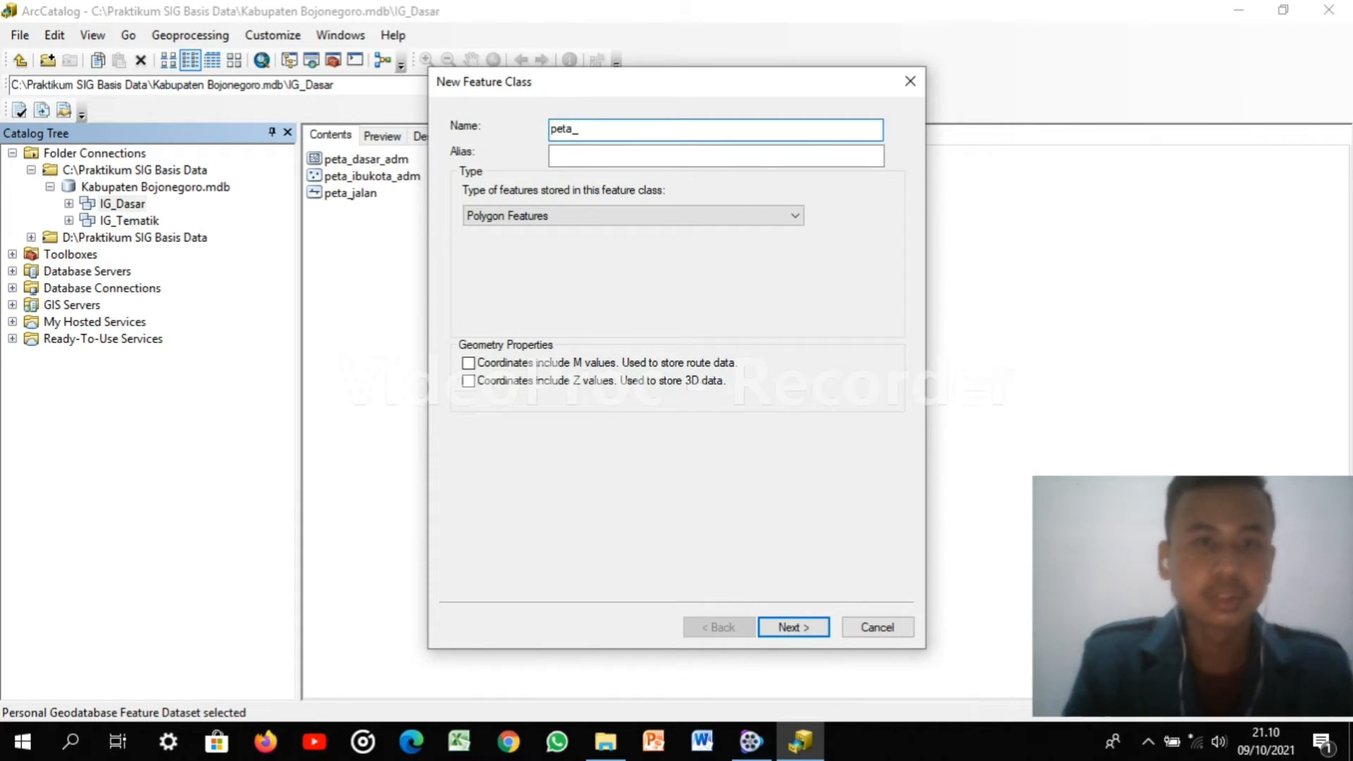
type("jaringan")
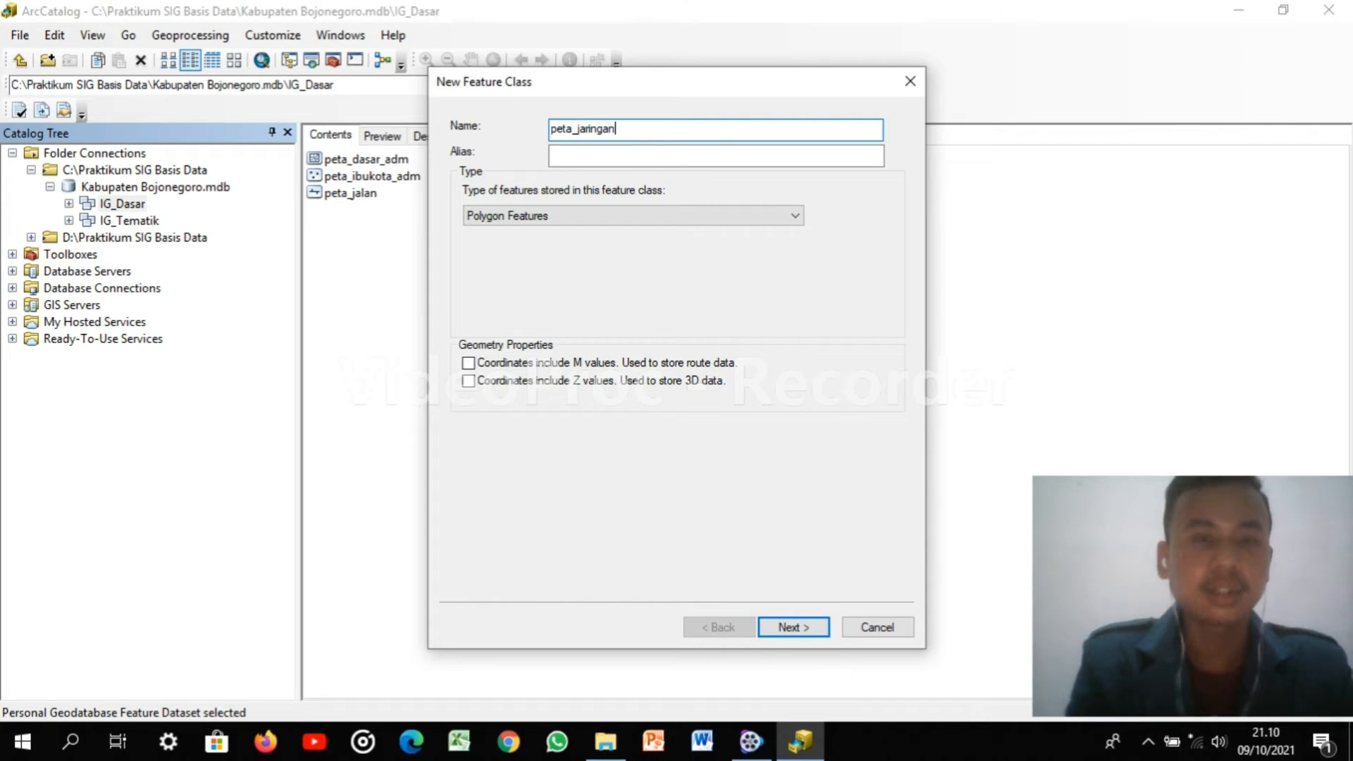
type("_sungai")
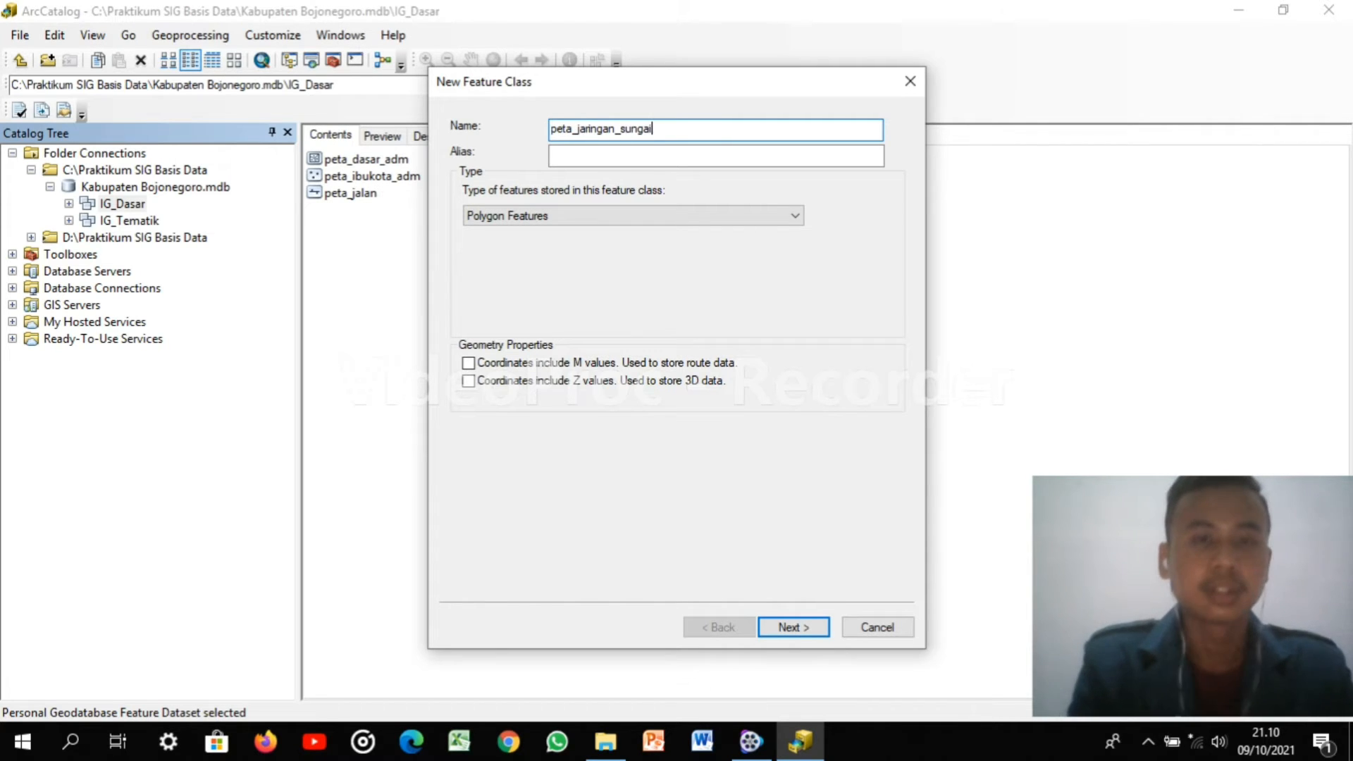
Give peta_jaringan_sungai the alias Jaringan Sungai, set its type to Line Features, and proceed to its field definitions
left_click(678, 162)
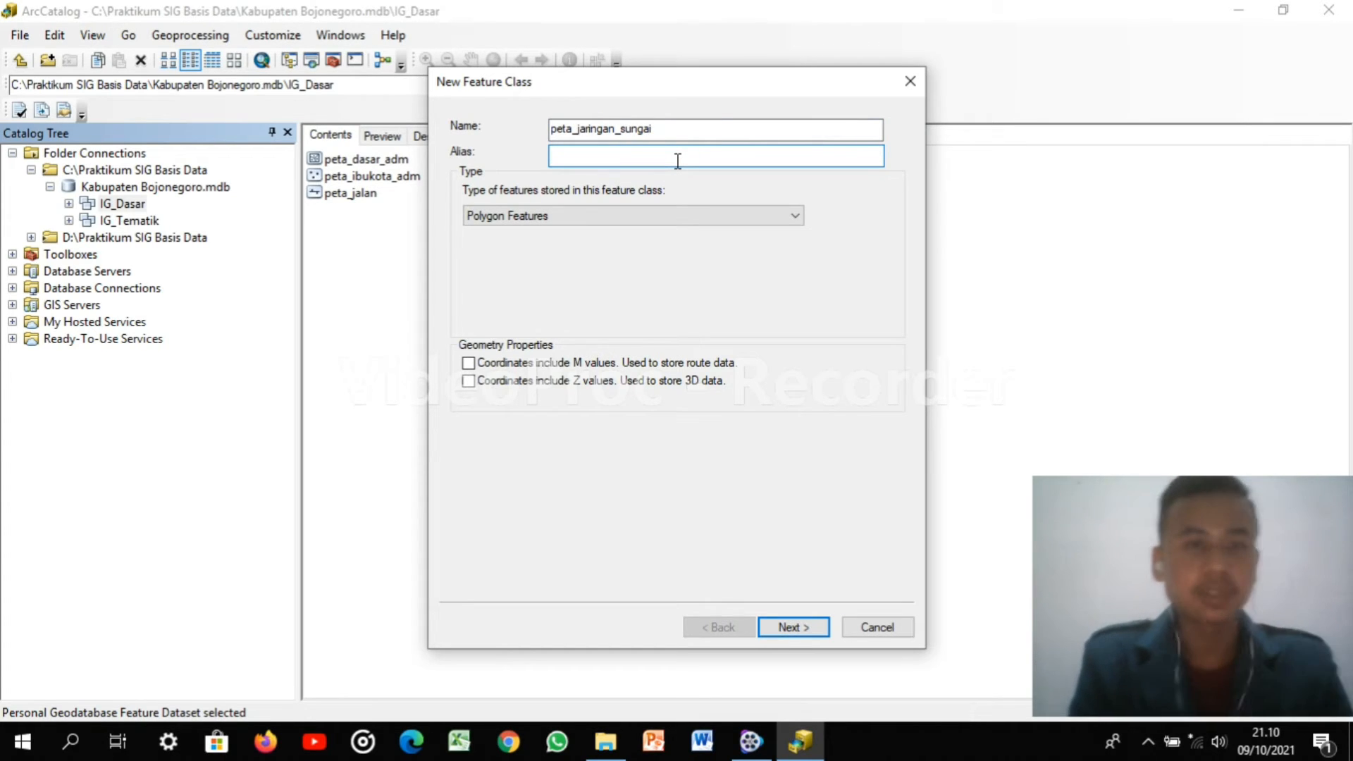
type("Jar")
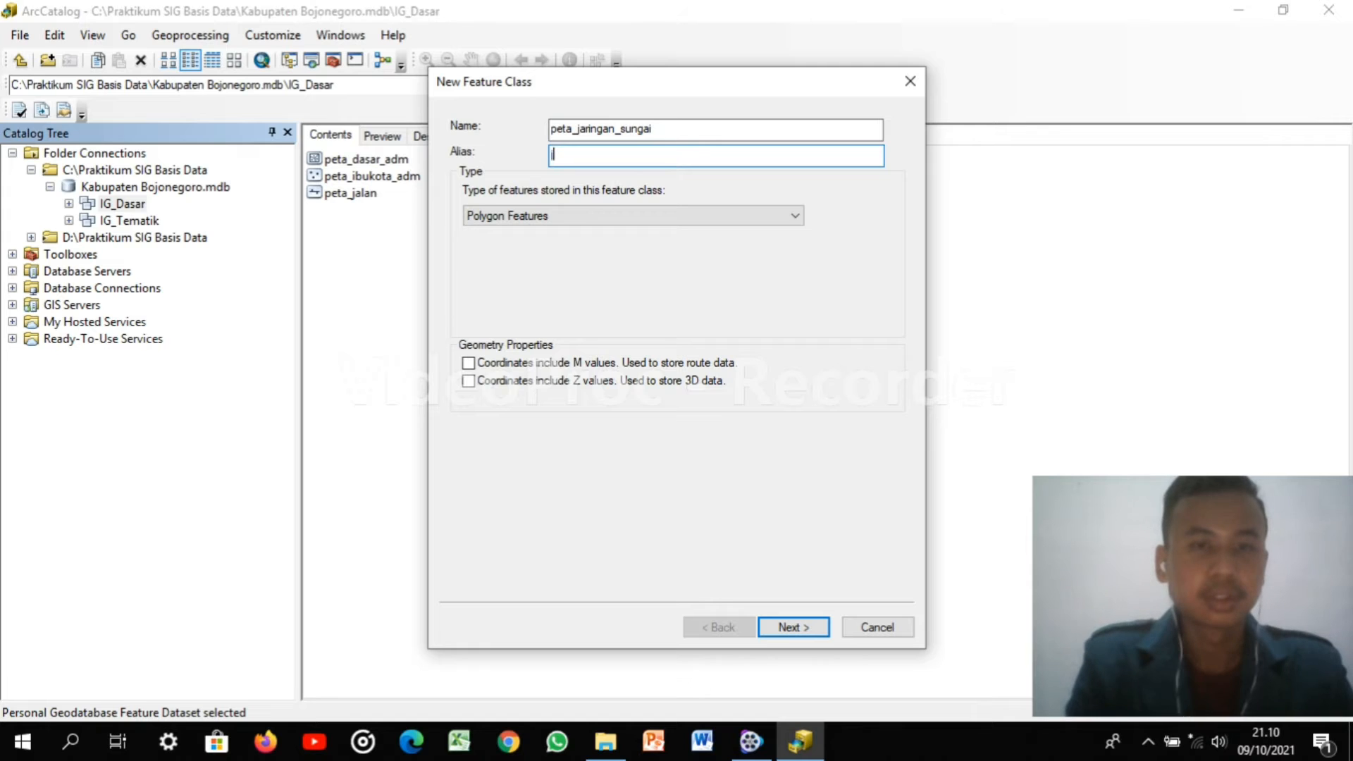
type("ing")
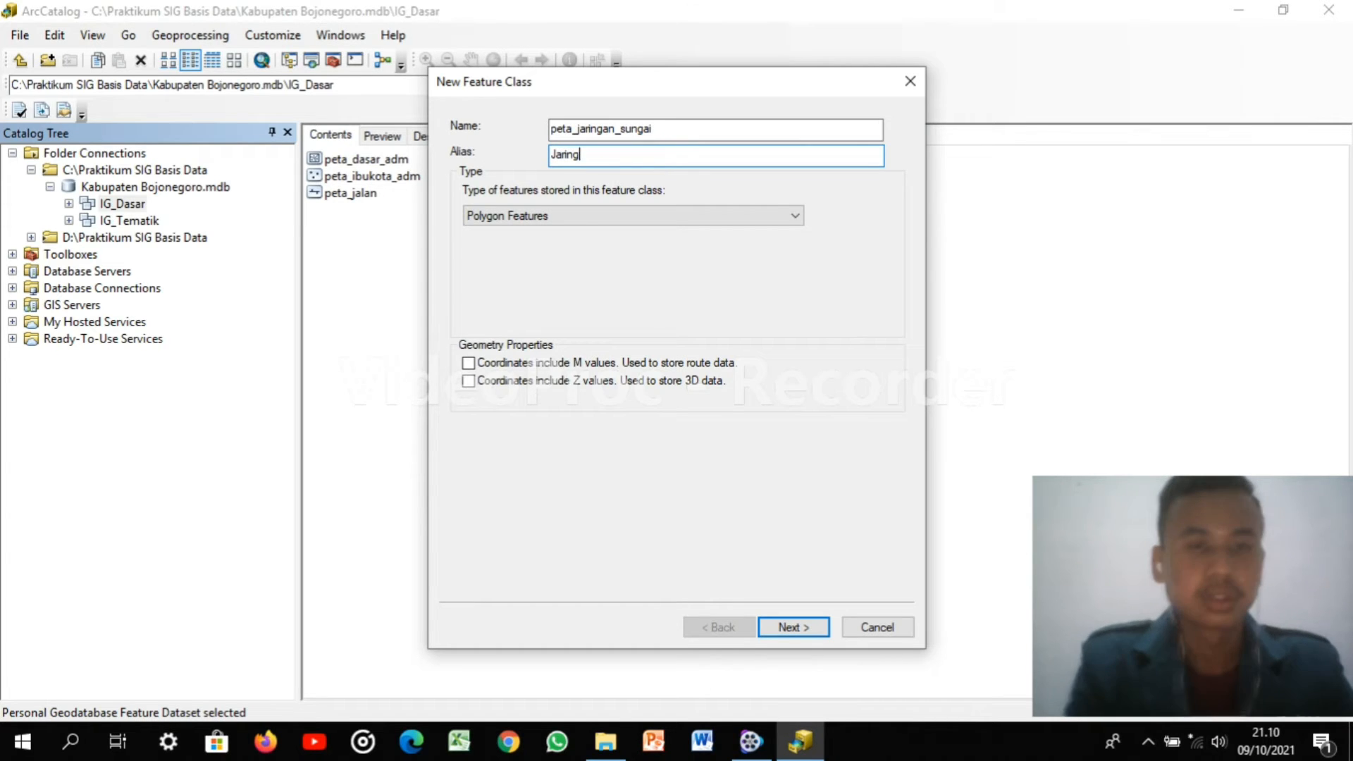
type("an Sungai")
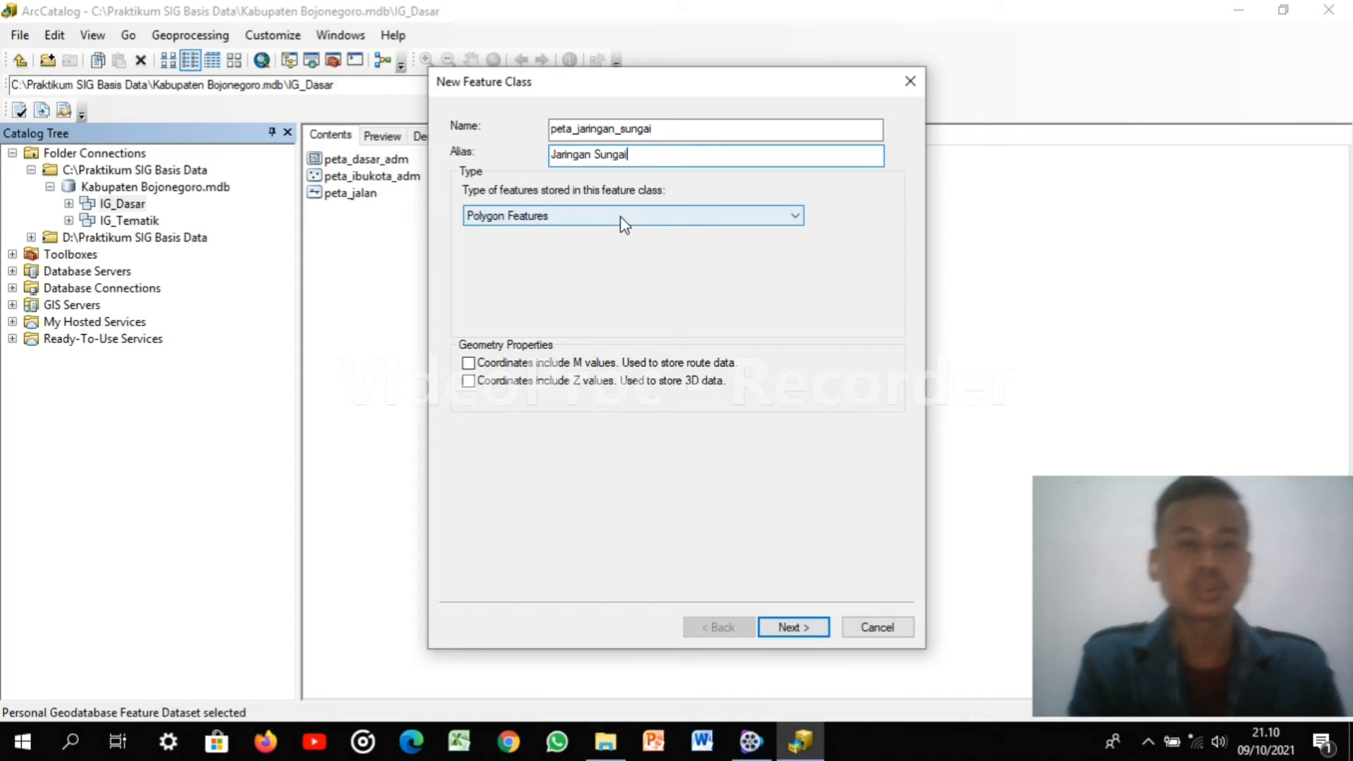
key("Tab")
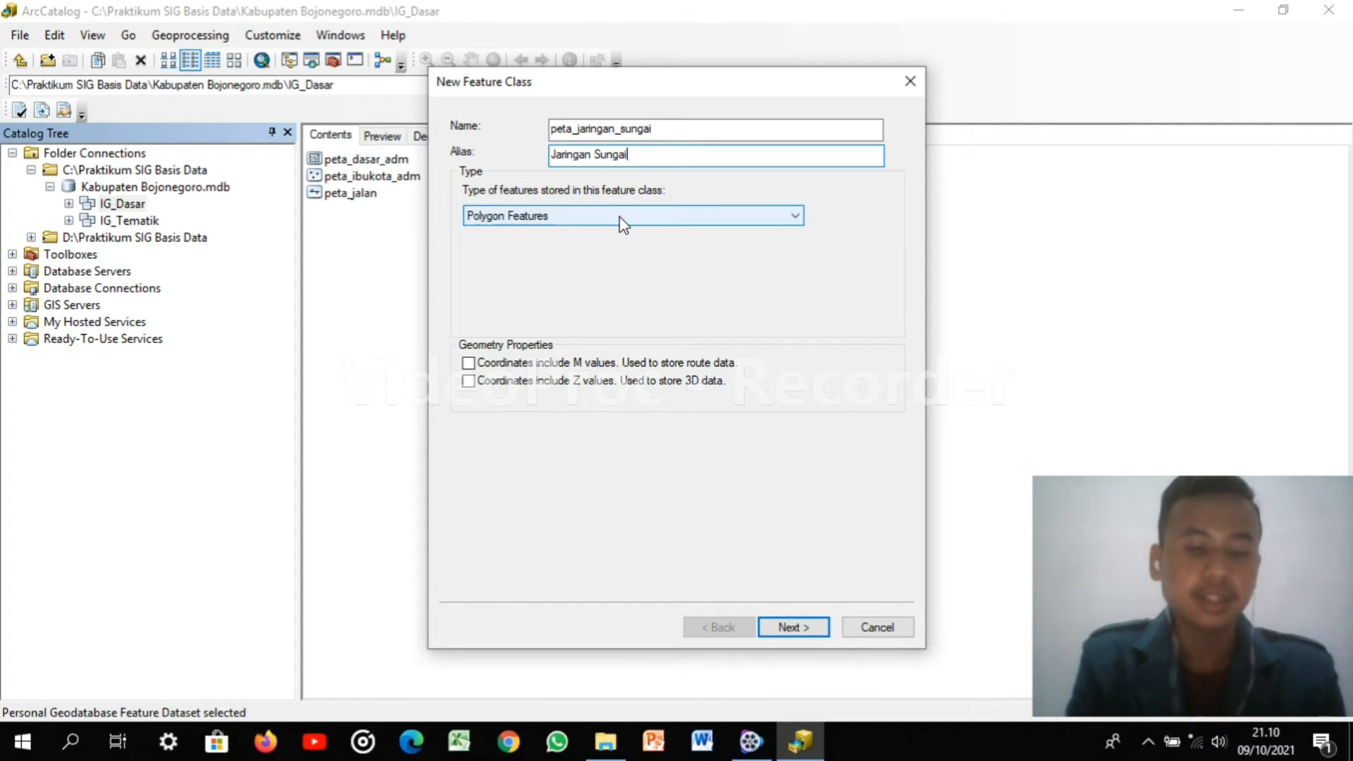
left_click(664, 217)
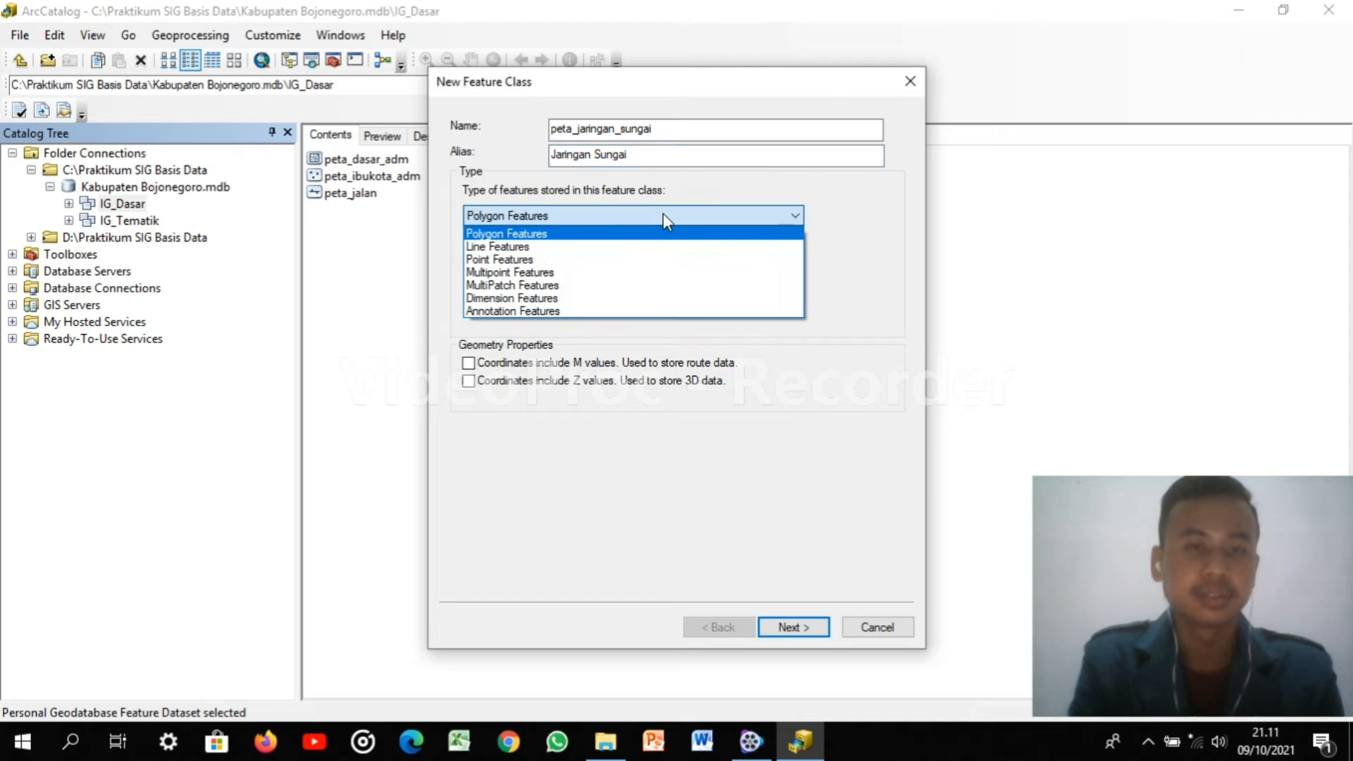
left_click(546, 247)
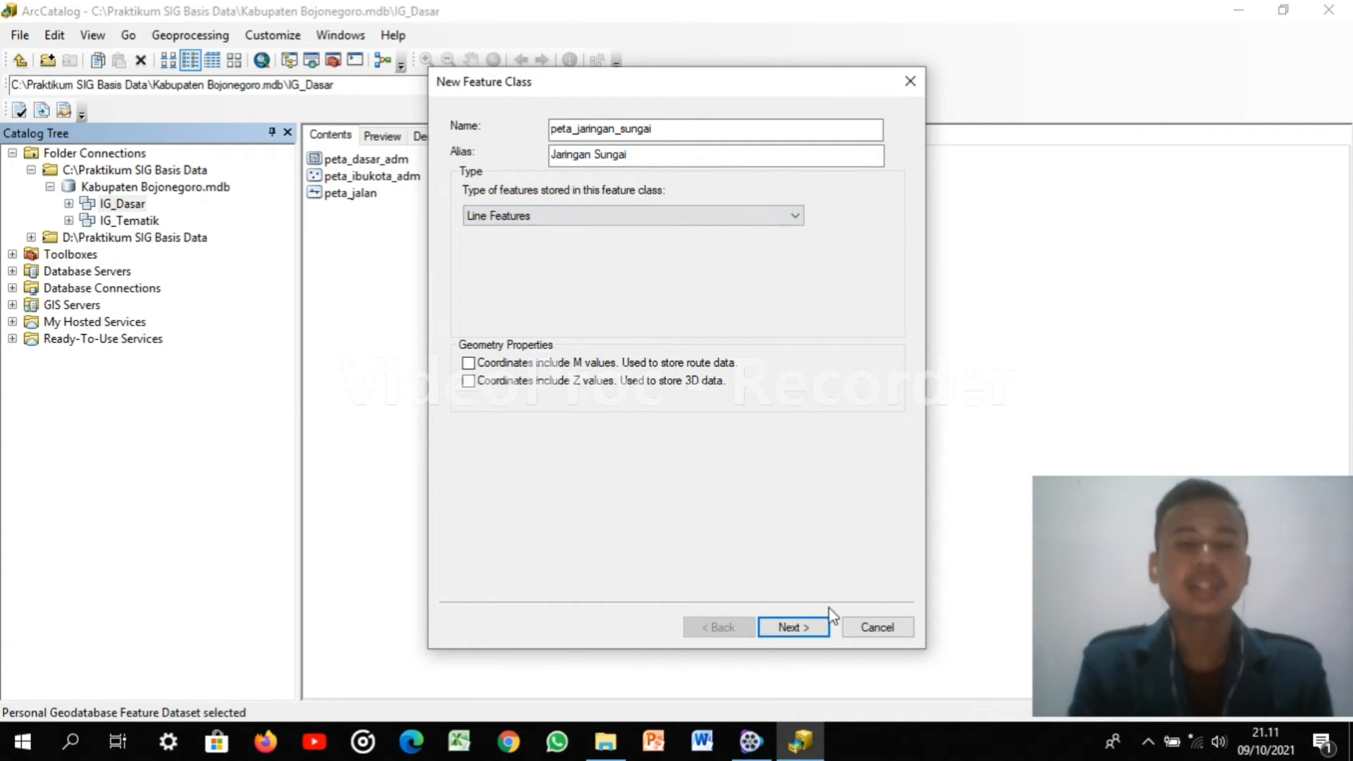
left_click(795, 626)
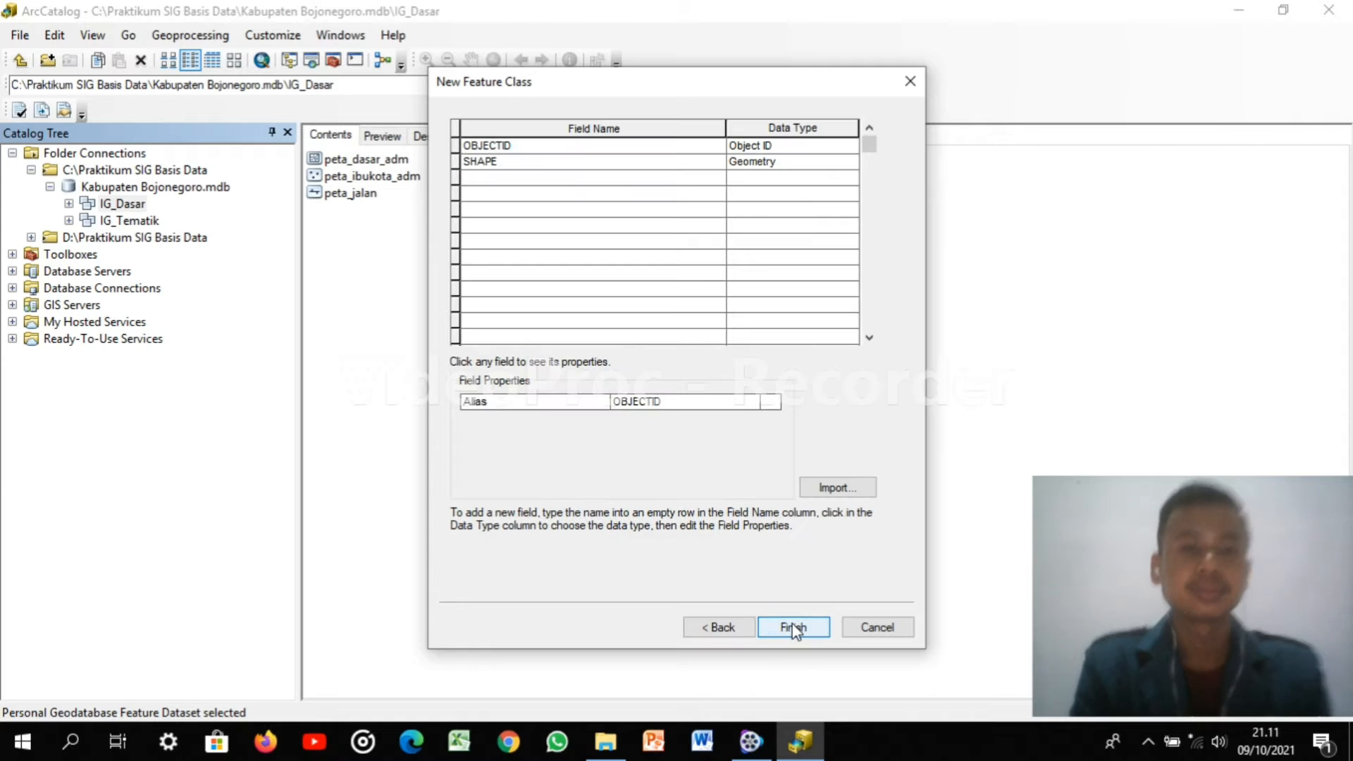
Add a Nama_Sungai field of type Text to peta_jaringan_sungai and finish creating the feature class
left_click(487, 180)
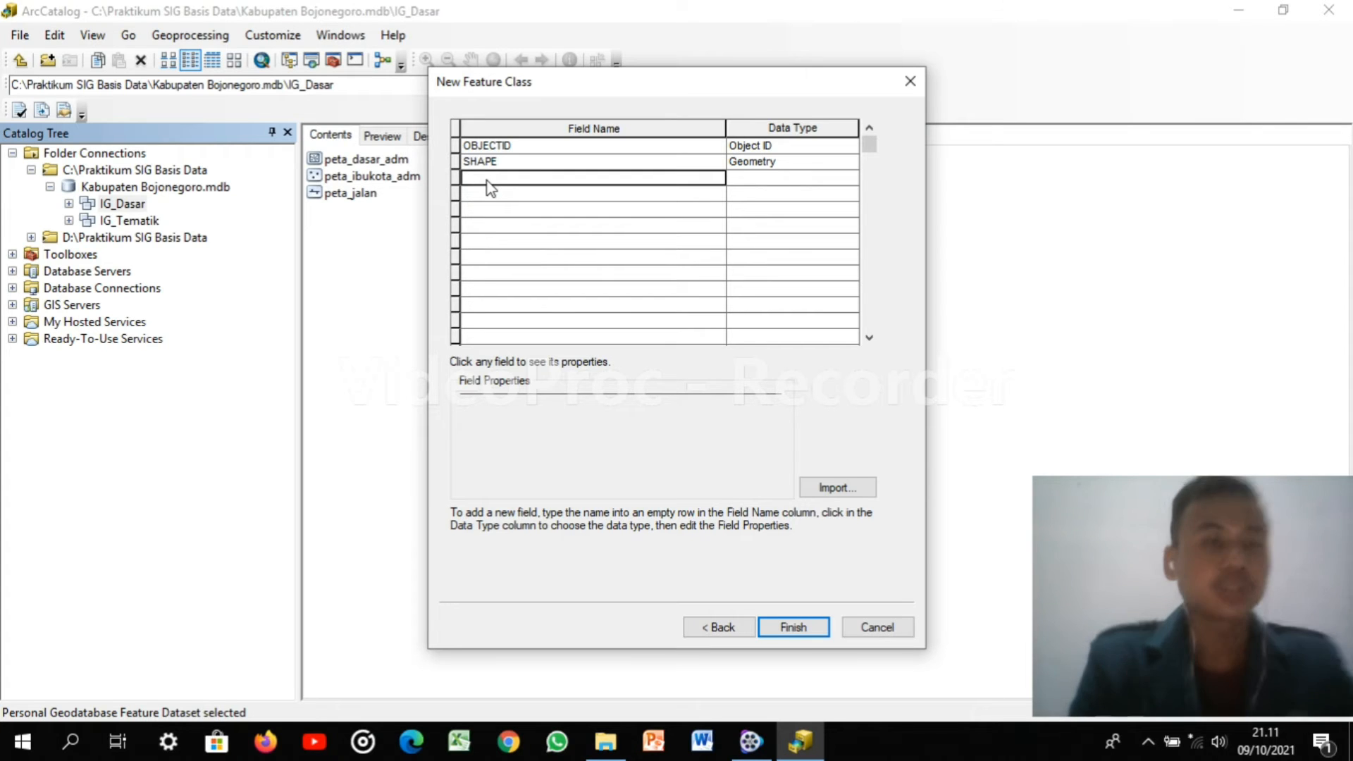
type("Nama")
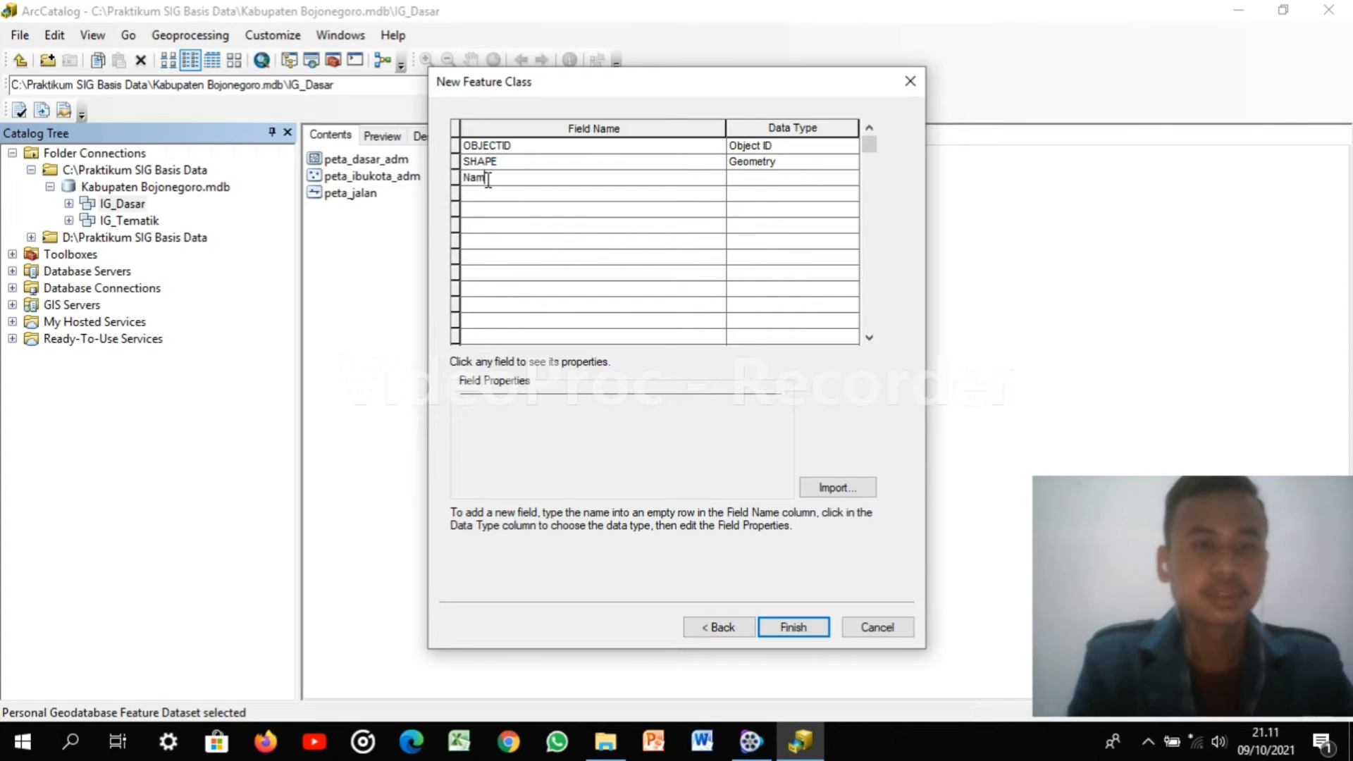
type("_")
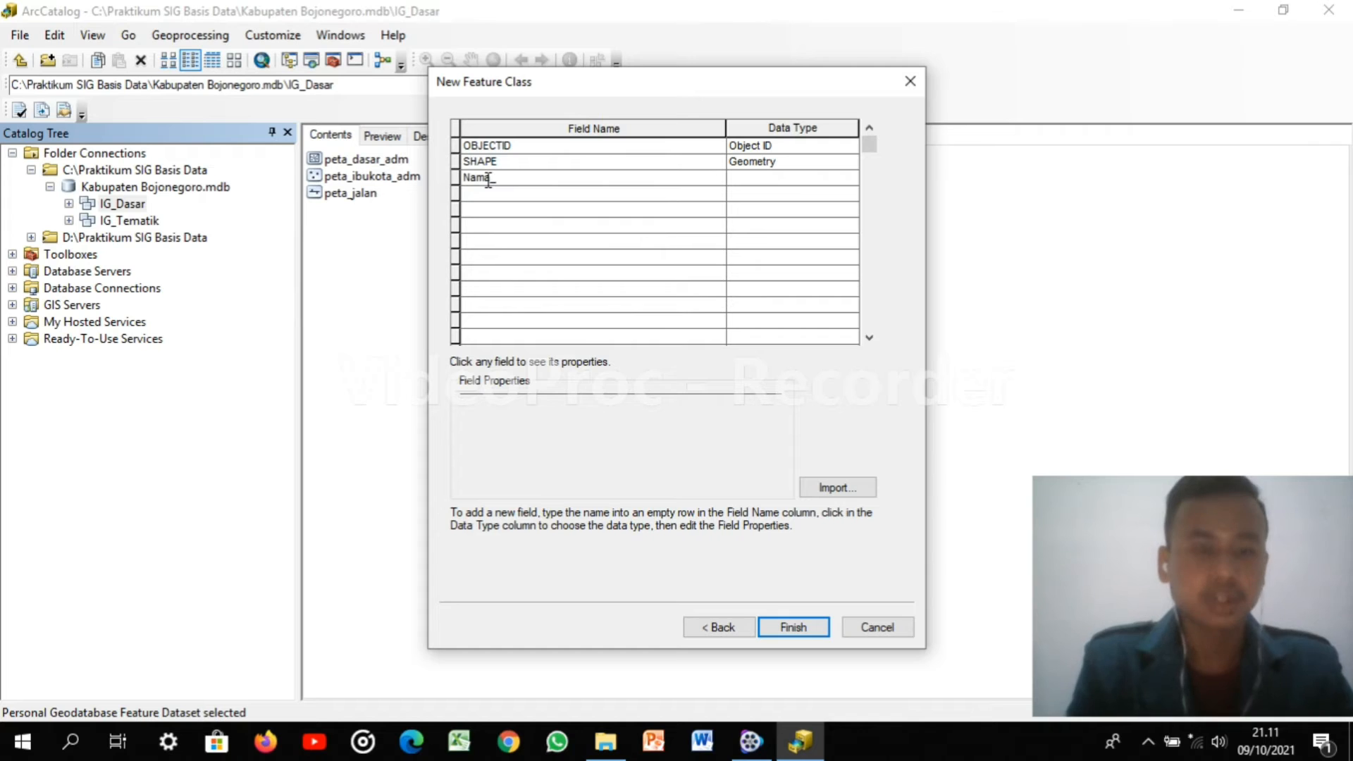
type("Sungai")
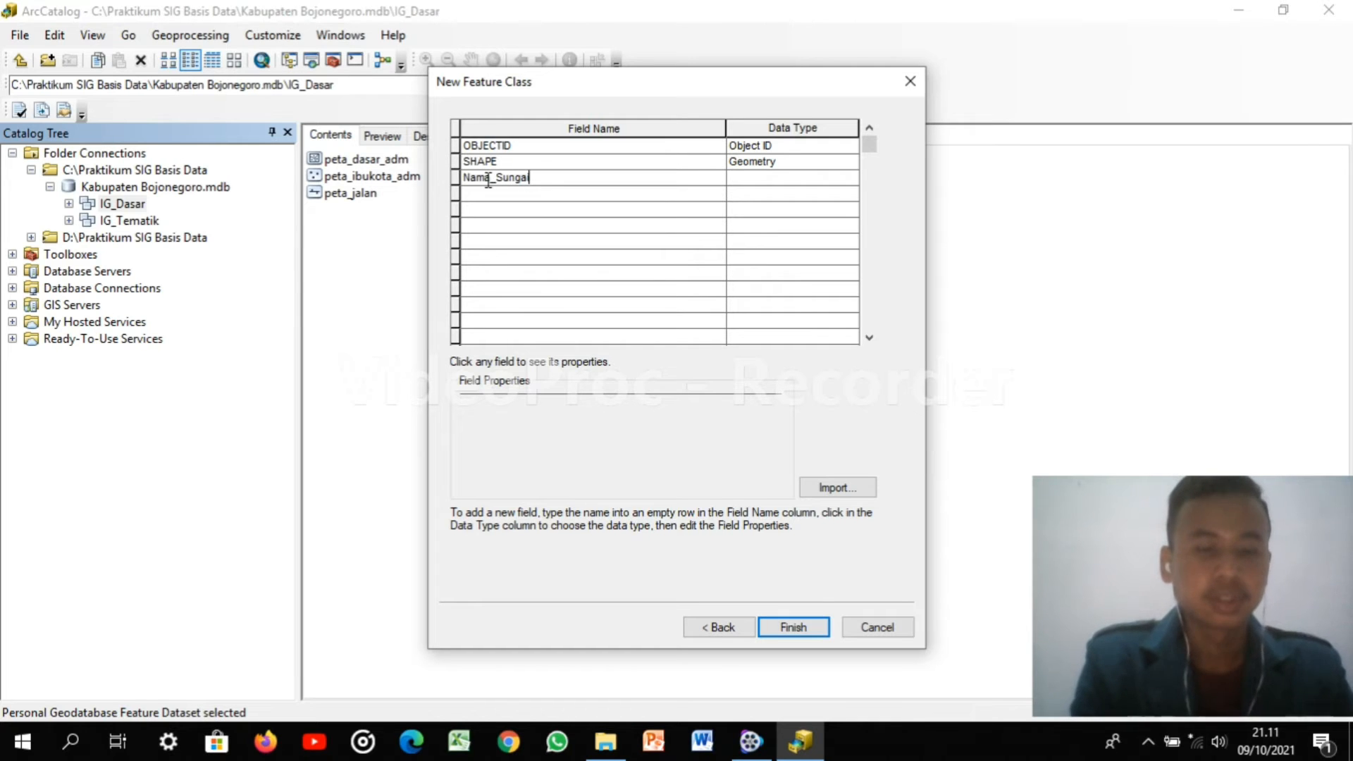
left_click(776, 180)
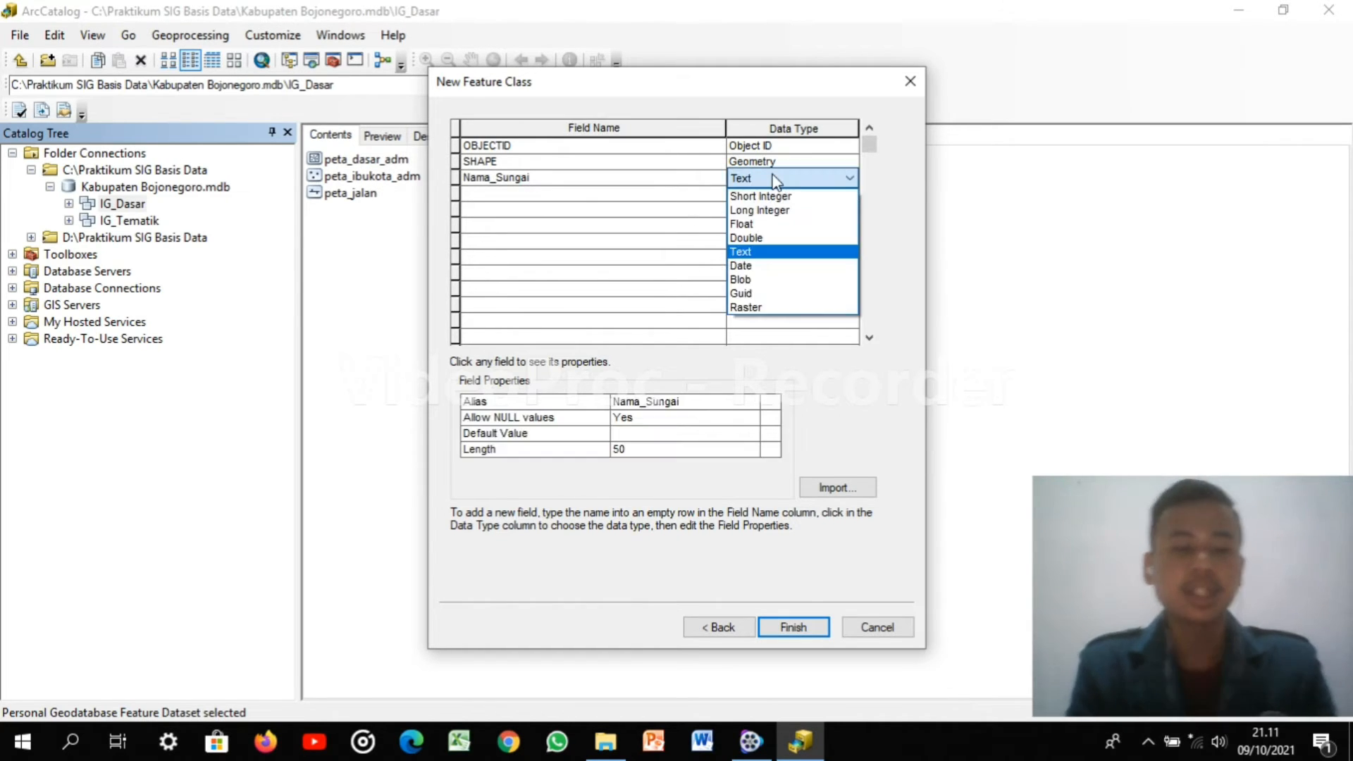
left_click(760, 253)
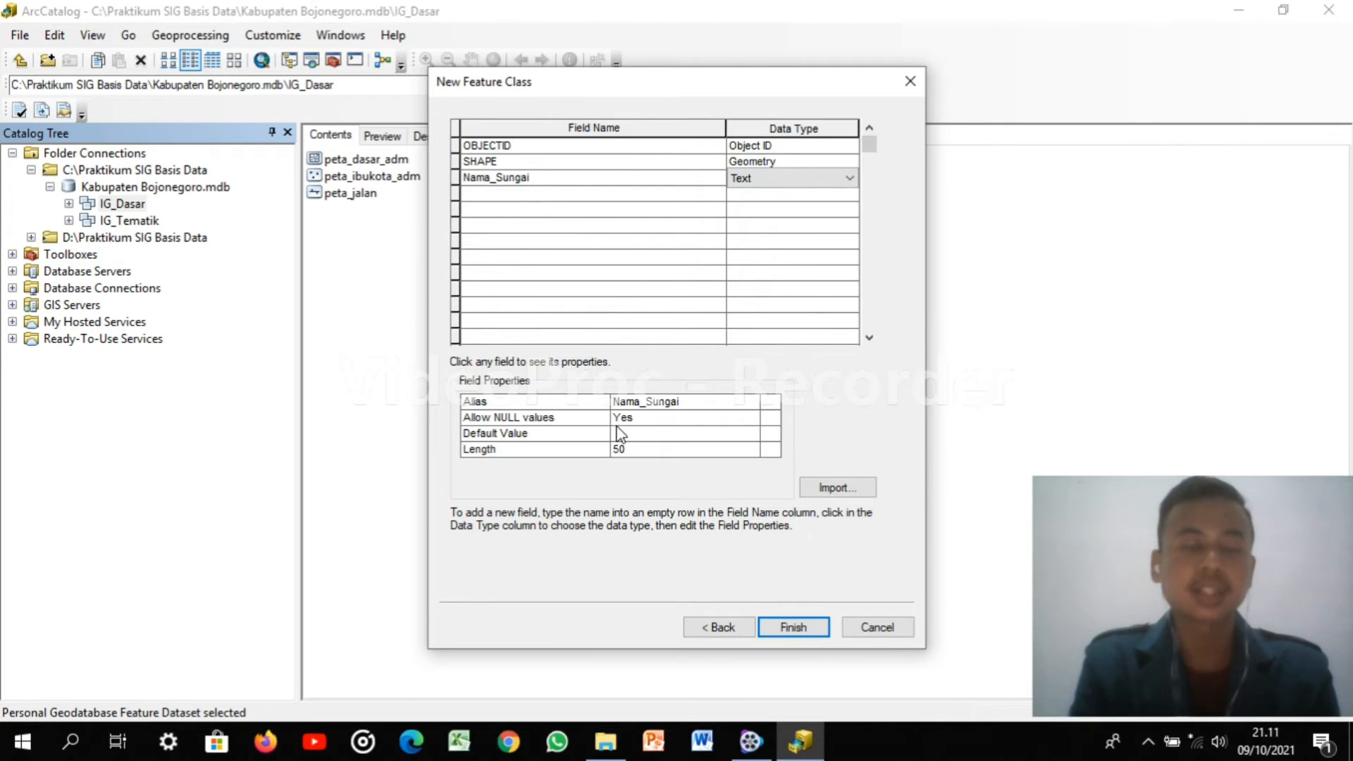
left_click(796, 630)
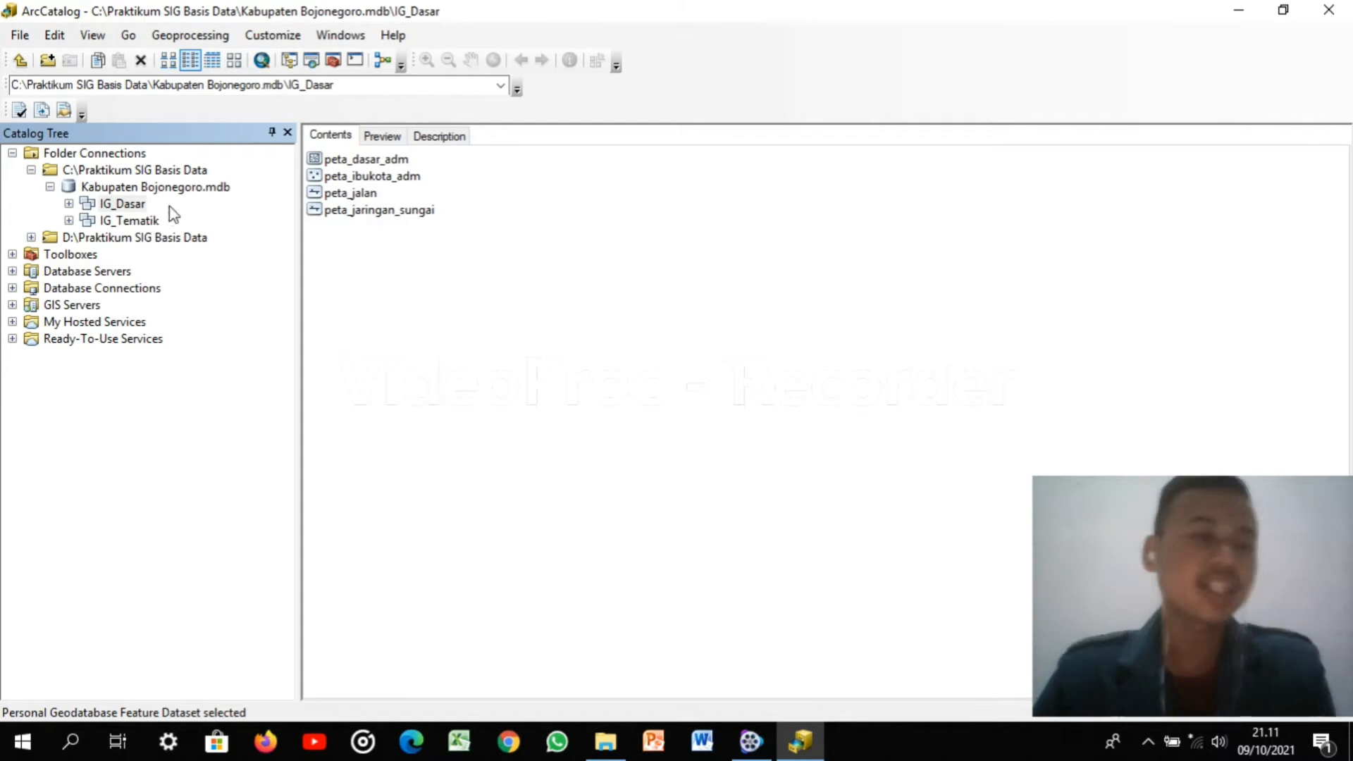
Start a new feature class in the IG_Tematik feature dataset and name it peta_hujan
left_click(127, 222)
right_click(127, 222)
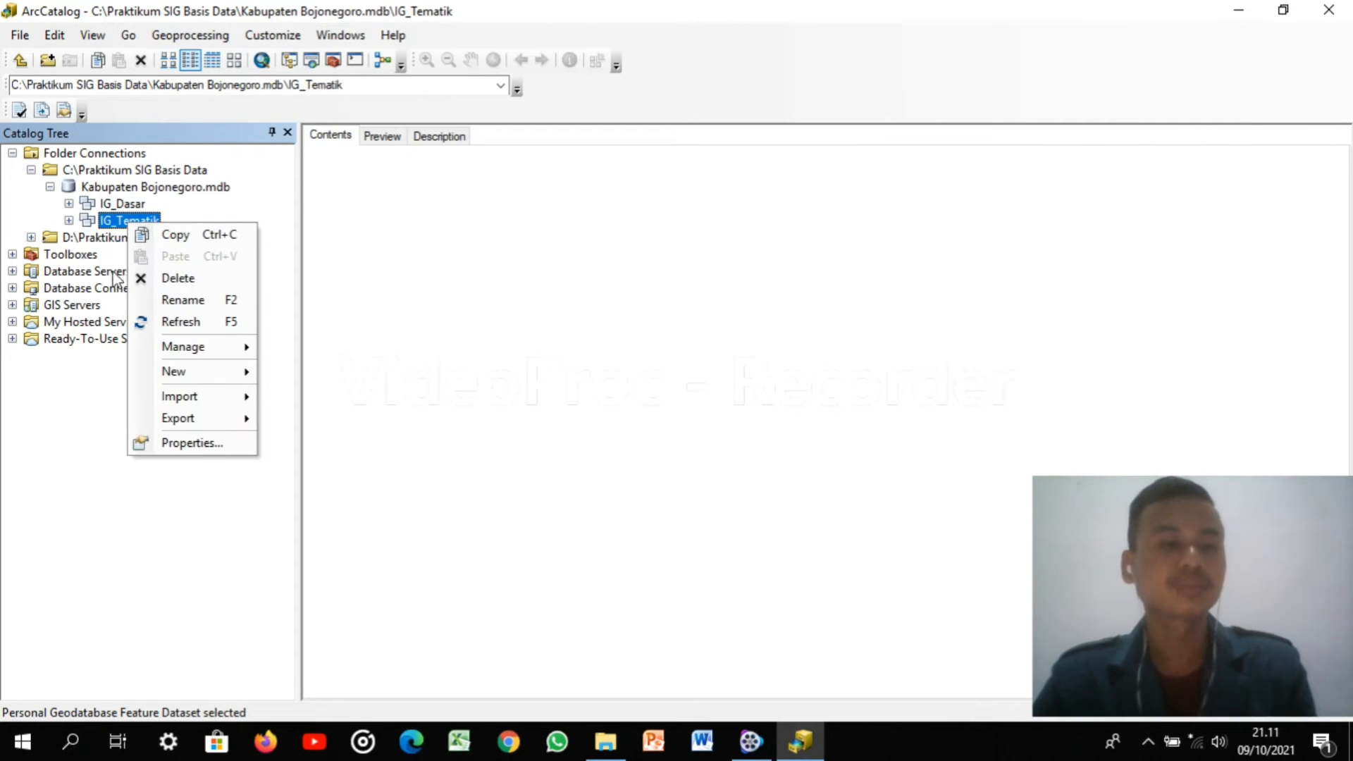
mouse_move(181, 381)
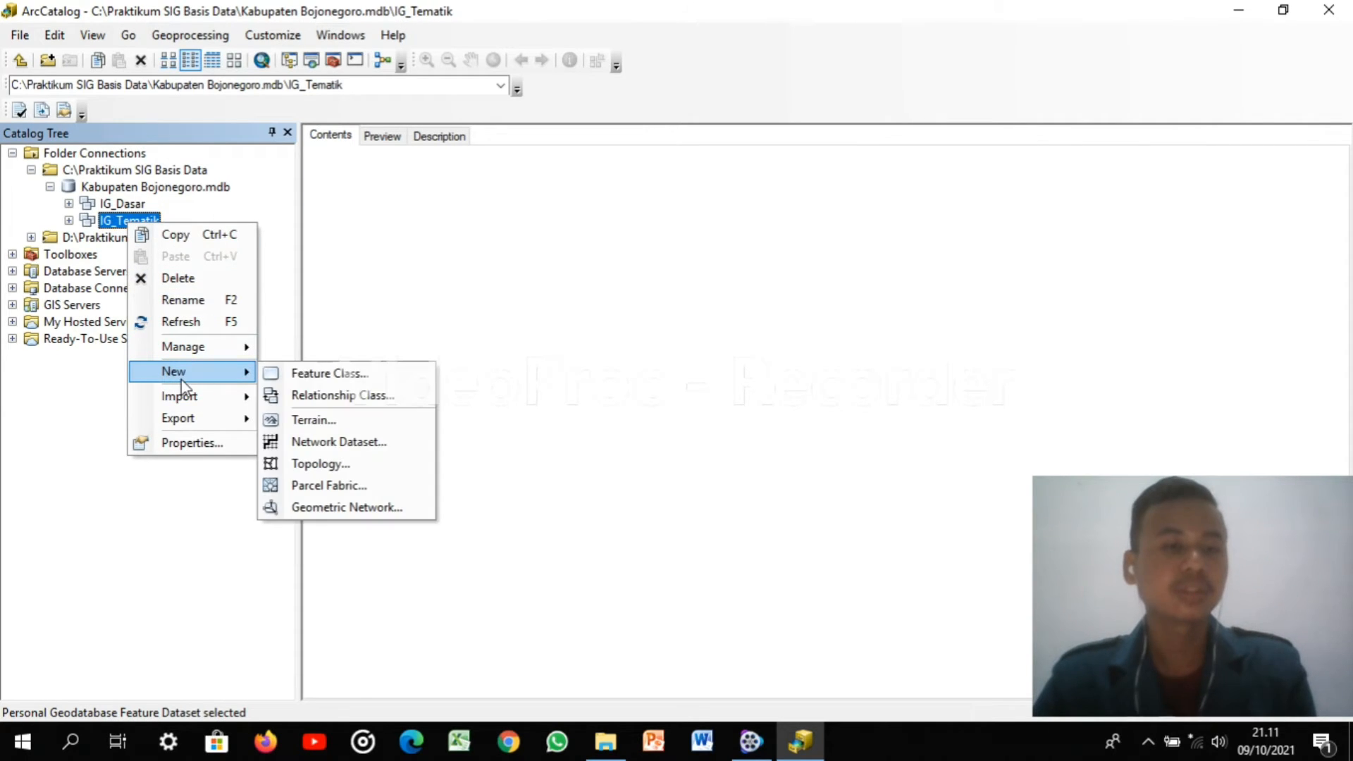
left_click(299, 377)
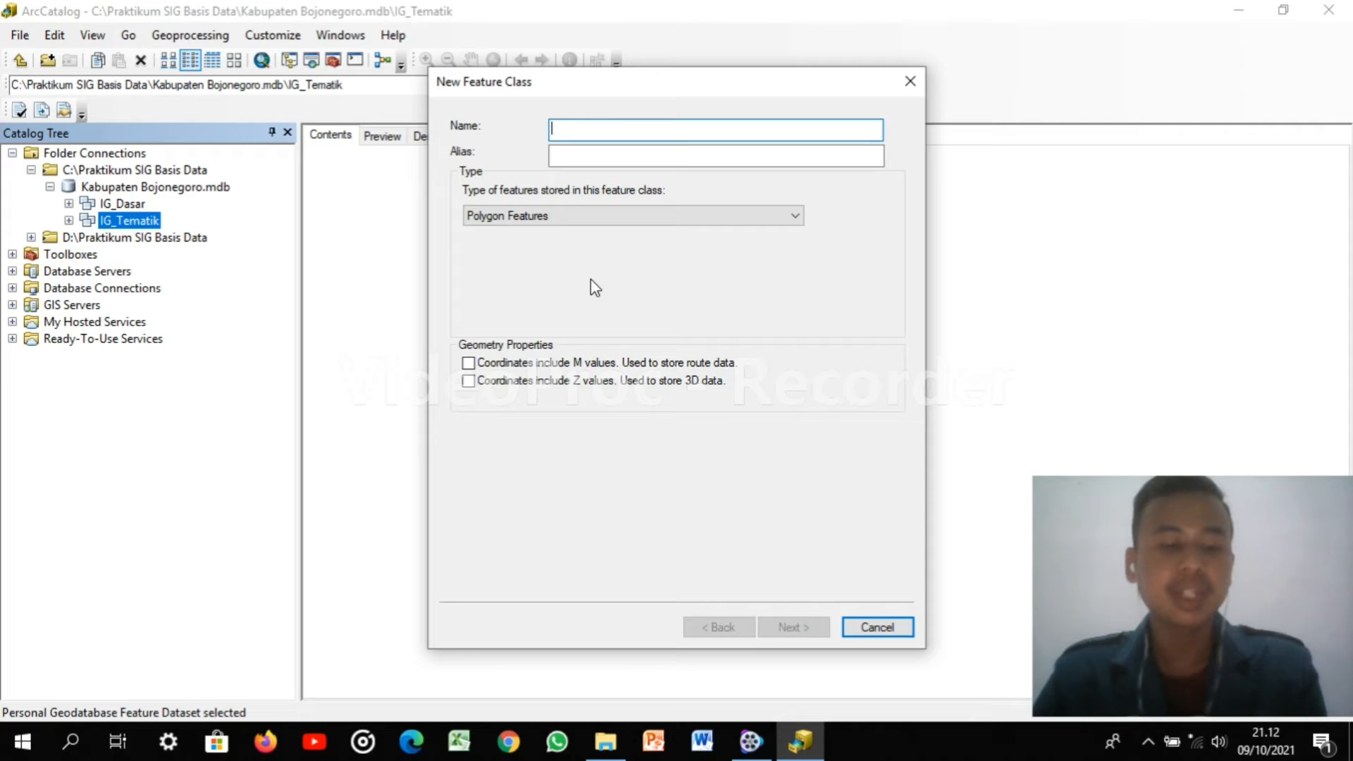
left_click(572, 138)
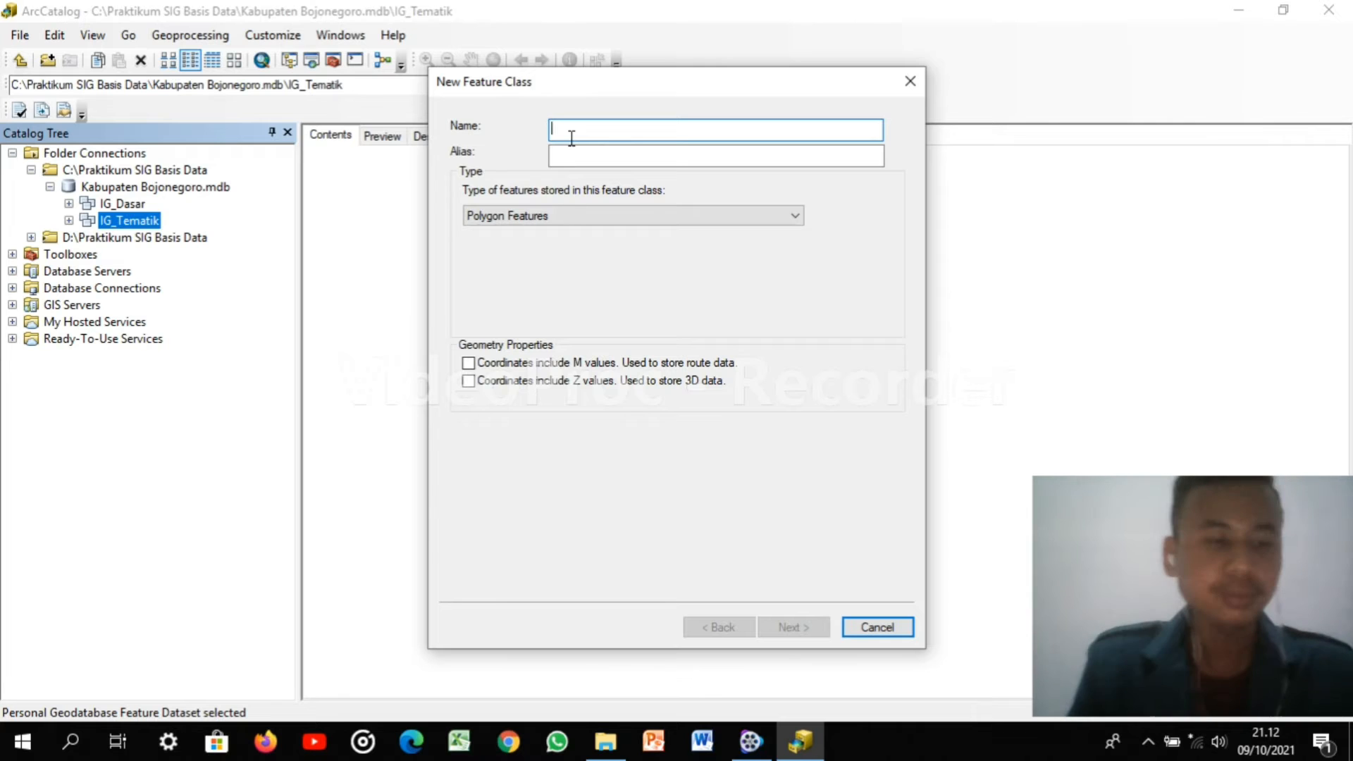
type("p")
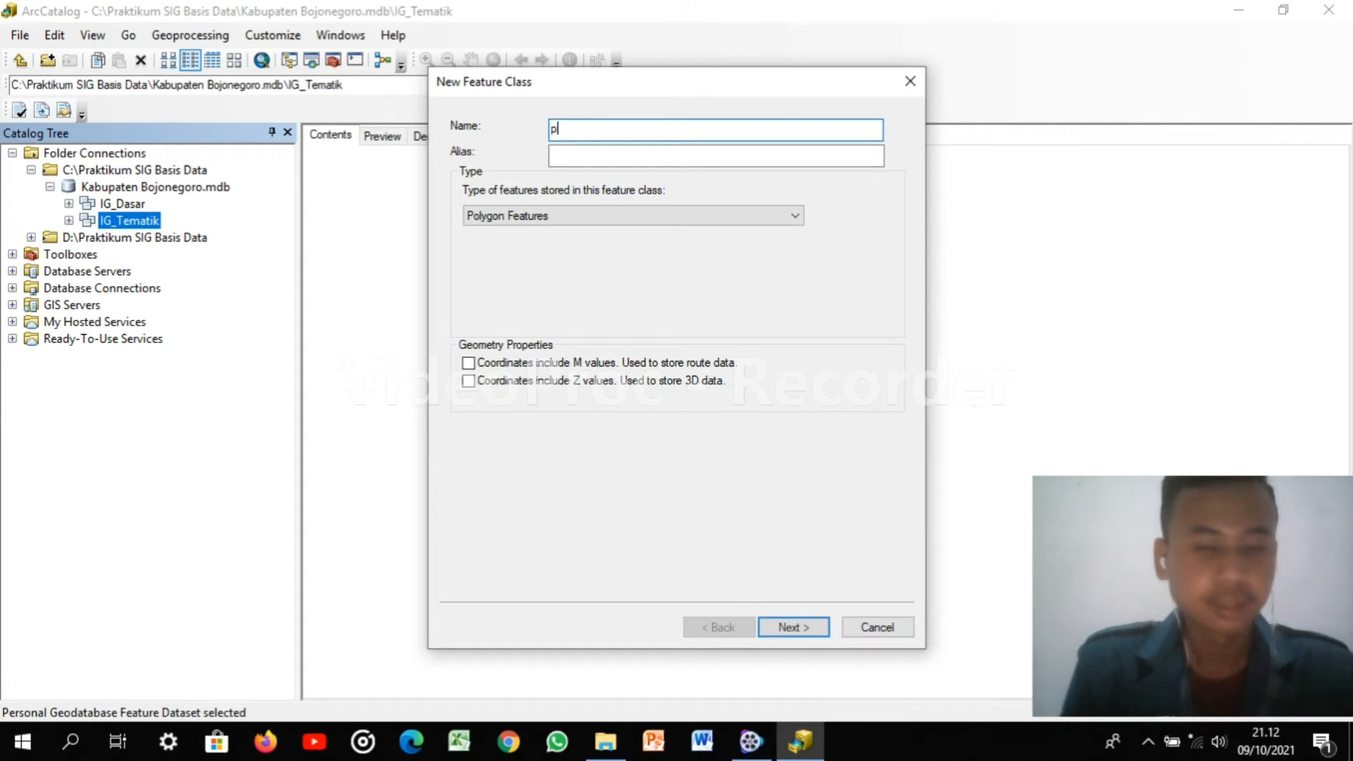
type("era")
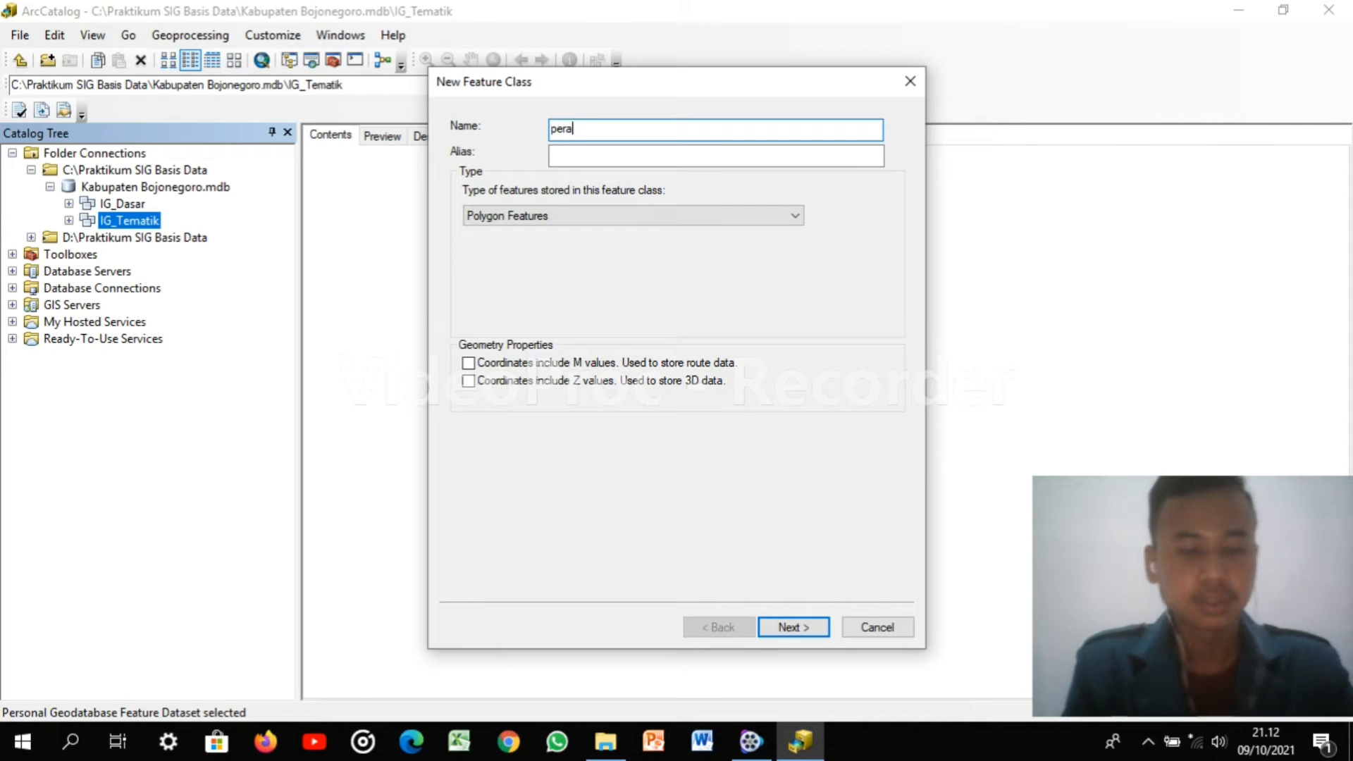
type("_hujan")
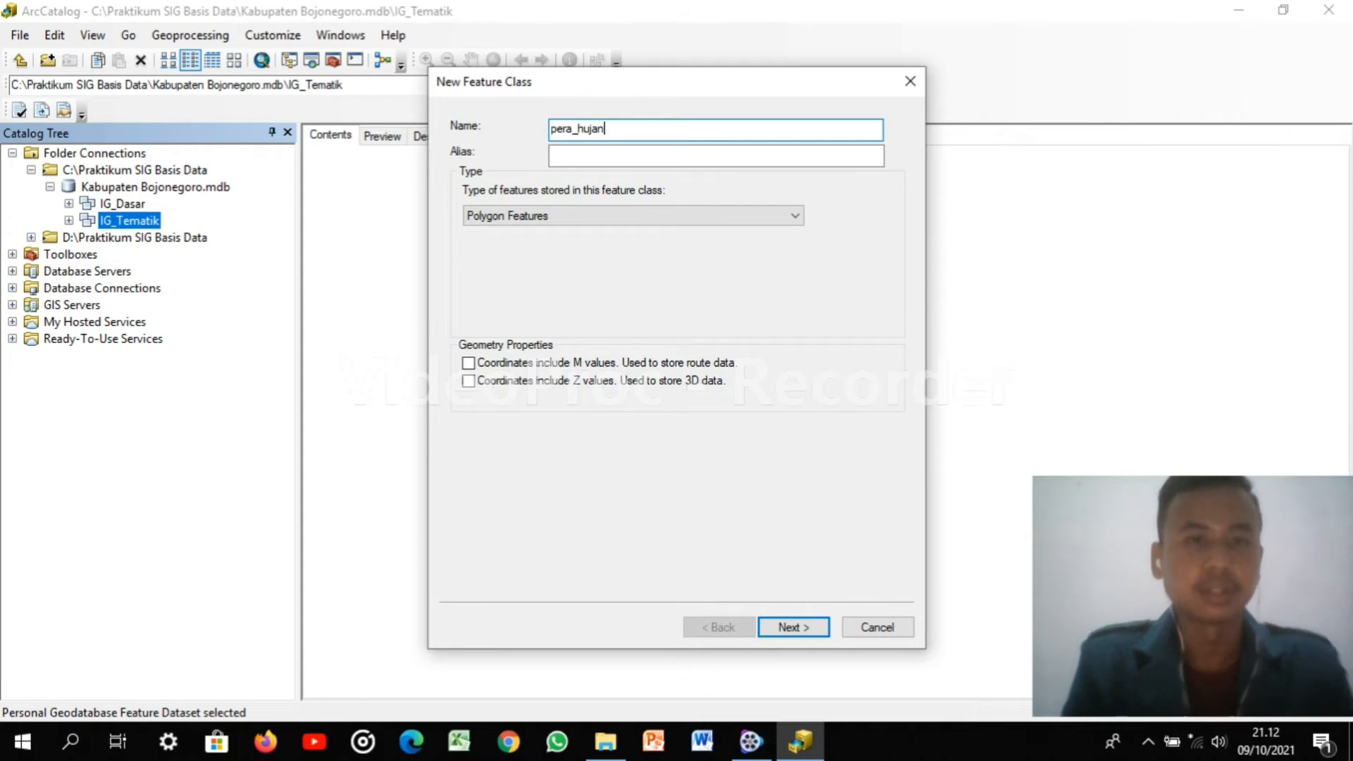
left_click(570, 130)
key("BackSpace")
type("t")
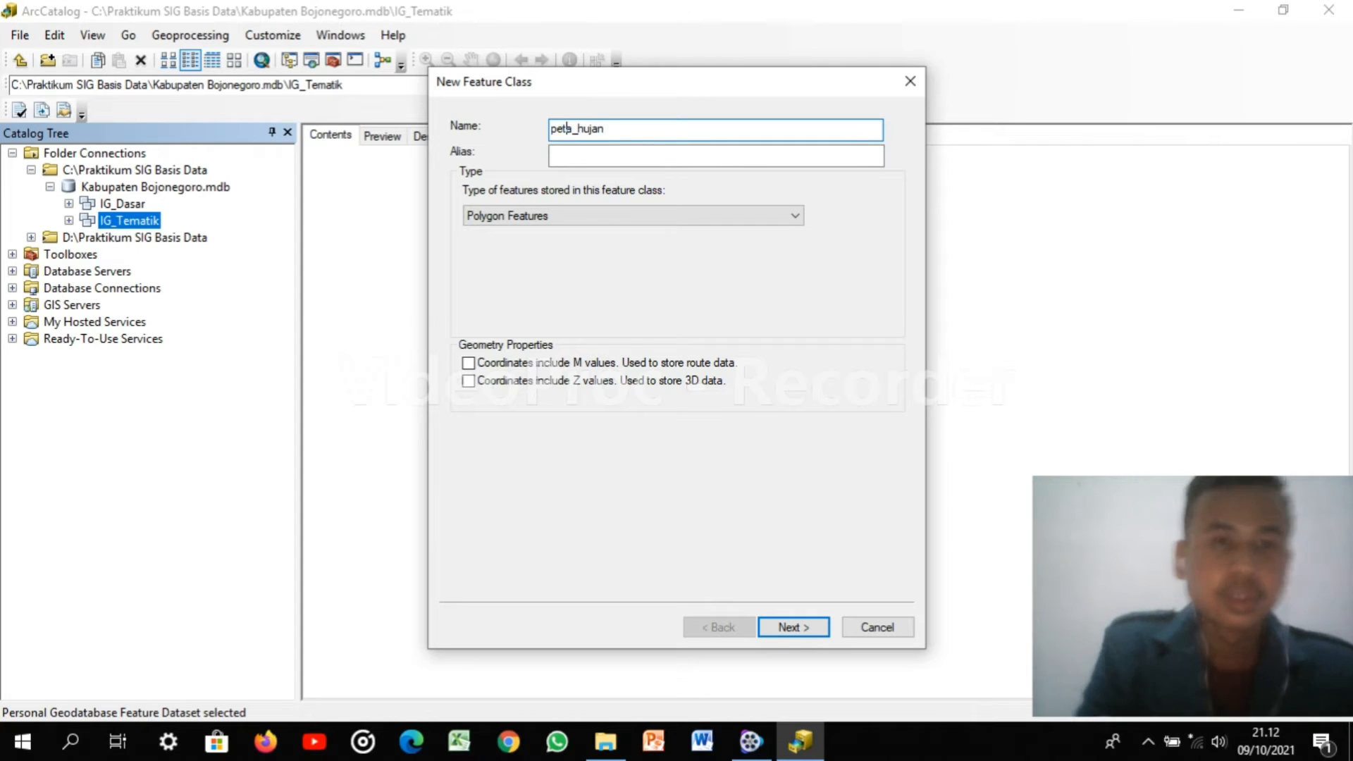
Give peta_hujan the alias Peta Intensitas Hujan, keep its type as Polygon Features, and proceed to its field definitions
left_click(572, 156)
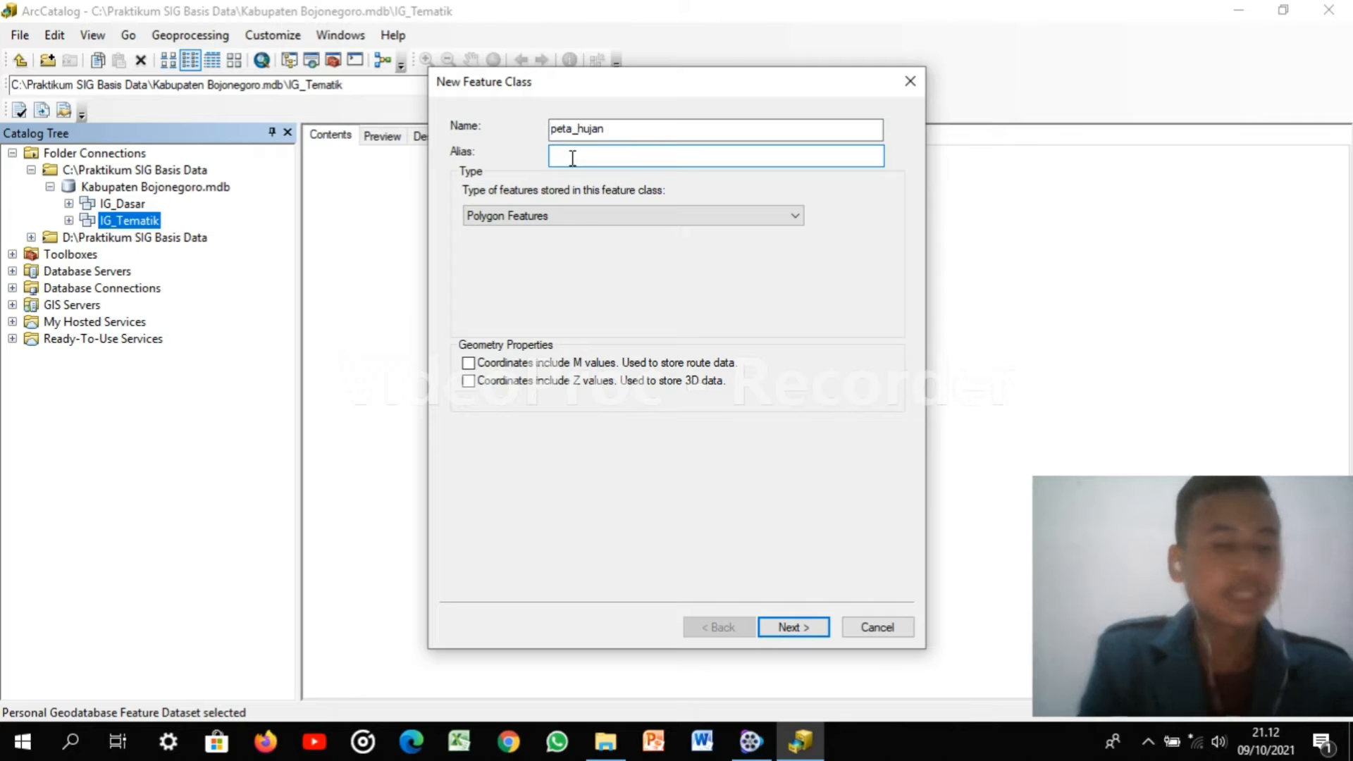
type("Peta ")
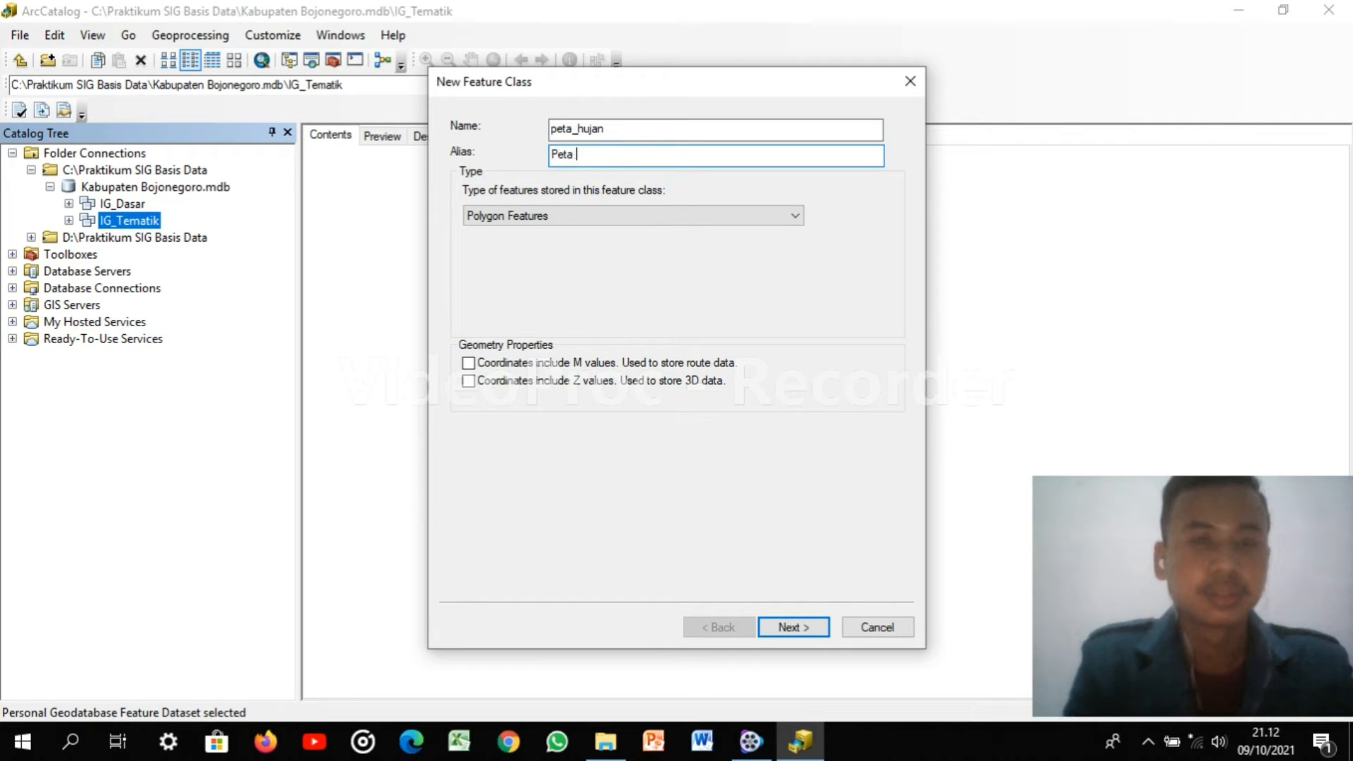
type("Inten")
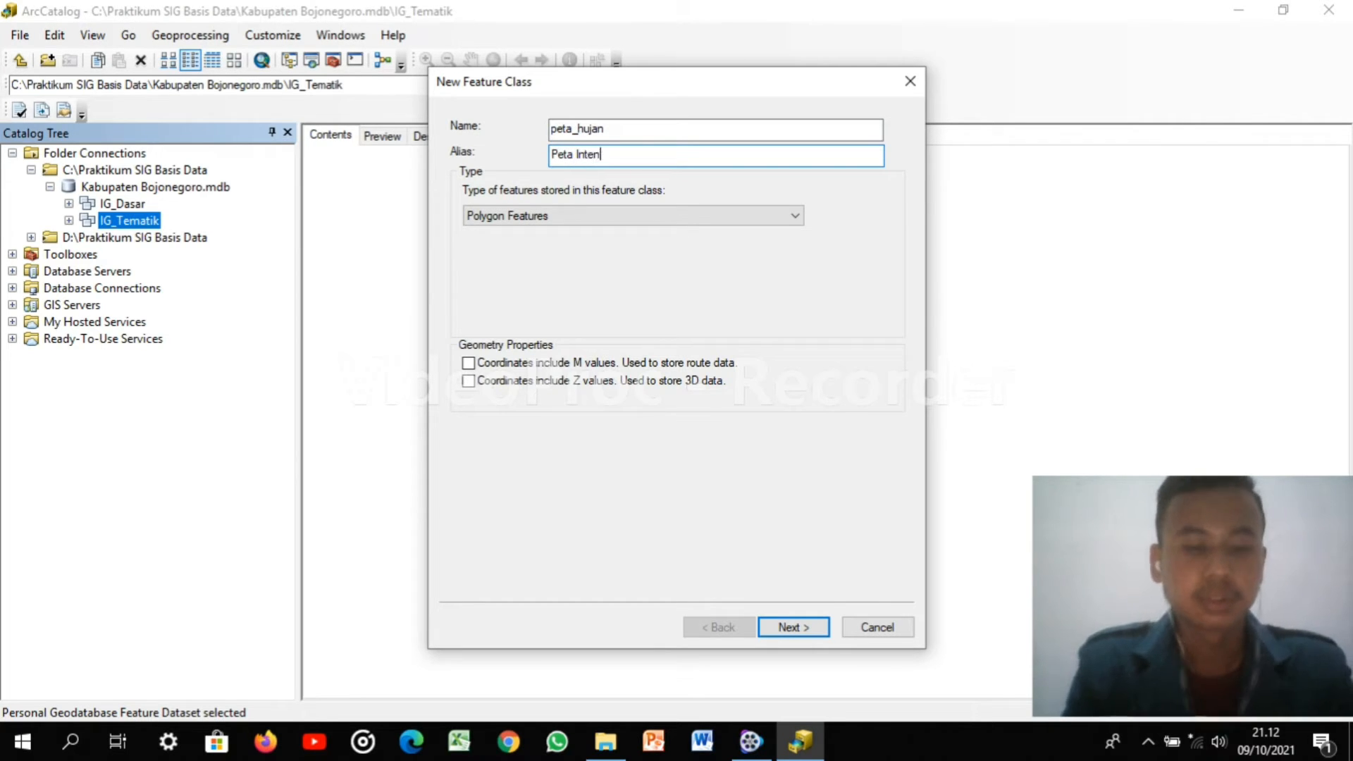
type("sitas")
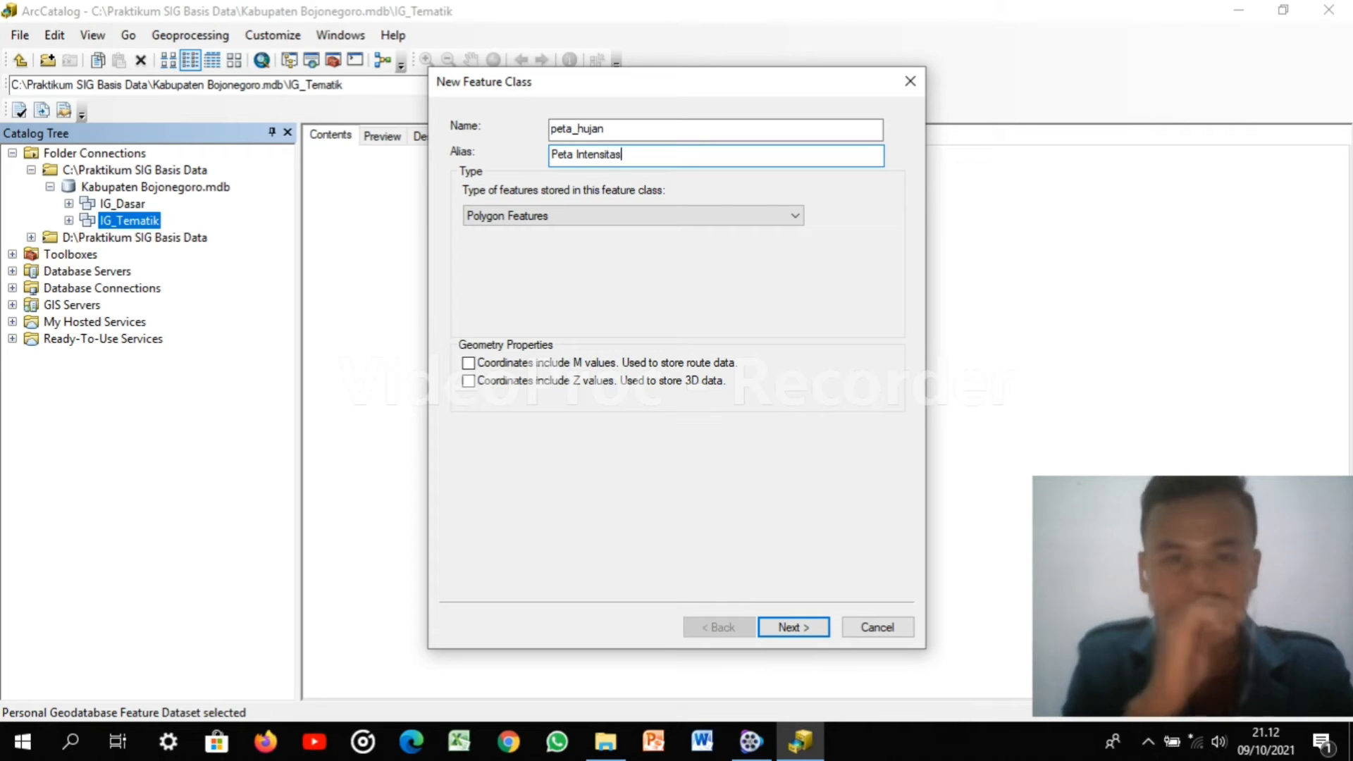
type(" Hujan")
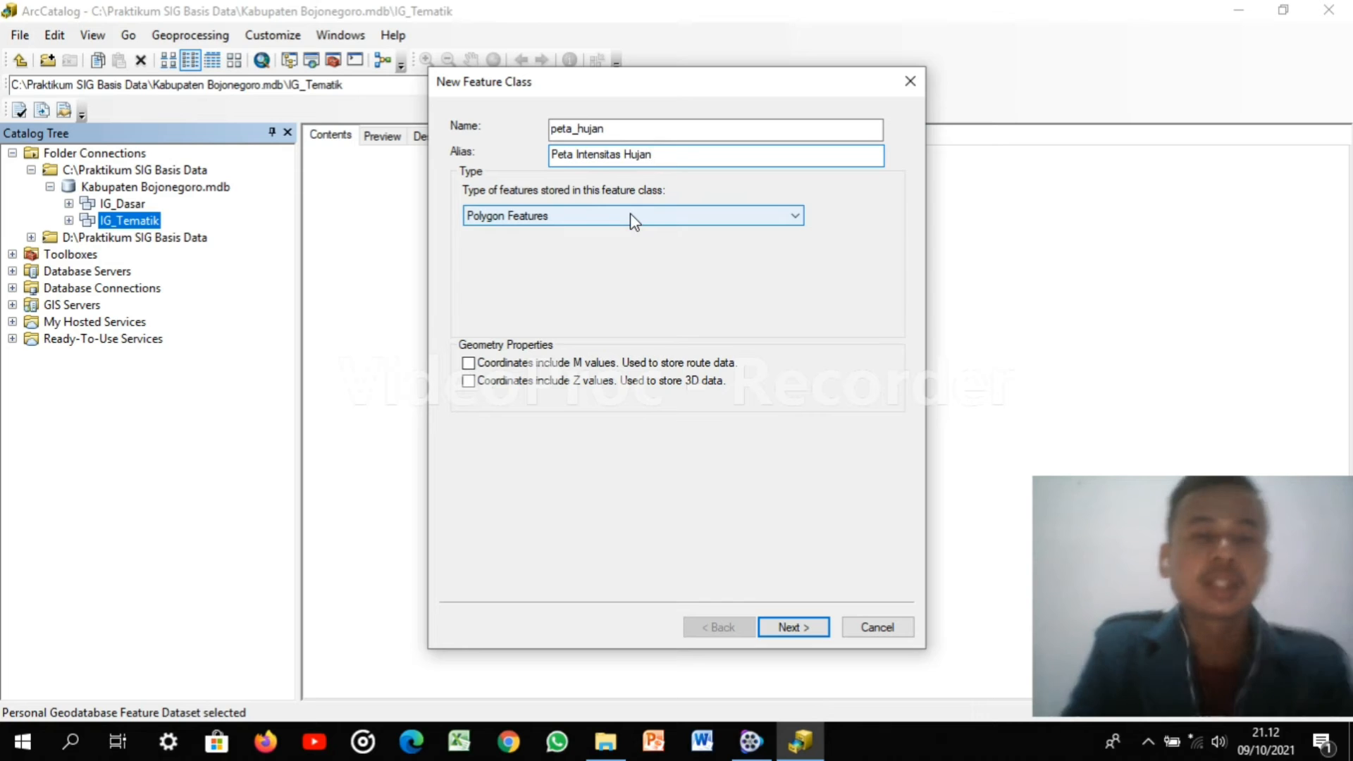
left_click(648, 215)
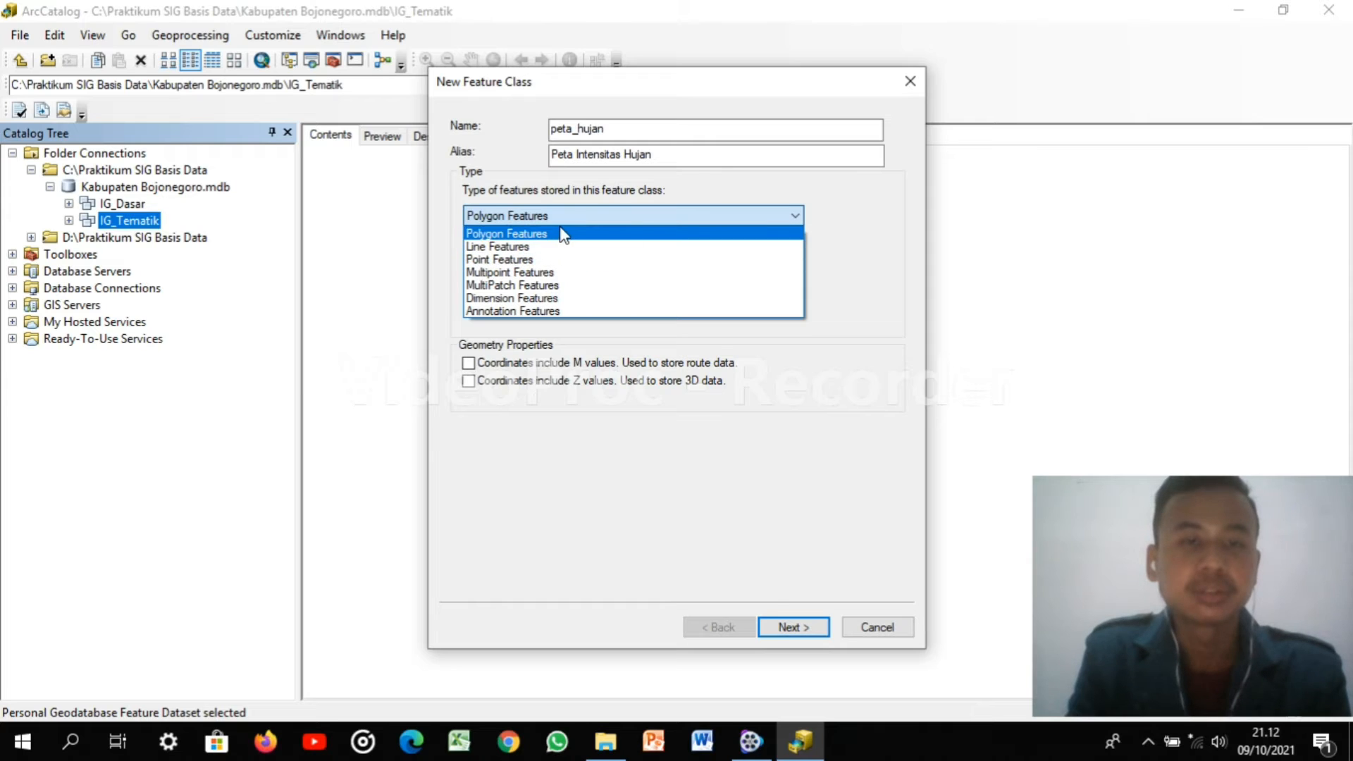
left_click(540, 234)
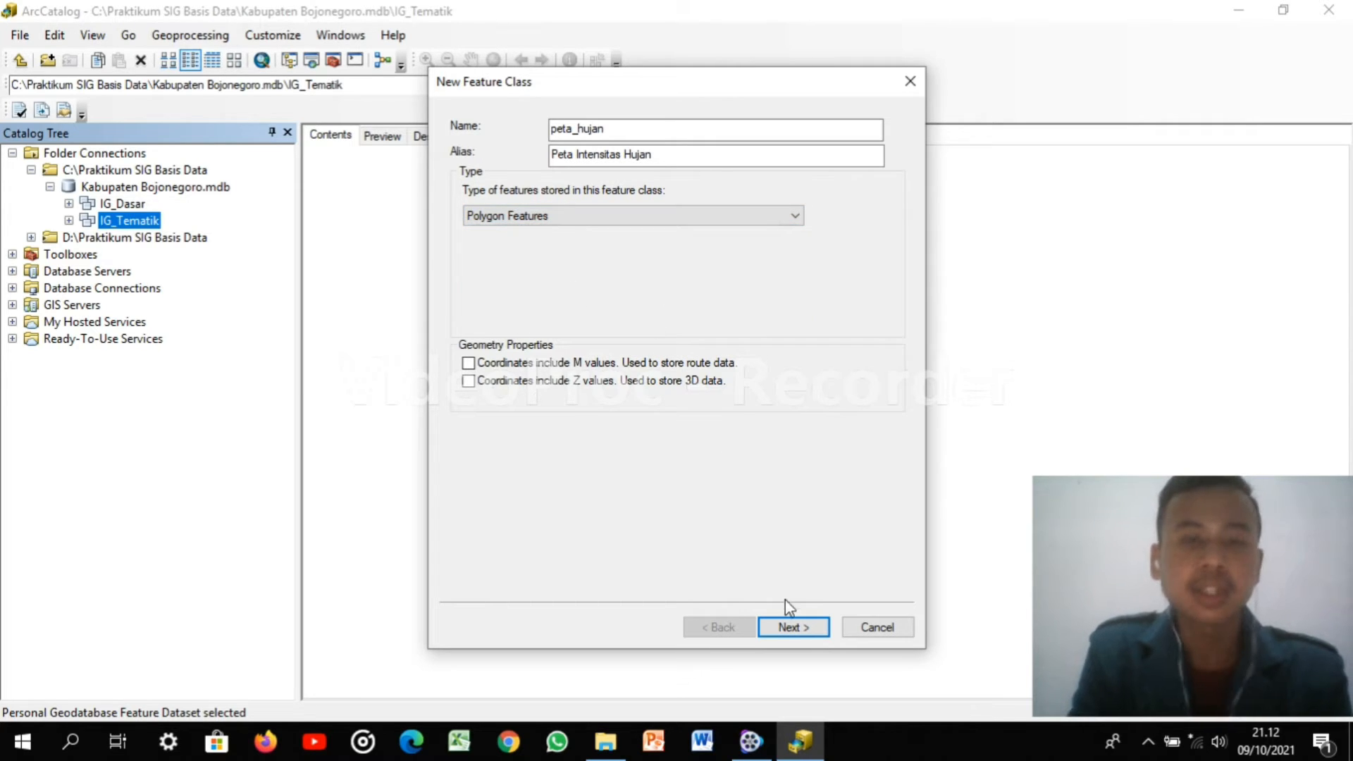
left_click(804, 632)
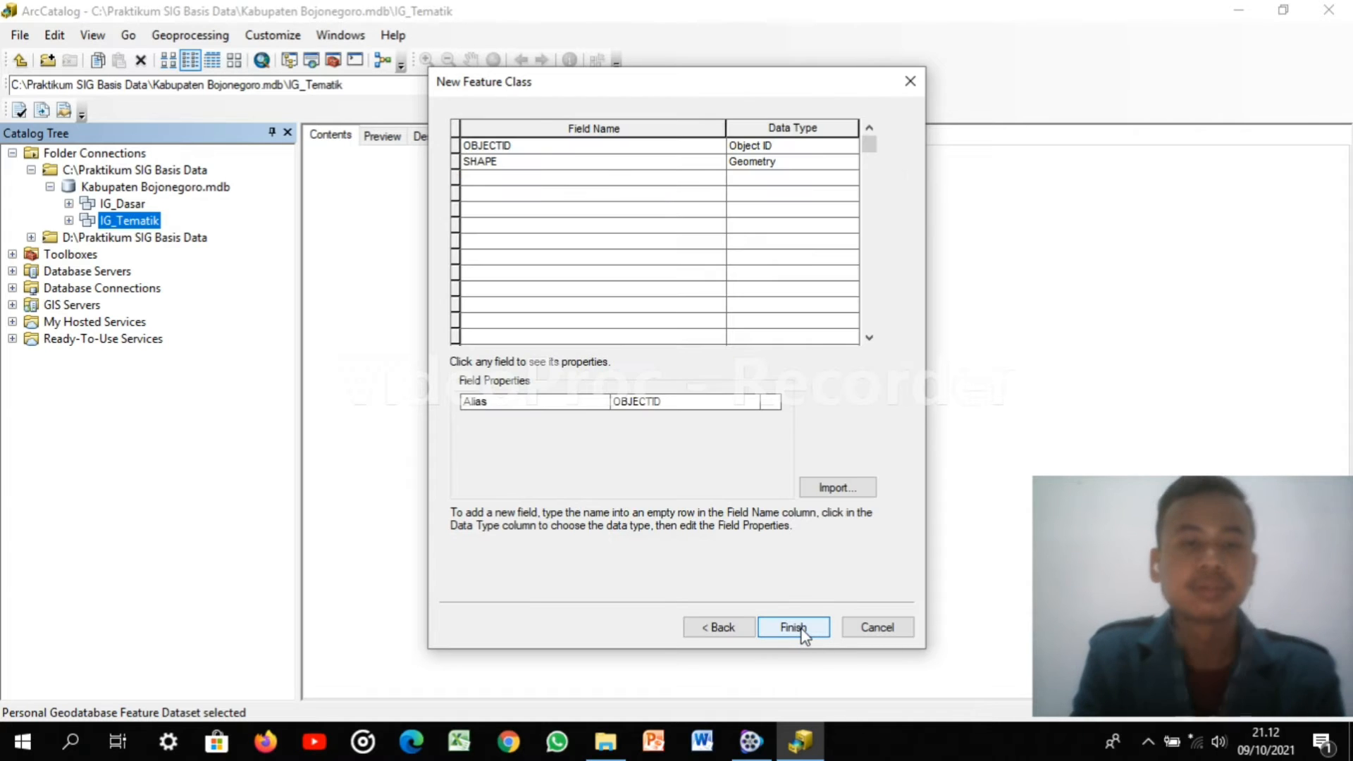
Add a Kelas_Hujan field with the default Text type to peta_hujan
left_click(516, 179)
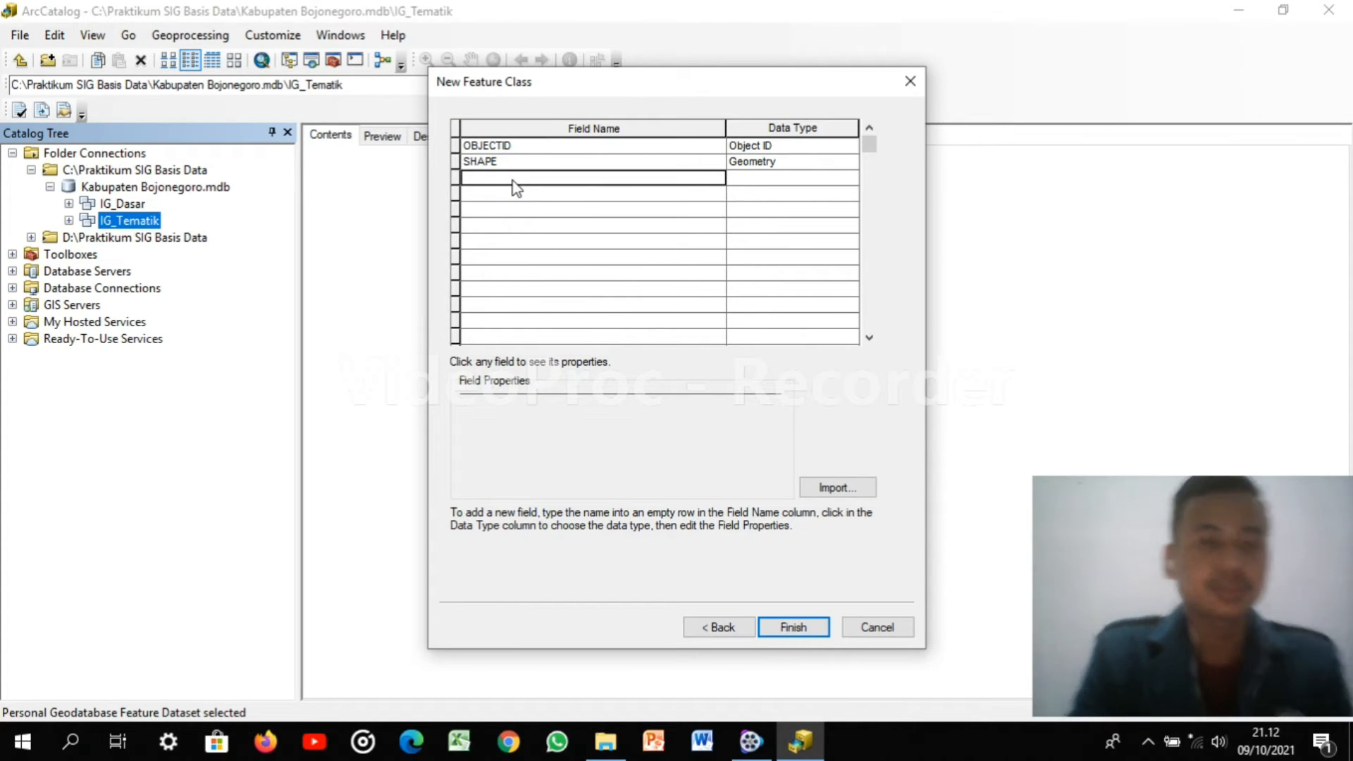
type("Kelas")
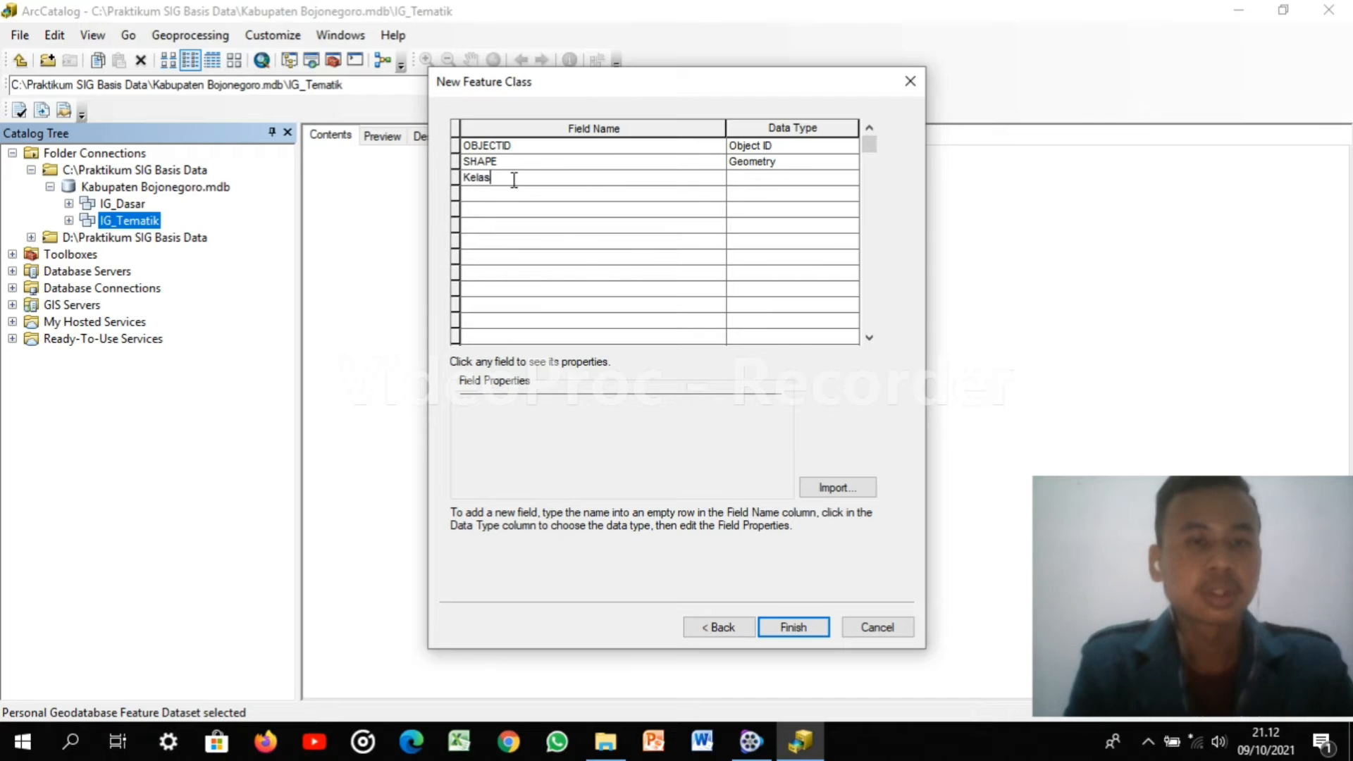
type("_HU")
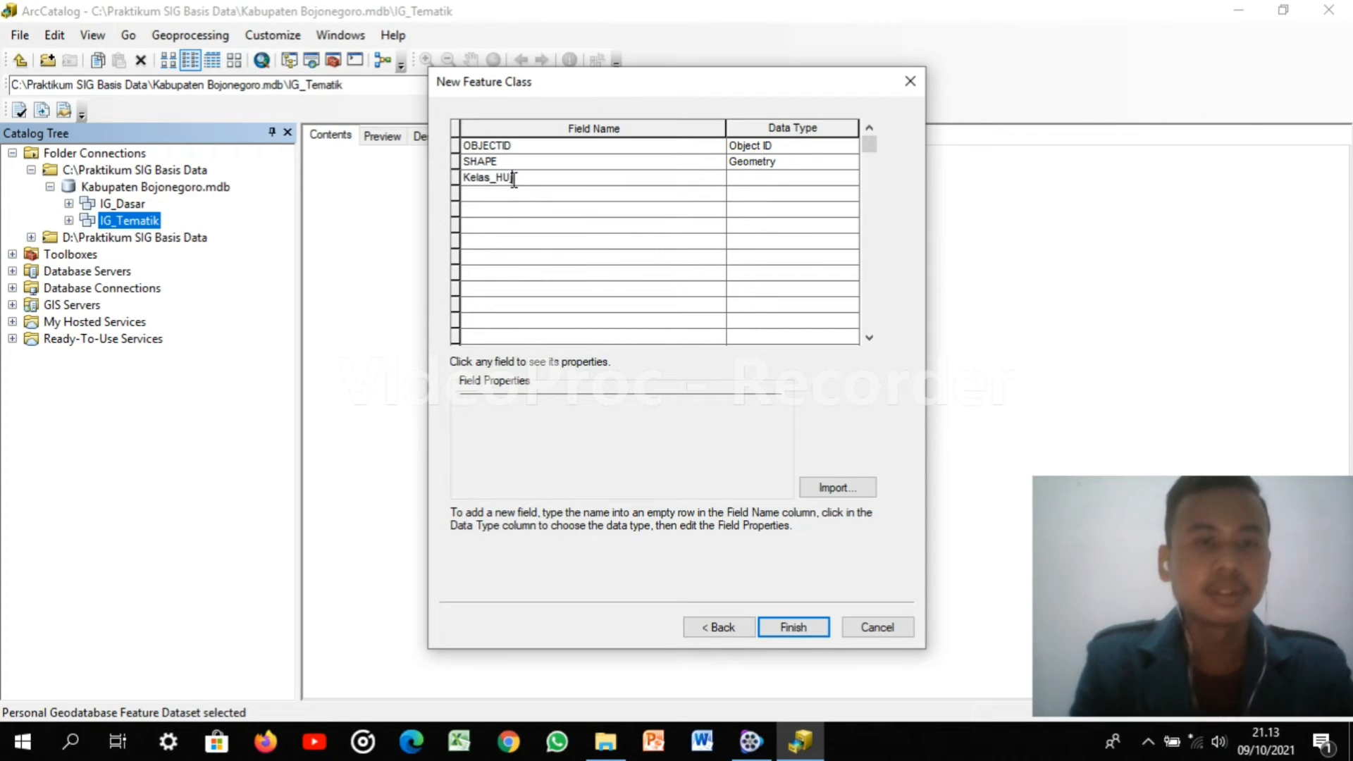
key("BackSpace")
type("u")
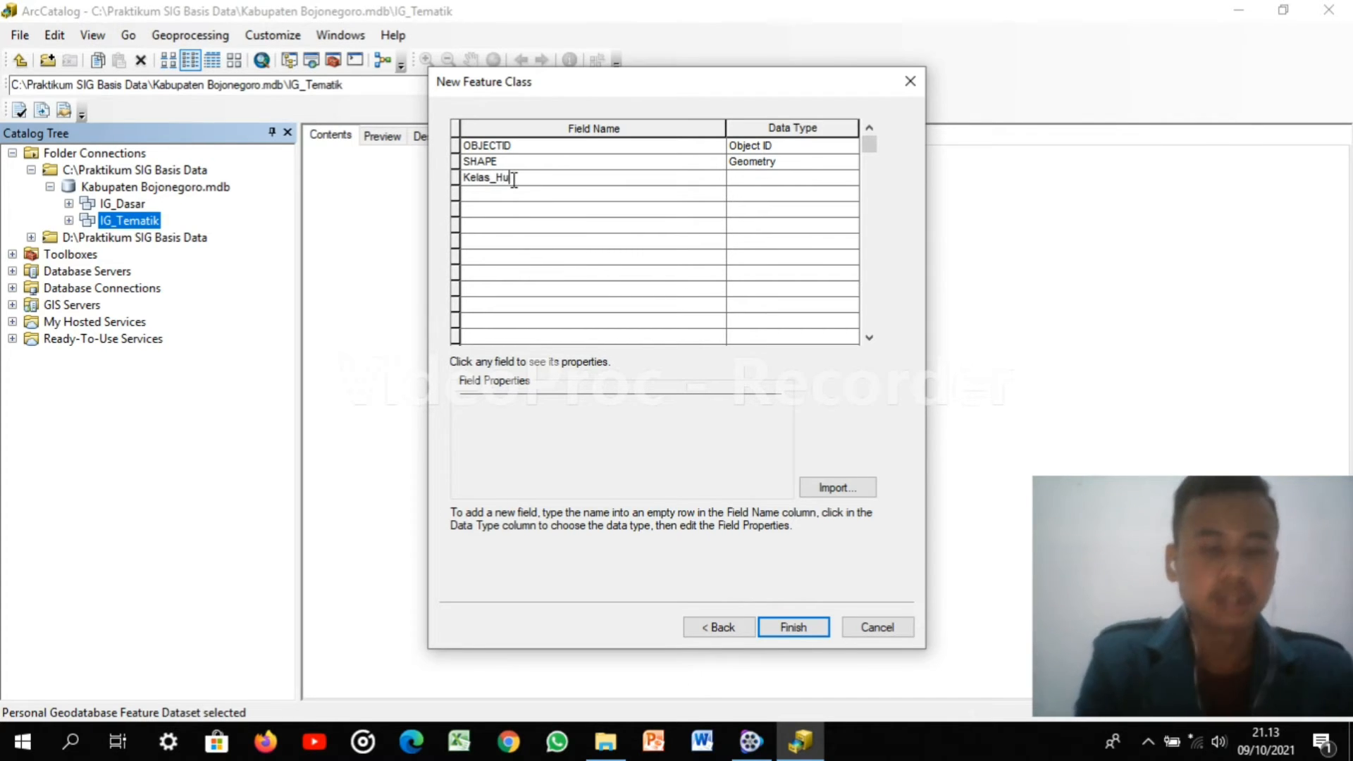
type("jan")
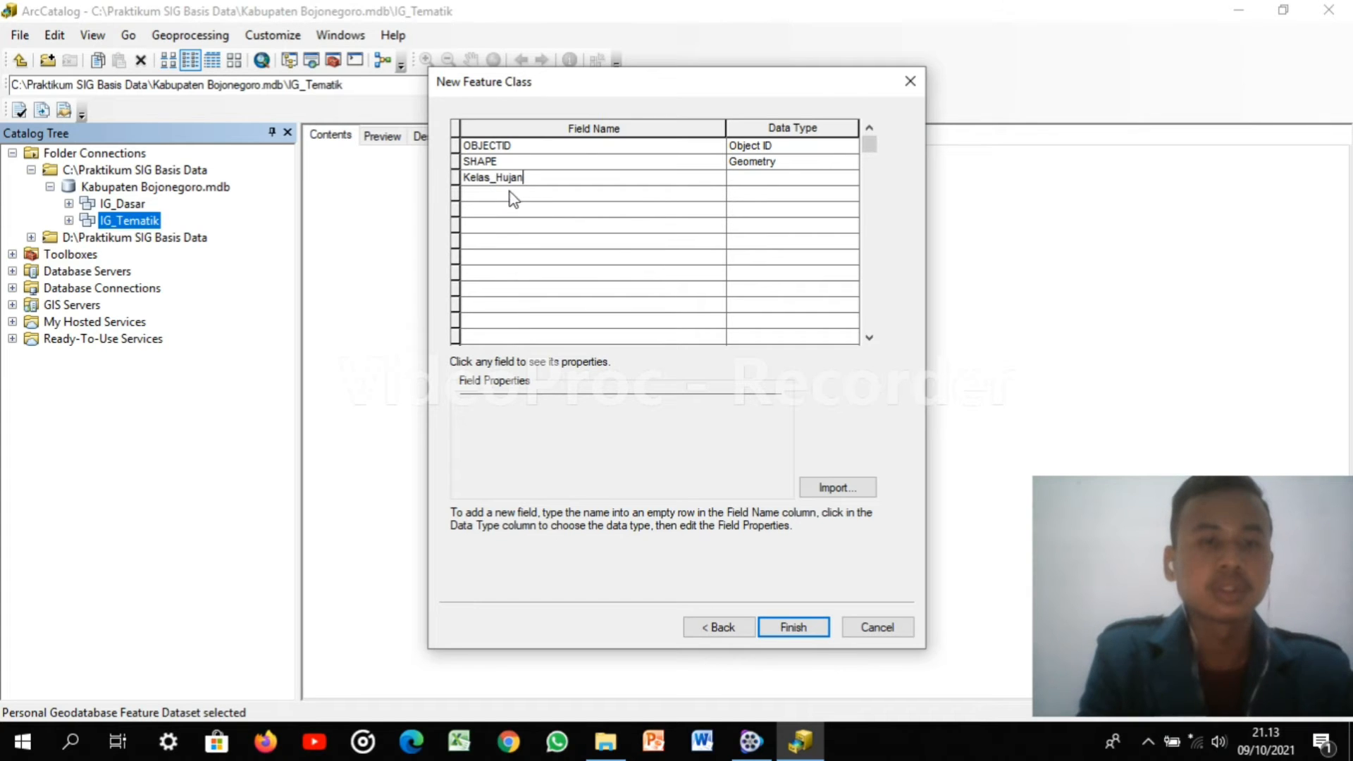
Add a field named "Intensitas _Hujan" of type Text below Kelas_Hujan
left_click(510, 193)
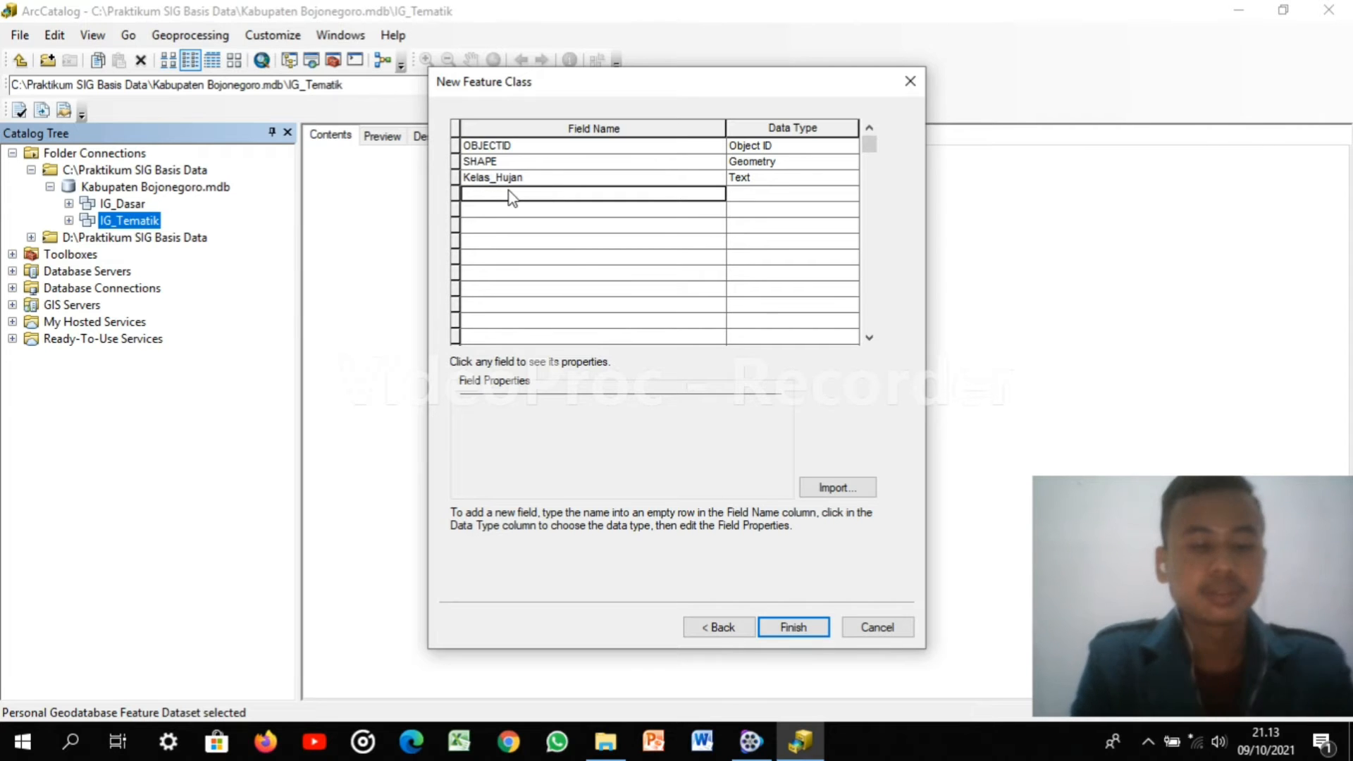
type("Inte")
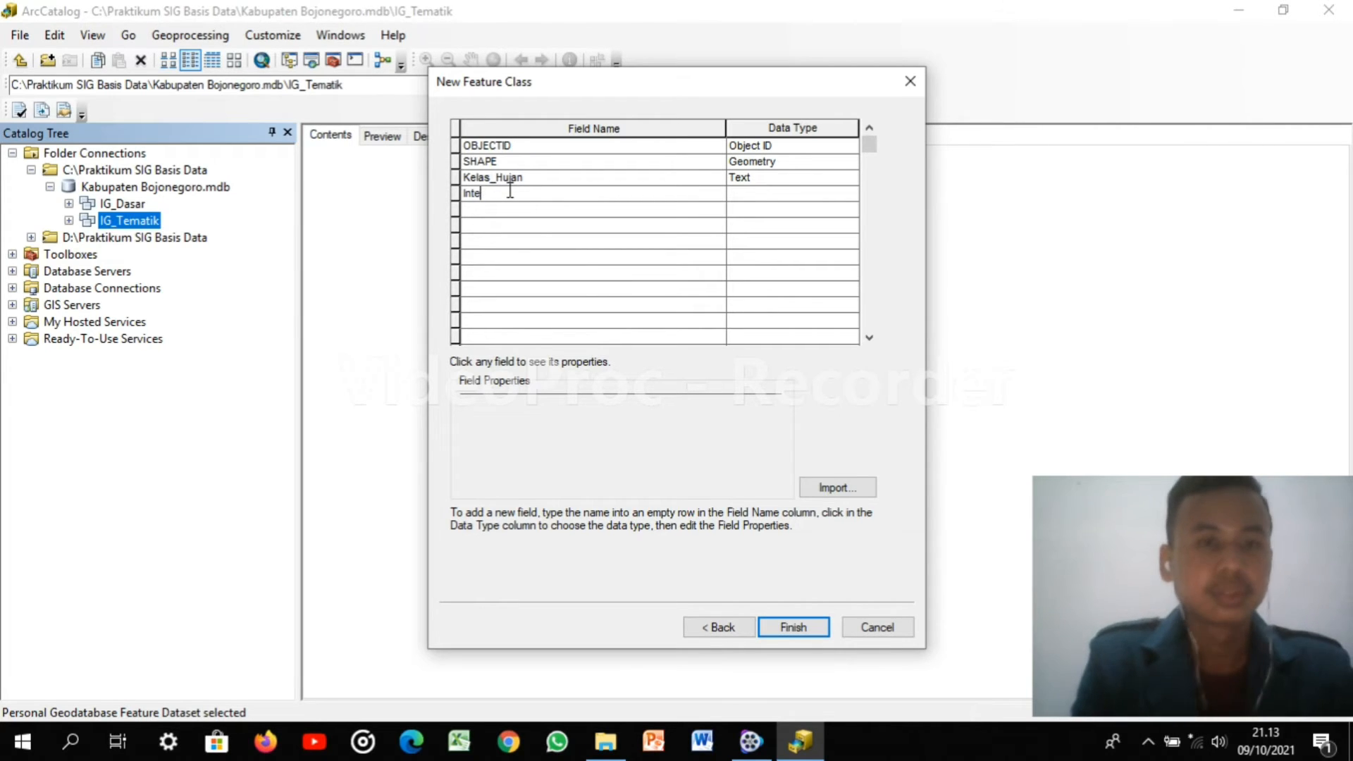
type("nsitas _")
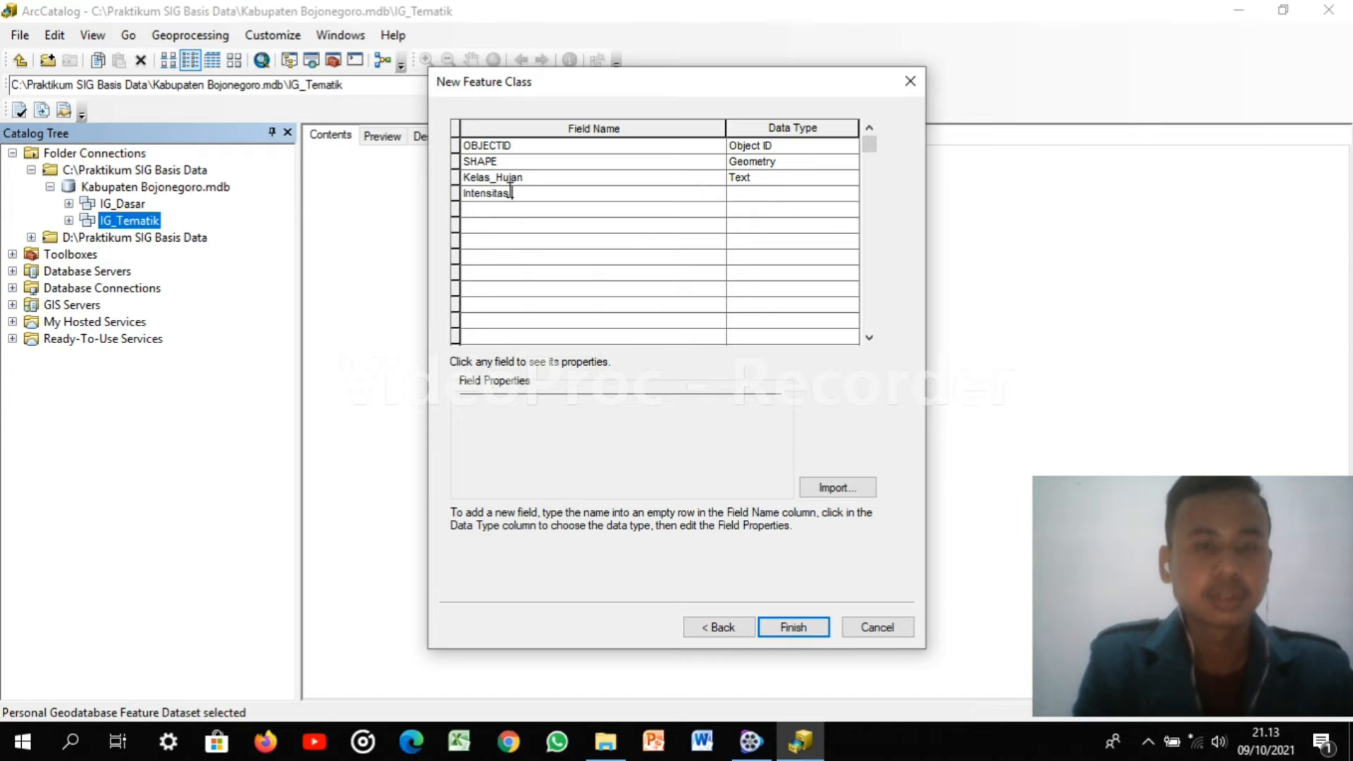
type("Hujan")
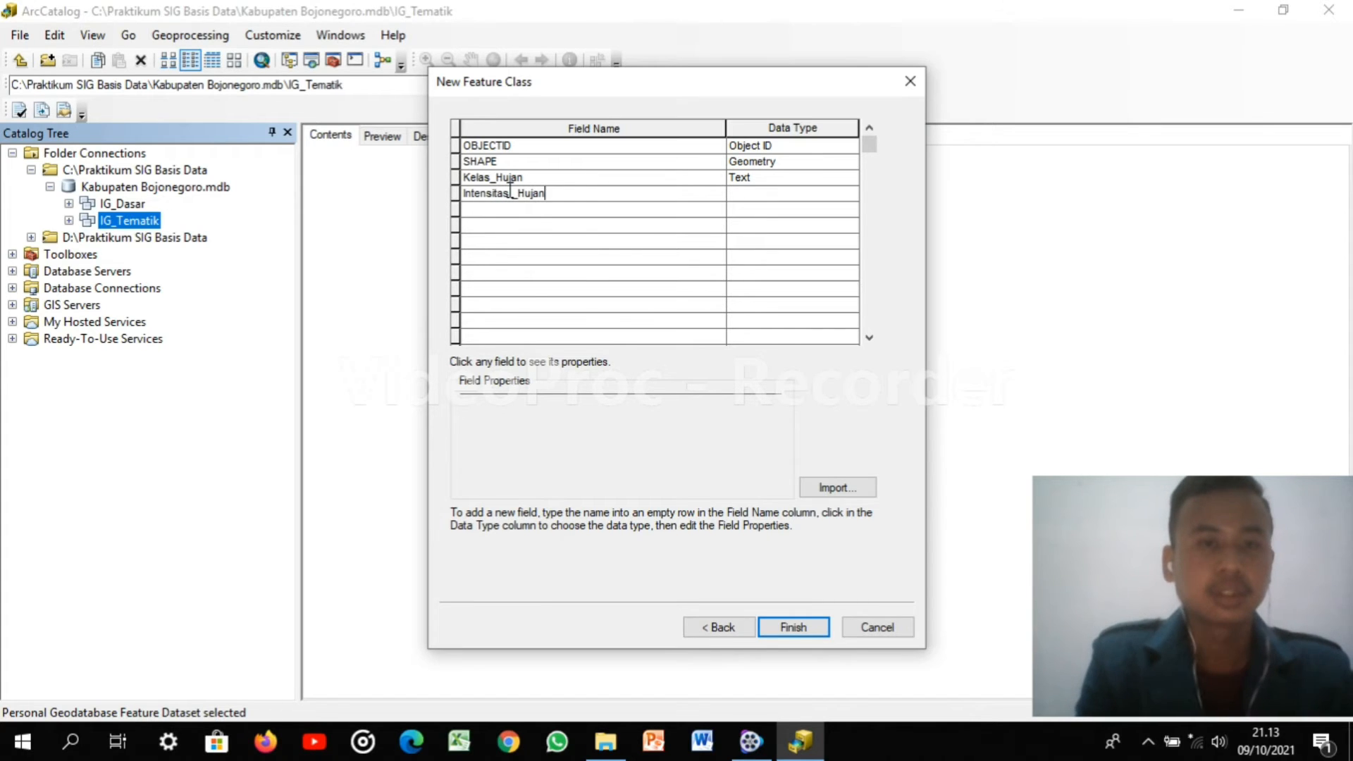
left_click(745, 195)
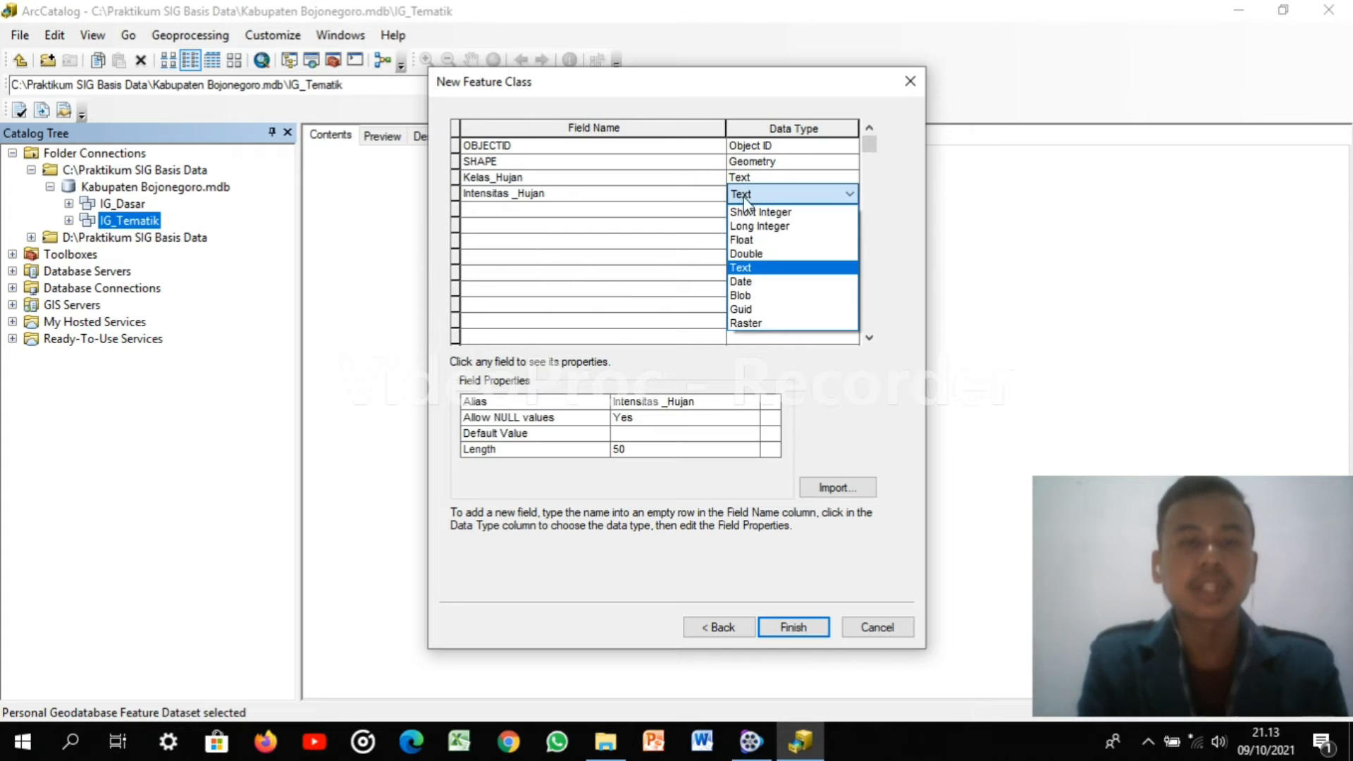
left_click(752, 269)
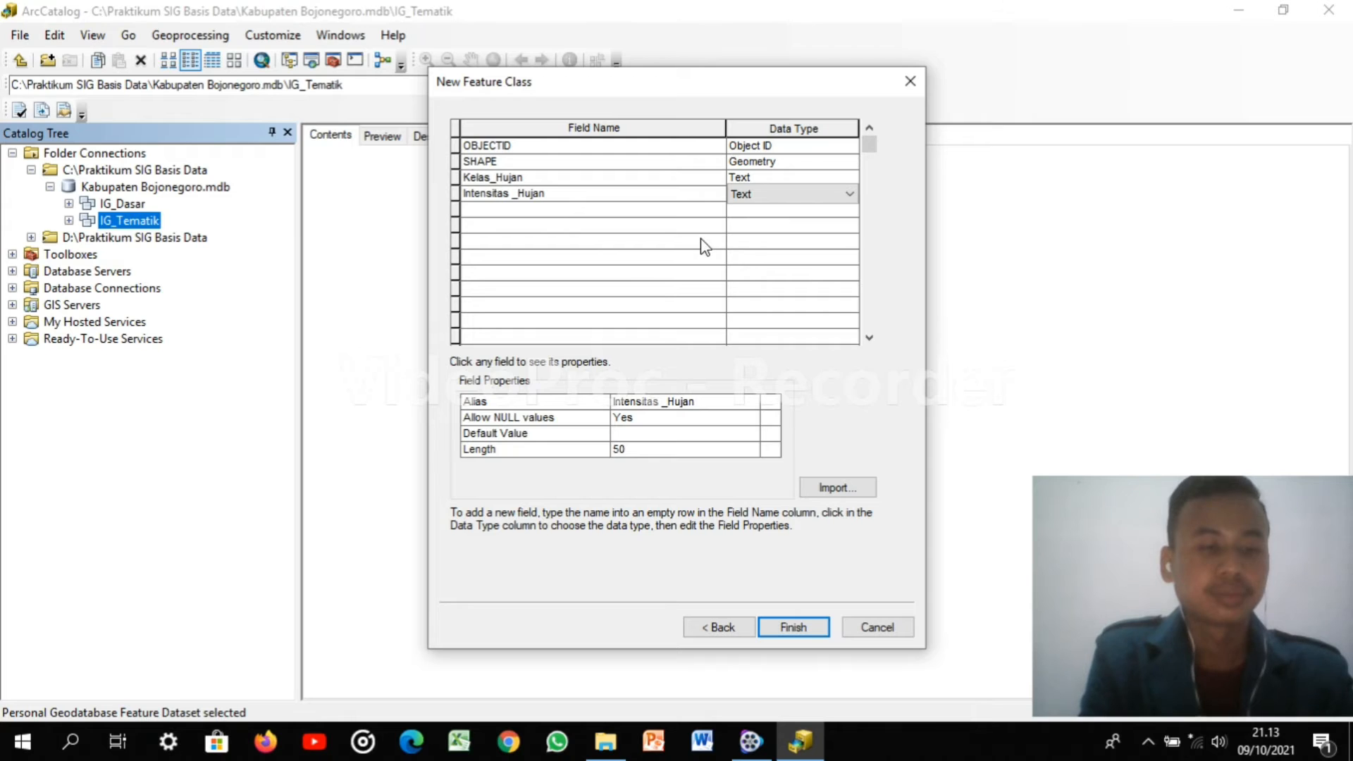
Add a Klasifikasi_Hujan field of type Text to the peta_hujan field list
left_click(515, 211)
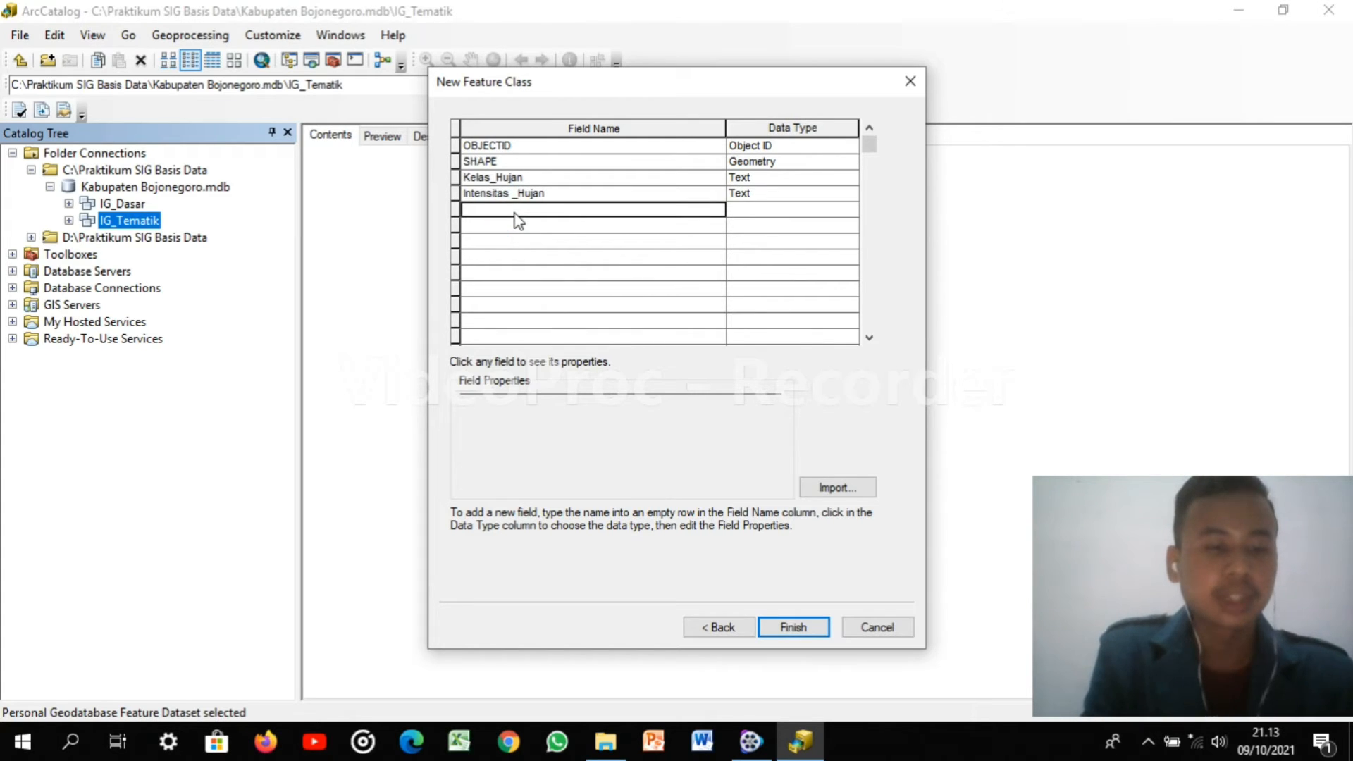
type("Klasi")
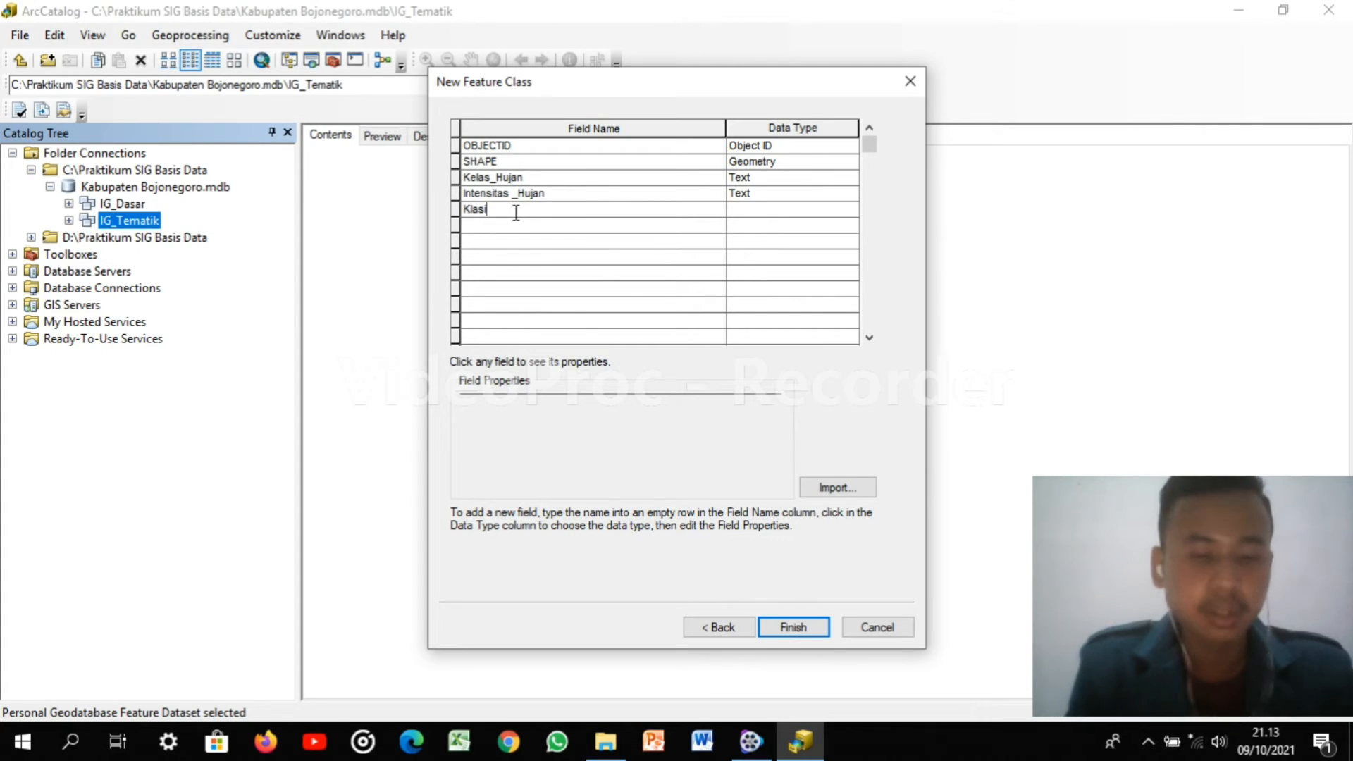
type("fikasi_")
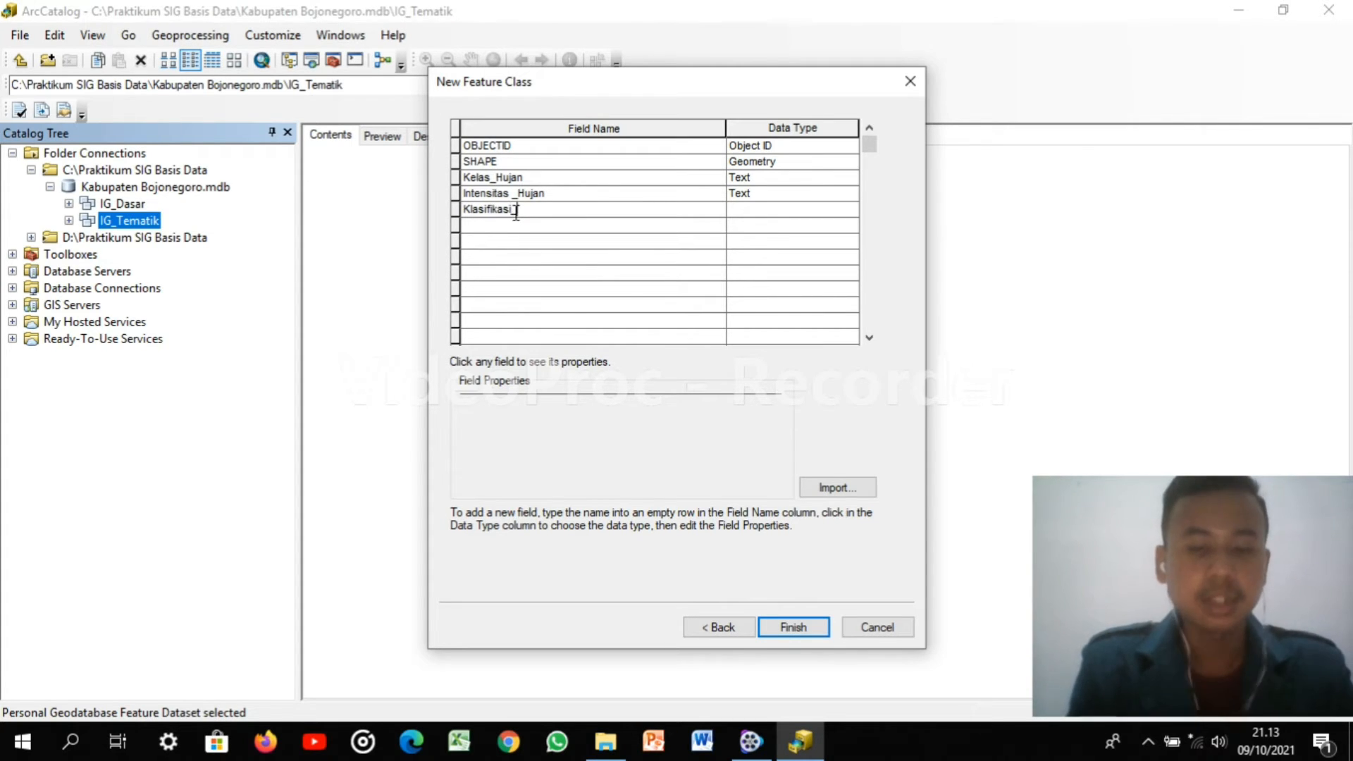
type("Hujan")
key("BackSpace")
key("BackSpace")
key("BackSpace")
key("BackSpace")
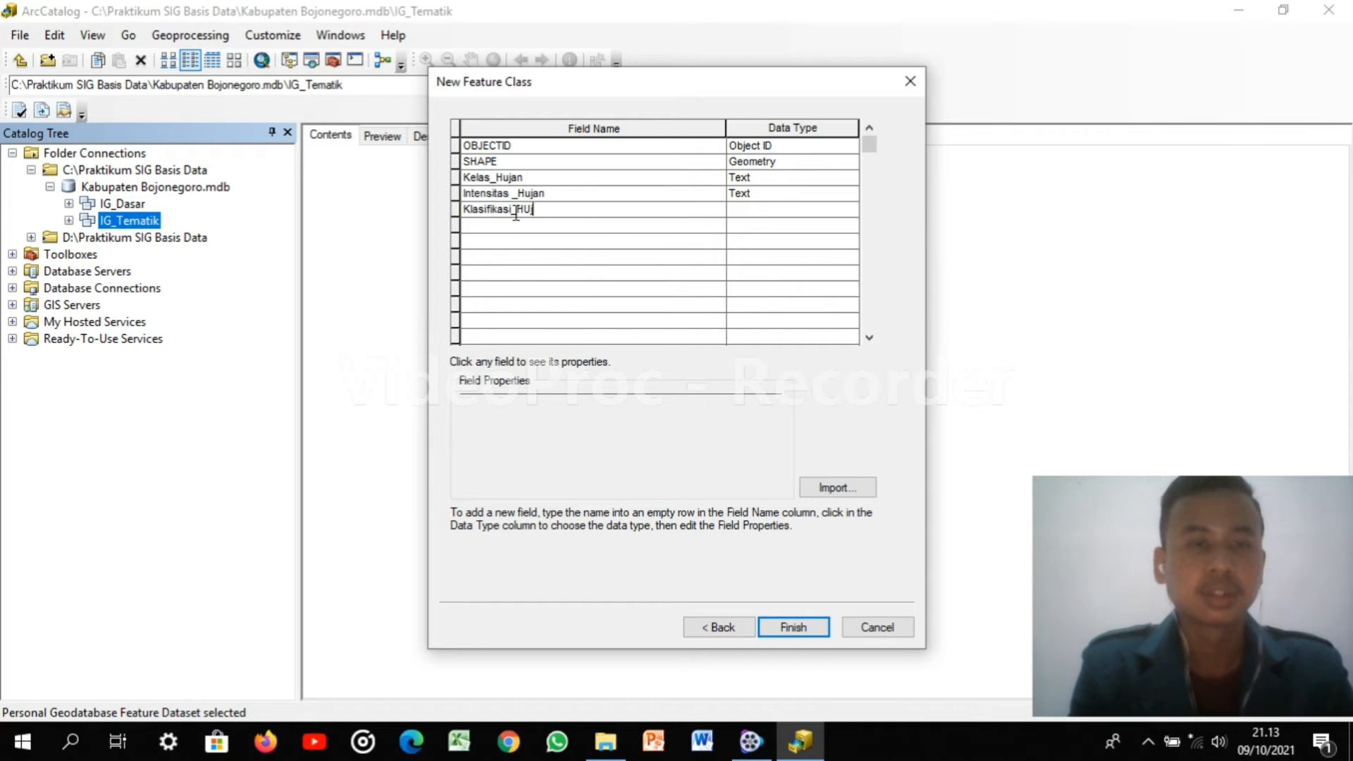
type("ujan")
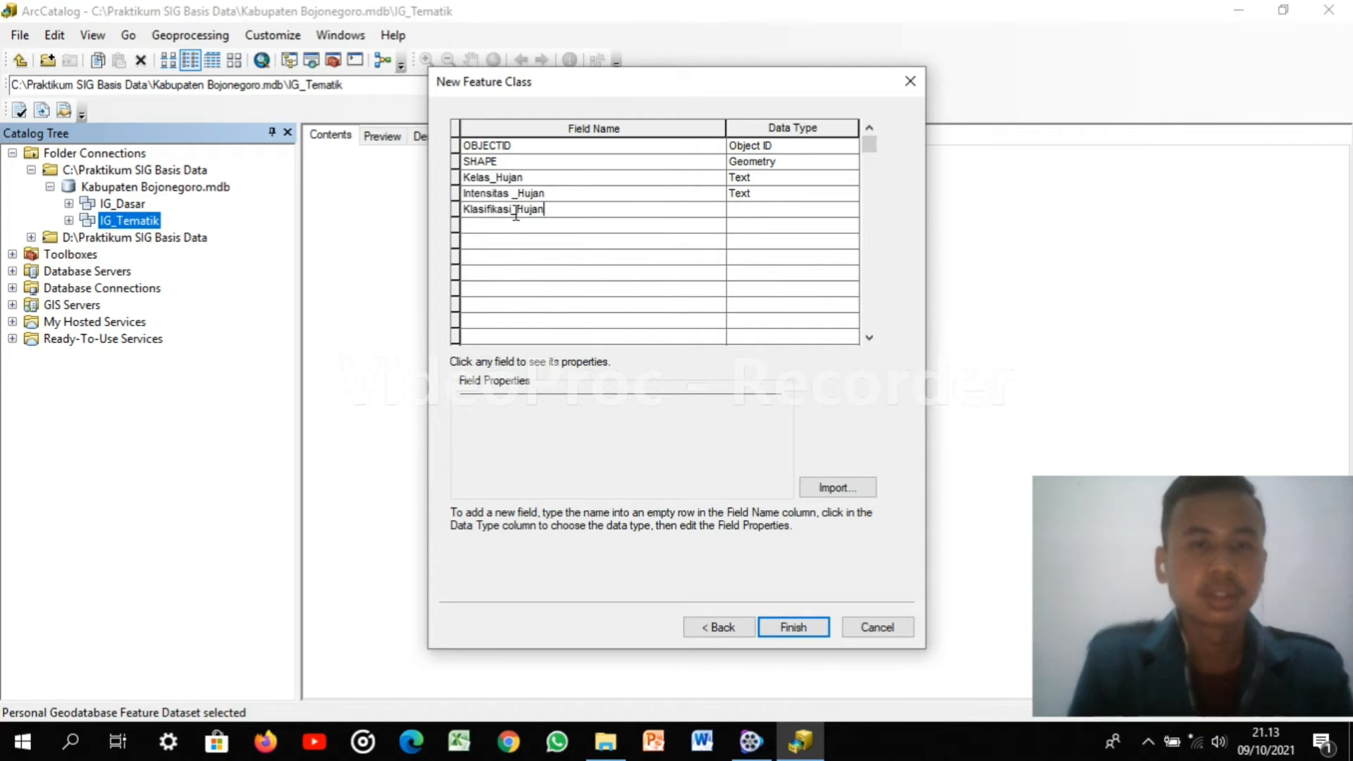
left_click(737, 209)
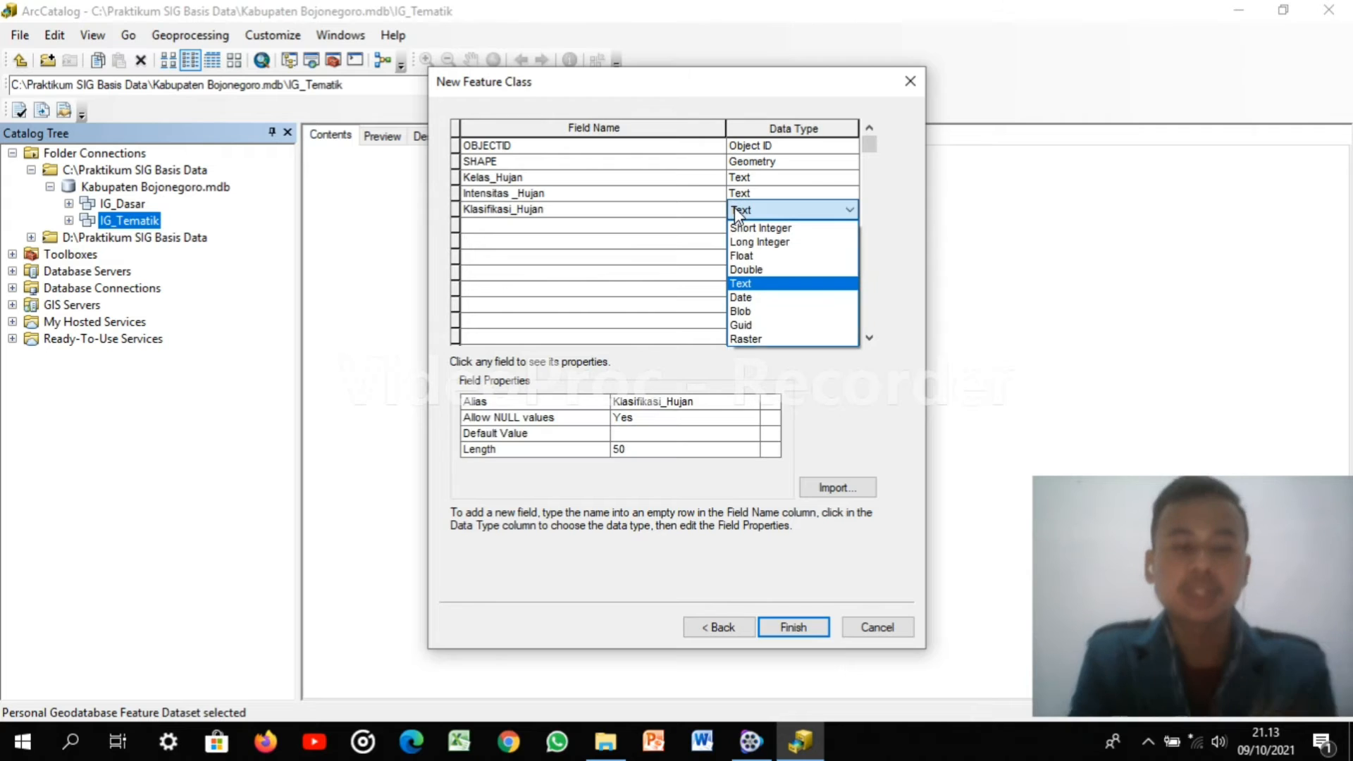
left_click(752, 285)
Add a field named Skor_Hujan below Klasifikasi_Hujan in the peta_hujan field list
left_click(485, 225)
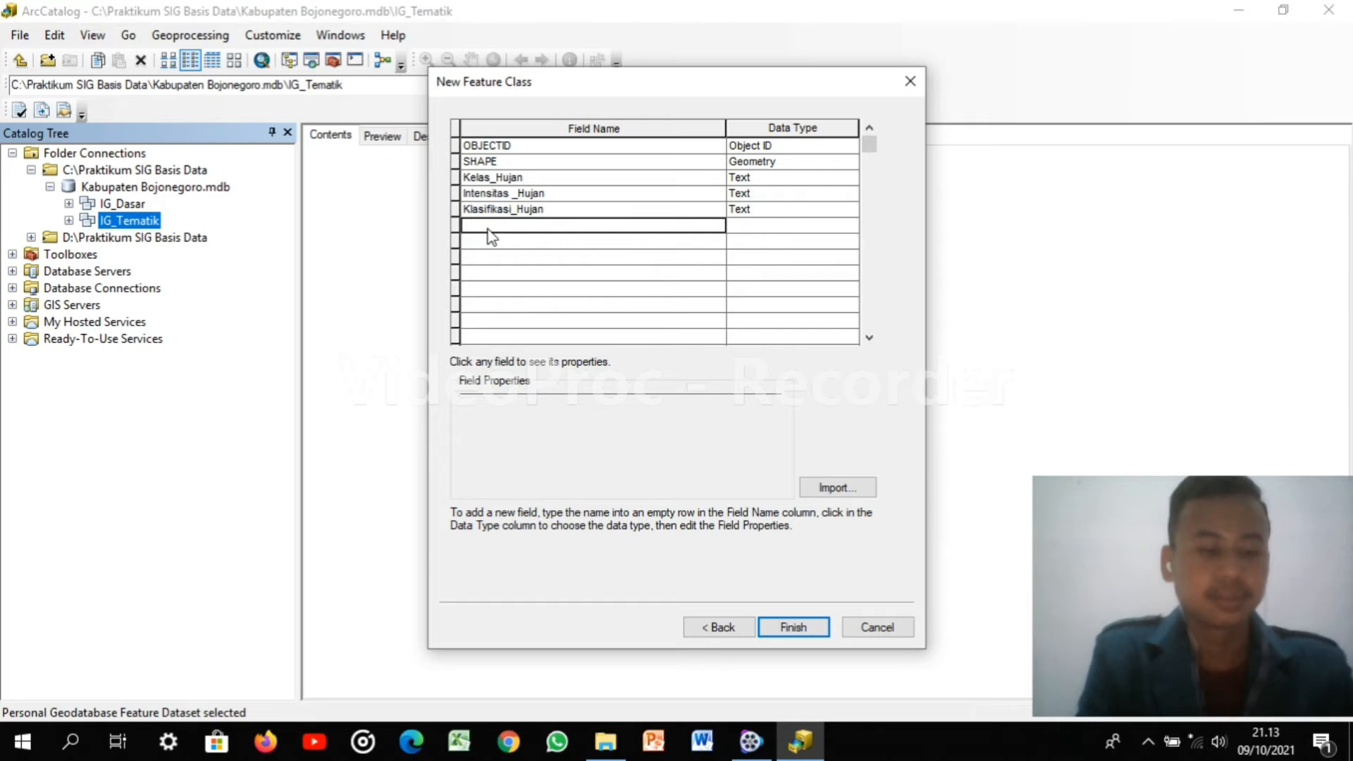
type("Sjor")
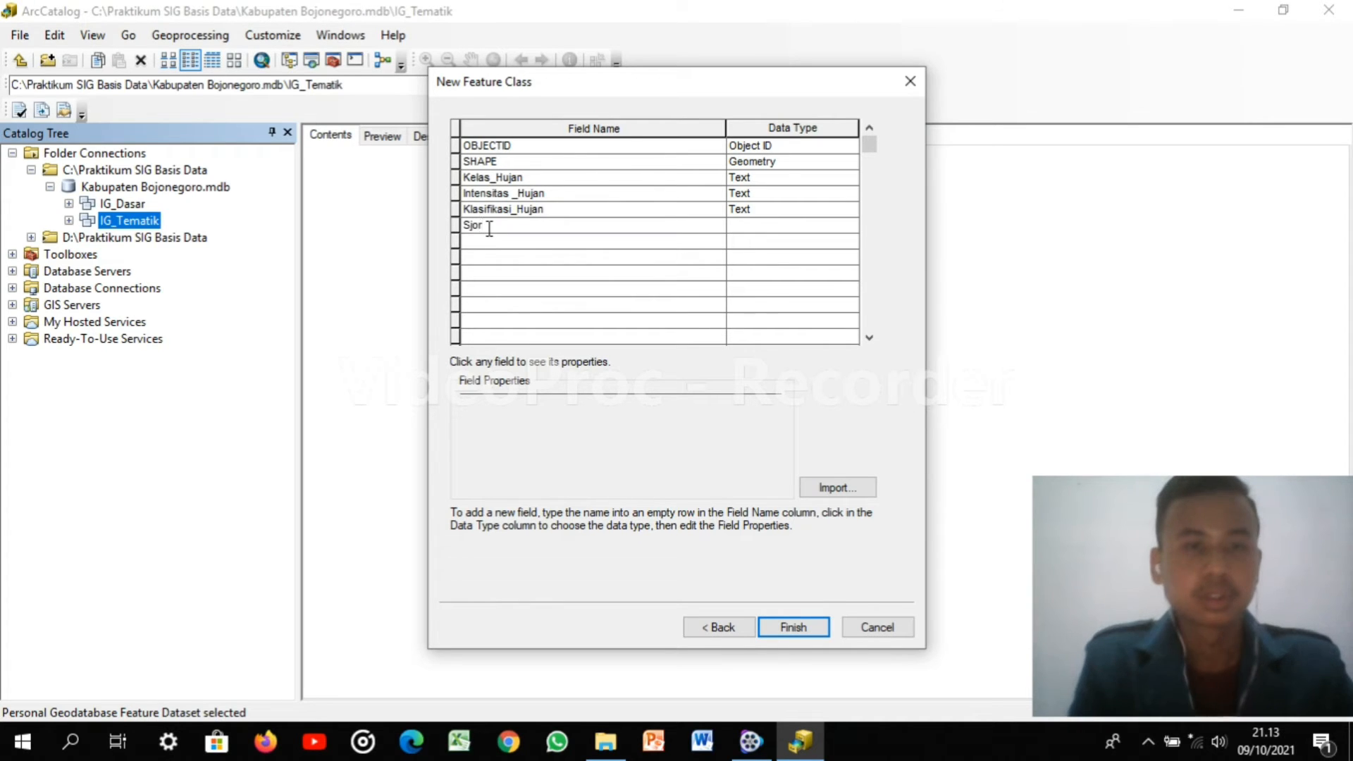
key("BackSpace")
key("BackSpace")
key("BackSpace")
type("j")
key("BackSpace")
type("kor")
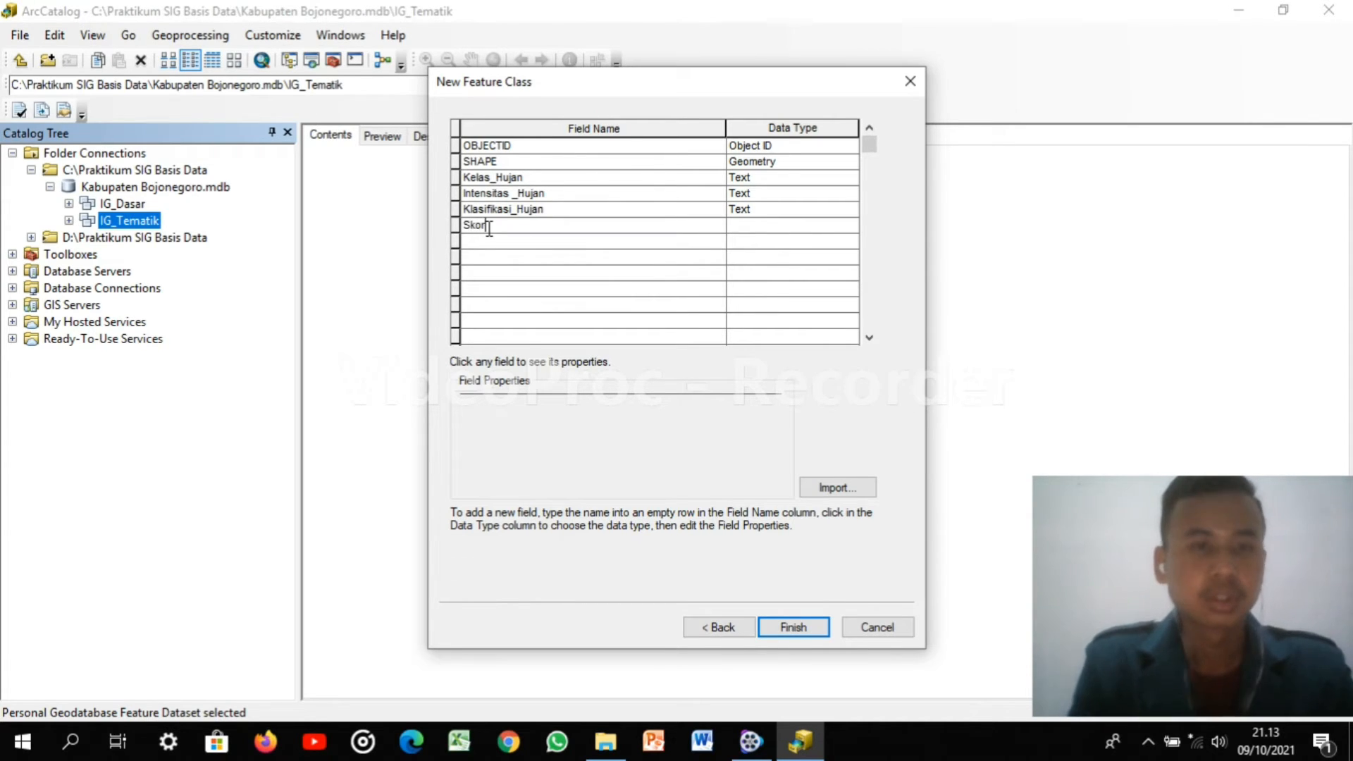
type("_HUj")
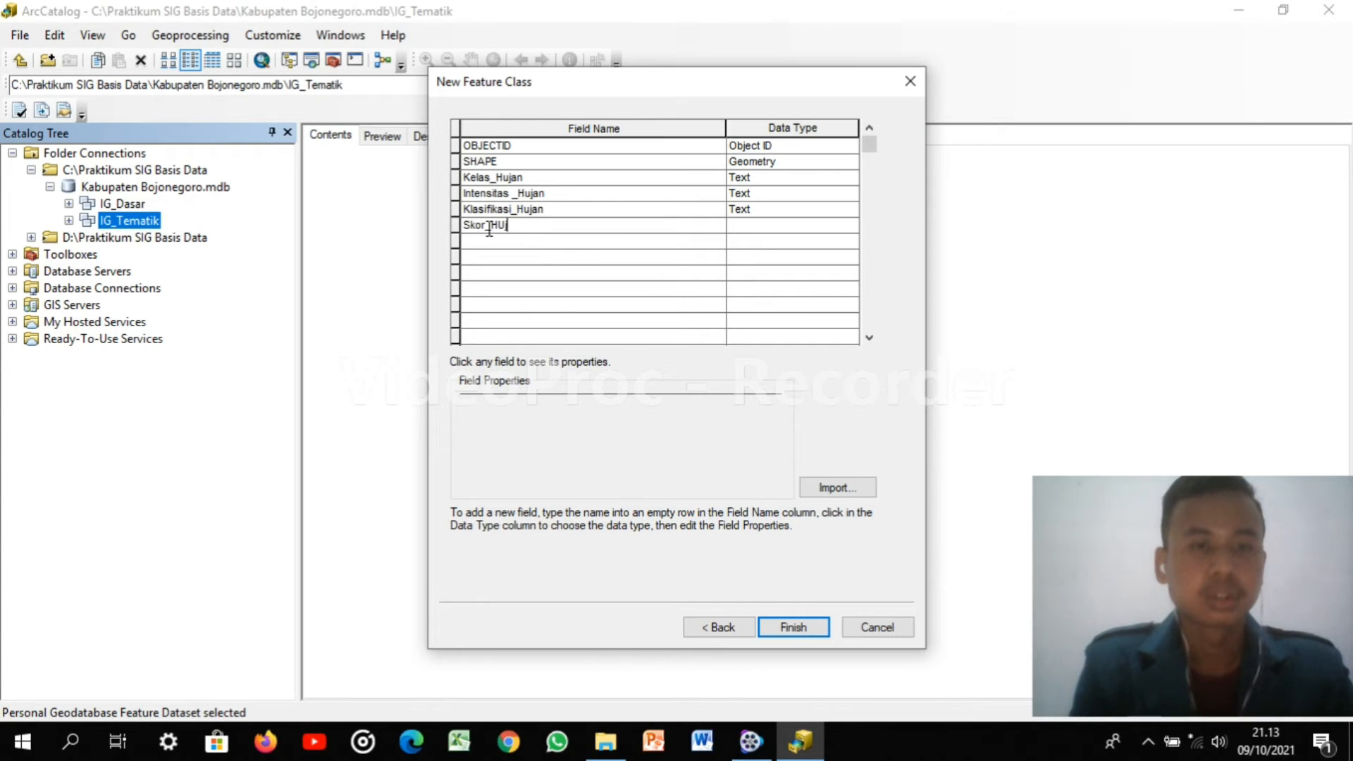
key("BackSpace")
key("BackSpace")
type("uJAN")
key("BackSpace")
key("BackSpace")
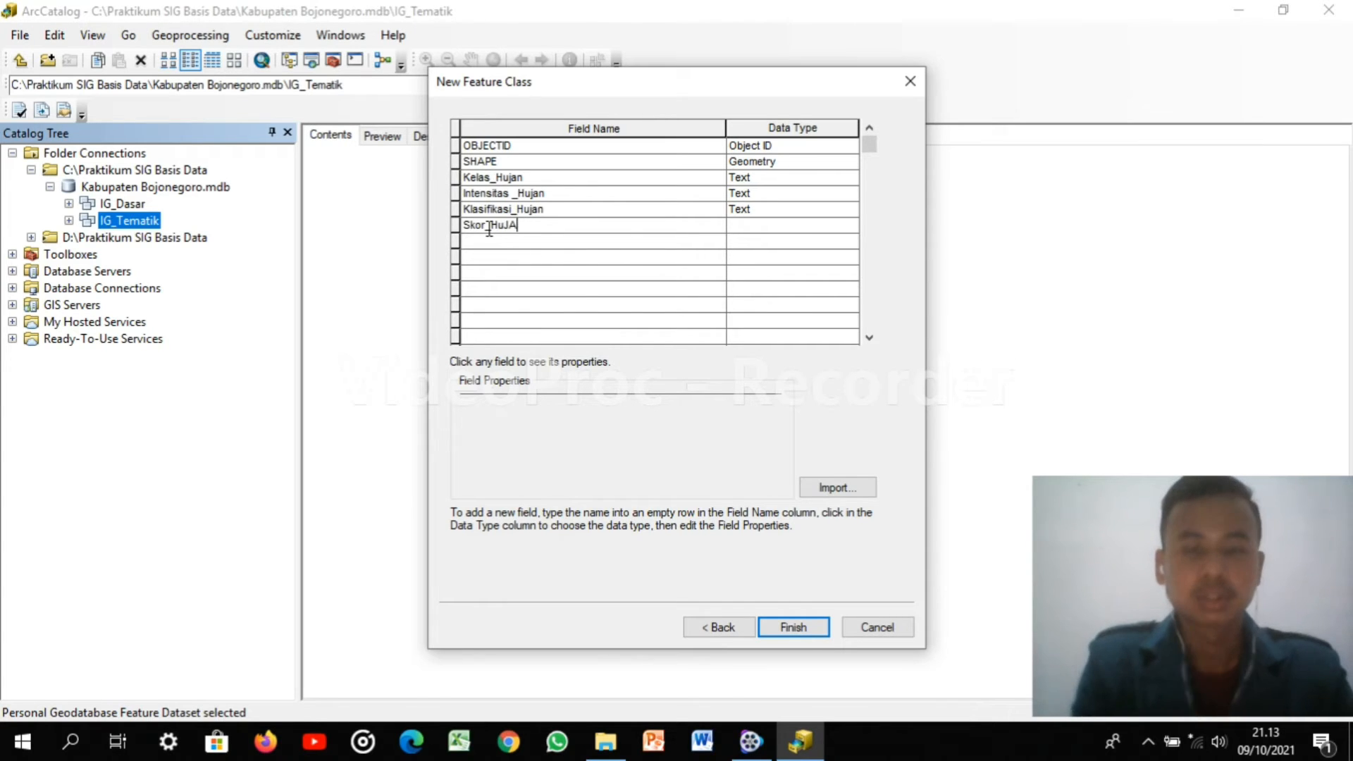
key("BackSpace")
type("jan")
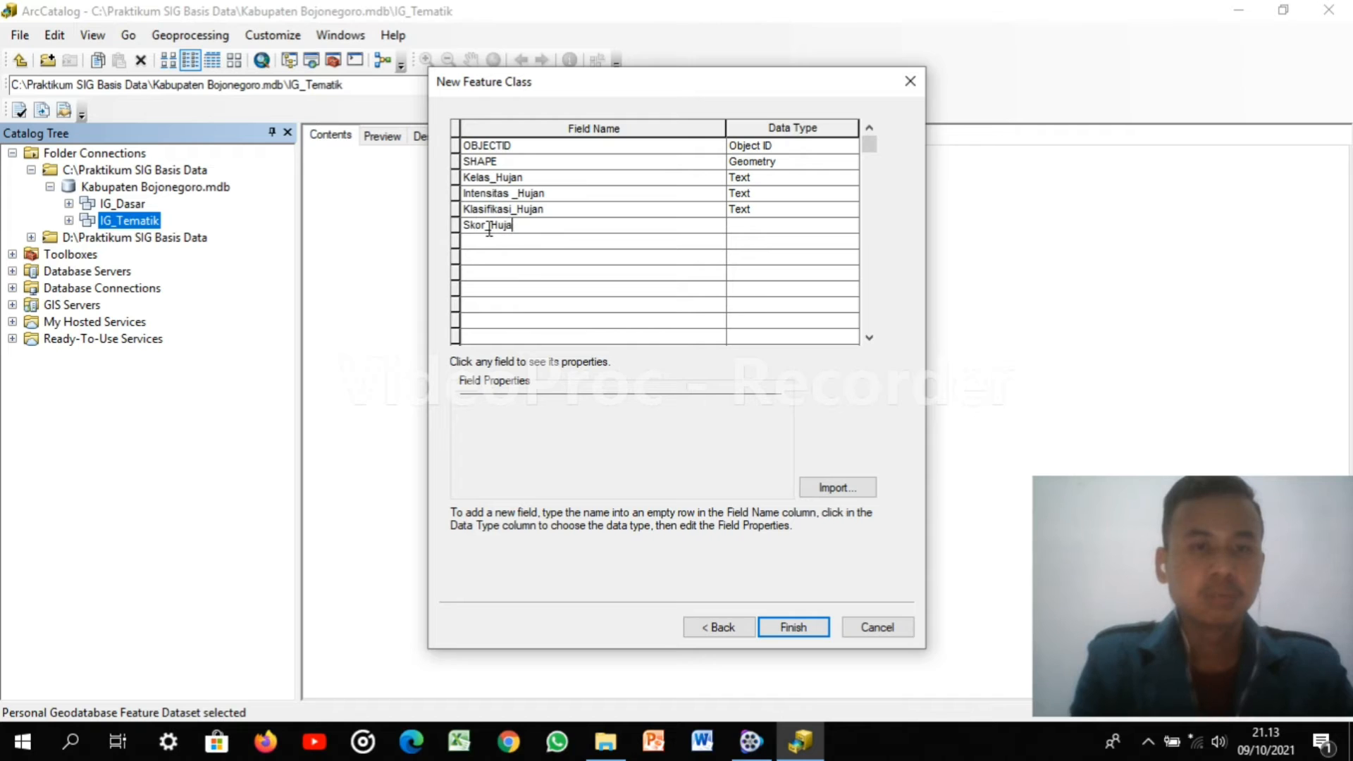
Set Skor_Hujan's data type to Short Integer and finish creating peta_hujan, accepting the automatic rename of the invalid field to Intensitas__Hujan
left_click(738, 227)
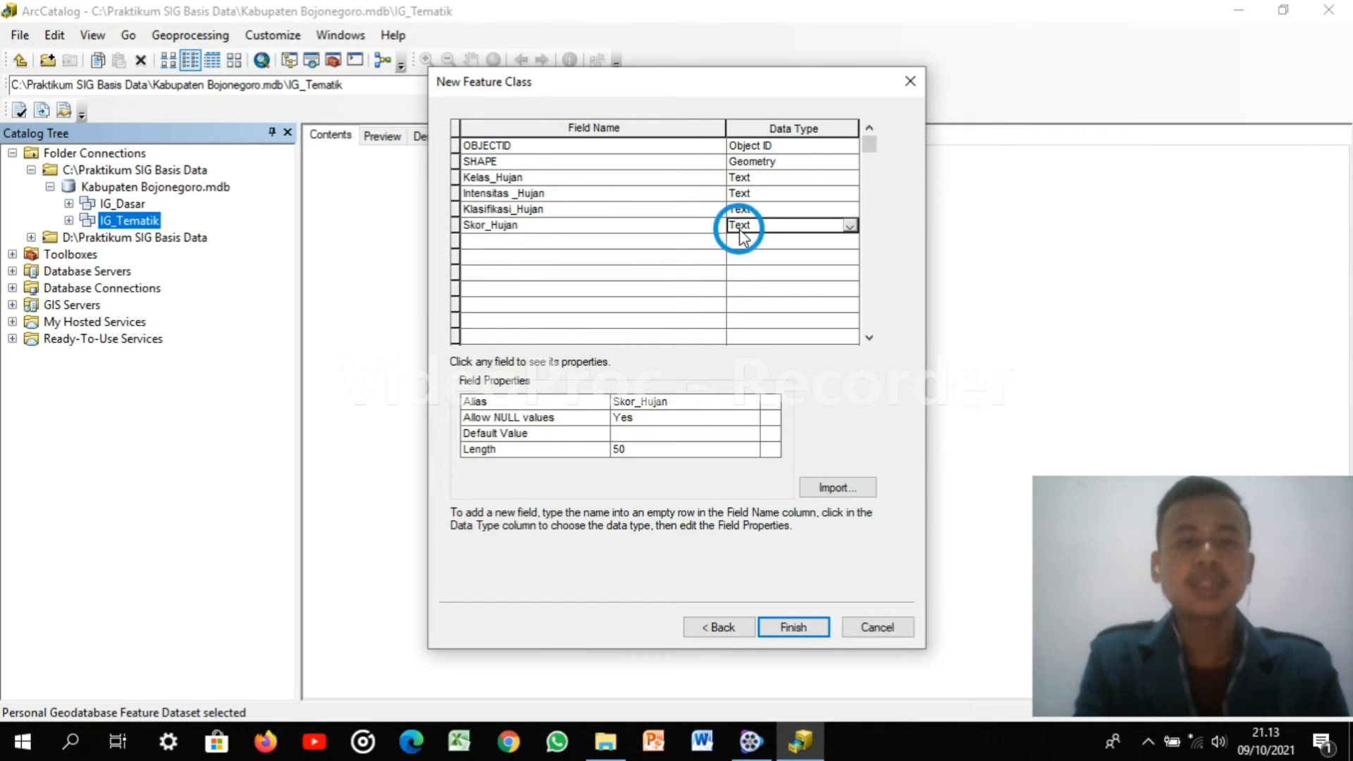
left_click(741, 226)
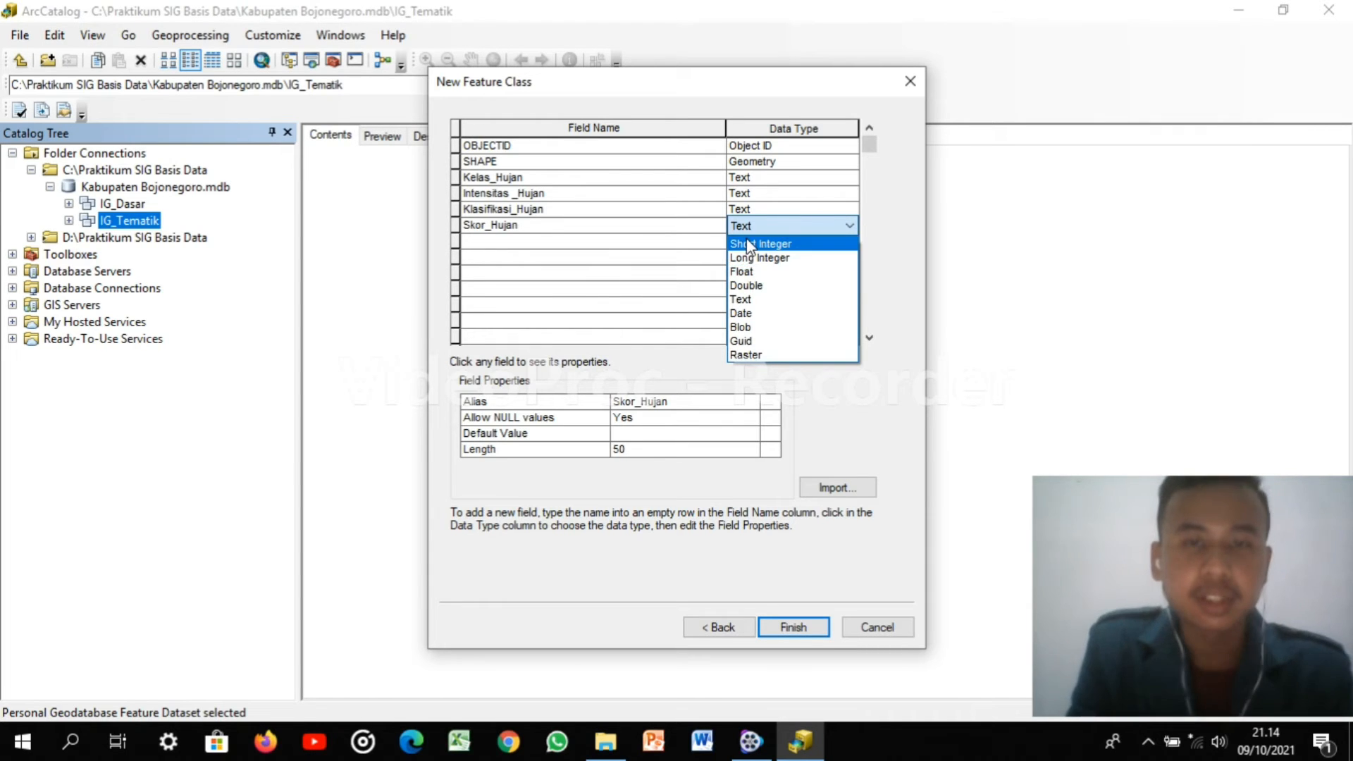
left_click(746, 240)
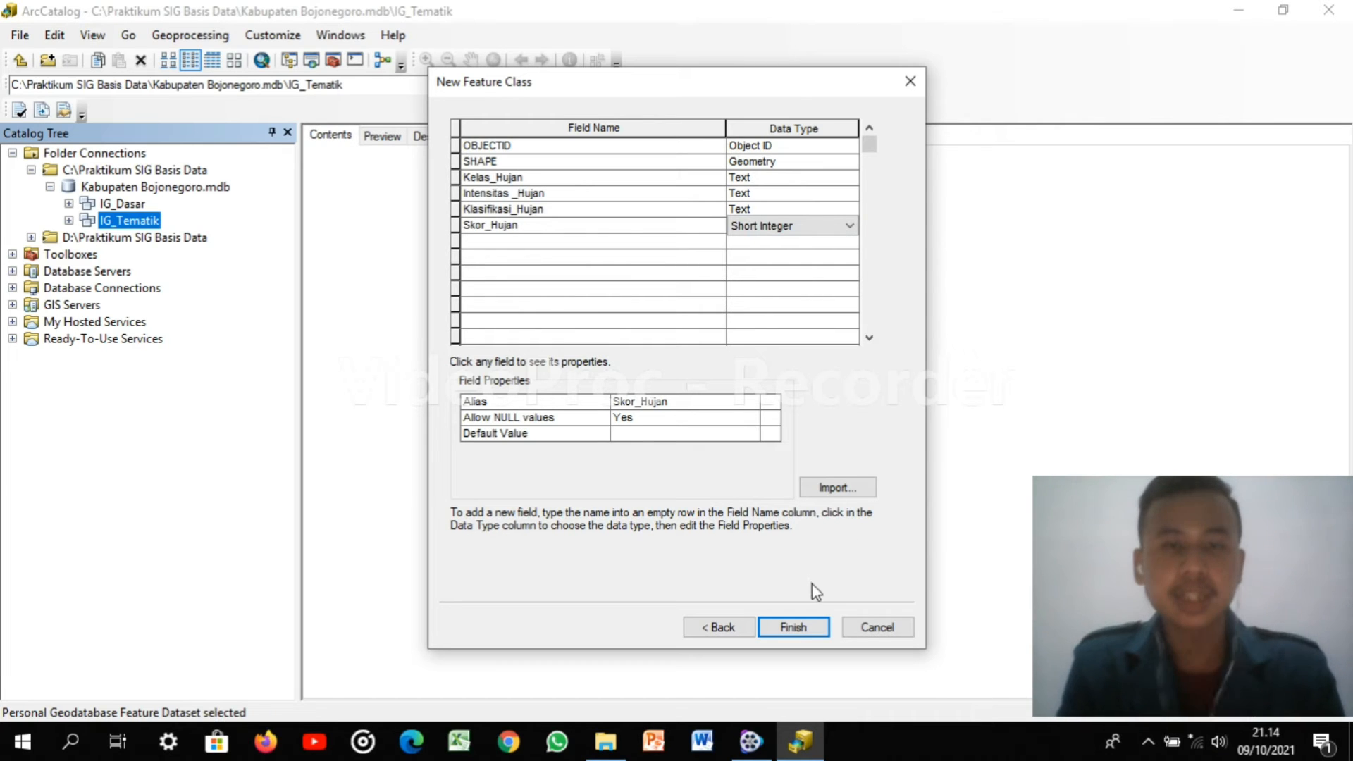
left_click(794, 627)
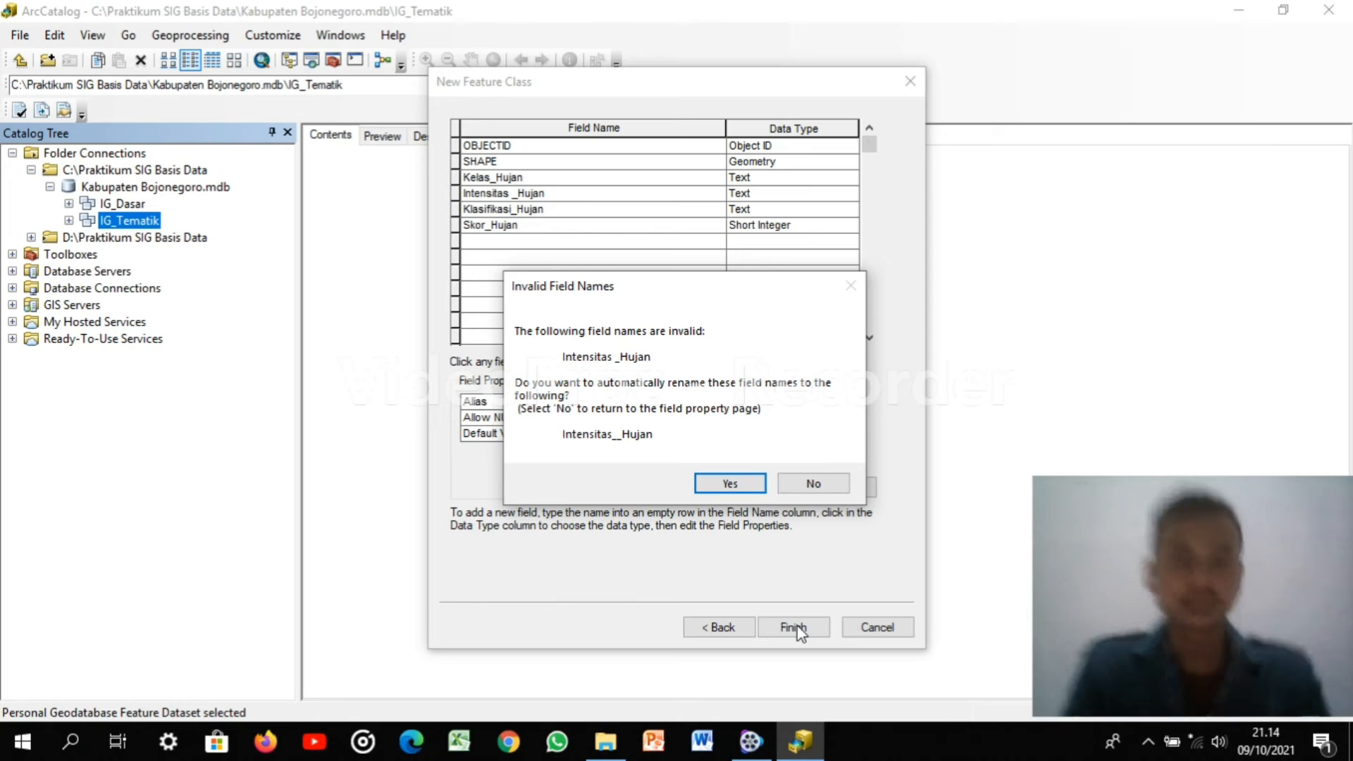
left_click(733, 482)
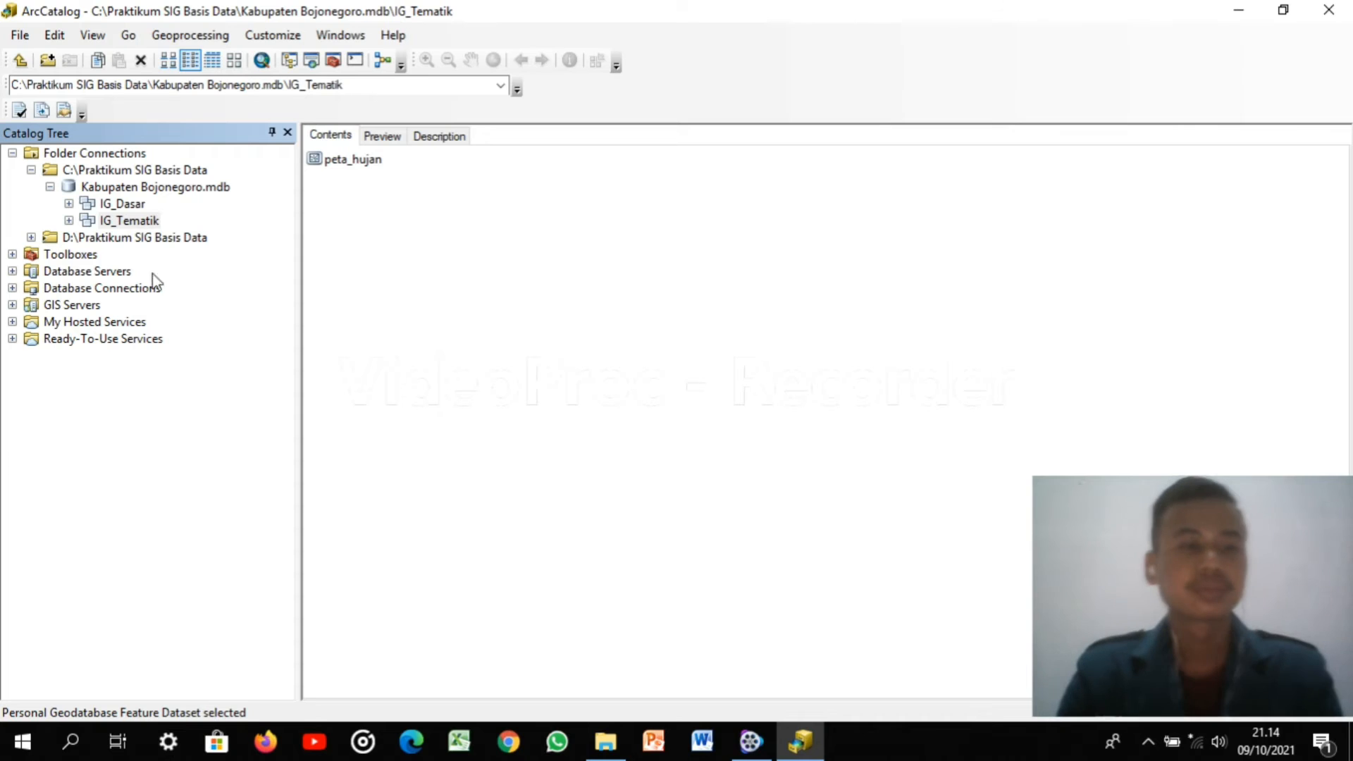
right_click(118, 219)
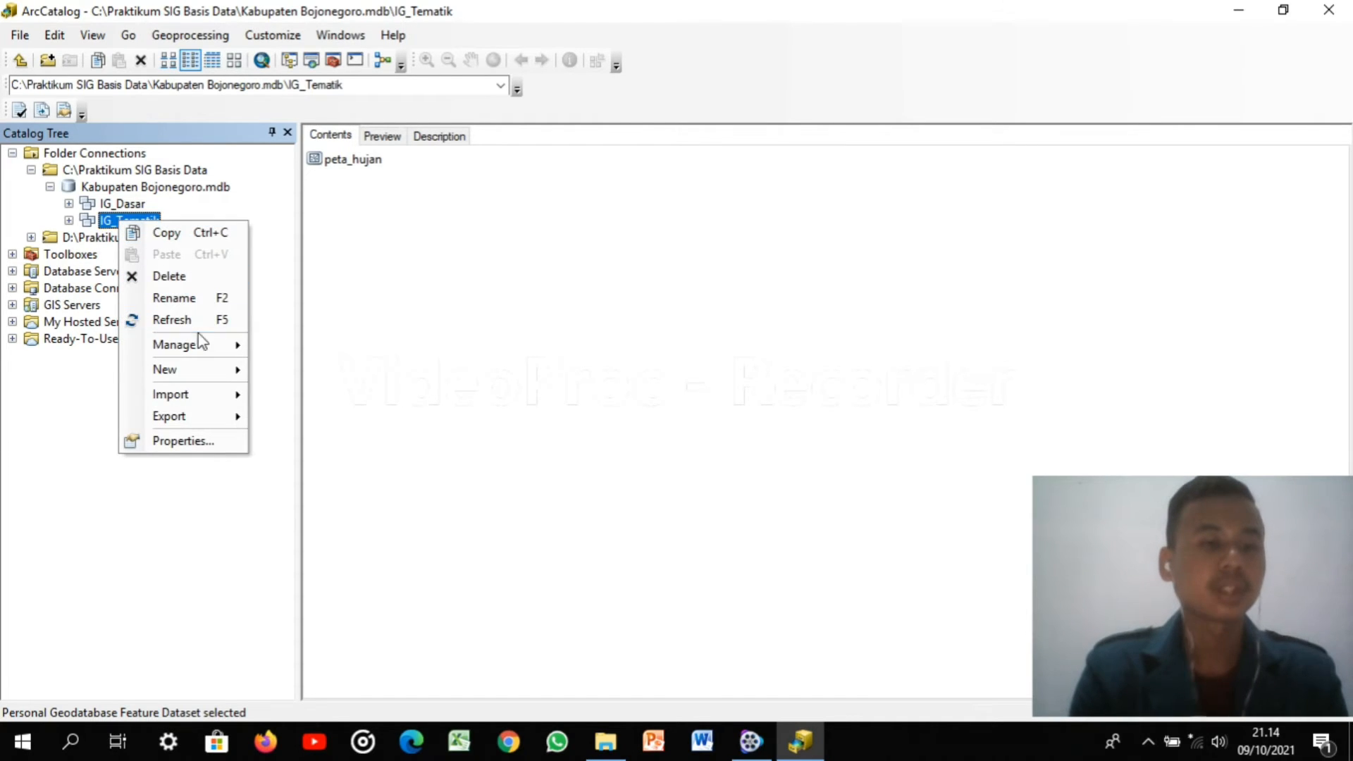
mouse_move(202, 369)
left_click(286, 371)
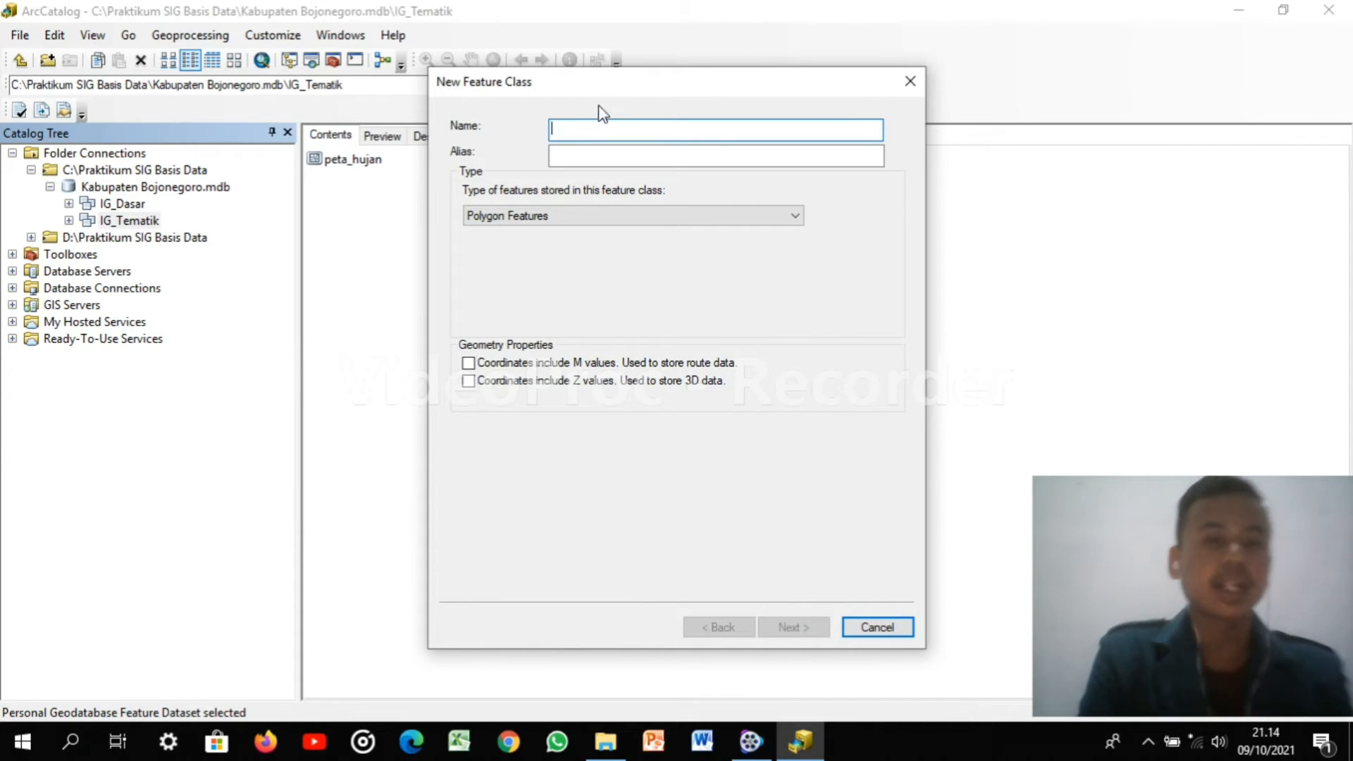
type("kem")
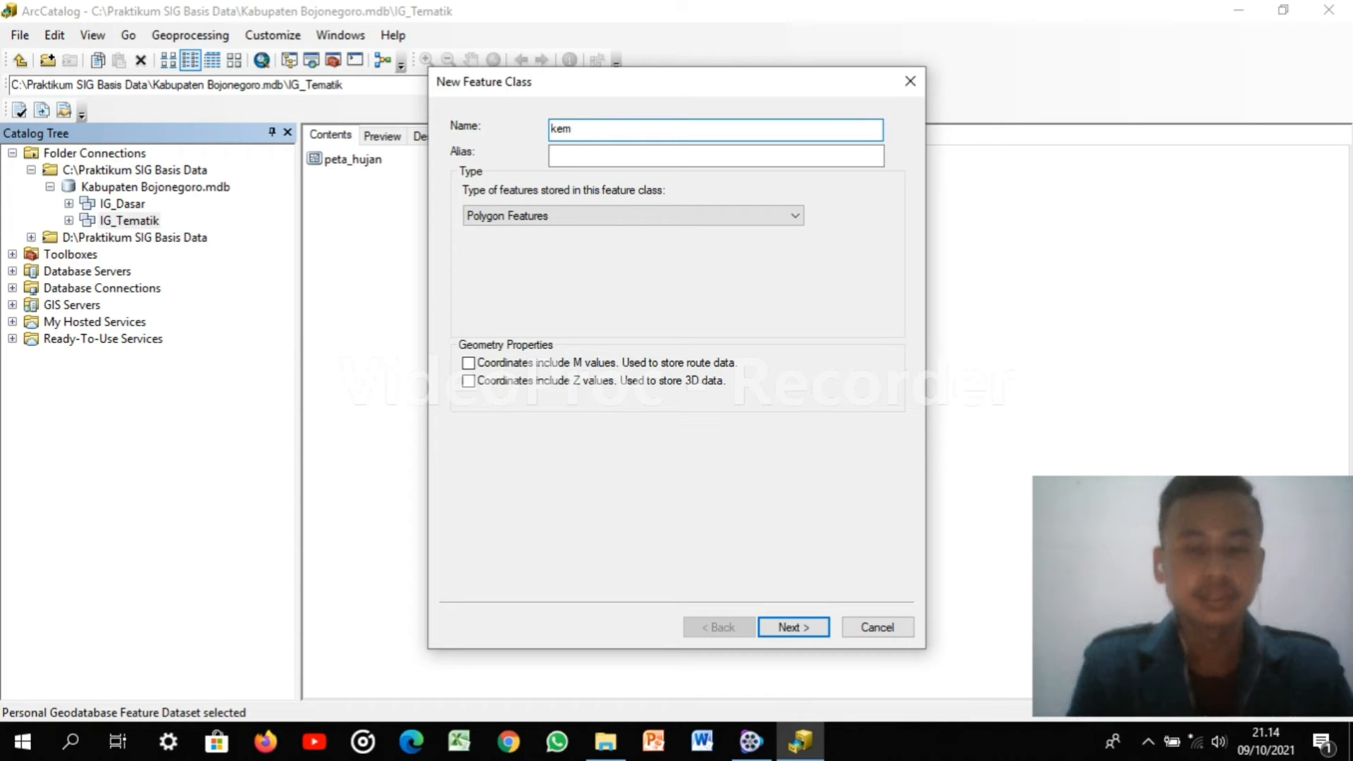
type("_lereng")
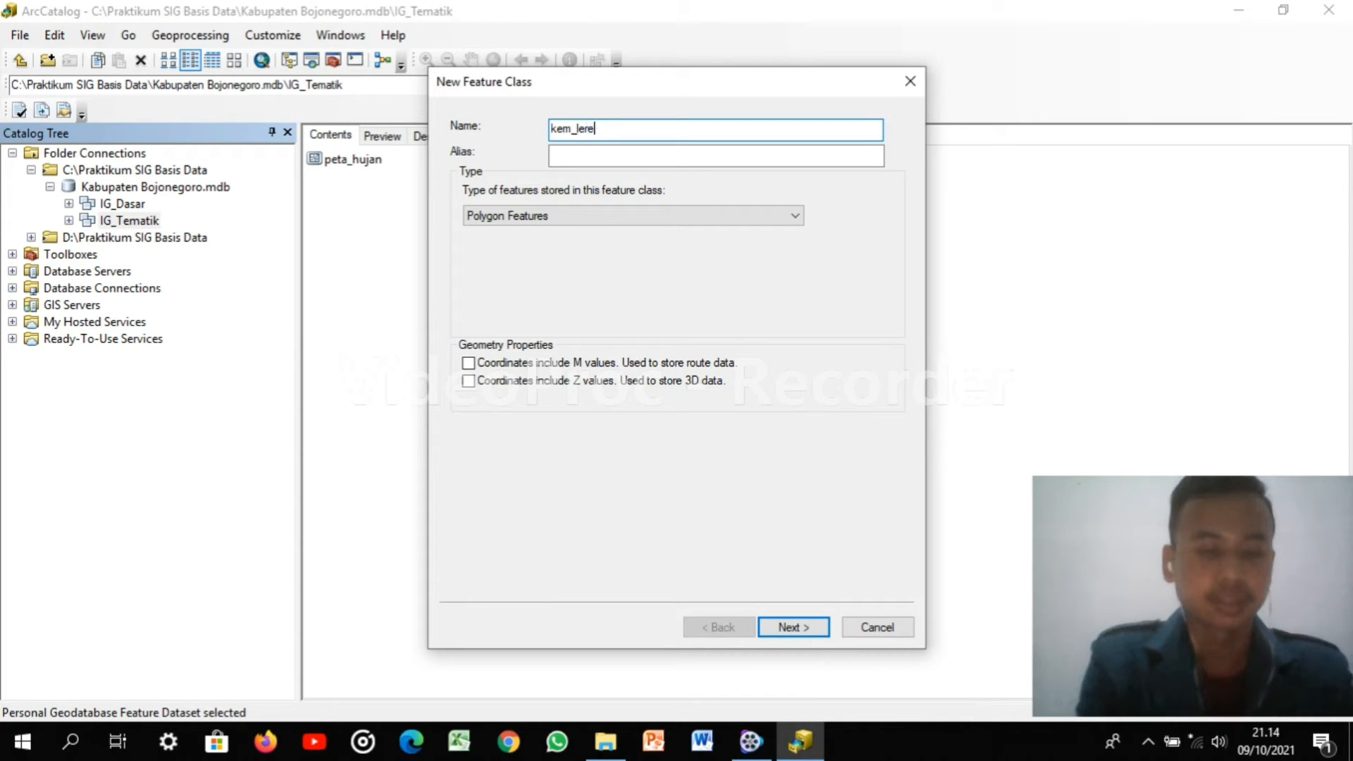
left_click(596, 165)
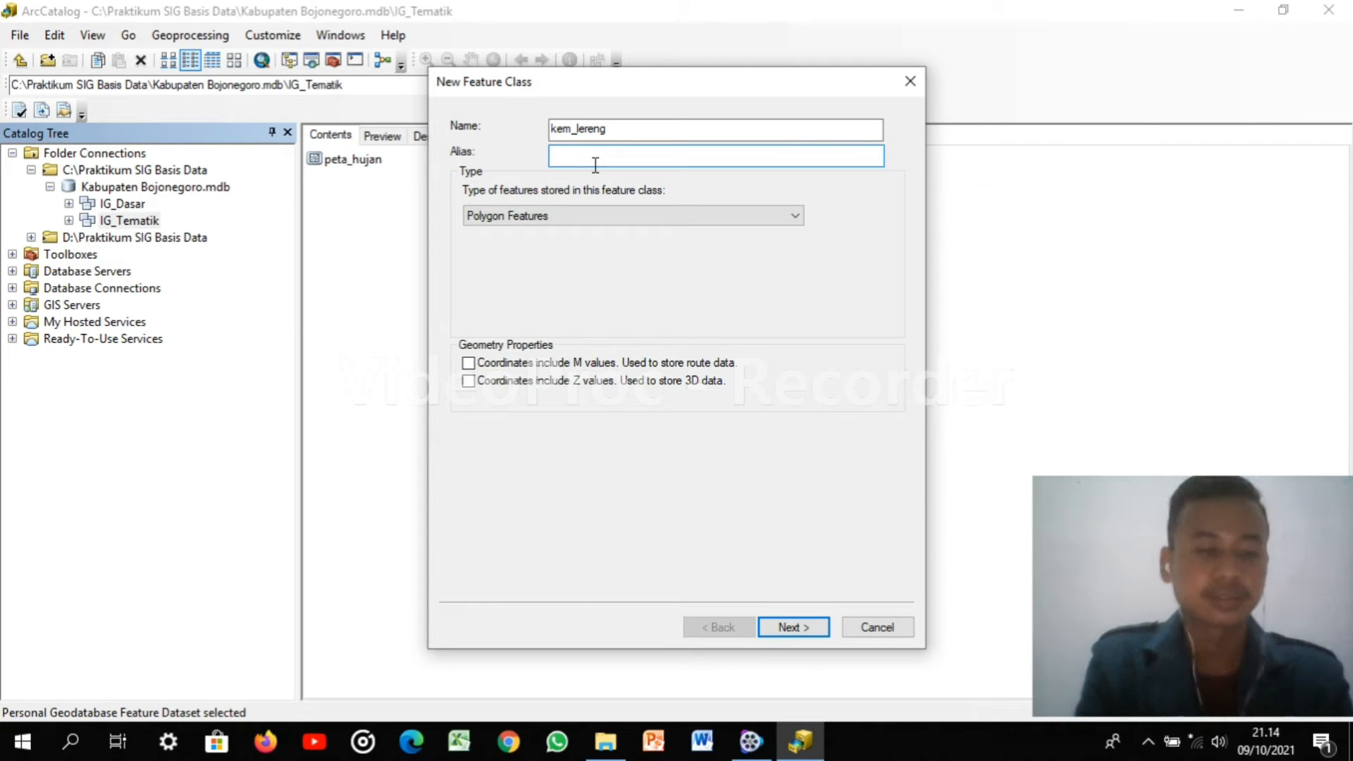
type("Ke")
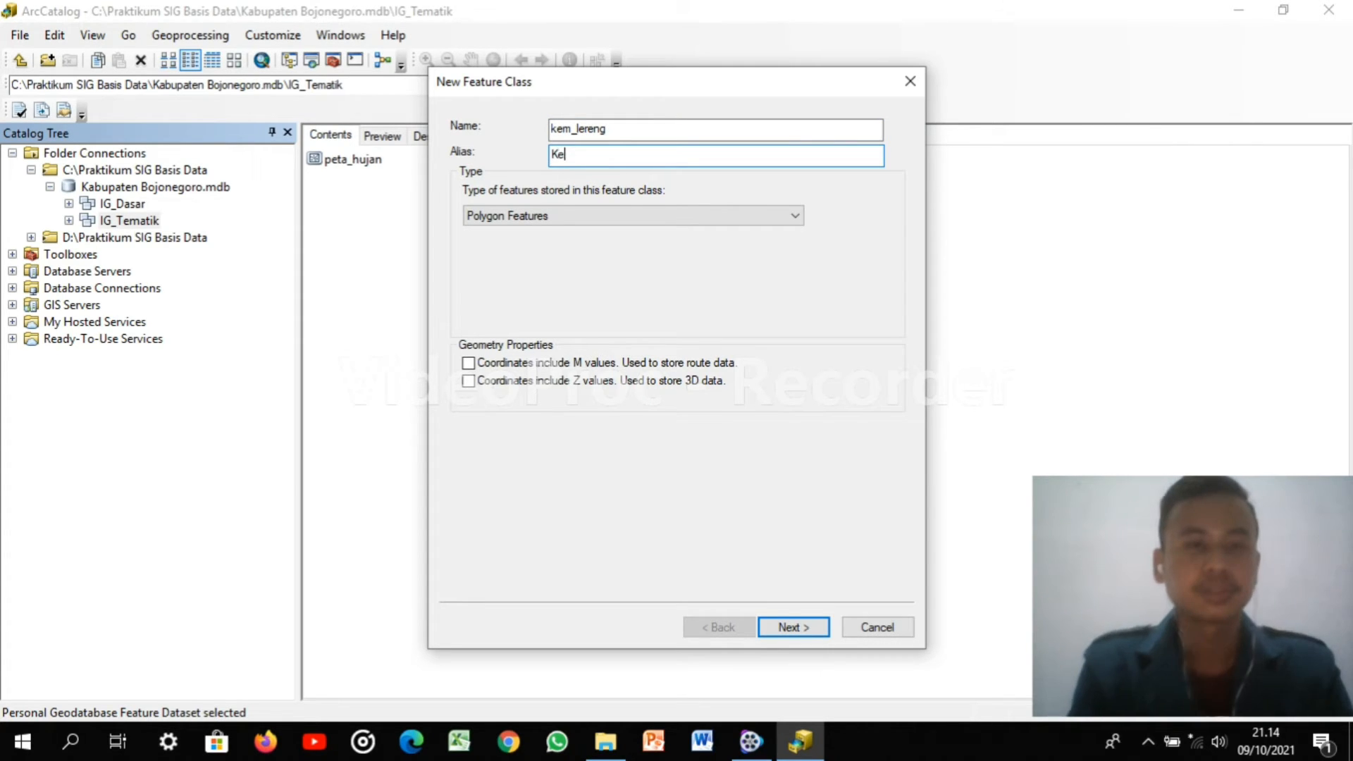
type("mi")
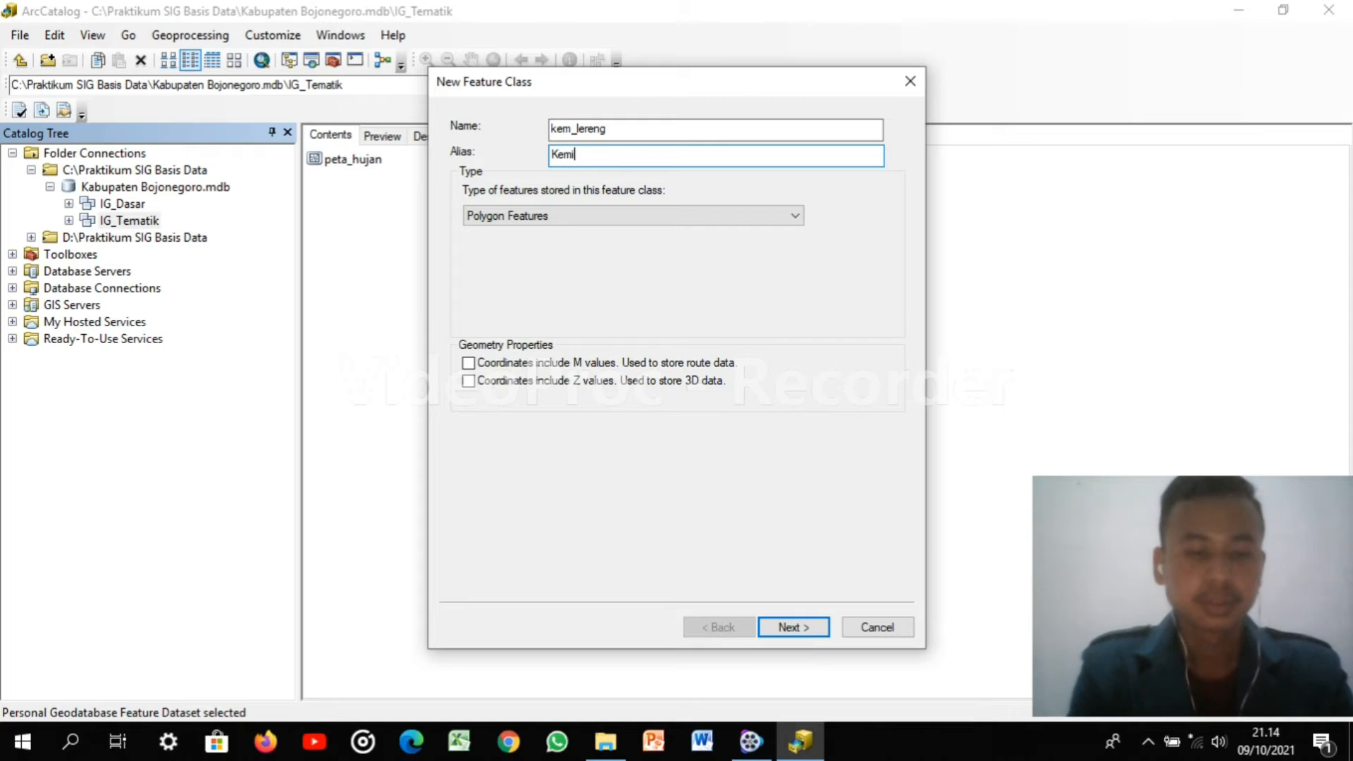
type("ringan Lereng")
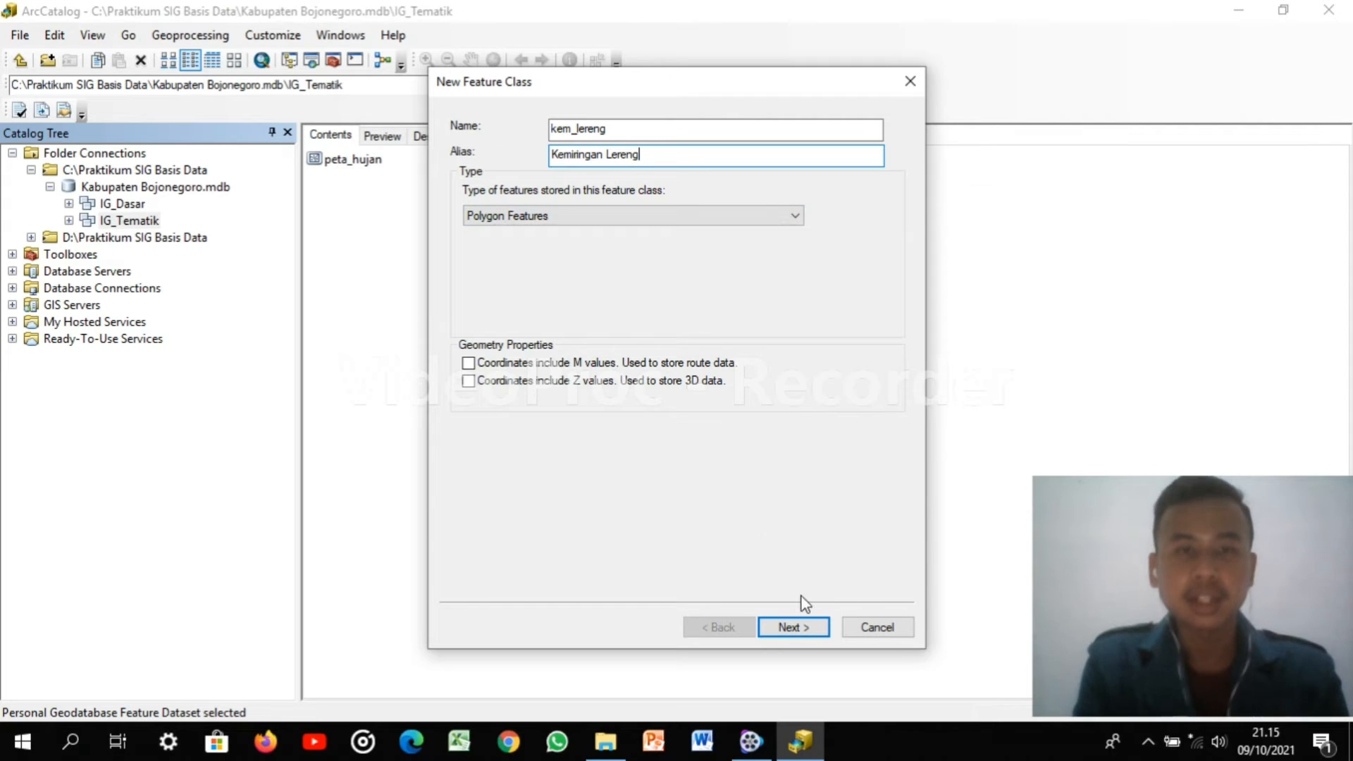
left_click(807, 632)
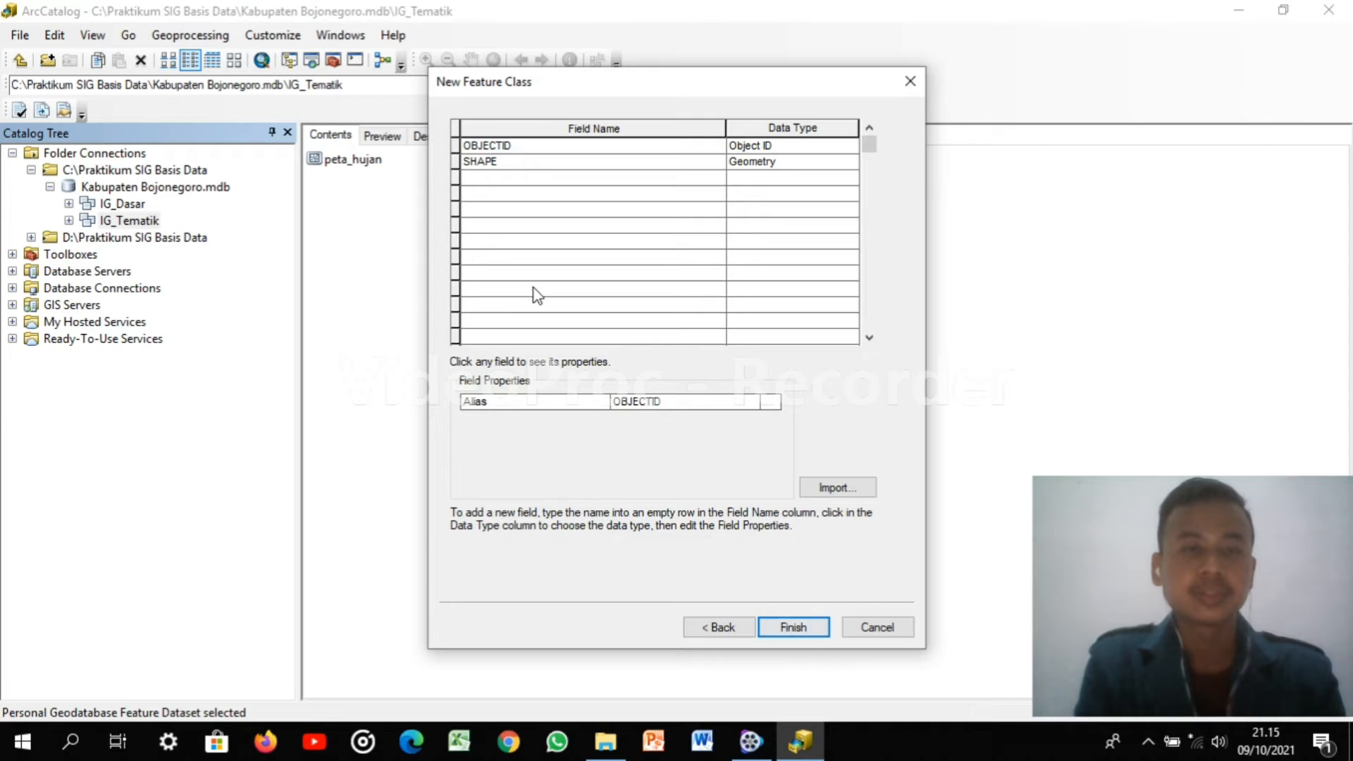
left_click(496, 179)
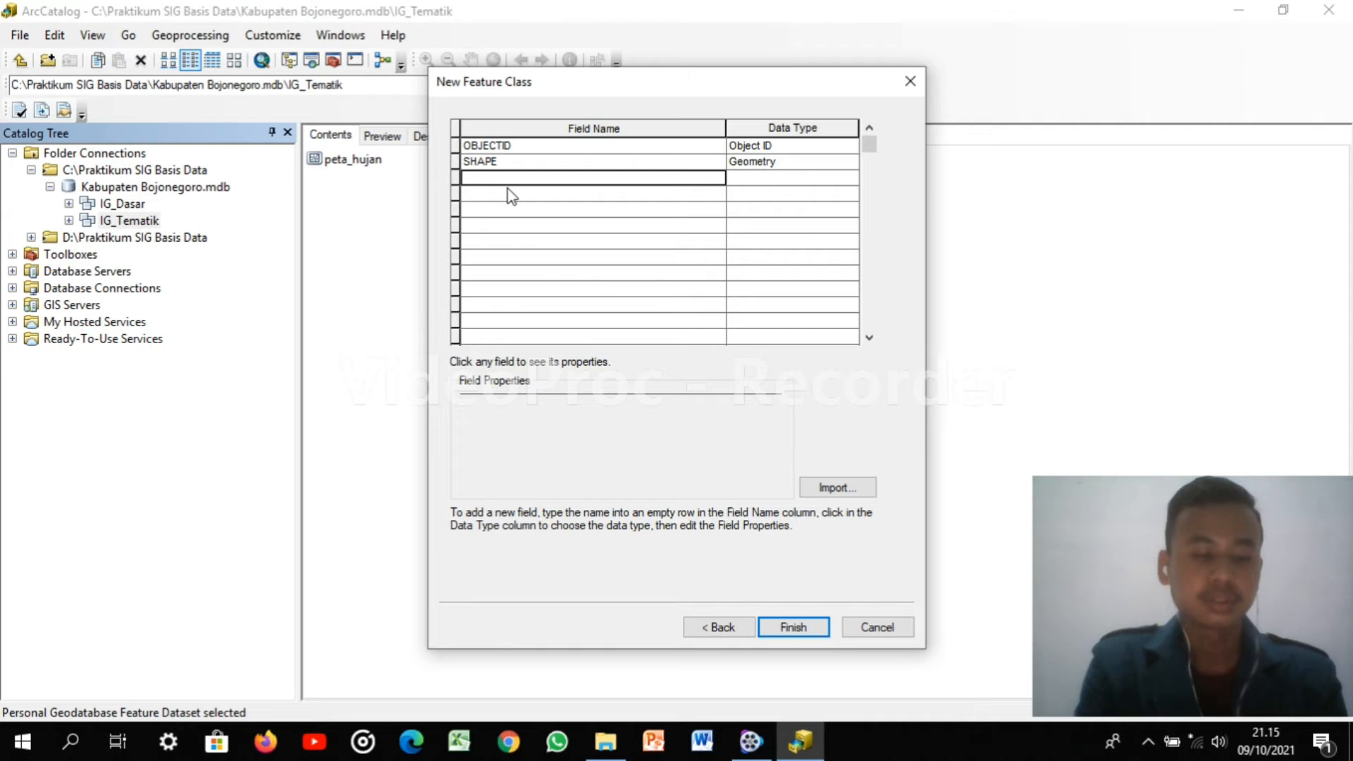
left_click(882, 623)
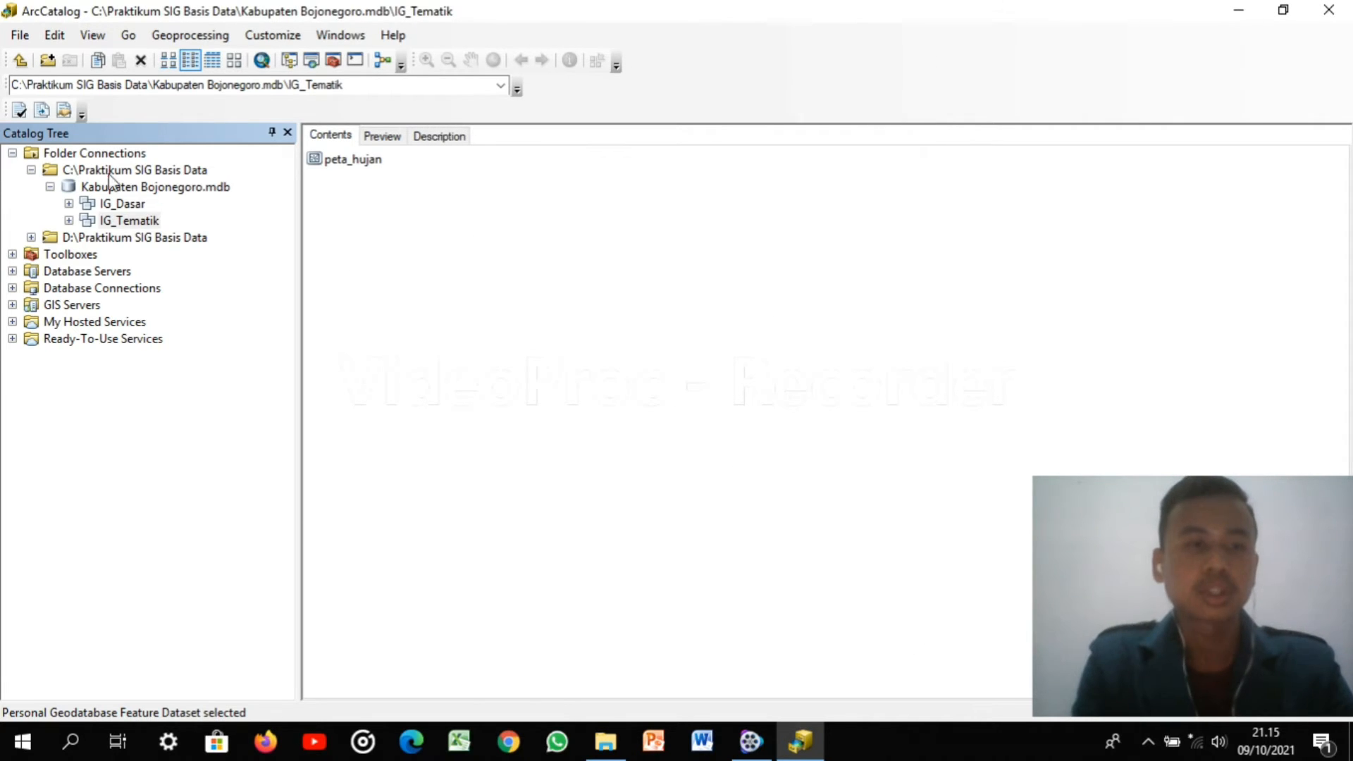
Start a new feature class in the IG_Tematik dataset and name it peta_kem_lereng
right_click(141, 222)
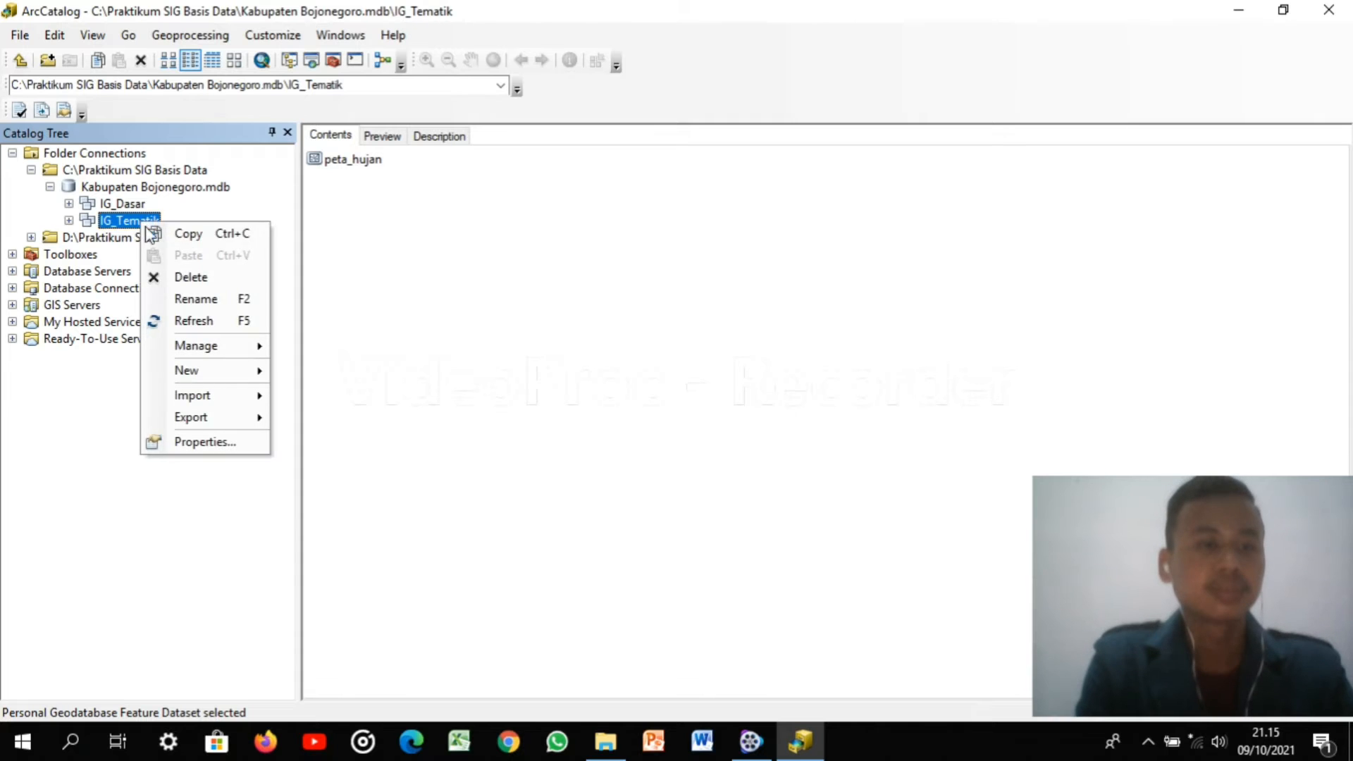
left_click(218, 370)
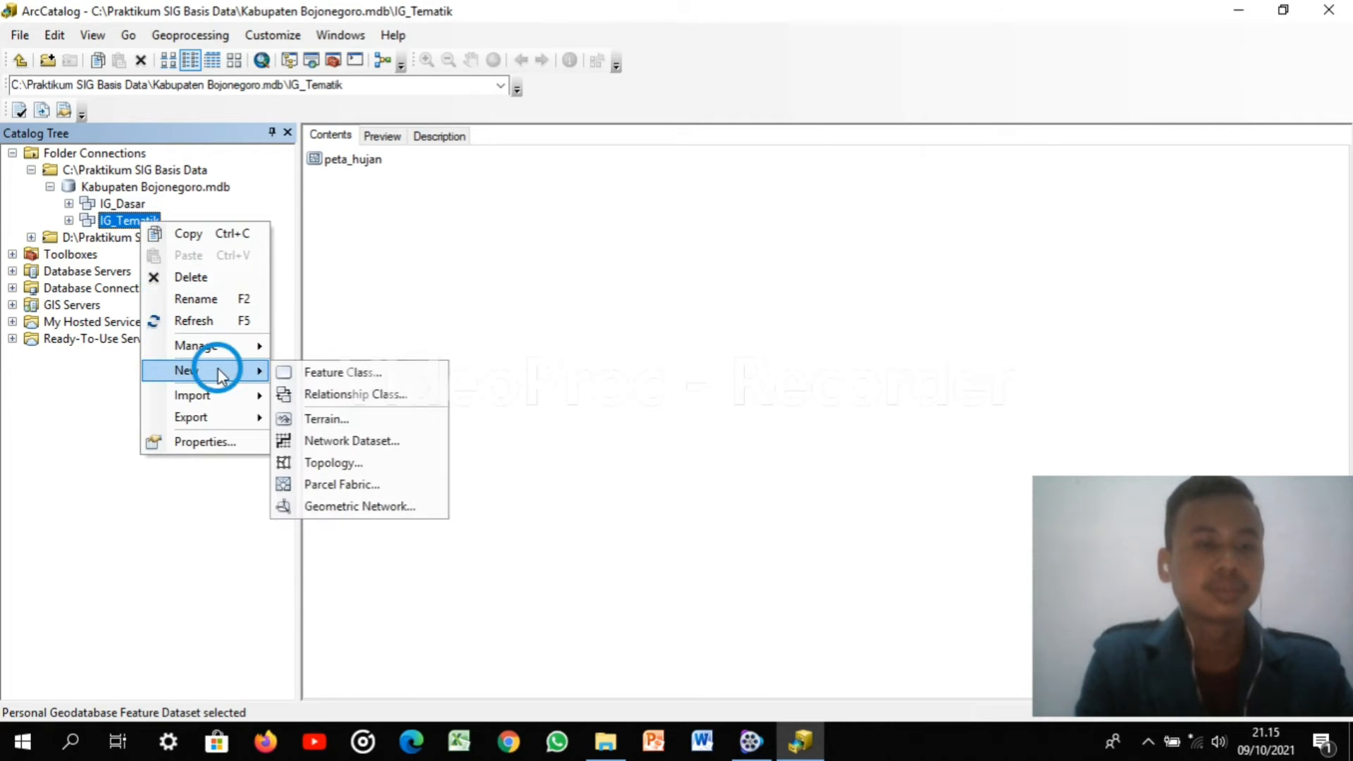
left_click(300, 373)
type("p")
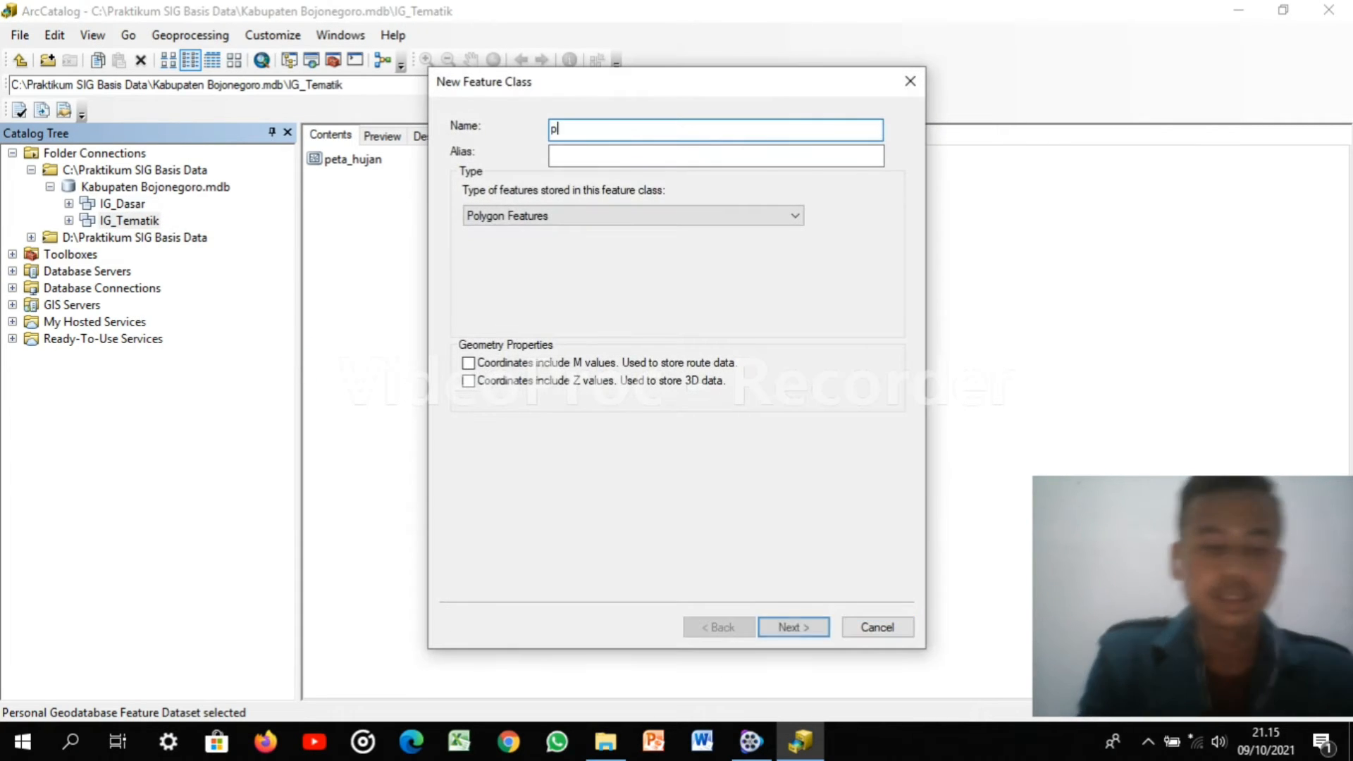
type("eta")
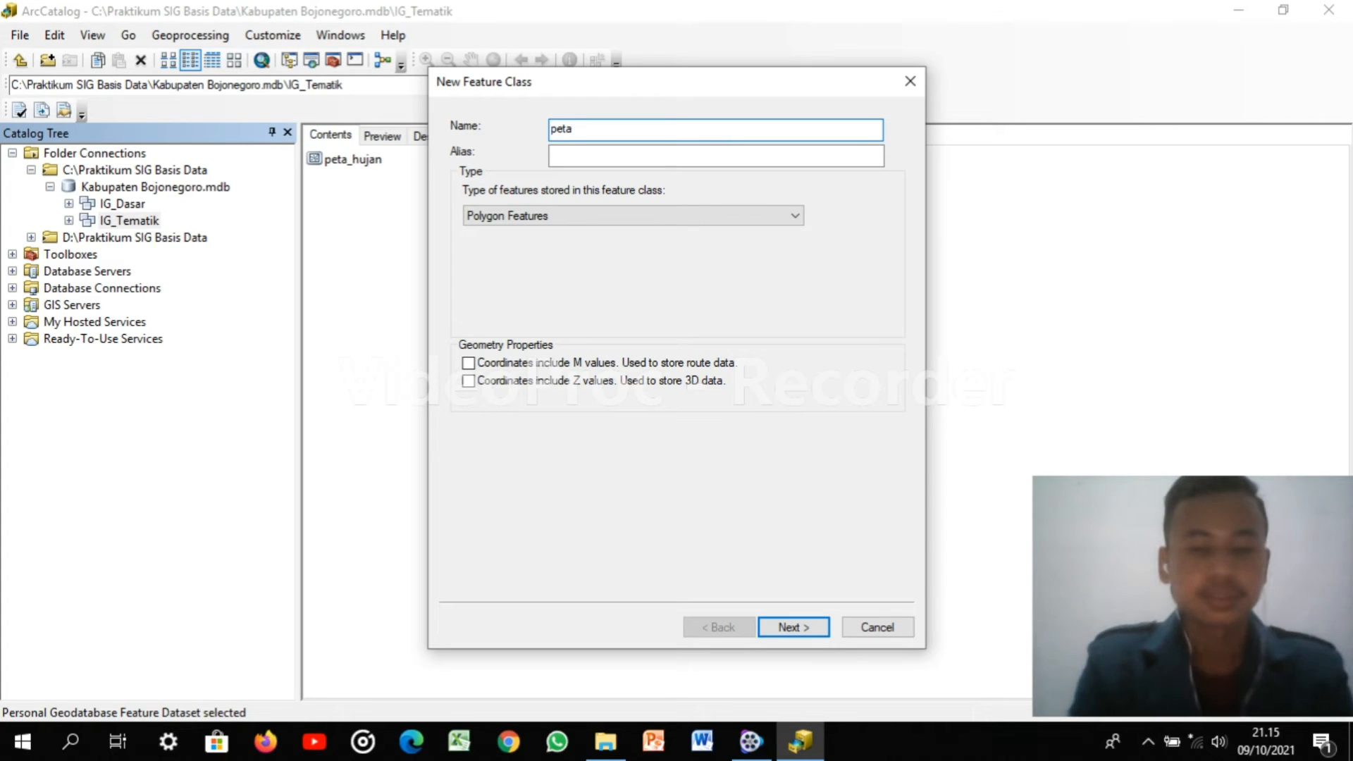
type("_")
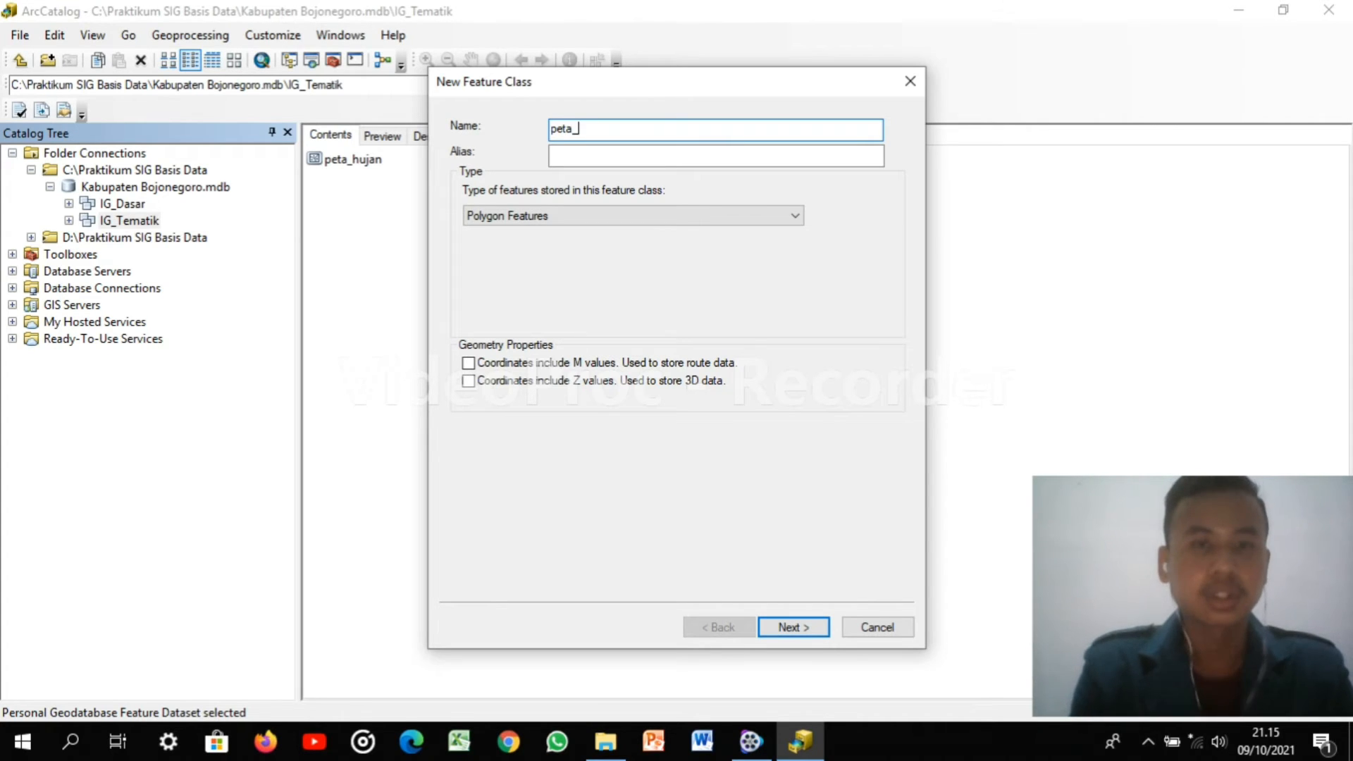
type("kem_lereng")
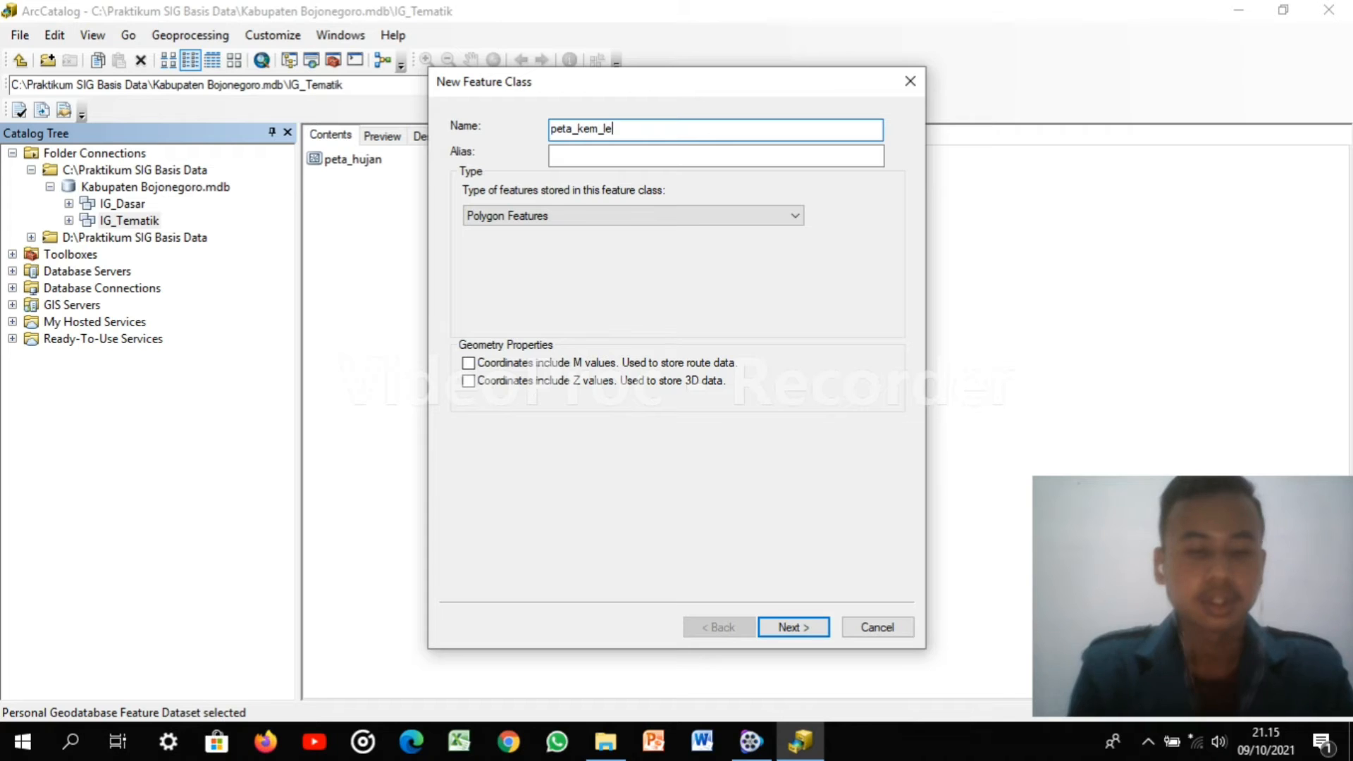
Give peta_kem_lereng the alias Peta Kemiringan Lereng, keep Polygon Features, and proceed to the first empty row of its field definitions
left_click(640, 149)
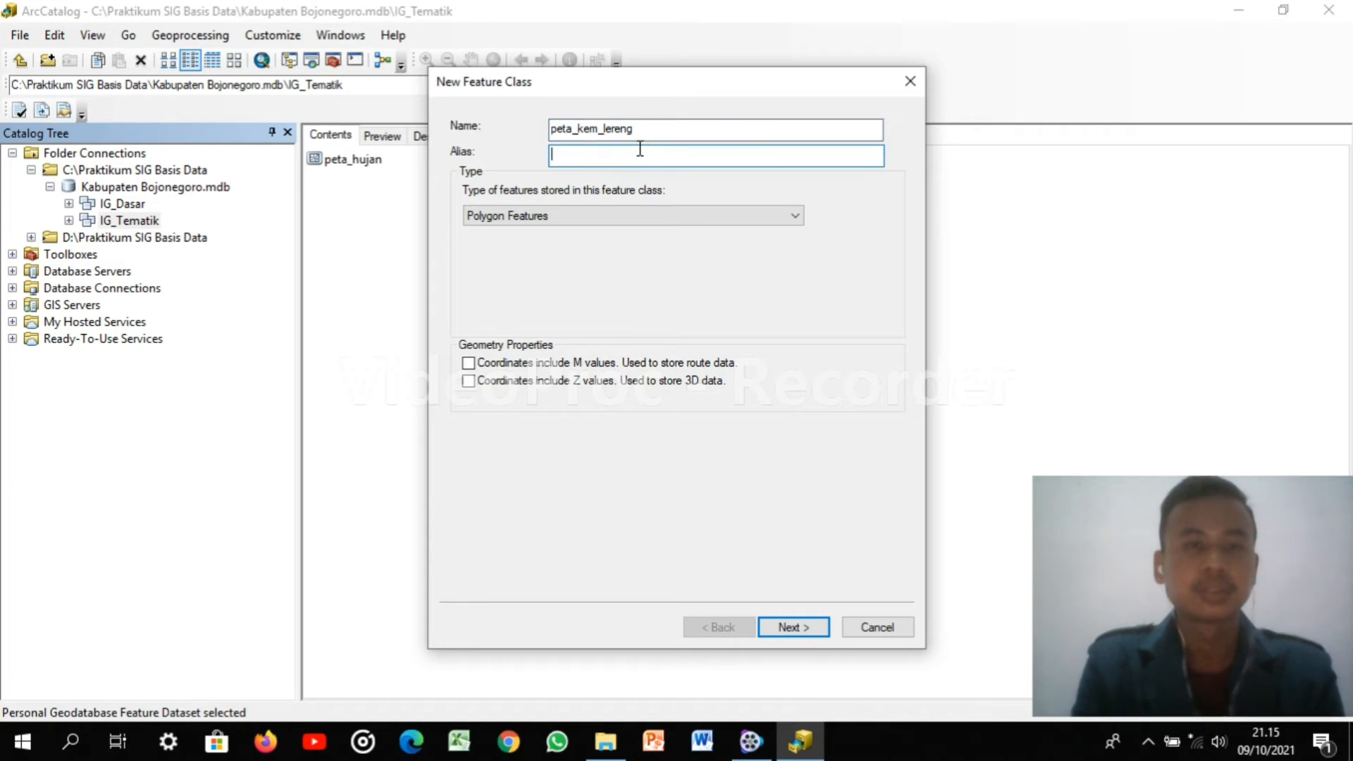
type("Peta")
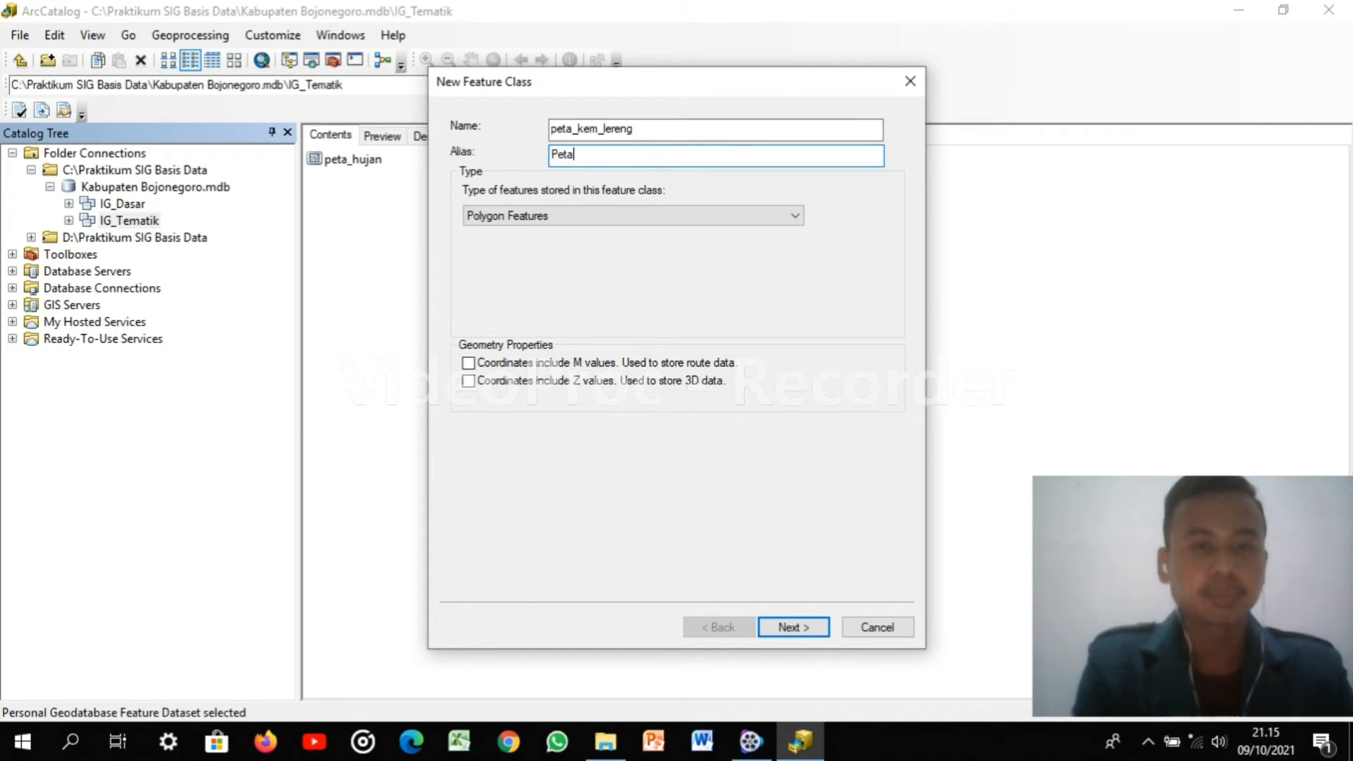
type(" Kem")
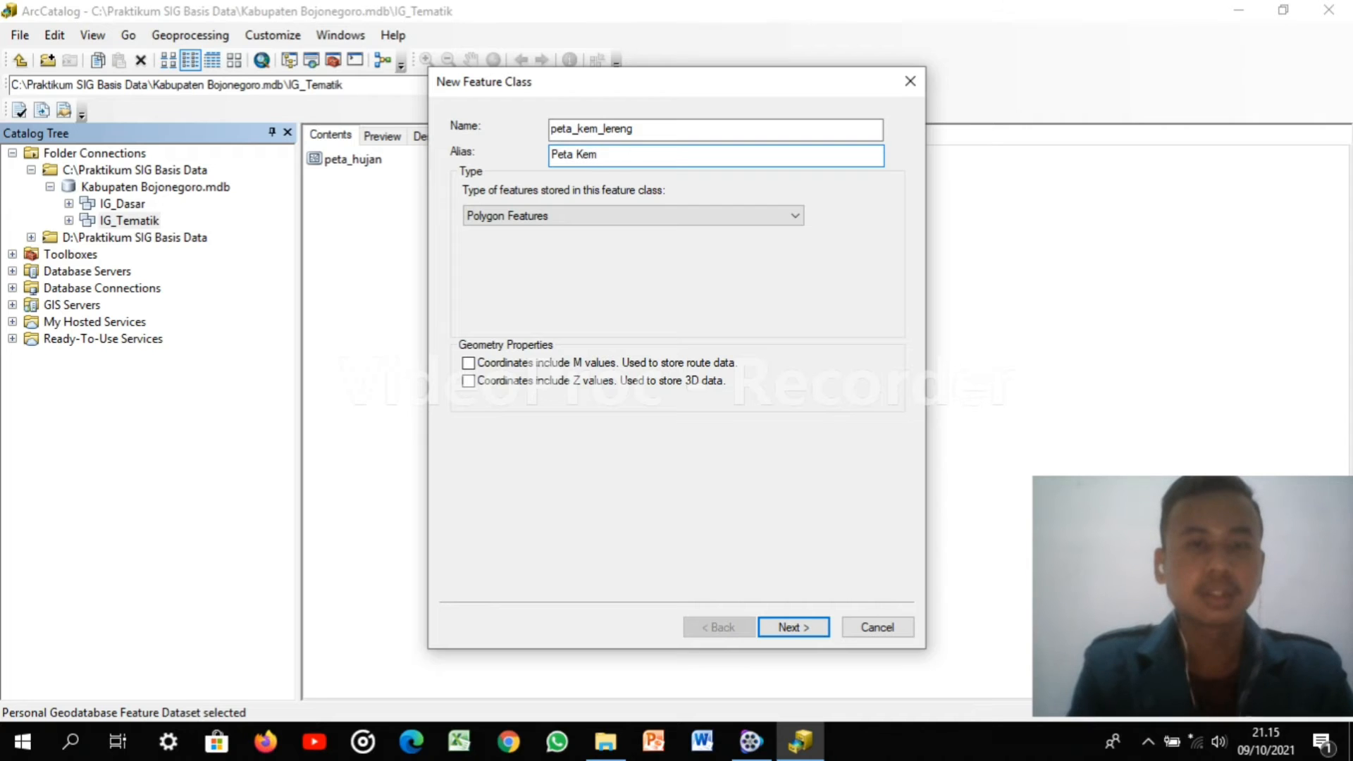
type("iringan L")
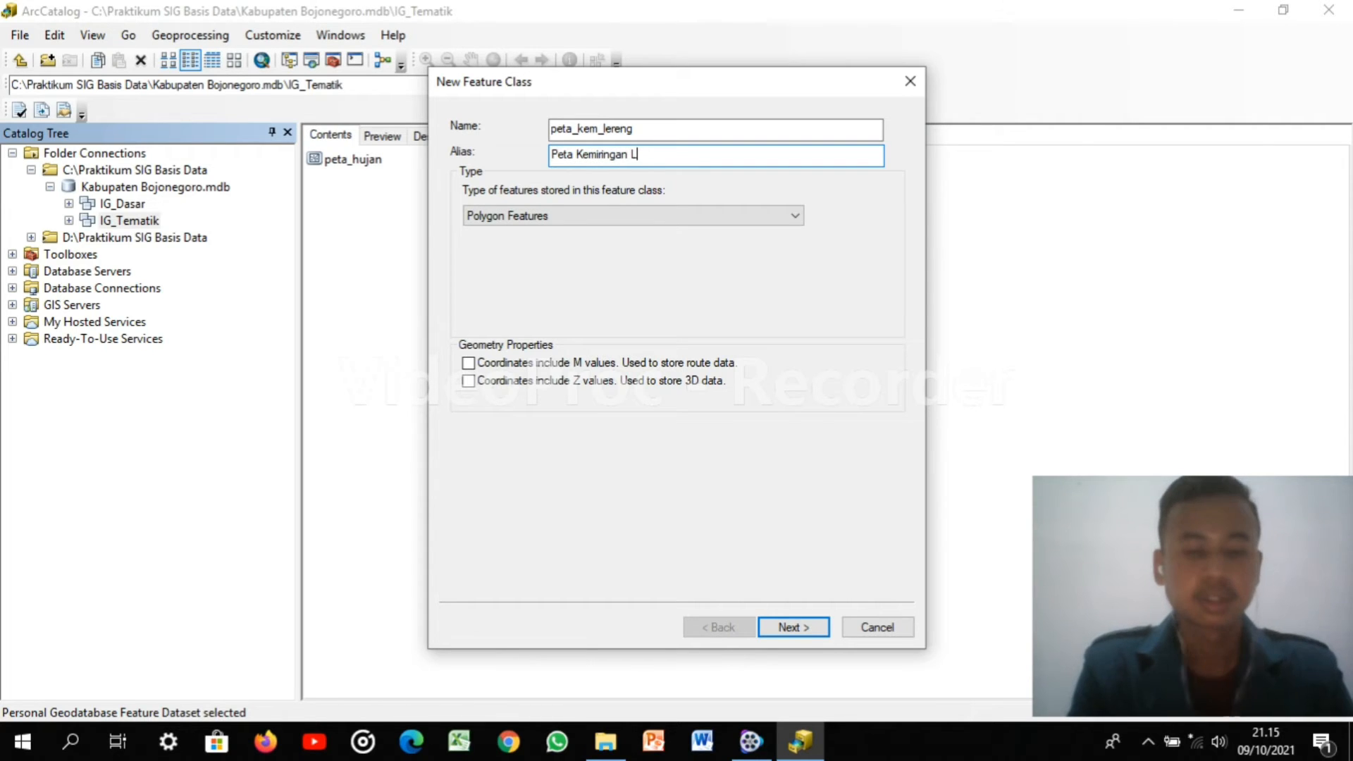
type("ereng")
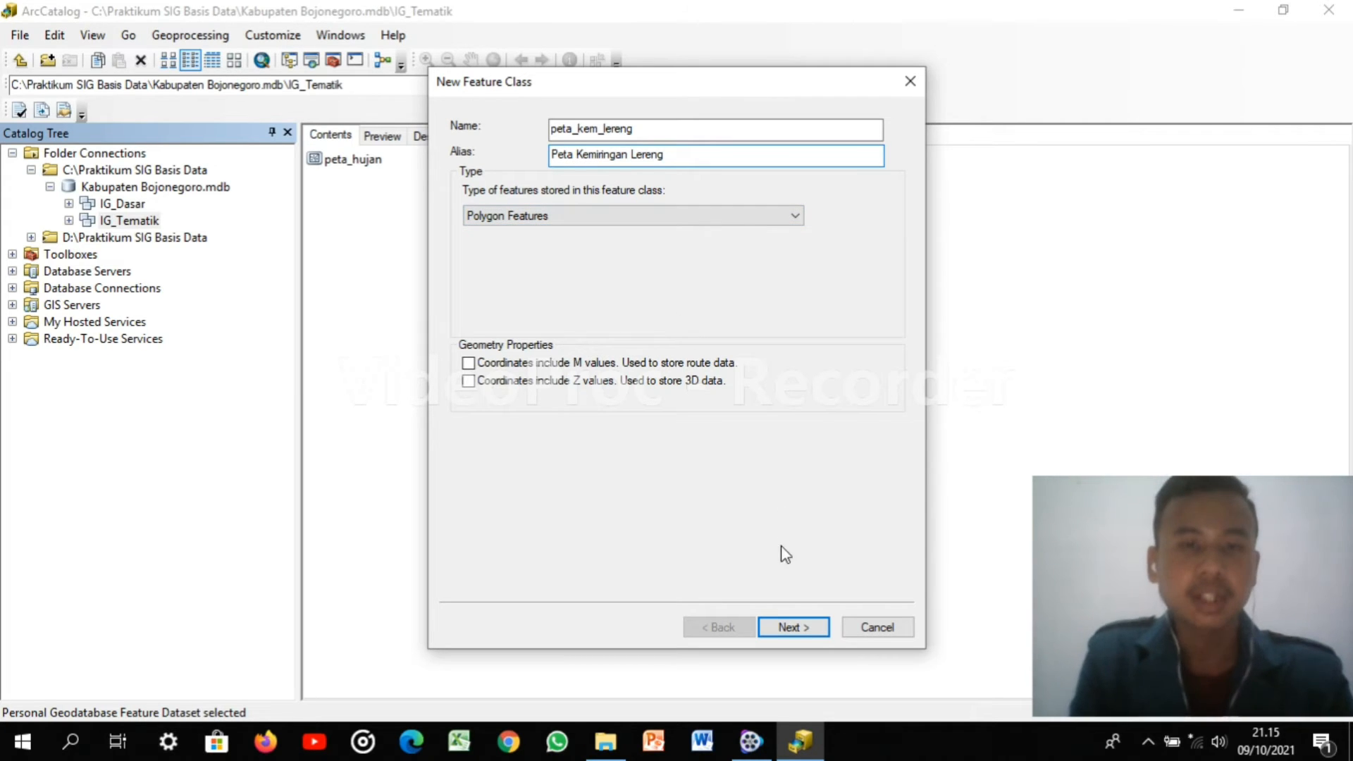
left_click(800, 627)
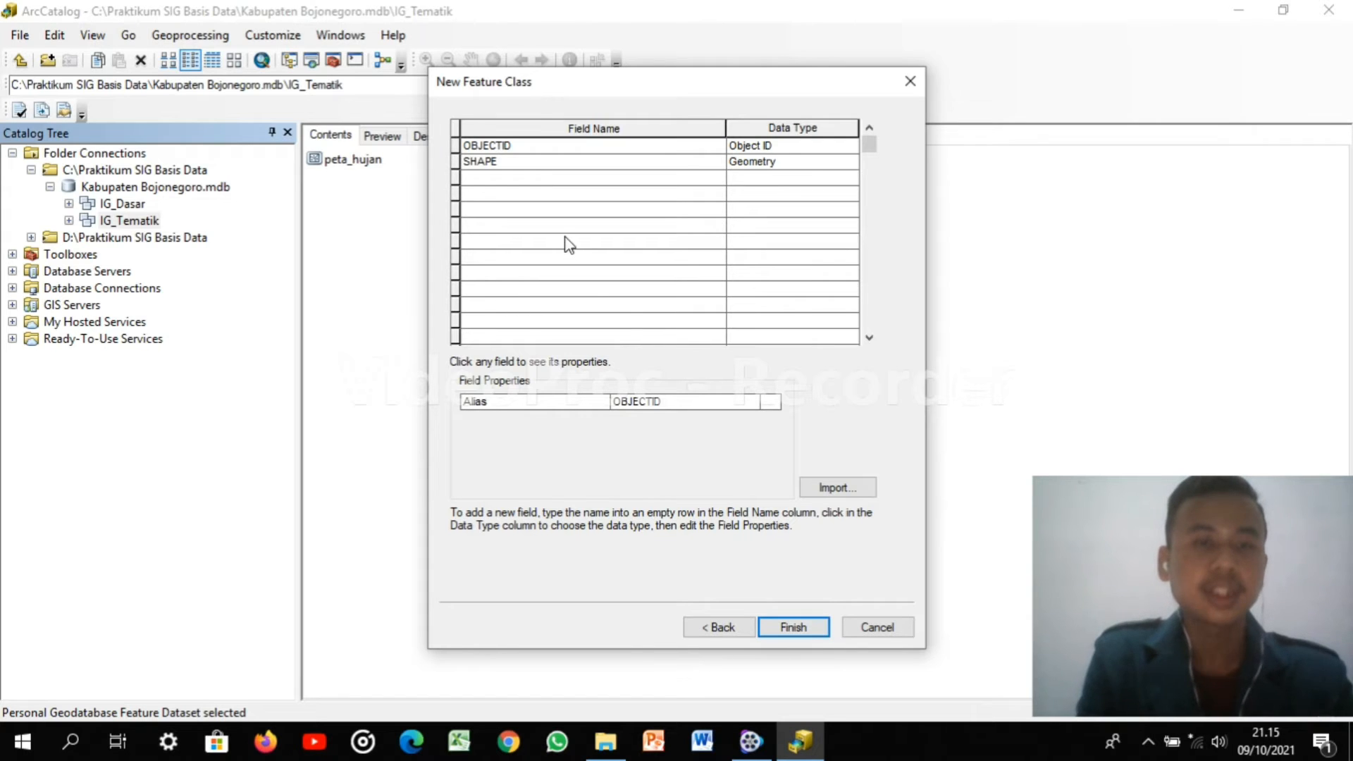
left_click(502, 178)
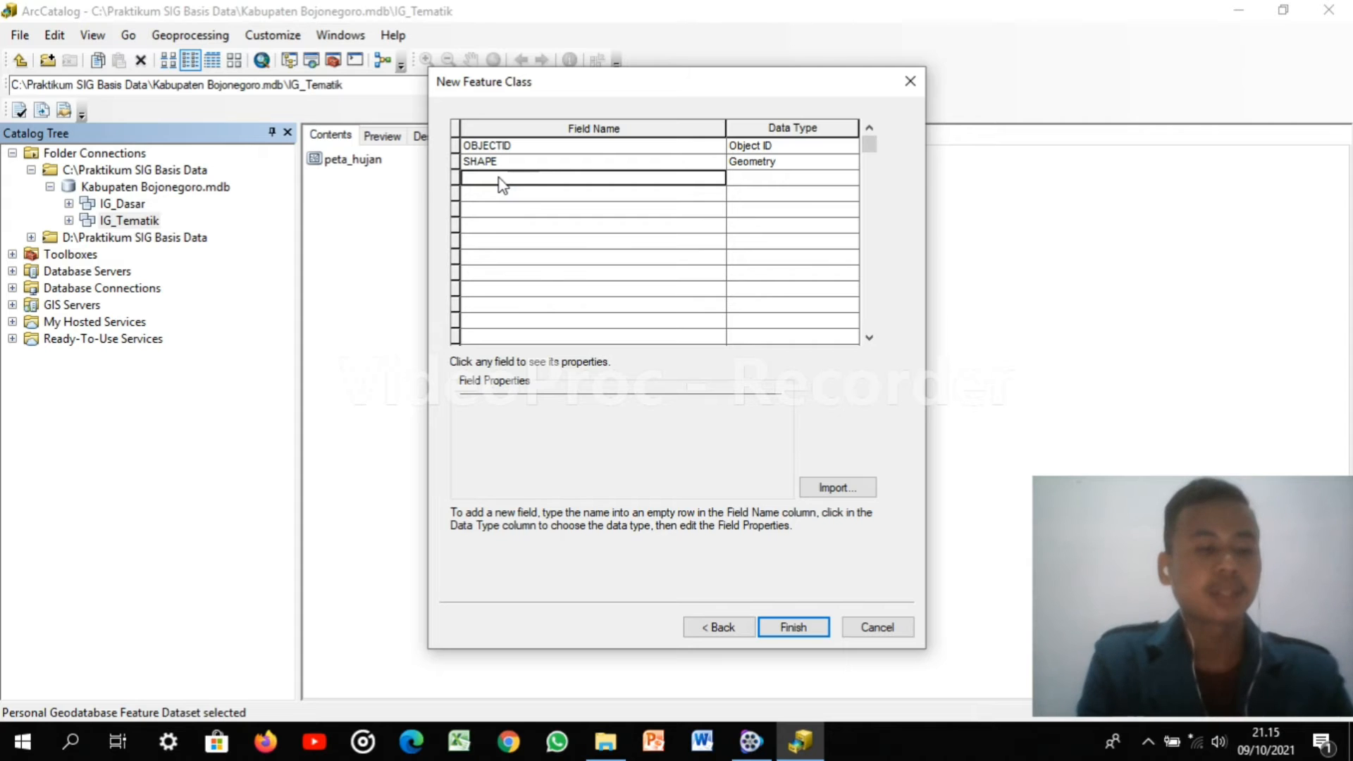
Add a field named Kemiringan_Lereng with data type Text to the peta_kem_lereng field list
type("Ke")
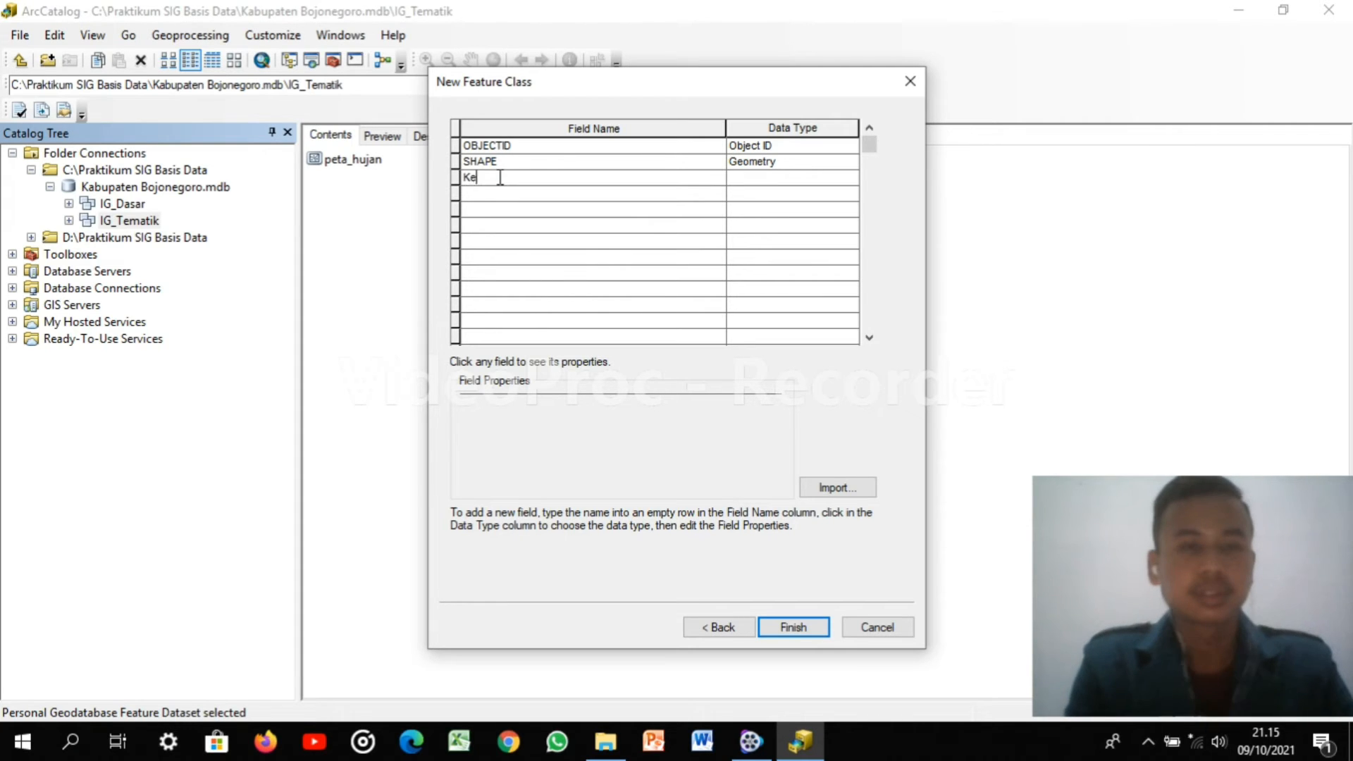
type("miringan")
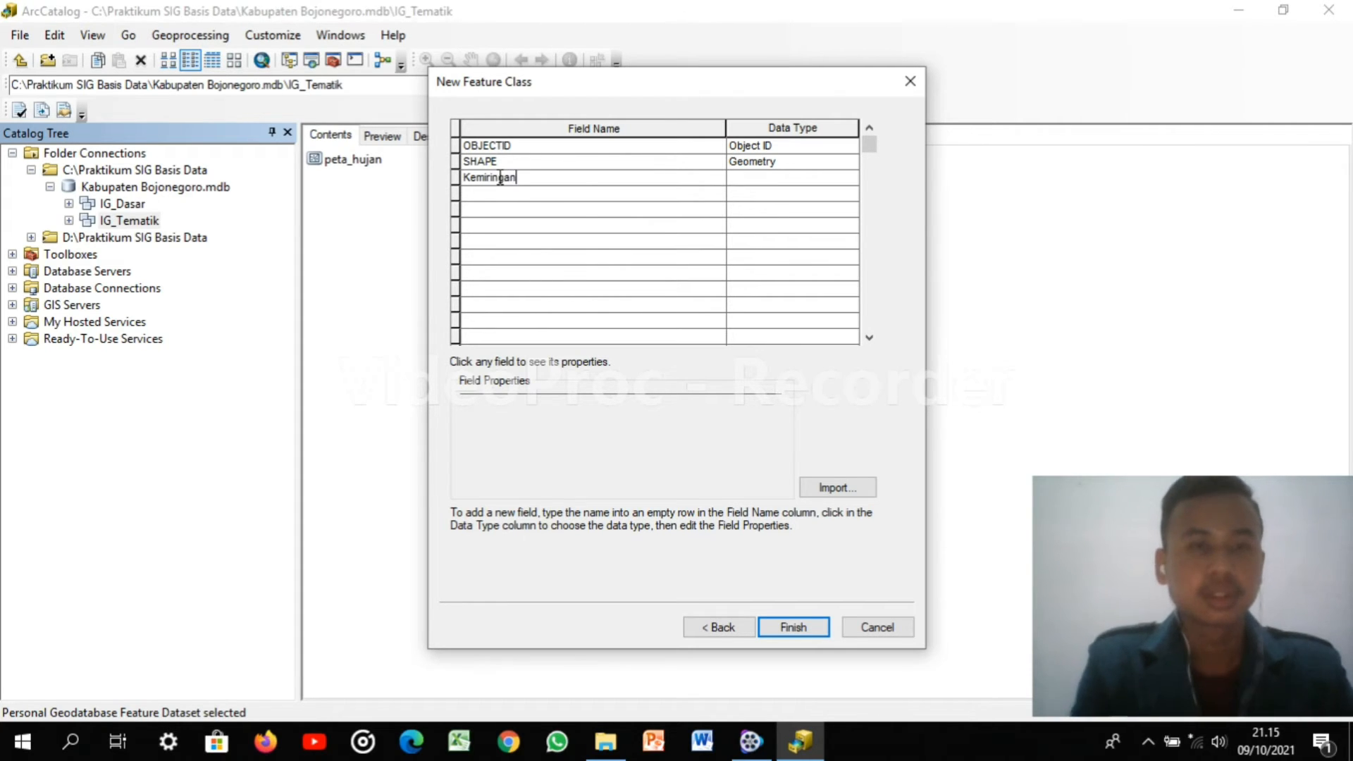
type("_Lereng")
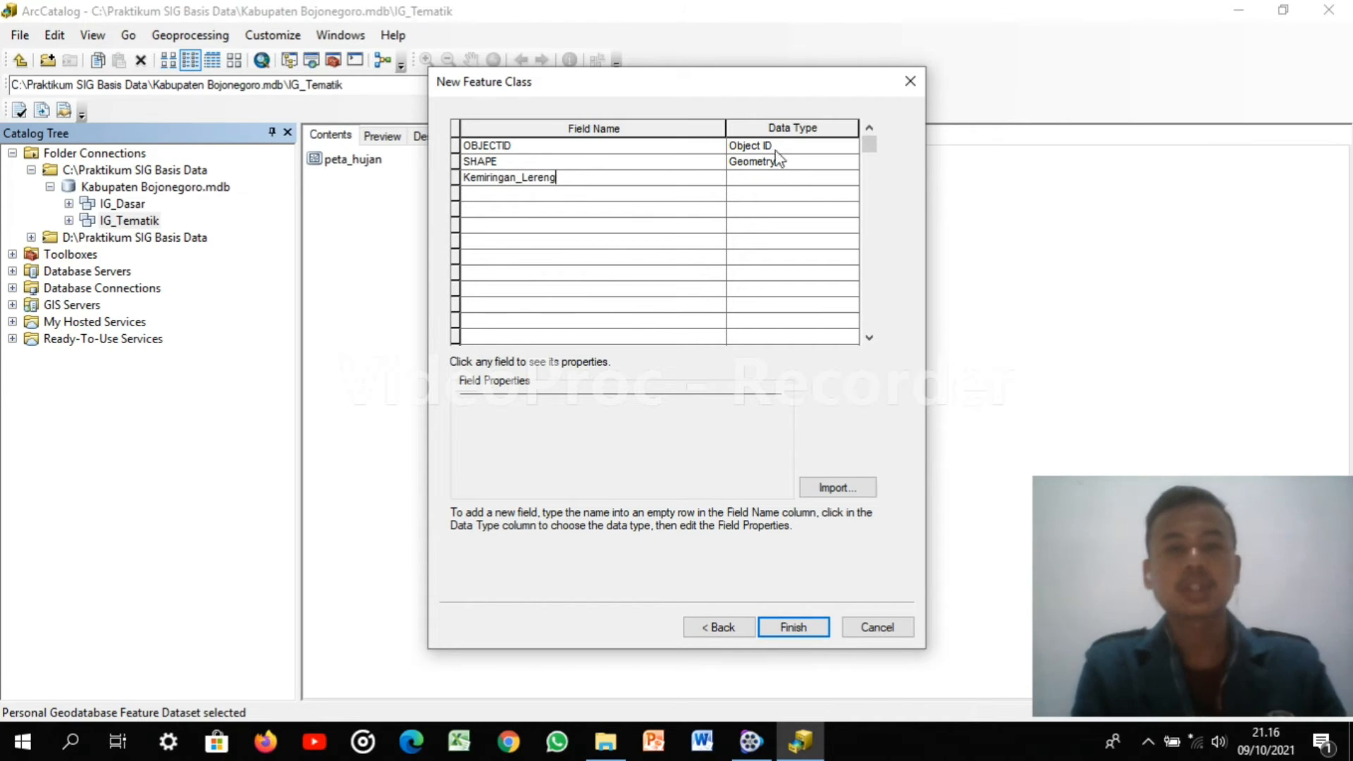
left_click(776, 176)
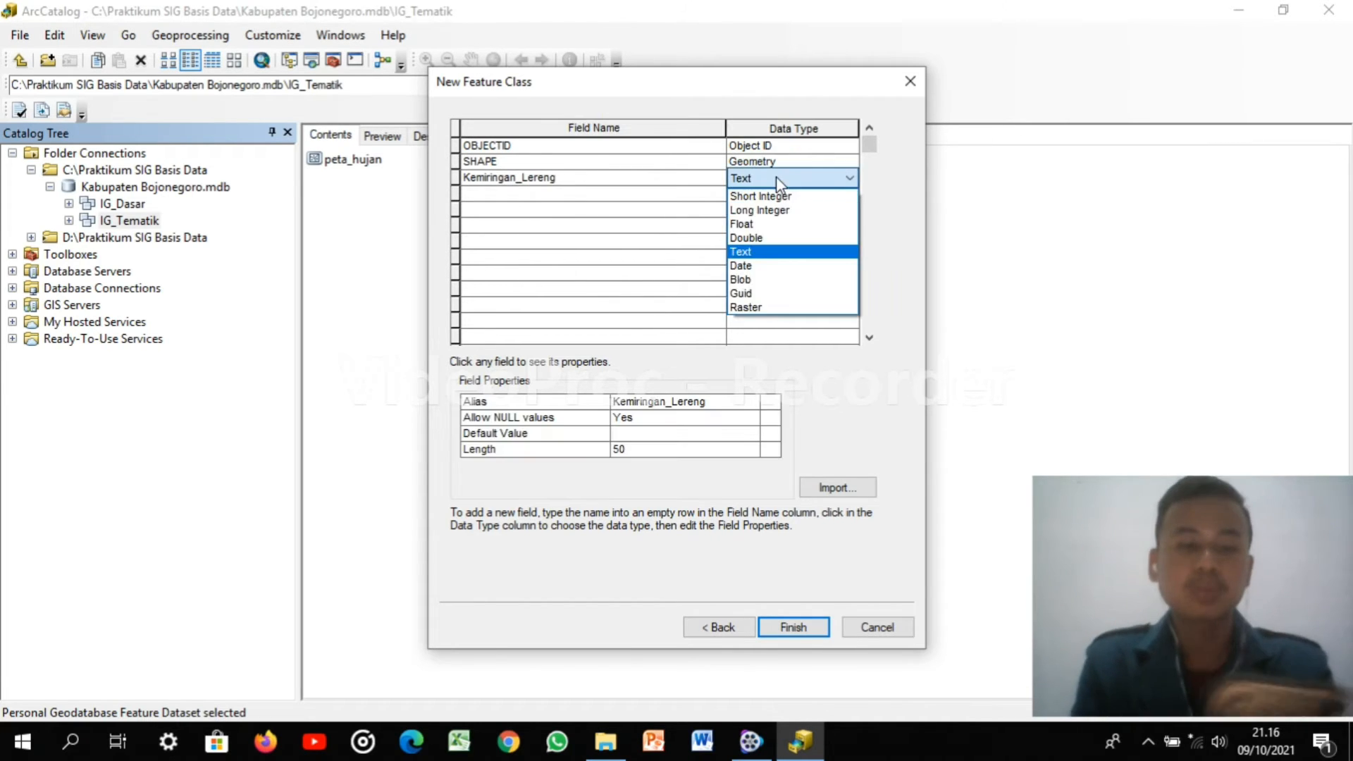
left_click(776, 252)
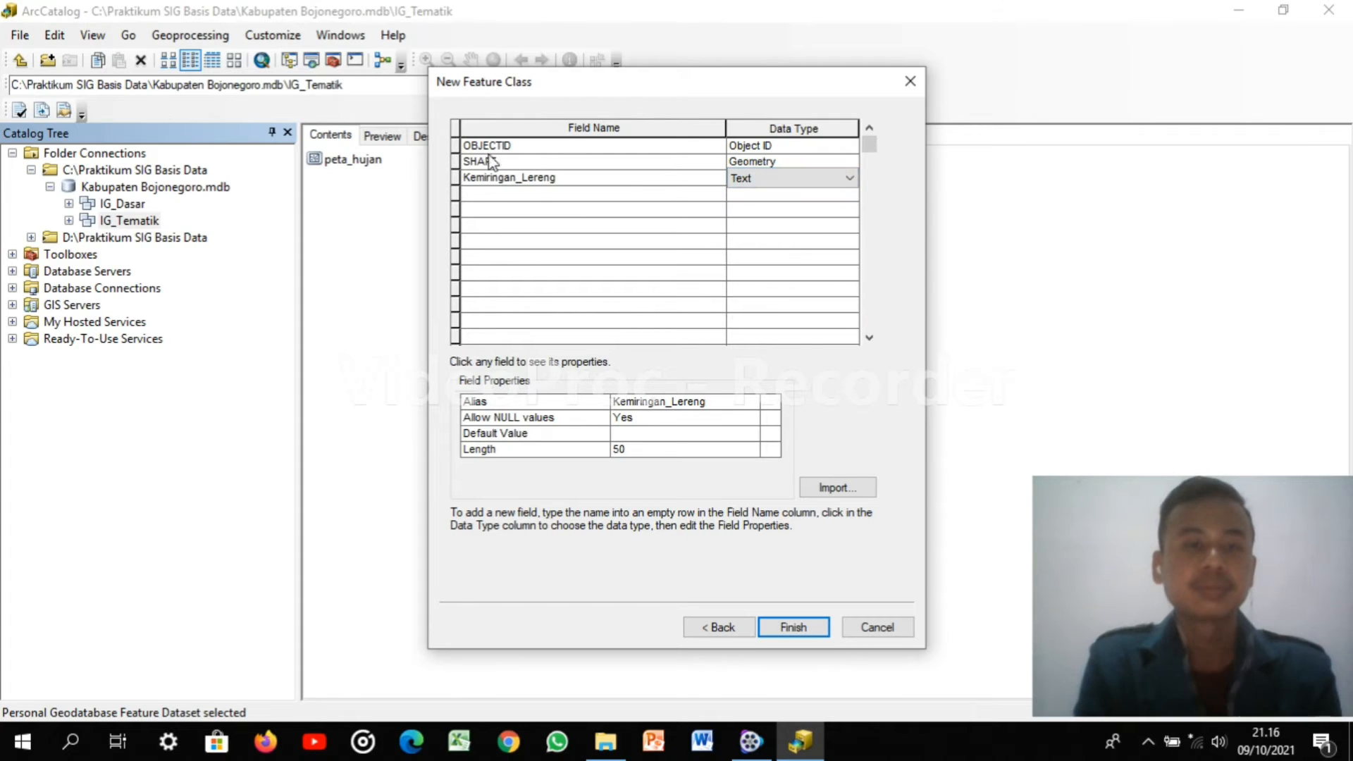
Add a Text field named Klasifikasi_Lereng below Kemiringan_Lereng
left_click(508, 194)
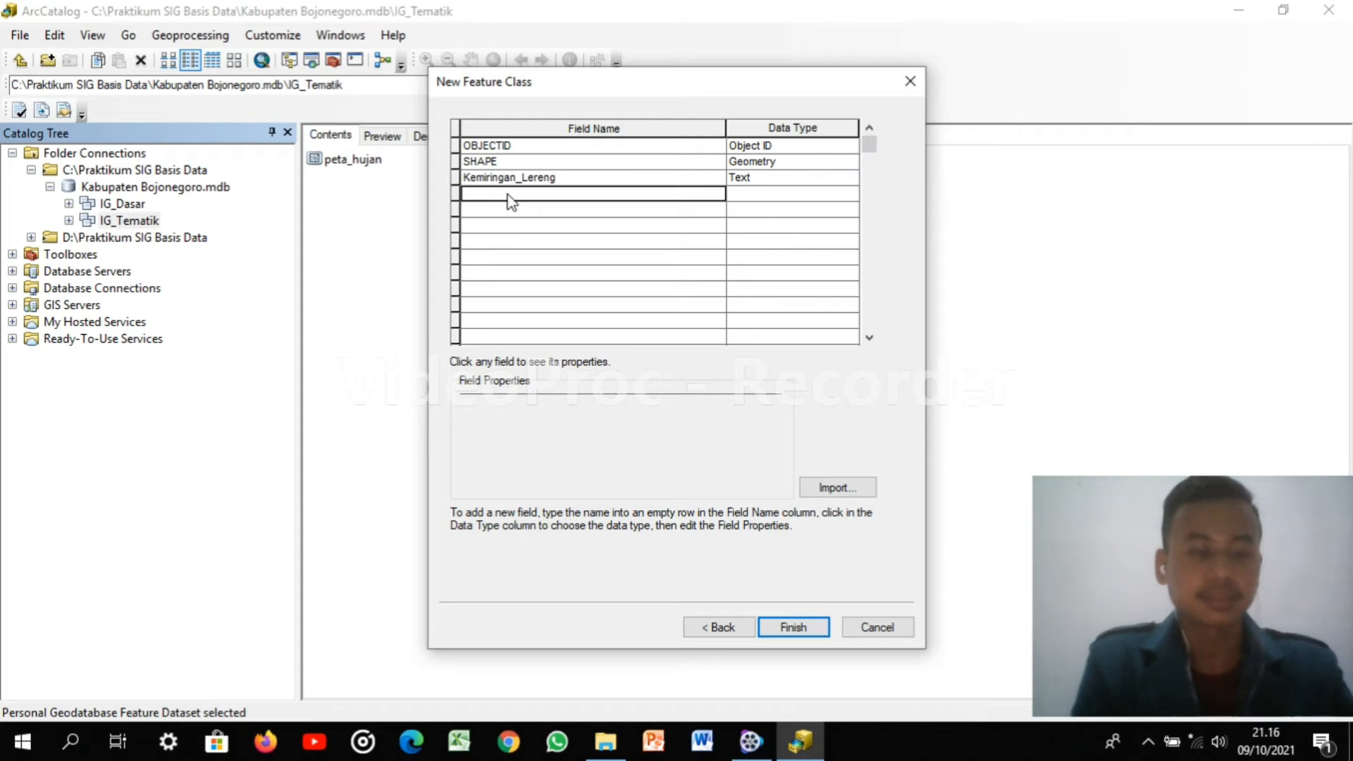
type("Klasi")
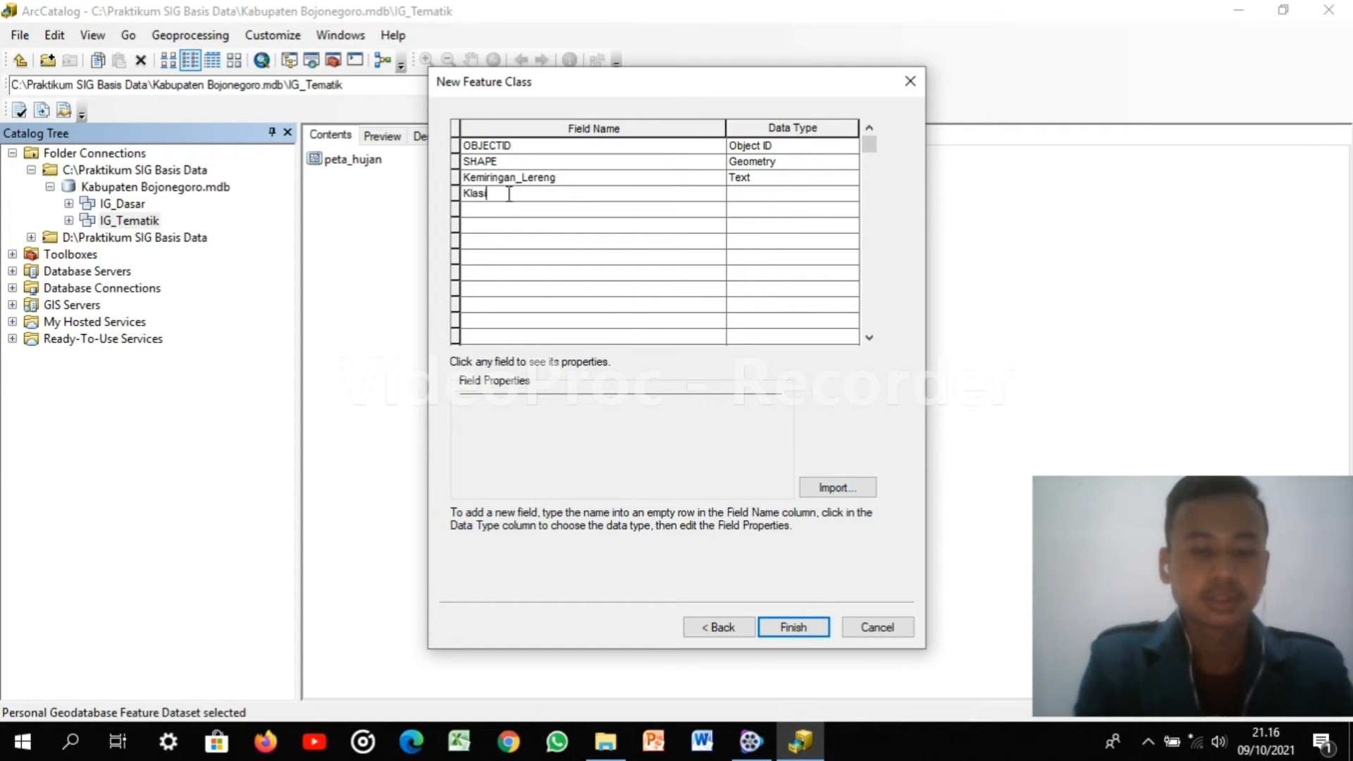
type("fikasi")
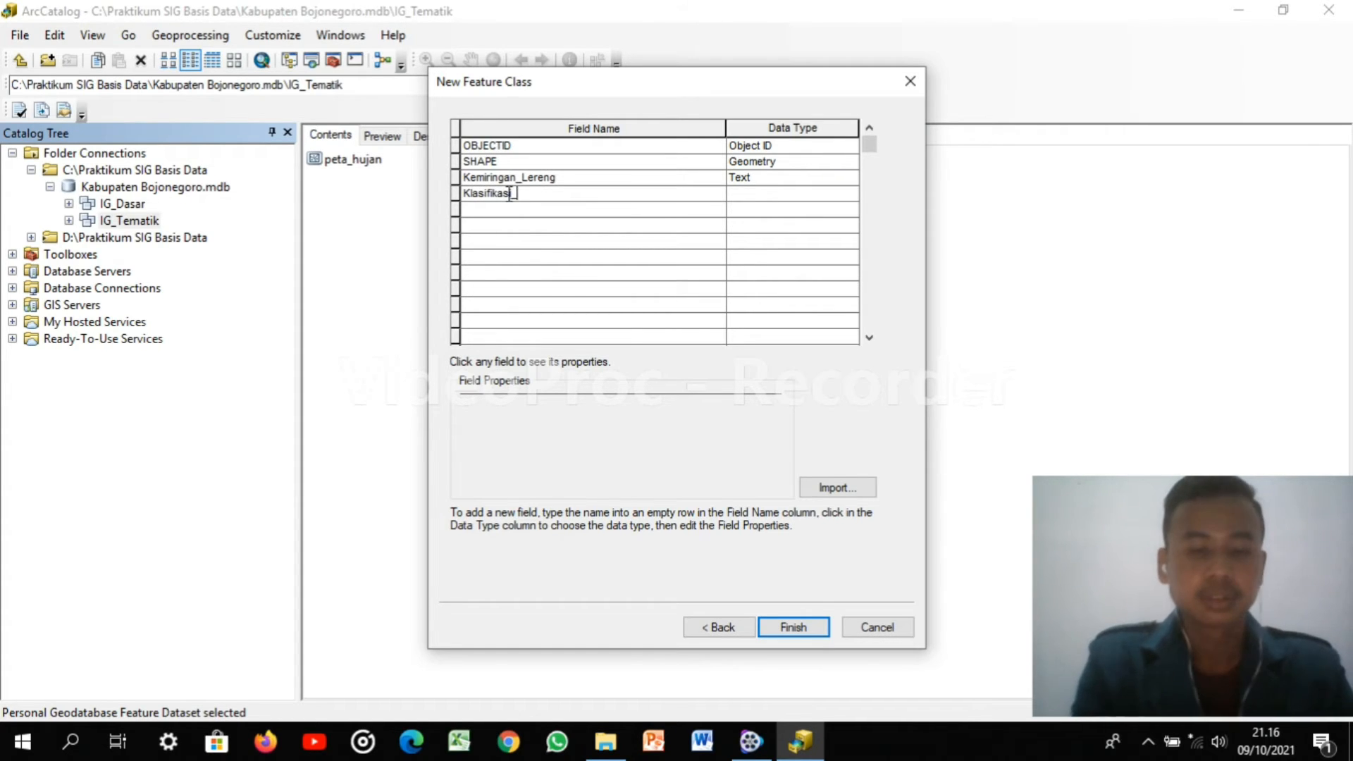
type("_Lereng")
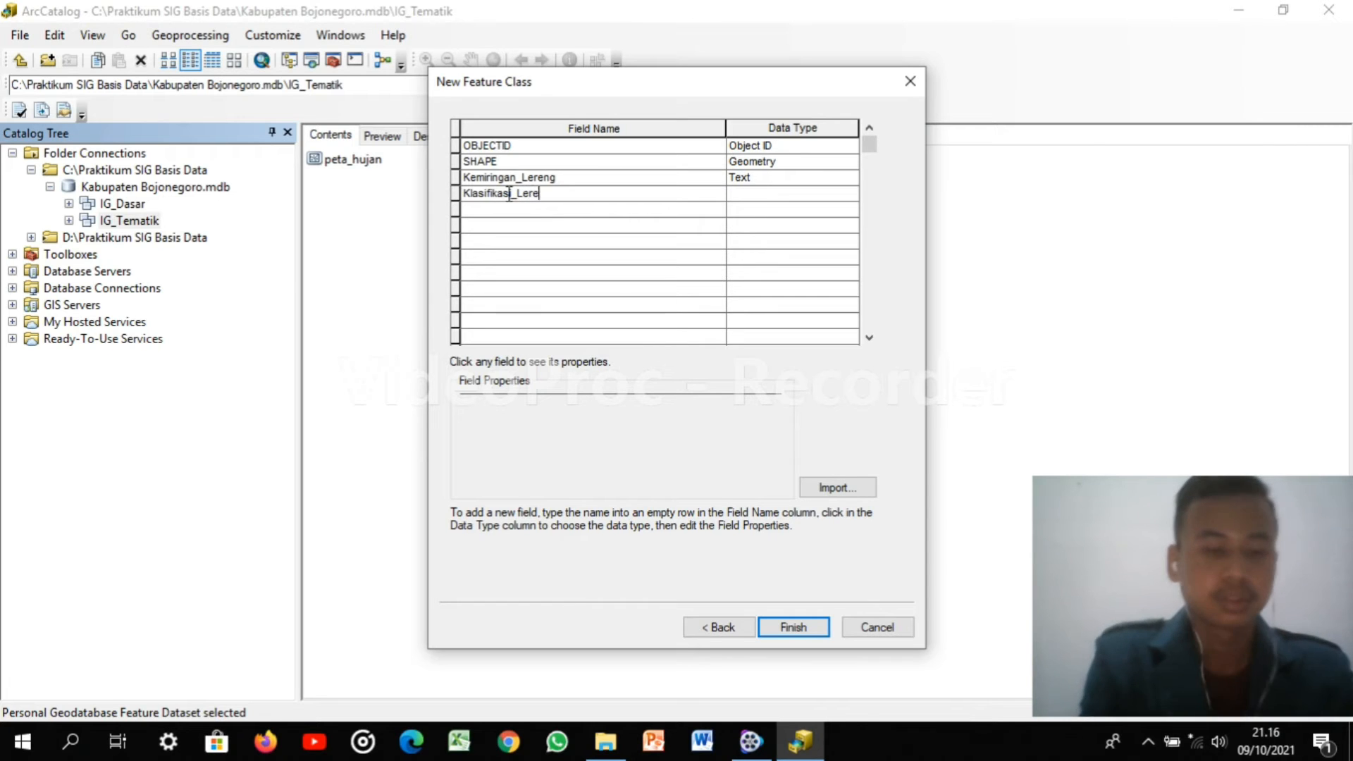
left_click(747, 200)
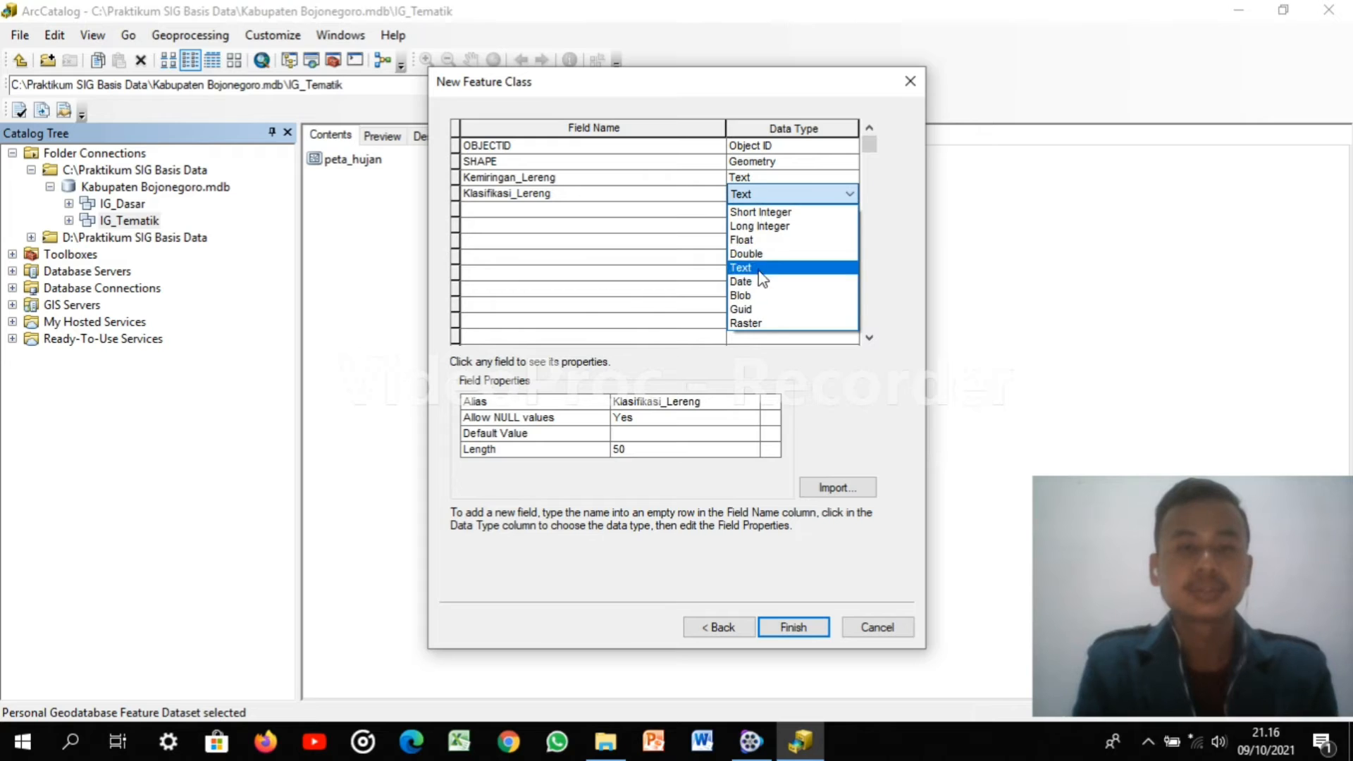
left_click(752, 268)
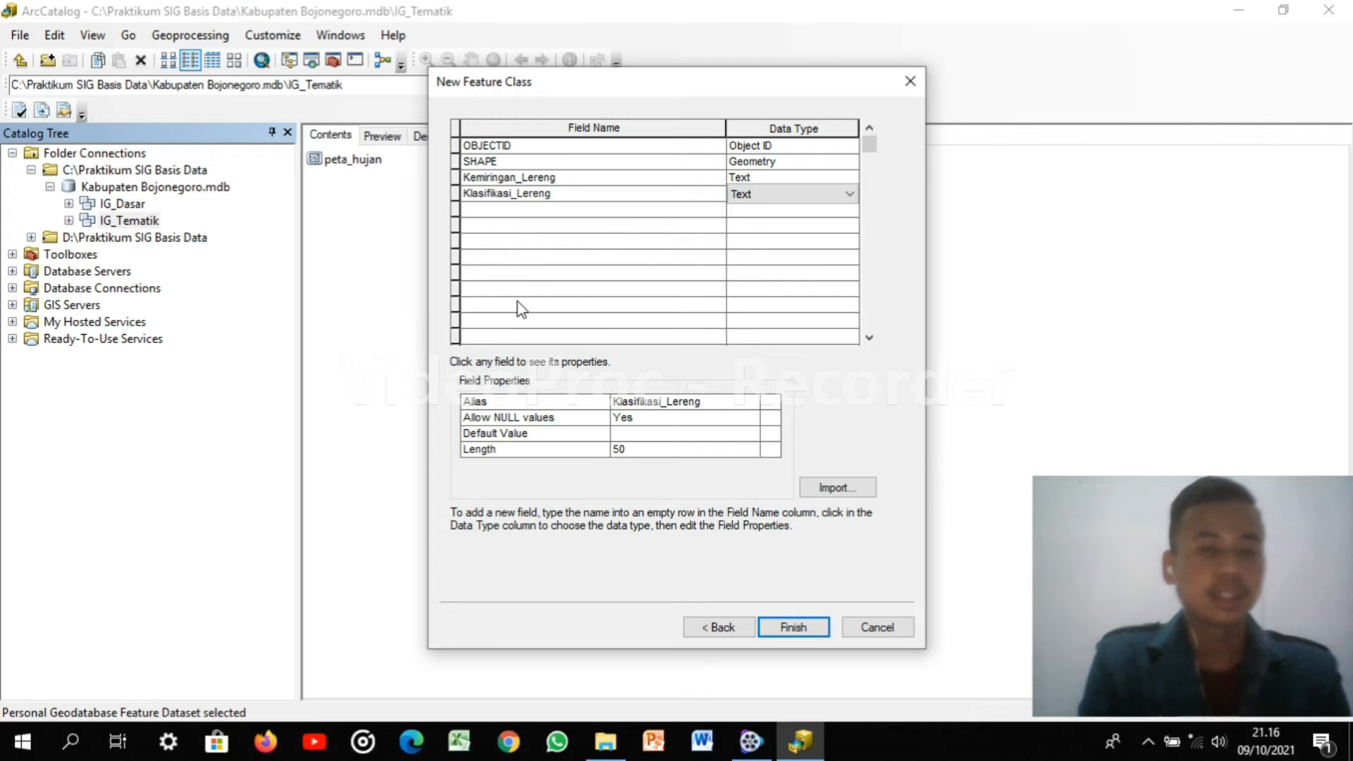
Add a Short Integer field named Skor_Lereng below Klasifikasi_Lereng and finish creating the peta_kem_lereng feature class
left_click(497, 210)
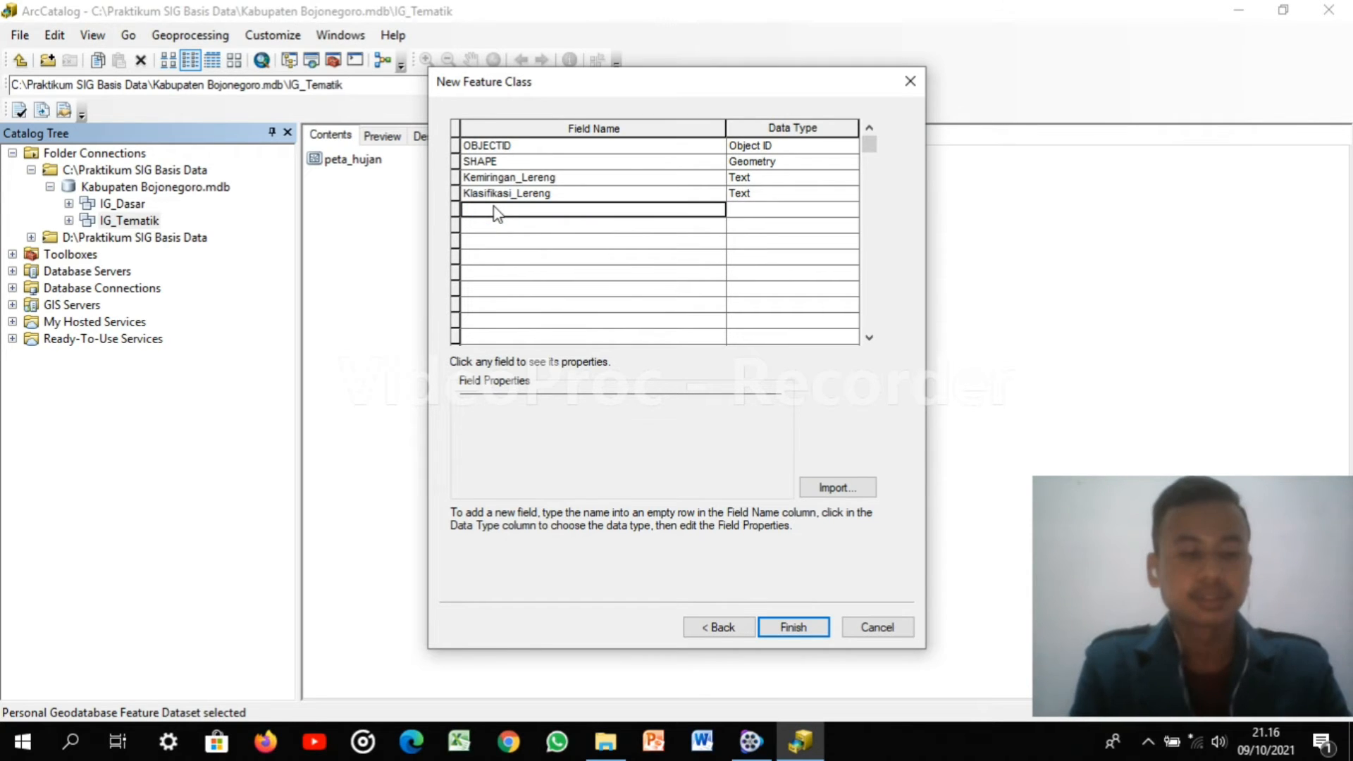
type("Skor")
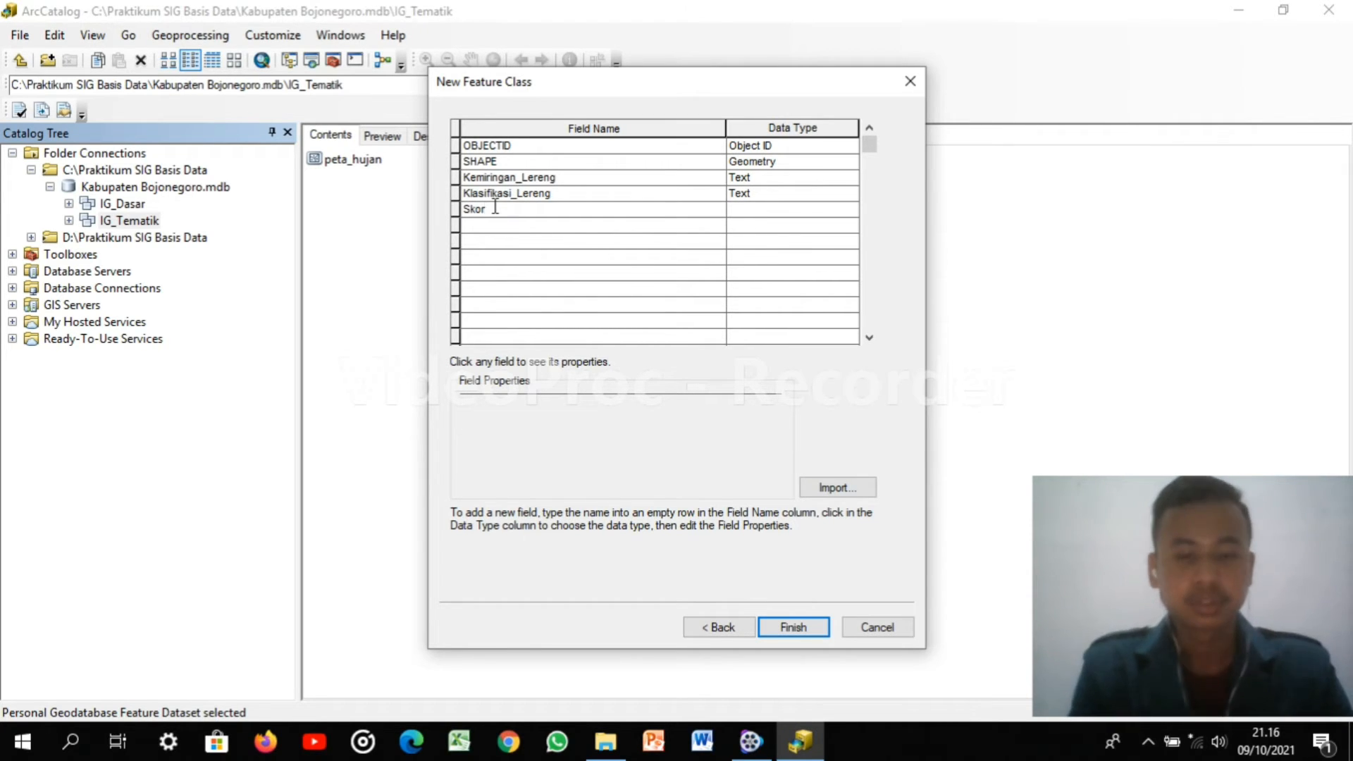
type("_Lereng")
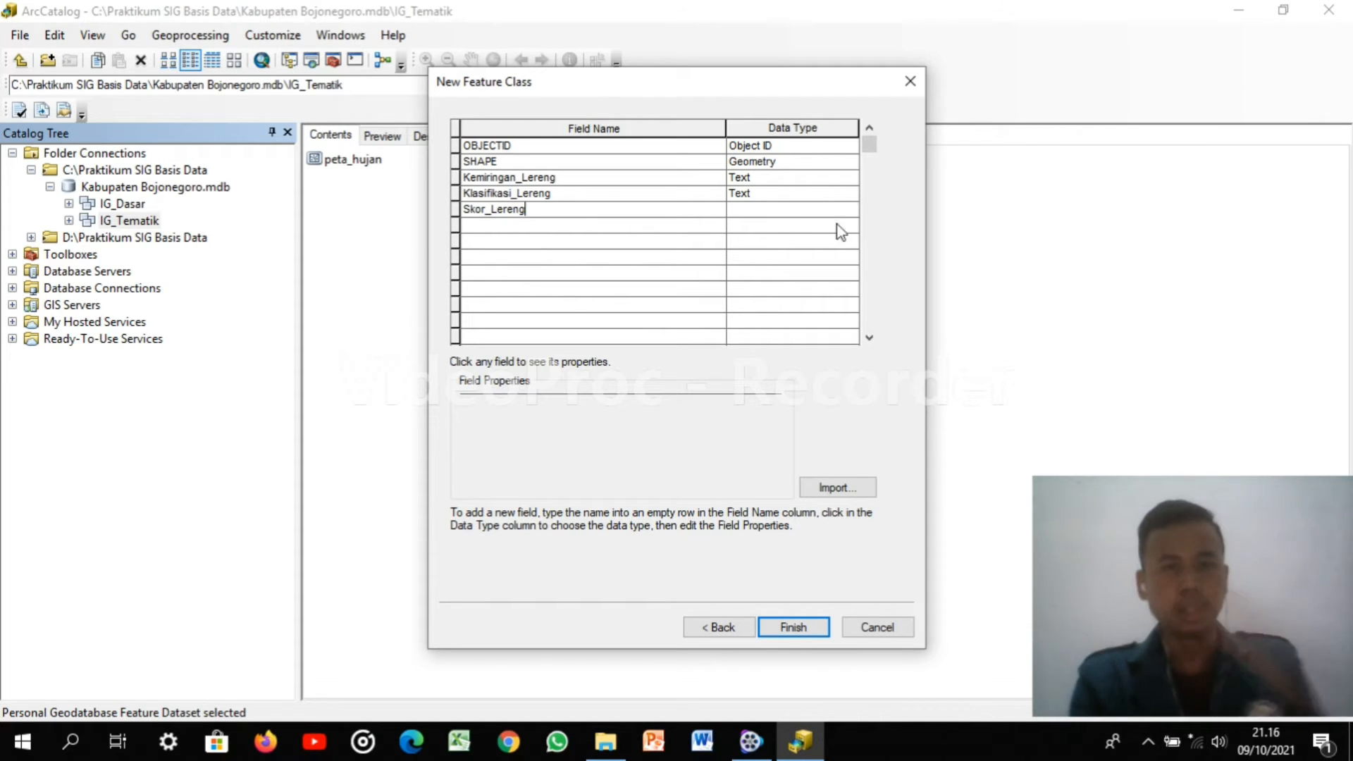
left_click(756, 214)
left_click(757, 215)
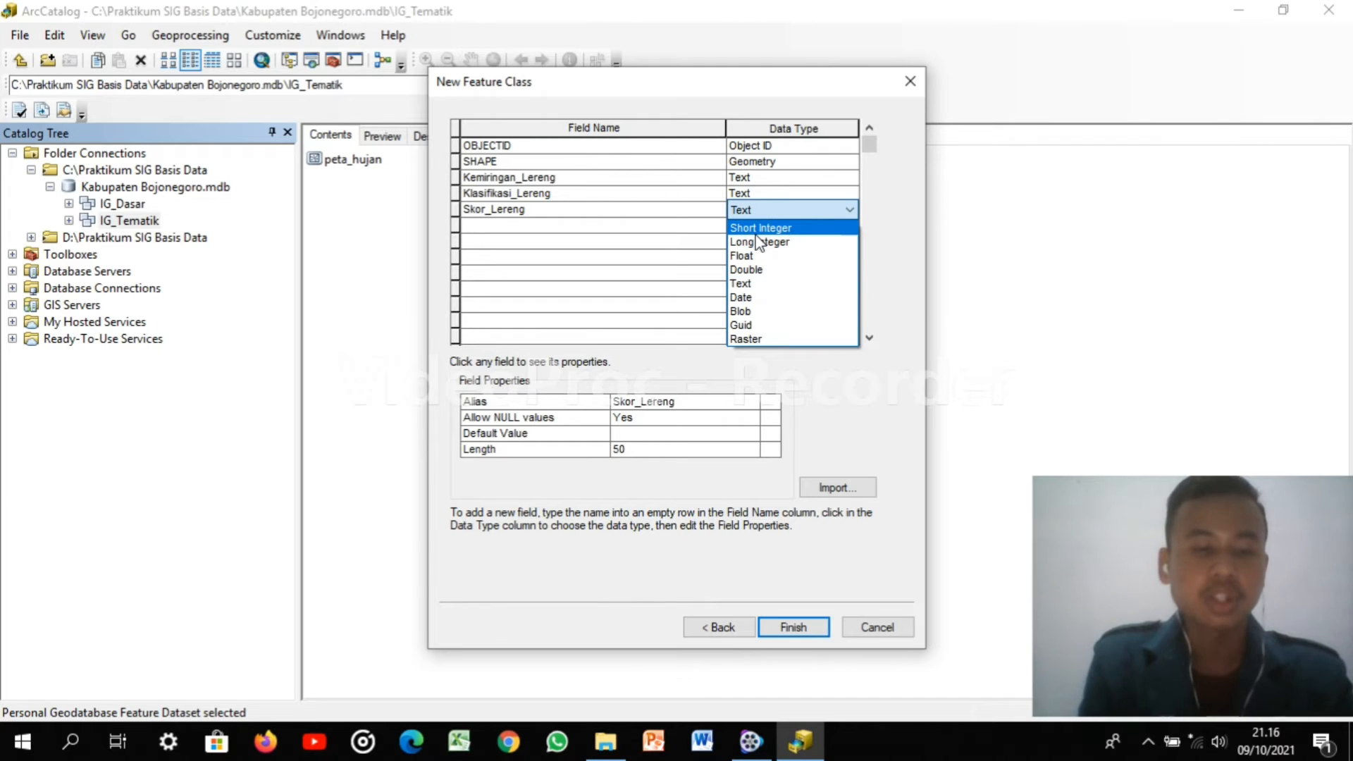
left_click(760, 228)
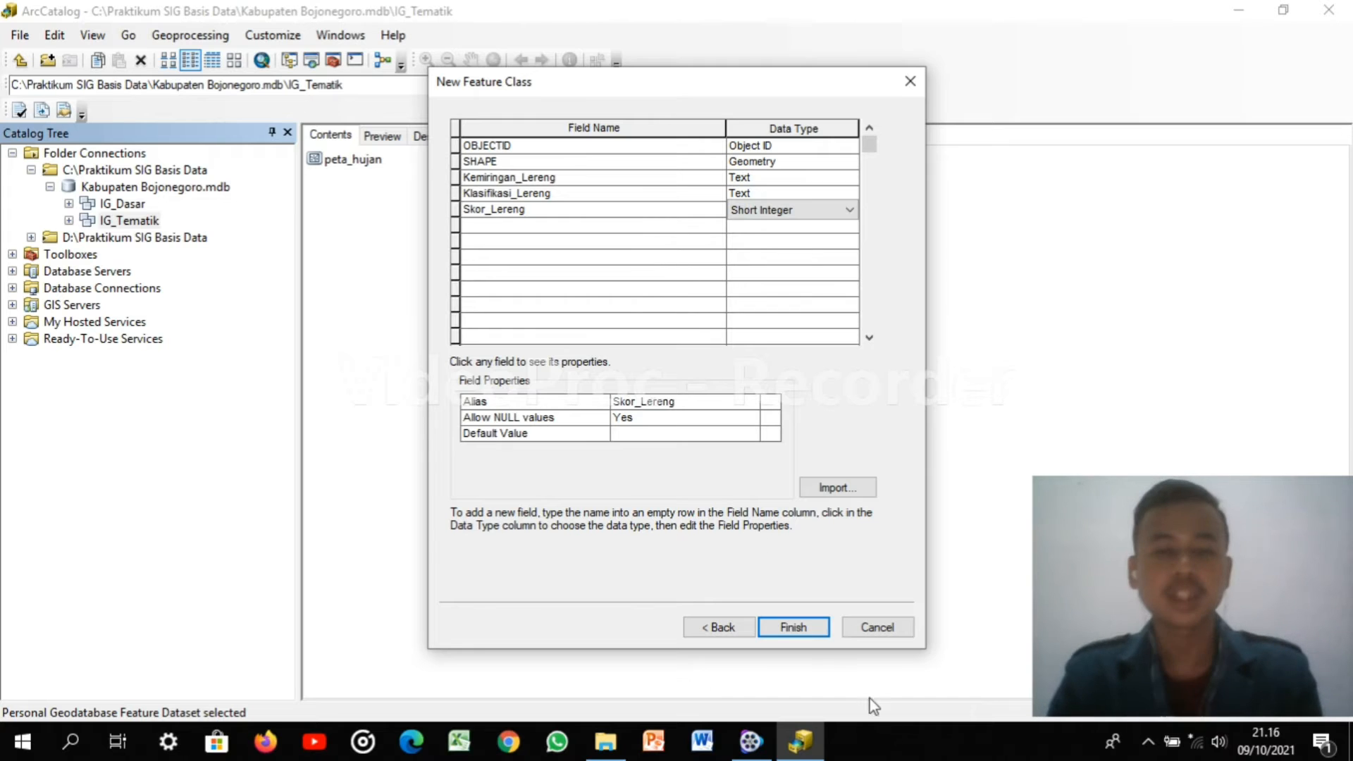
left_click(793, 627)
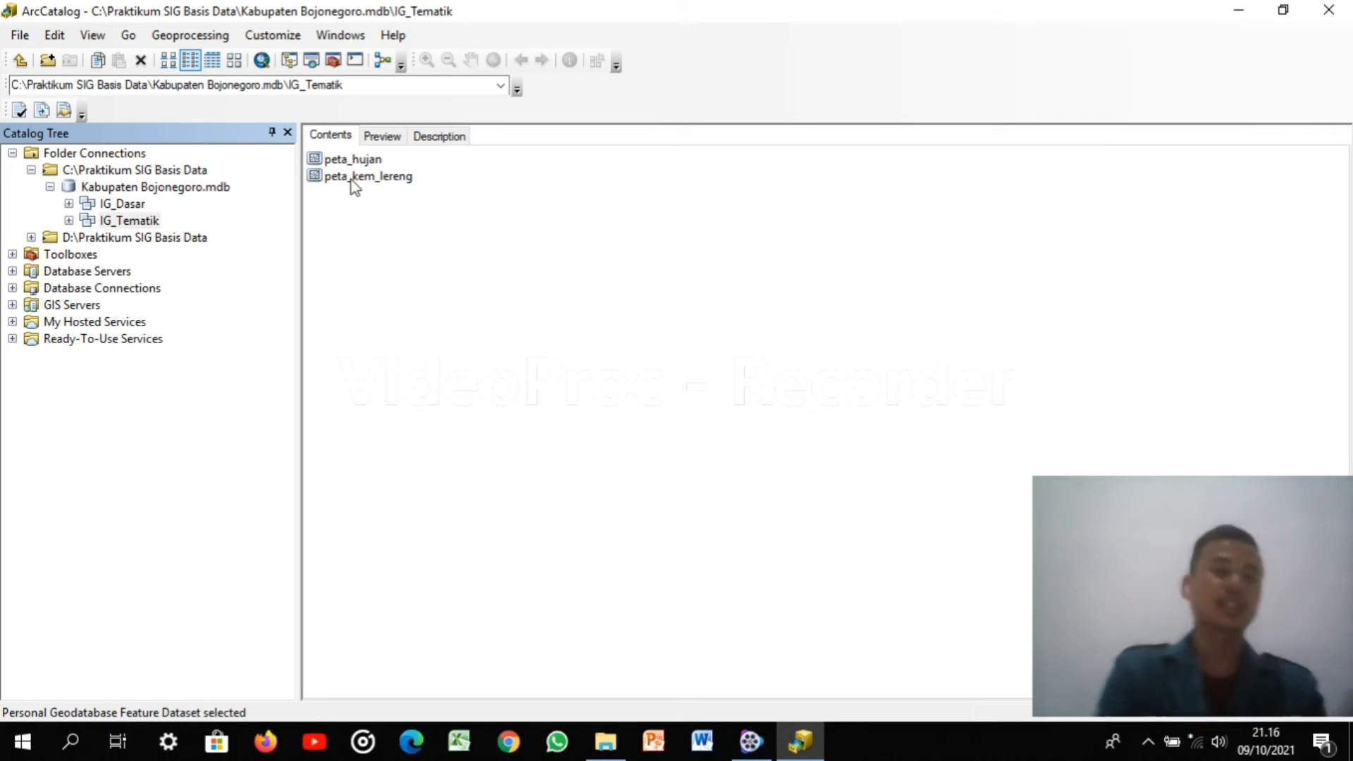
Start a new feature class in the IG_Tematik dataset and name it peta_tanah
right_click(150, 222)
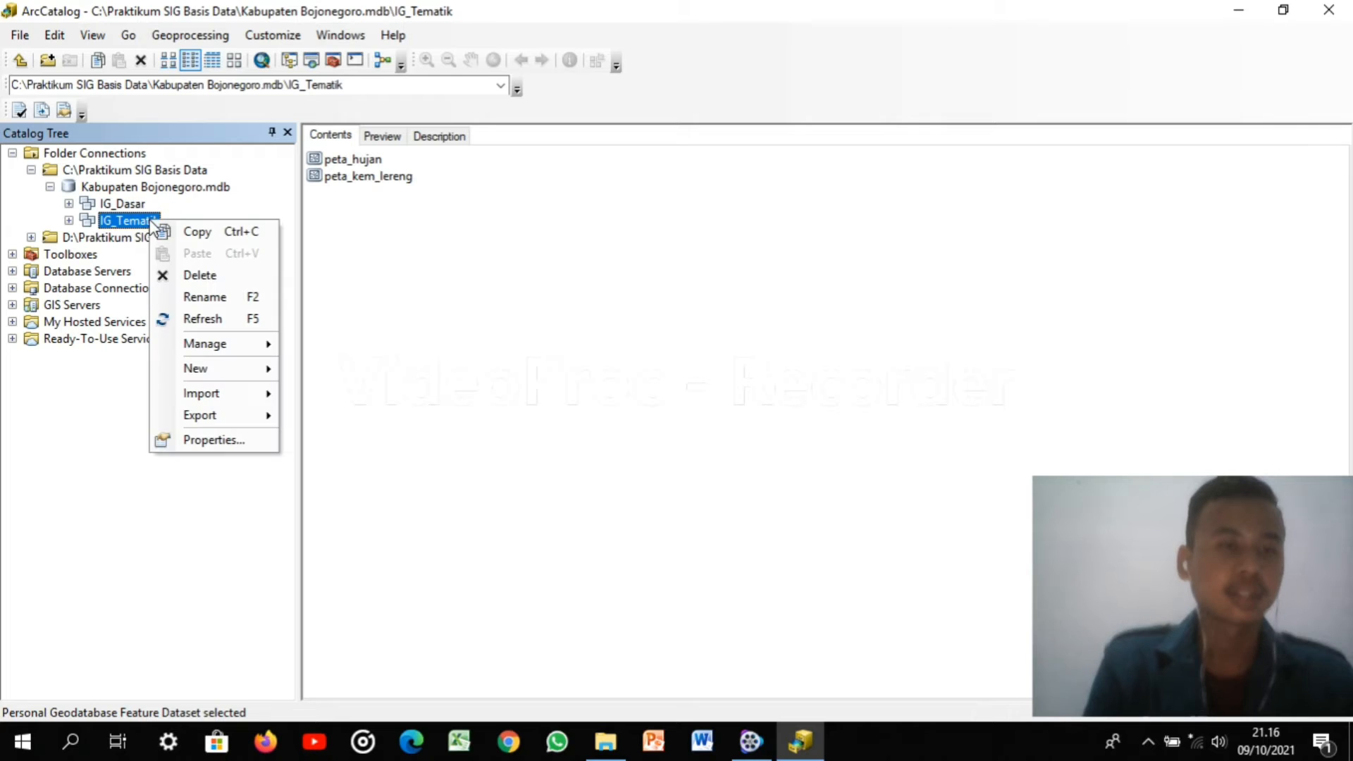
mouse_move(227, 352)
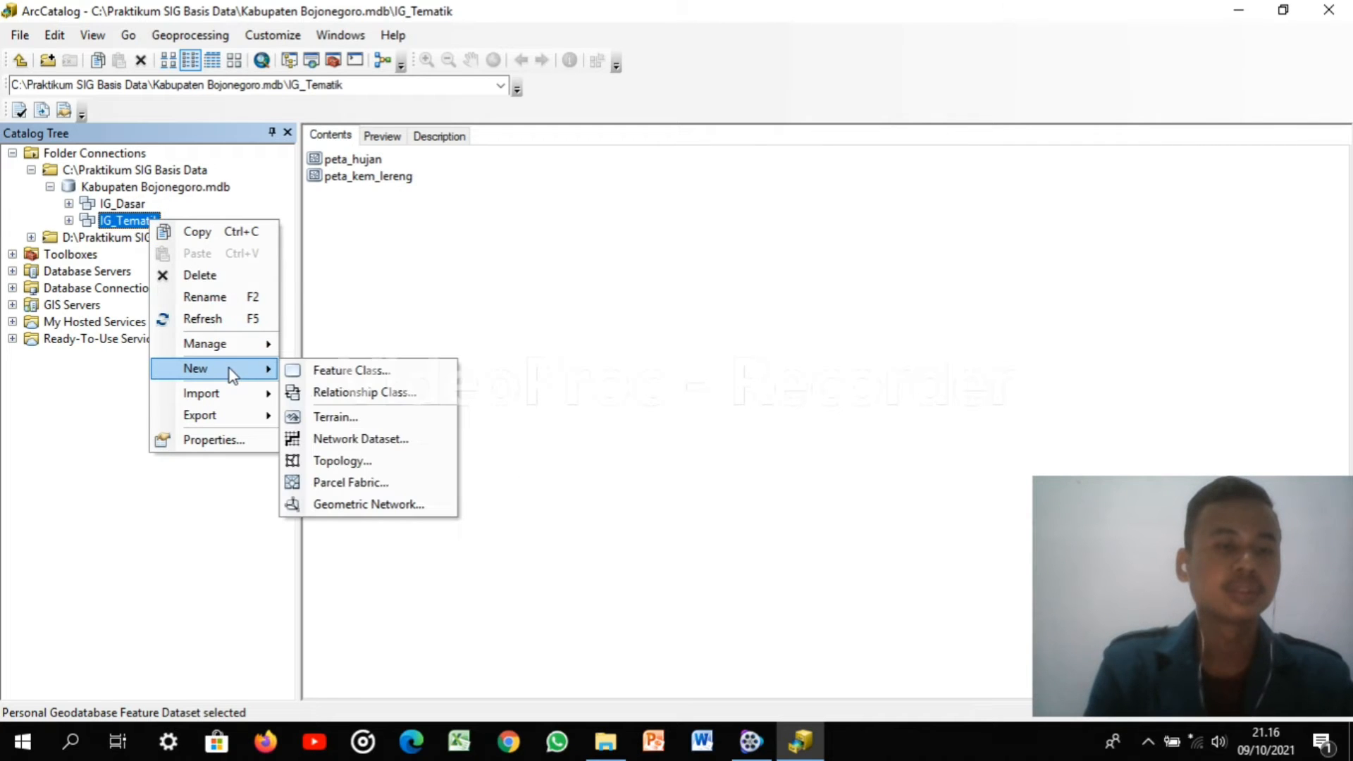
left_click(325, 372)
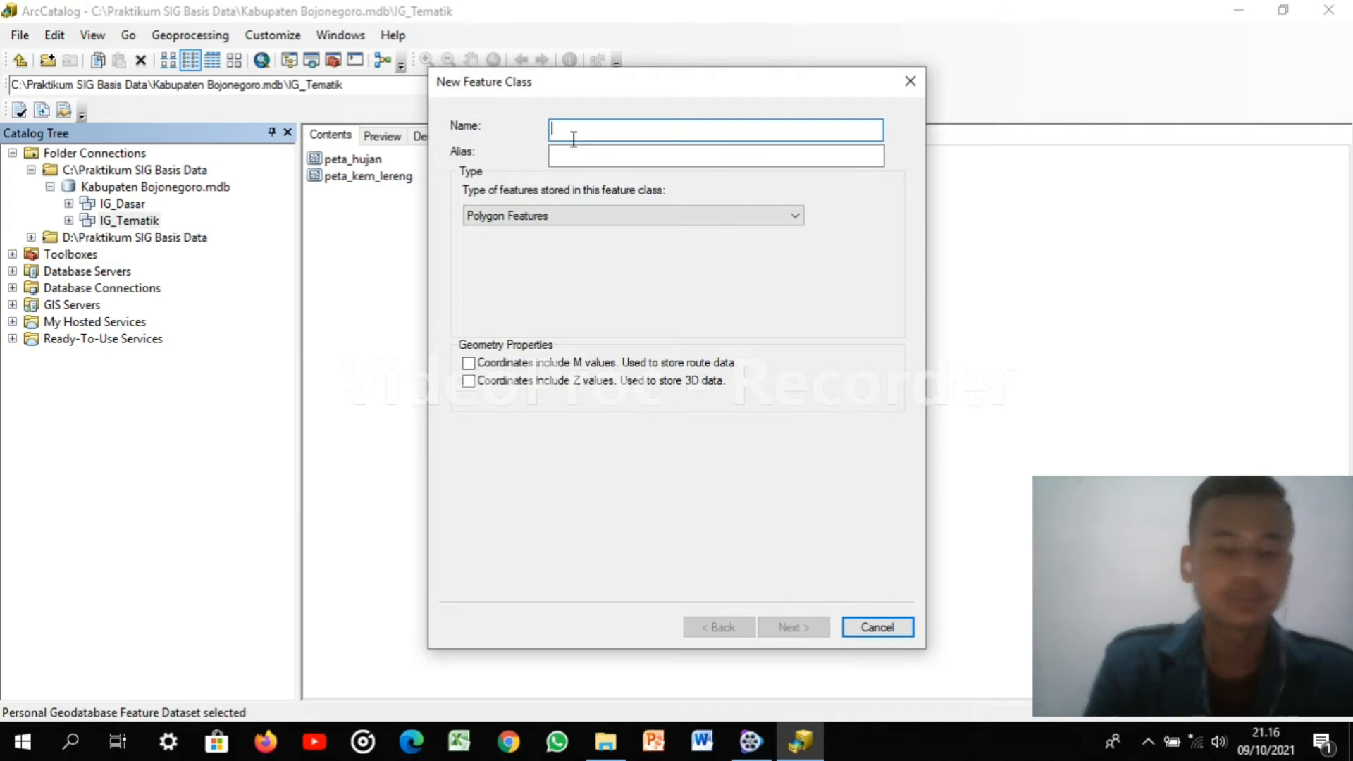
type("peta")
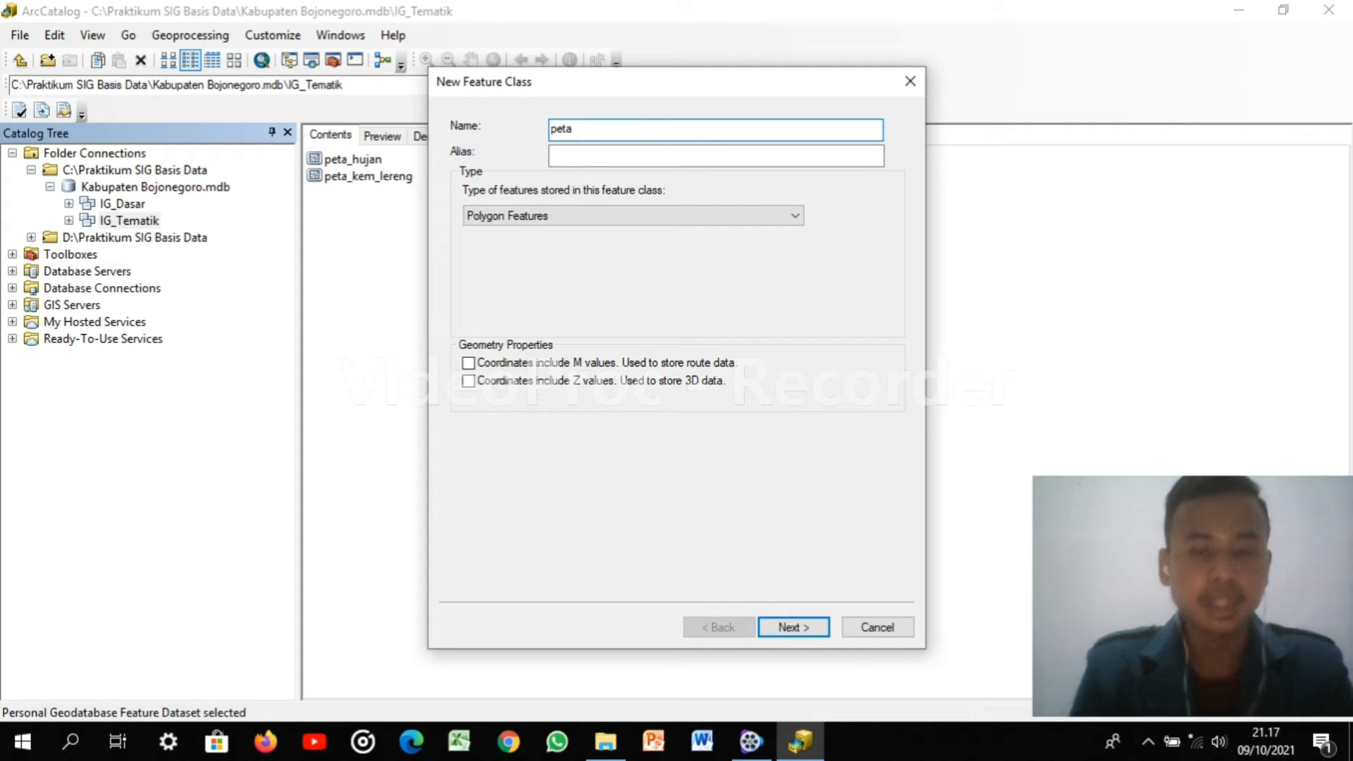
type("_tanha")
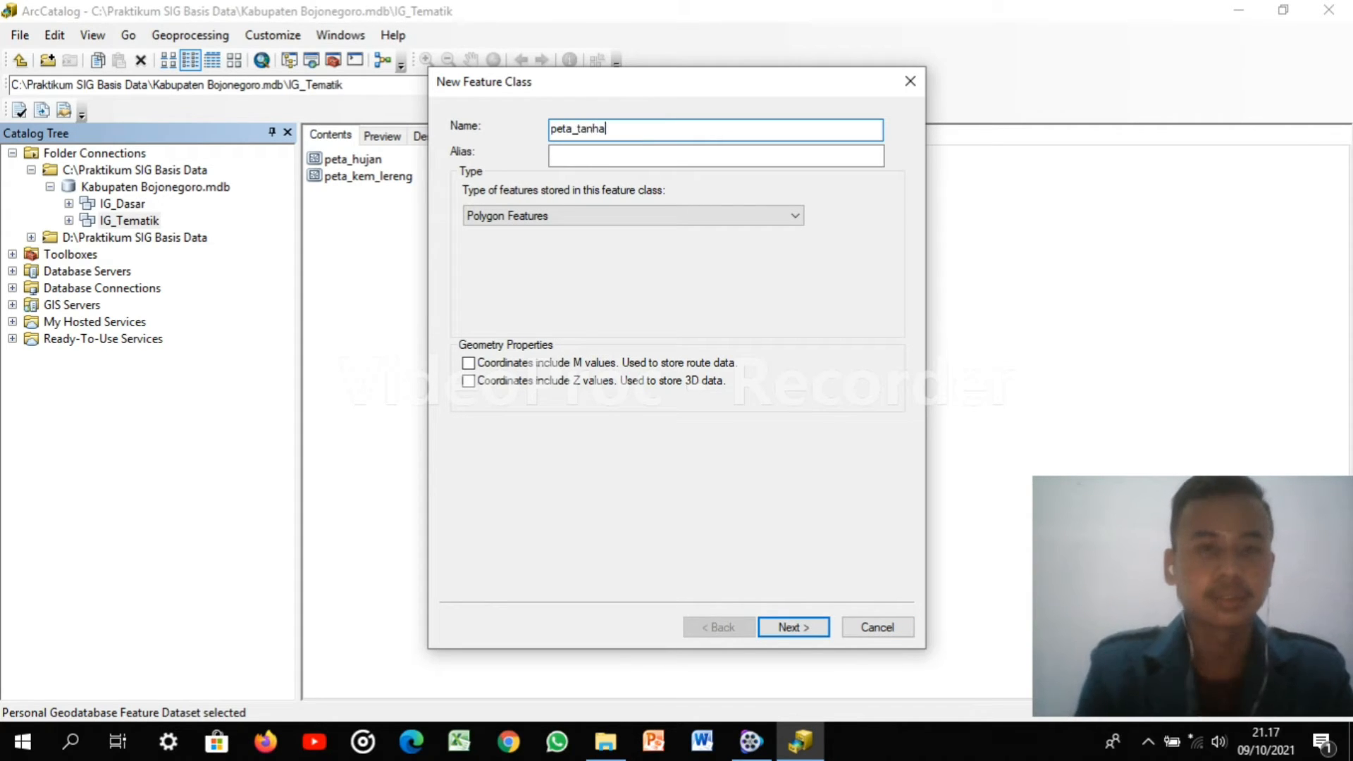
key("BackSpace")
key("BackSpace")
type("ah")
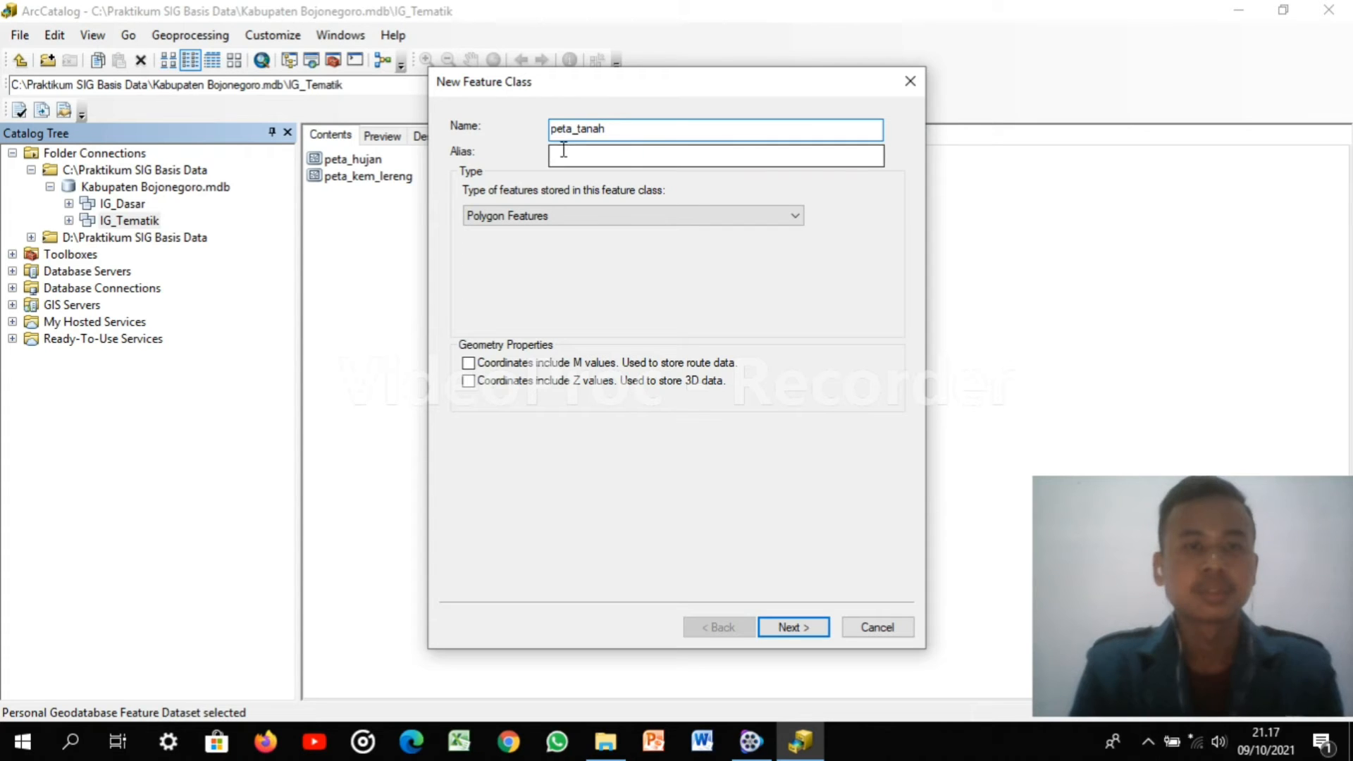
Give peta_tanah the alias Peta Tanah, keep Polygon Features, and proceed to its field definitions
left_click(564, 155)
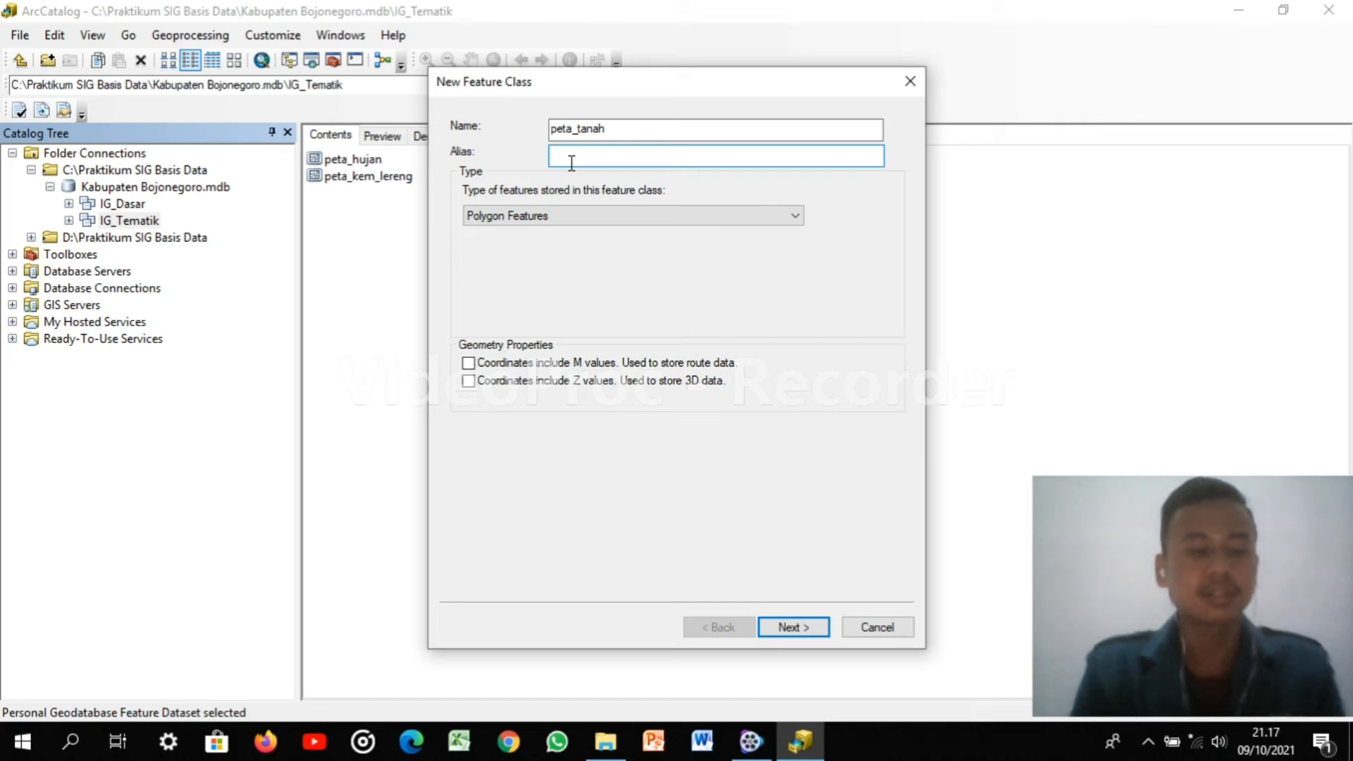
type("Peta ")
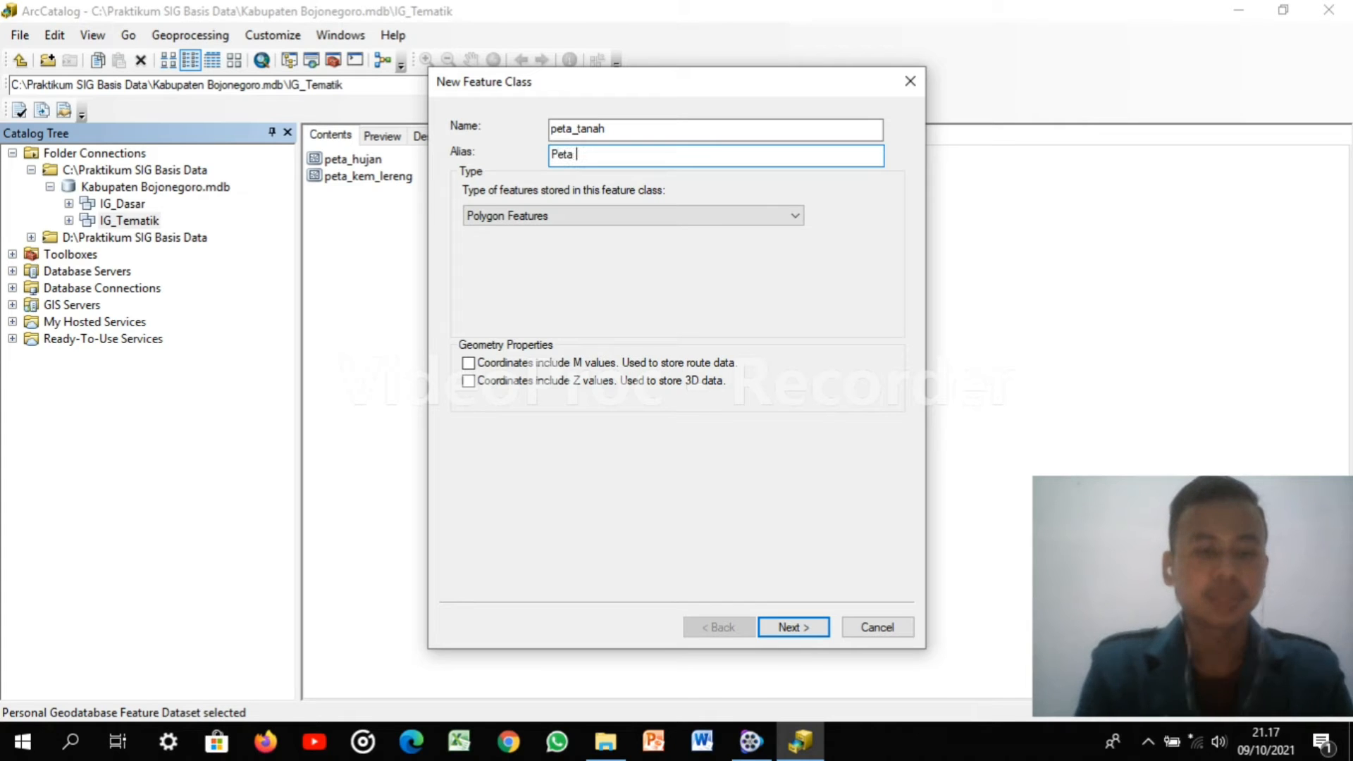
type("Tanah")
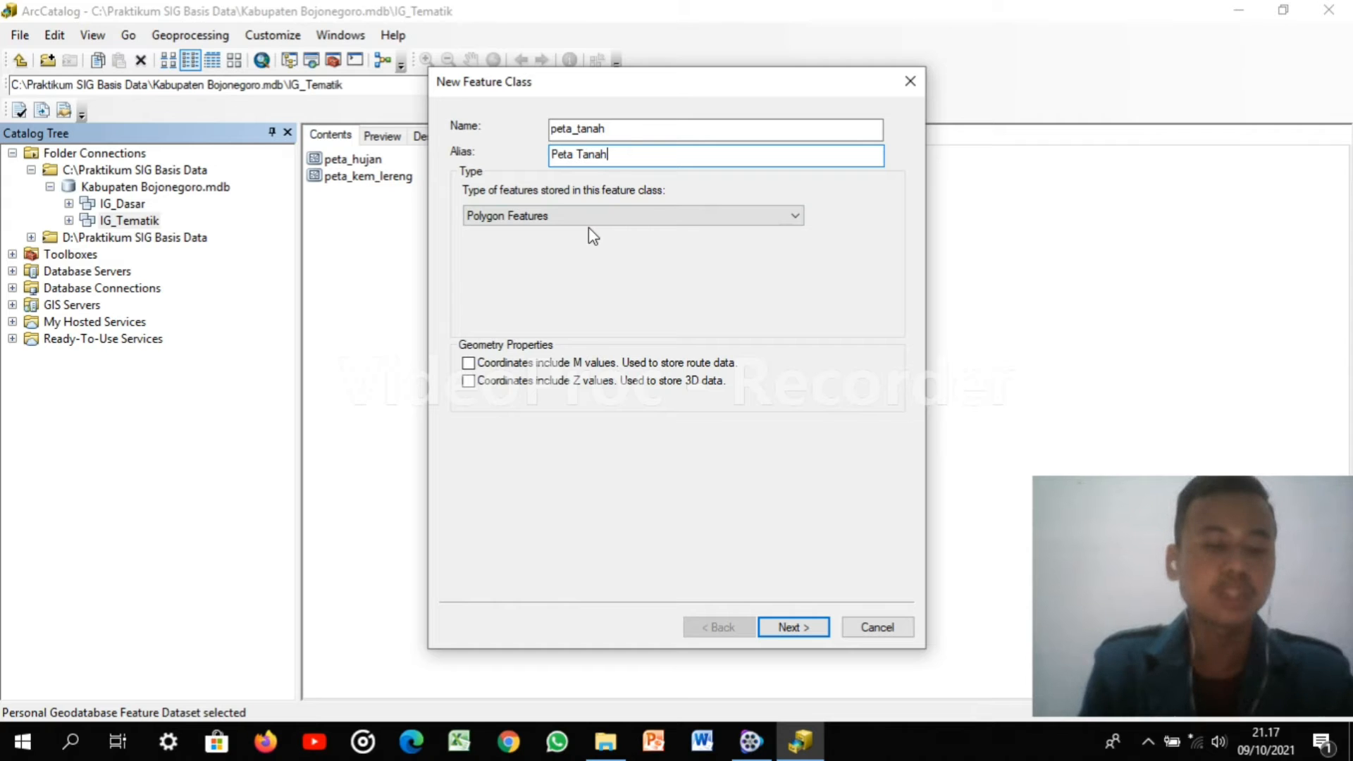
left_click(788, 627)
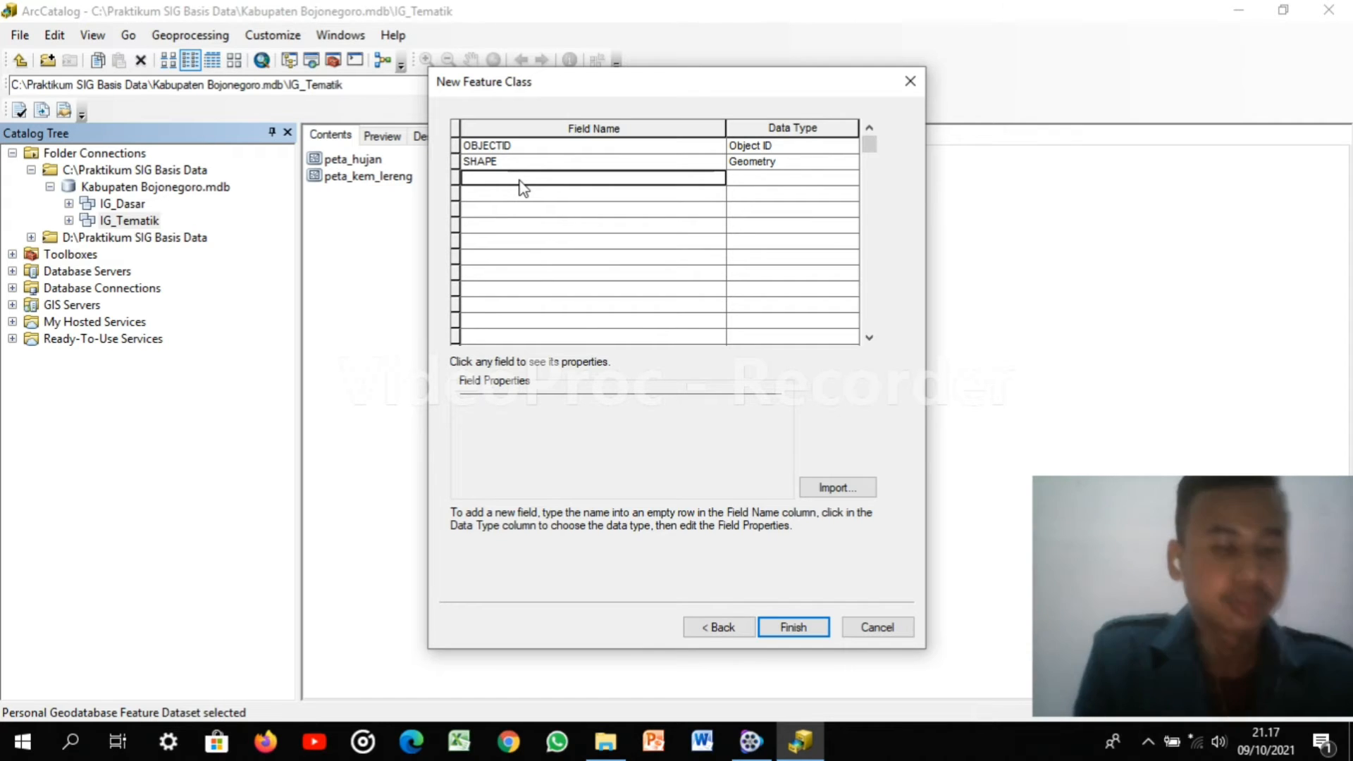
Add a field named Peta_Tanah with data type Text to the peta_tanah field list
type("Pe")
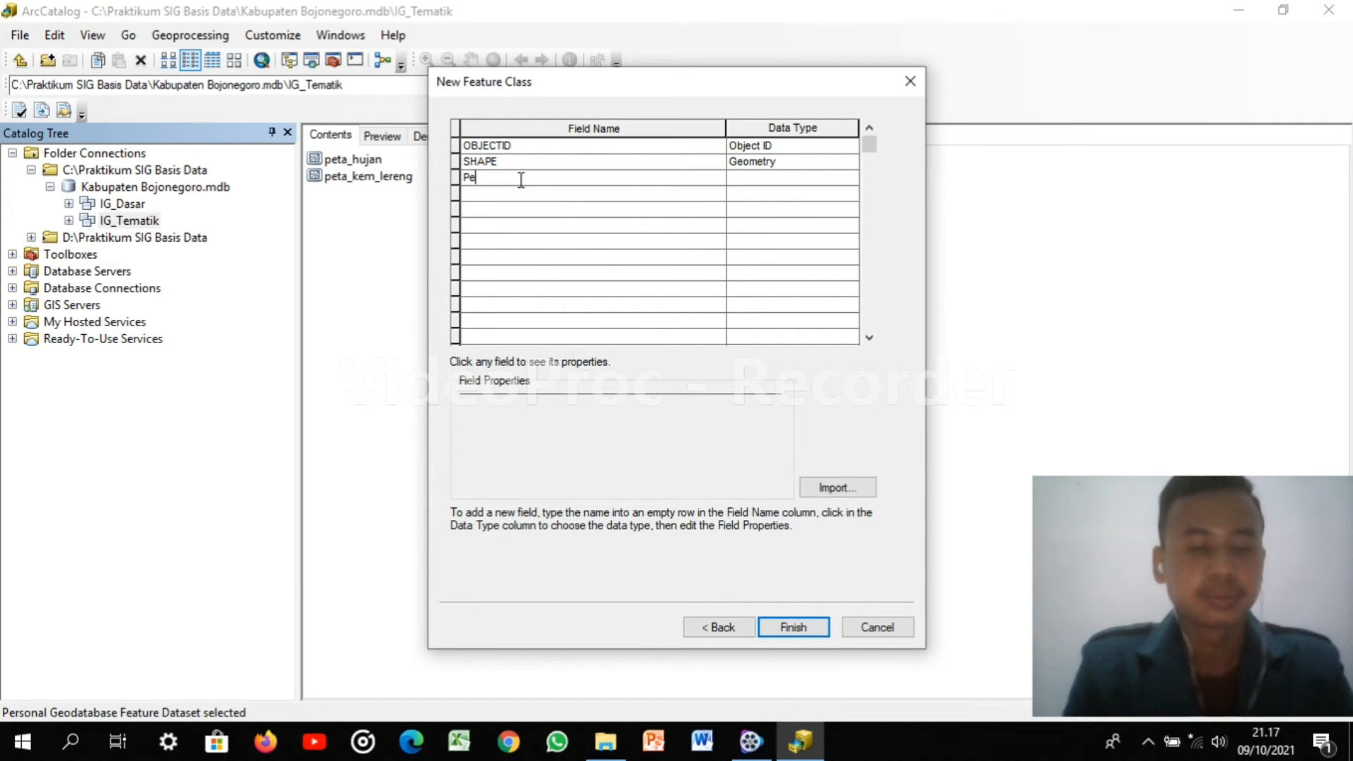
type("ta_Tanah")
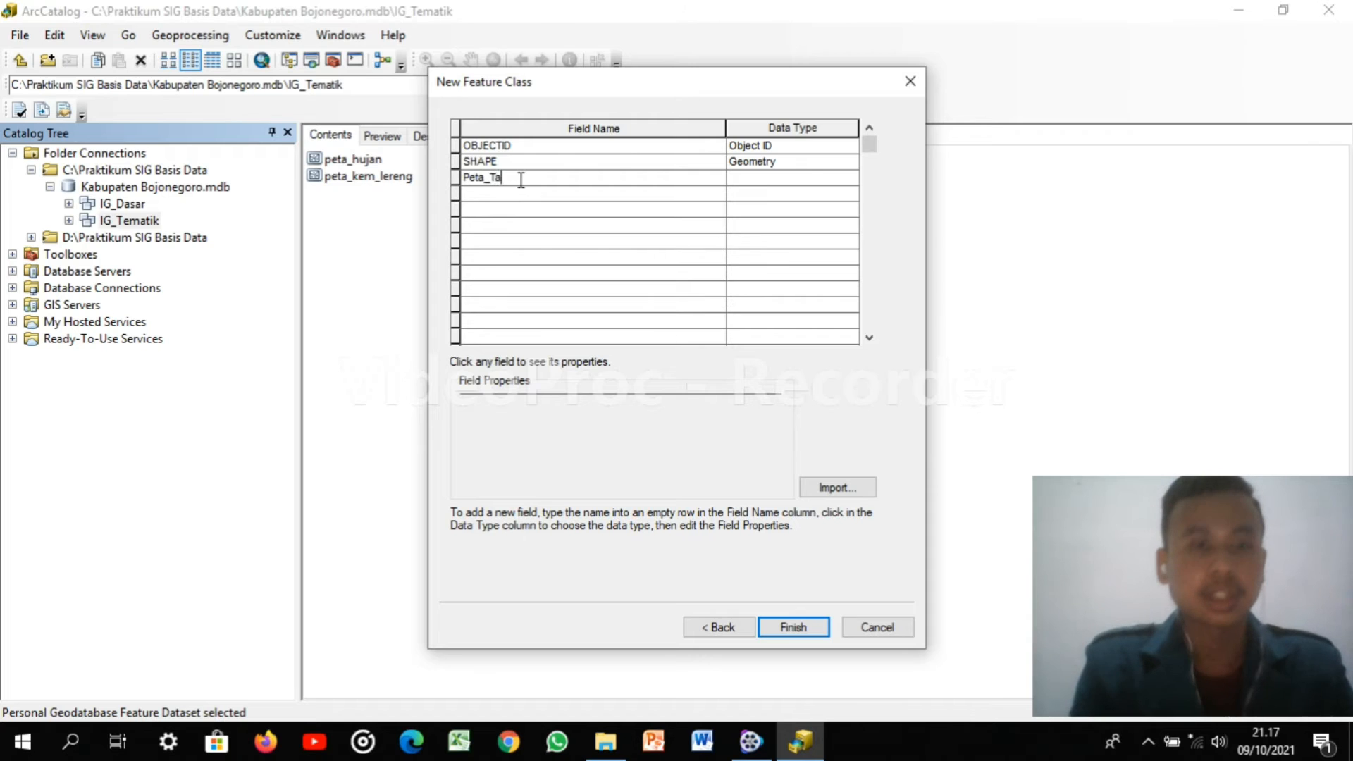
left_click(746, 182)
left_click(749, 178)
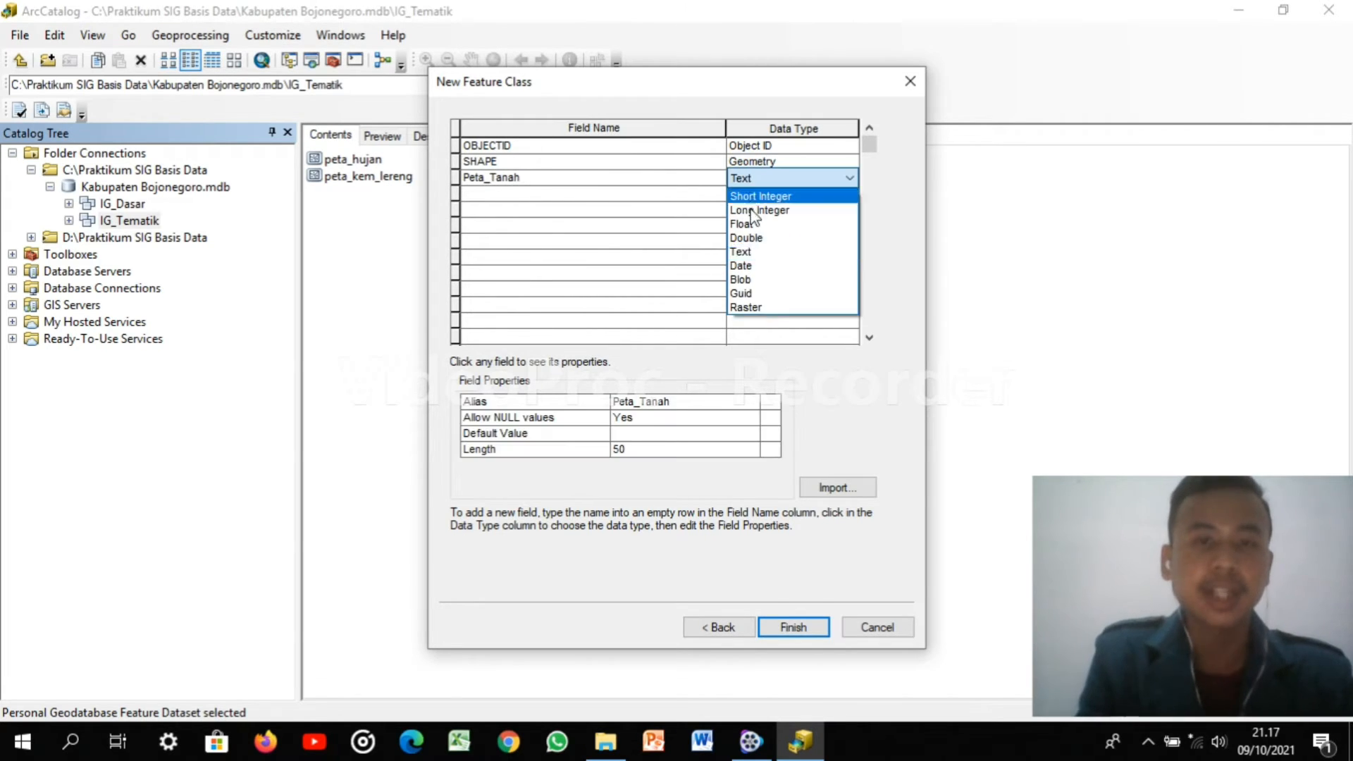
left_click(753, 255)
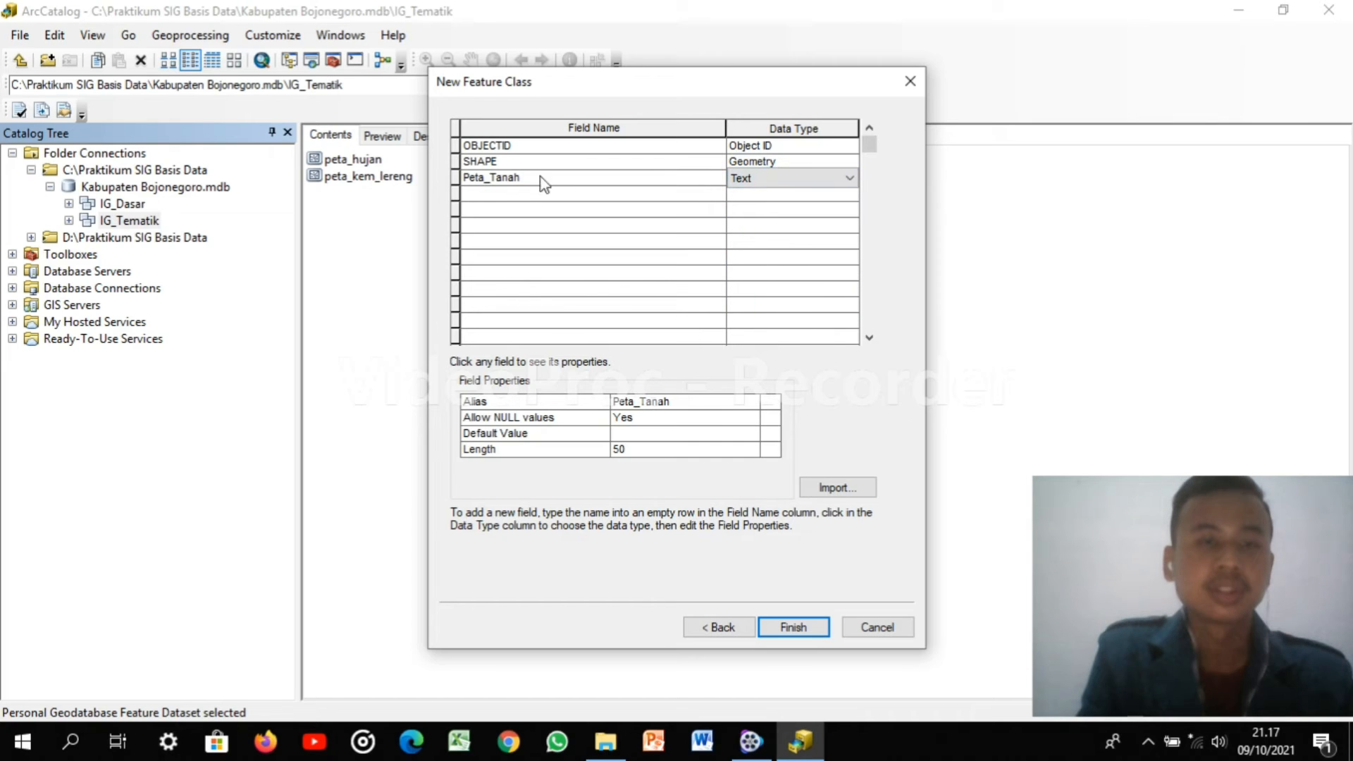
Add a field named Jenis_Tanah with data type Text below Peta_Tanah in the peta_tanah field list
left_click(504, 199)
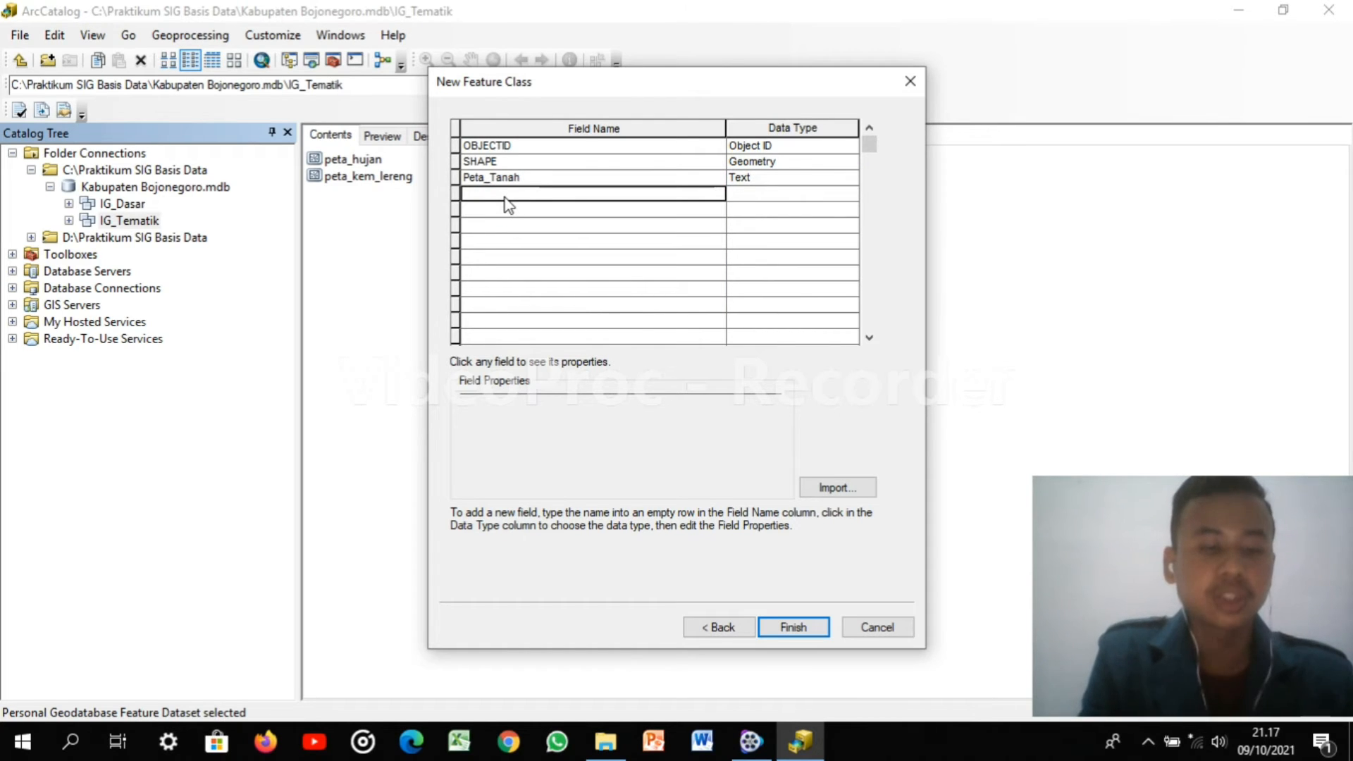
type("J")
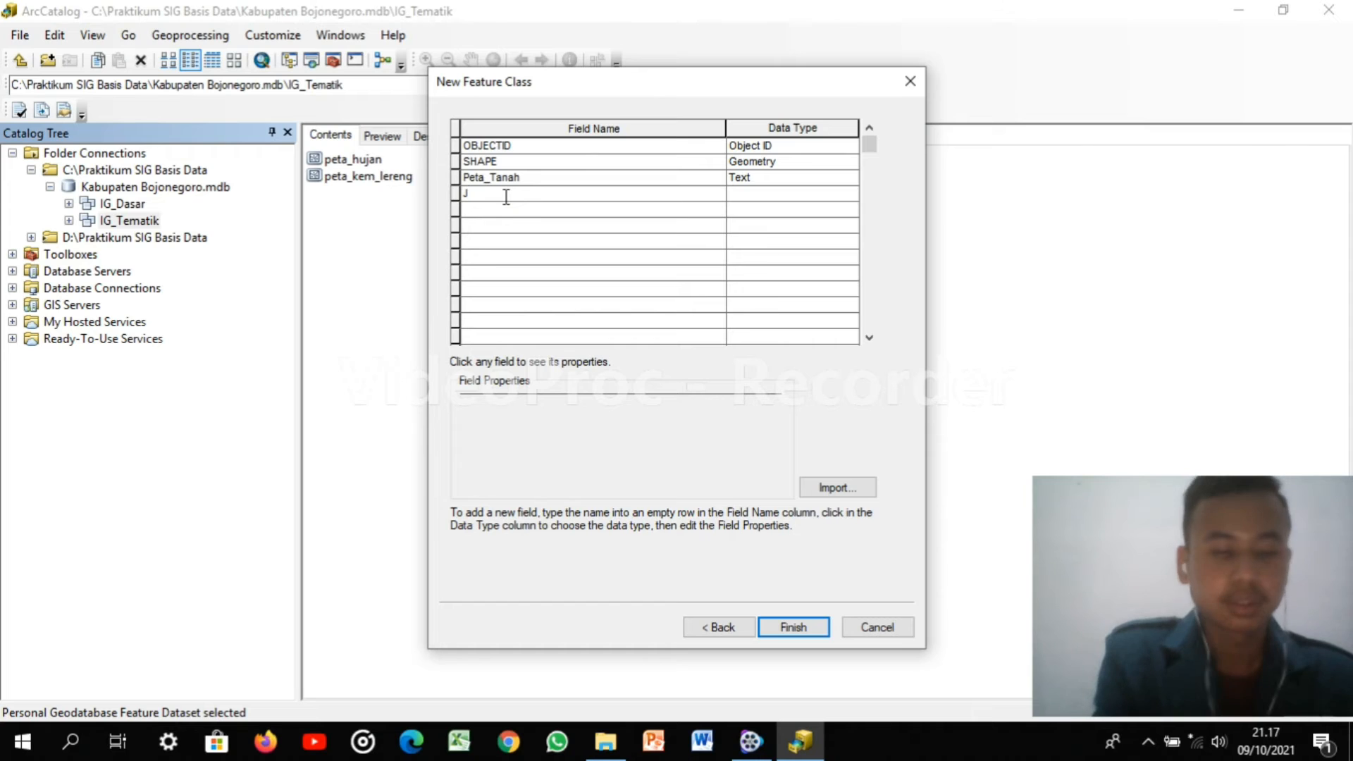
type("enis ")
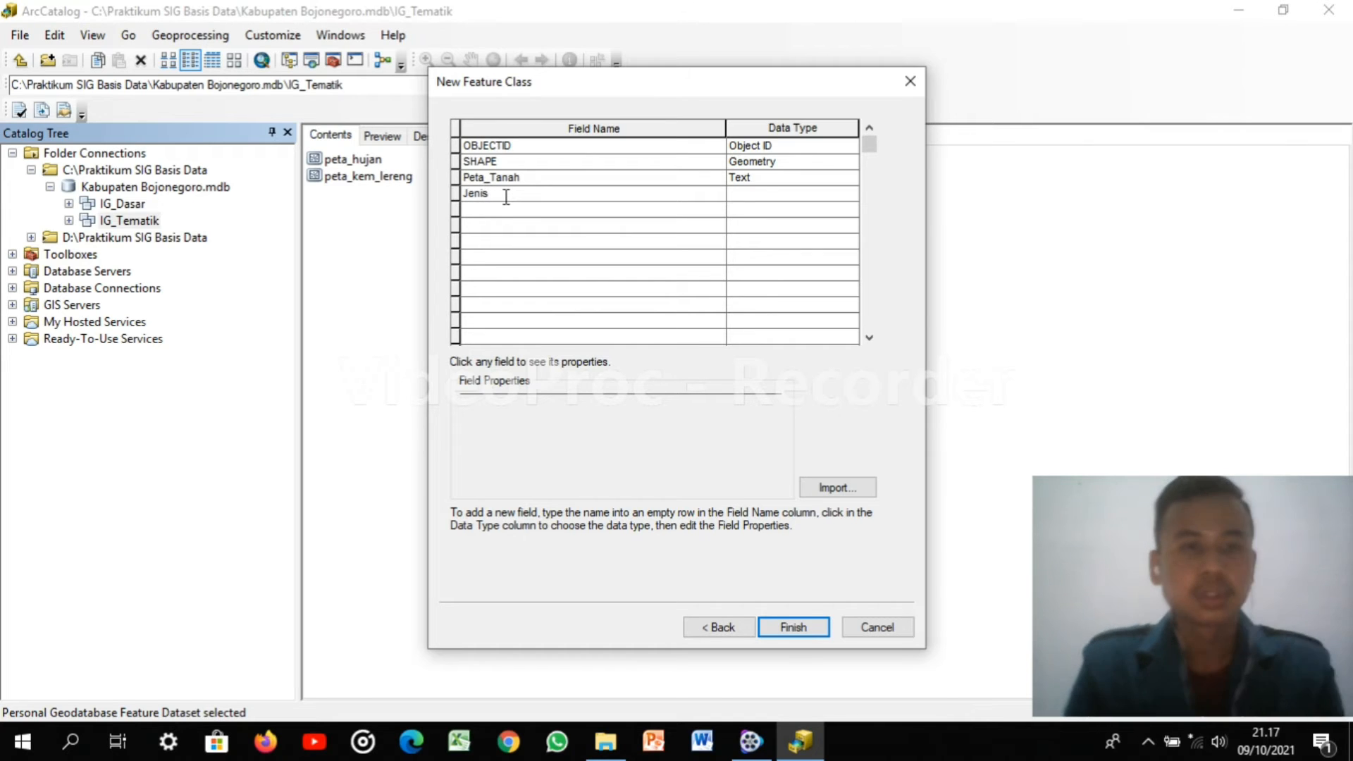
type("_")
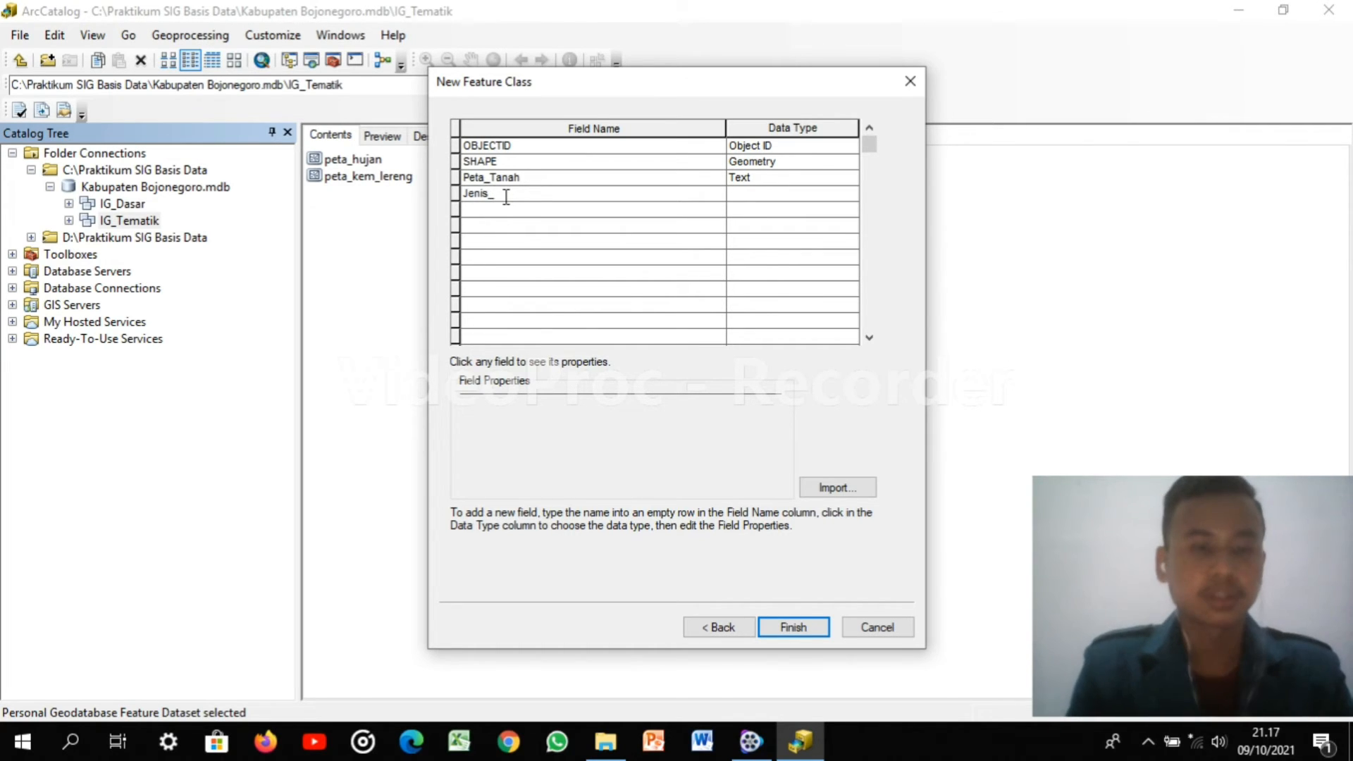
type("Tanah")
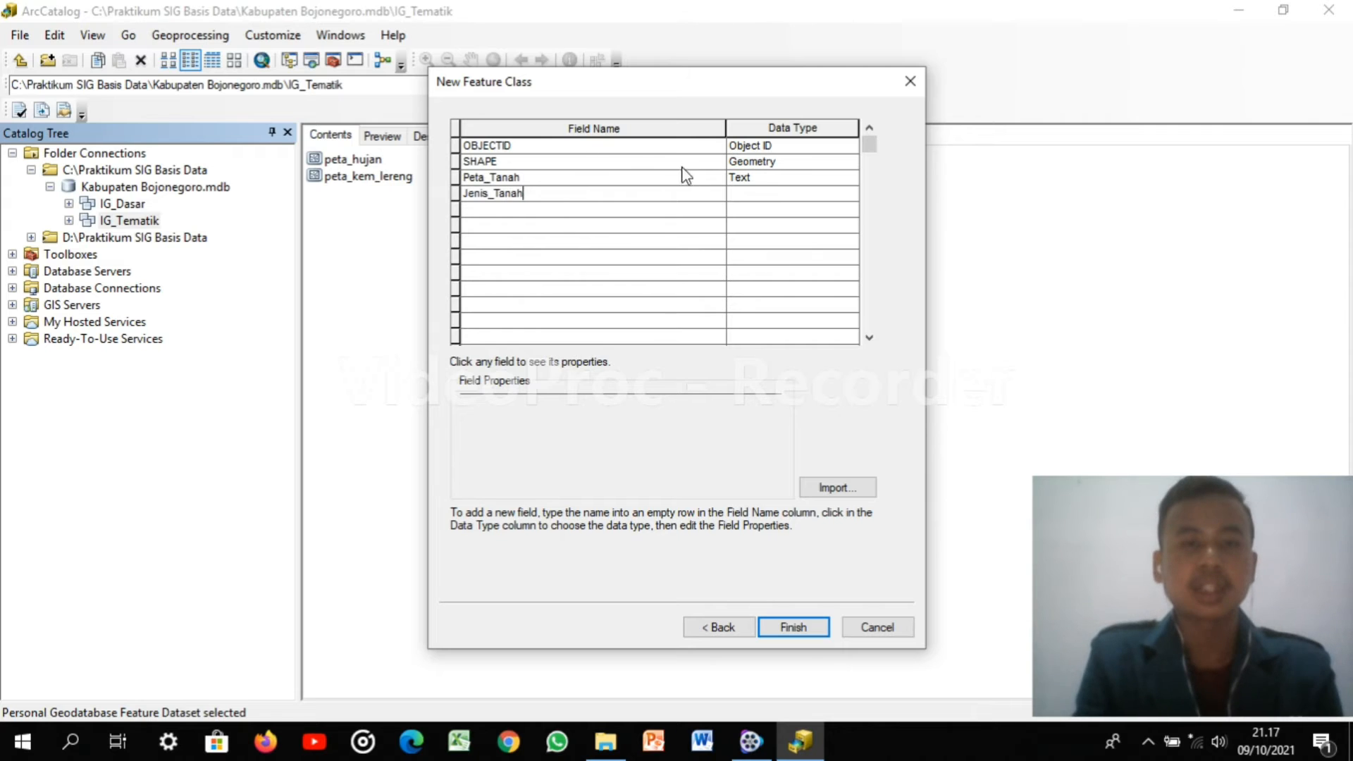
left_click(747, 193)
left_click(749, 194)
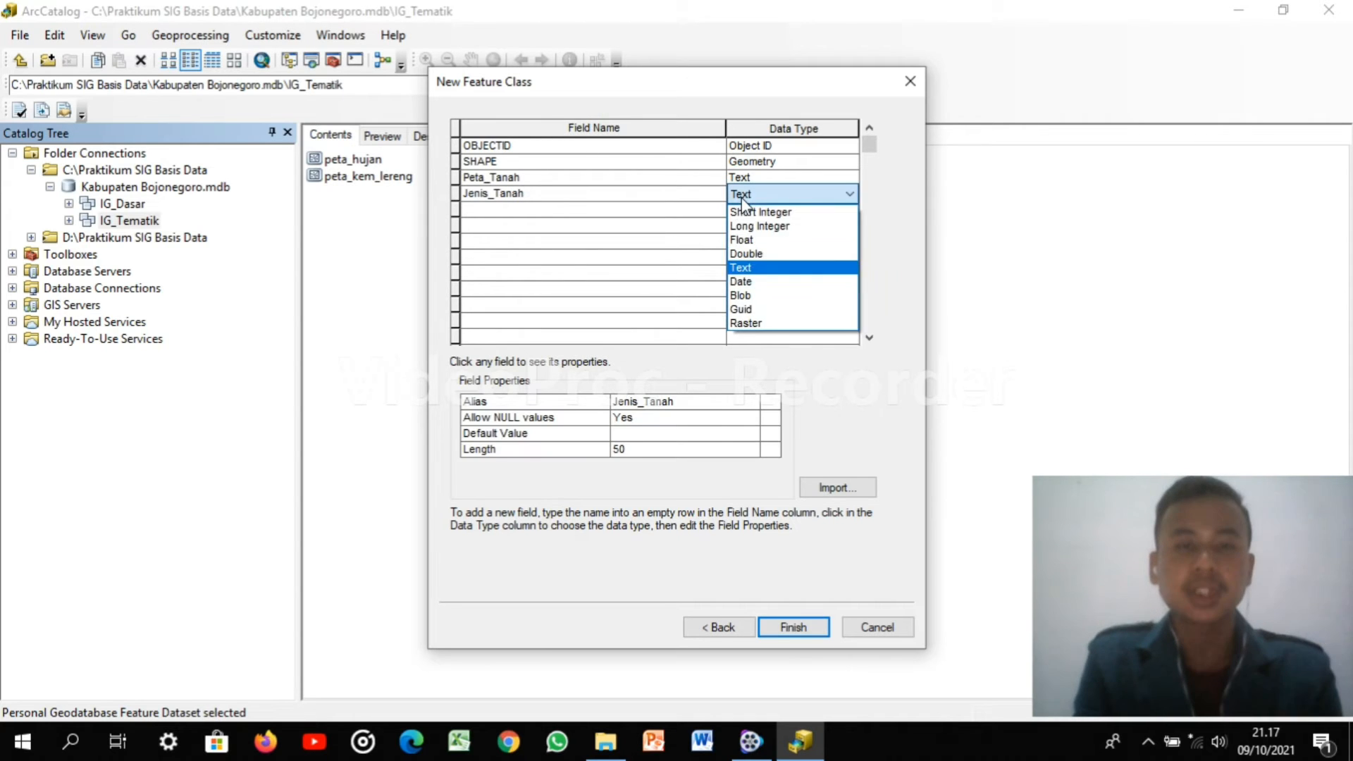
left_click(754, 269)
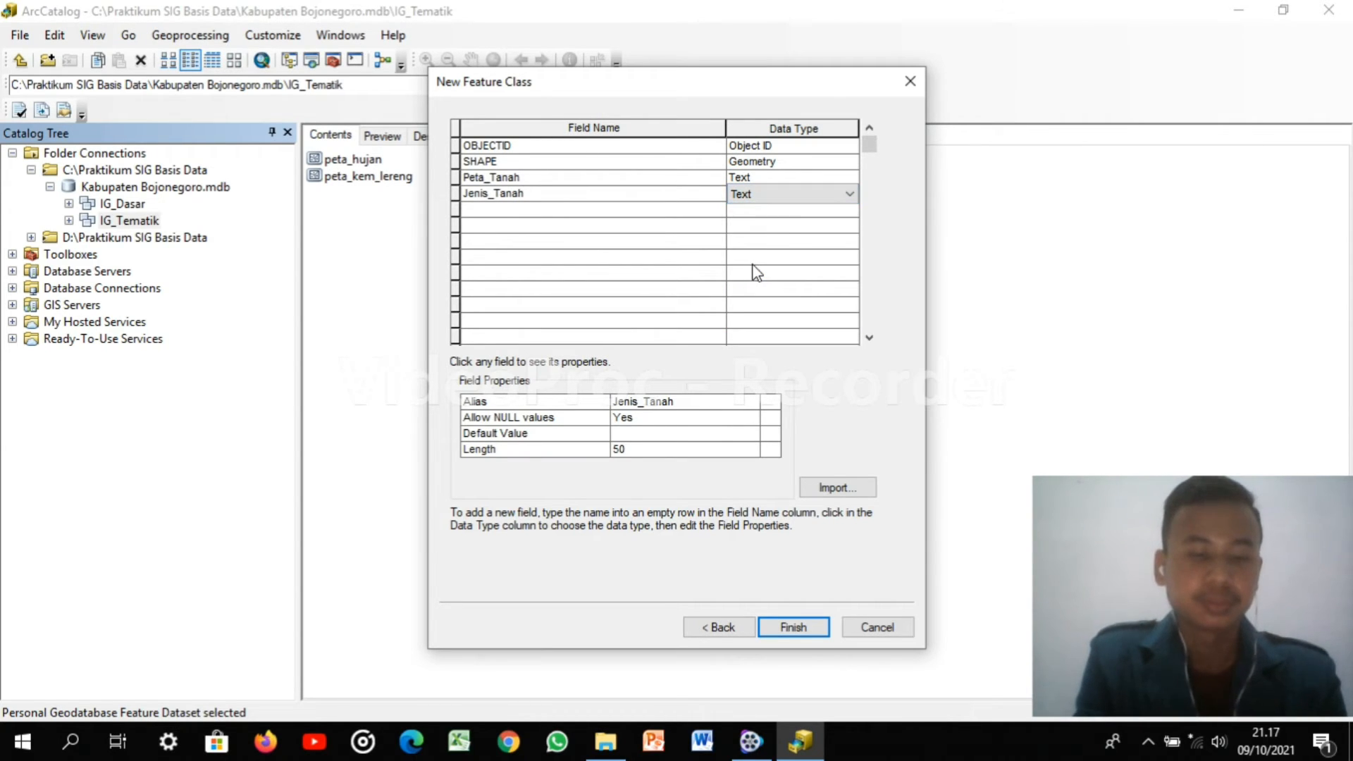
Add a field named Keterangan_Tanah with data type Text below Jenis_Tanah
left_click(501, 214)
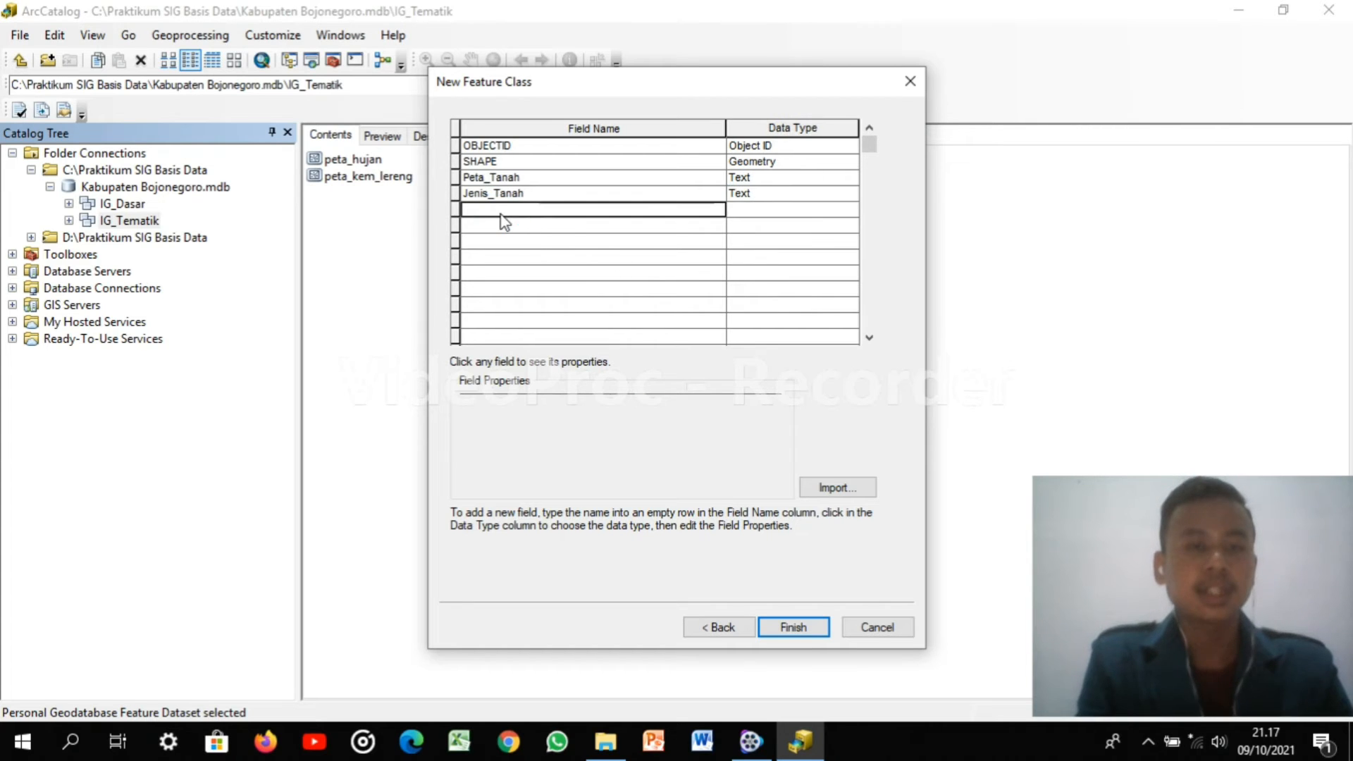
type("Ketera")
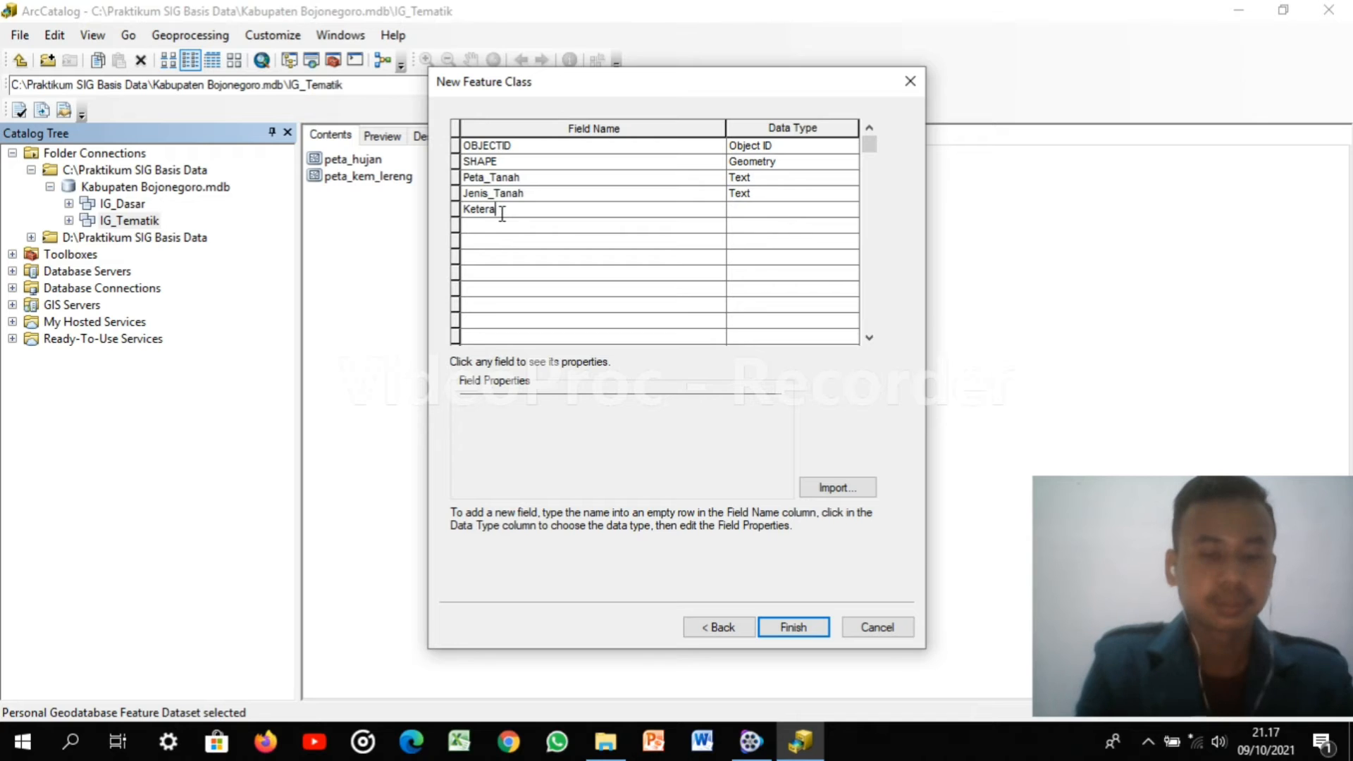
type("ngan_")
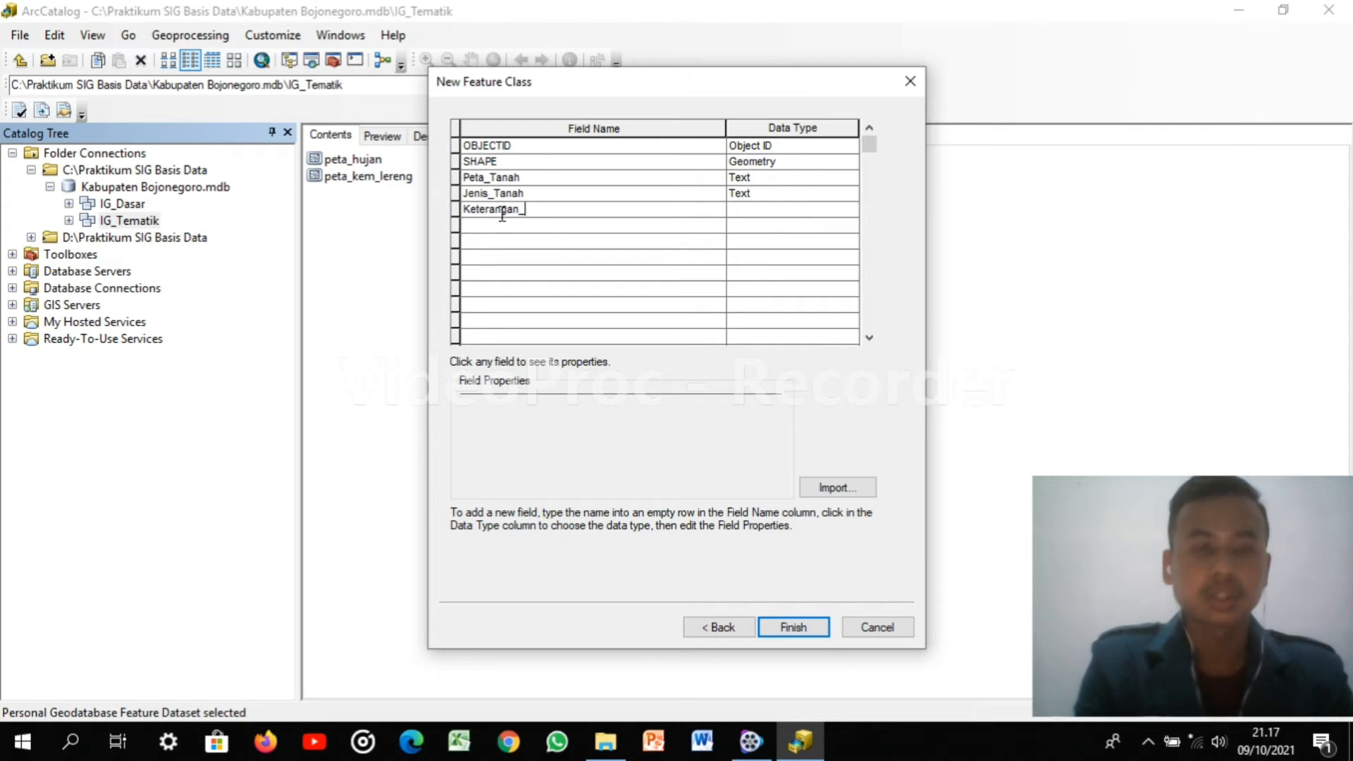
type("tAN")
key("BackSpace")
key("BackSpace")
key("BackSpace")
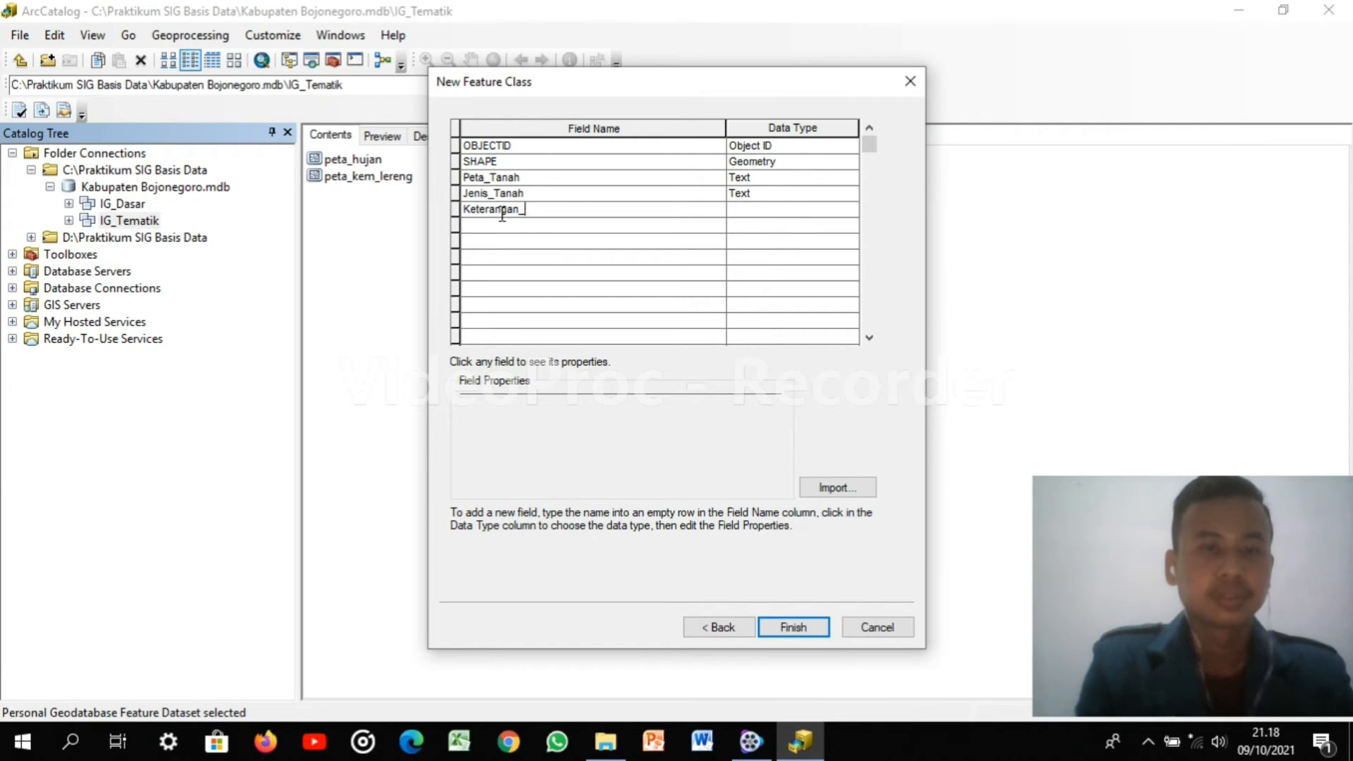
type("Tanah")
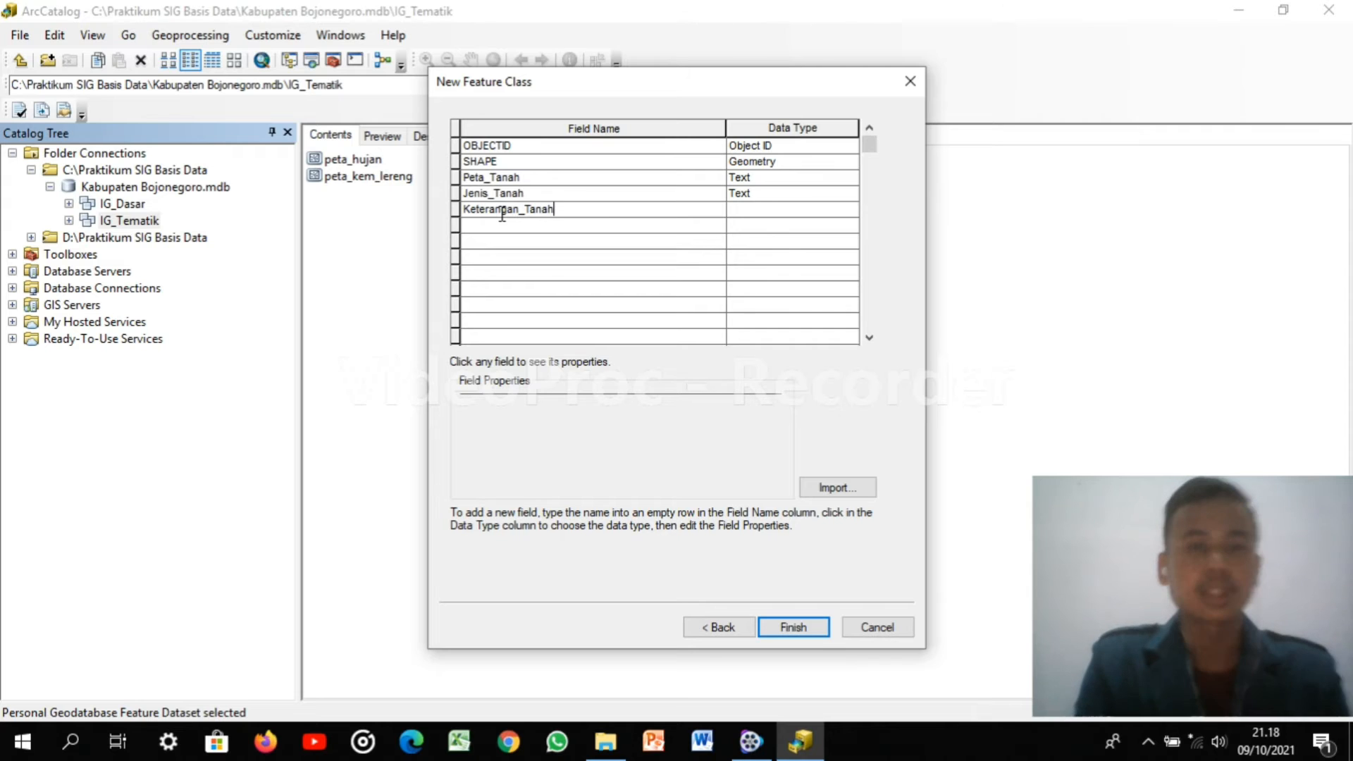
left_click(756, 210)
left_click(756, 209)
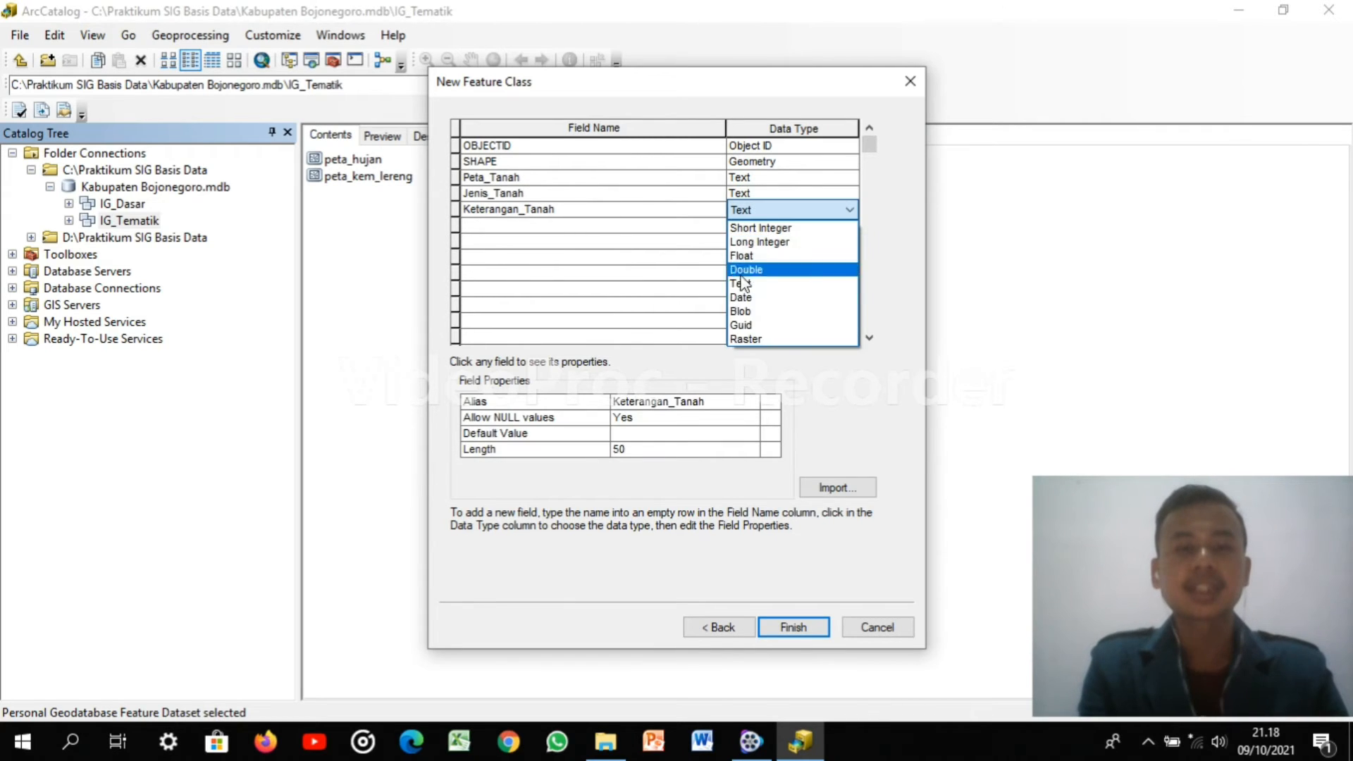
left_click(744, 285)
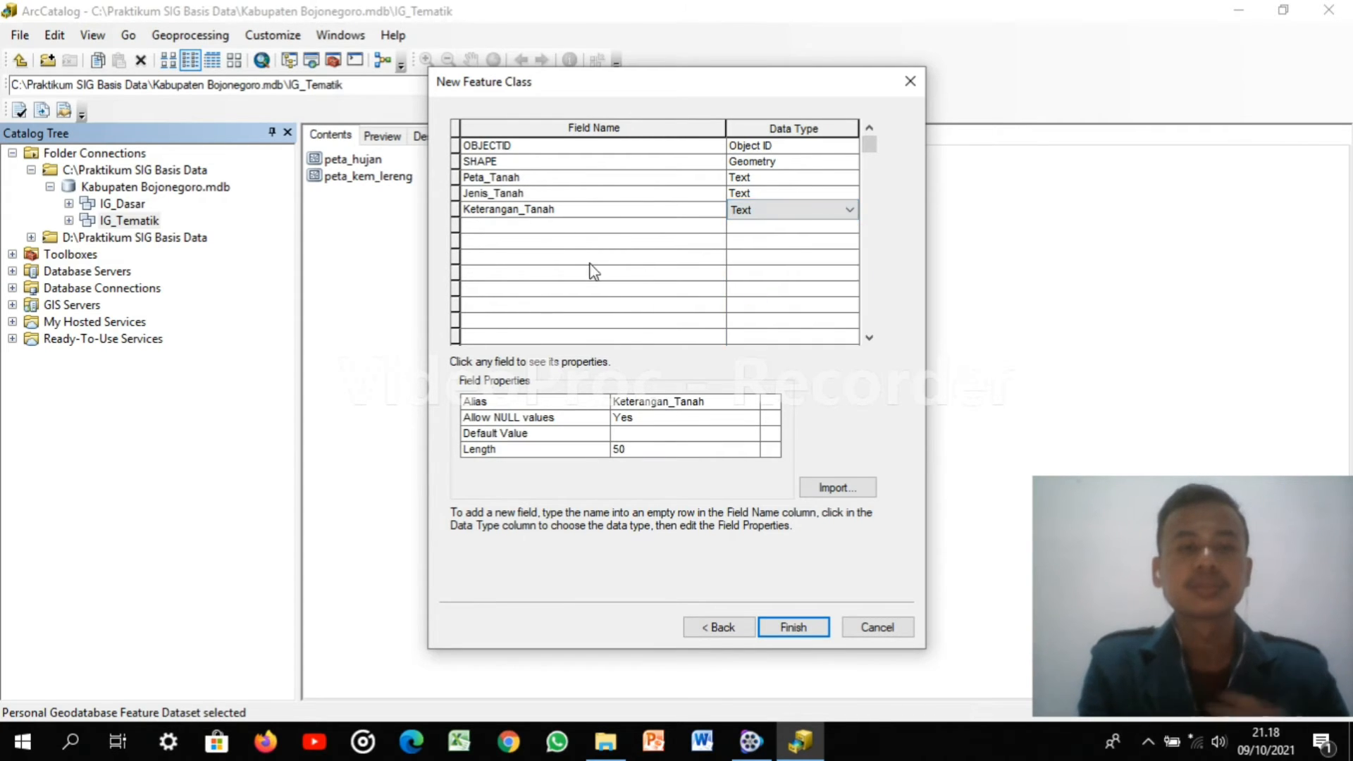
Add a Short Integer field named Skor_Tanah below Keterangan_Tanah and finish creating the peta_tanah feature class
left_click(572, 227)
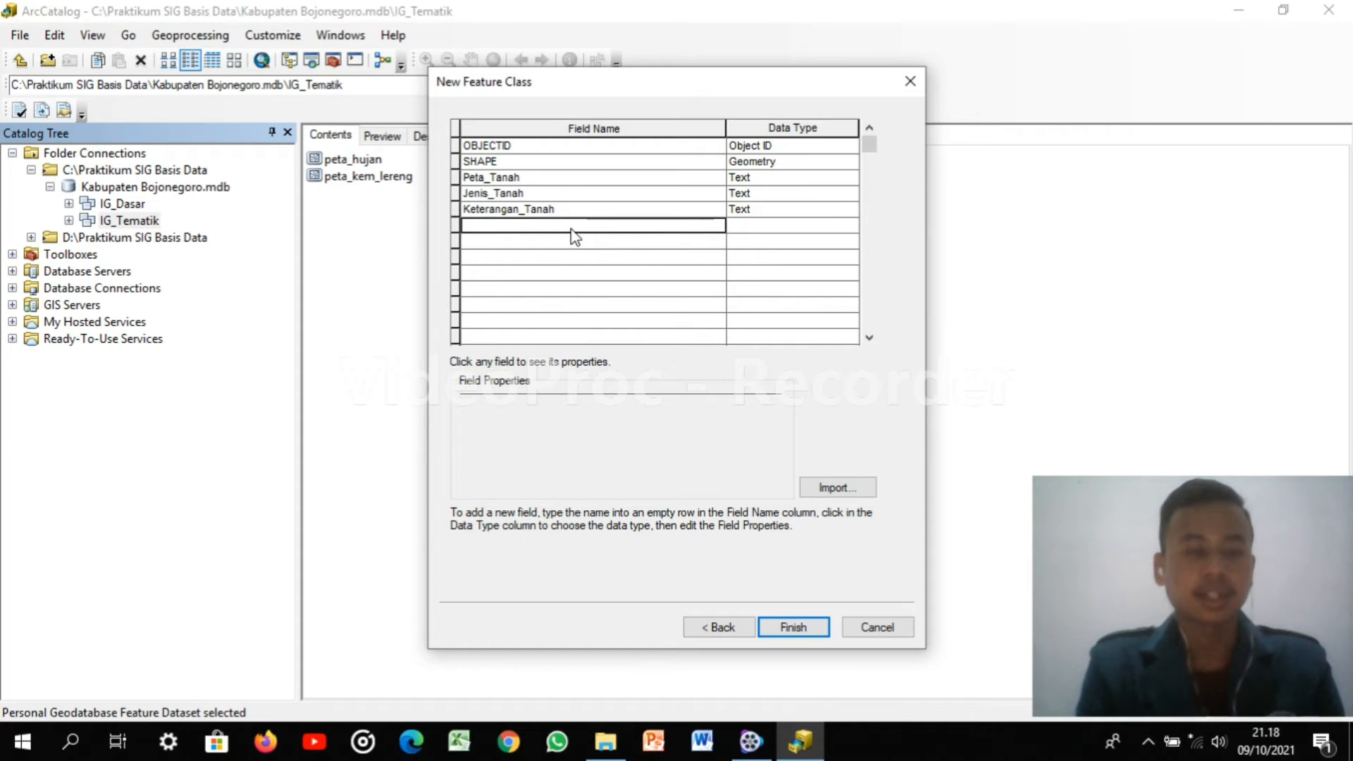
type("Skor")
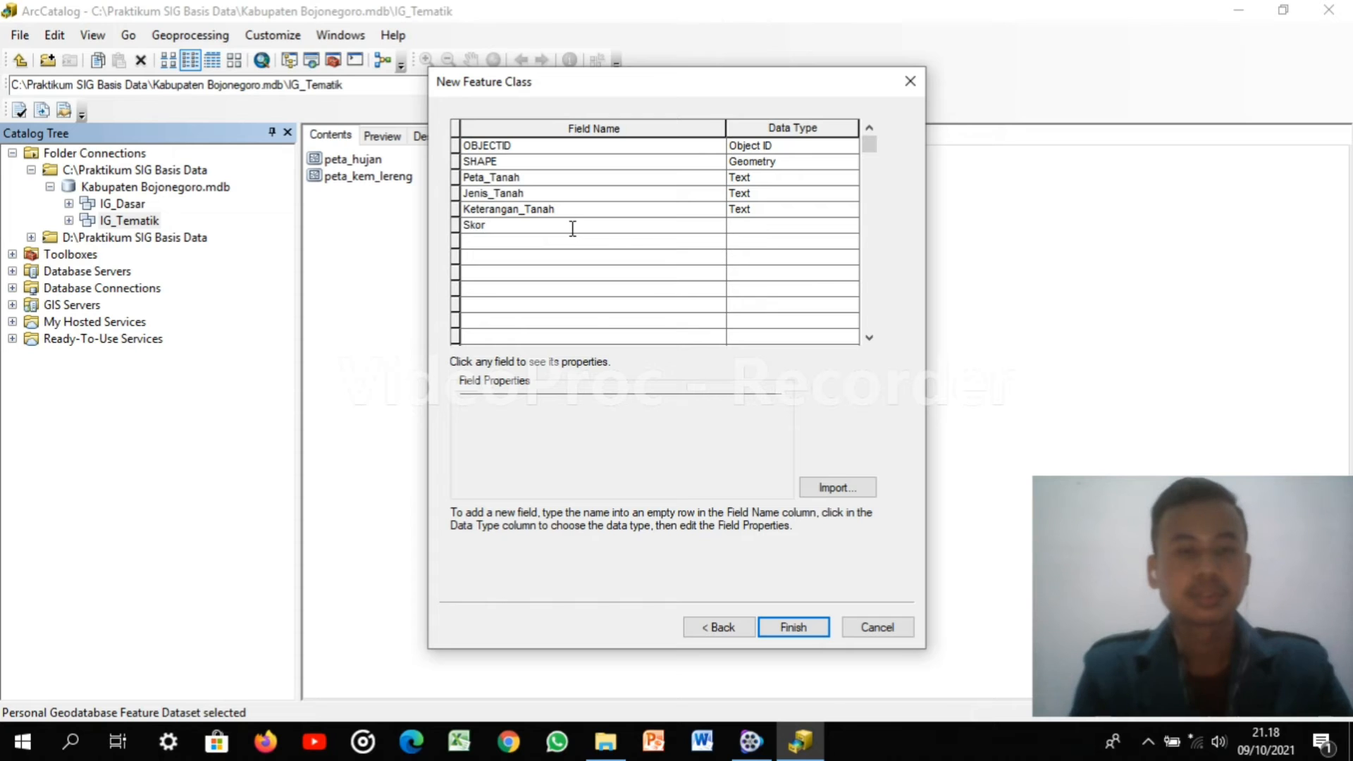
type("_Tanah")
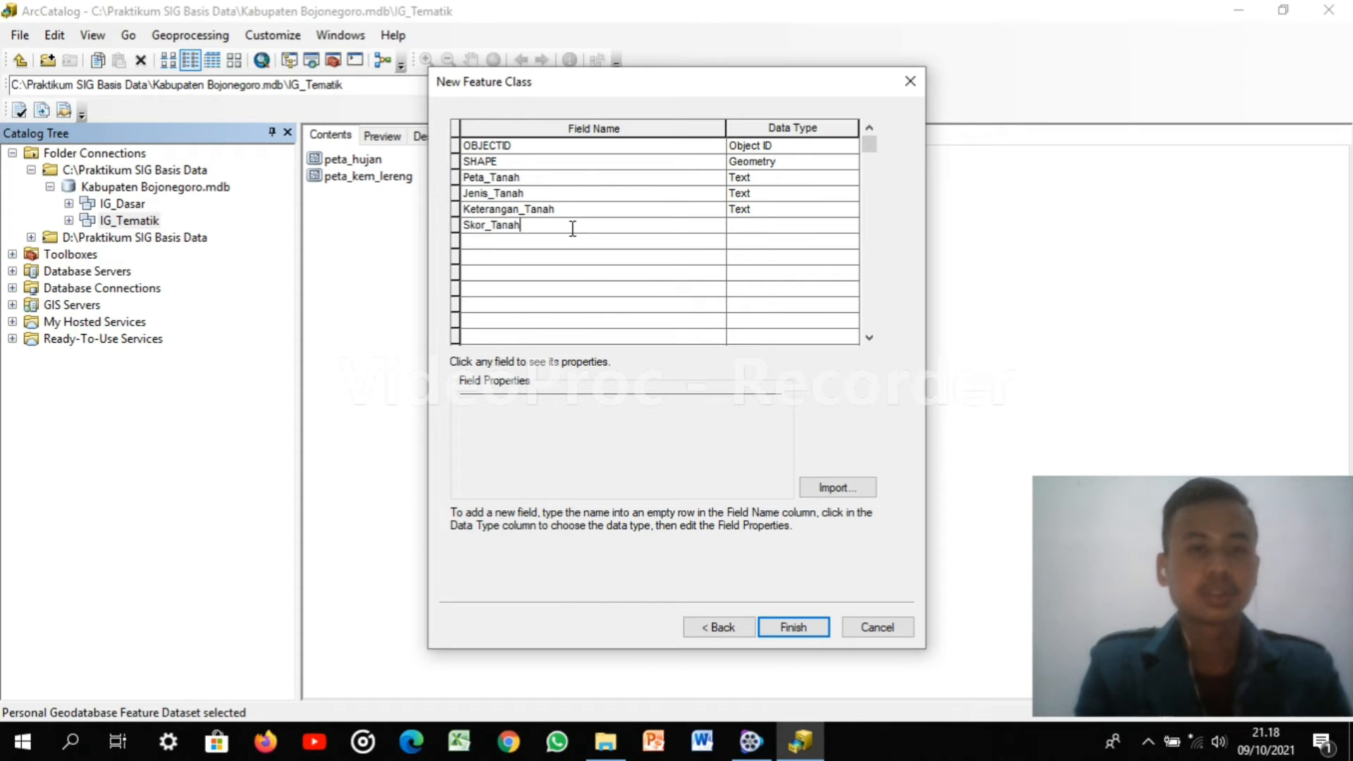
left_click(770, 228)
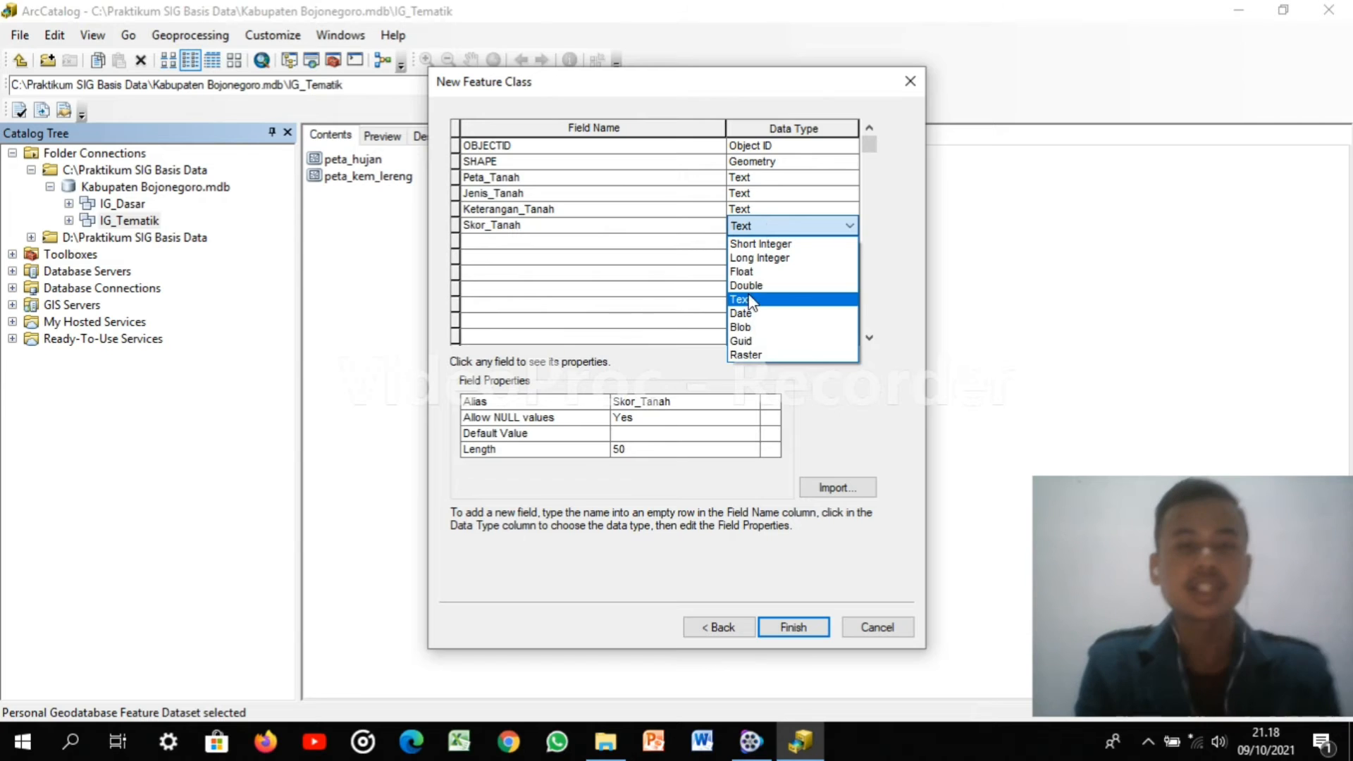
left_click(760, 244)
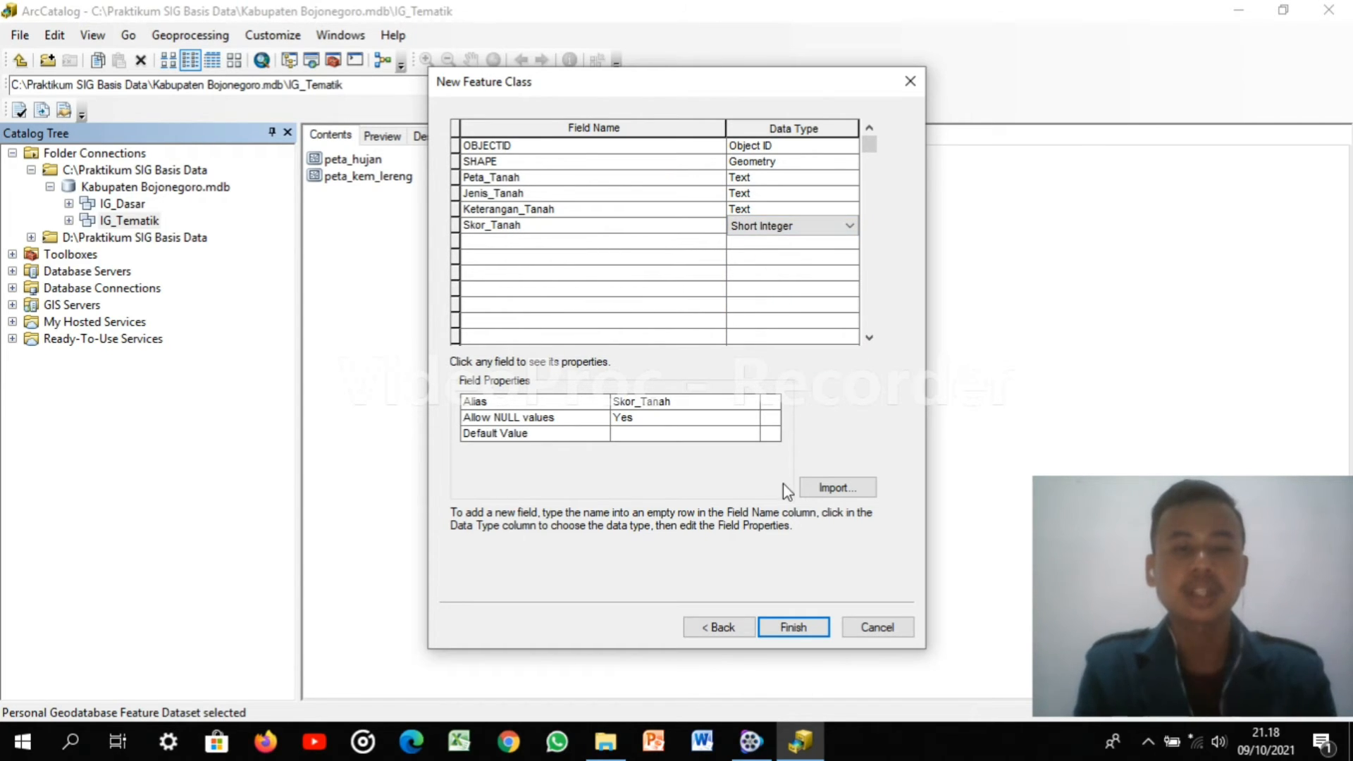
left_click(802, 626)
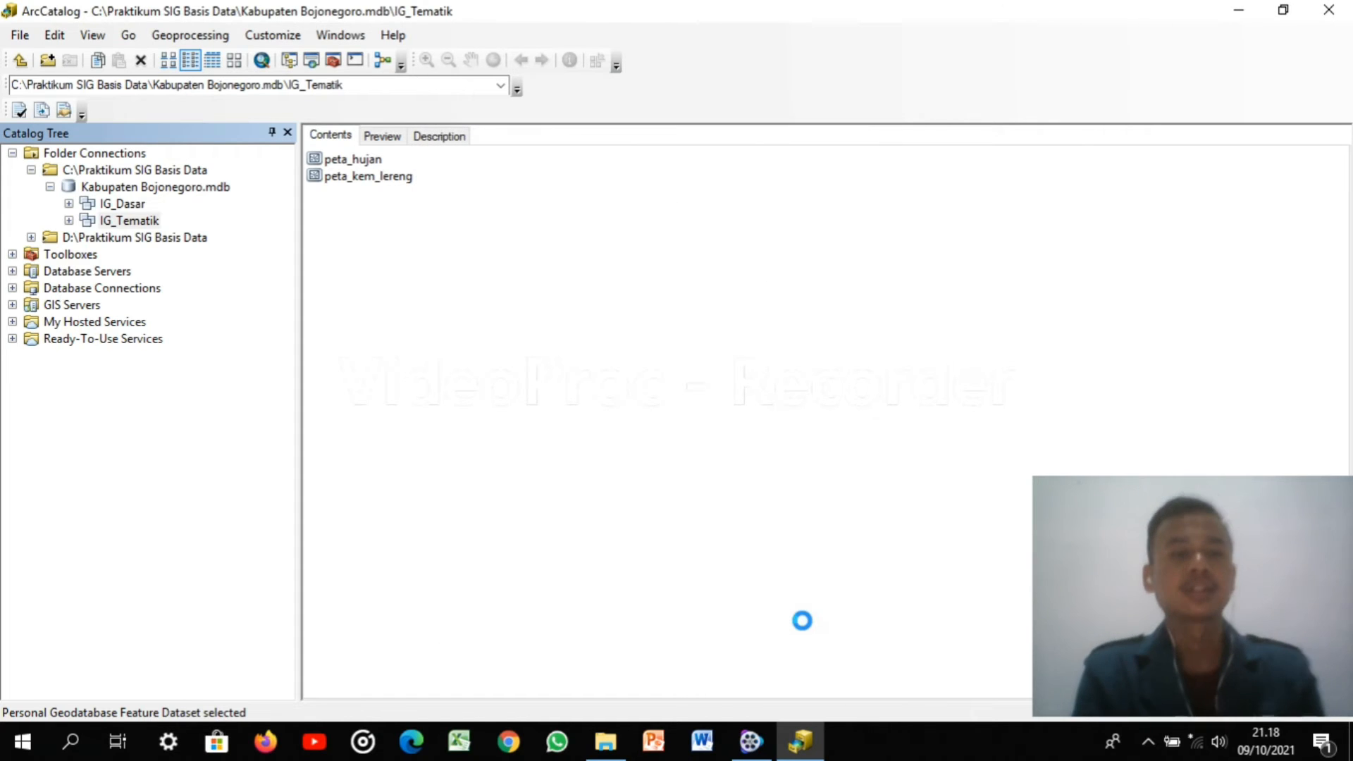
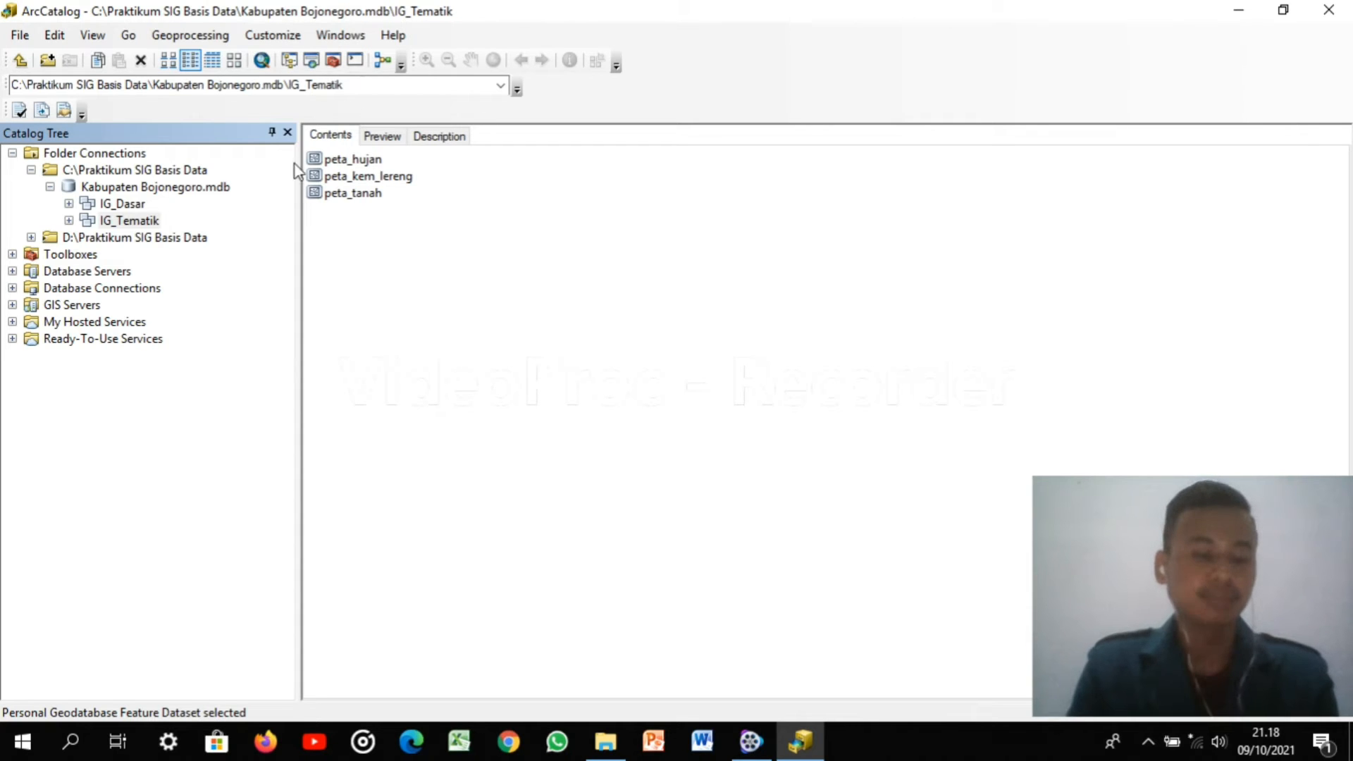
Open the domain properties of the Kabupaten Bojonegoro.mdb geodatabase and enter a first domain named Kemiringan Lereng
left_click(147, 189)
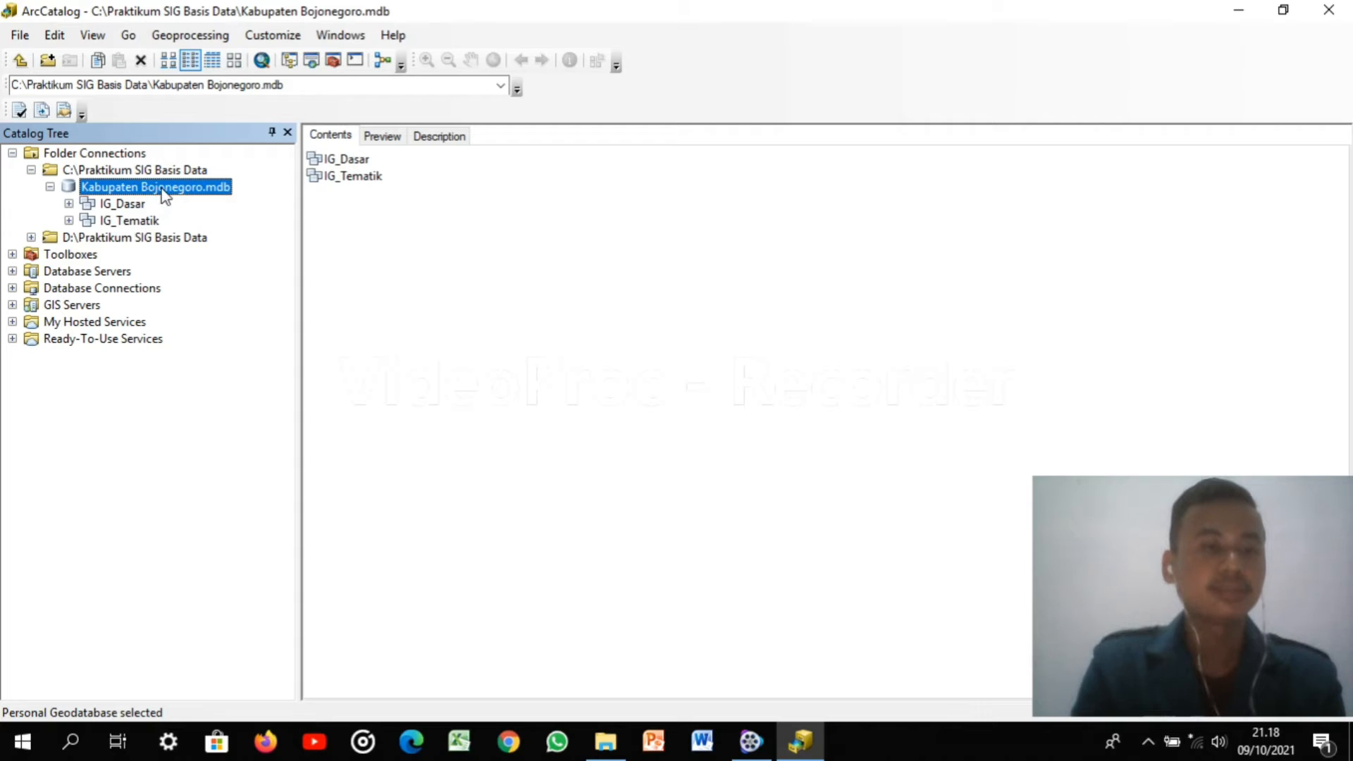
right_click(161, 188)
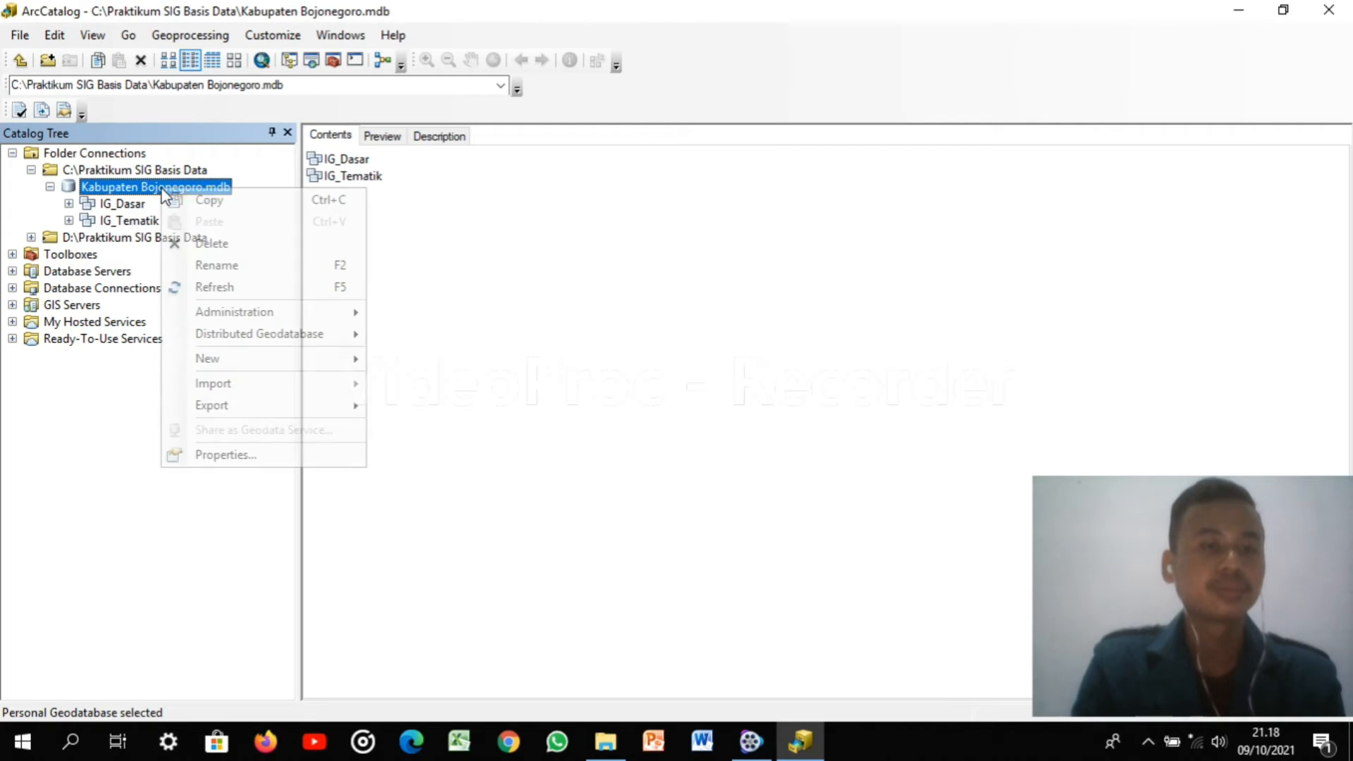
left_click(239, 456)
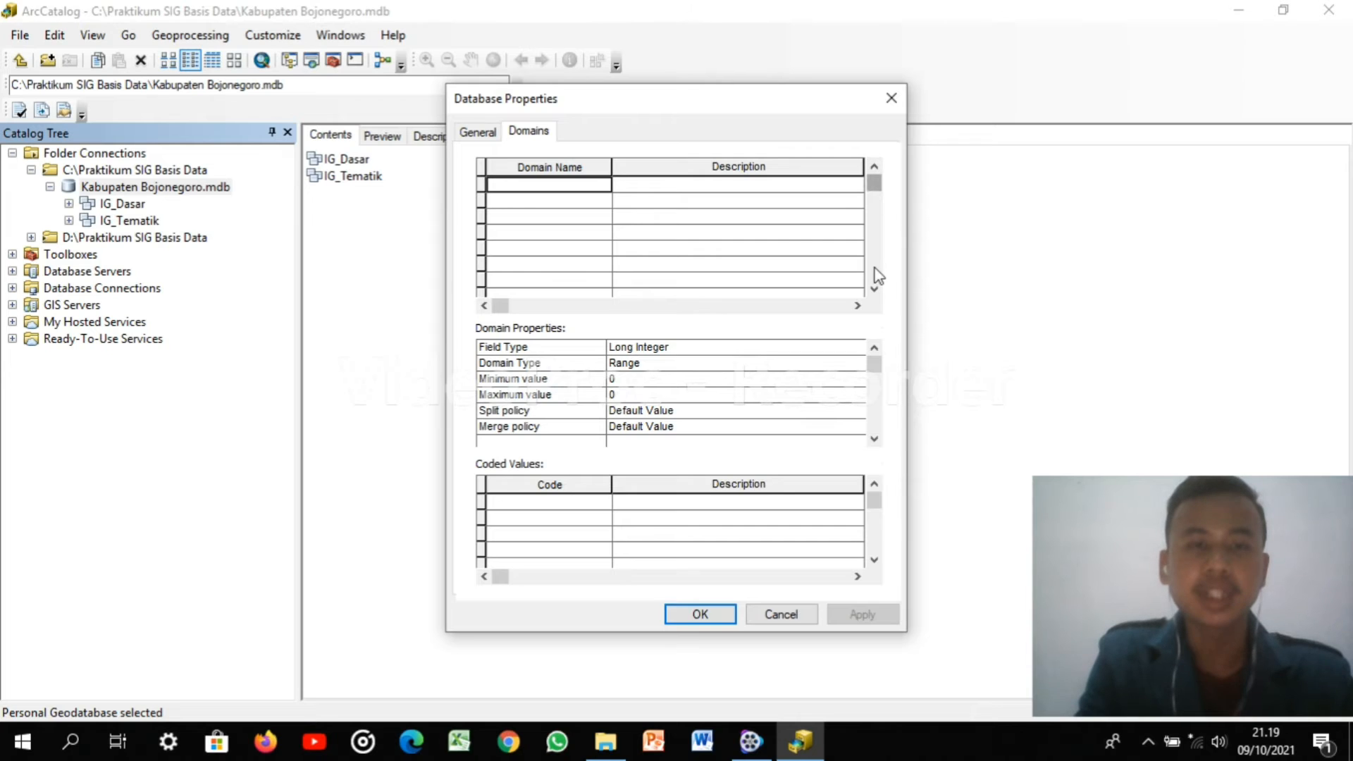
left_click(875, 187)
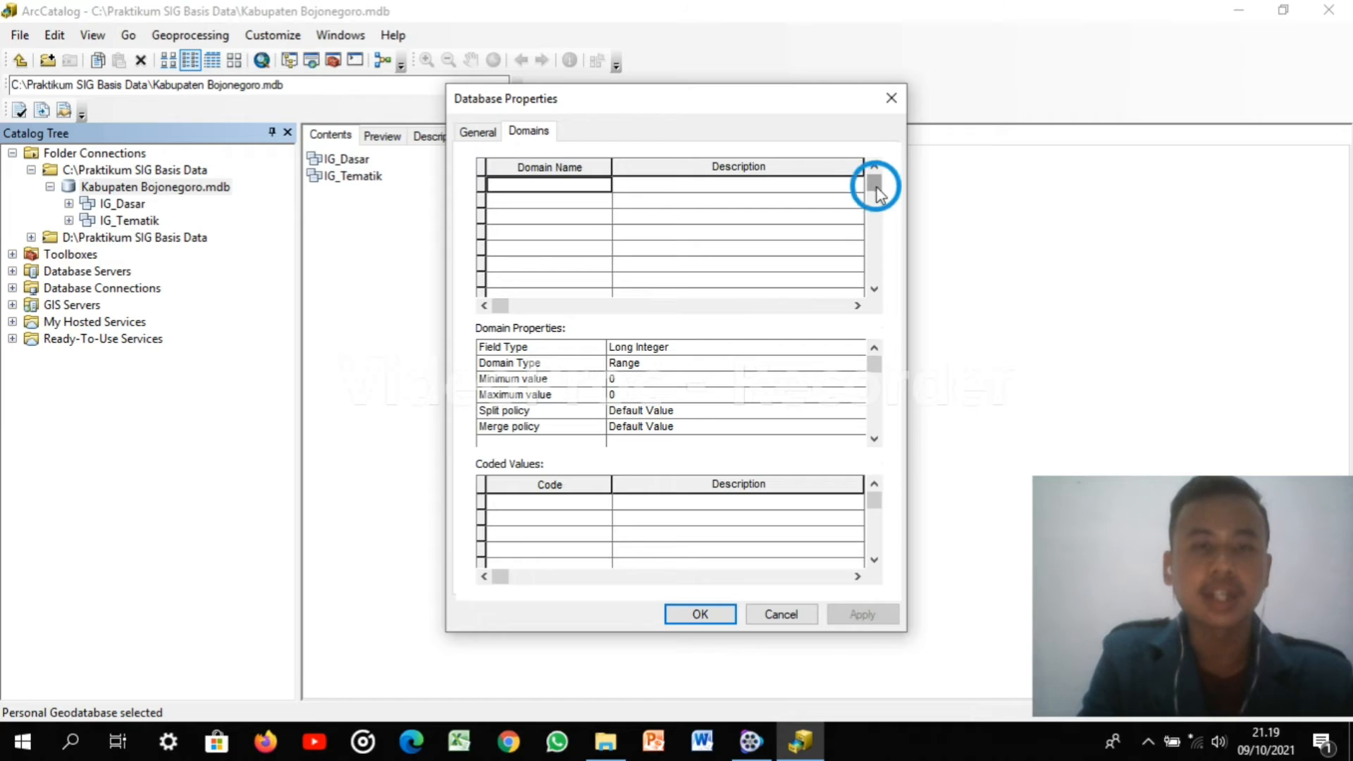
left_click(593, 187)
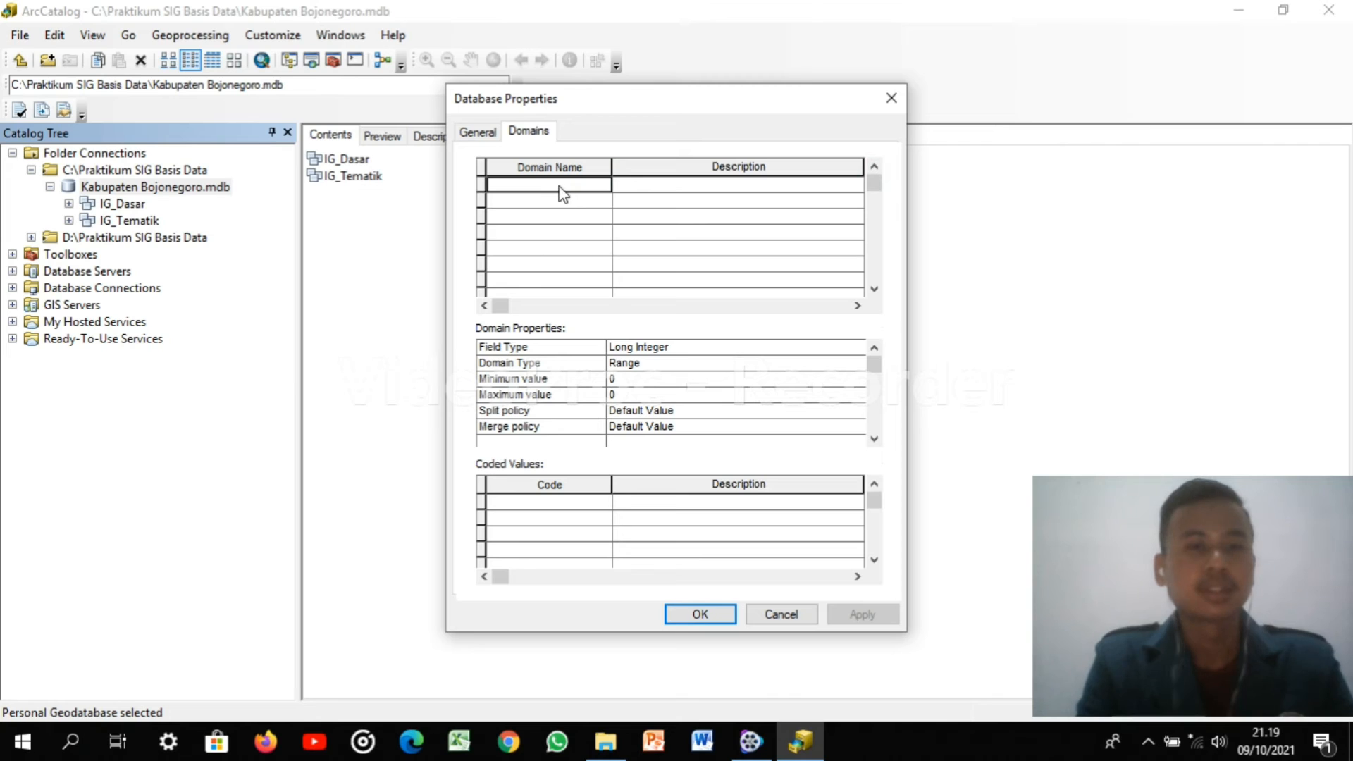
left_click(559, 185)
type("Kemi")
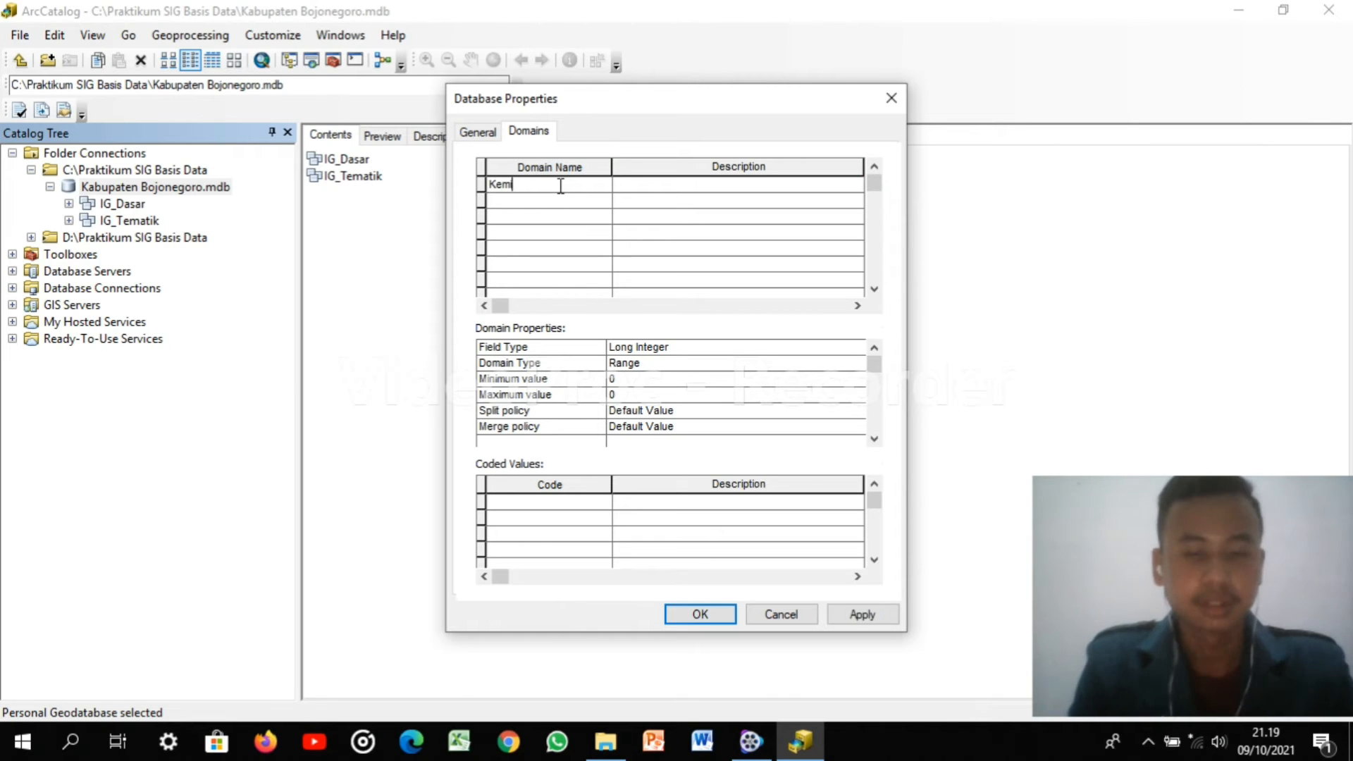
type("ringan Lere")
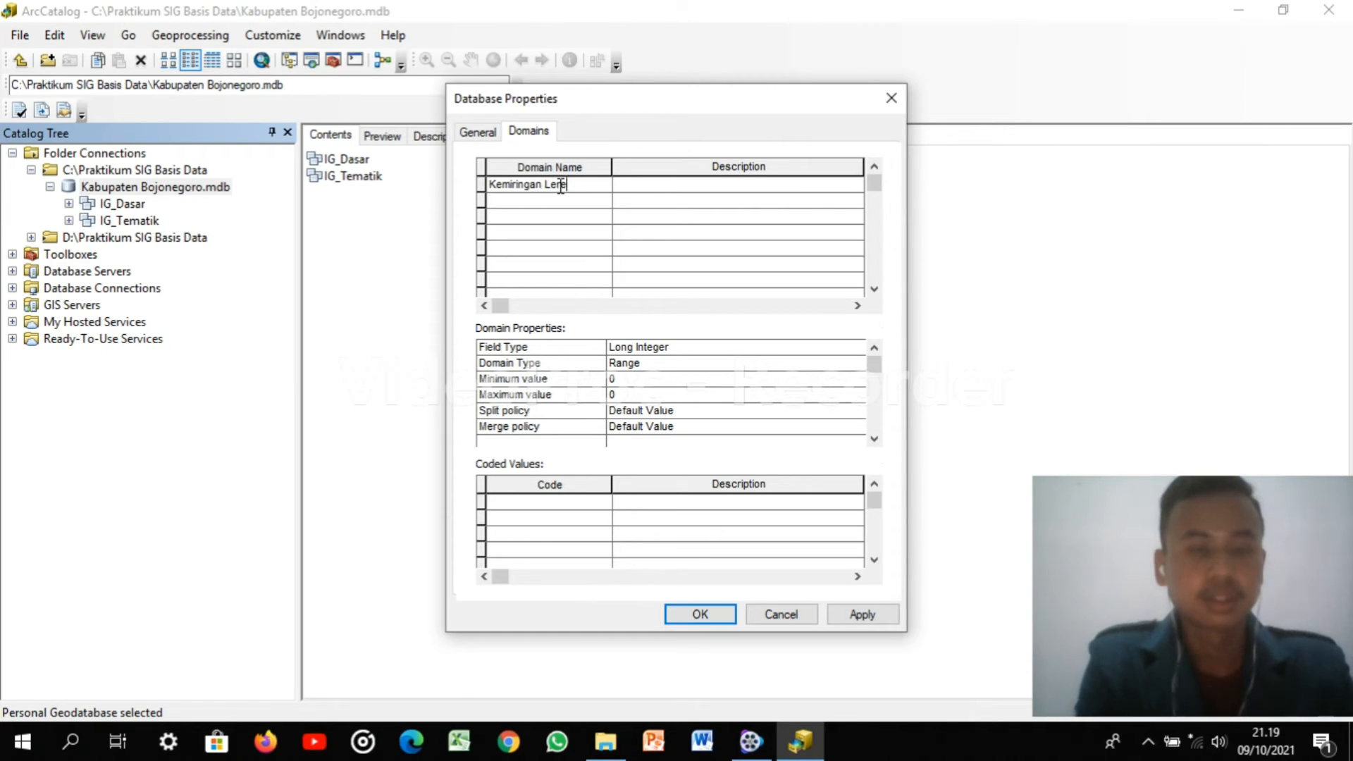
type("ng")
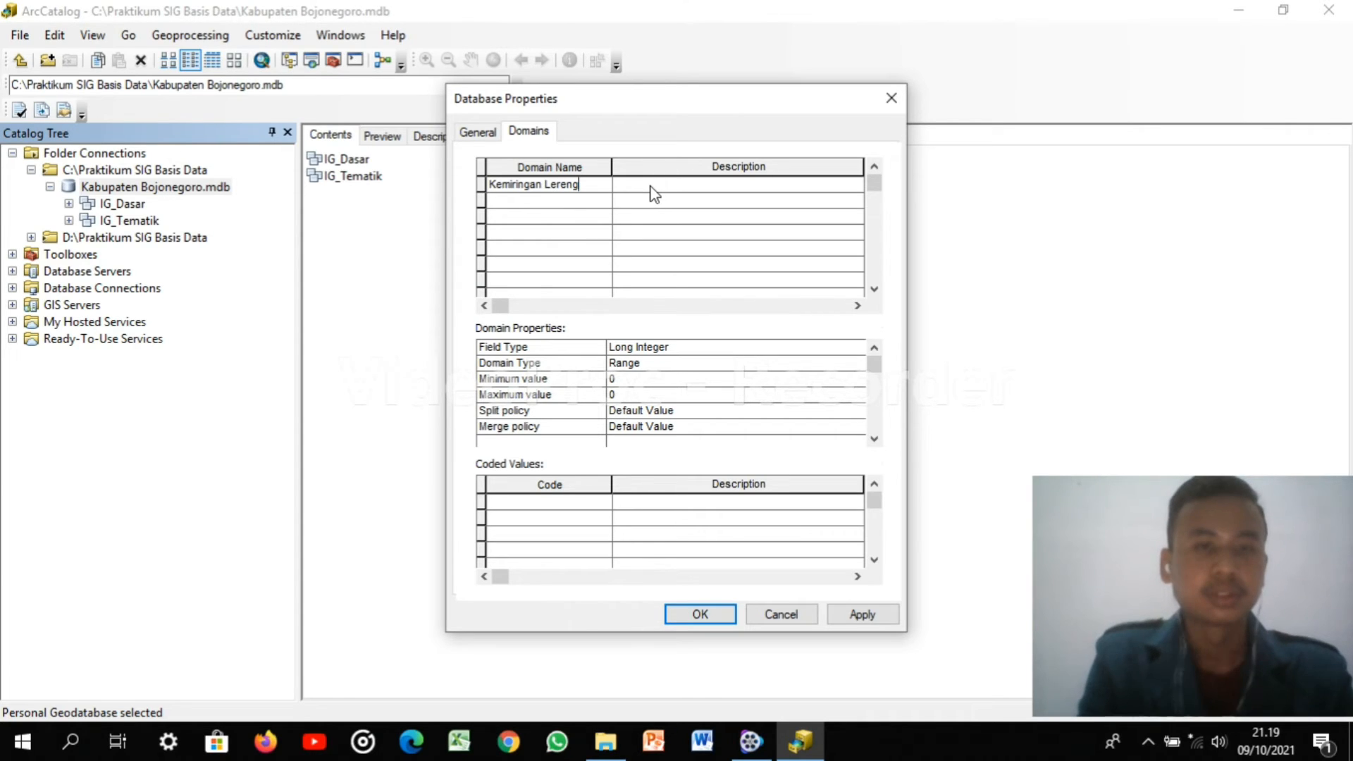
Enter a second domain named Klasifikasi Lereng below Kemiringan Lereng in the geodatabase's domain list
left_click(539, 202)
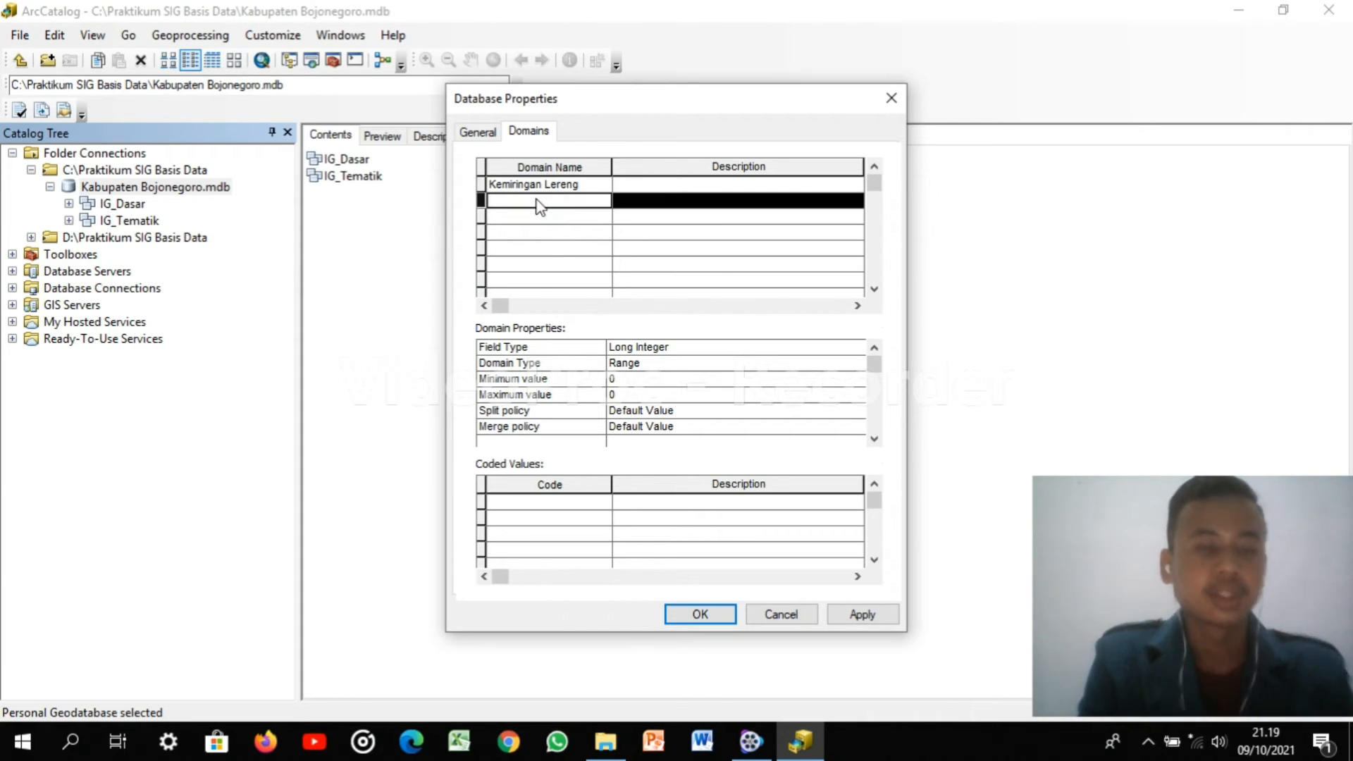
type("Kla")
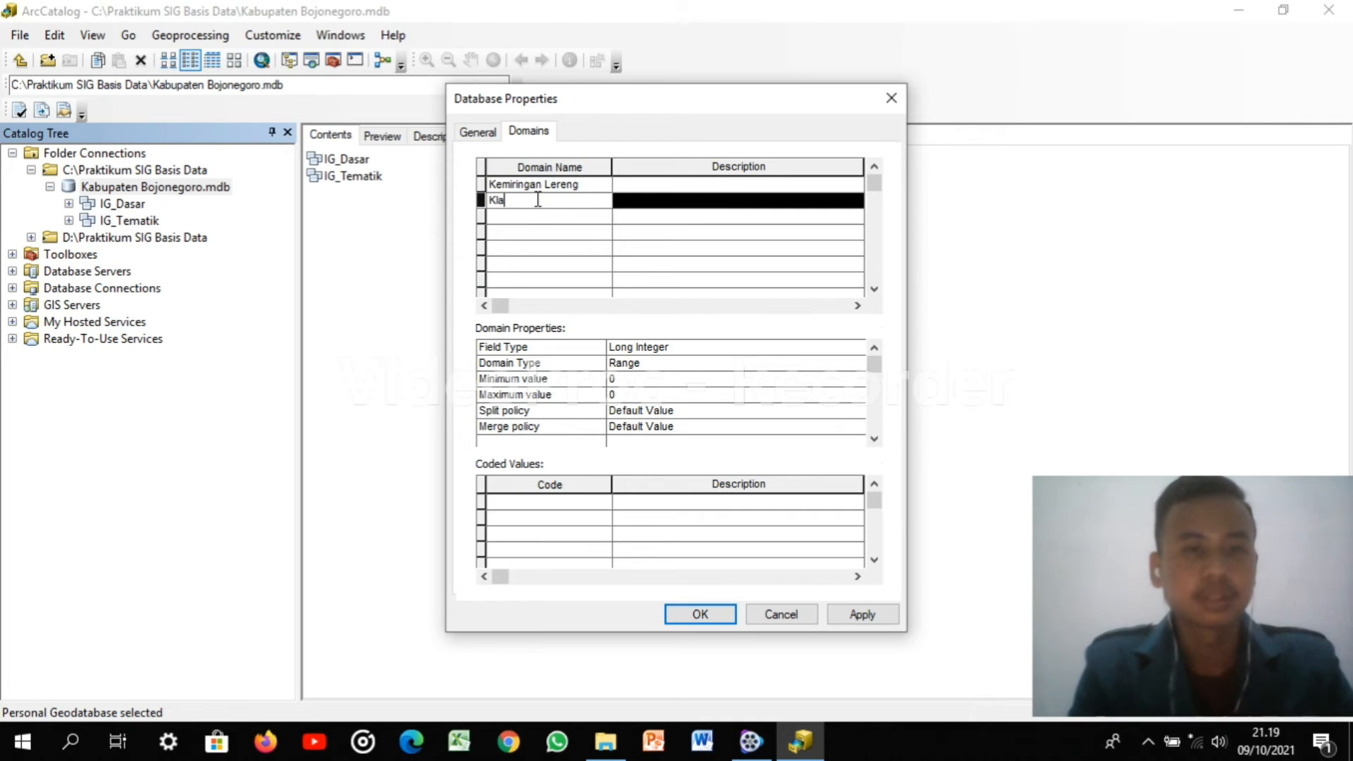
type("sifi")
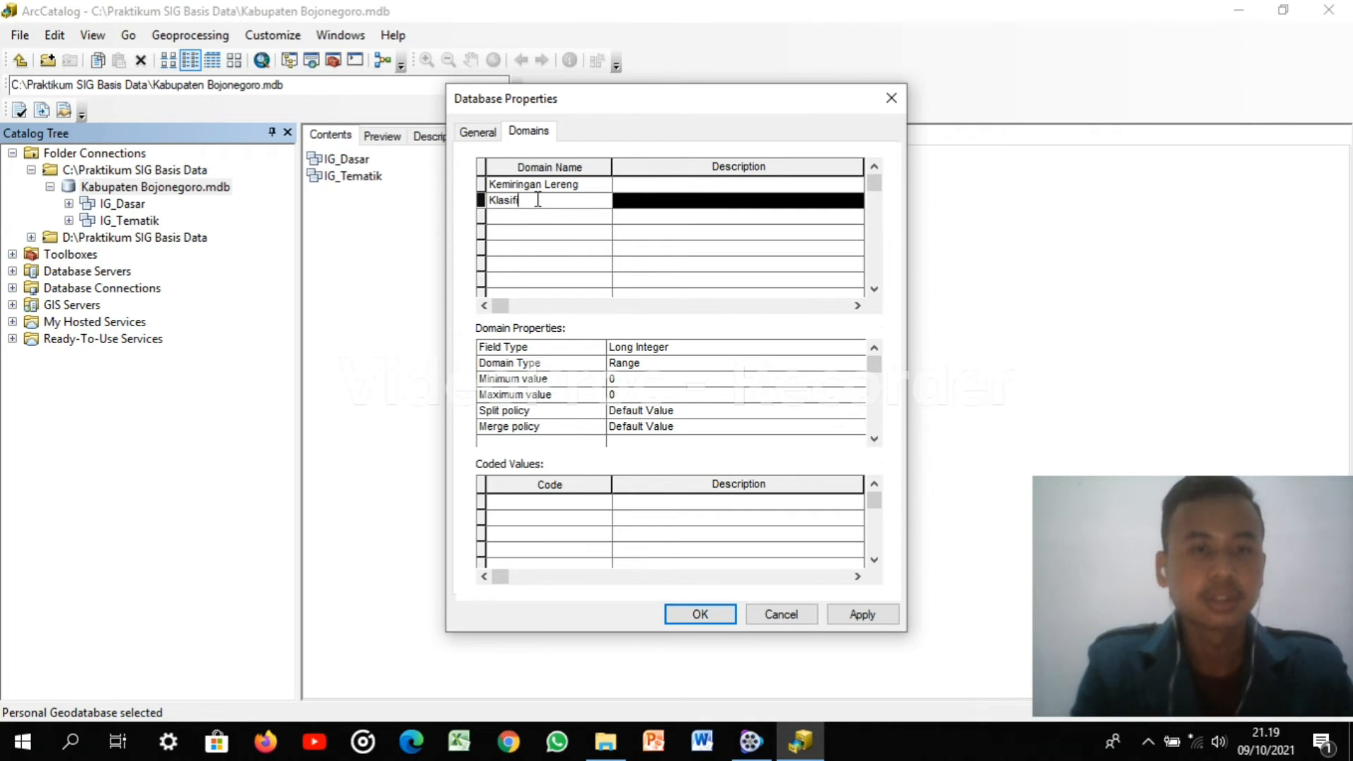
type("kasi")
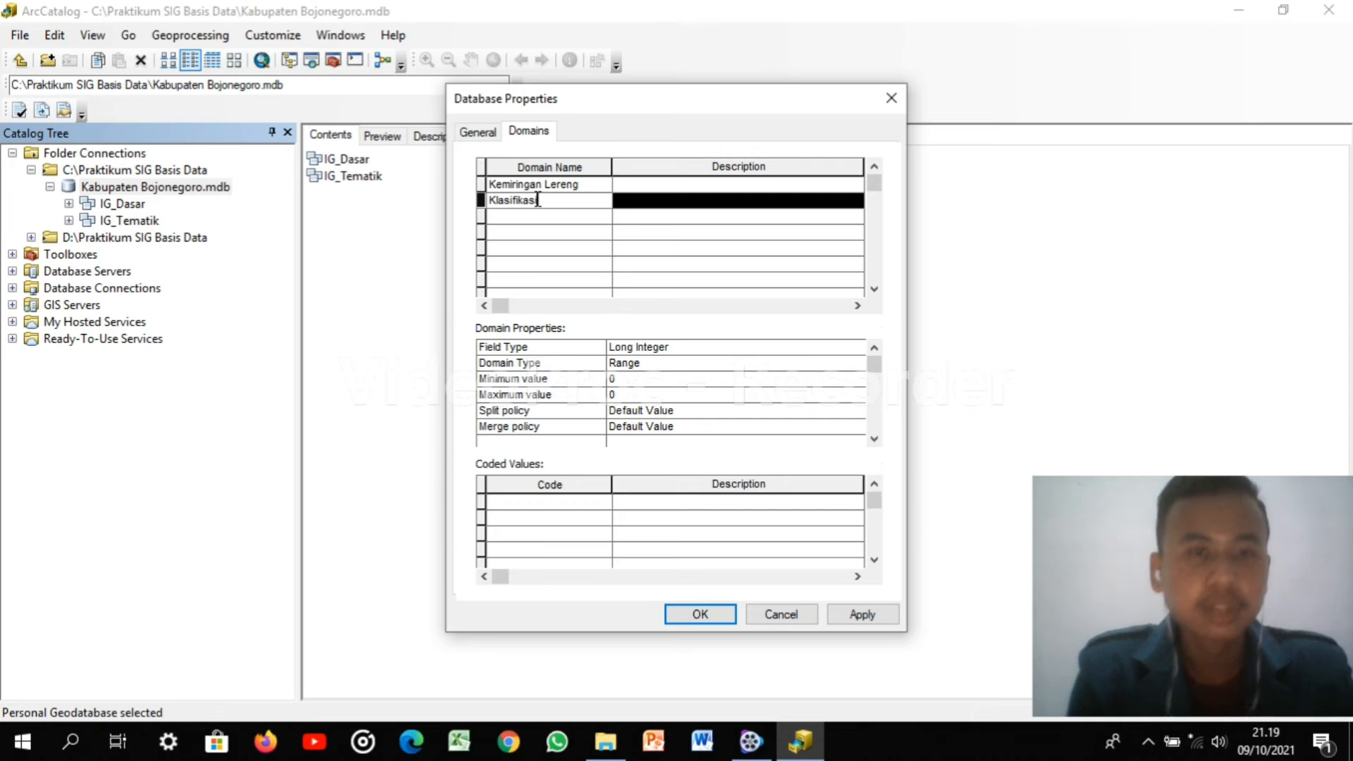
type(" Lereng")
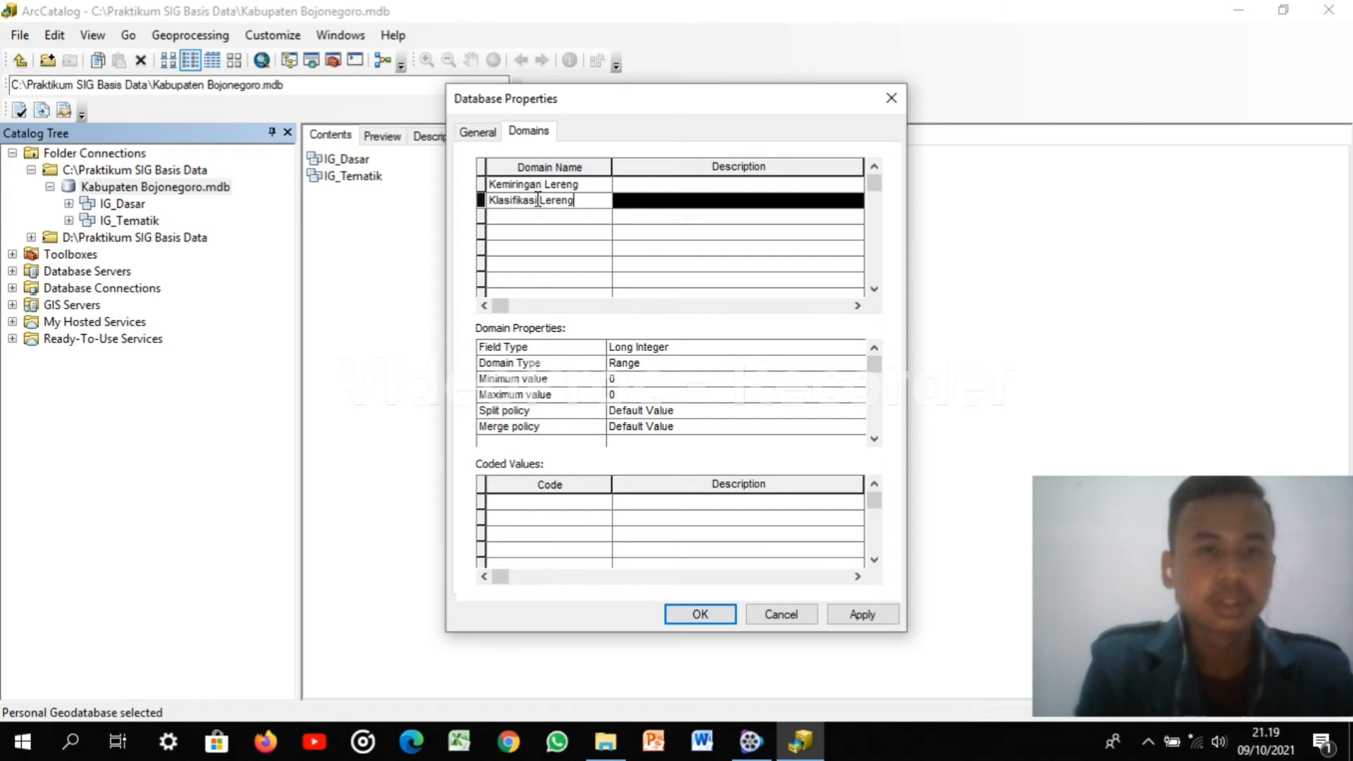
left_click(540, 220)
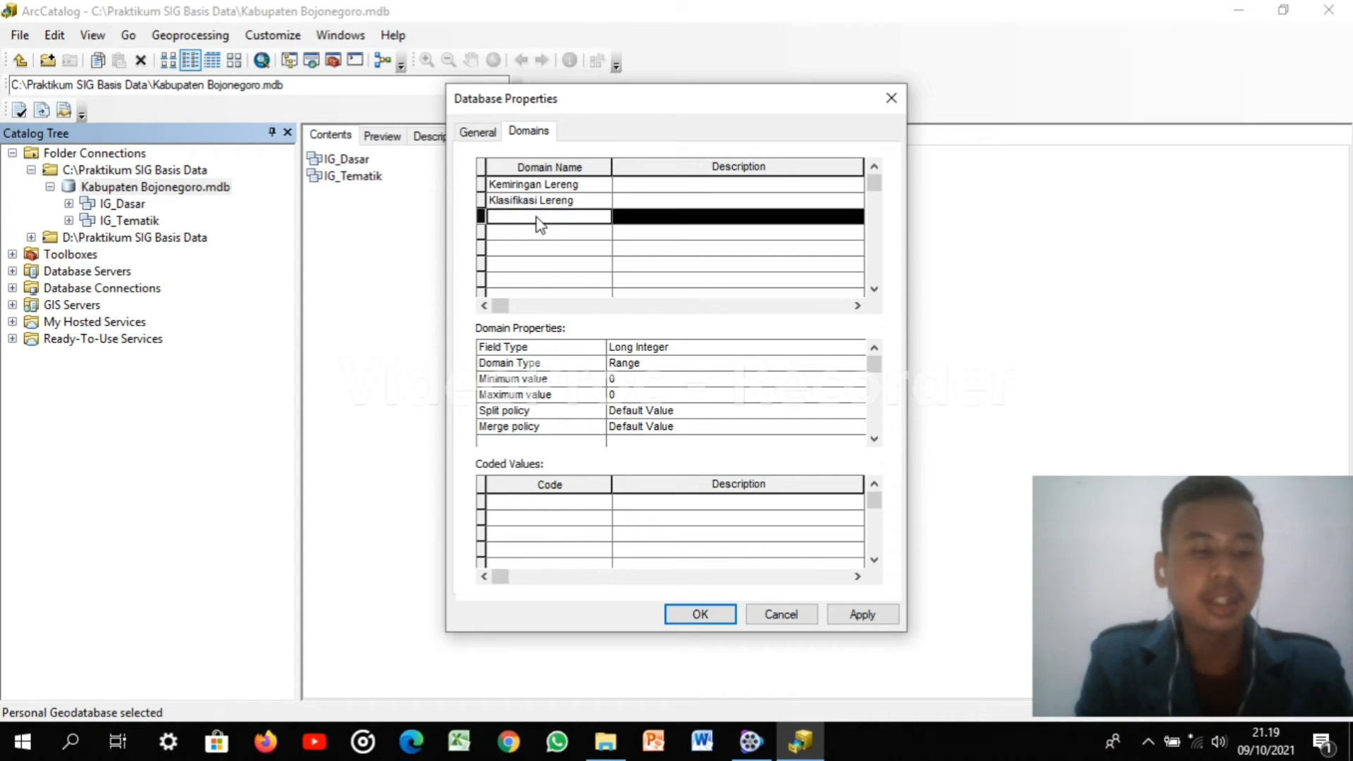
Enter a third domain named Intensitas Hujan below Klasifikasi Lereng in the geodatabase's domain list
type("In")
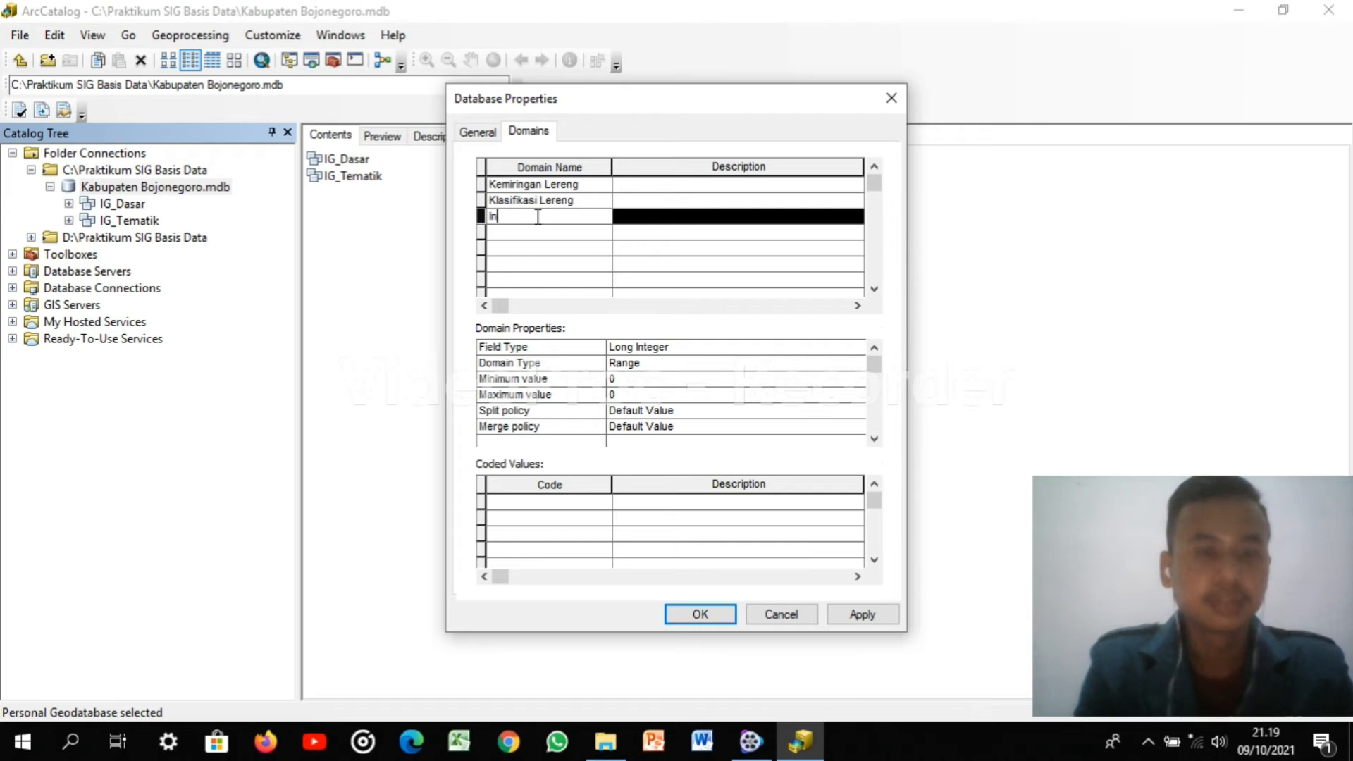
type("tesnsi")
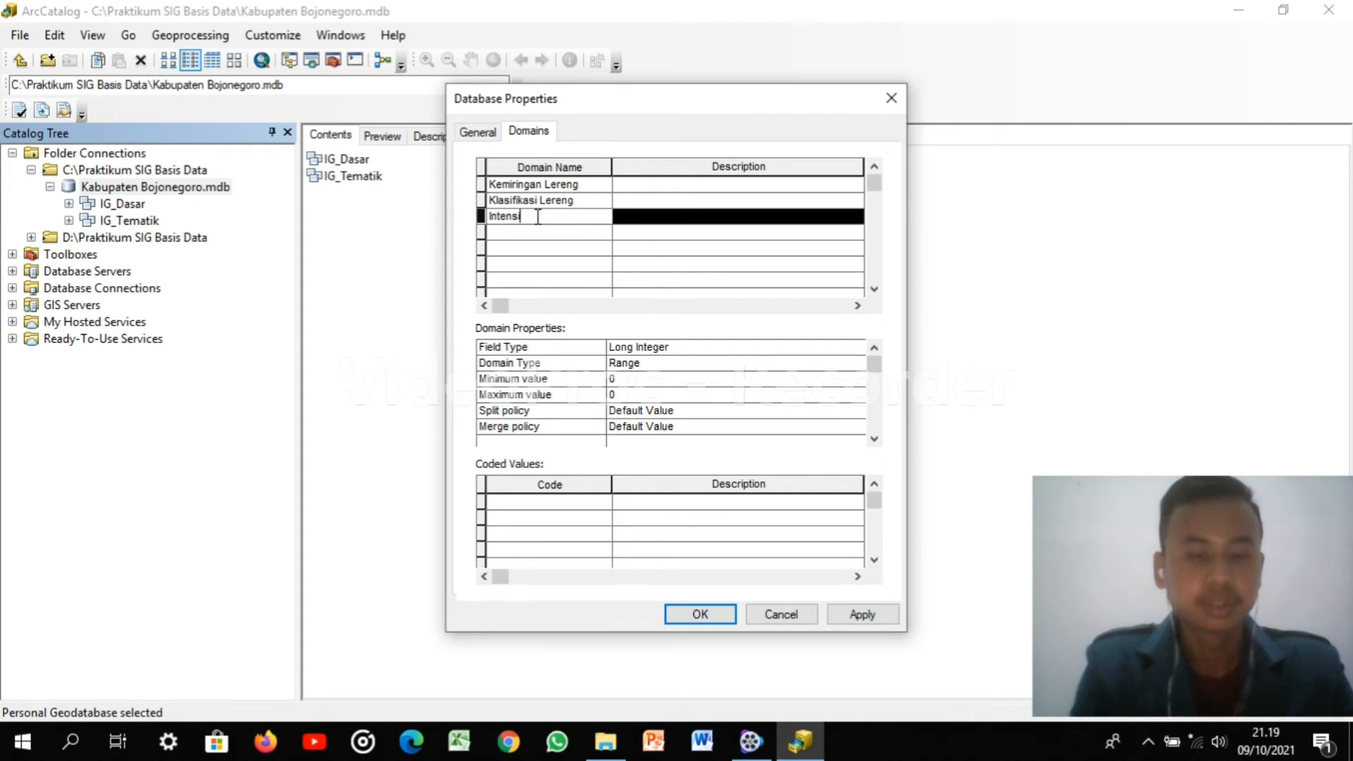
type("tas Hujan")
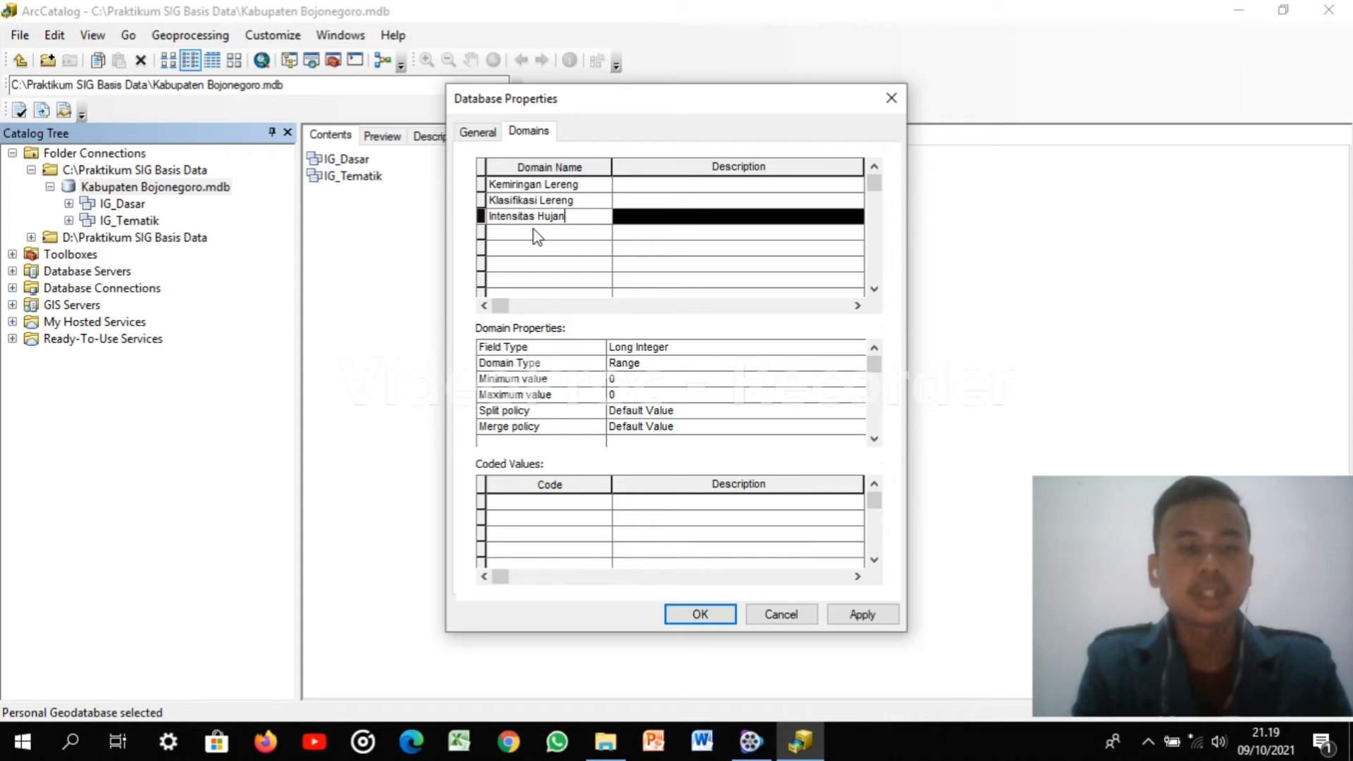
Start a fourth domain name beginning with "Kl" below Intensitas Hujan in the domain list
left_click(535, 232)
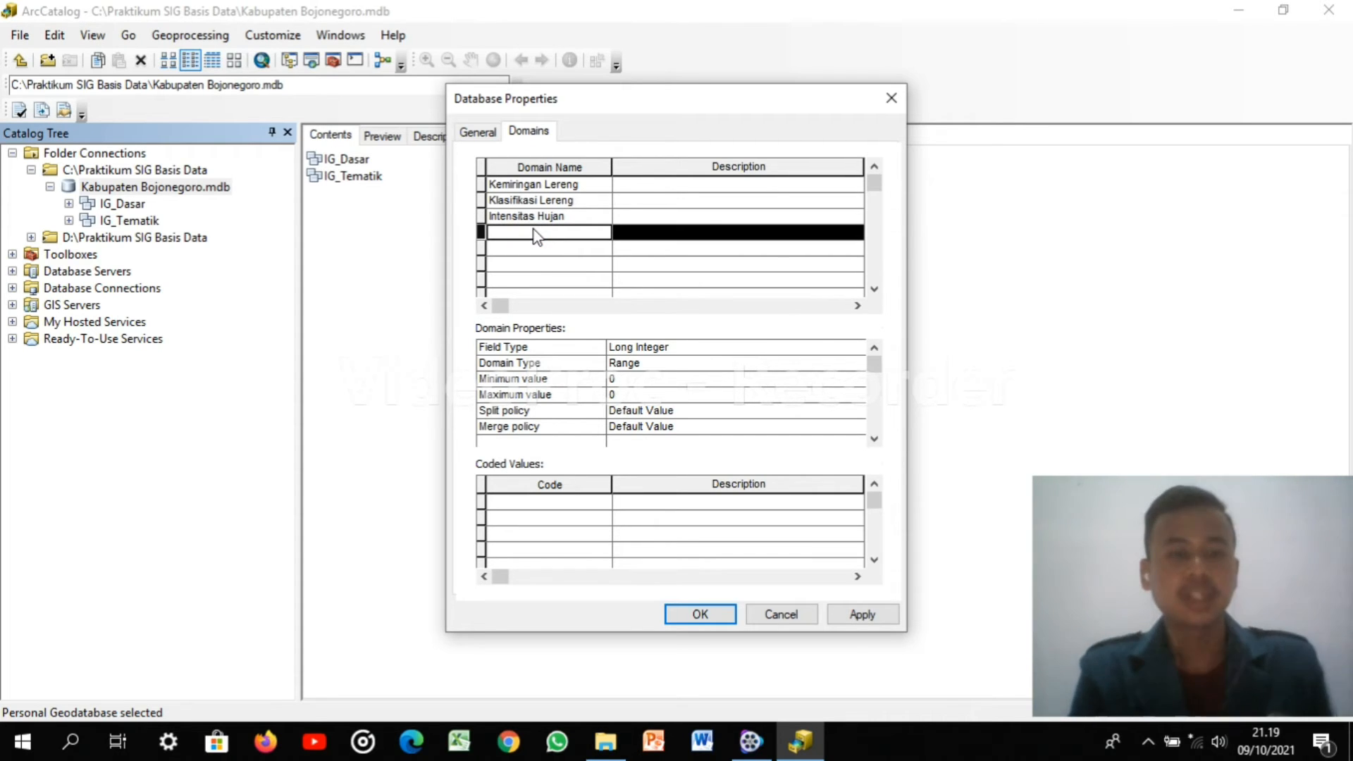
type("Kl")
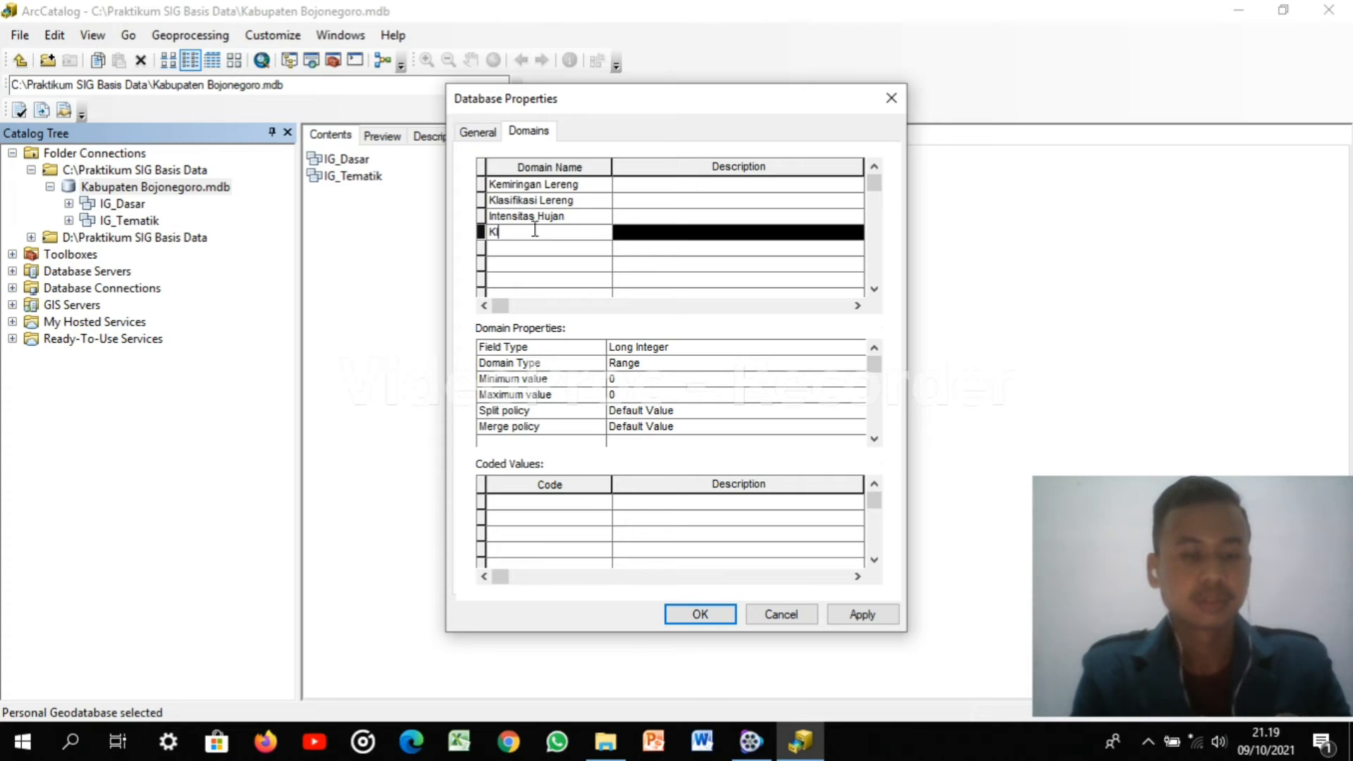
type("a")
key("BackSpace")
type("as")
key("BackSpace")
key("BackSpace")
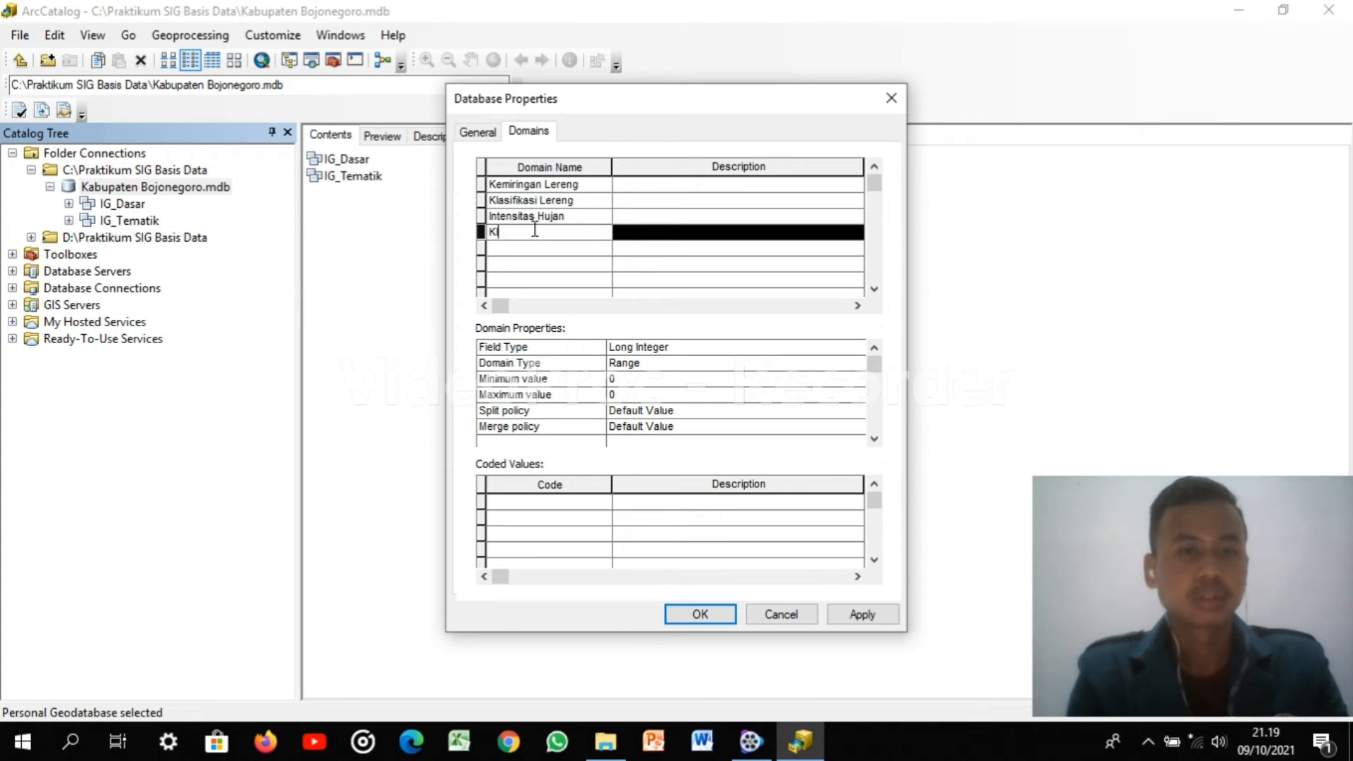
Finish naming the fourth domain Klasifikasi Hujan and add a domain named Jenis Tanah below it
type("asifikasi")
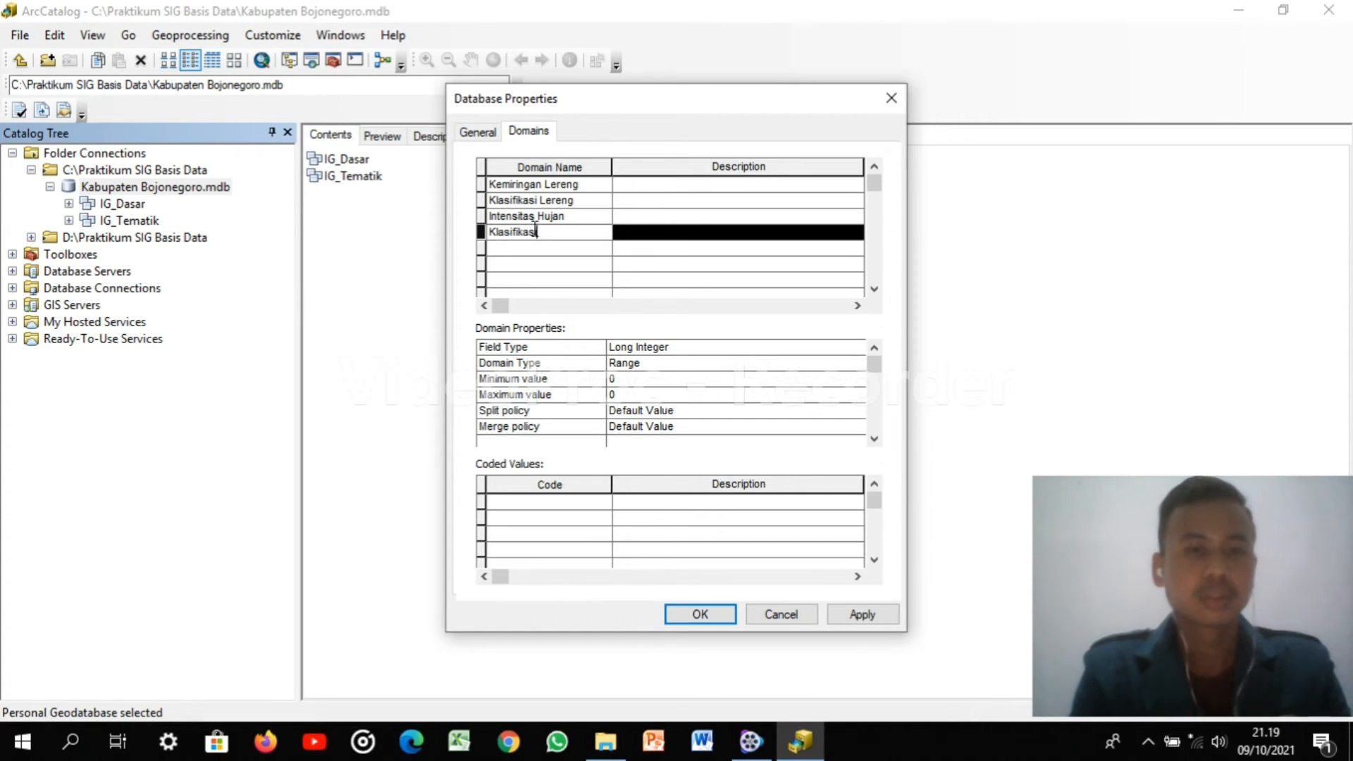
type(" Hujan")
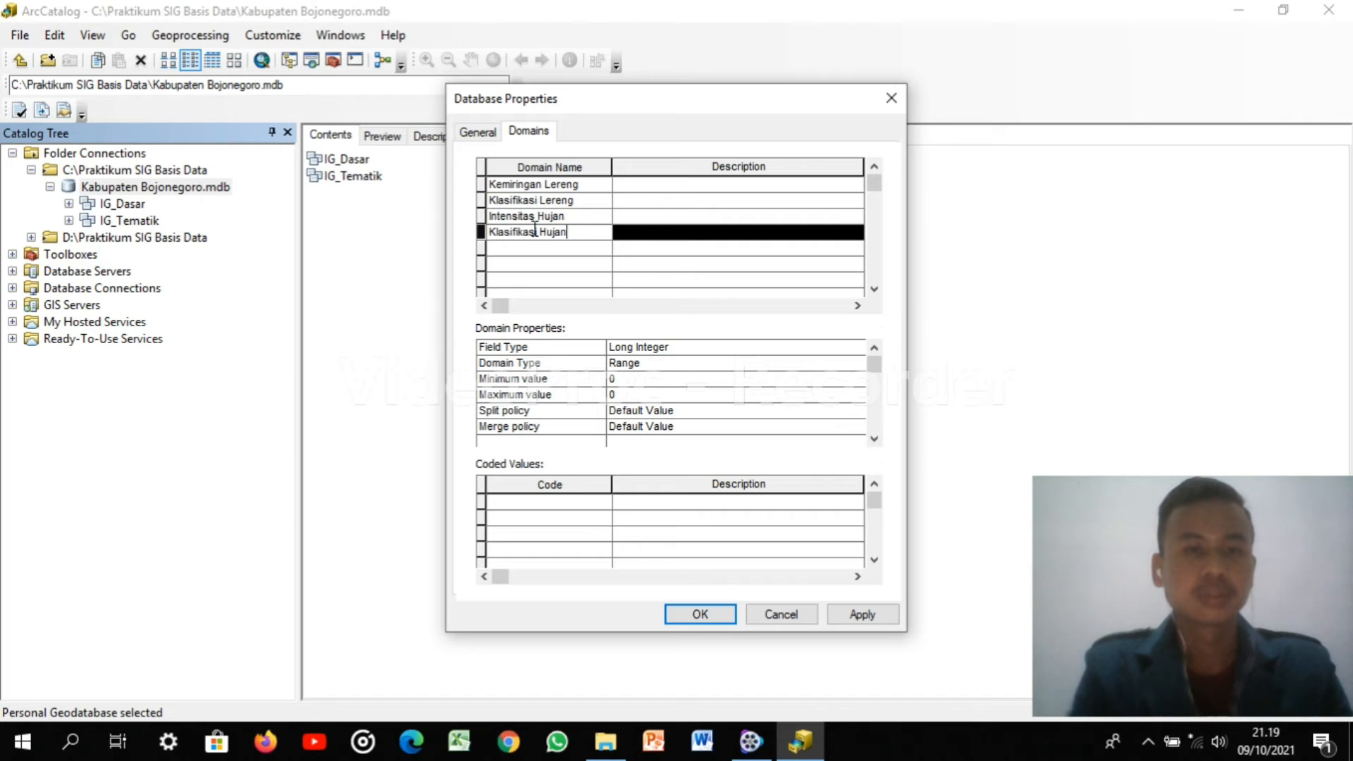
left_click(545, 250)
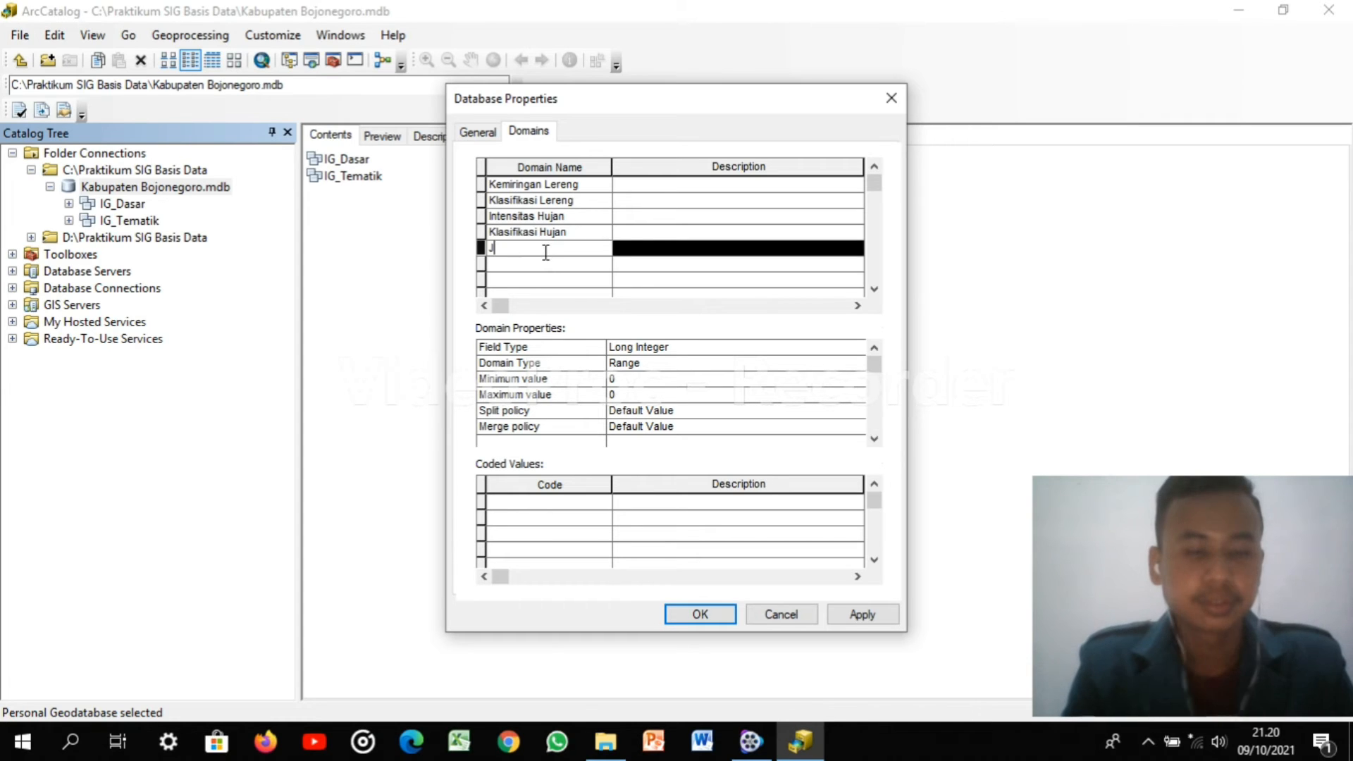
type("Jenis Tanah")
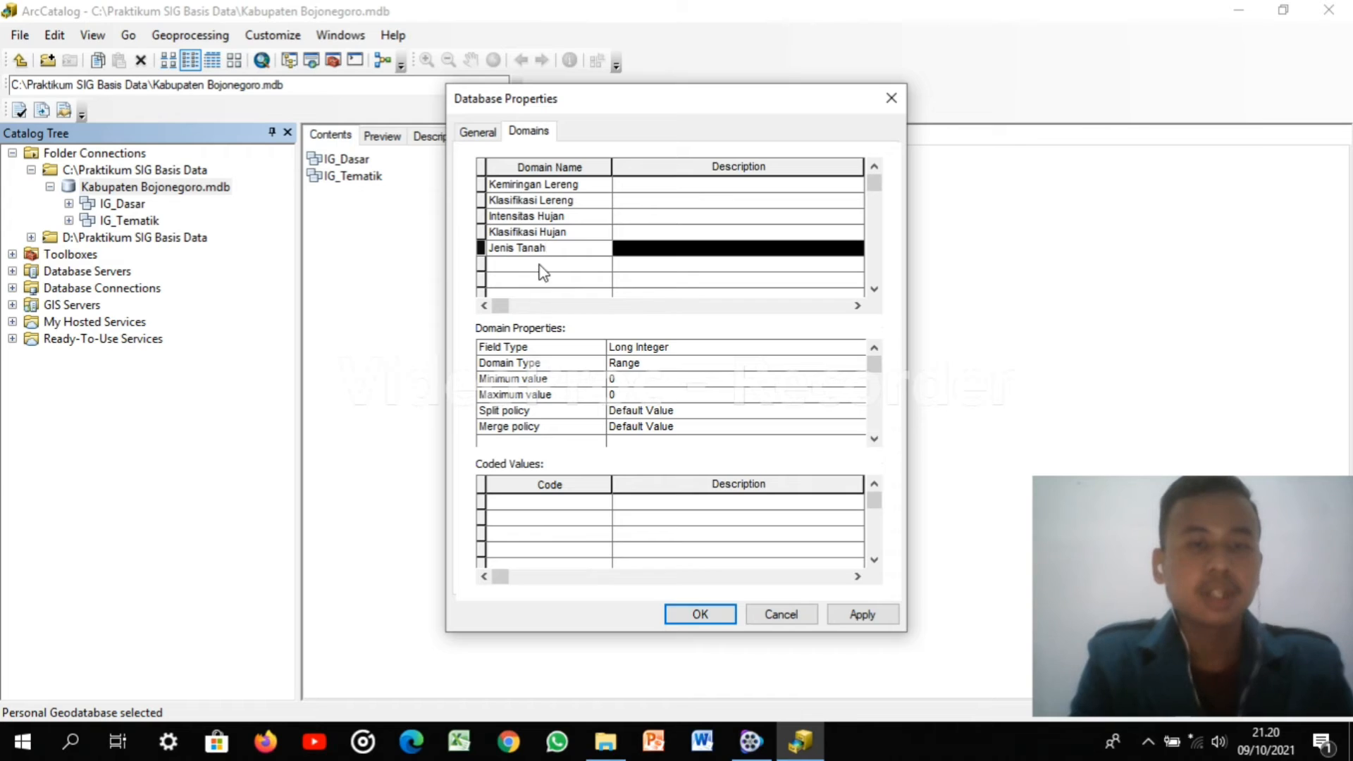
Add two more domains named Keterangan Tanah and Arahan below Jenis Tanah
left_click(540, 266)
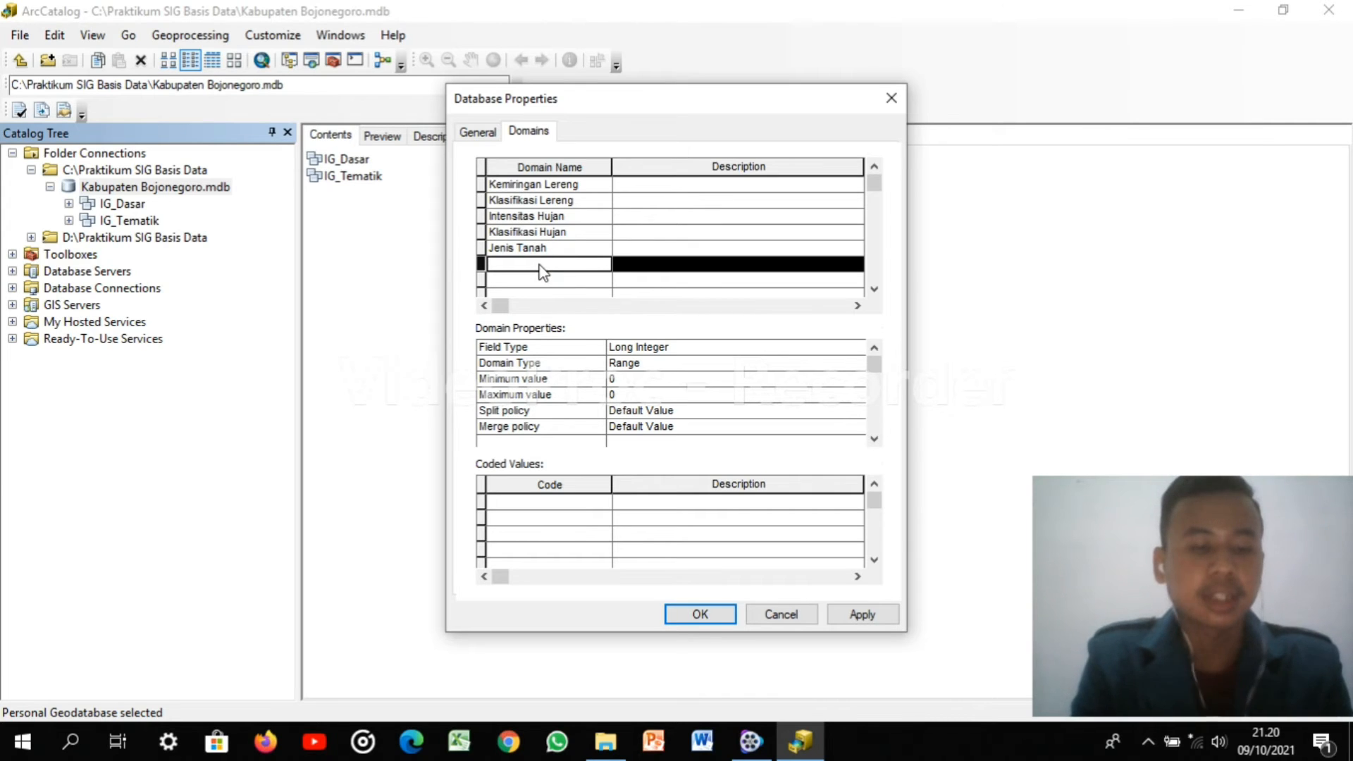
type("Ketera")
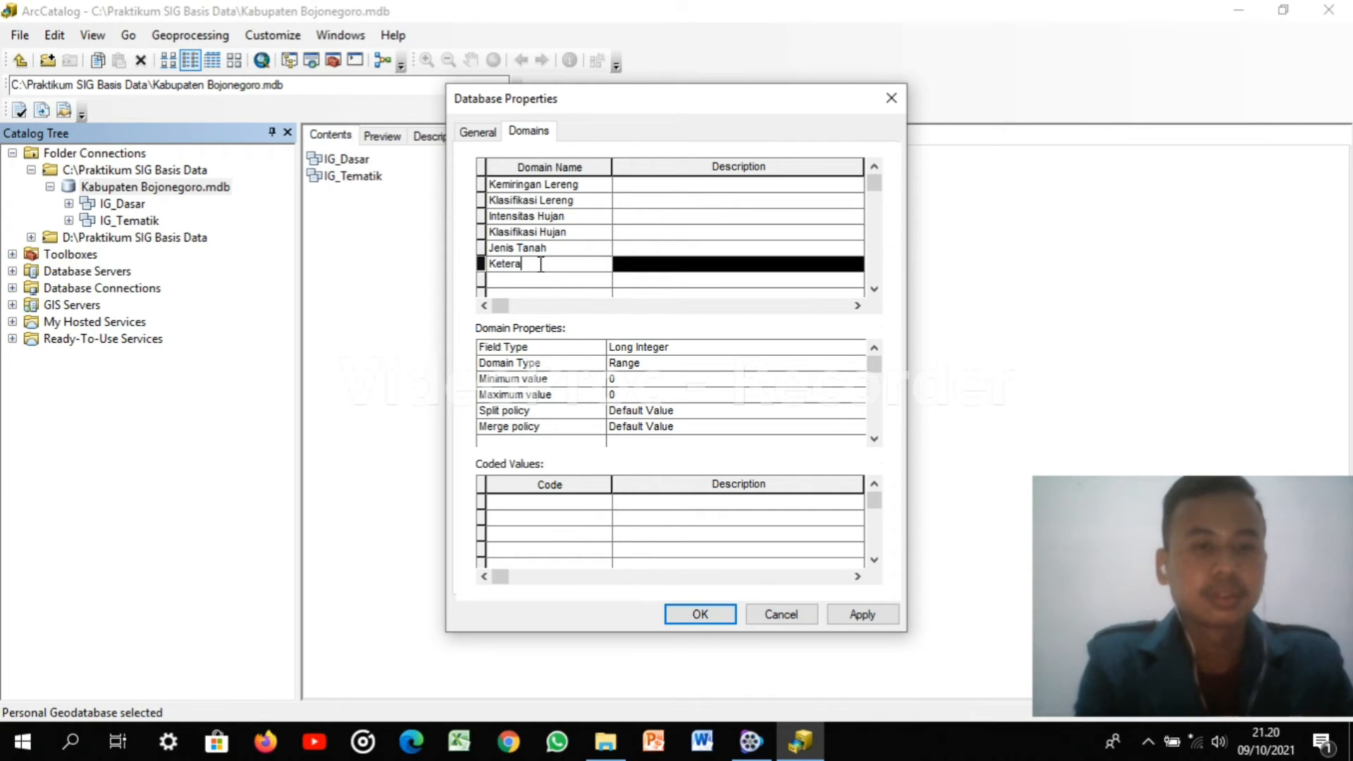
type("ngan Tanah")
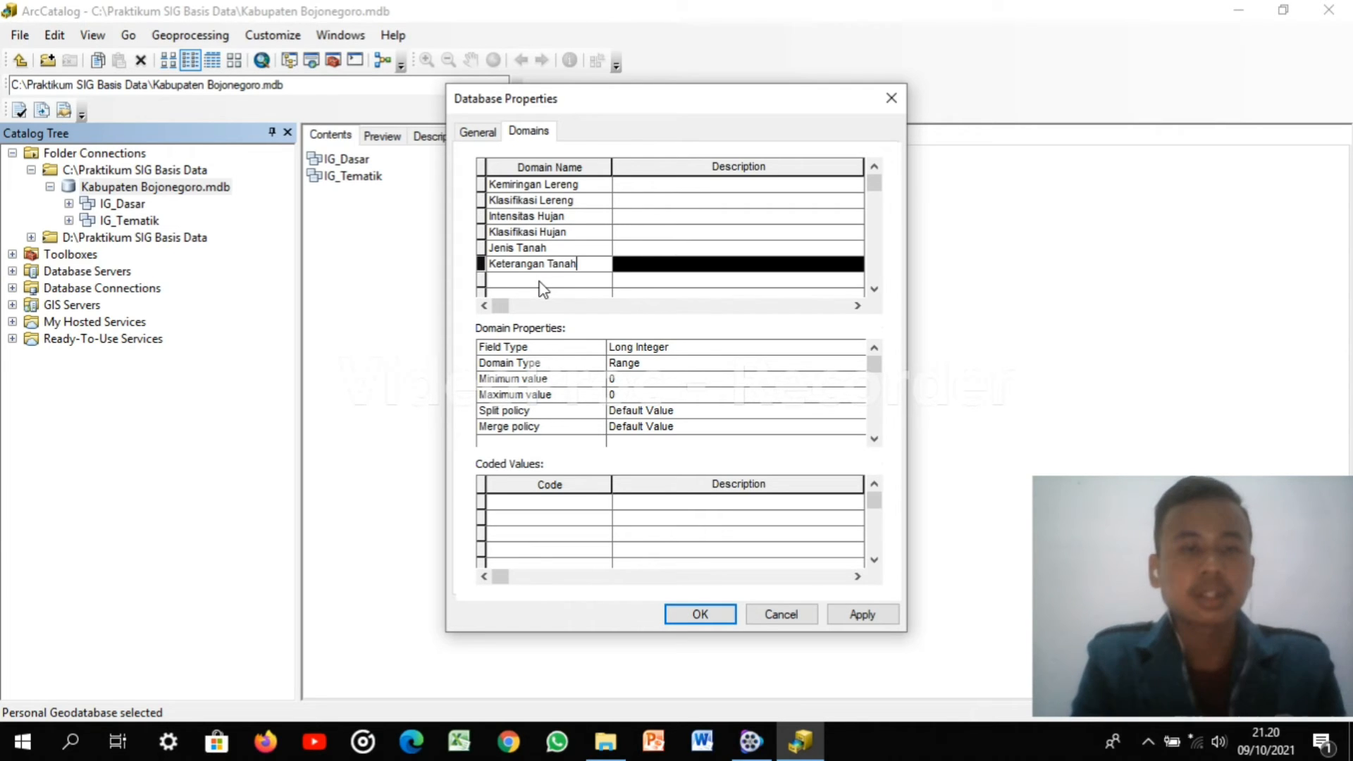
left_click(540, 280)
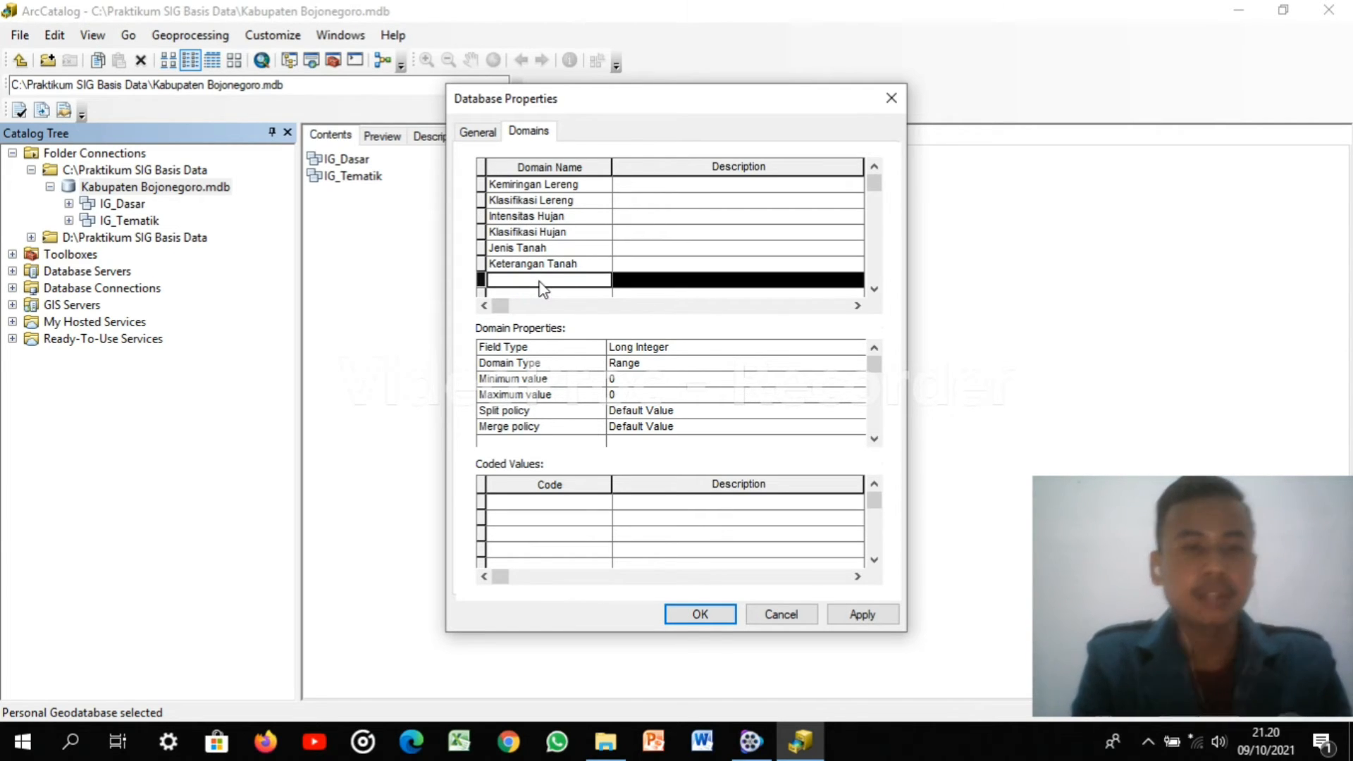
type("Arahan")
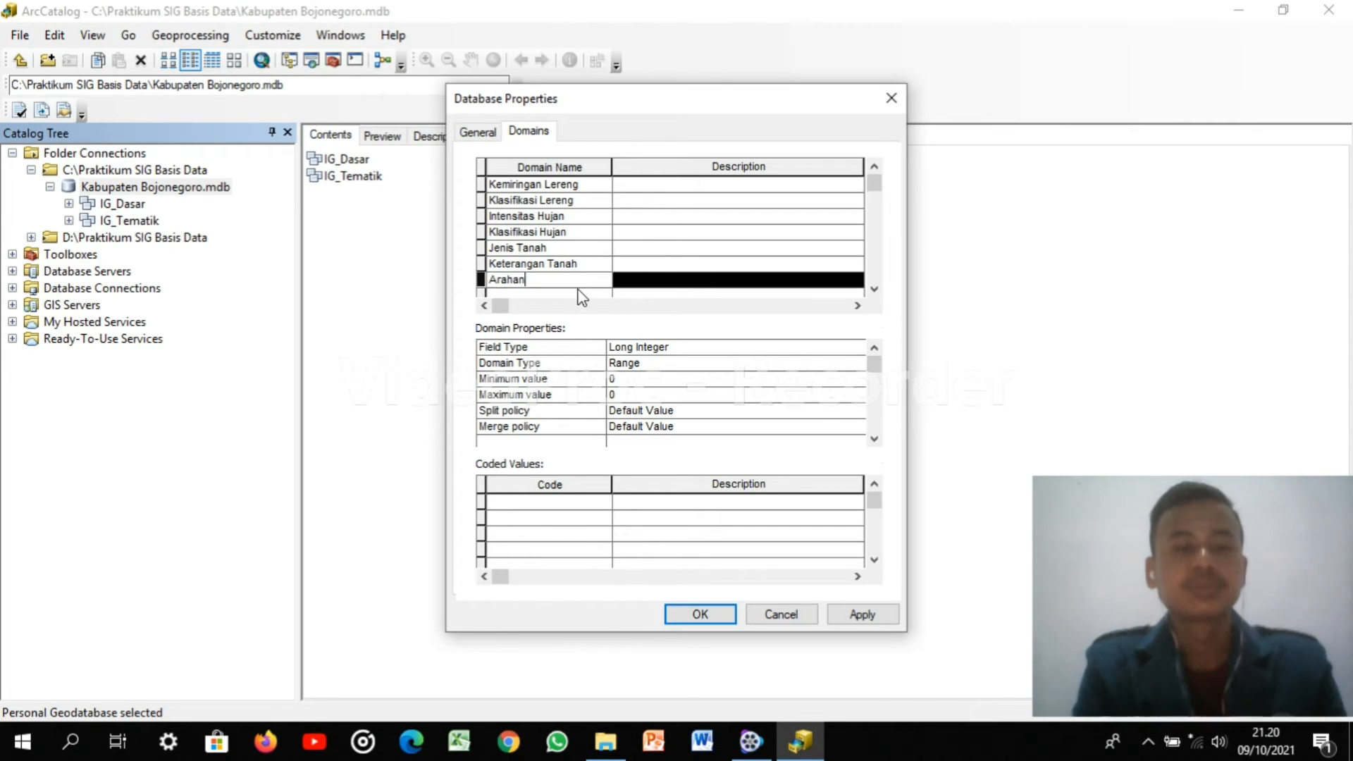
key("Return")
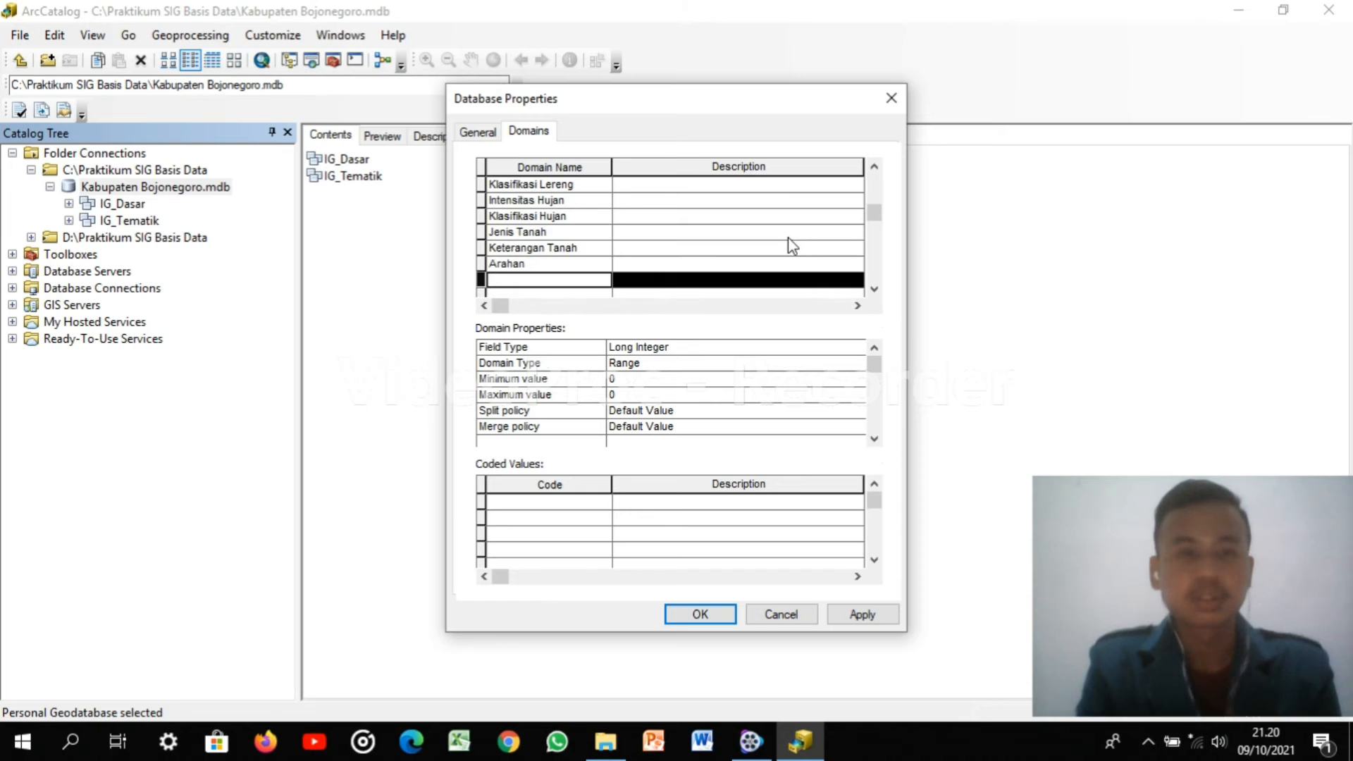
Add a domain named Nama Kabupaten in the row below Arahan
left_click(584, 280)
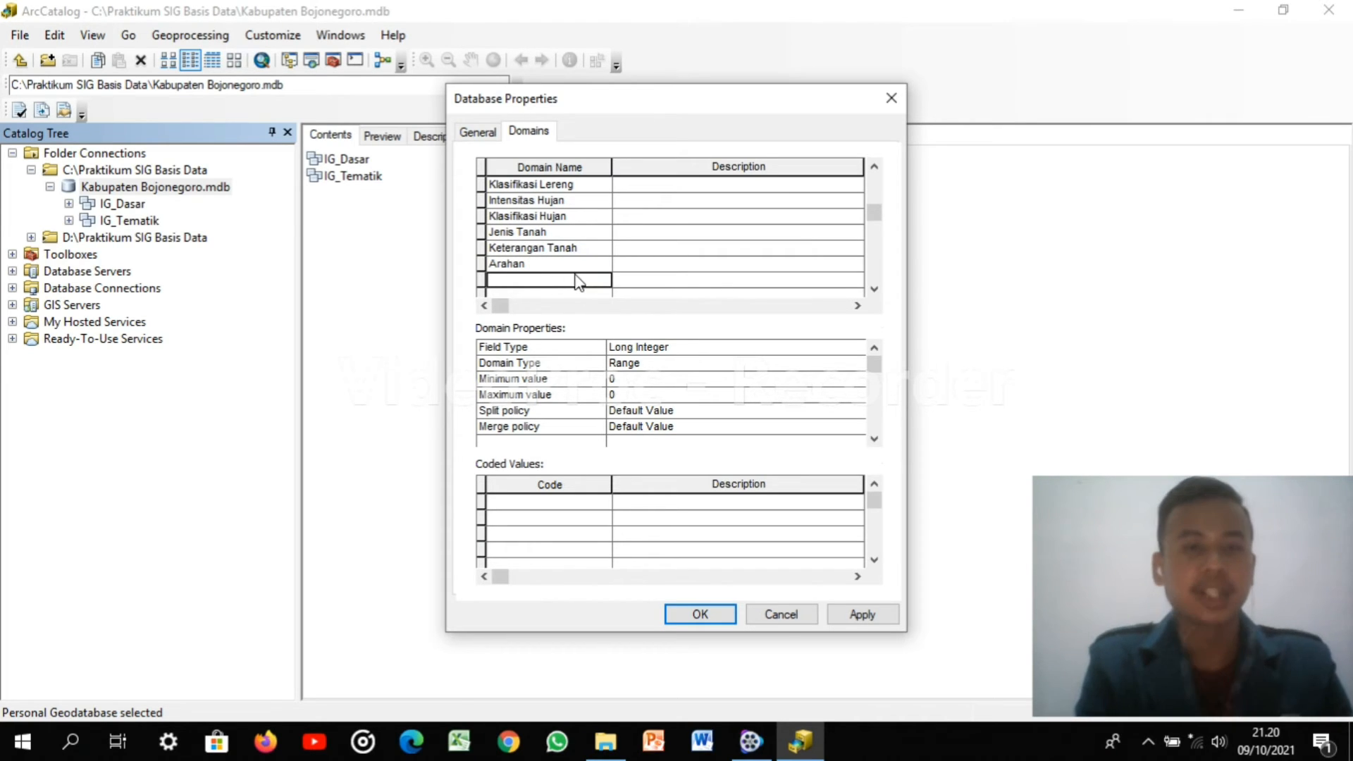
left_click(564, 275)
type("Nama Kabupaten")
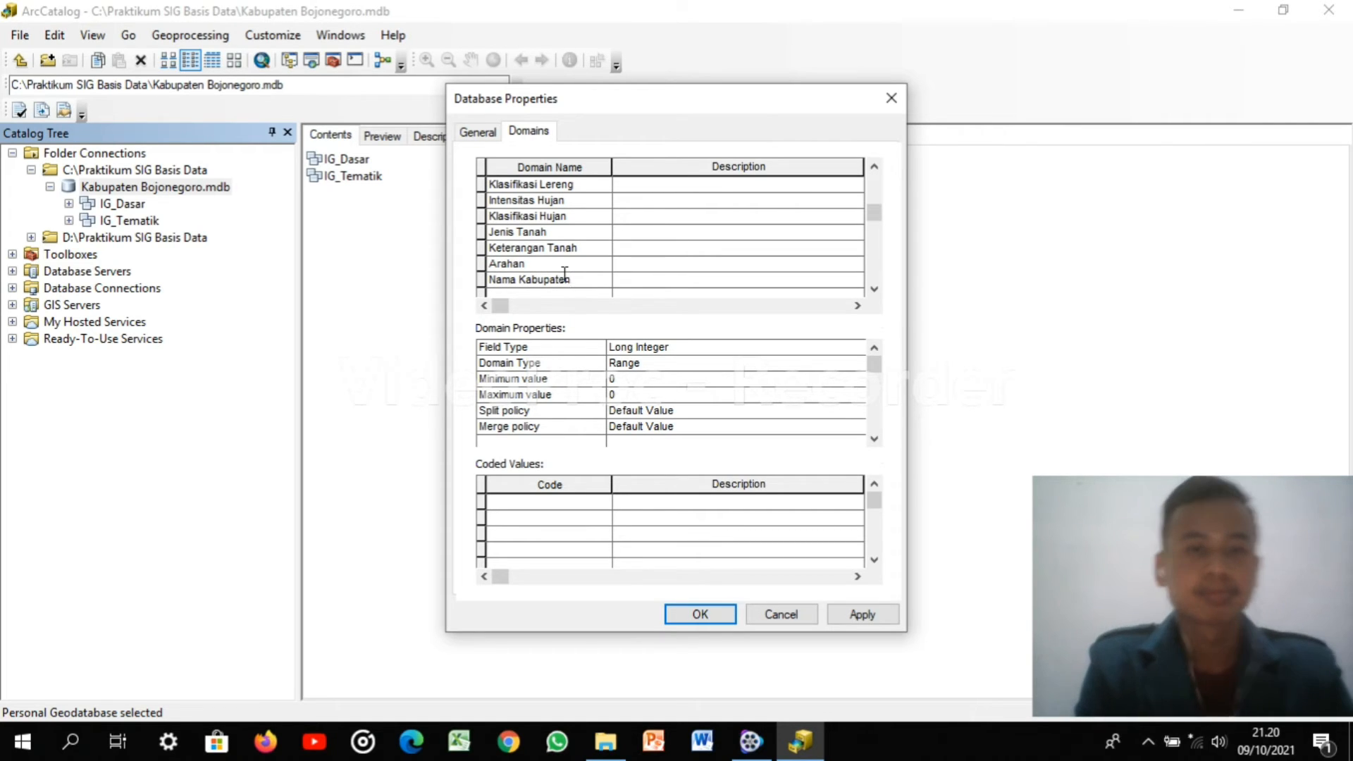
Set the field type of the Kemiringan Lereng and Klasifikasi Lereng domains to Text
left_click(874, 203)
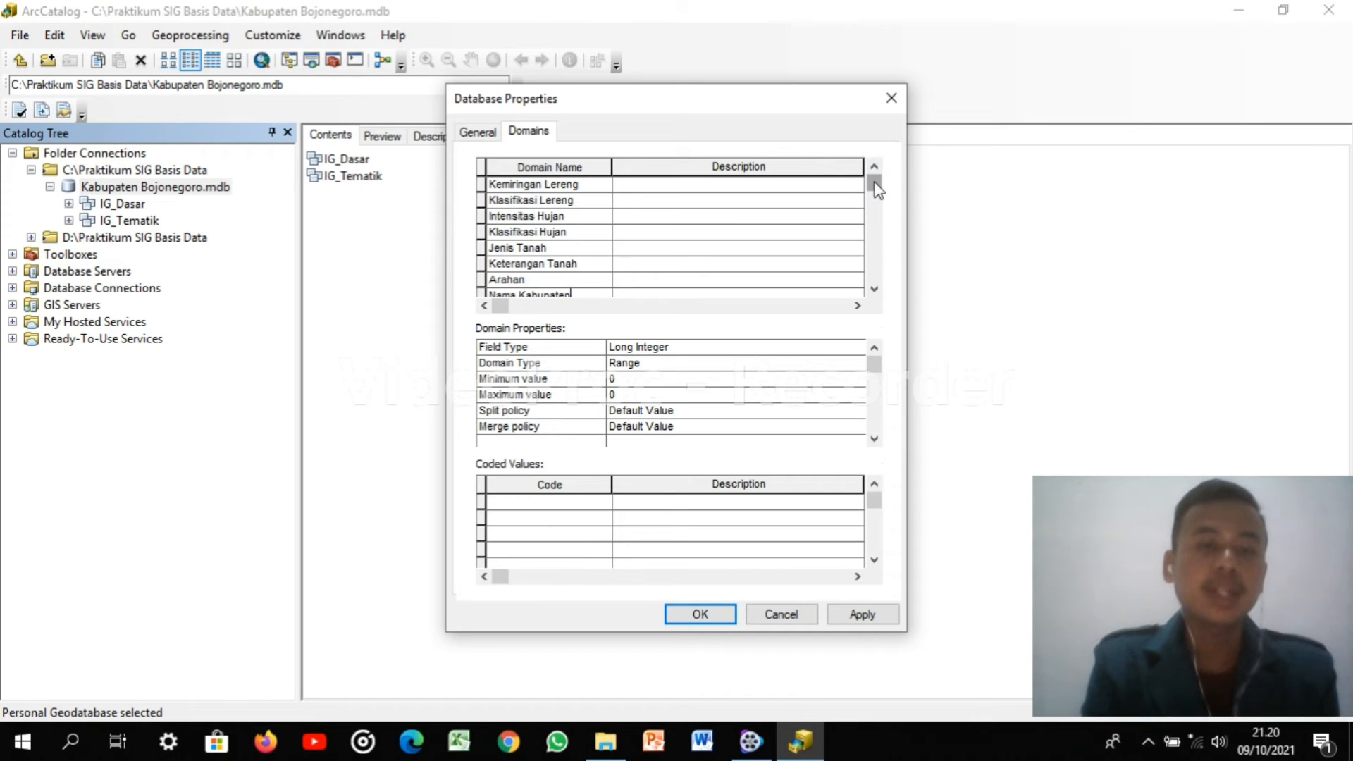
left_click(532, 188)
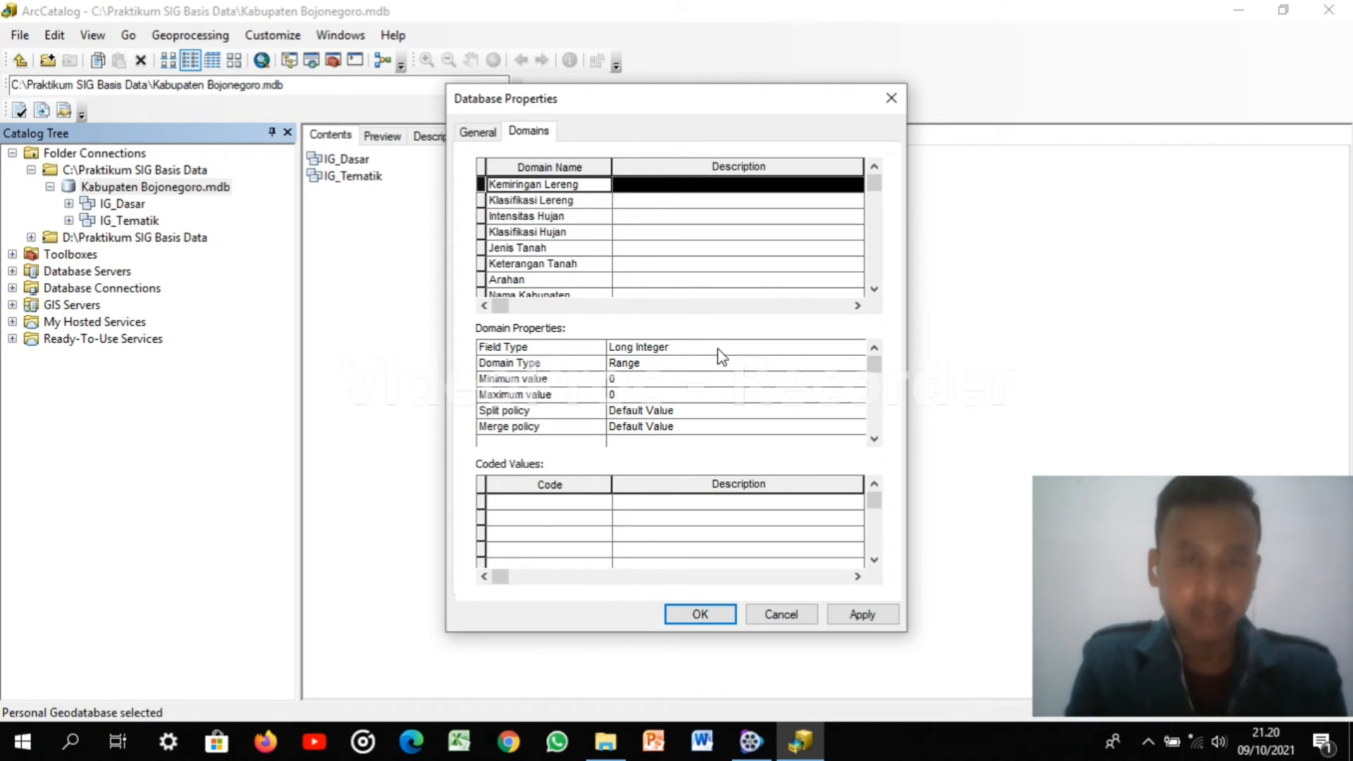
left_click(790, 351)
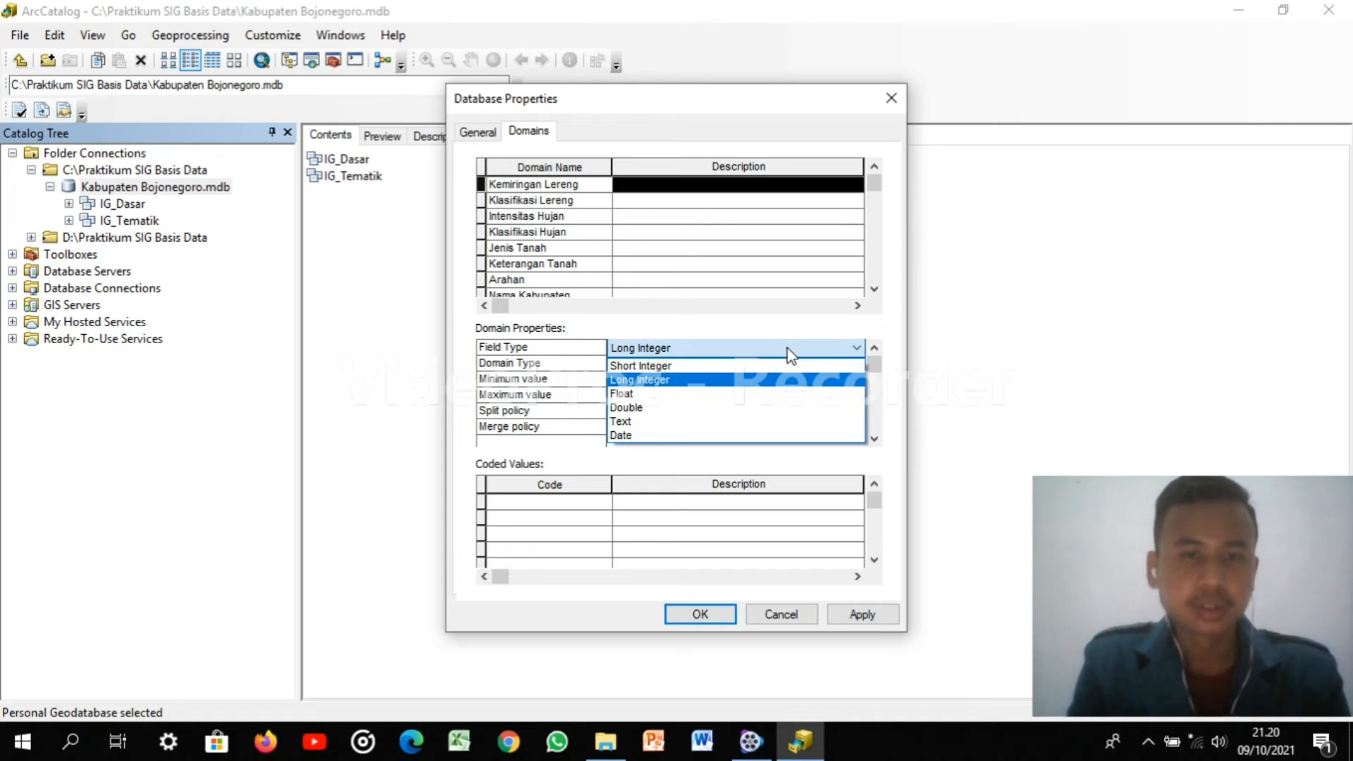
left_click(633, 426)
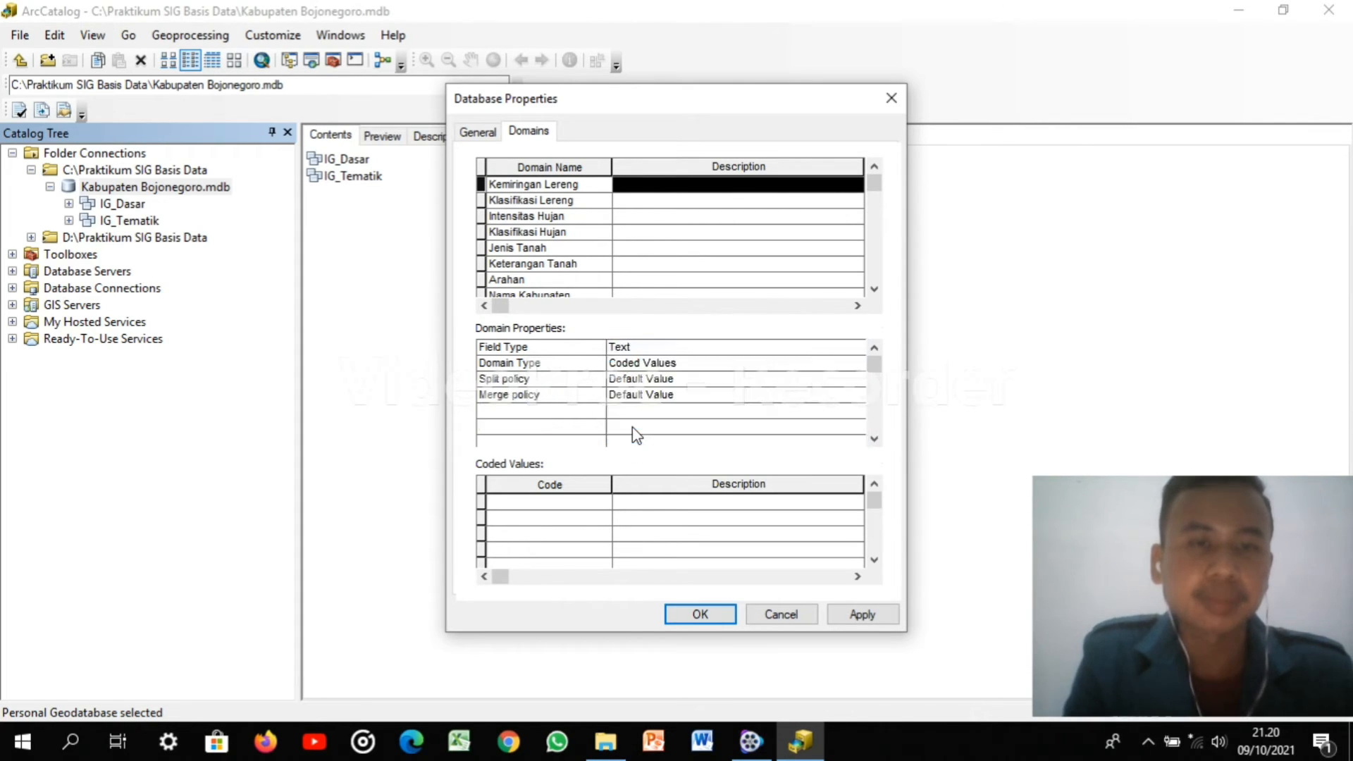
left_click(571, 202)
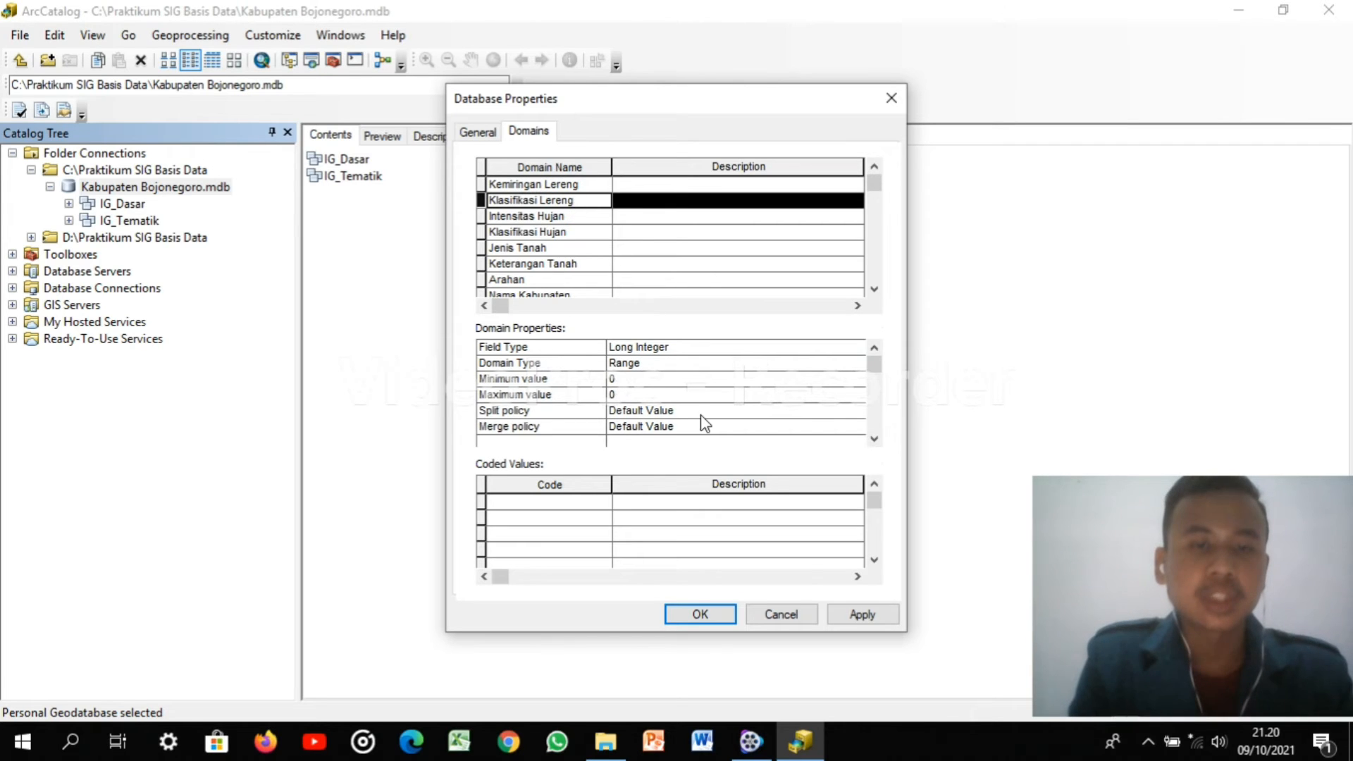
left_click(636, 346)
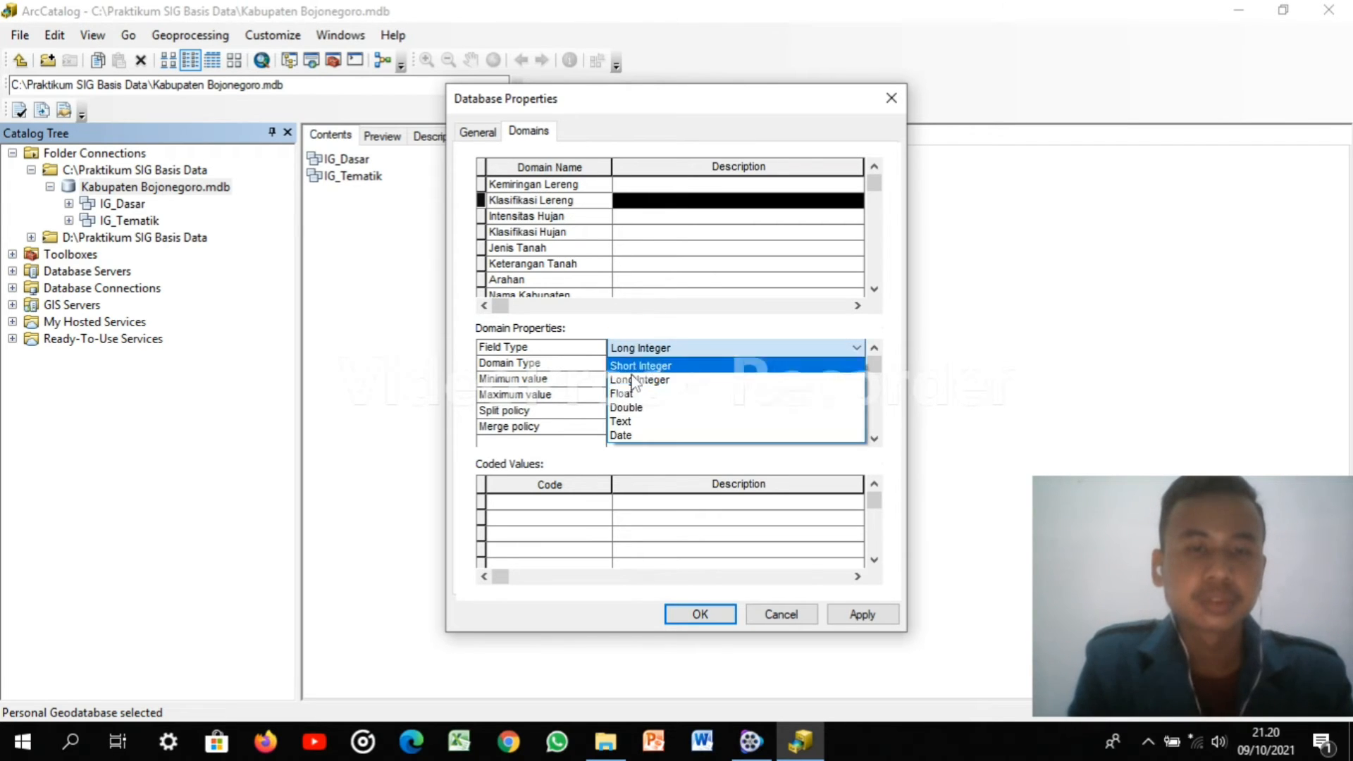
left_click(628, 423)
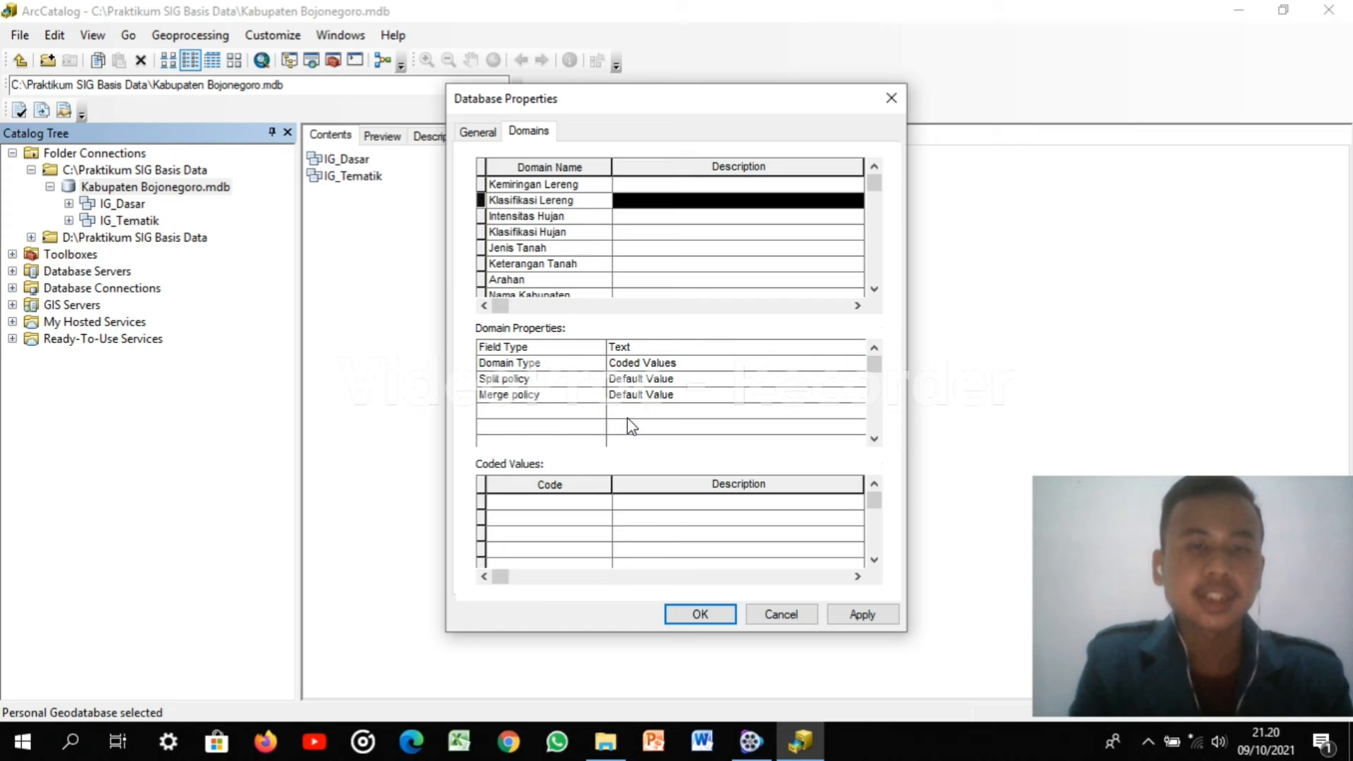
Set the field type of the Intensitas Hujan and Klasifikasi Hujan domains to Text
left_click(577, 215)
left_click(630, 364)
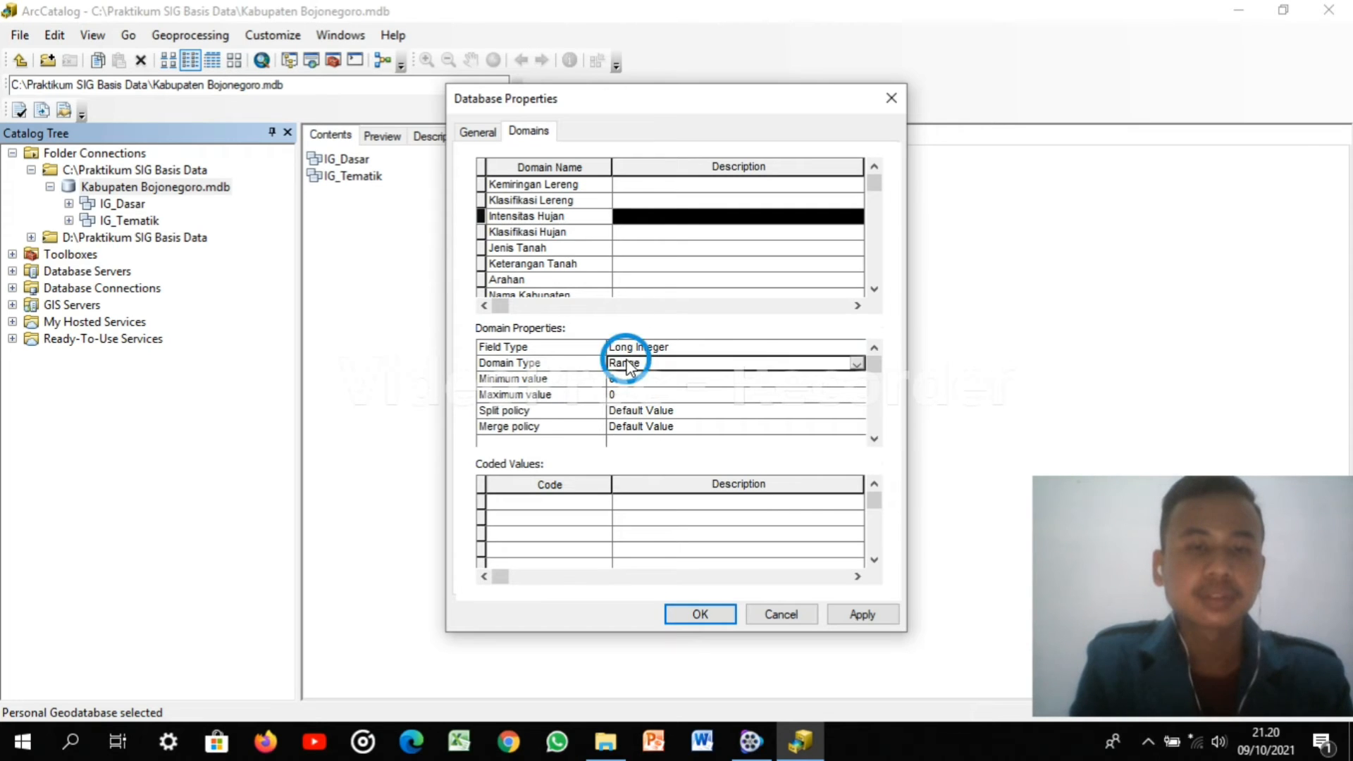
left_click(630, 365)
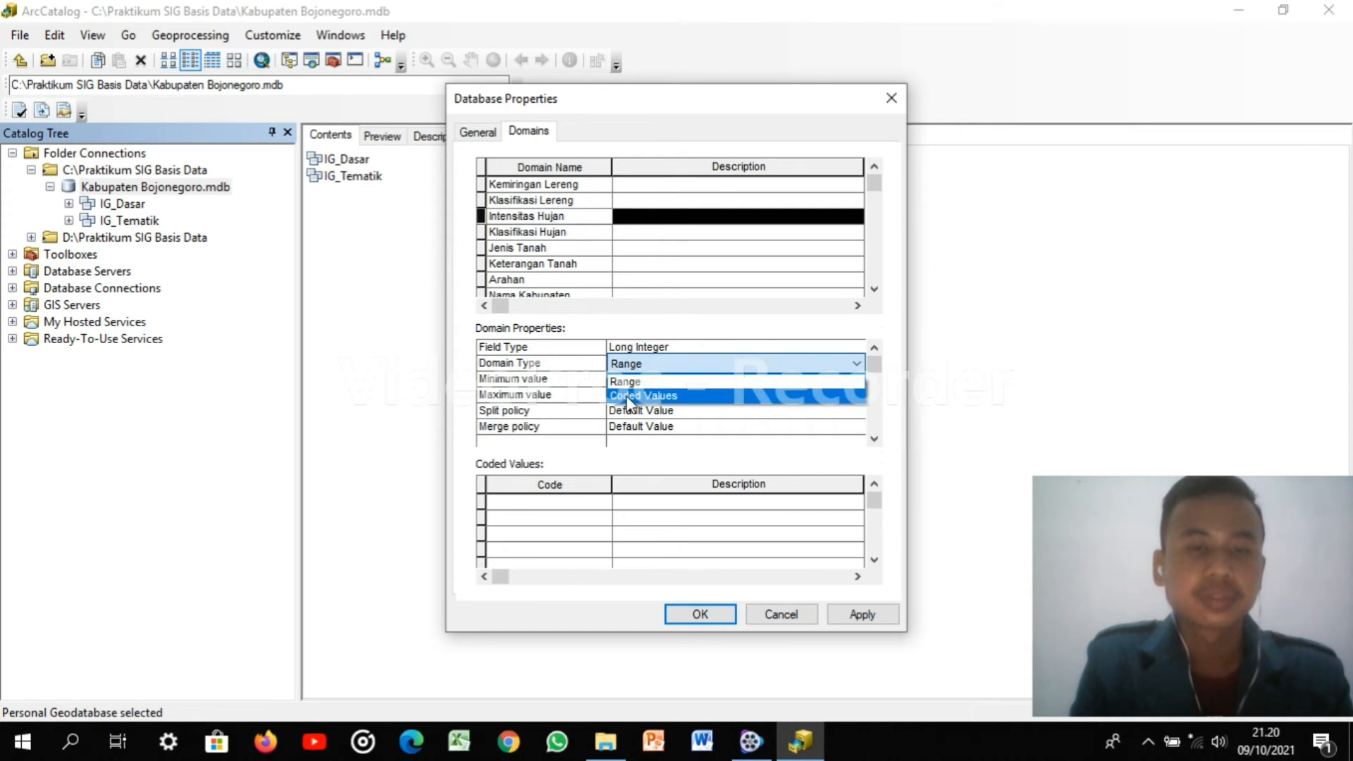
left_click(653, 346)
left_click(653, 345)
left_click(653, 345)
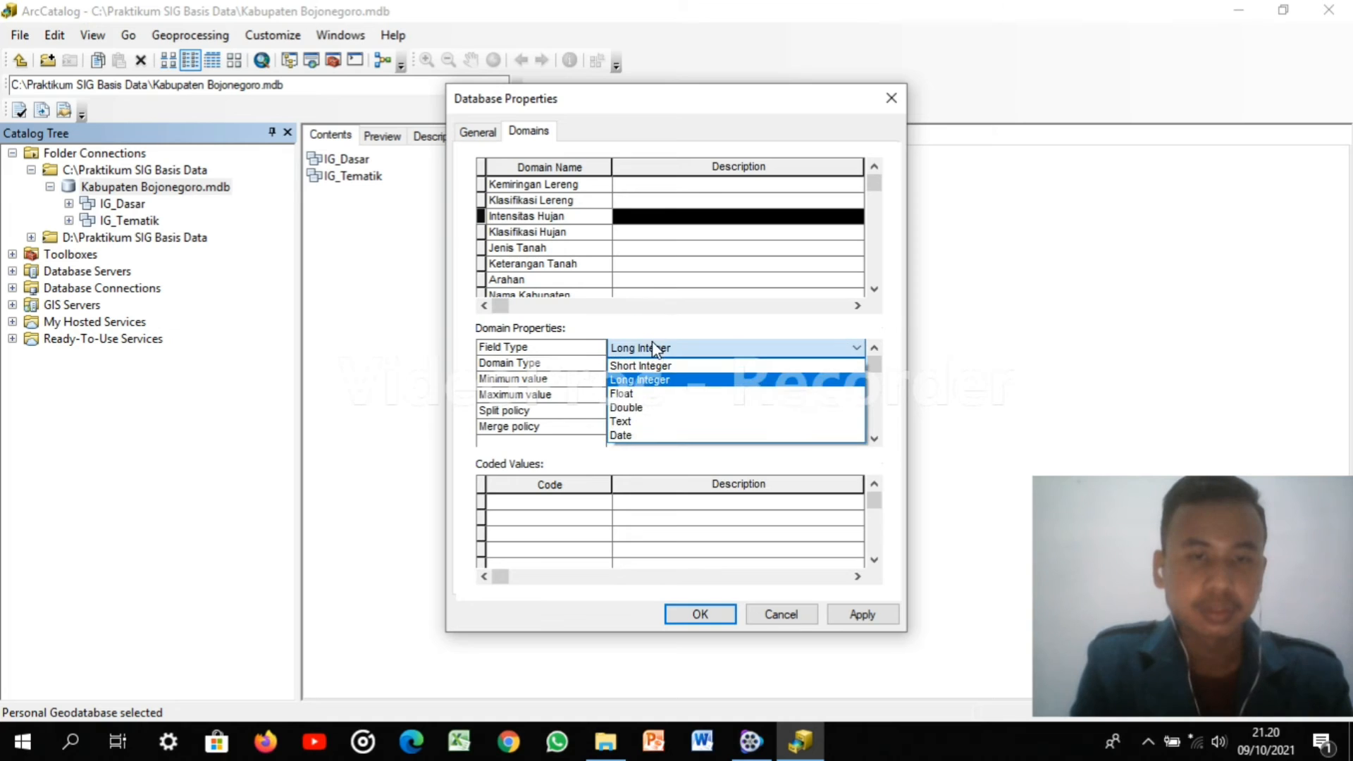
left_click(630, 422)
left_click(651, 232)
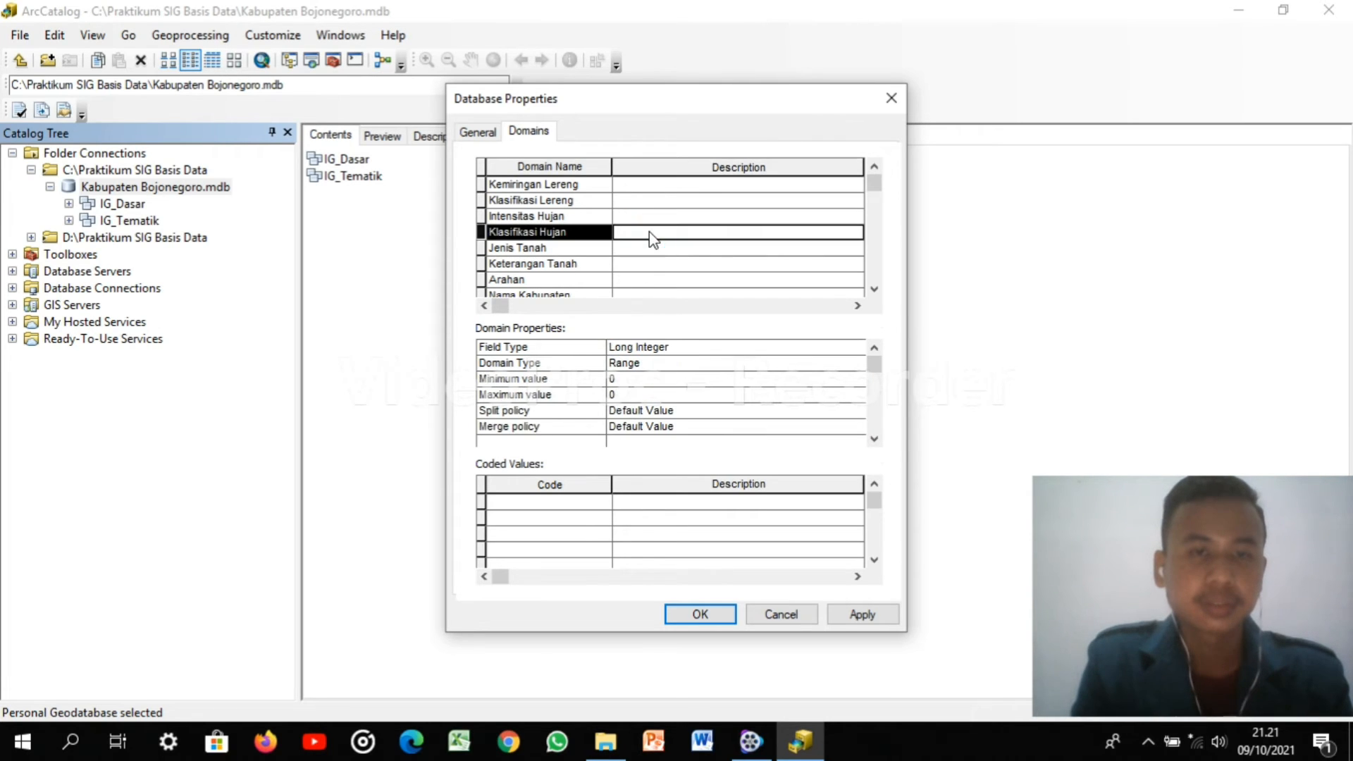
left_click(613, 346)
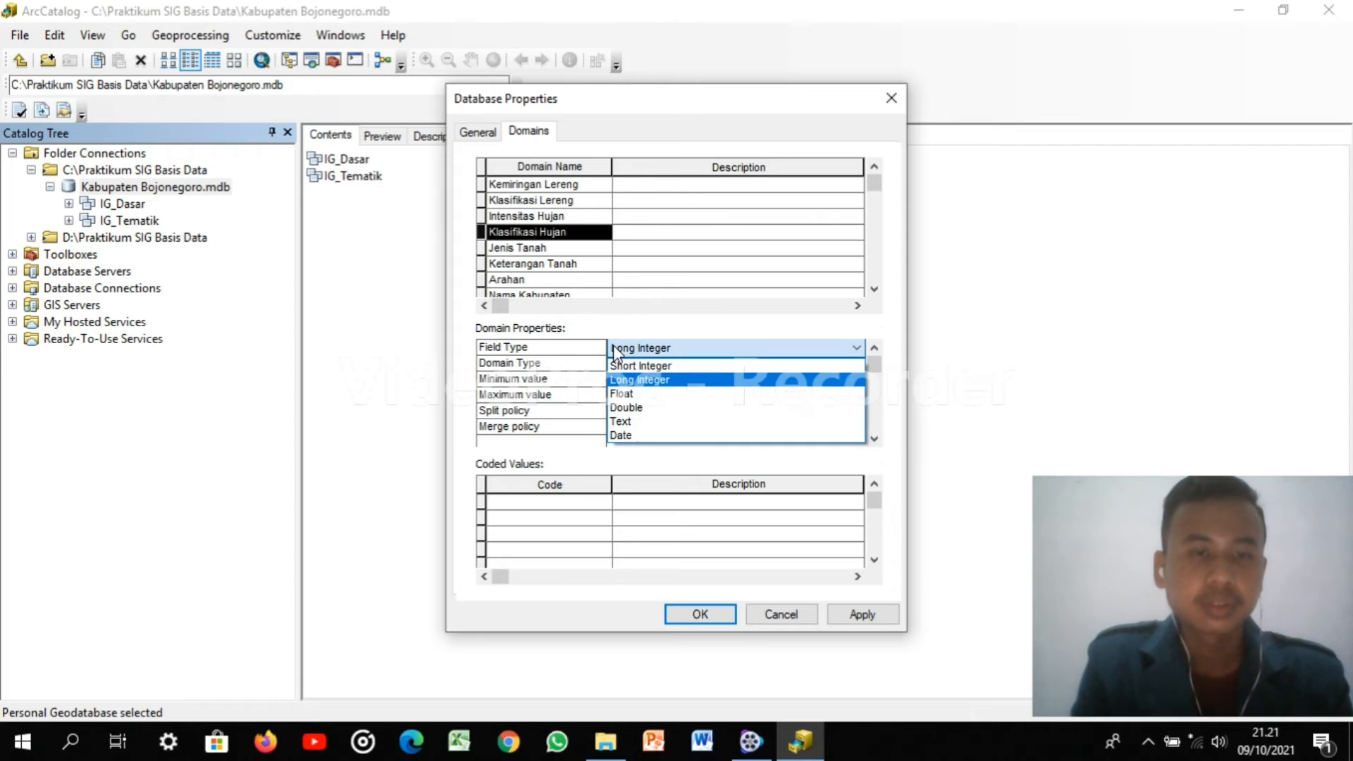
left_click(626, 422)
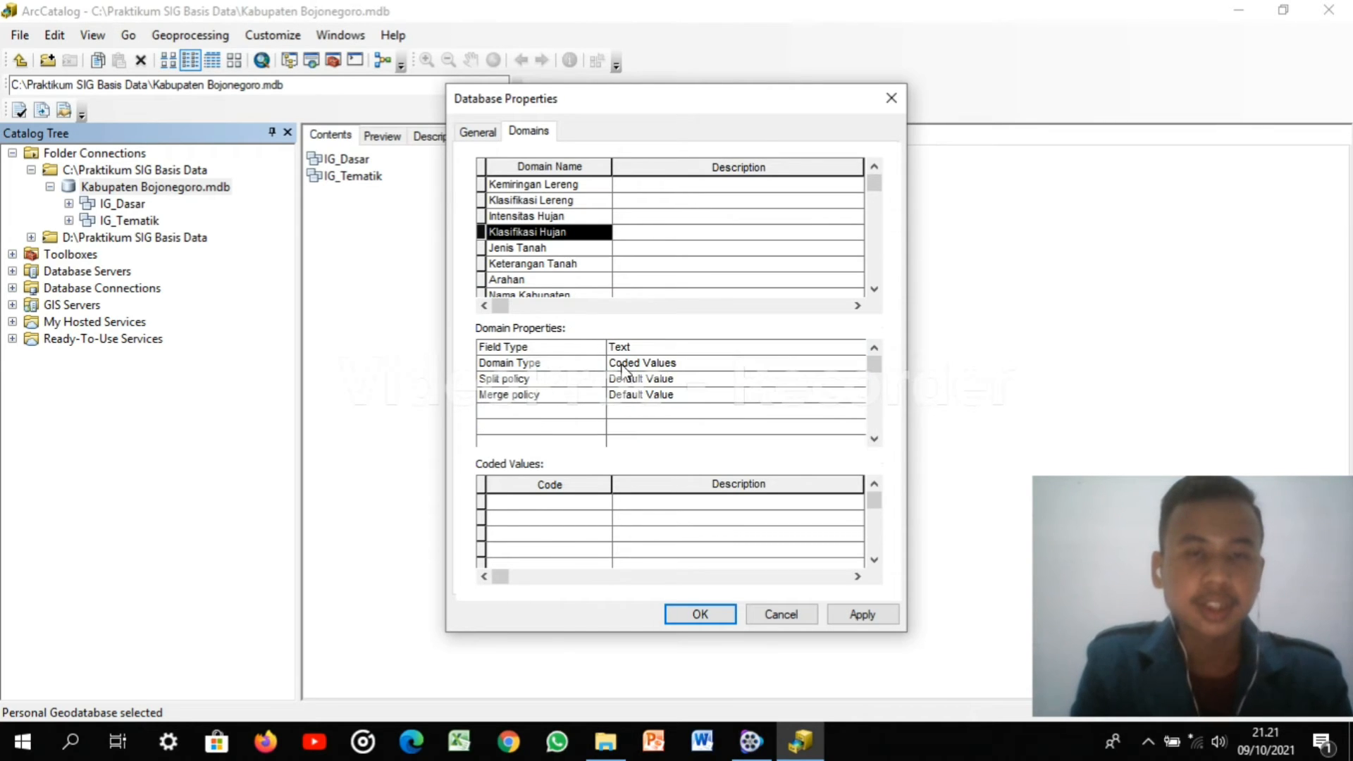
Set the field type of the Jenis Tanah and Keterangan Tanah domains to Text
left_click(566, 248)
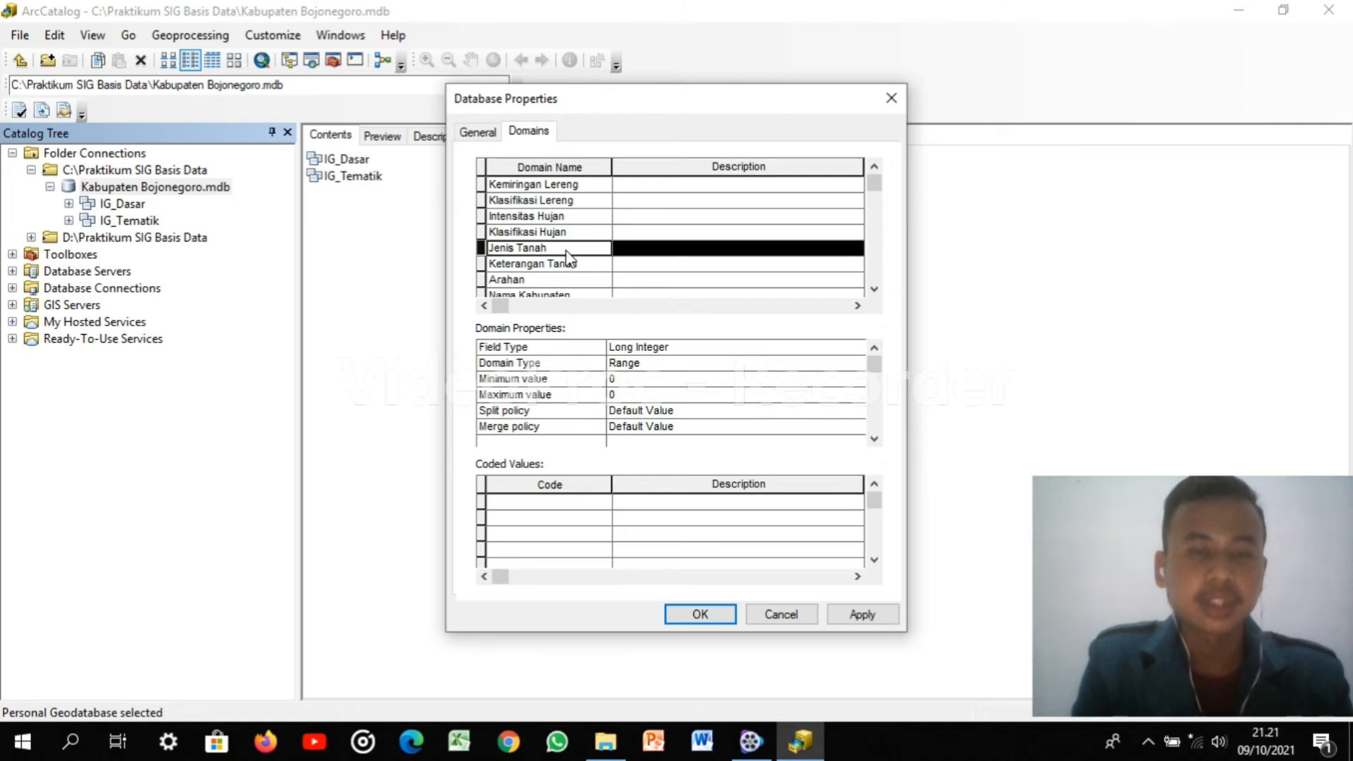
left_click(657, 347)
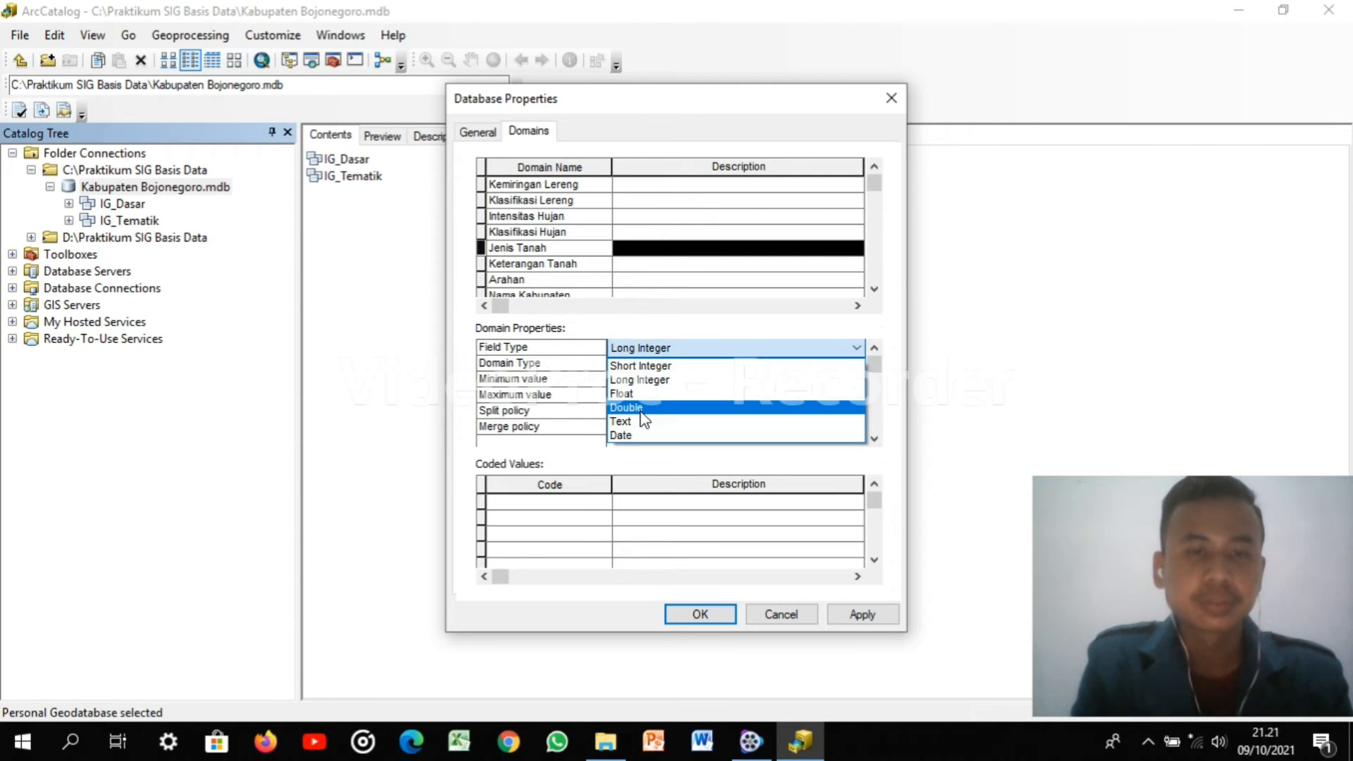
left_click(638, 428)
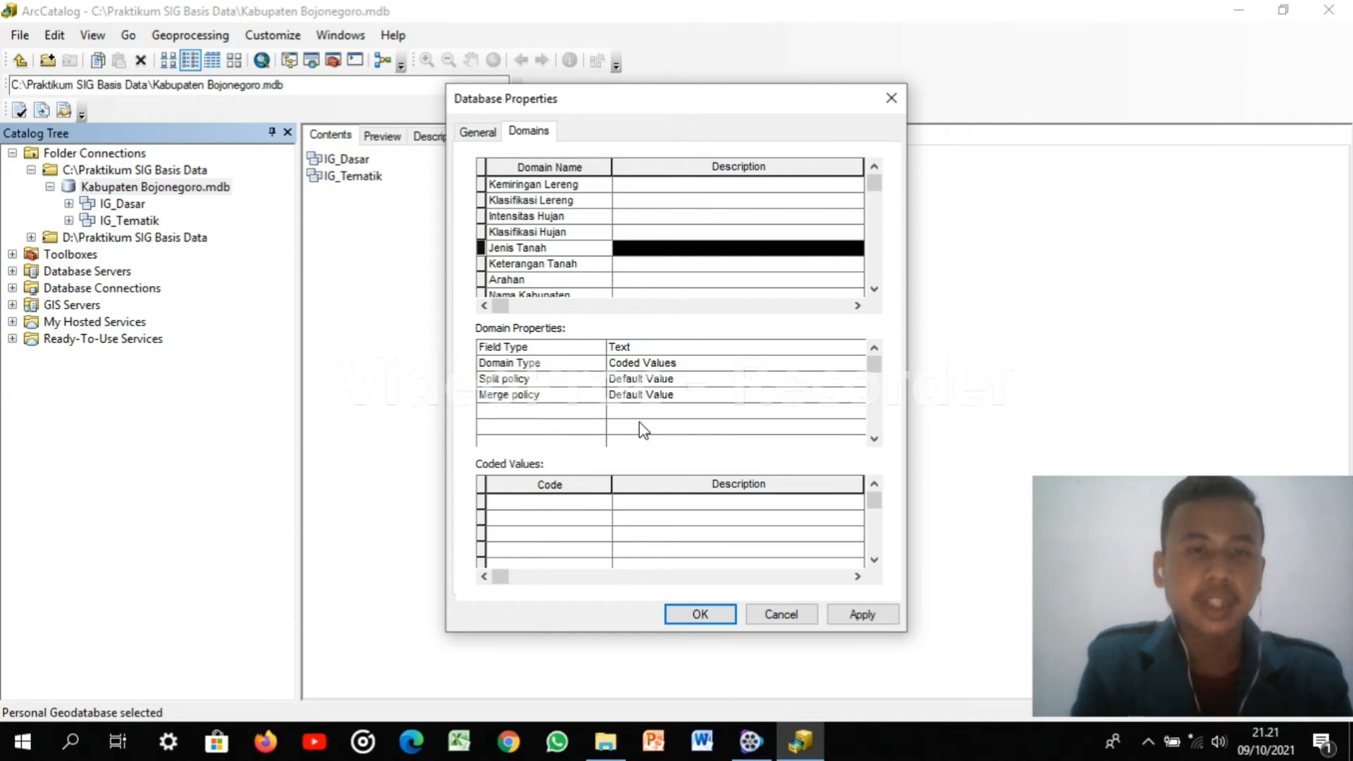
left_click(633, 265)
left_click(638, 349)
left_click(638, 348)
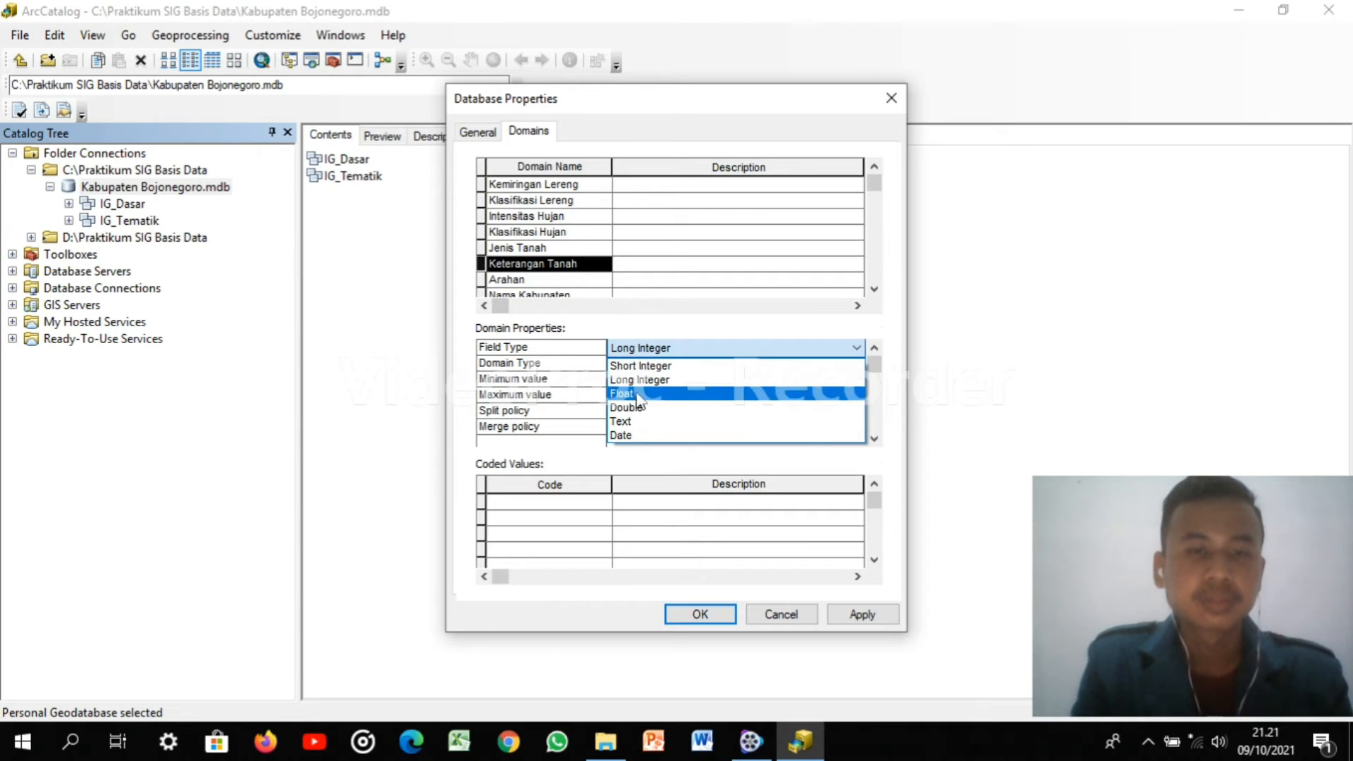
left_click(634, 425)
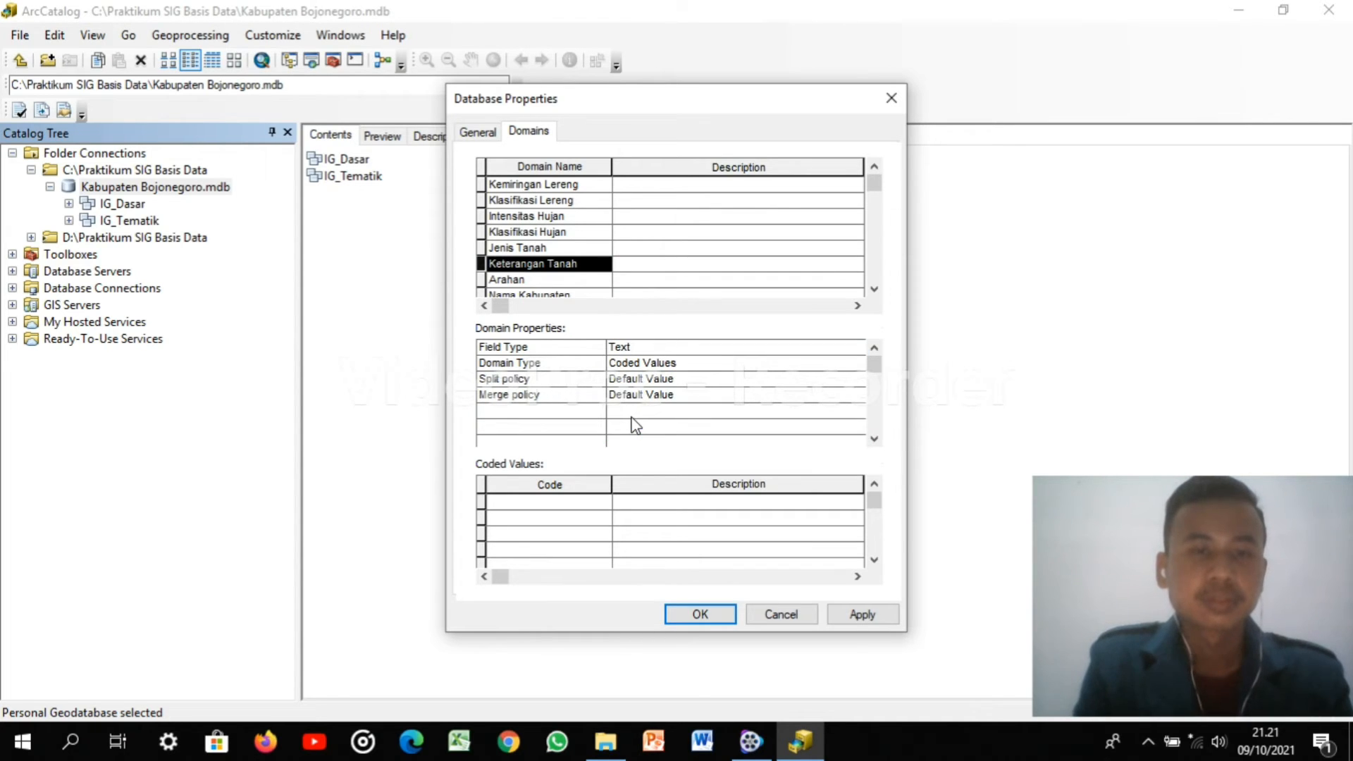
Check the domain properties of Jenis Tanah and Keterangan Tanah
scroll(610, 443, "down", 1)
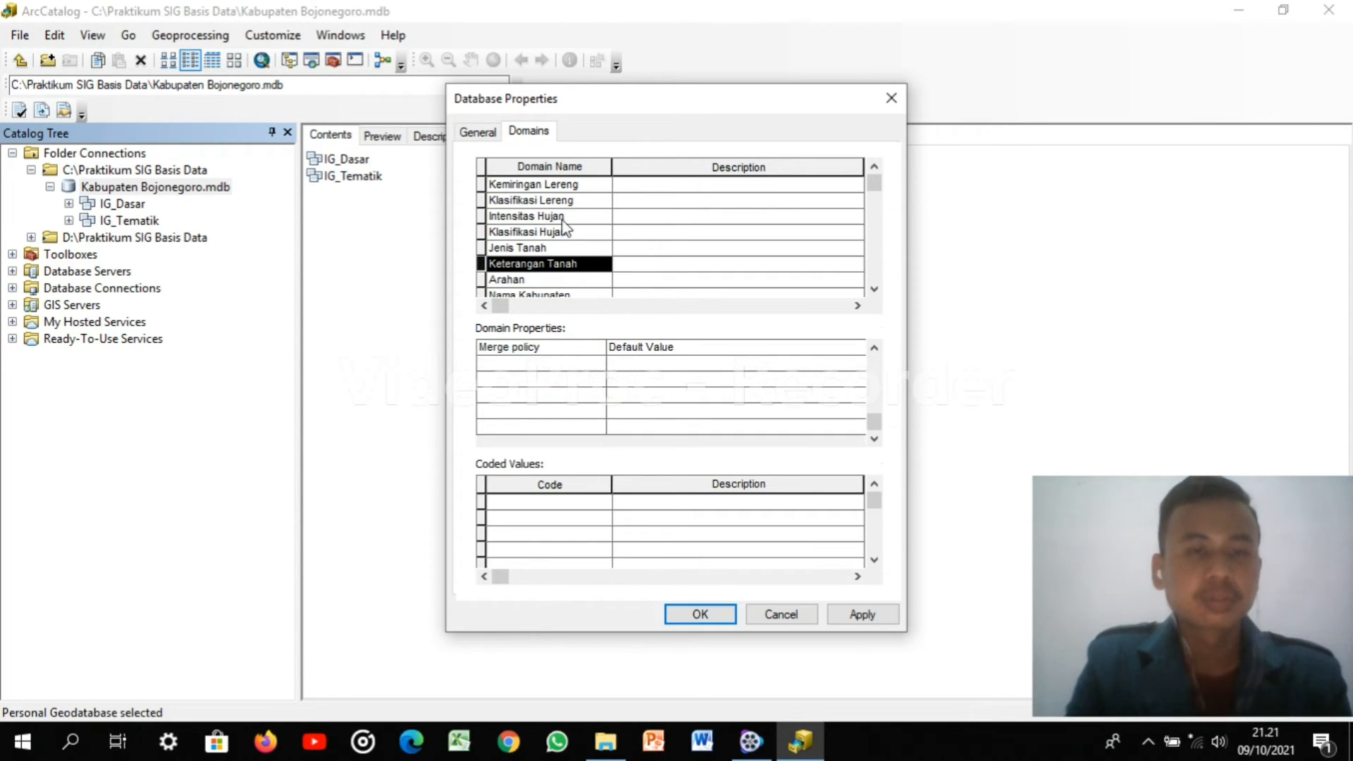
scroll(617, 230, "down", 1)
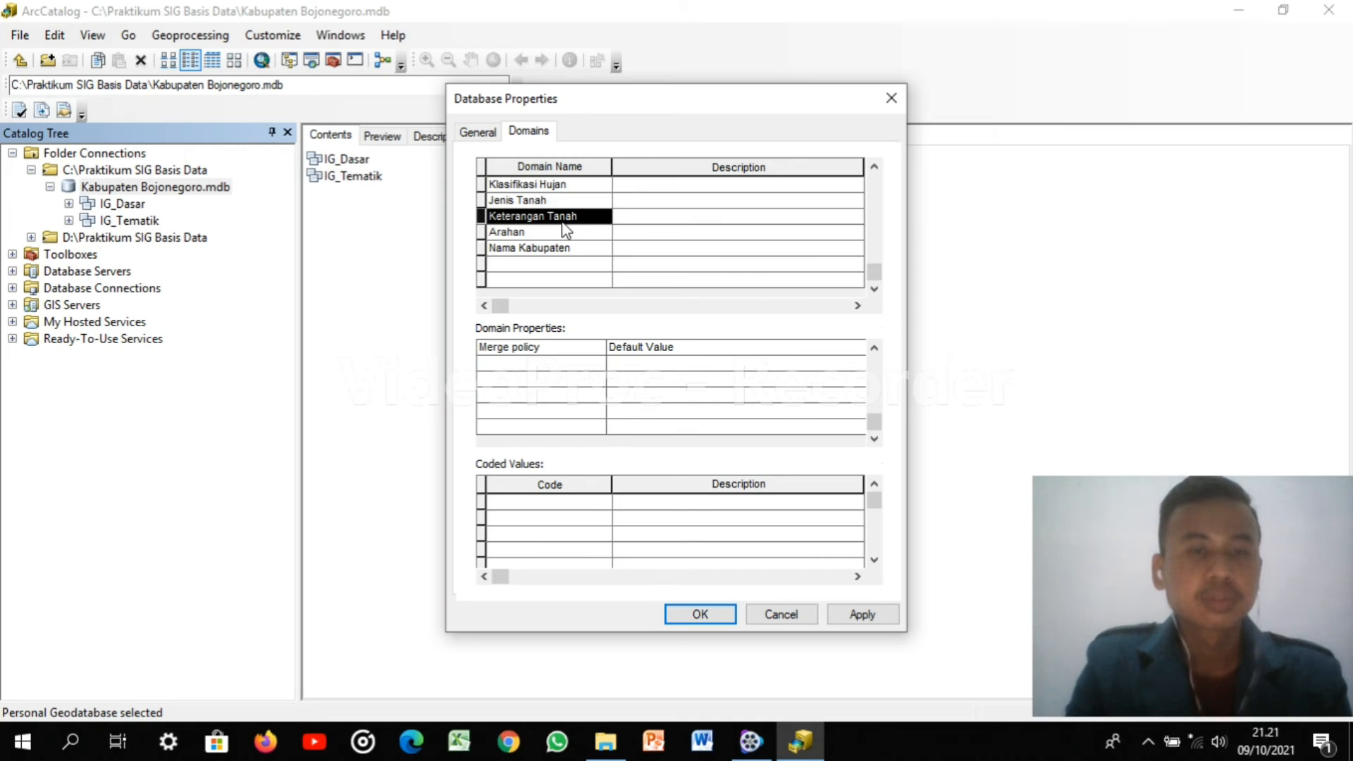
left_click(632, 221)
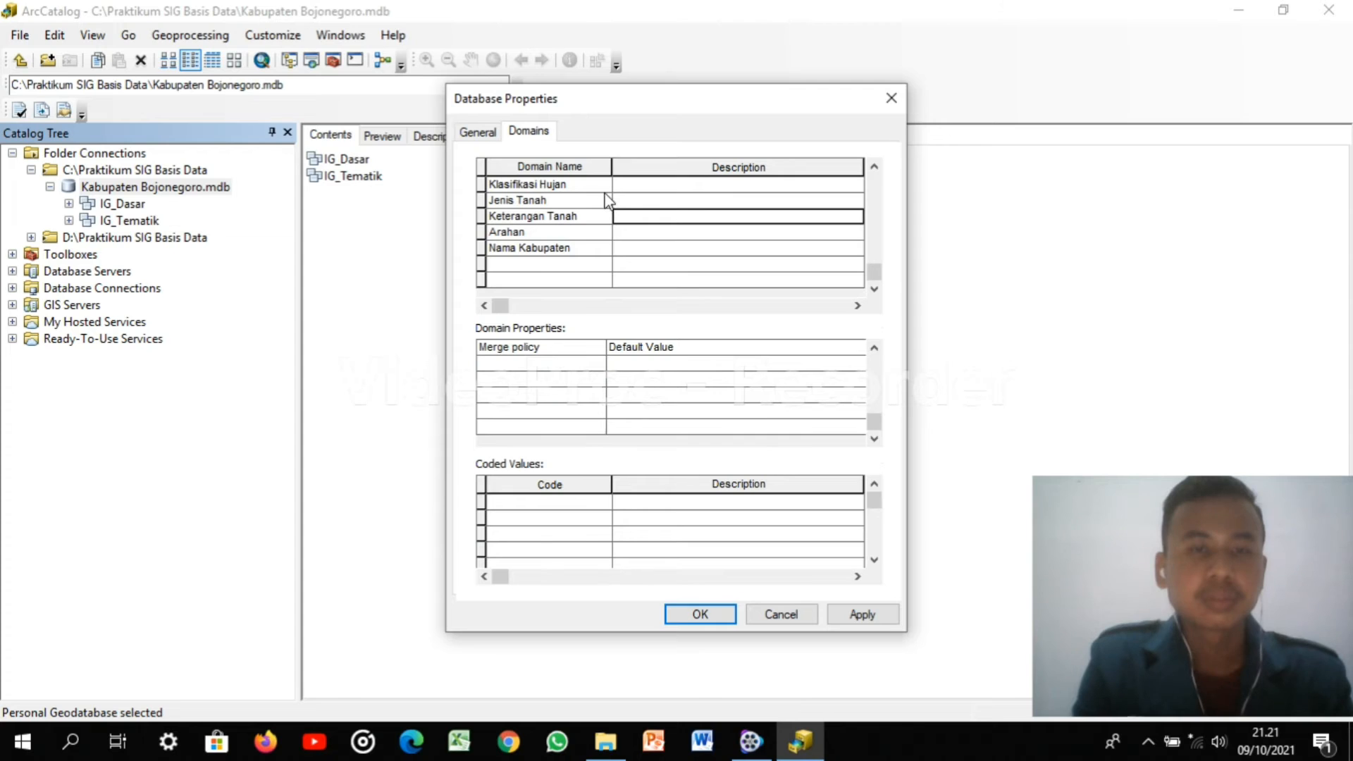
left_click(607, 201)
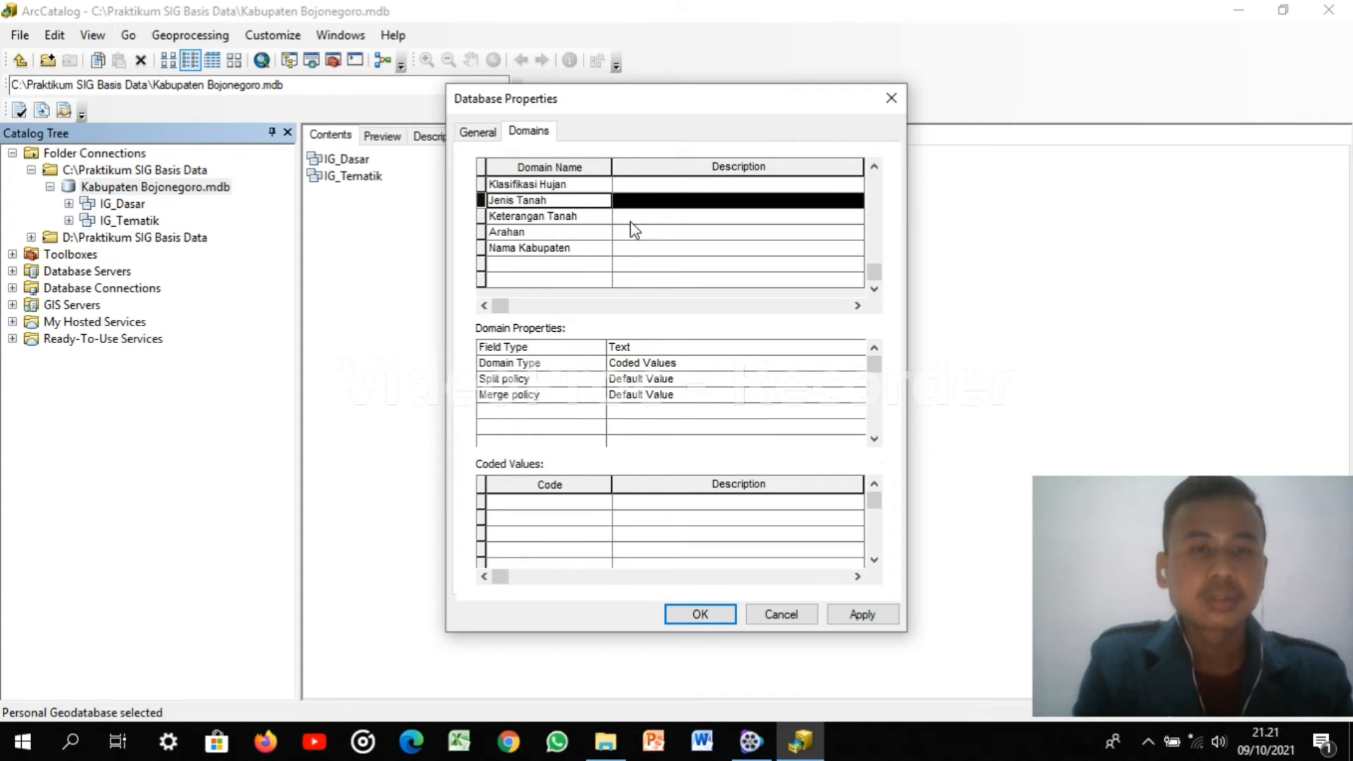
left_click(630, 220)
left_click(625, 203)
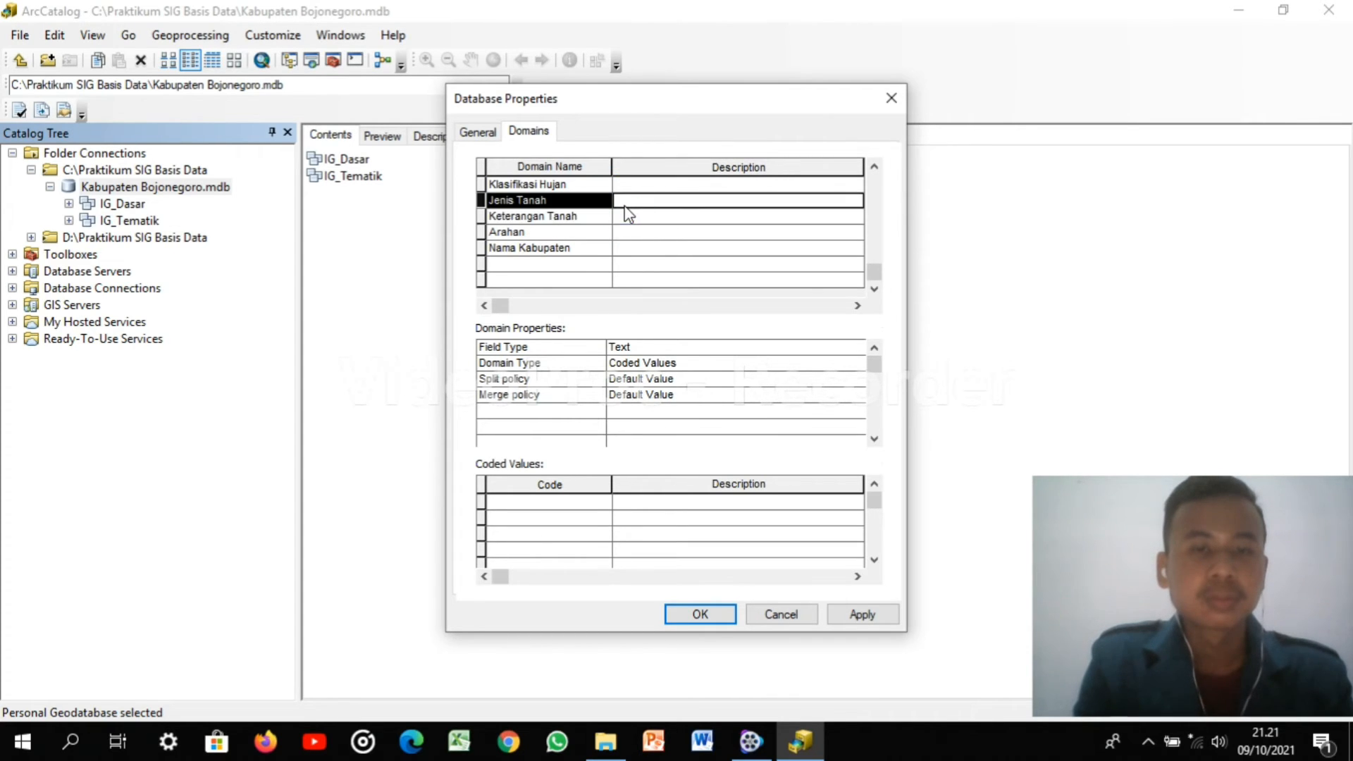
Set the field type of the Arahan and Nama Kabupaten domains to Text
left_click(626, 219)
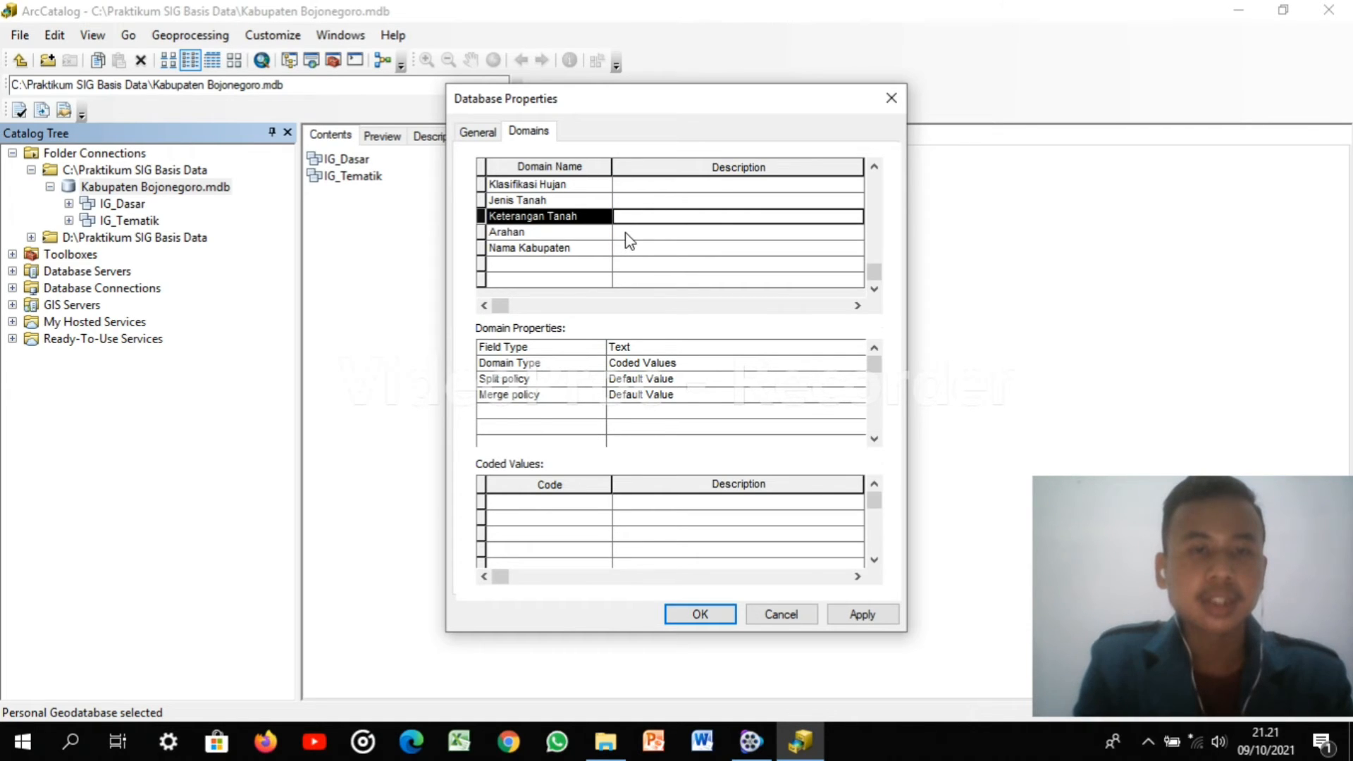
left_click(625, 233)
left_click(642, 348)
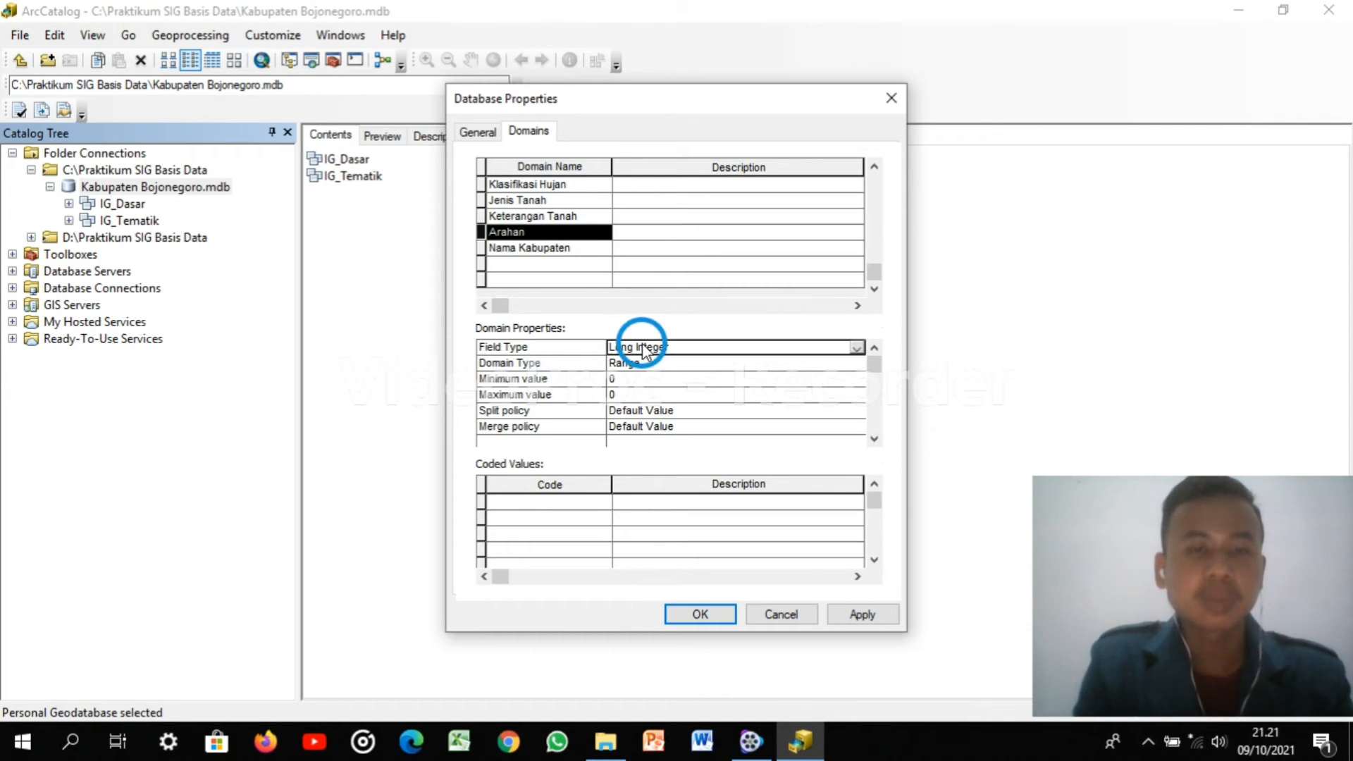
left_click(639, 427)
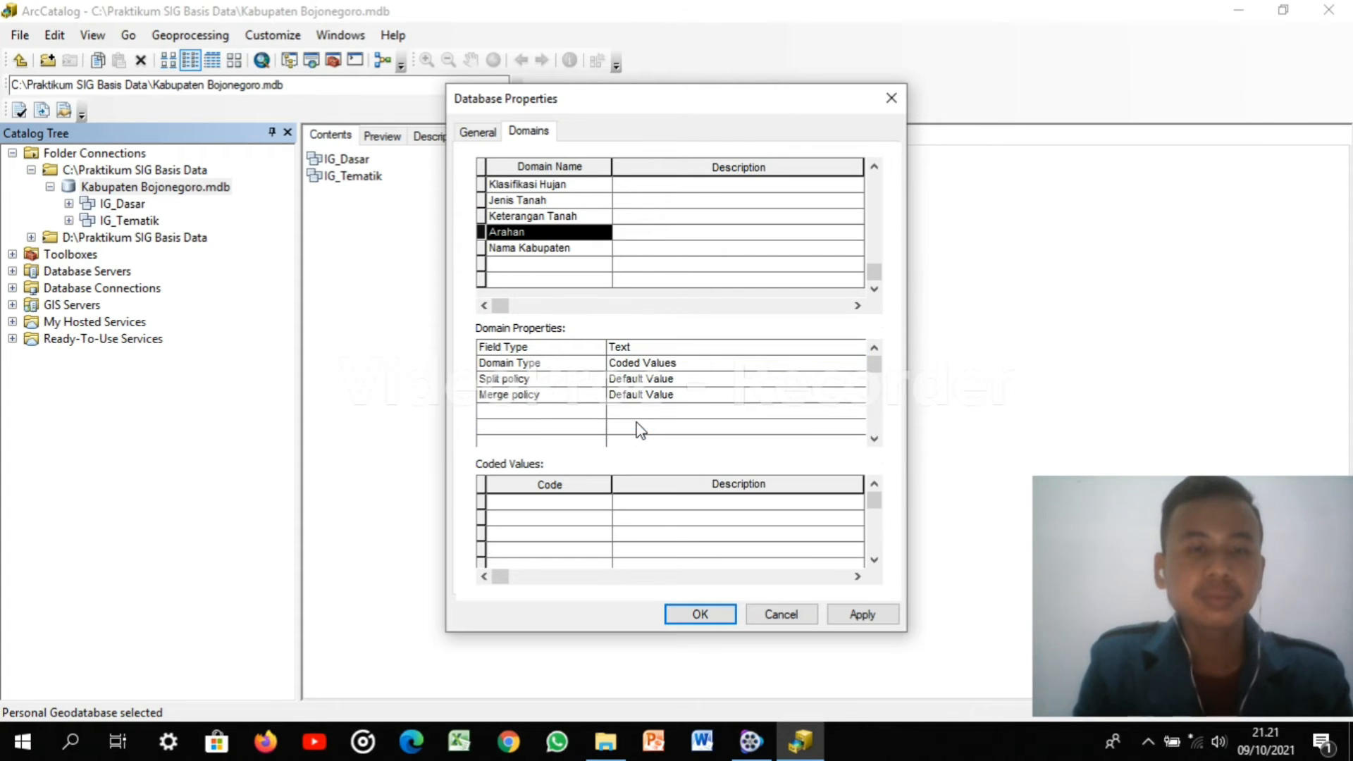
left_click(642, 249)
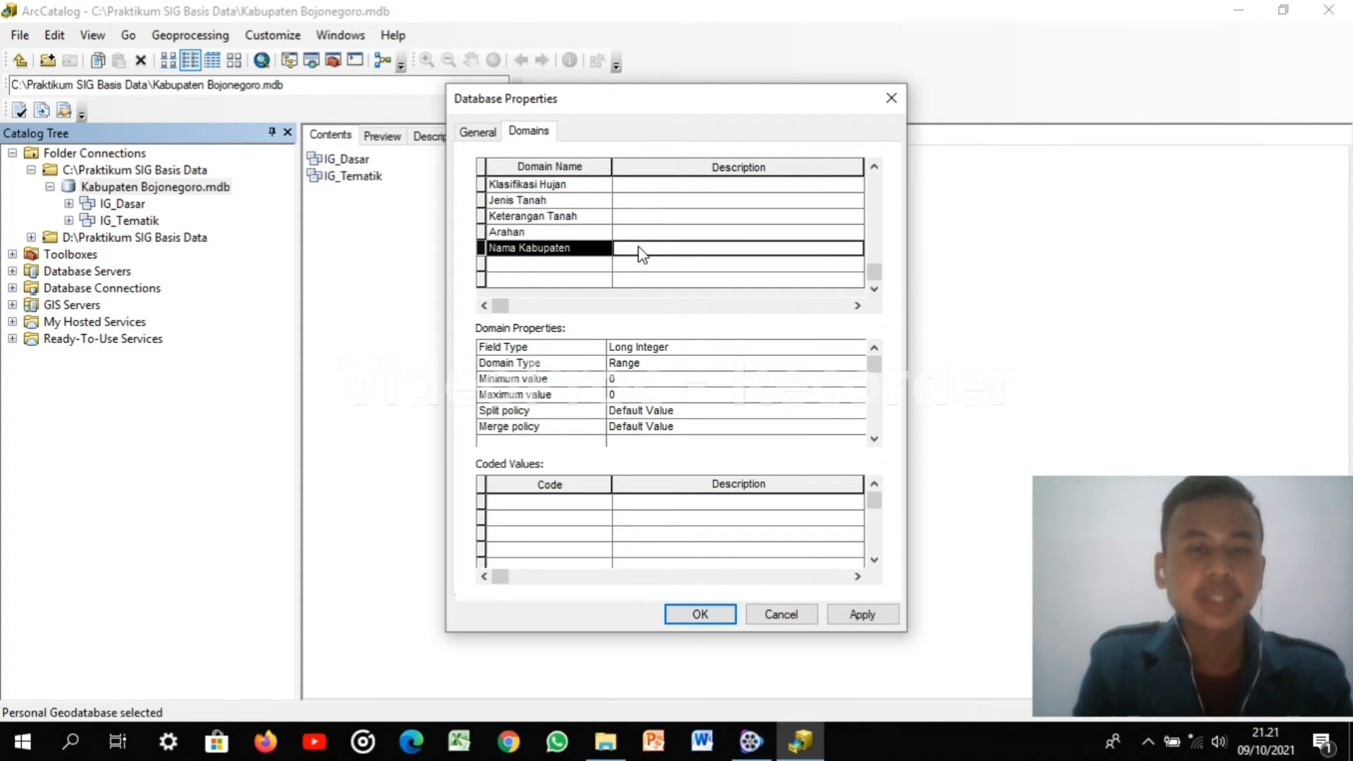
left_click(626, 352)
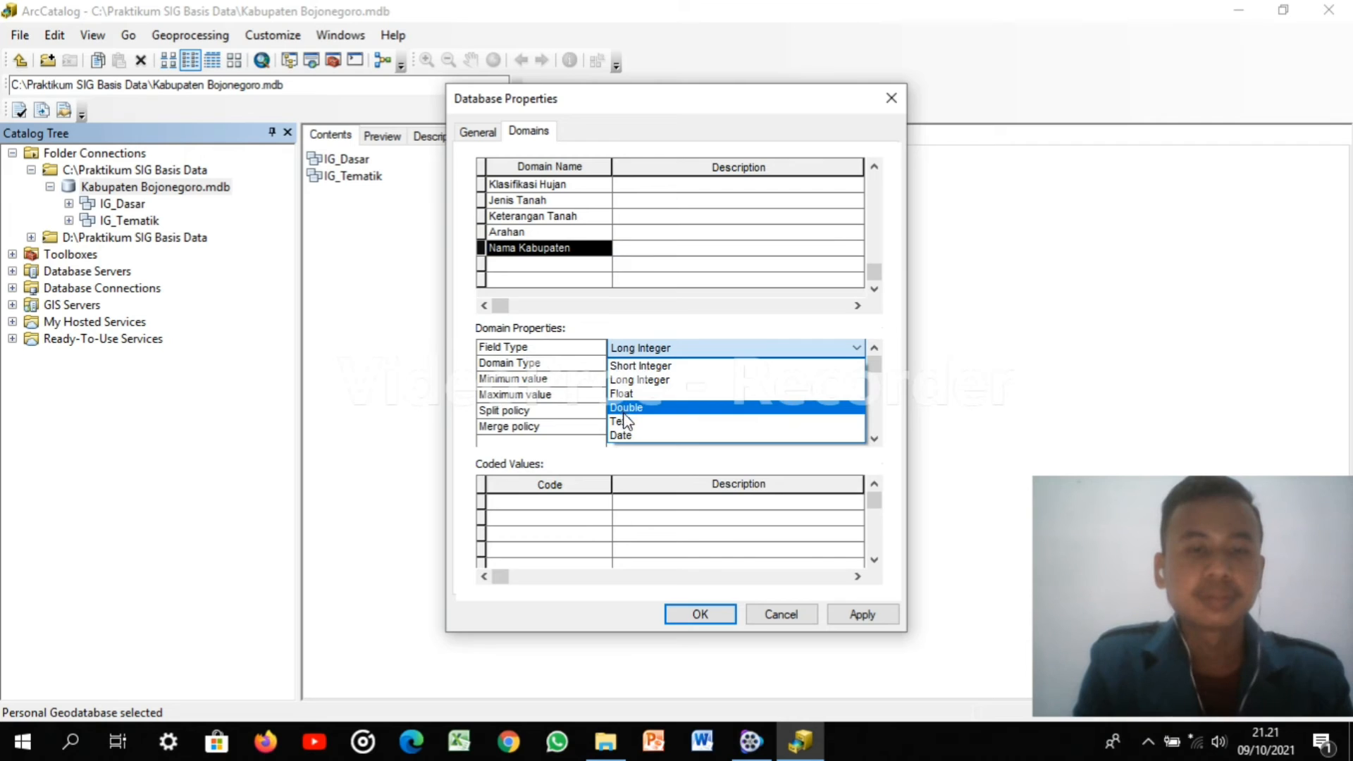
left_click(626, 422)
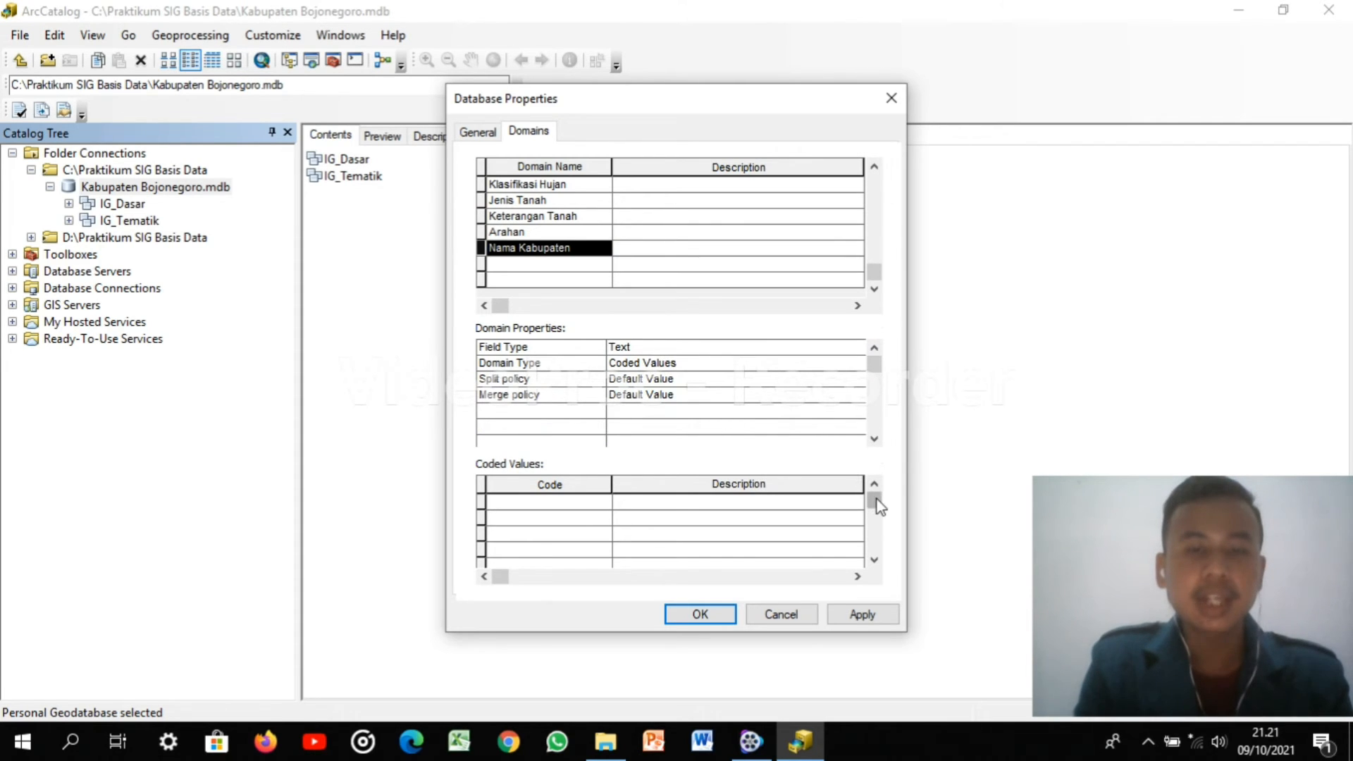
Add the codes 1, 2, 3, 4 and 5 to the coded values of the Kemiringan Lereng domain
left_click_drag(877, 502, 877, 519)
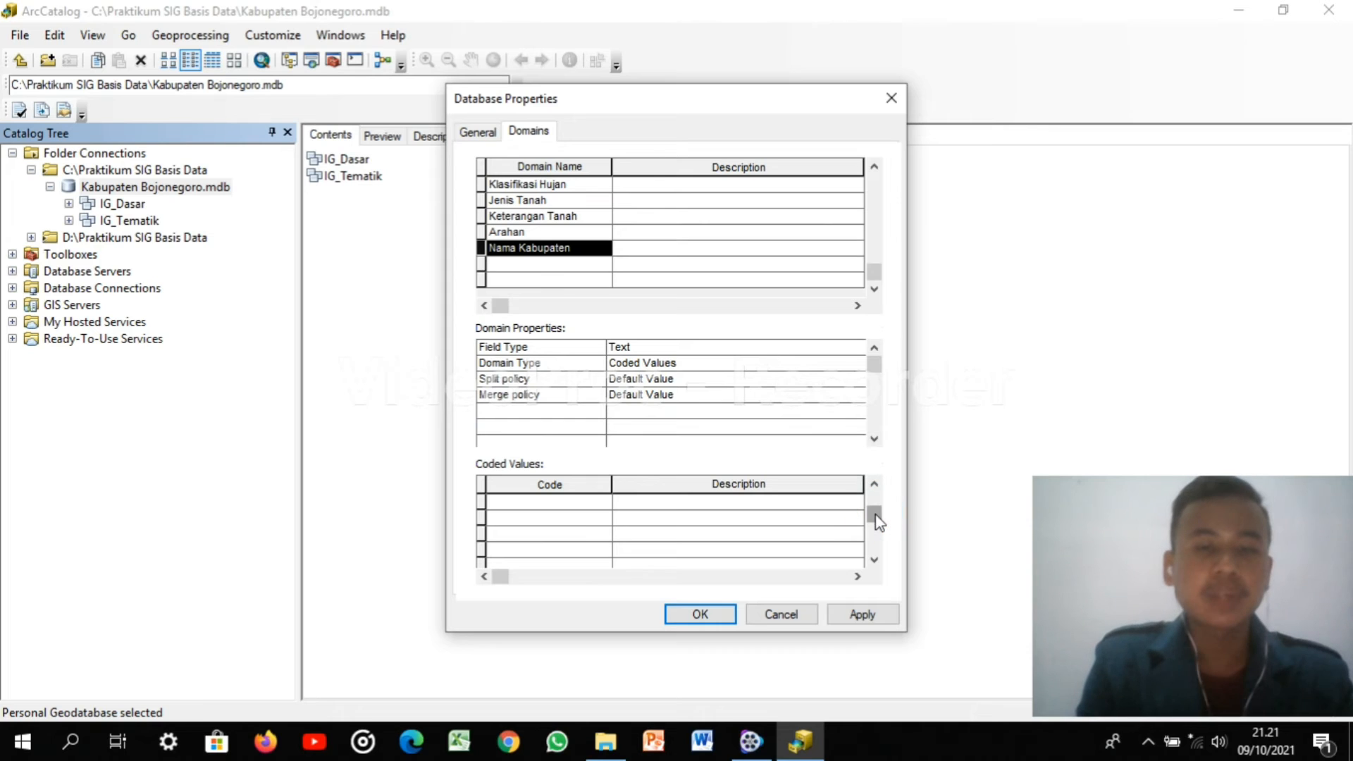
left_click_drag(875, 271, 882, 151)
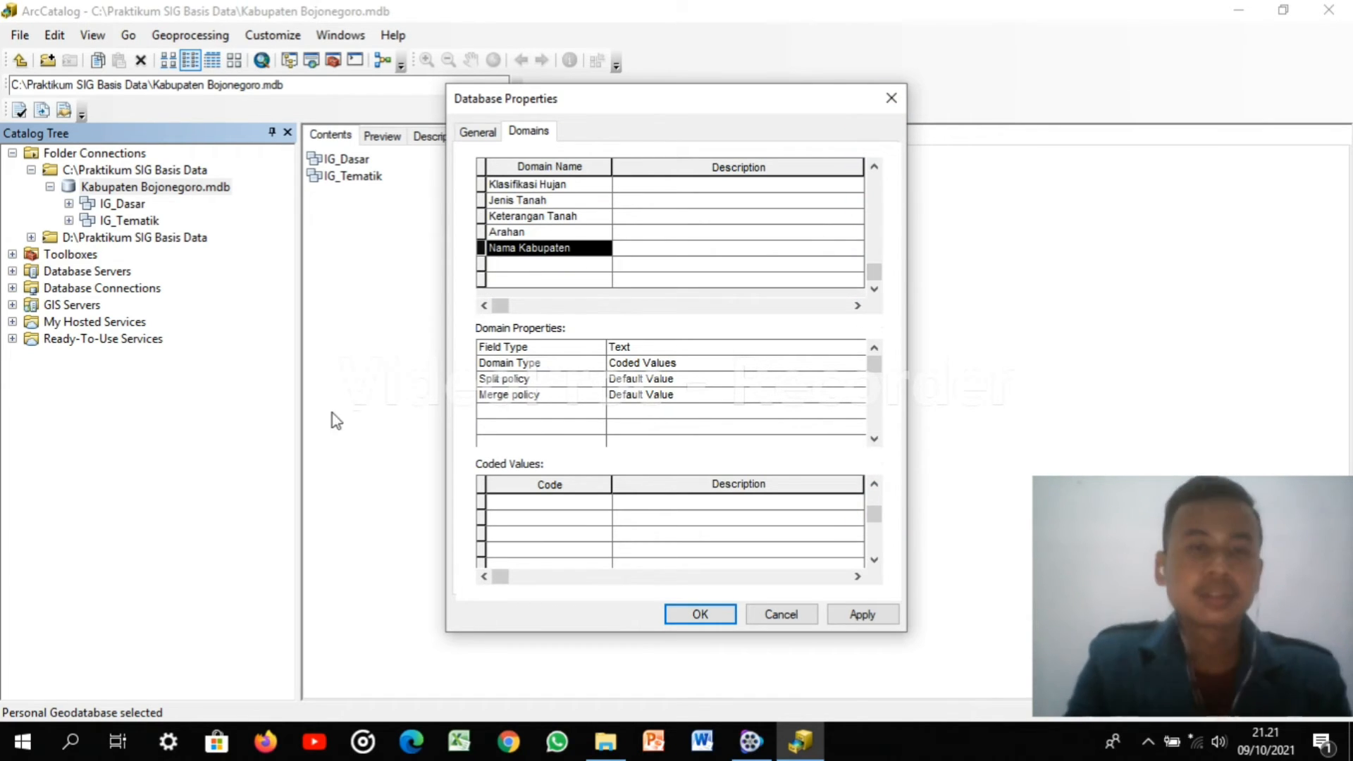
scroll(594, 197, "up", 1)
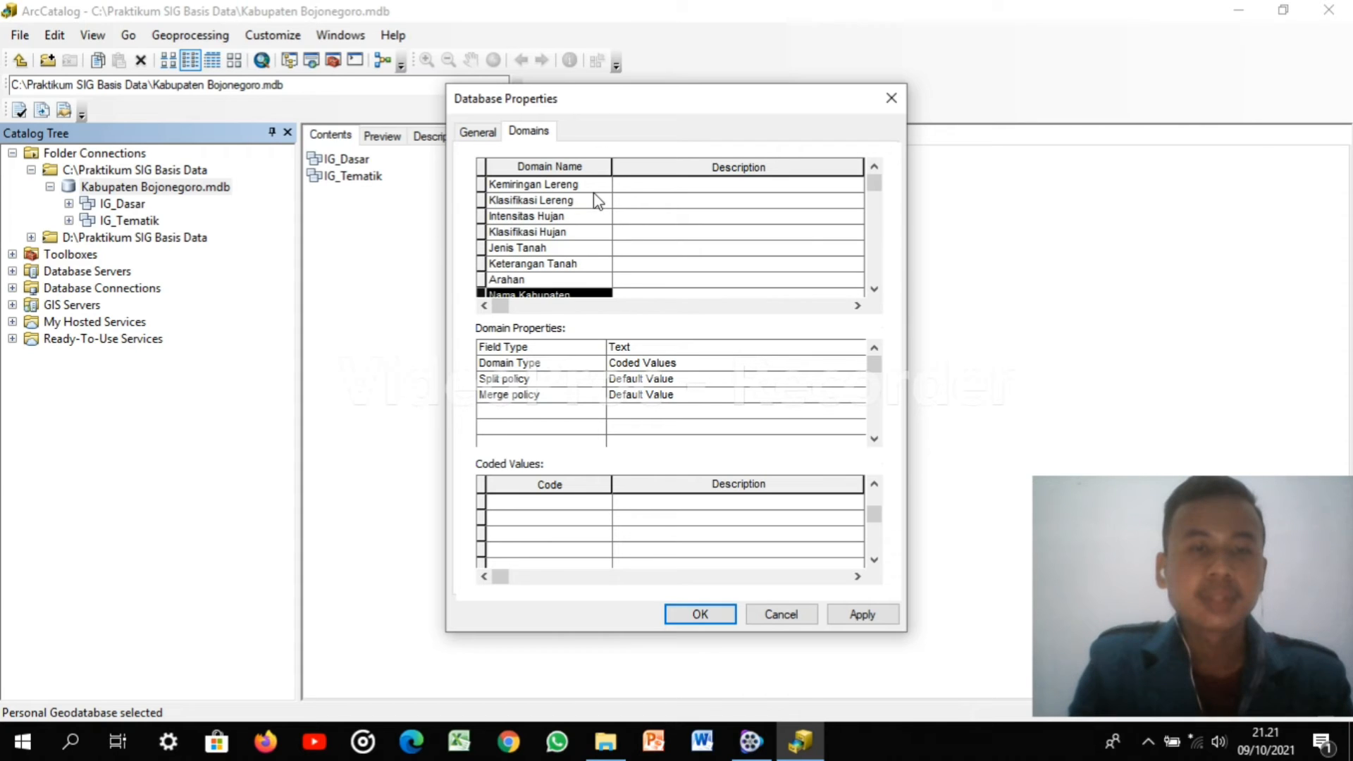
left_click(560, 185)
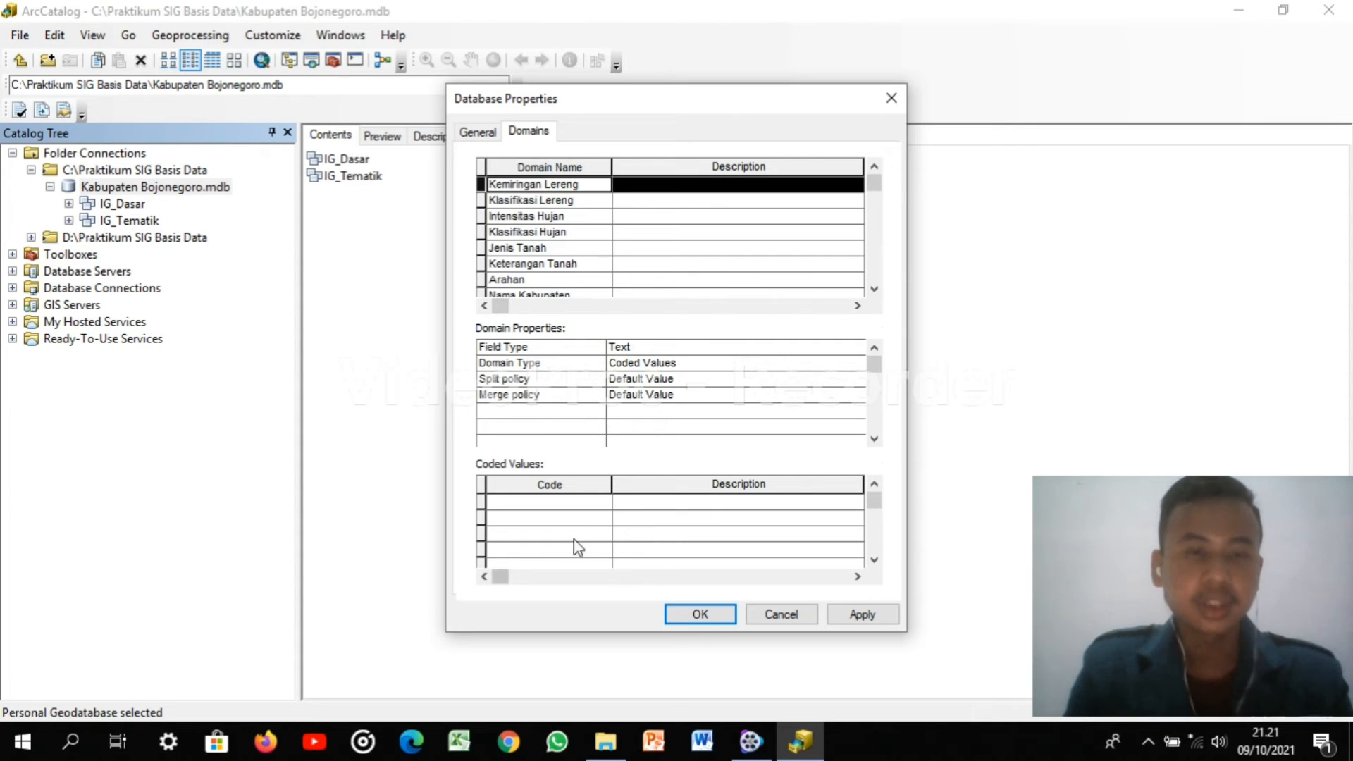
left_click(527, 485)
left_click(527, 502)
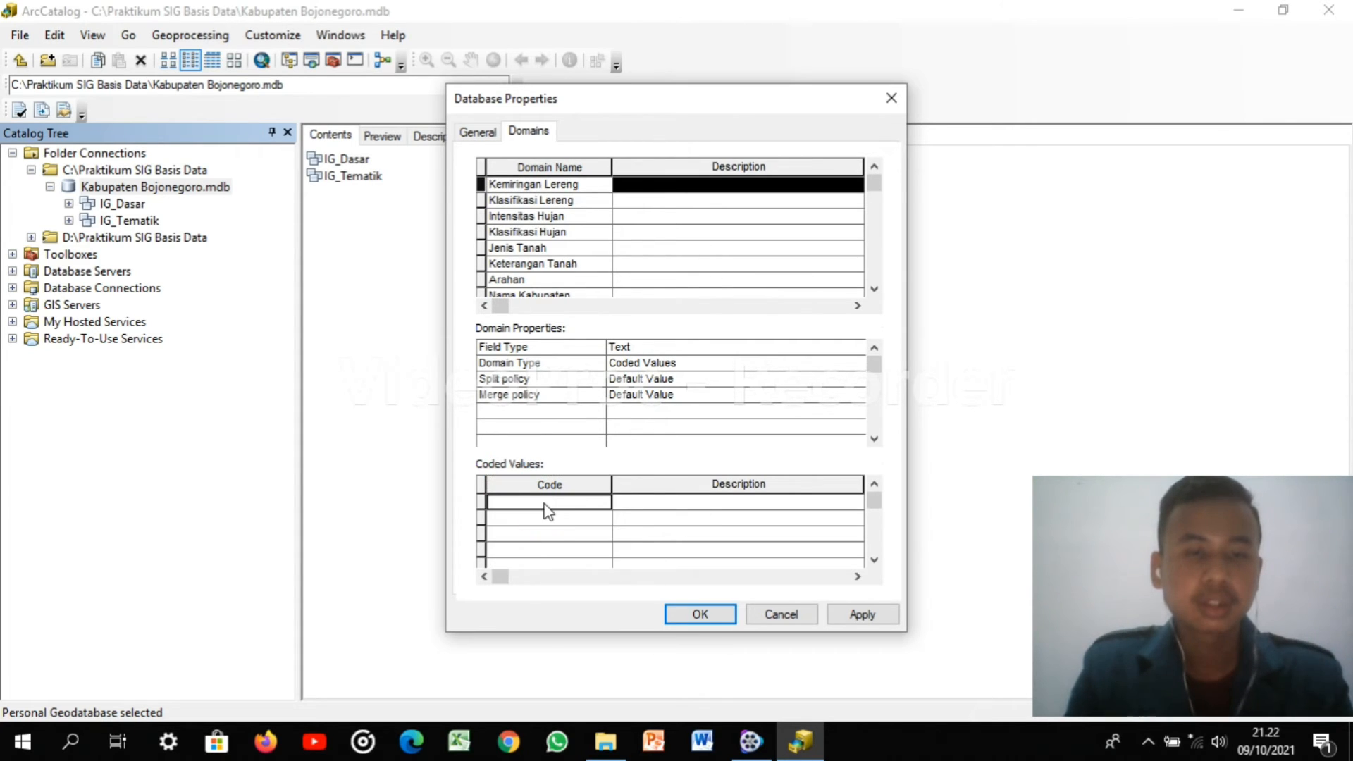
type("1")
key("Return")
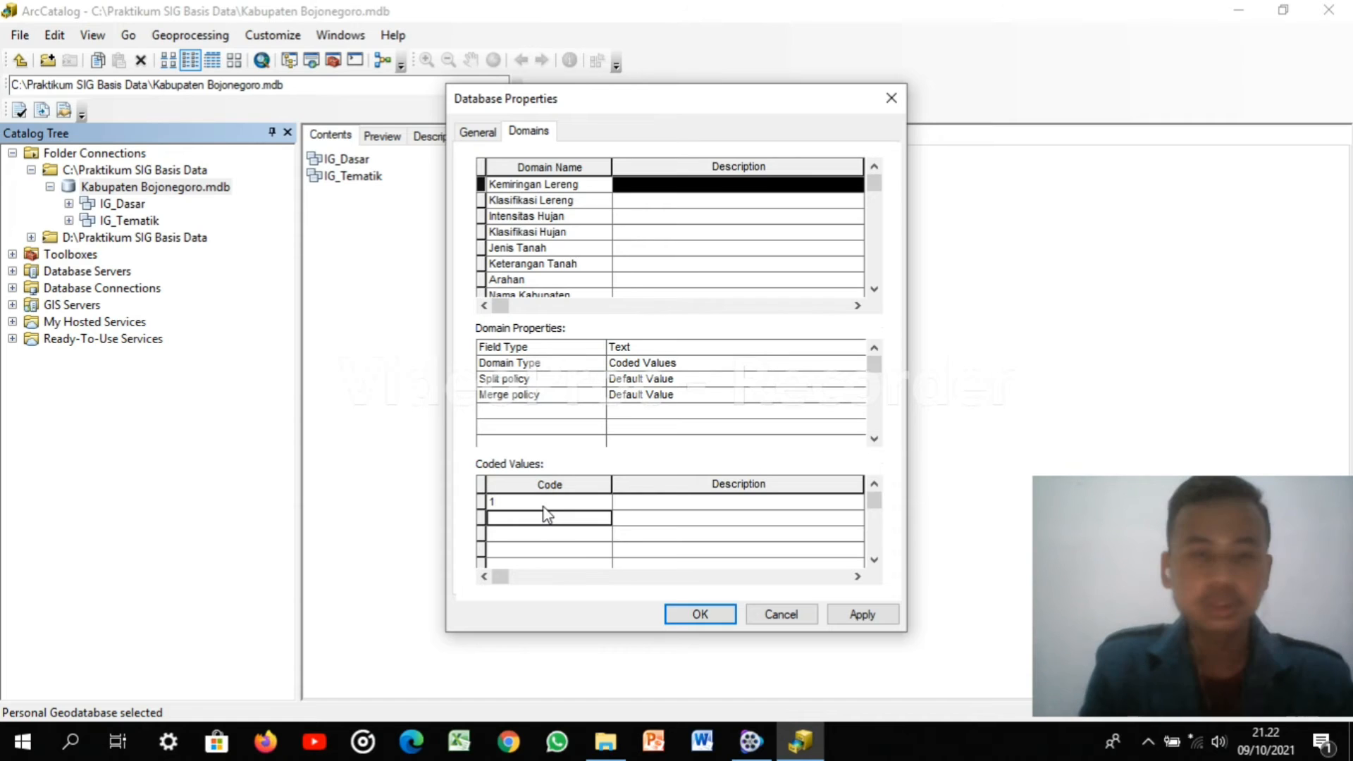
type("2")
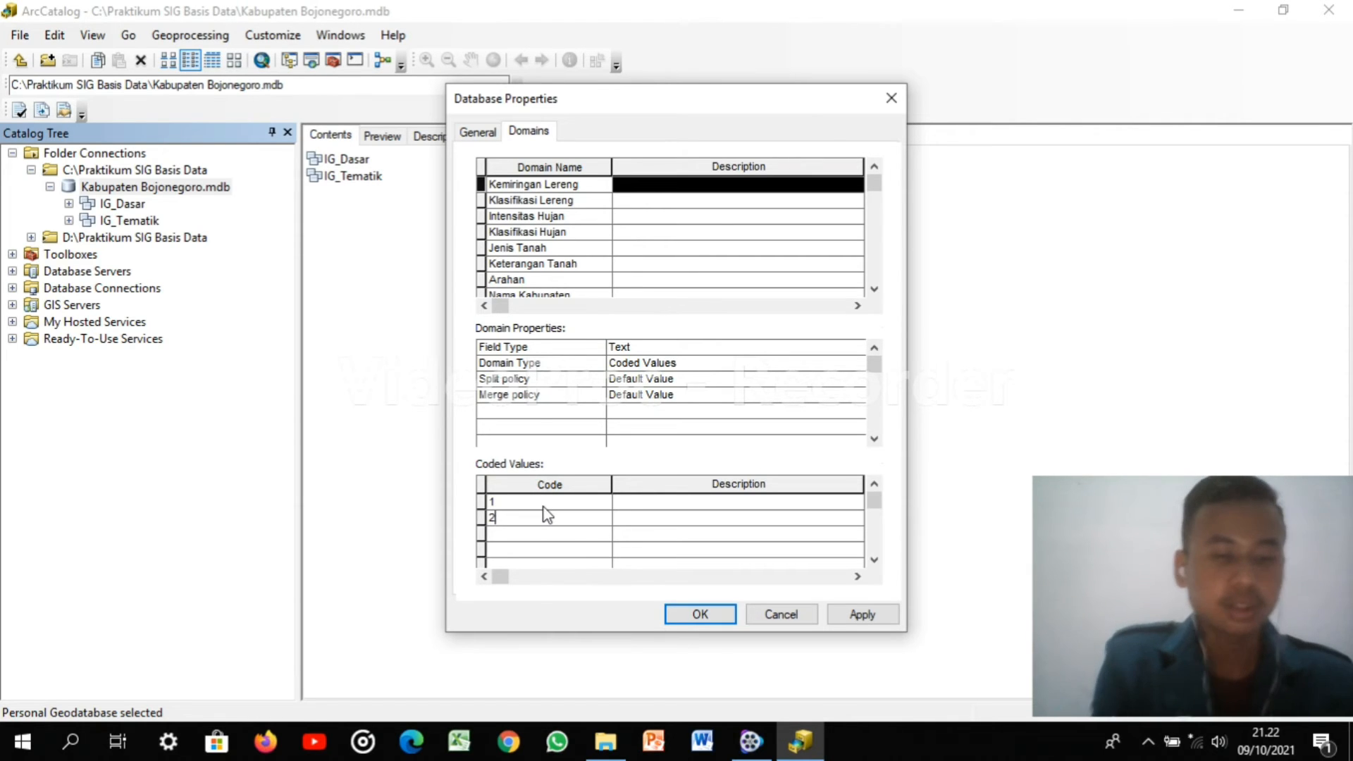
key("Return")
type("3")
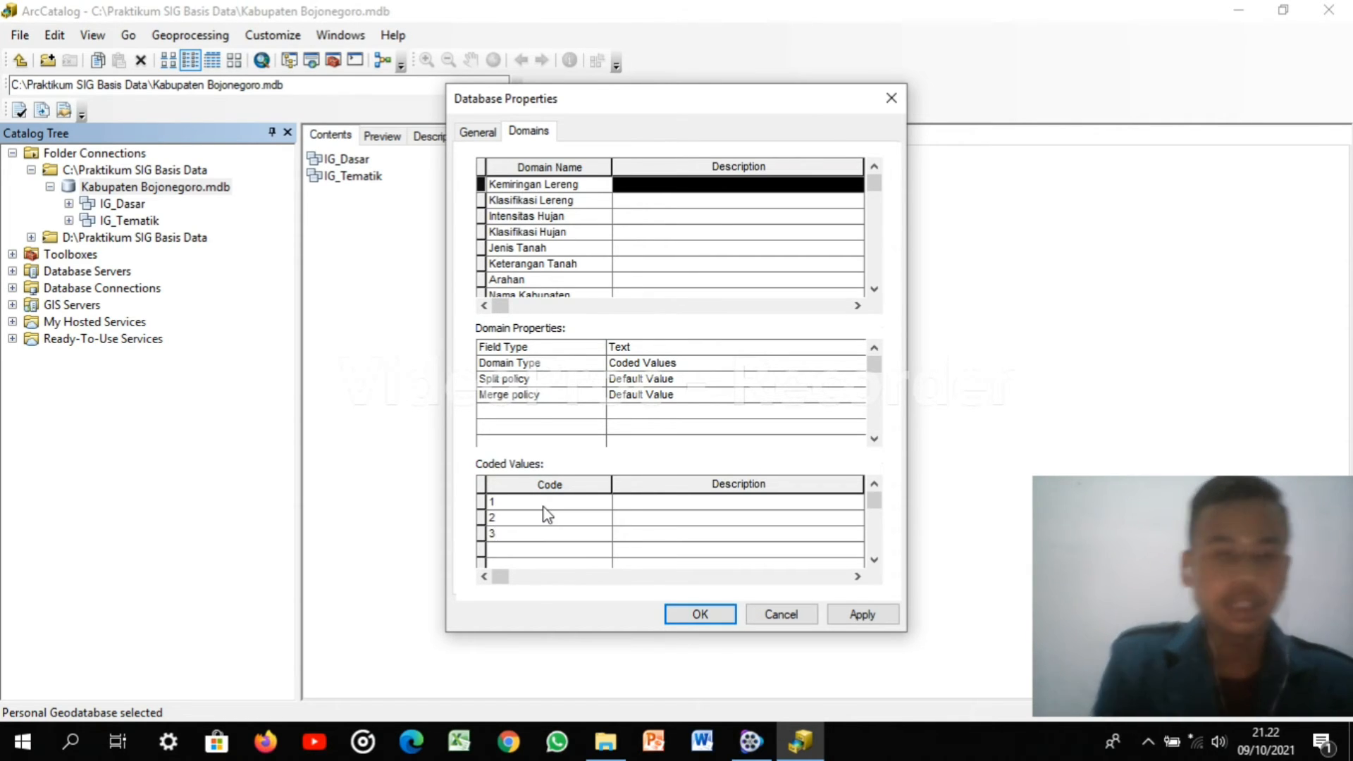
key("Return")
type("4")
key("Return")
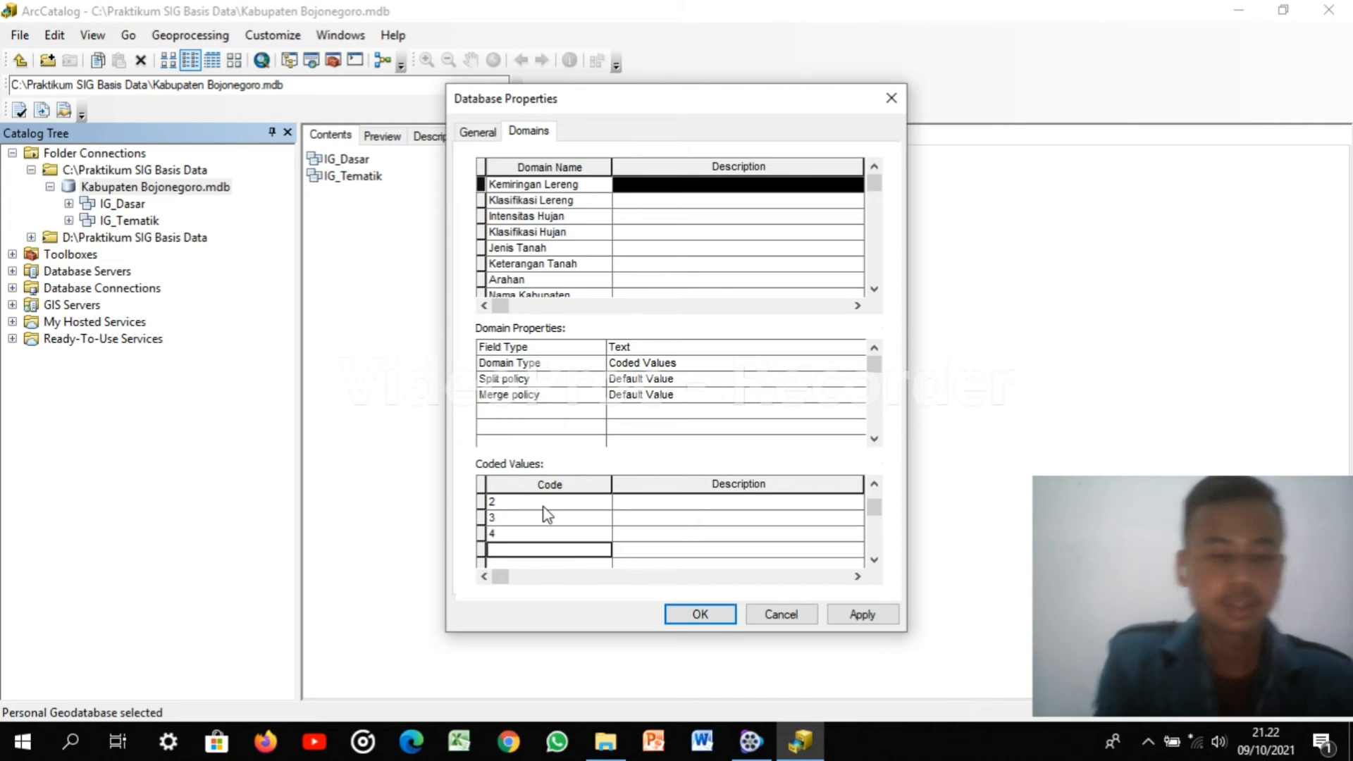
type("5")
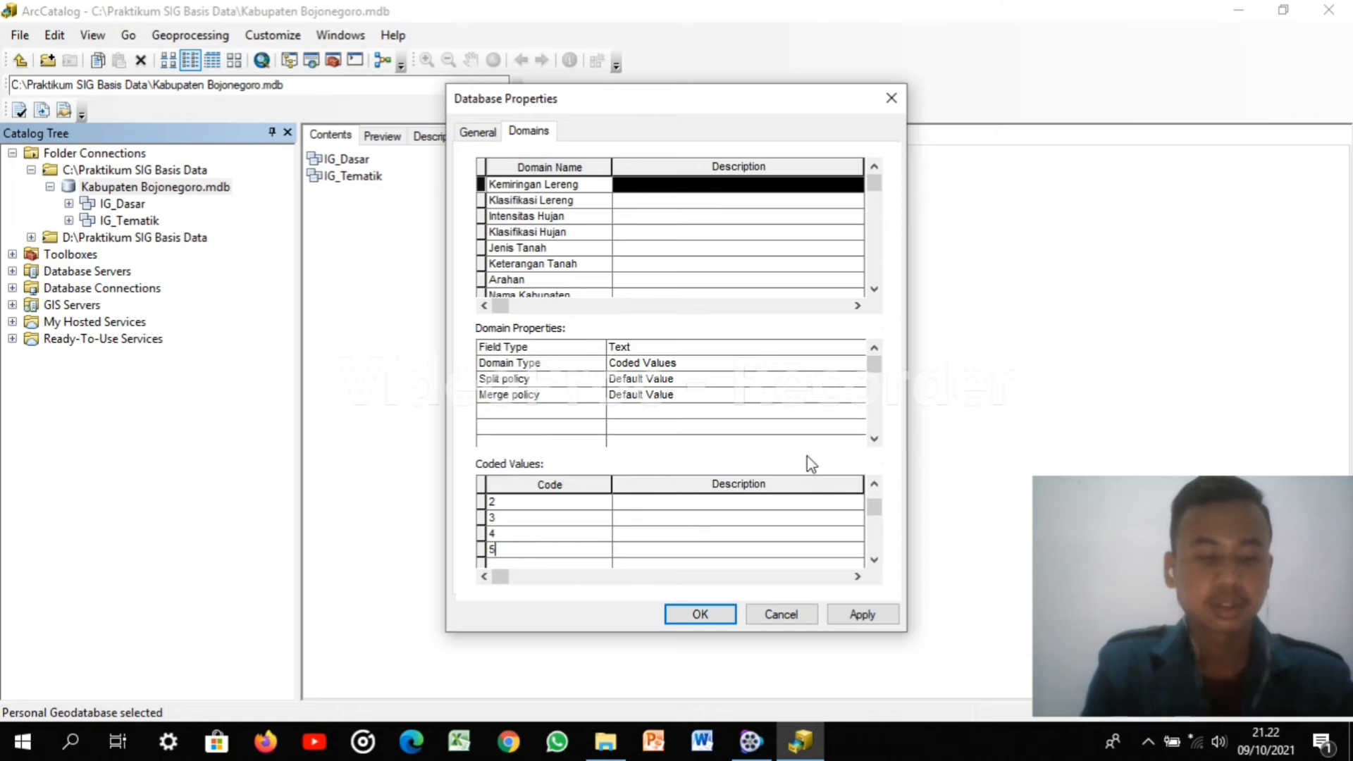
Describe code 1 of the Kemiringan Lereng domain as "1,00 %- 8,00 %"
mouse_move(874, 362)
left_mouse_down()
mouse_move(874, 379)
mouse_move(881, 350)
left_mouse_up()
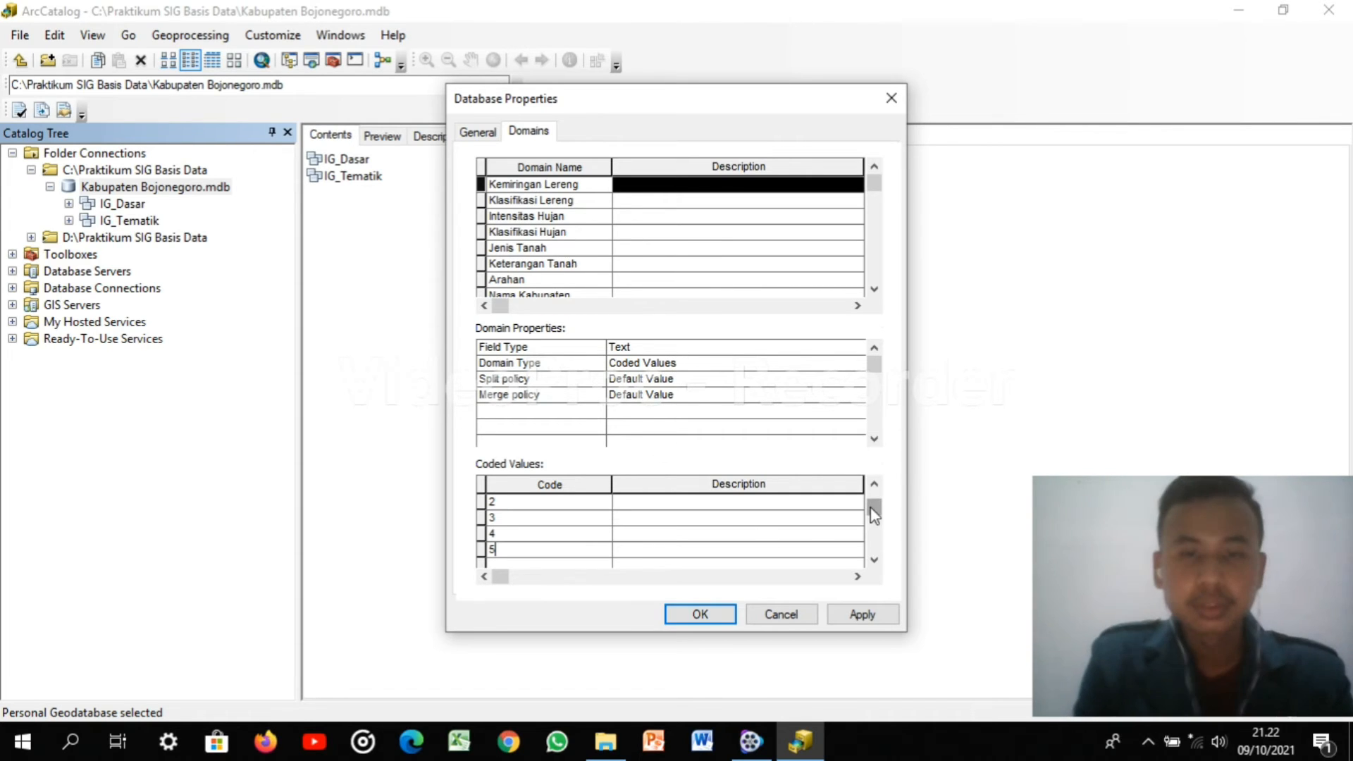
left_click_drag(874, 515, 875, 506)
left_click(718, 504)
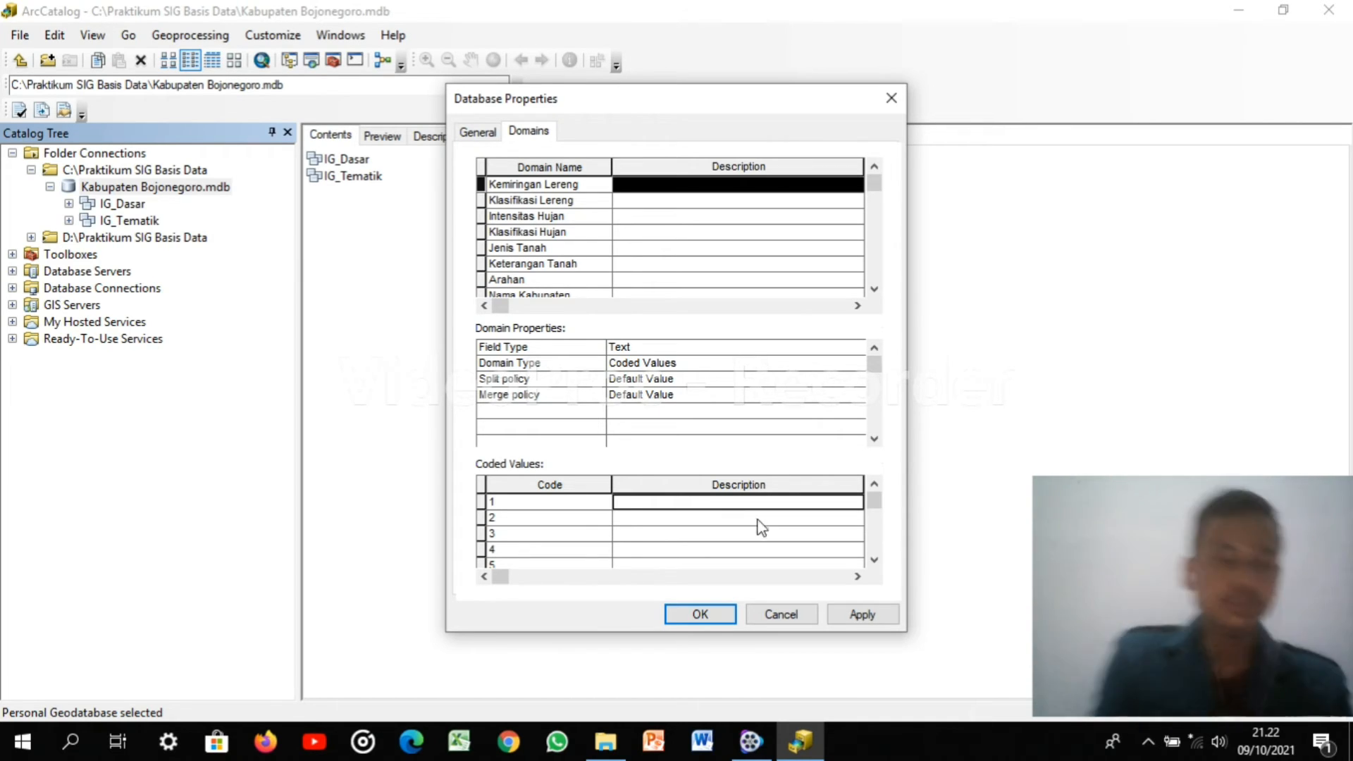
left_click(712, 504)
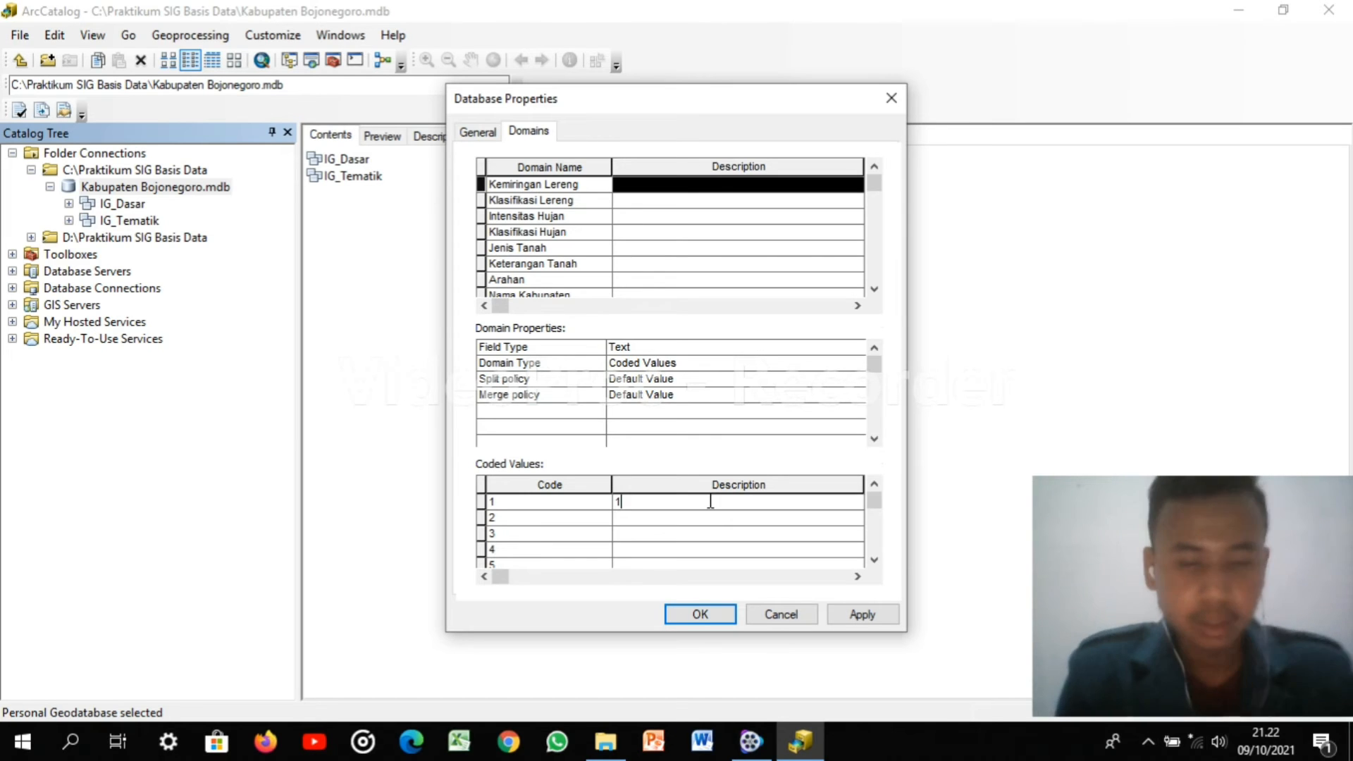
type("1.")
type("00")
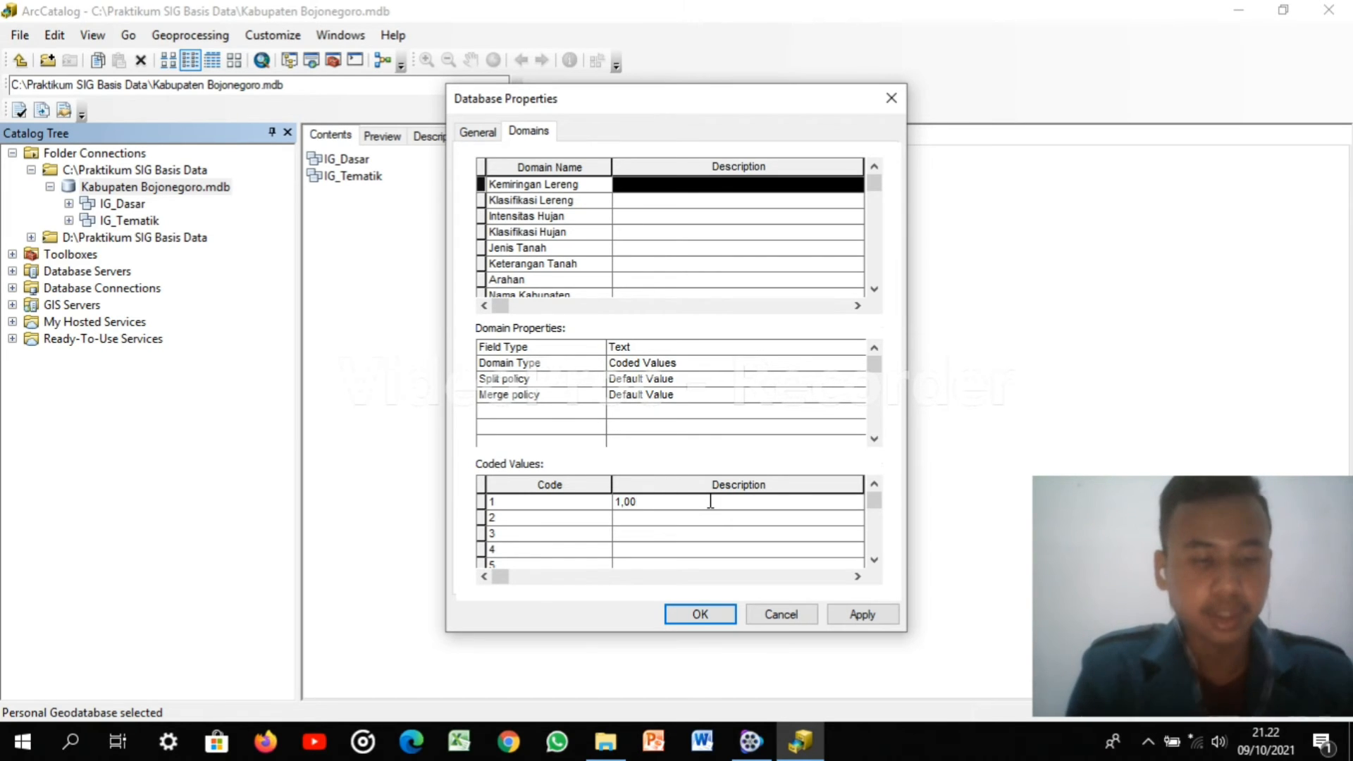
type(" %")
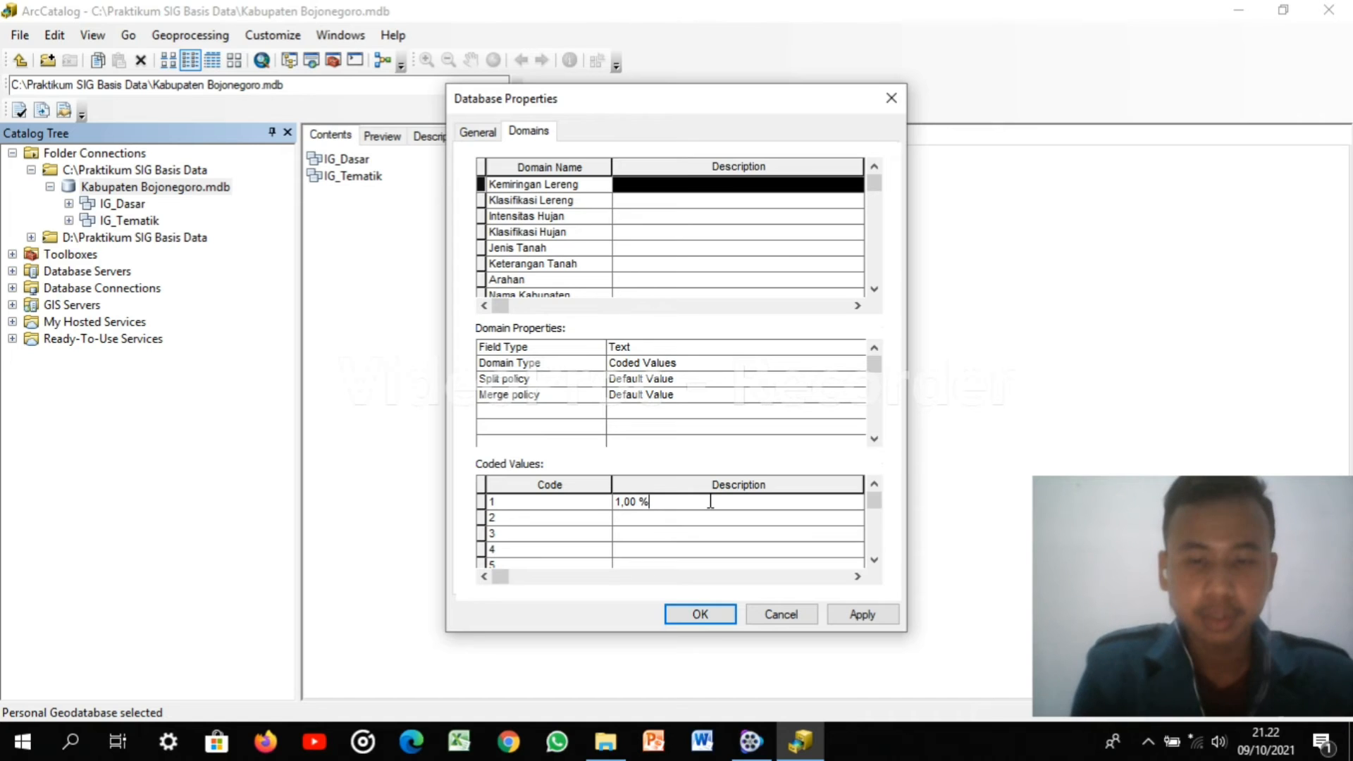
type("-")
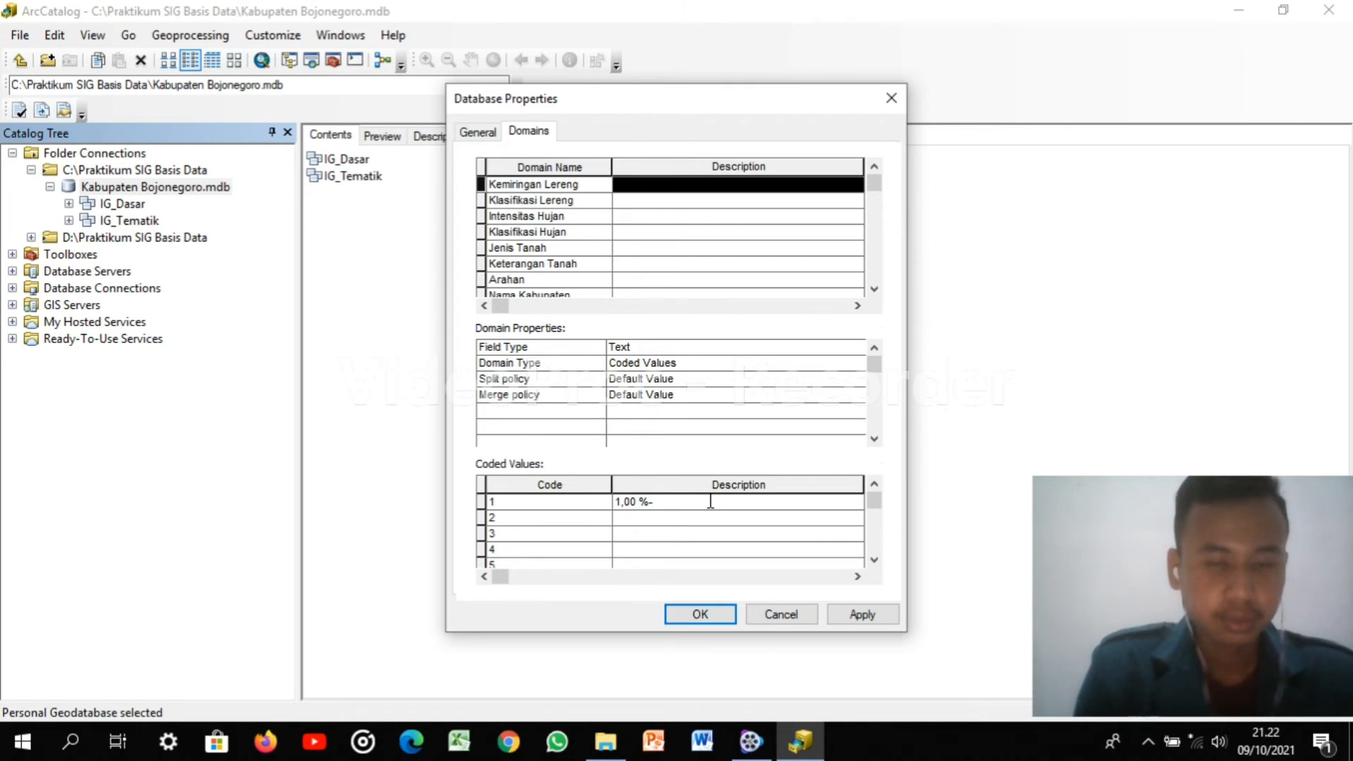
type(" 8,")
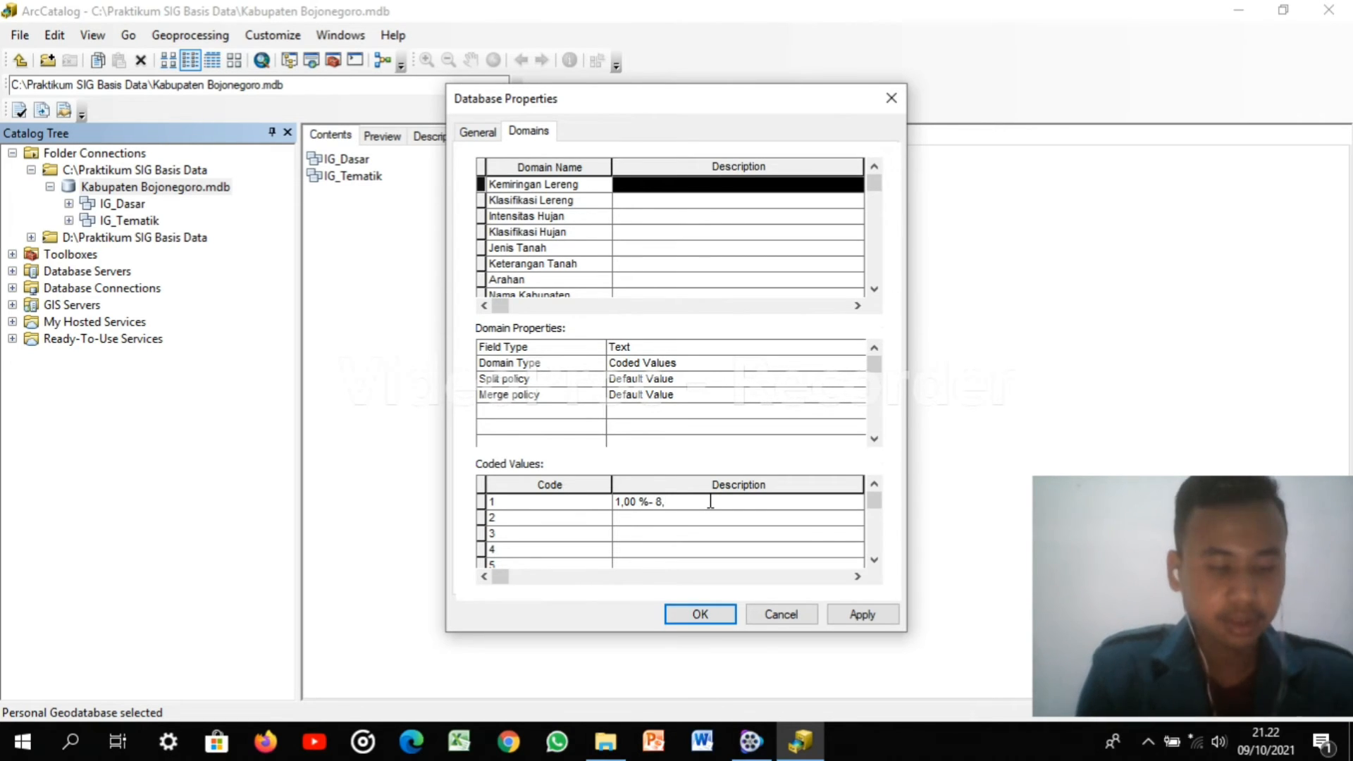
type("00")
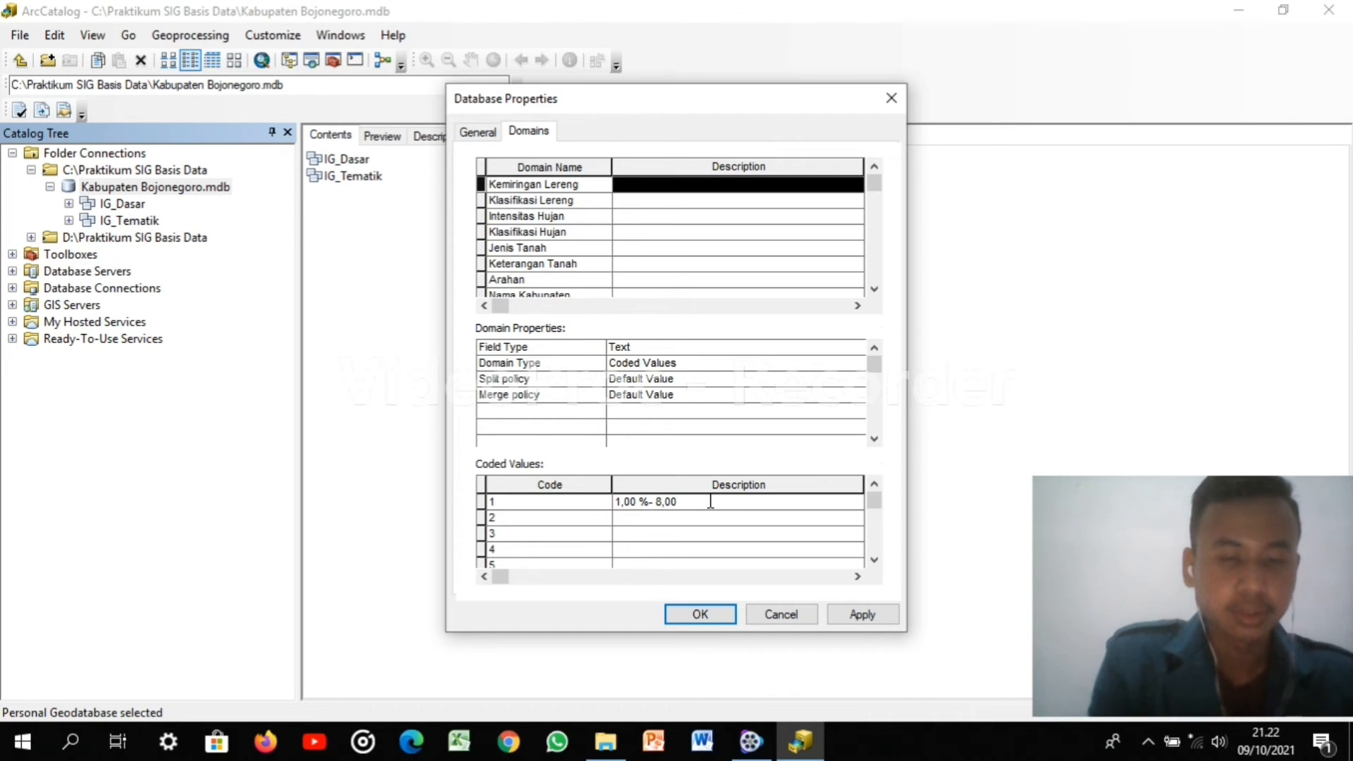
type(" %")
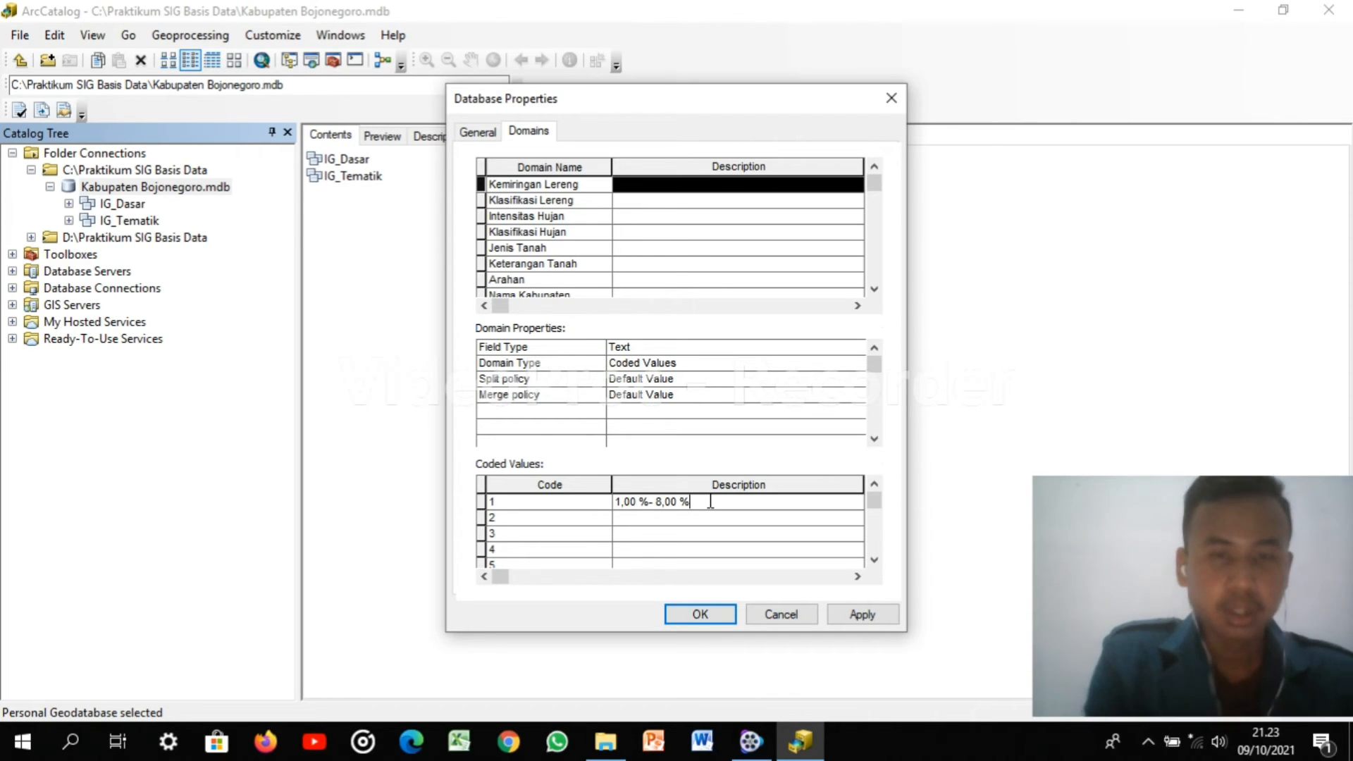
Describe code 2 of the Kemiringan Lereng domain as "8,01 %- 15,00 %"
left_click(662, 518)
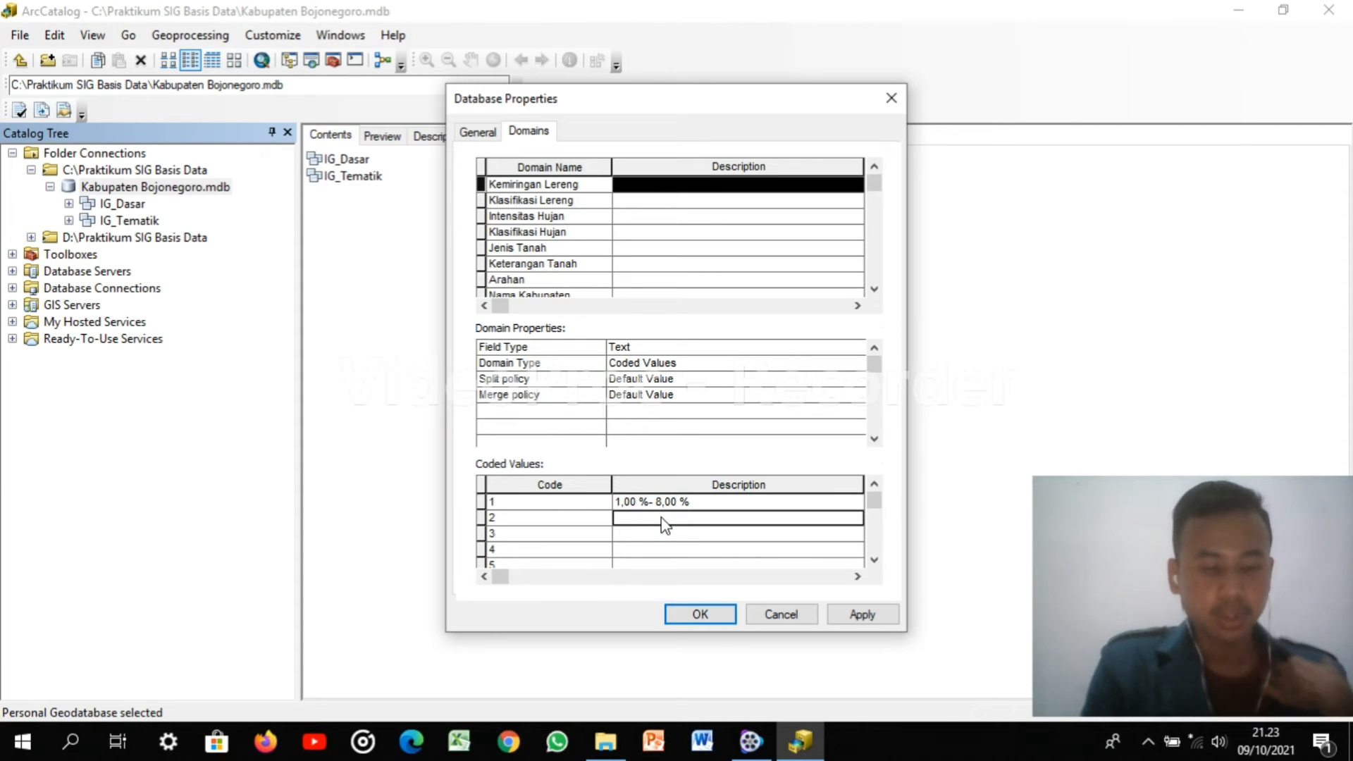
type("8")
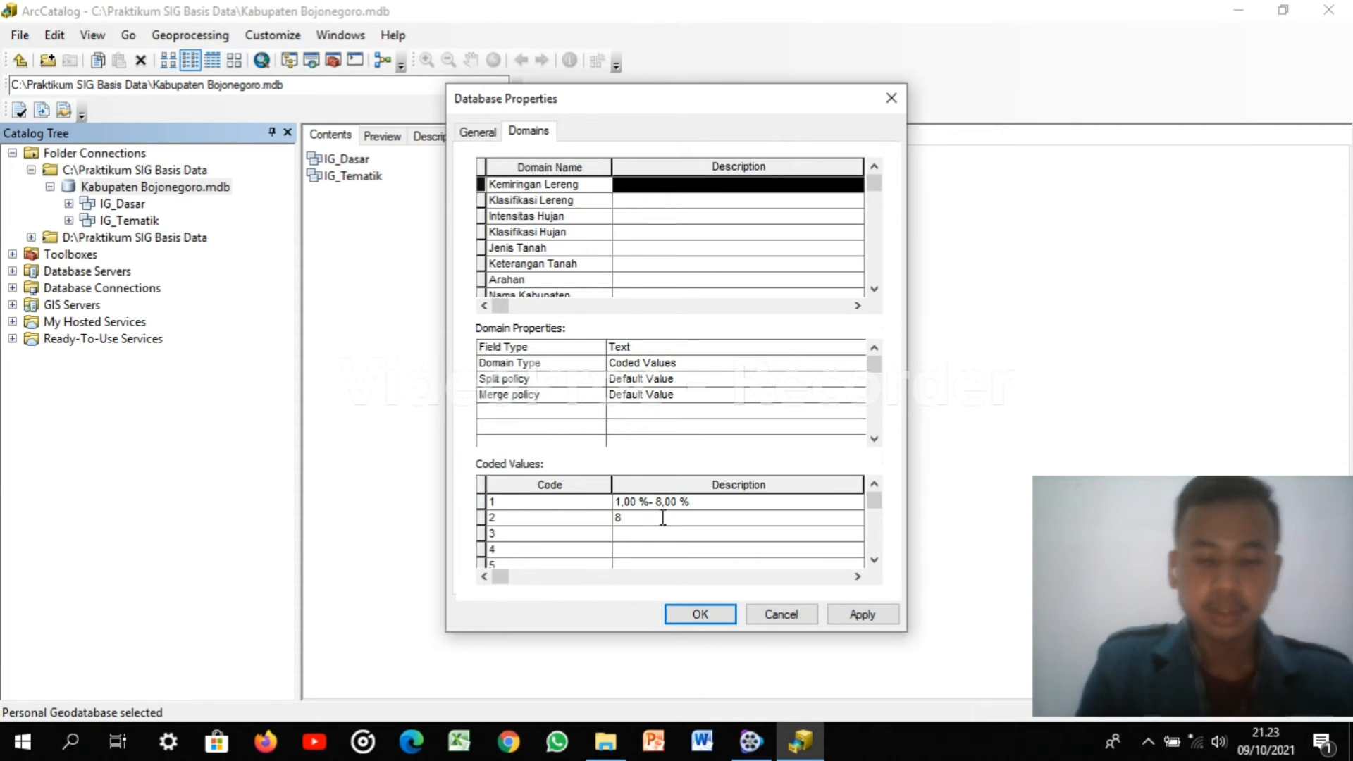
type(",01 %")
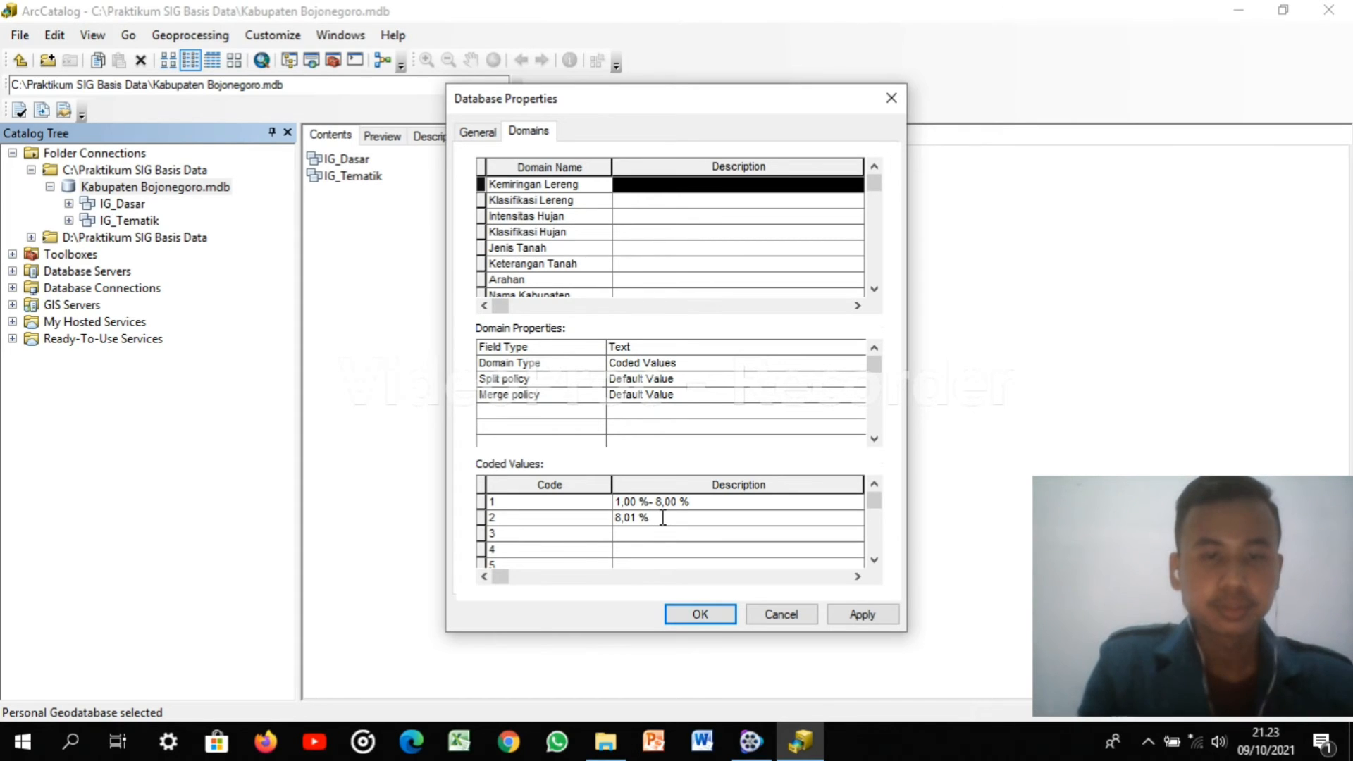
type("- ")
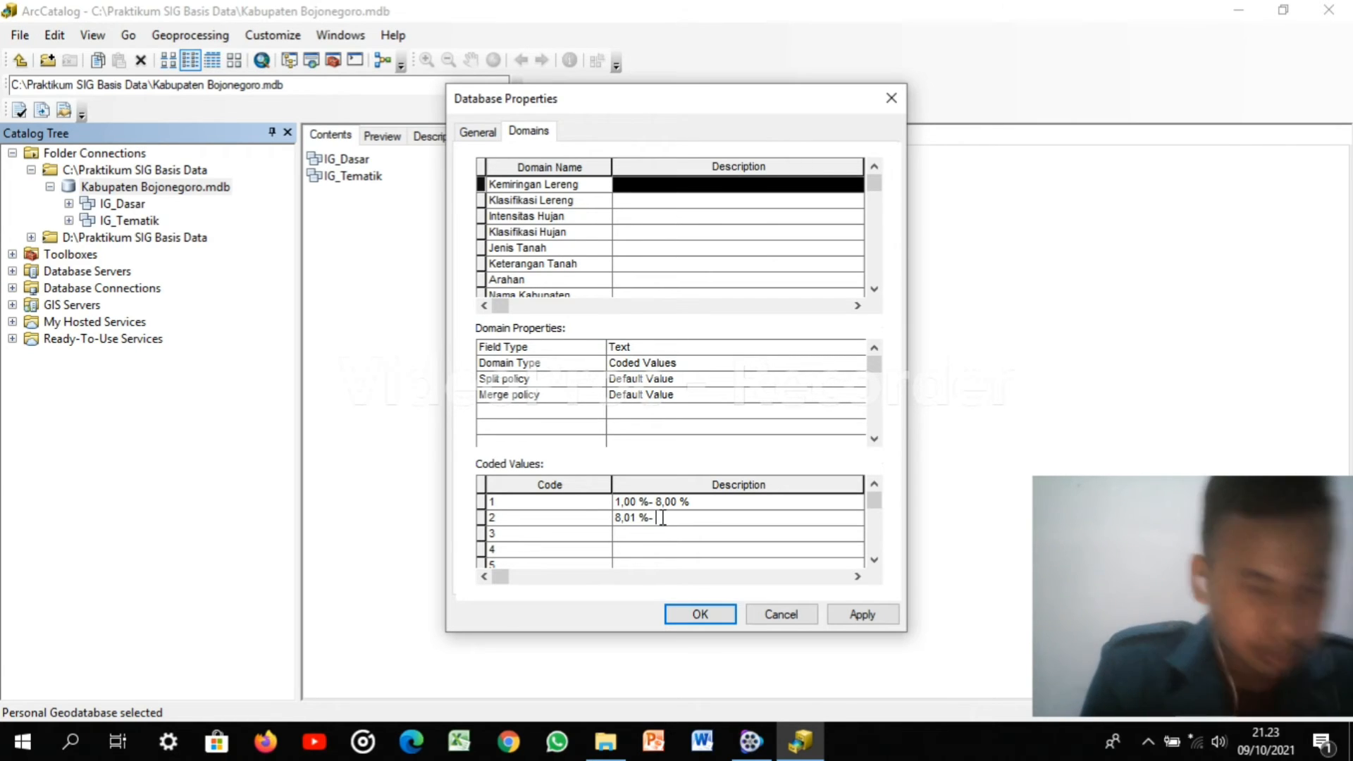
type("16,00")
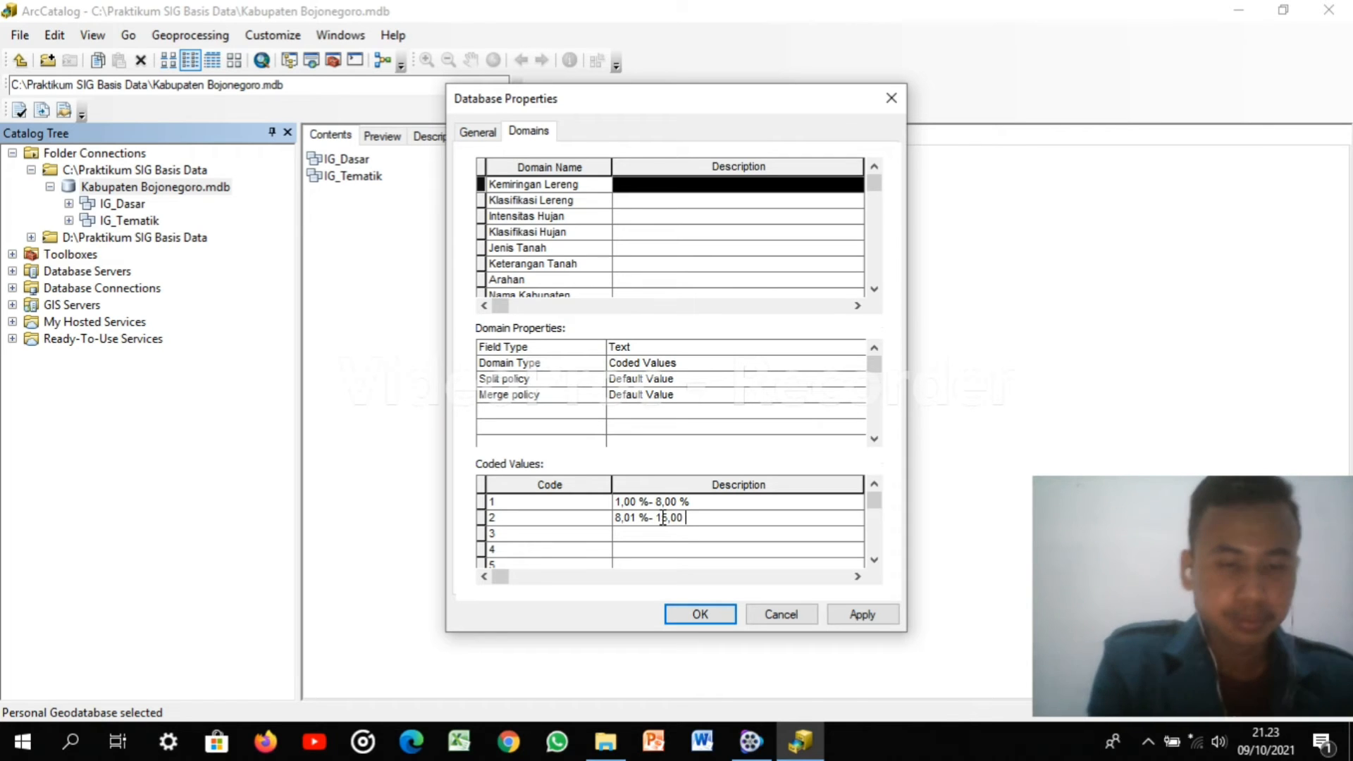
type(" %")
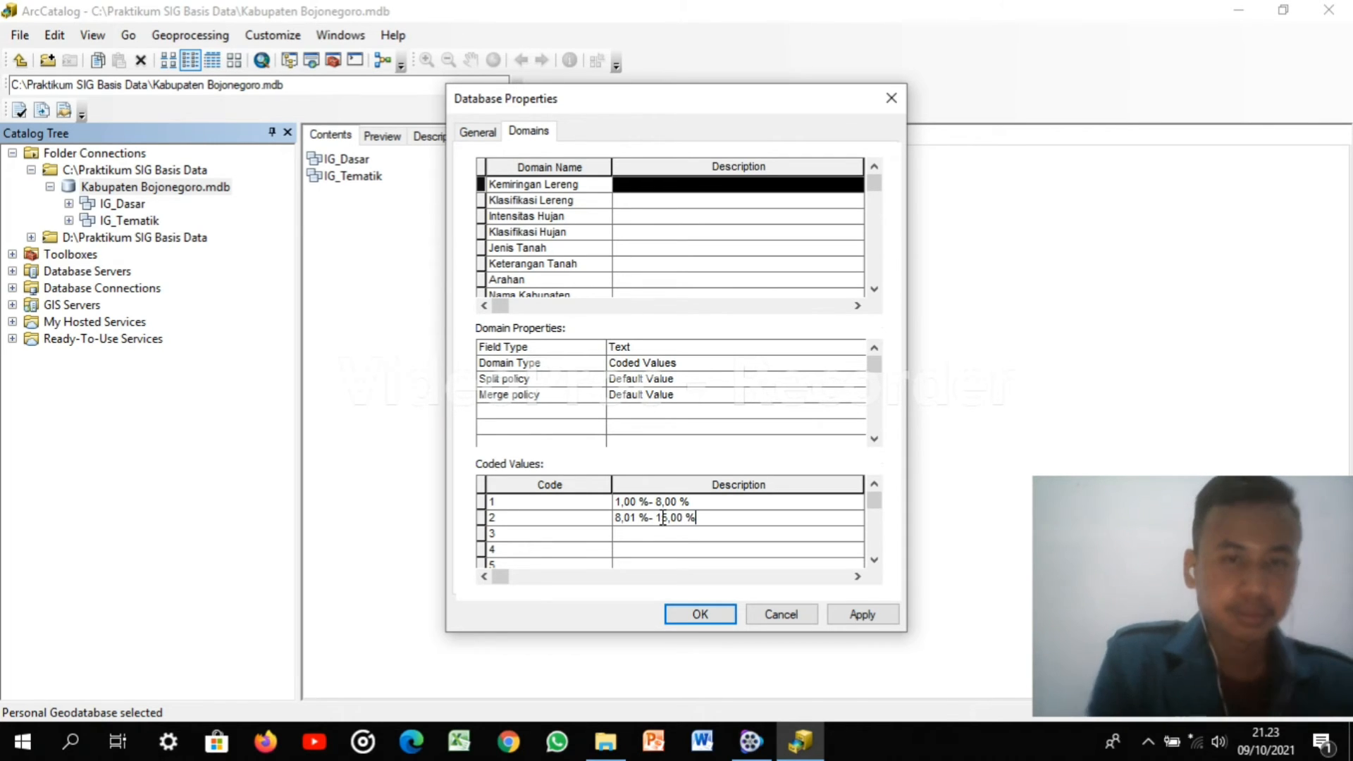
Describe code 3 of the Kemiringan Lereng domain as "15,01 %- 23,00 %"
left_click(654, 534)
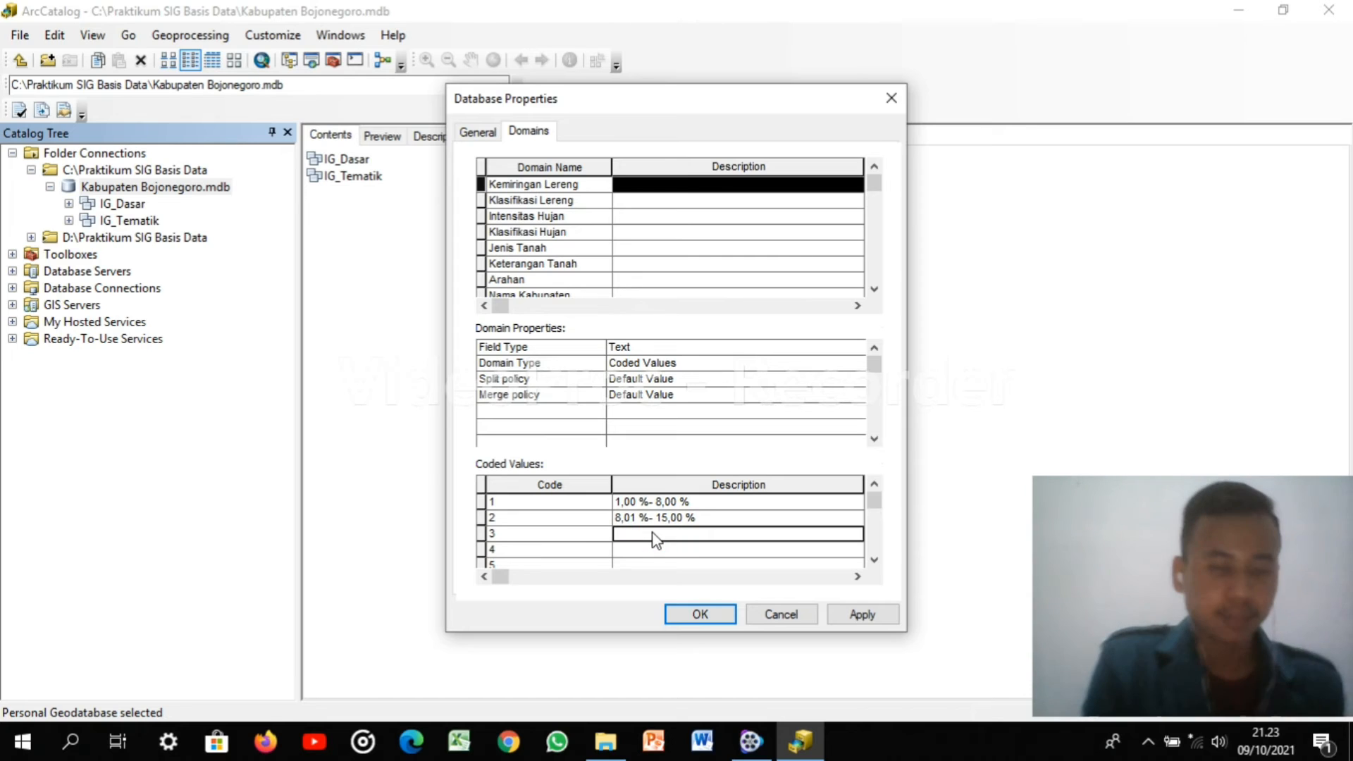
type("15,0")
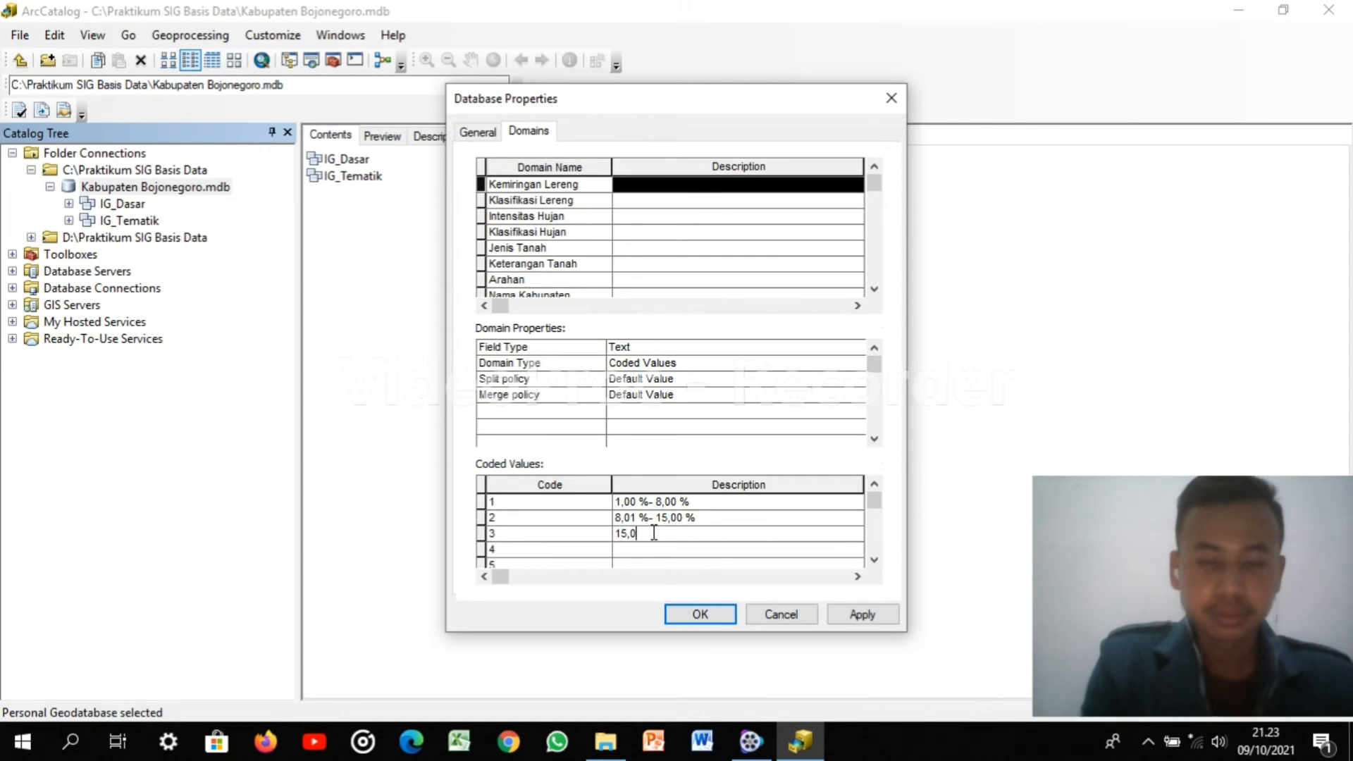
type("1 %-")
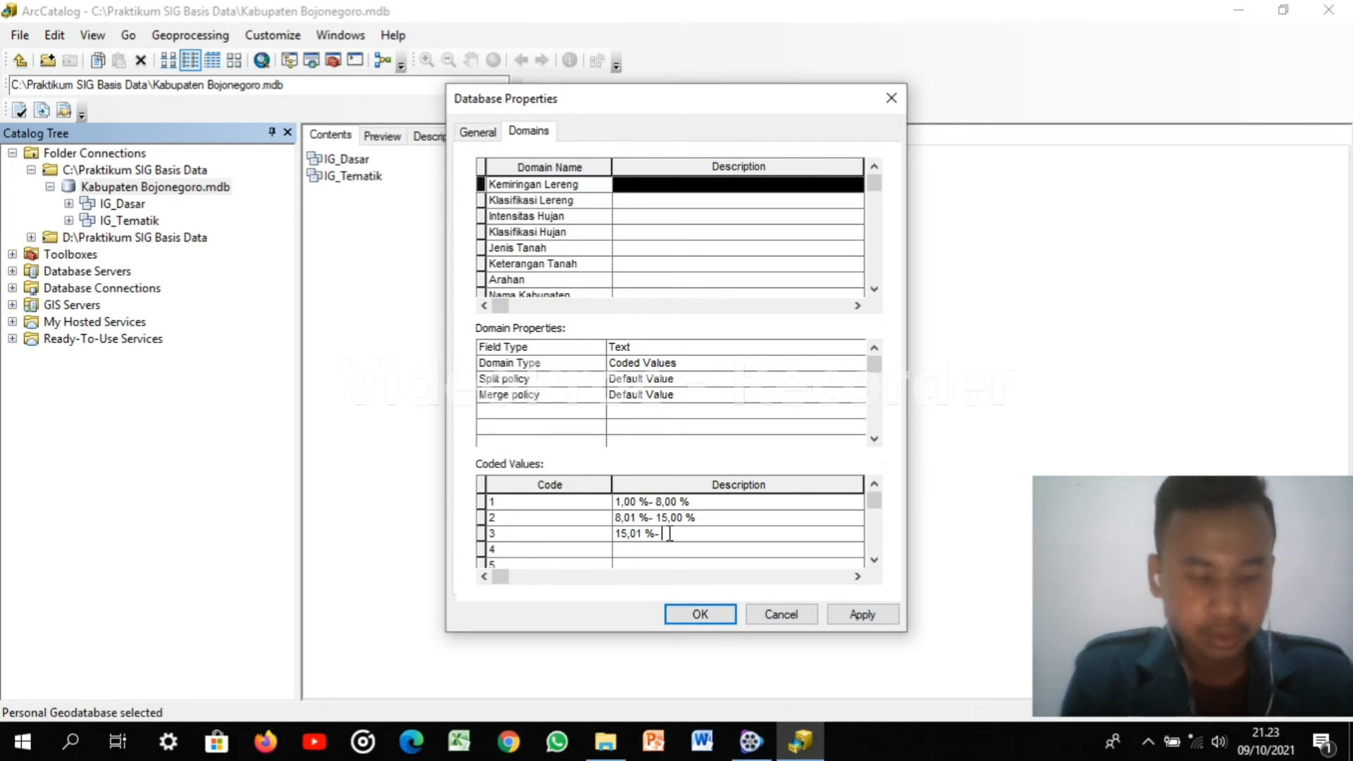
type("25")
type(",")
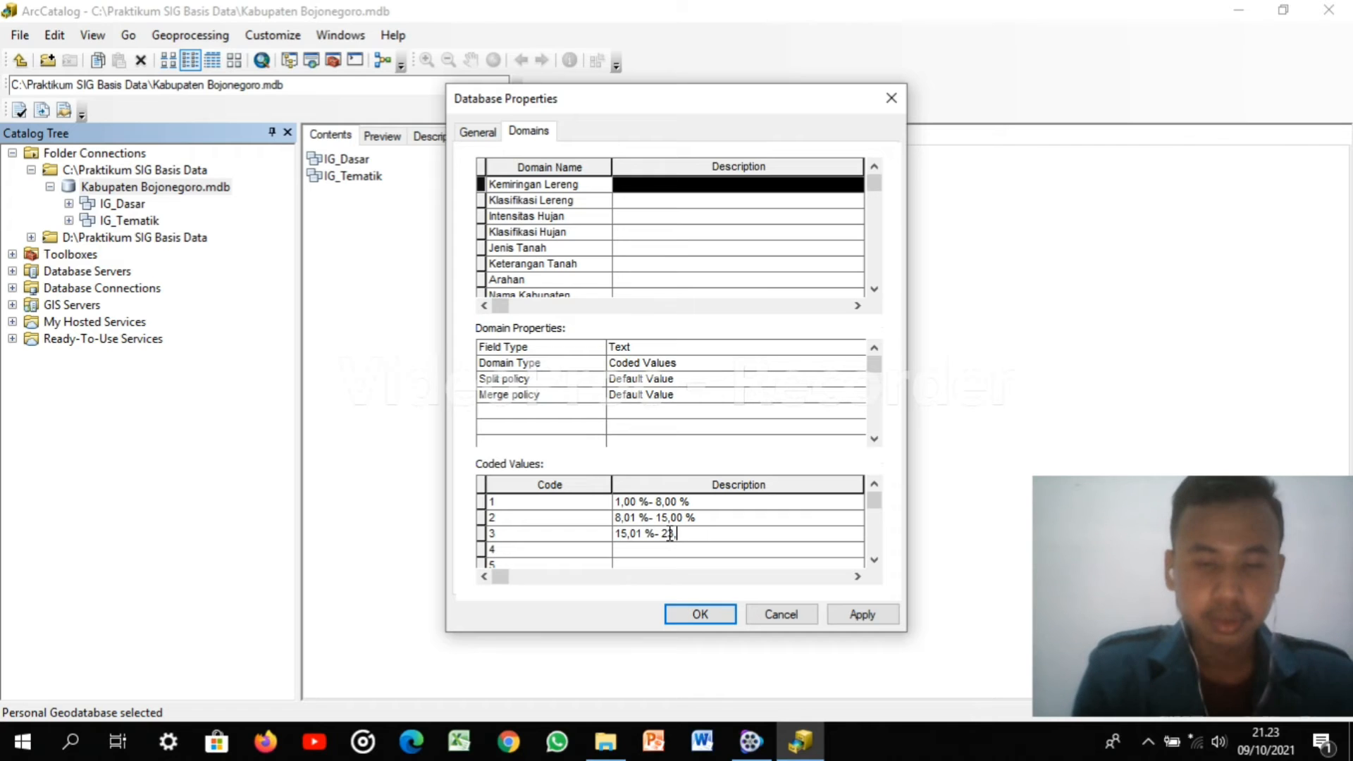
type("00")
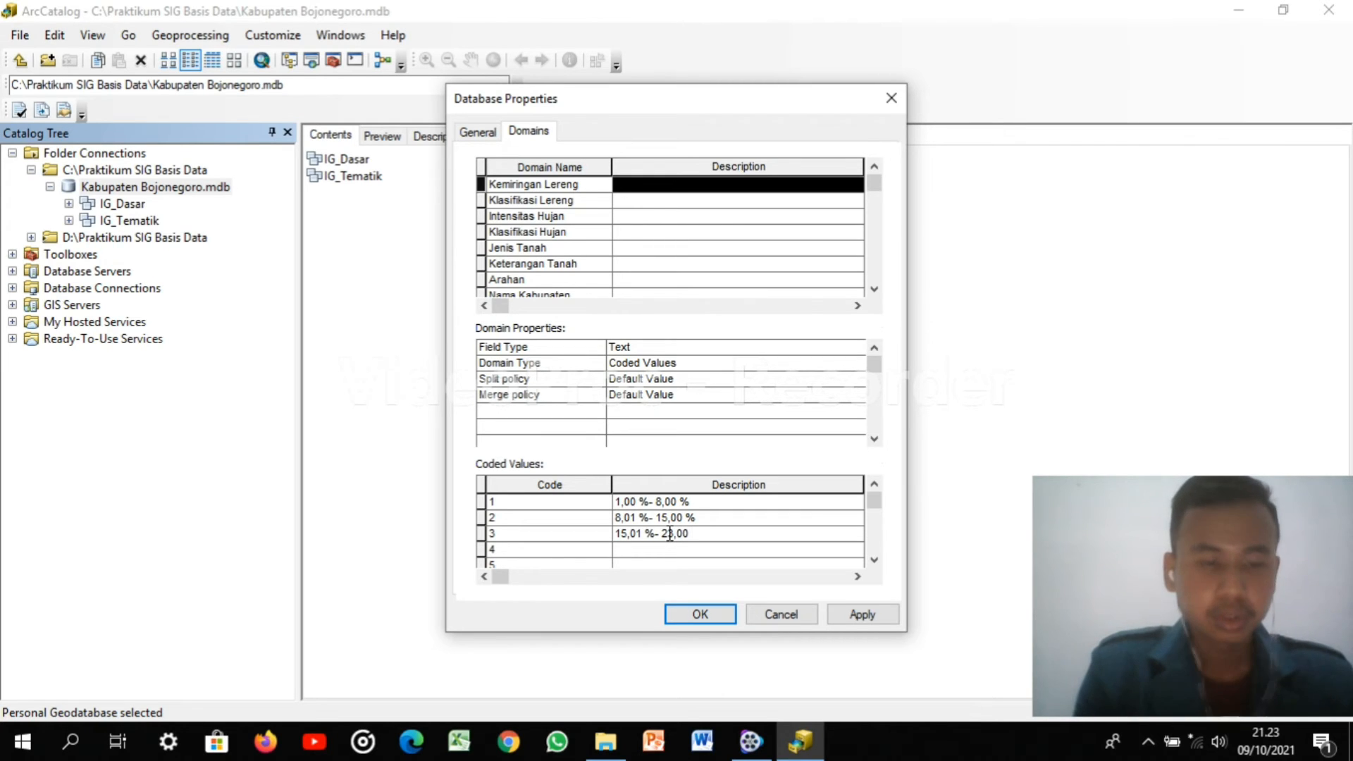
type(" %")
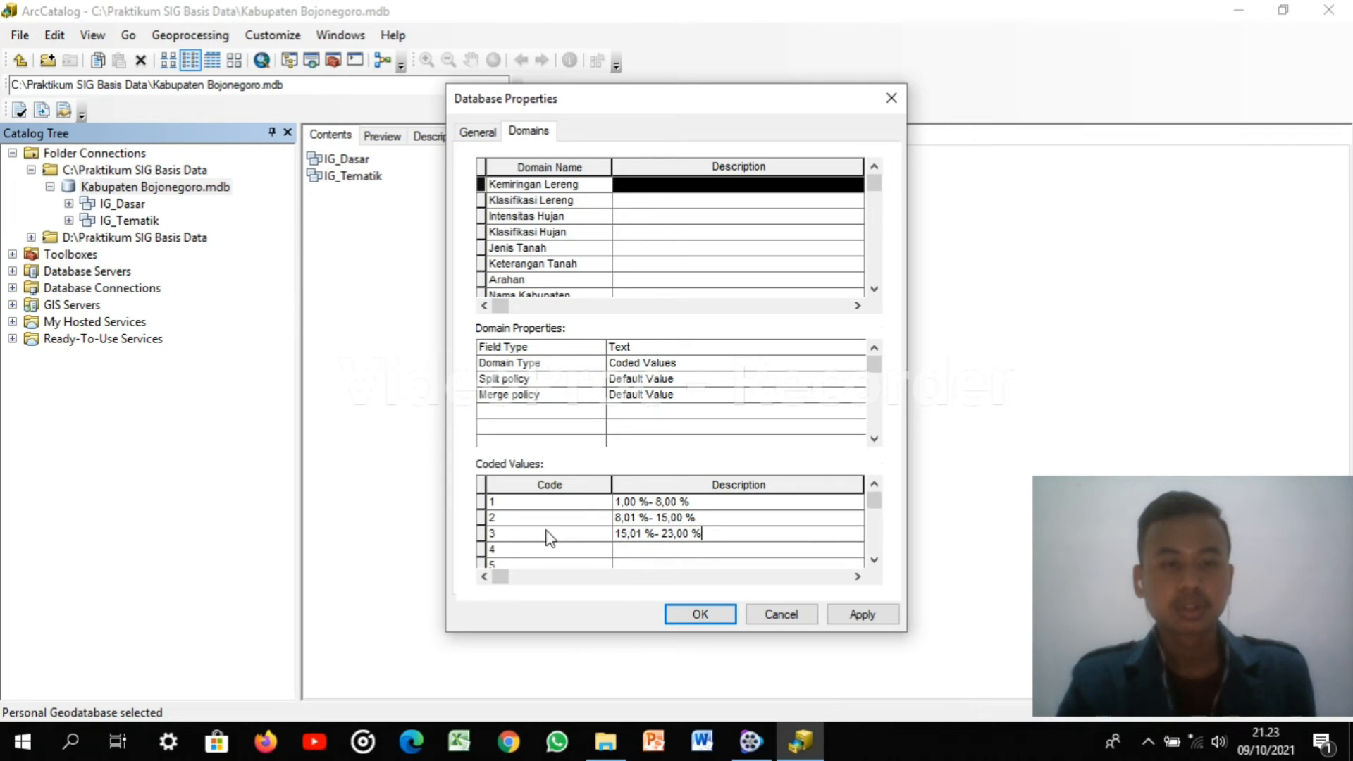
Describe code 4 of the Kemiringan Lereng domain as "25,01 %-40,00%"
left_click(628, 552)
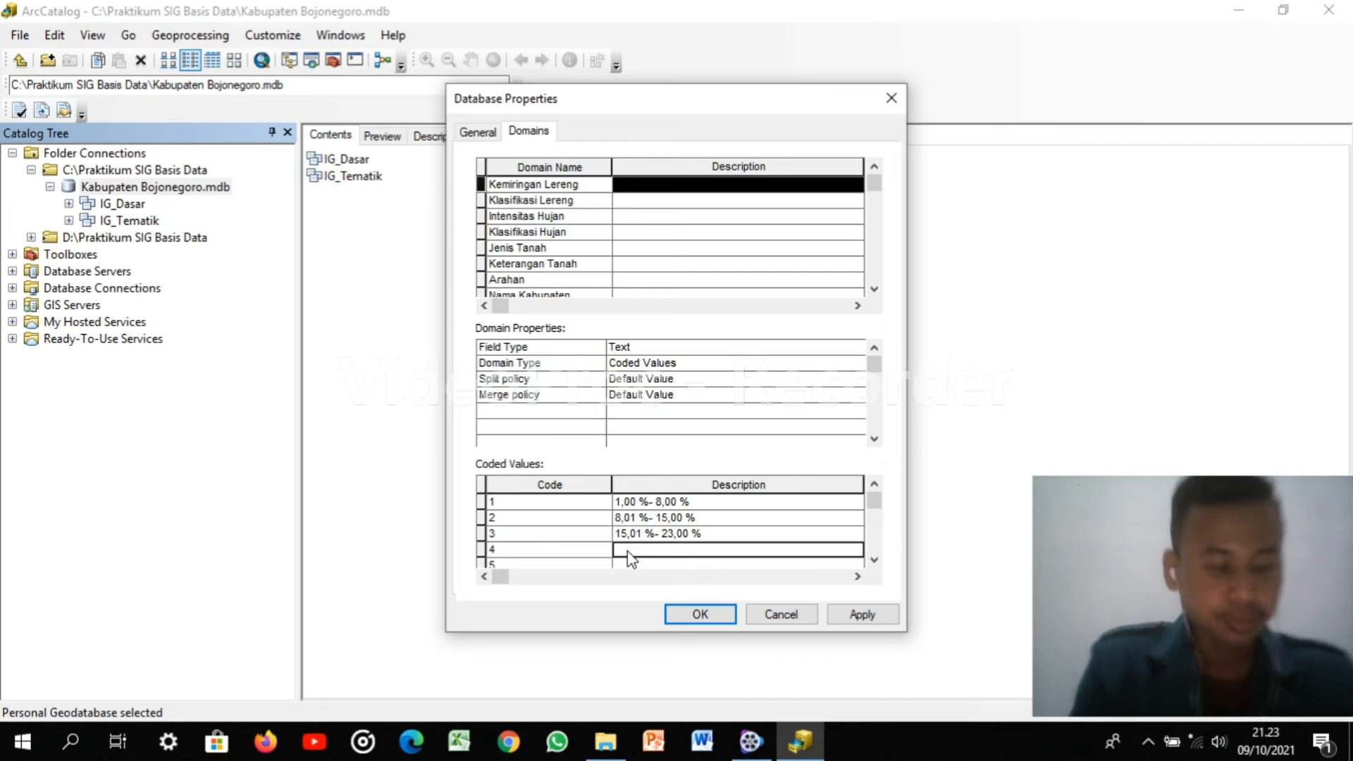
type("25")
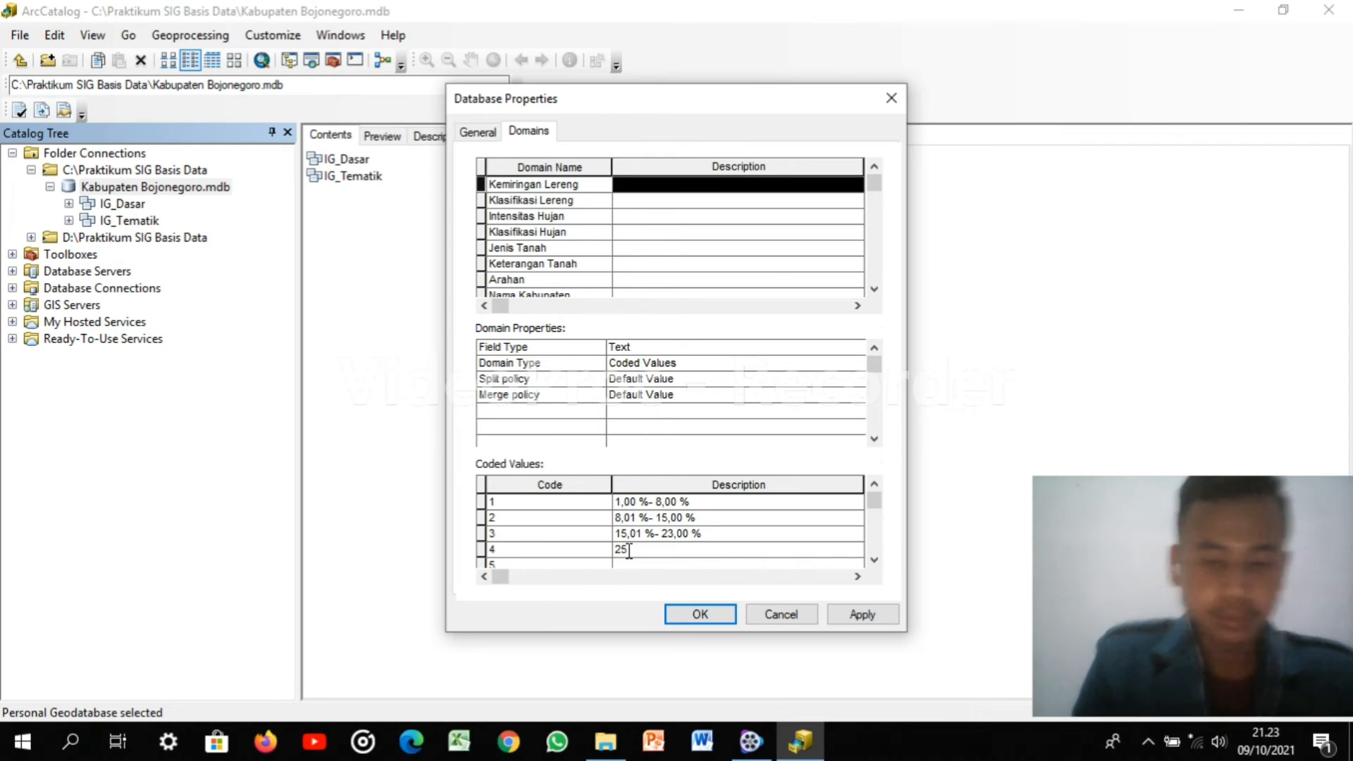
type(",01")
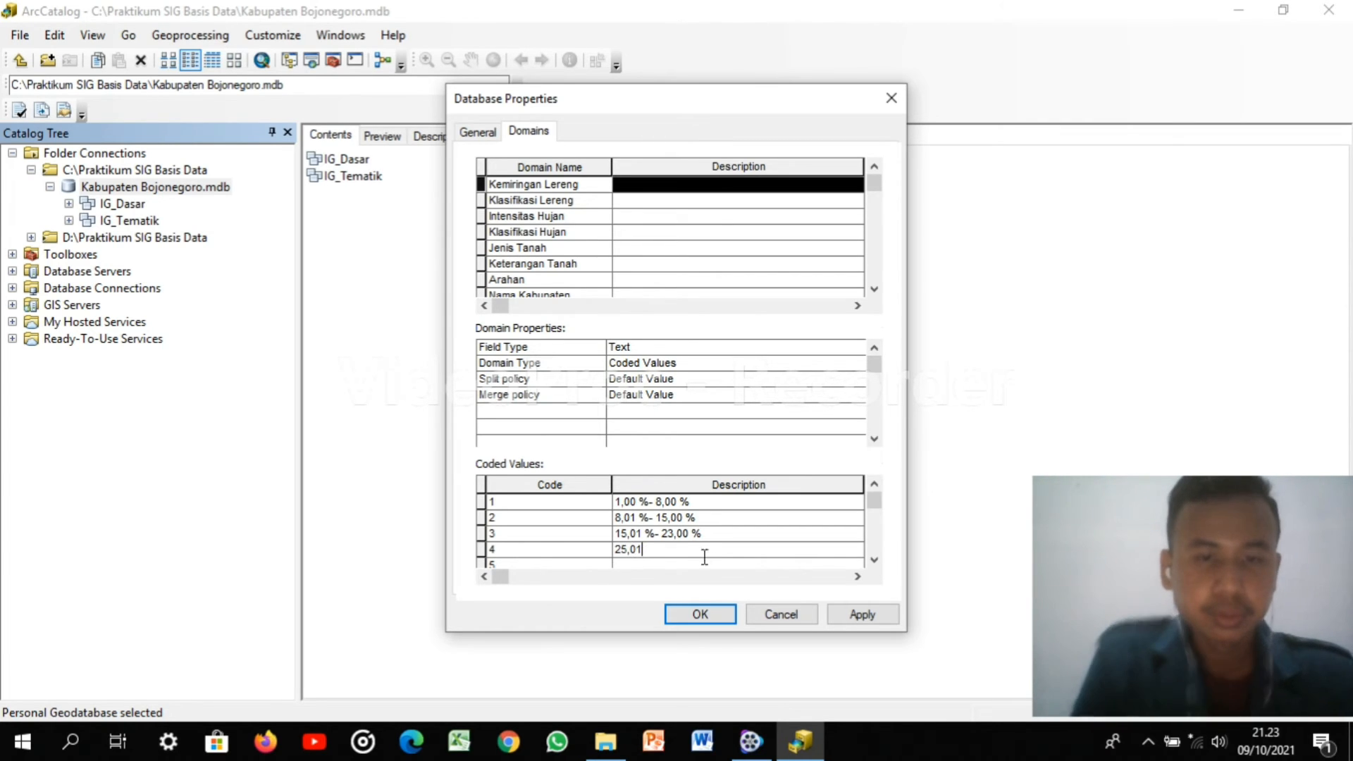
type(" %")
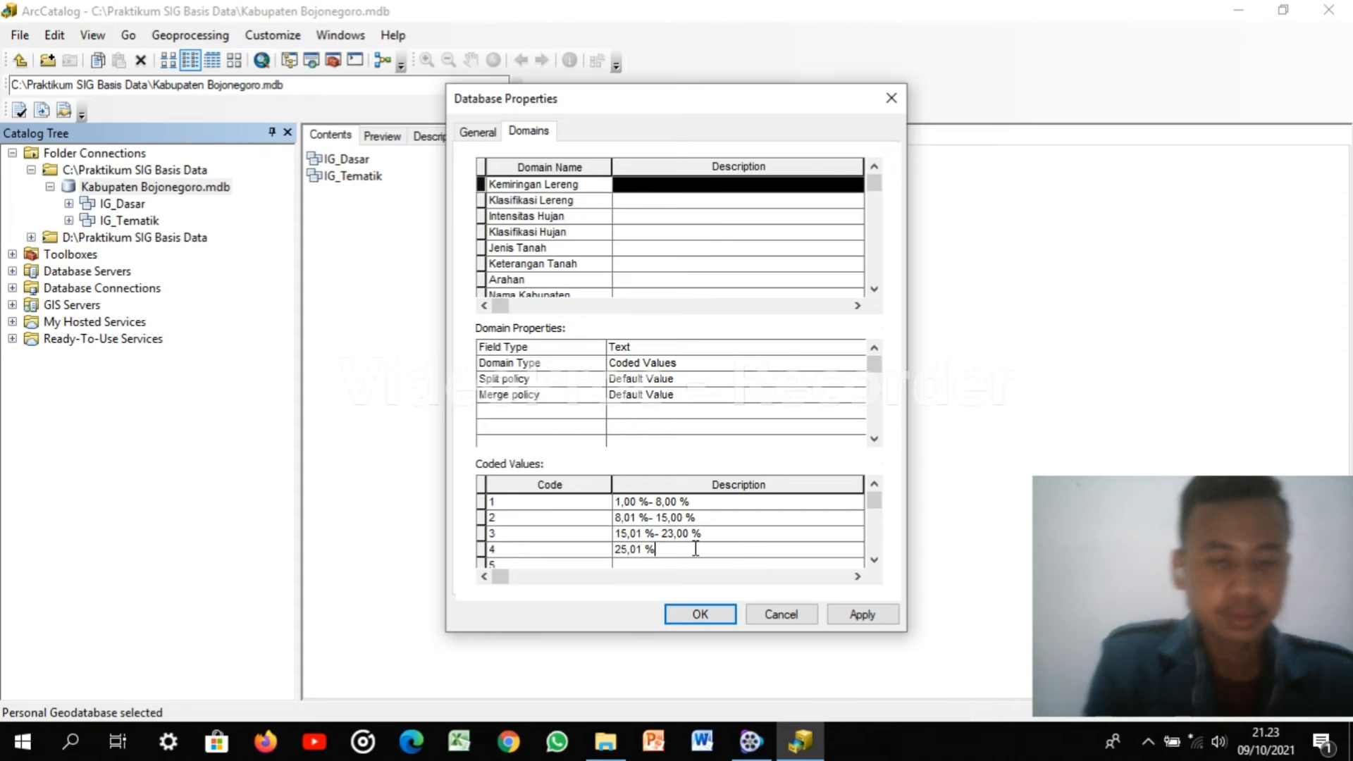
type("-")
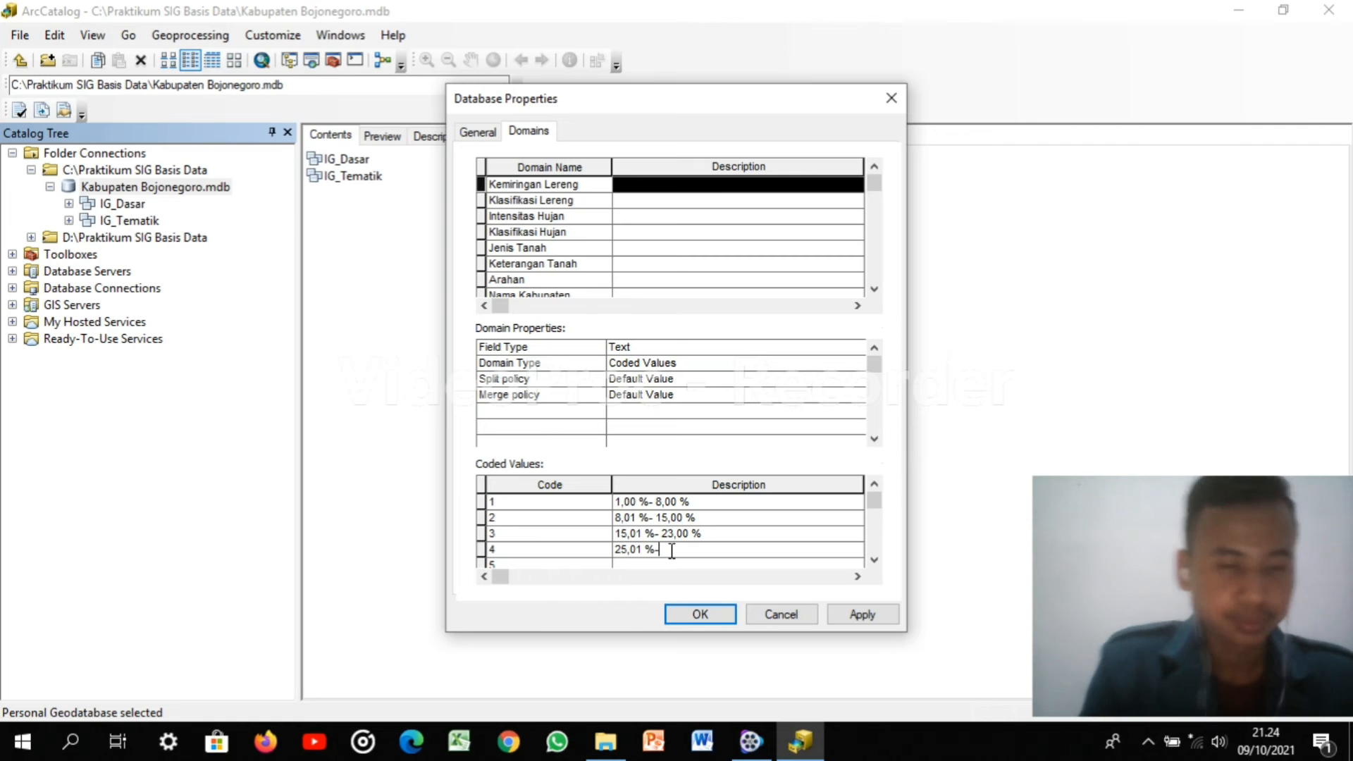
type("40")
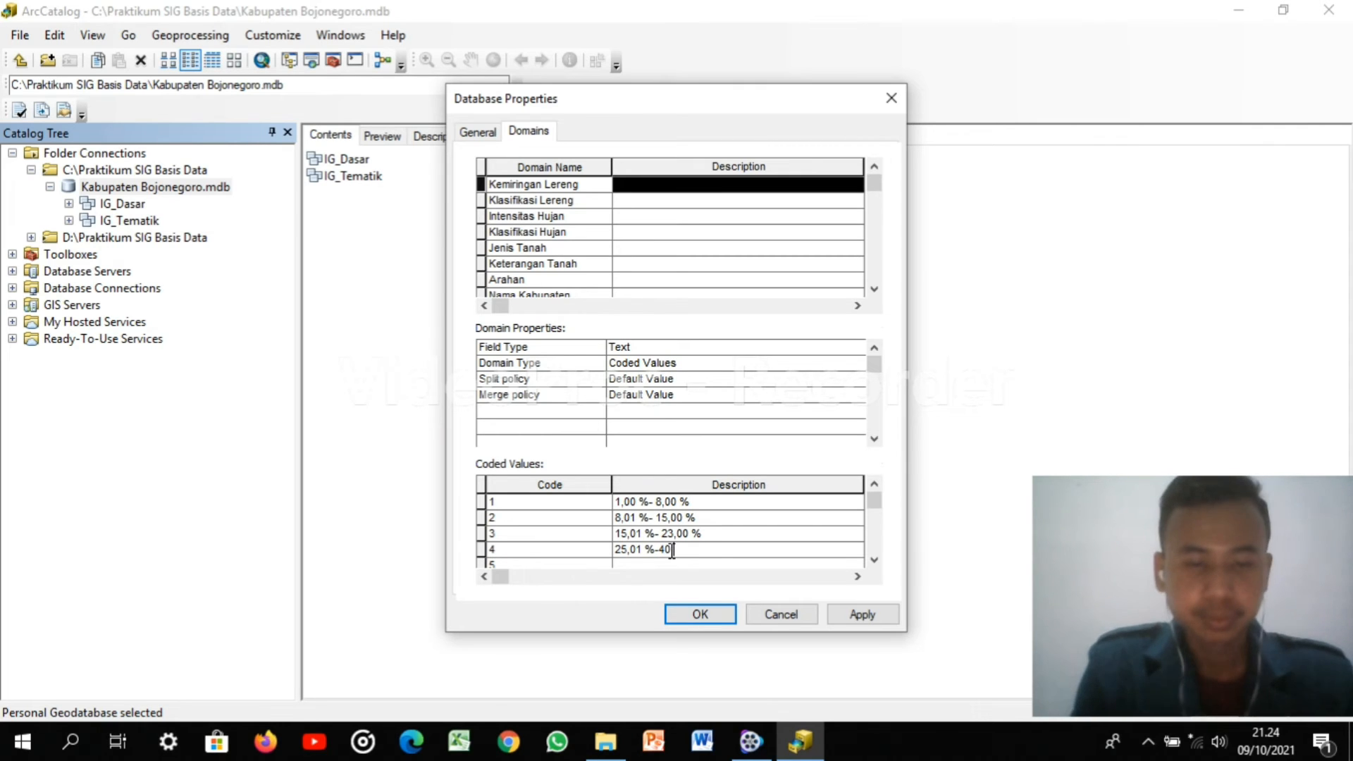
type(" %")
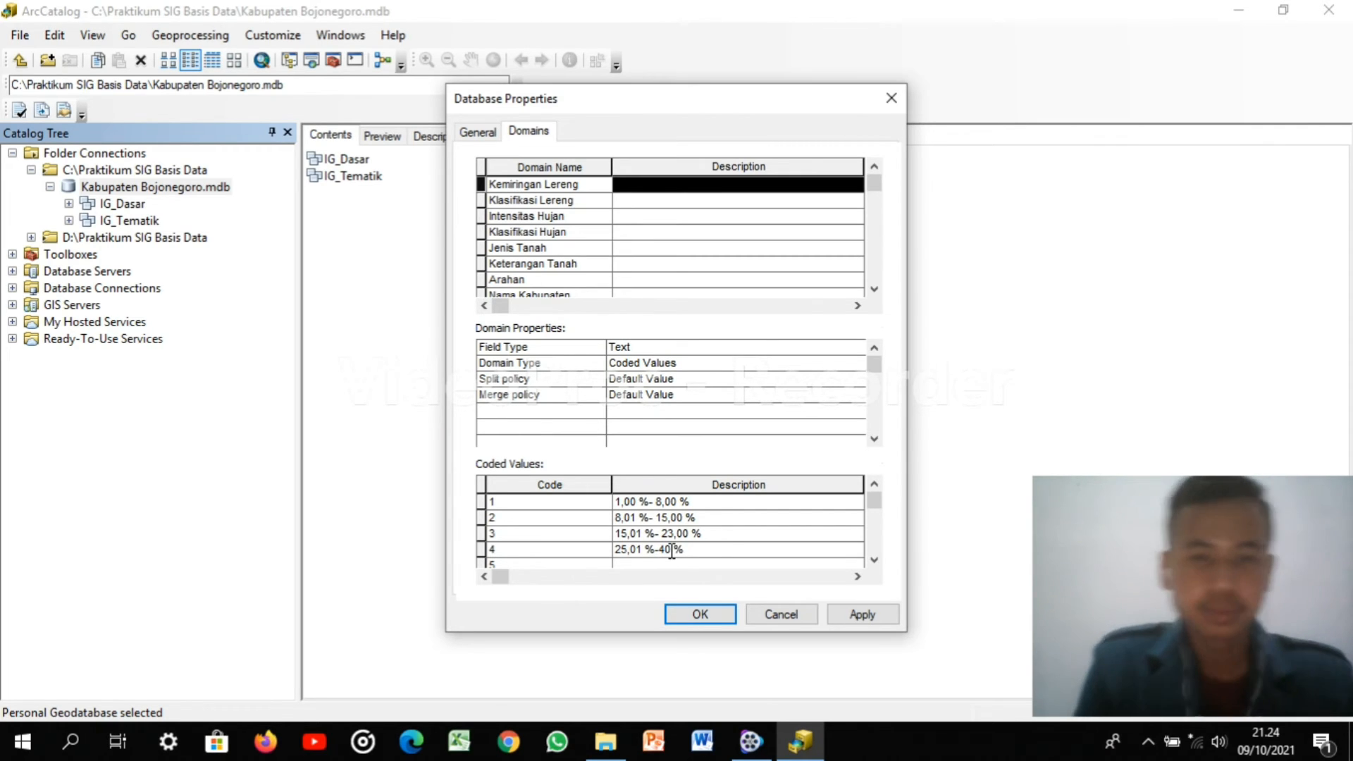
key("Down")
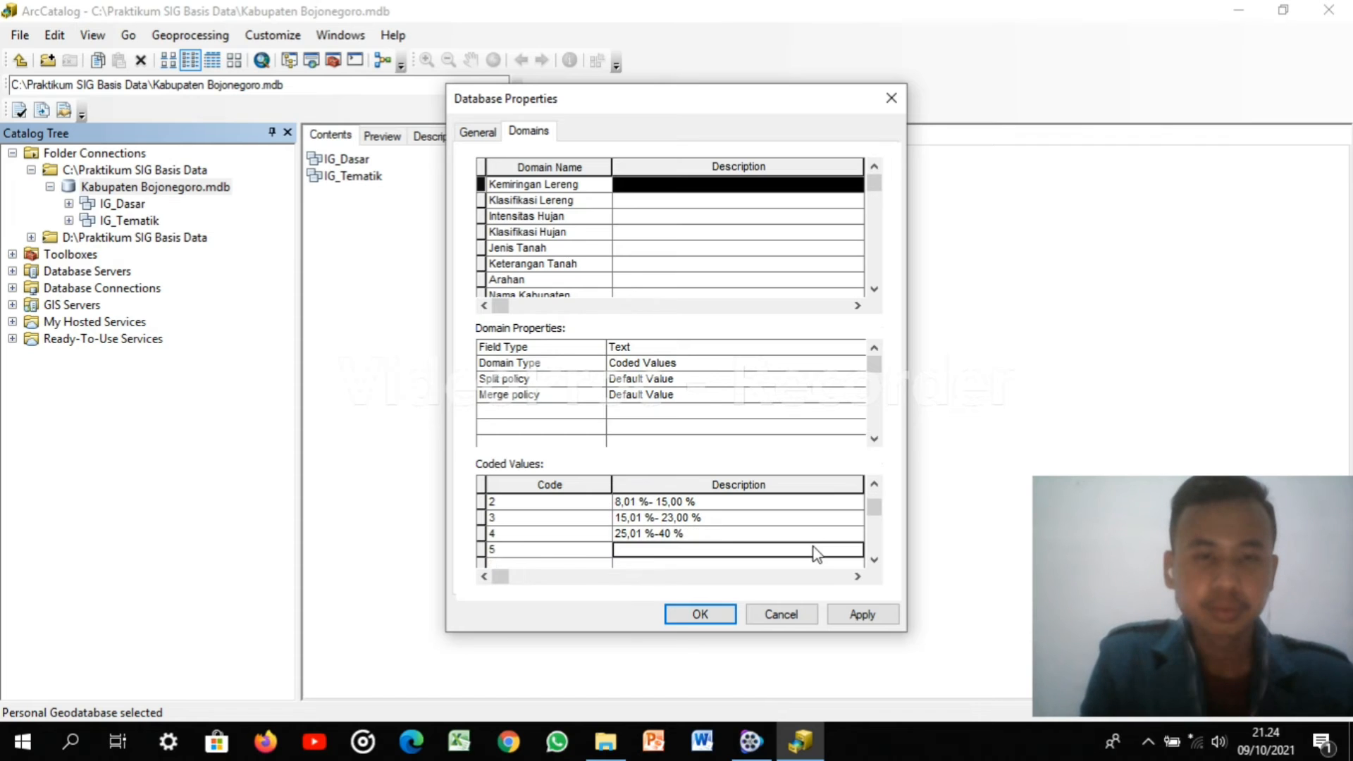
left_click(677, 533)
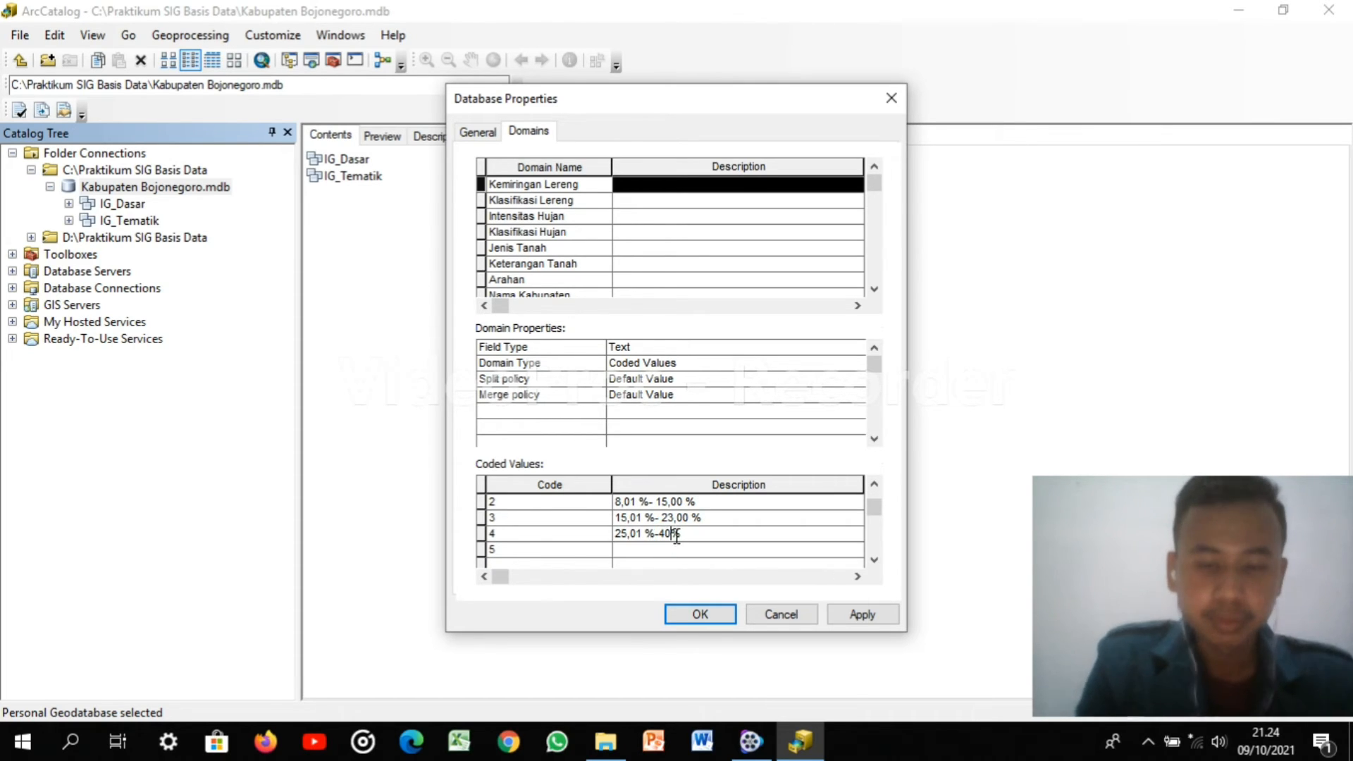
type(",00")
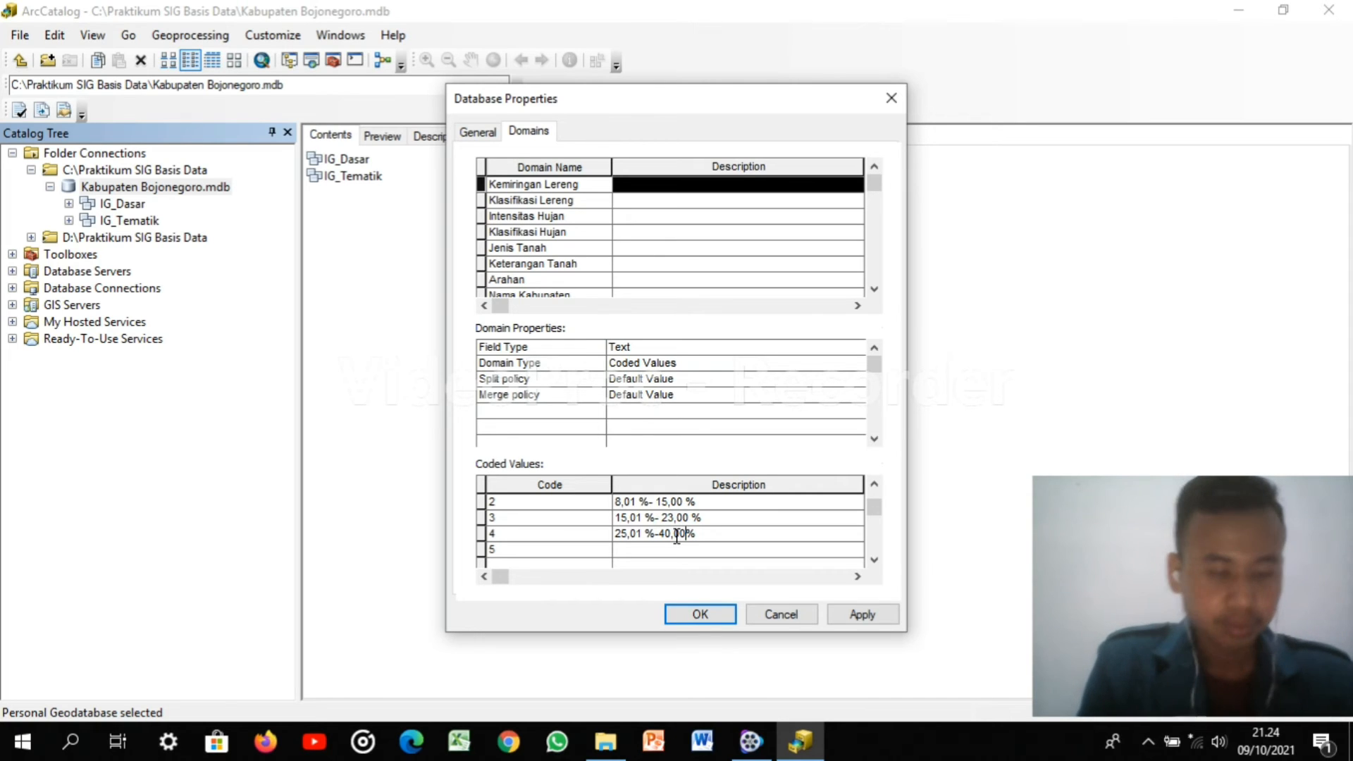
Describe code 5 of the Kemiringan Lereng domain as "40,01 % atau lebih"
left_click(629, 550)
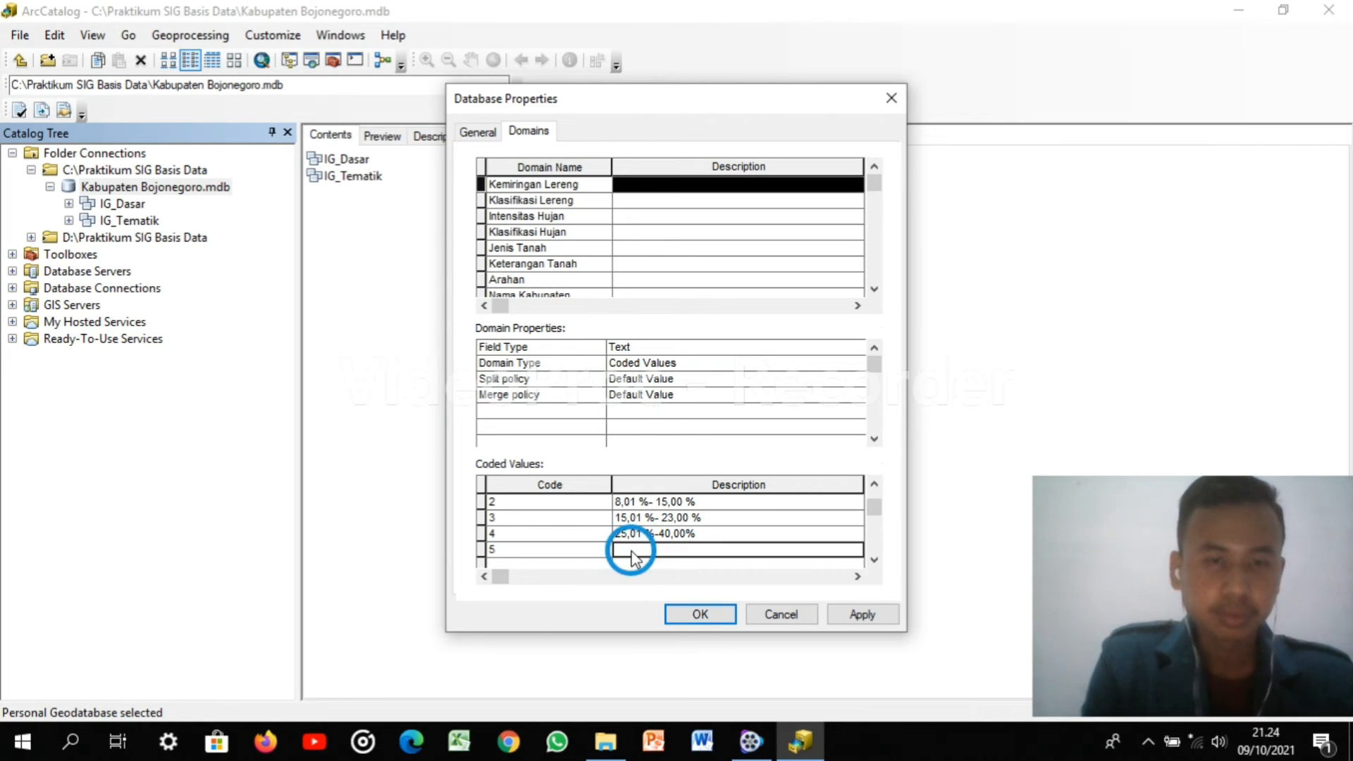
type("40,")
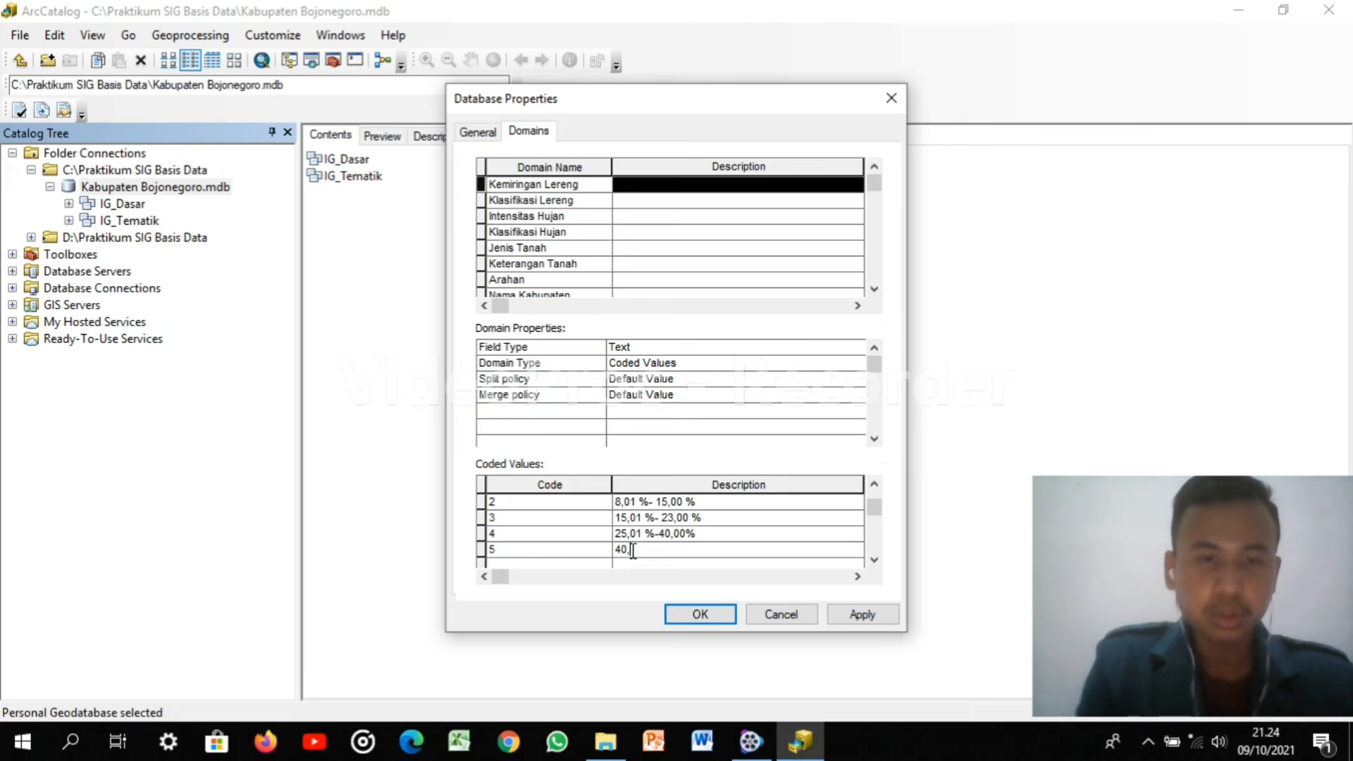
type("01")
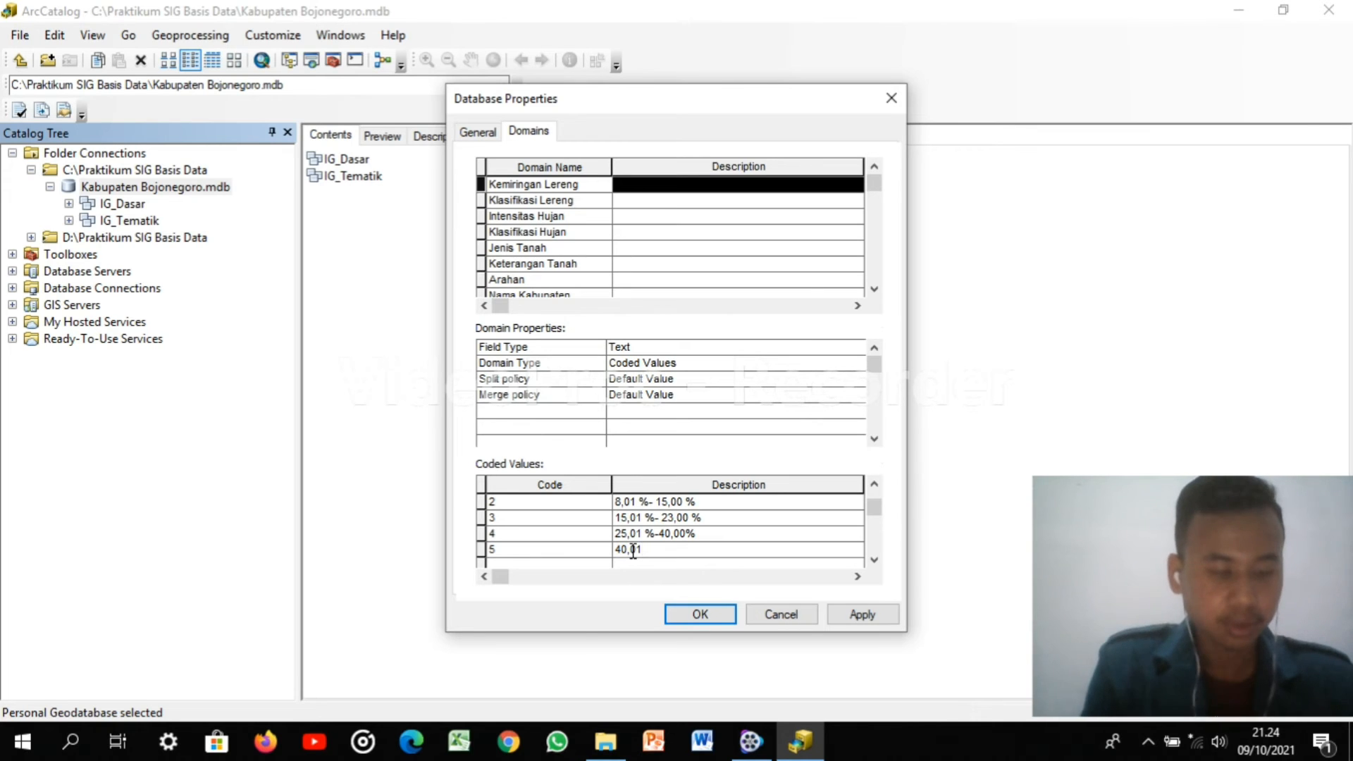
type(" % ")
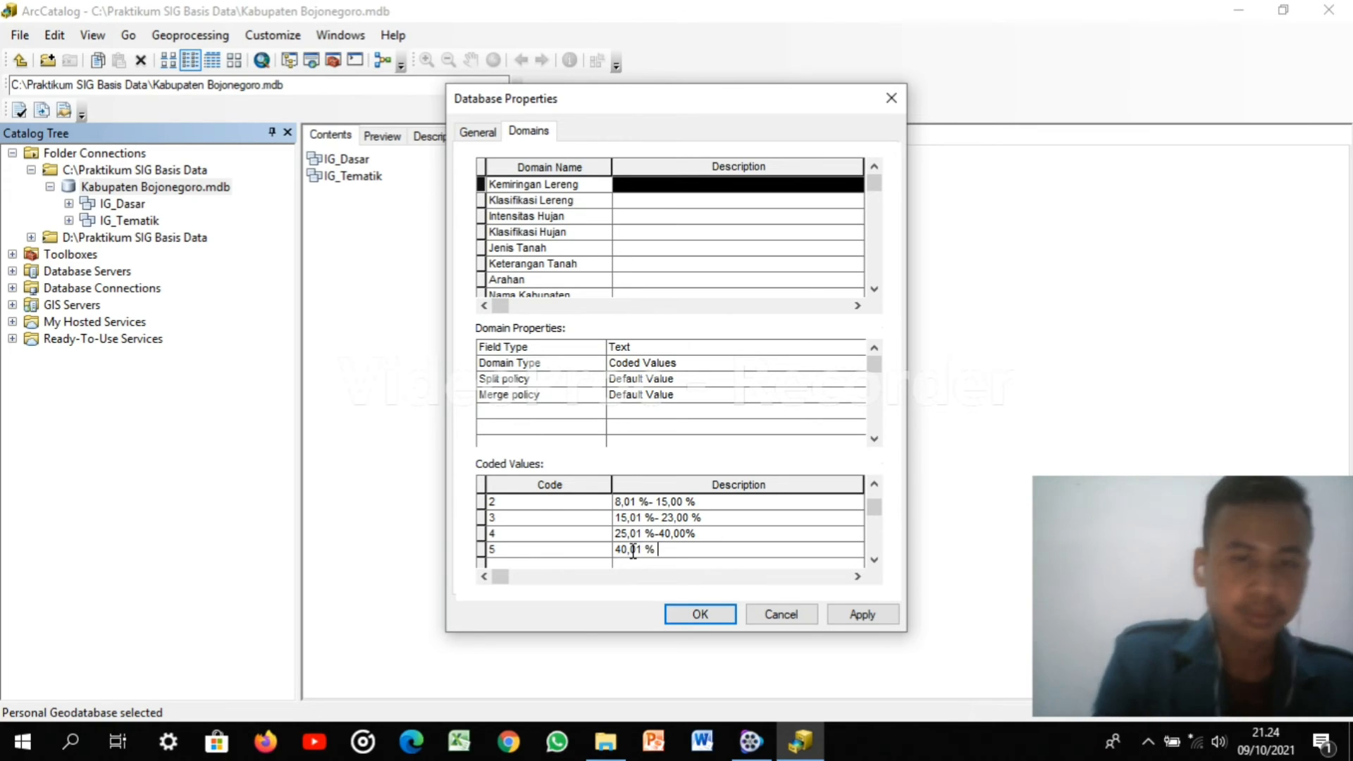
type("atau ")
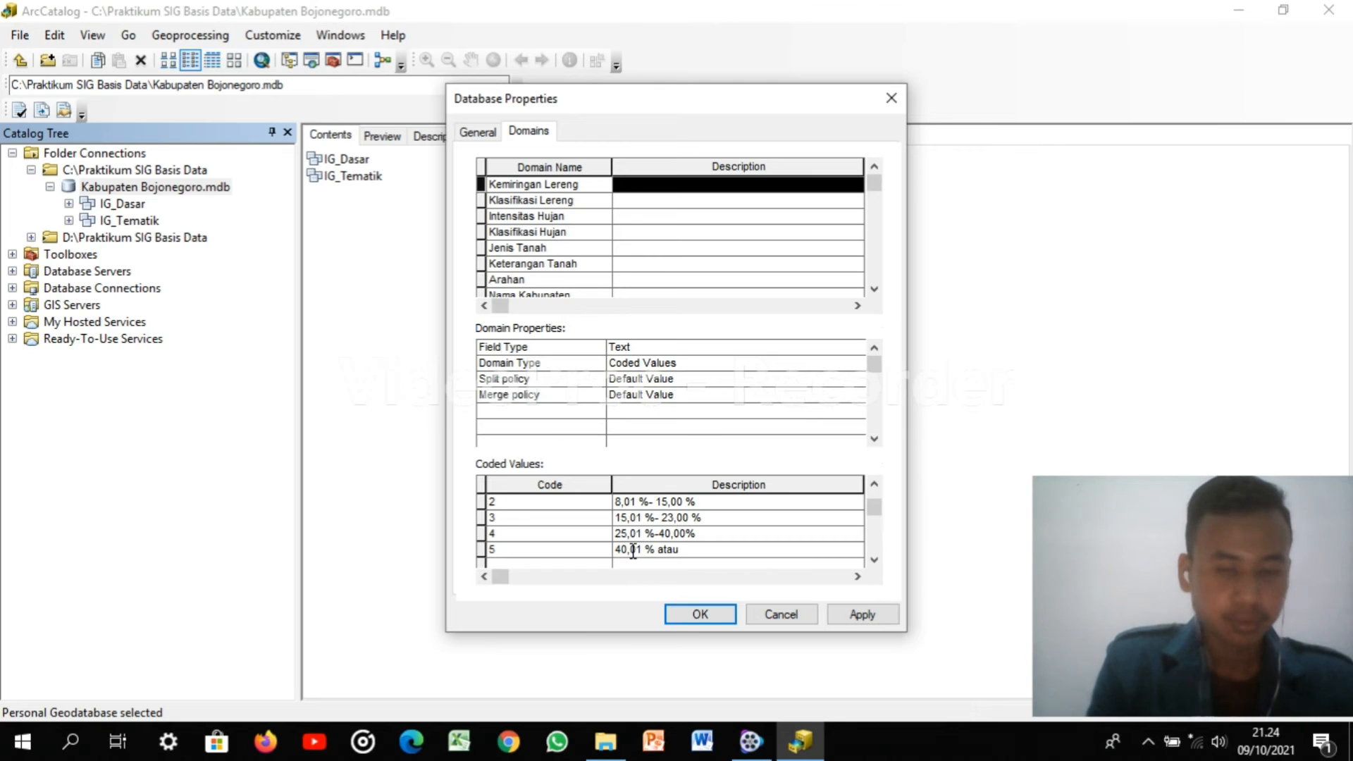
type("lebih")
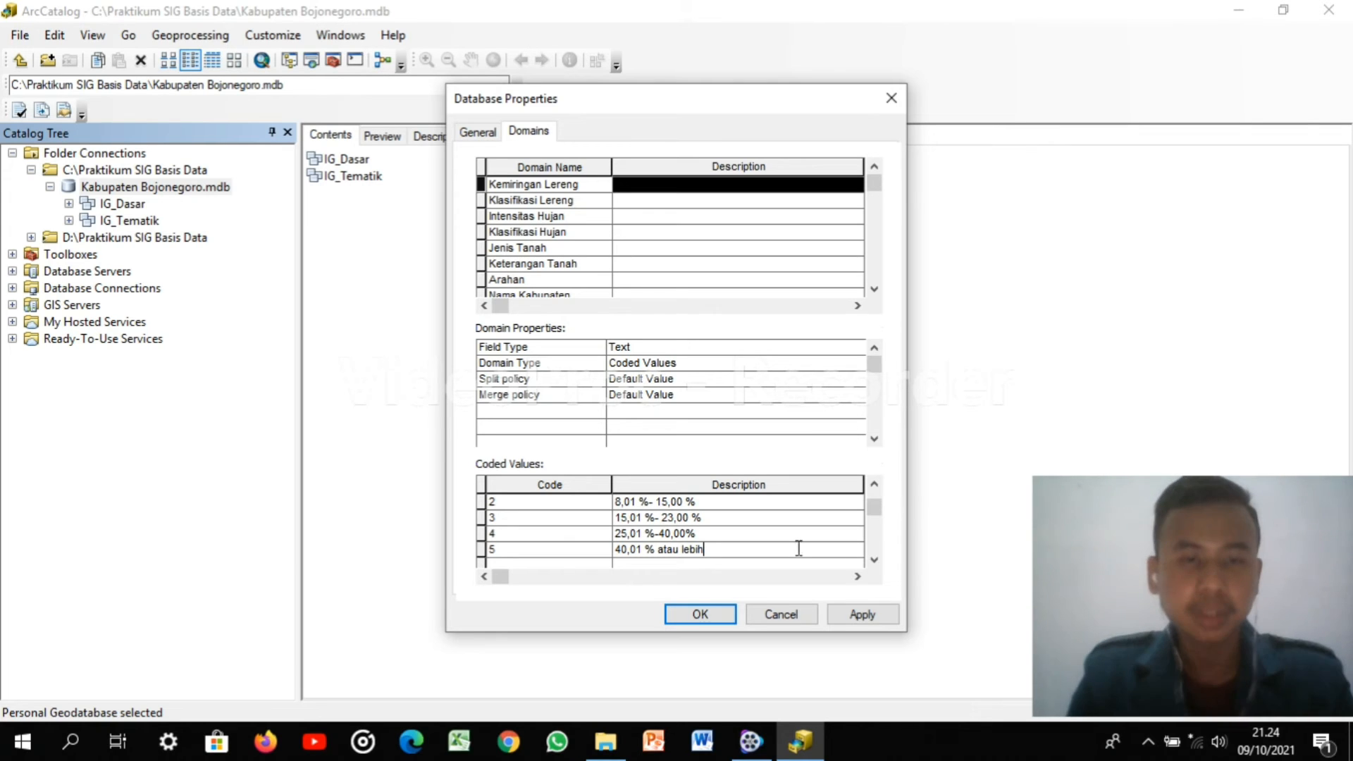
scroll(807, 525, "up", 1)
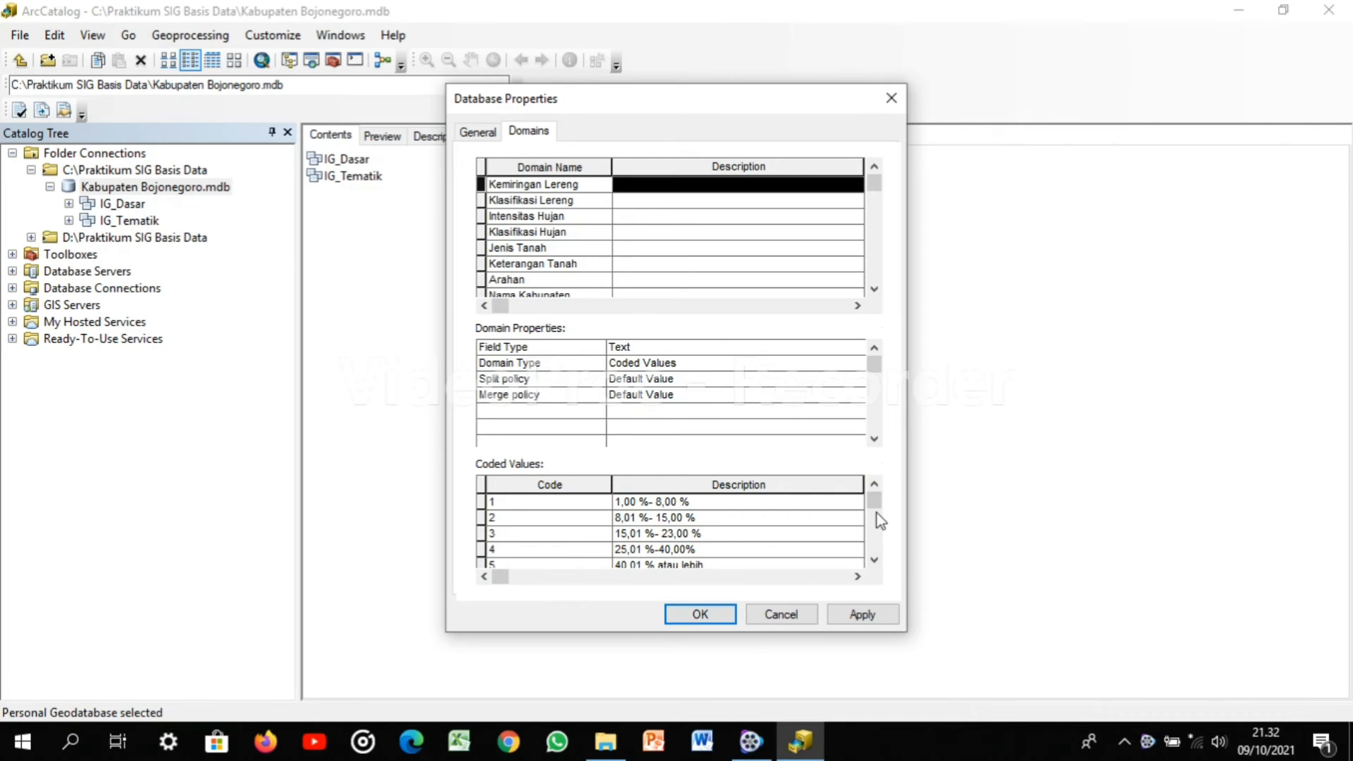
Add the codes 1, 2, 3, 4 and 5 to the coded values of the Klasifikasi Lereng domain
left_click(568, 202)
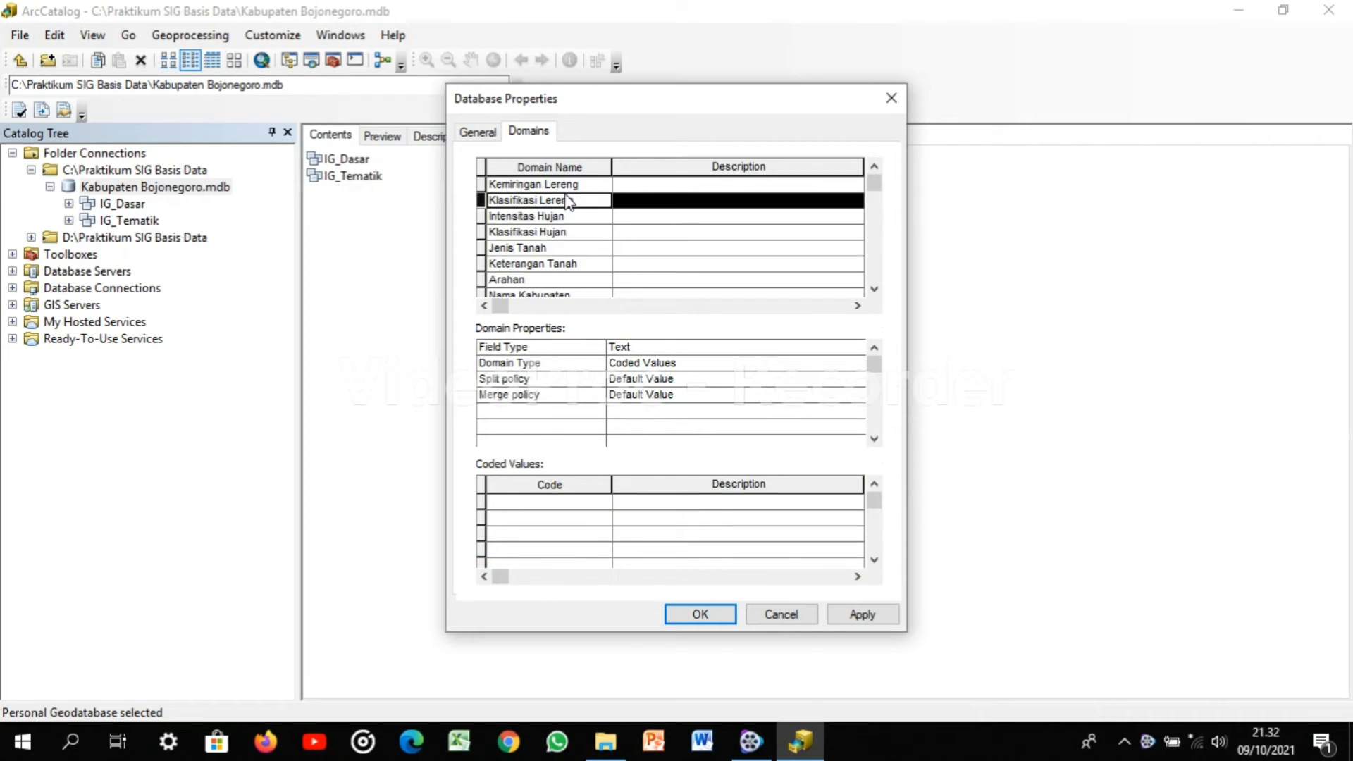
left_click(540, 504)
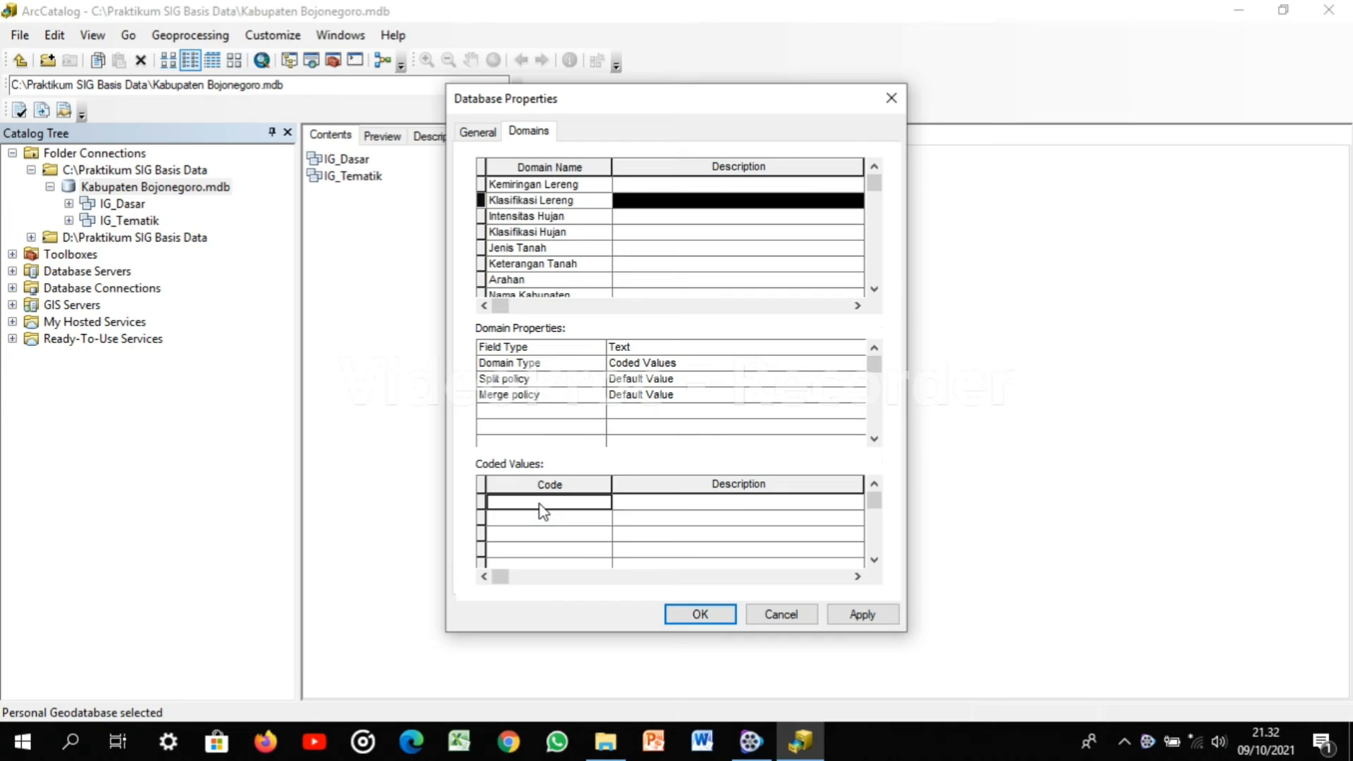
type("1")
key("Return")
type("2")
key("Return")
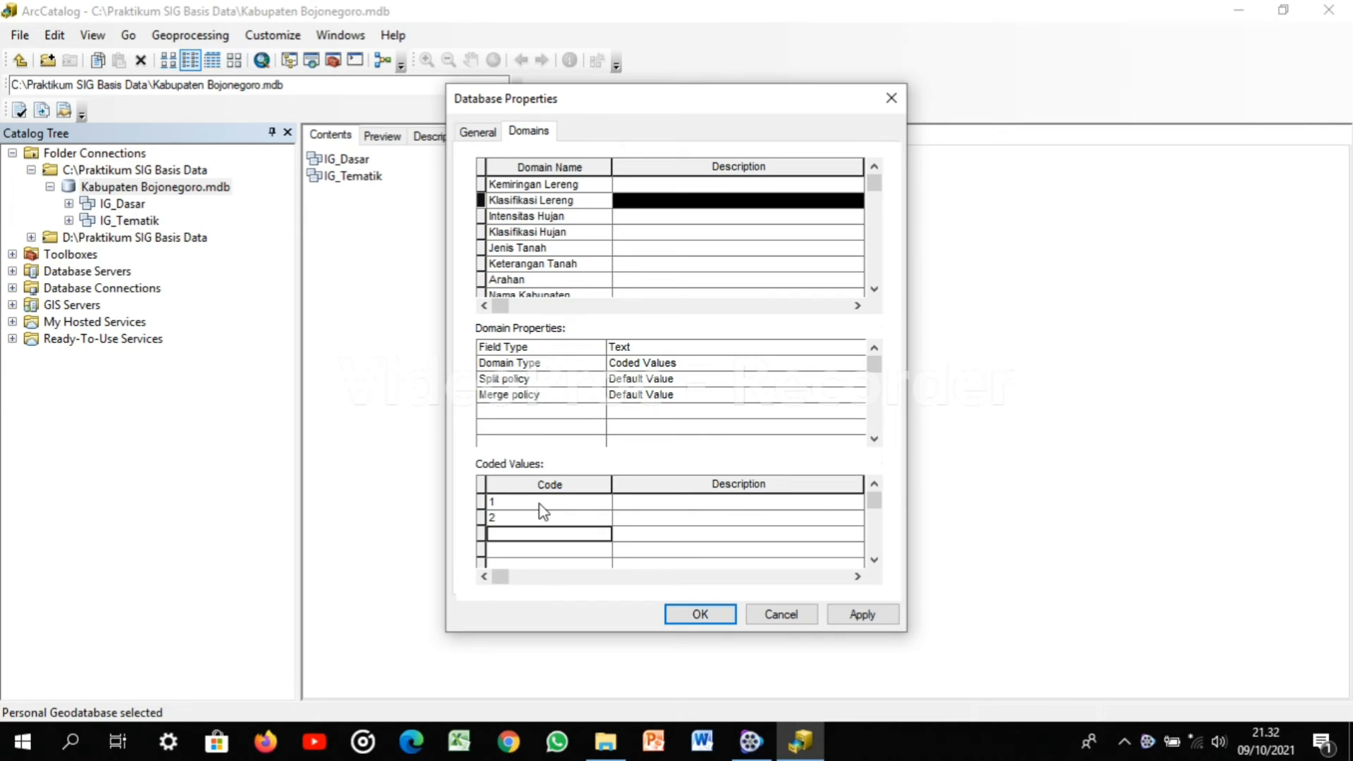
type("3")
key("Return")
type("4")
key("Return")
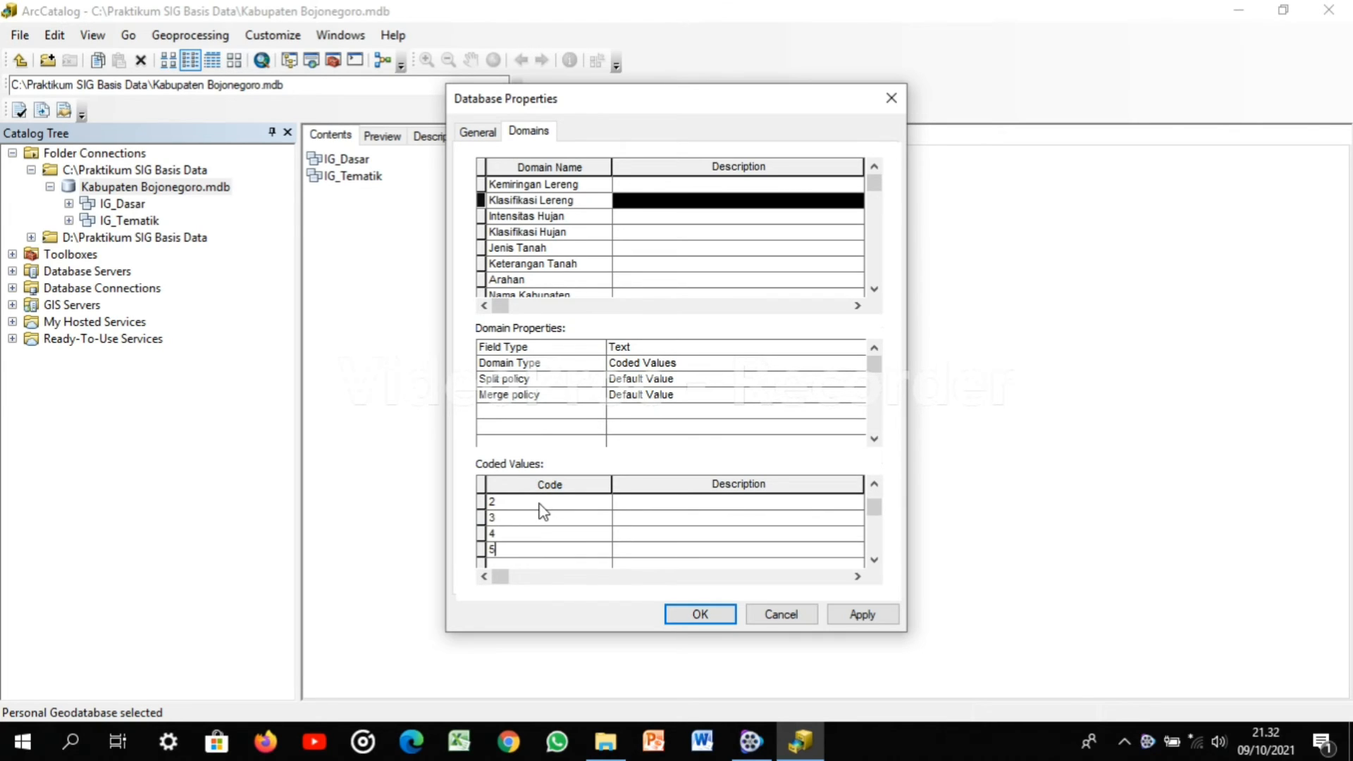
type("5")
left_click(539, 503)
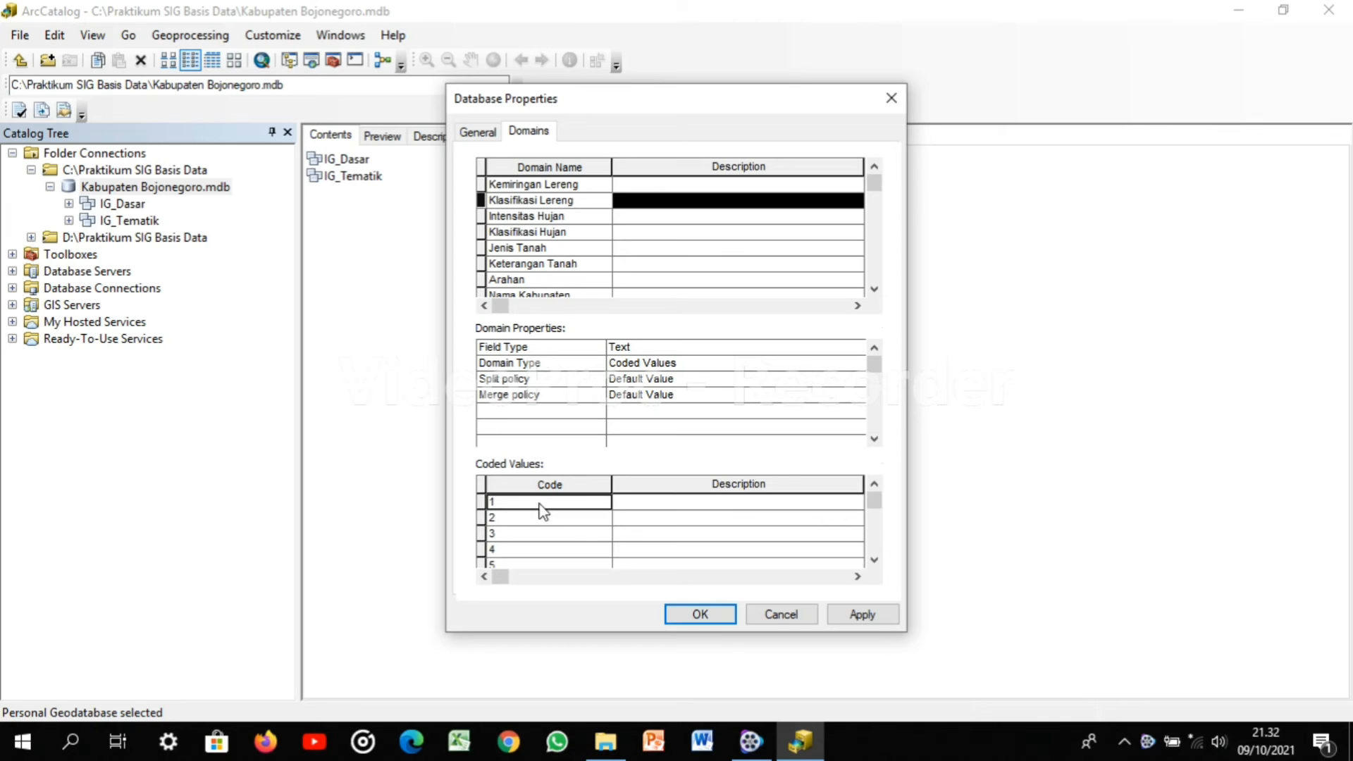
Describe codes 1, 2 and 3 of the Klasifikasi Lereng domain as "Datar", "Landai" and "Agak Curam"
left_click(632, 504)
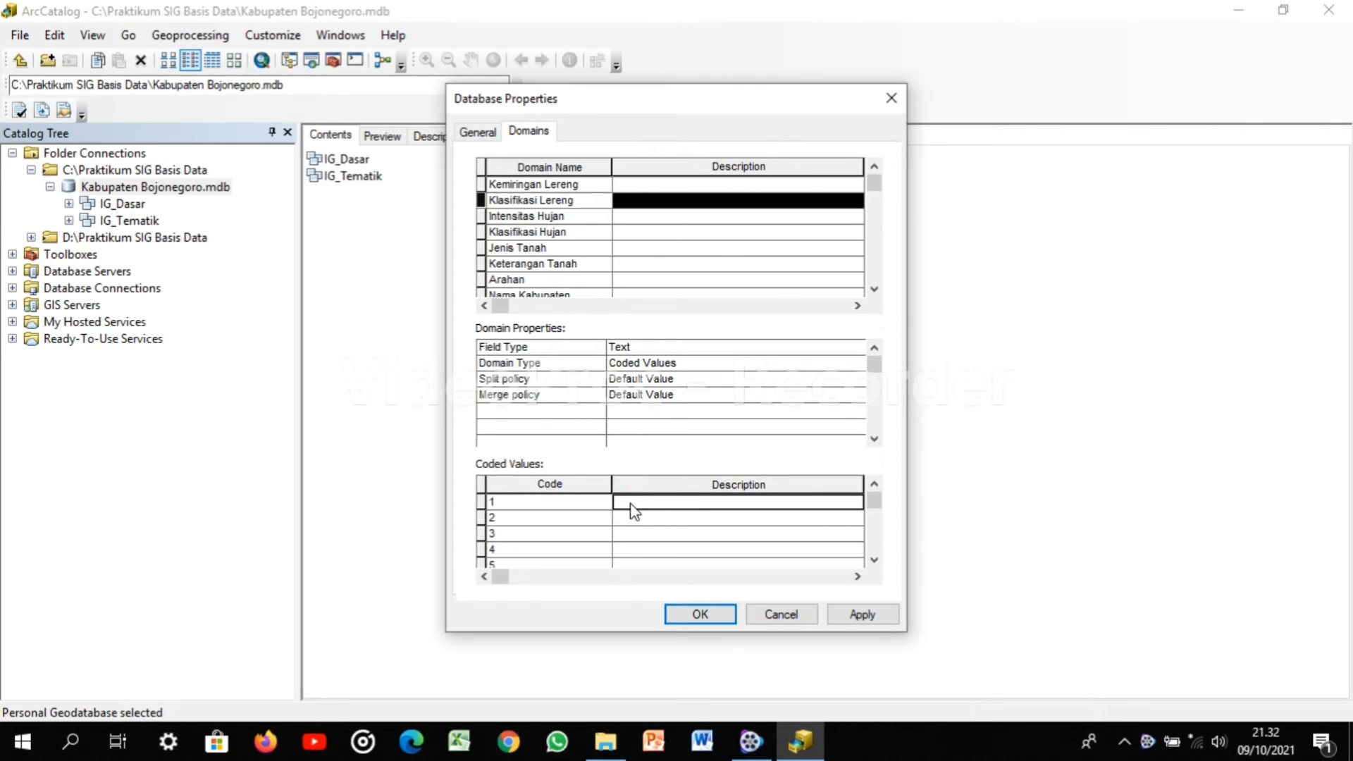
type("Datar")
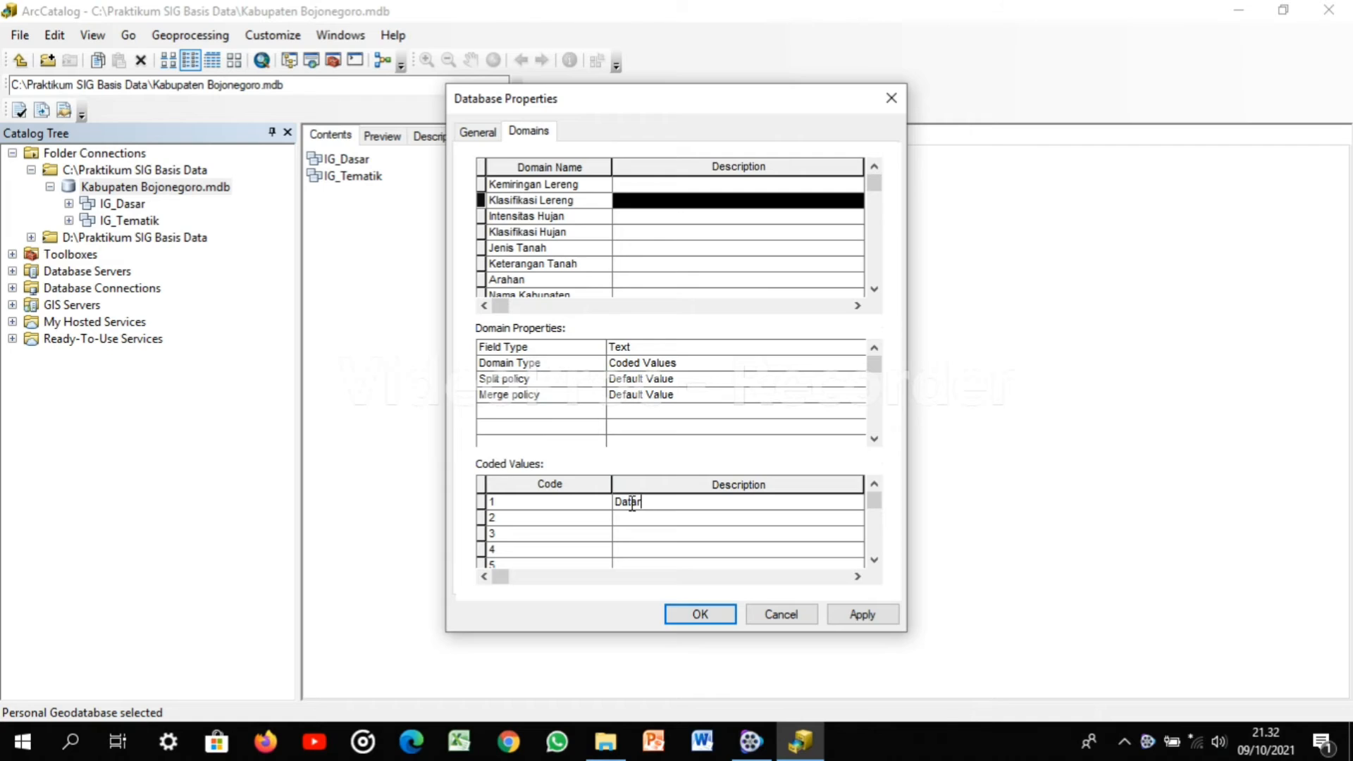
key("Return")
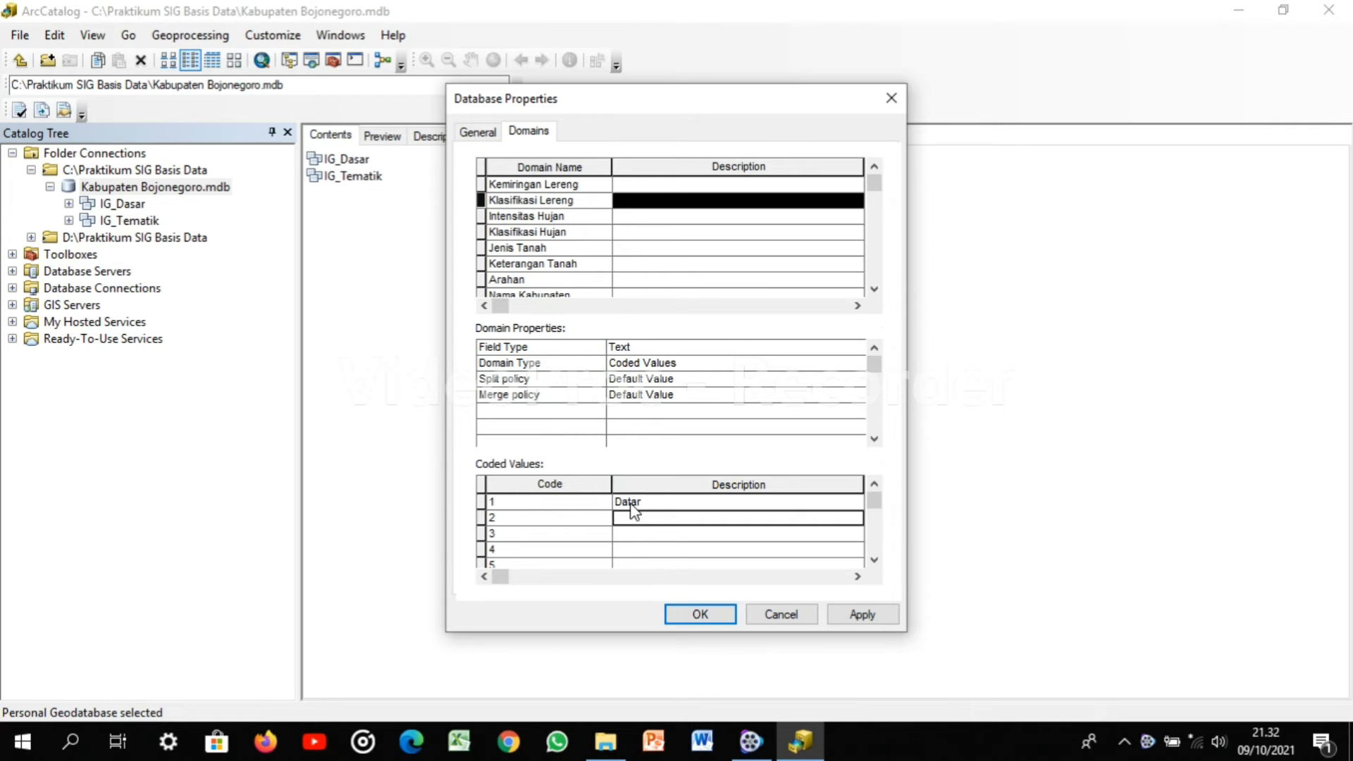
type("Landai")
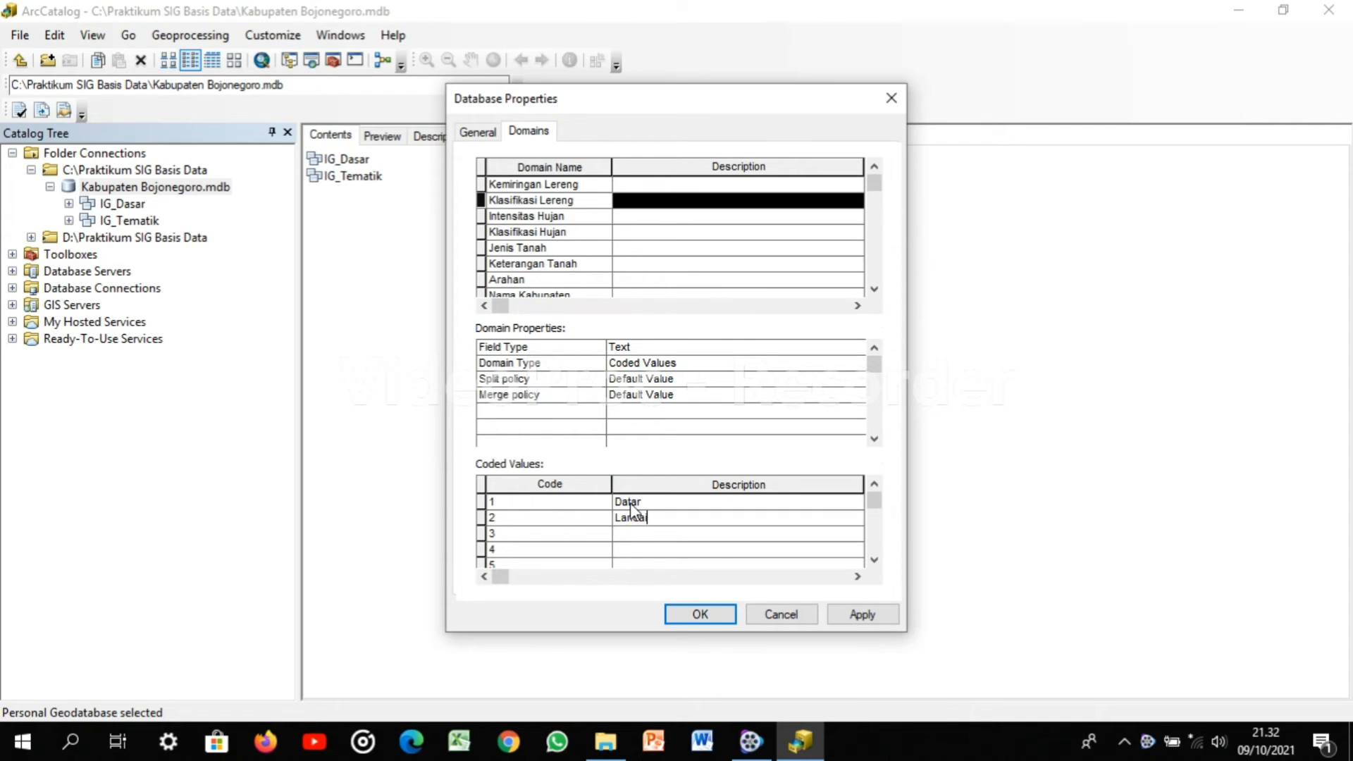
left_click(742, 536)
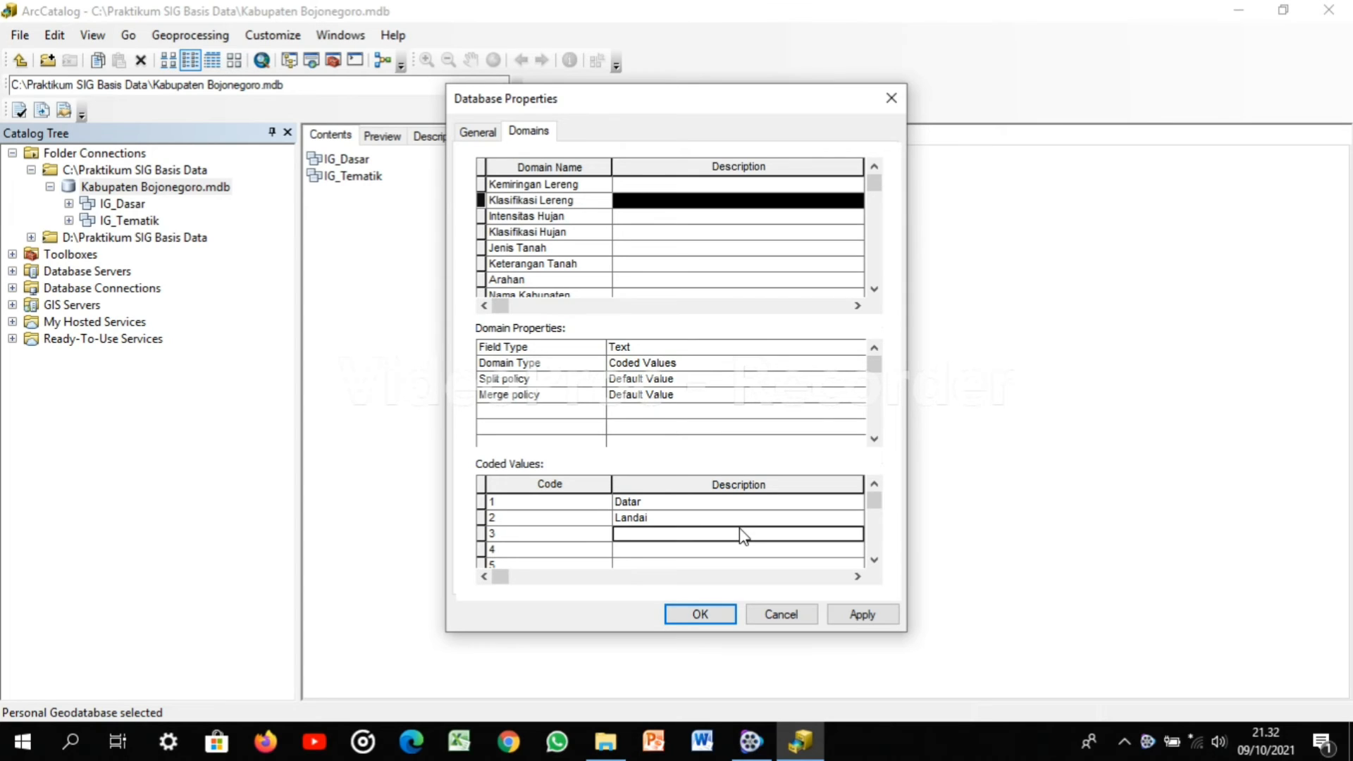
type("Agak ")
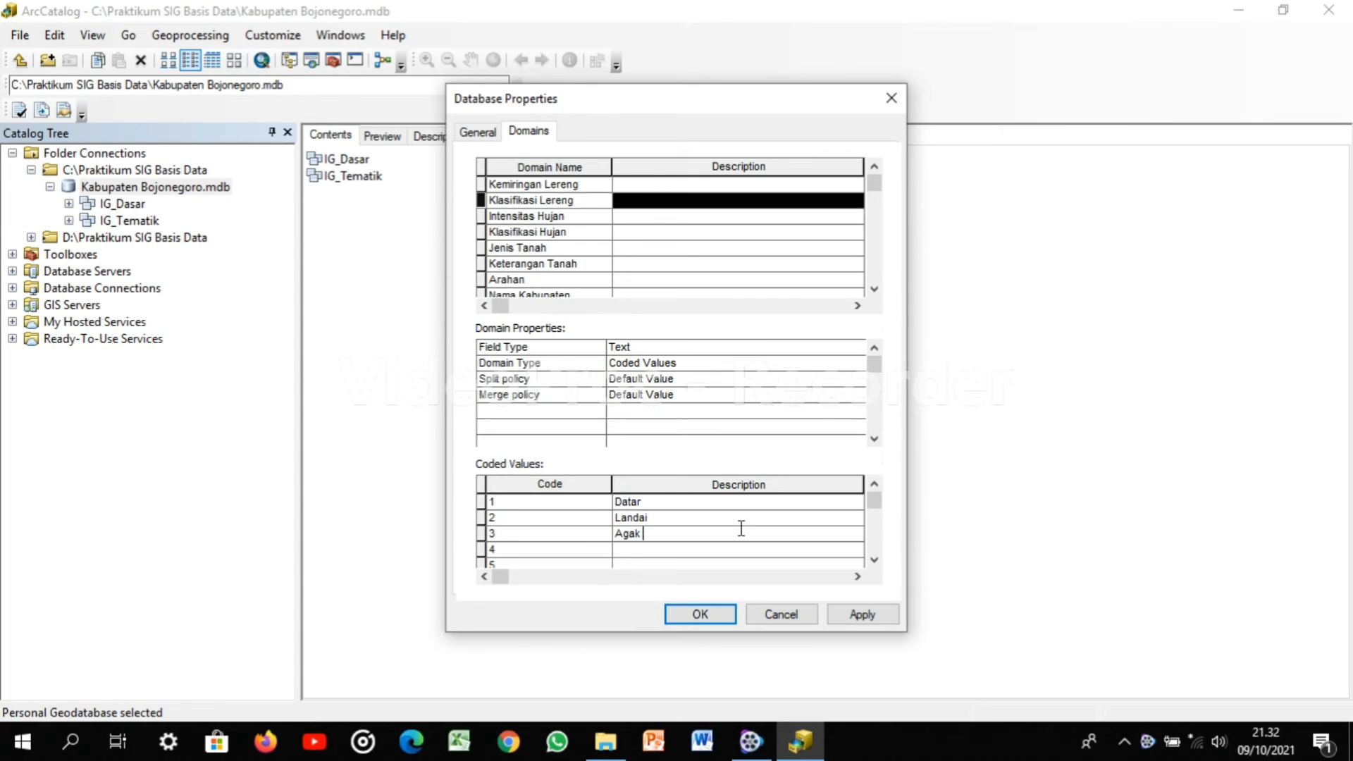
type("Curam")
key("Return")
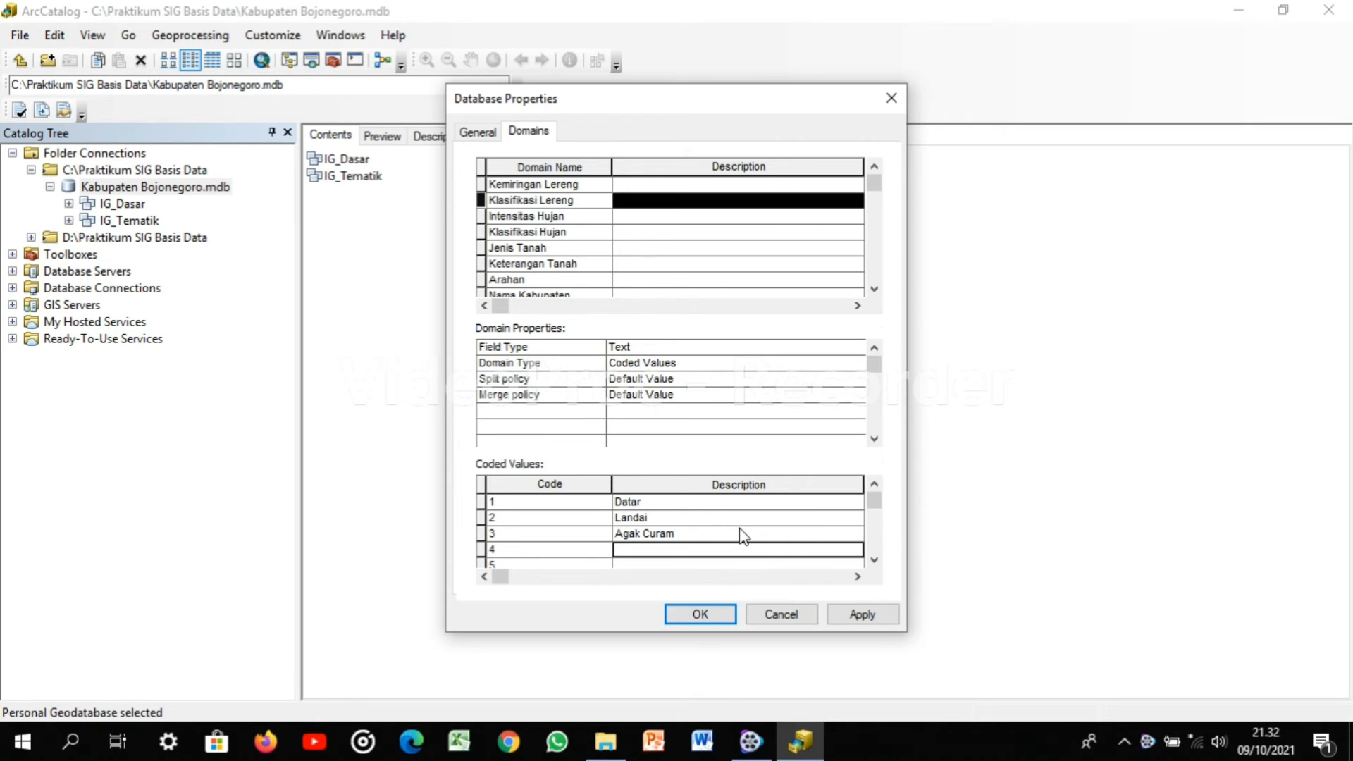
Describe codes 4 and 5 of the Klasifikasi Lereng domain as "Curam" and "Sangat Curam"
type("Curam")
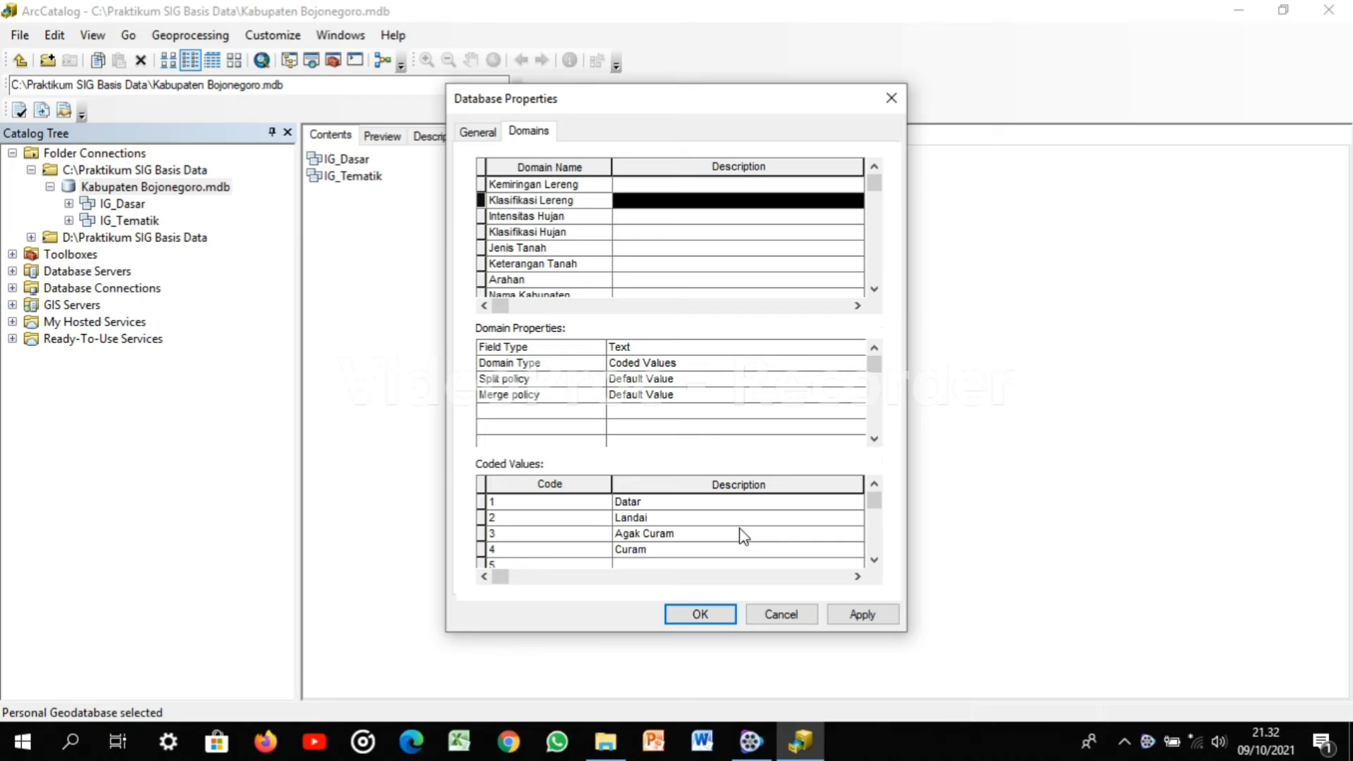
key("Return")
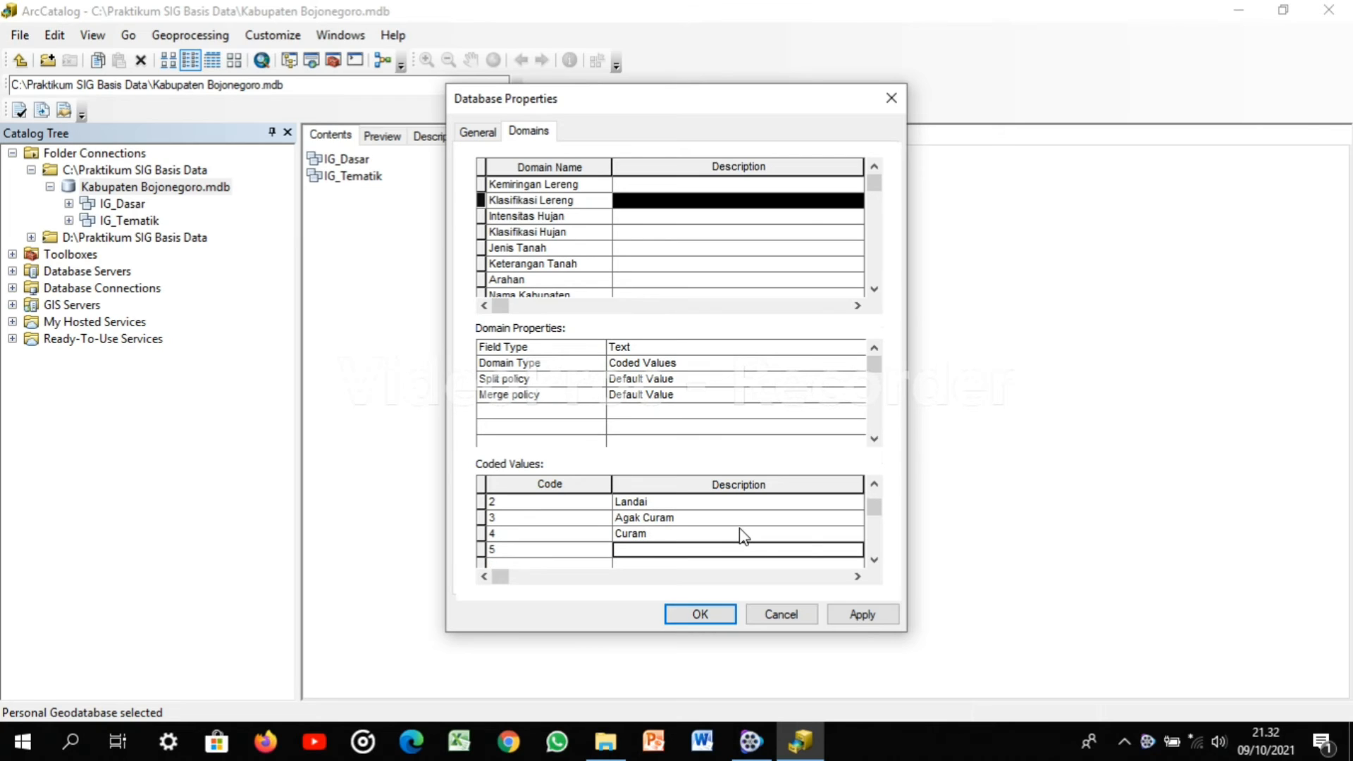
type("Sangat ")
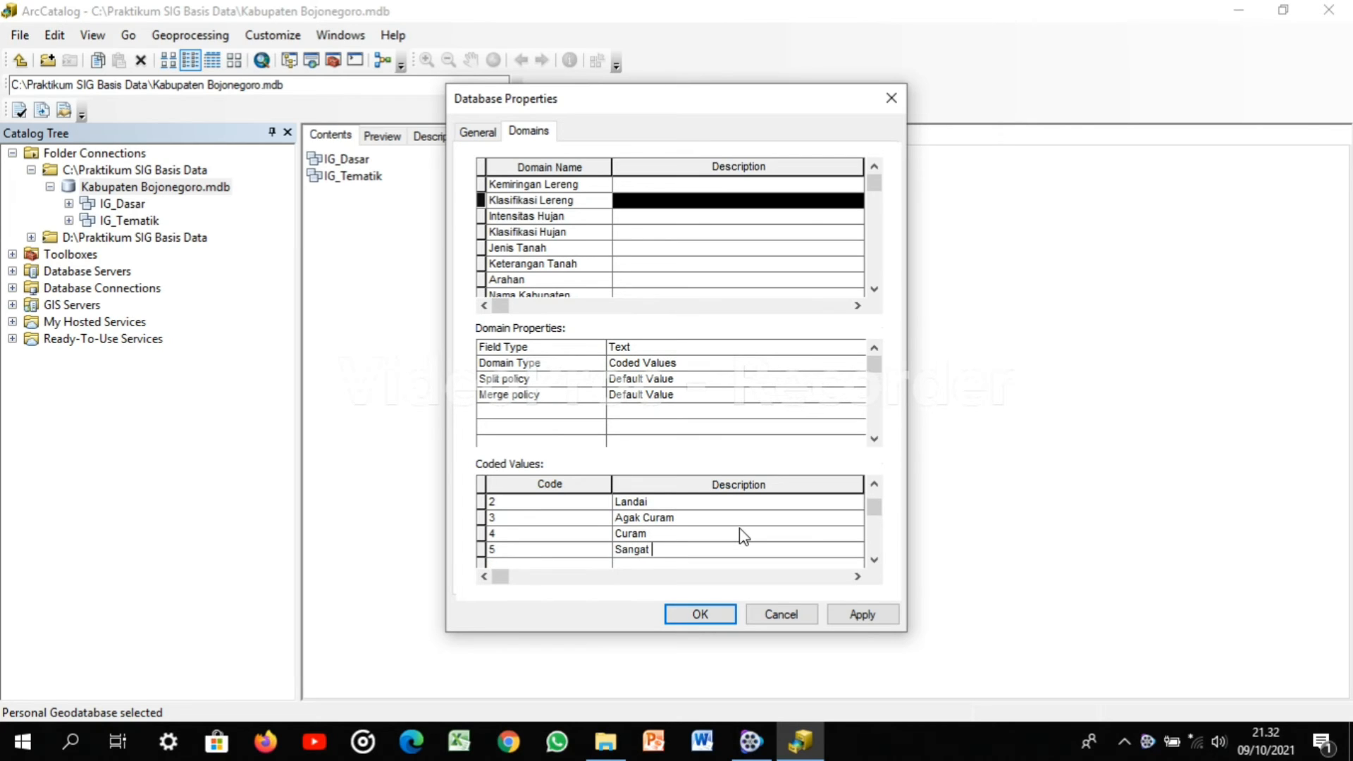
type("Curam")
key("Return")
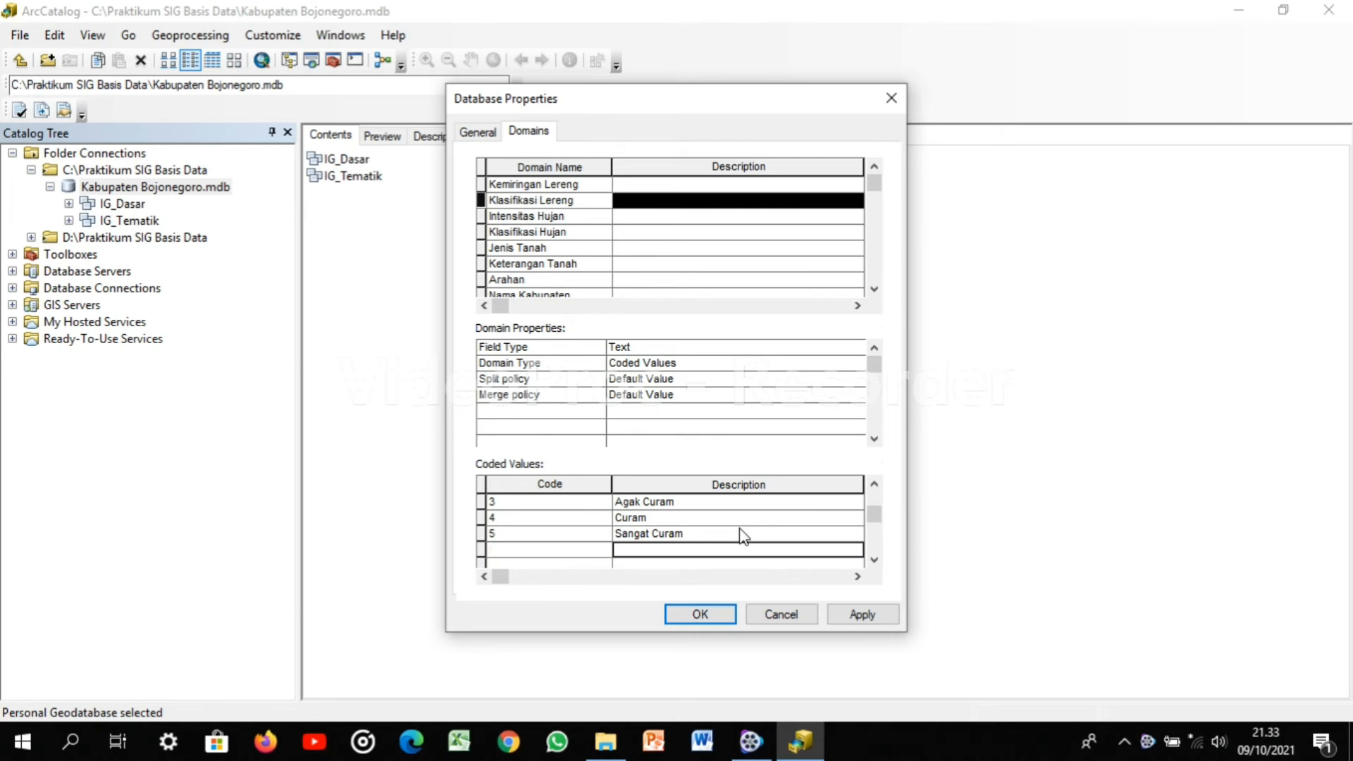
key("Up")
key("Up")
key("Up")
key("Up")
key("Up")
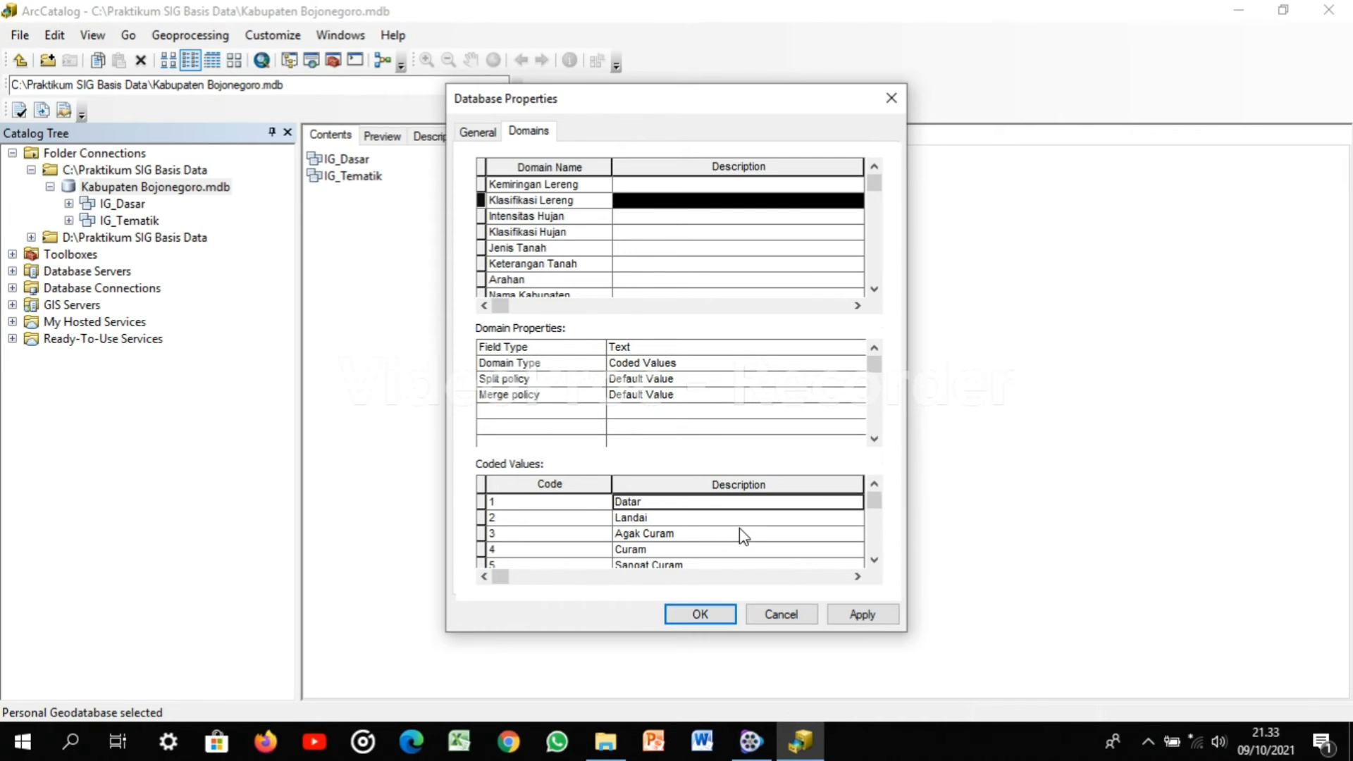
Add the codes 1, 2, 3 and 4 to the coded values of the Intensitas Hujan domain
left_click(536, 219)
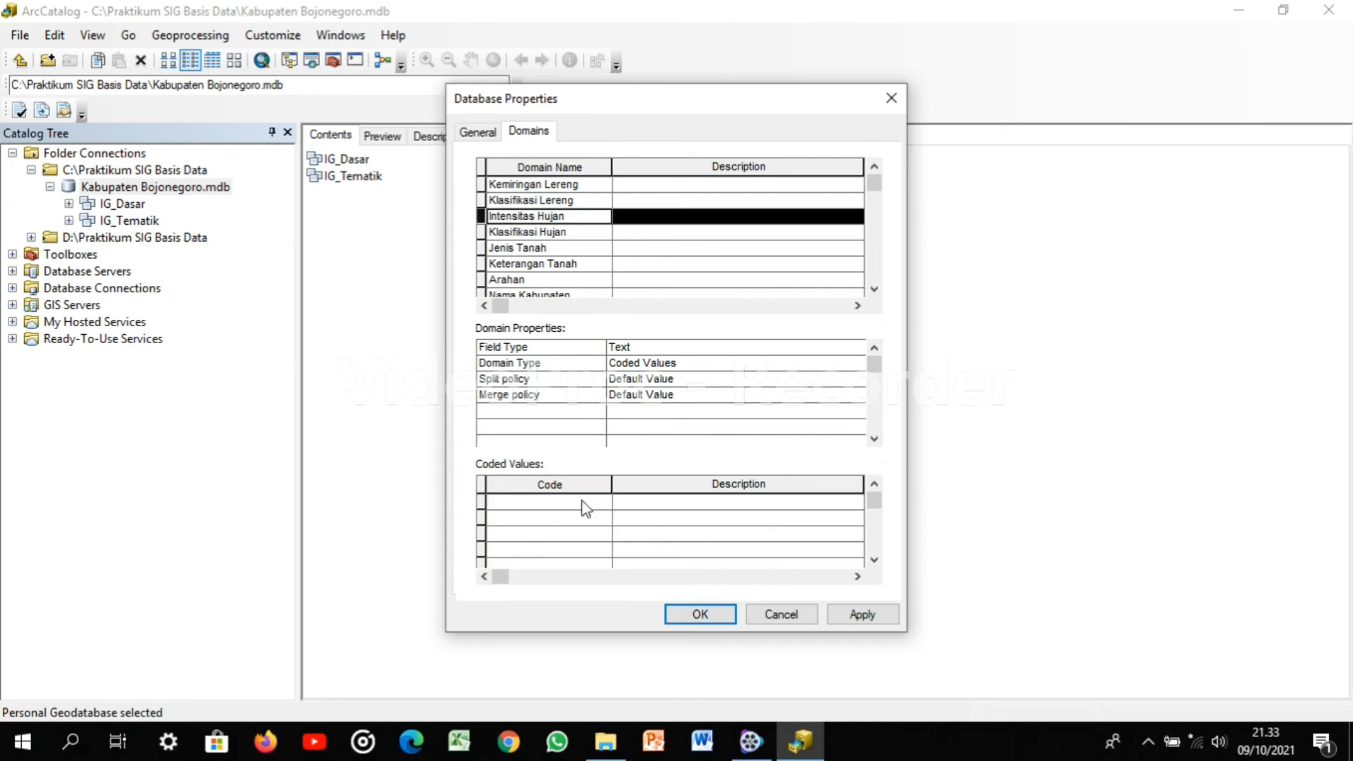
left_click(541, 506)
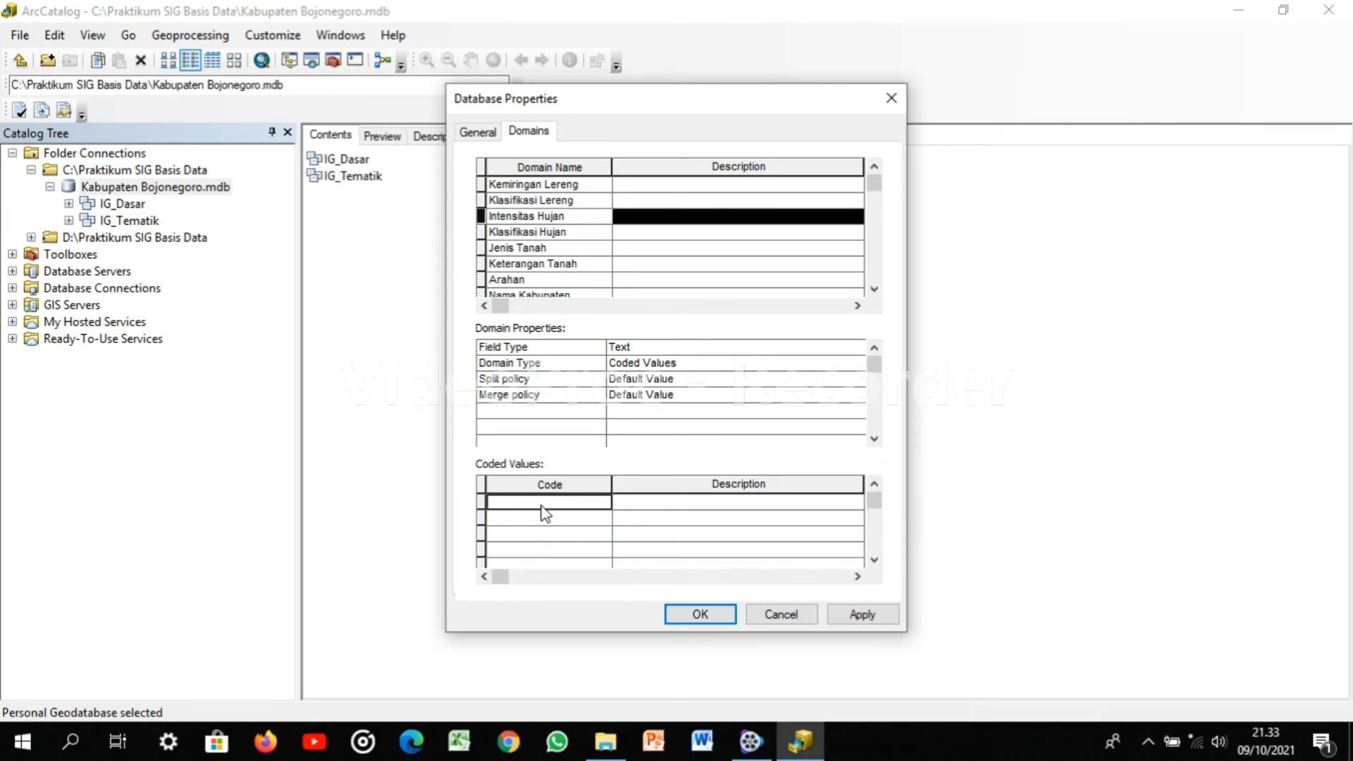
type("1")
key("Return")
type("2")
key("Return")
type("3")
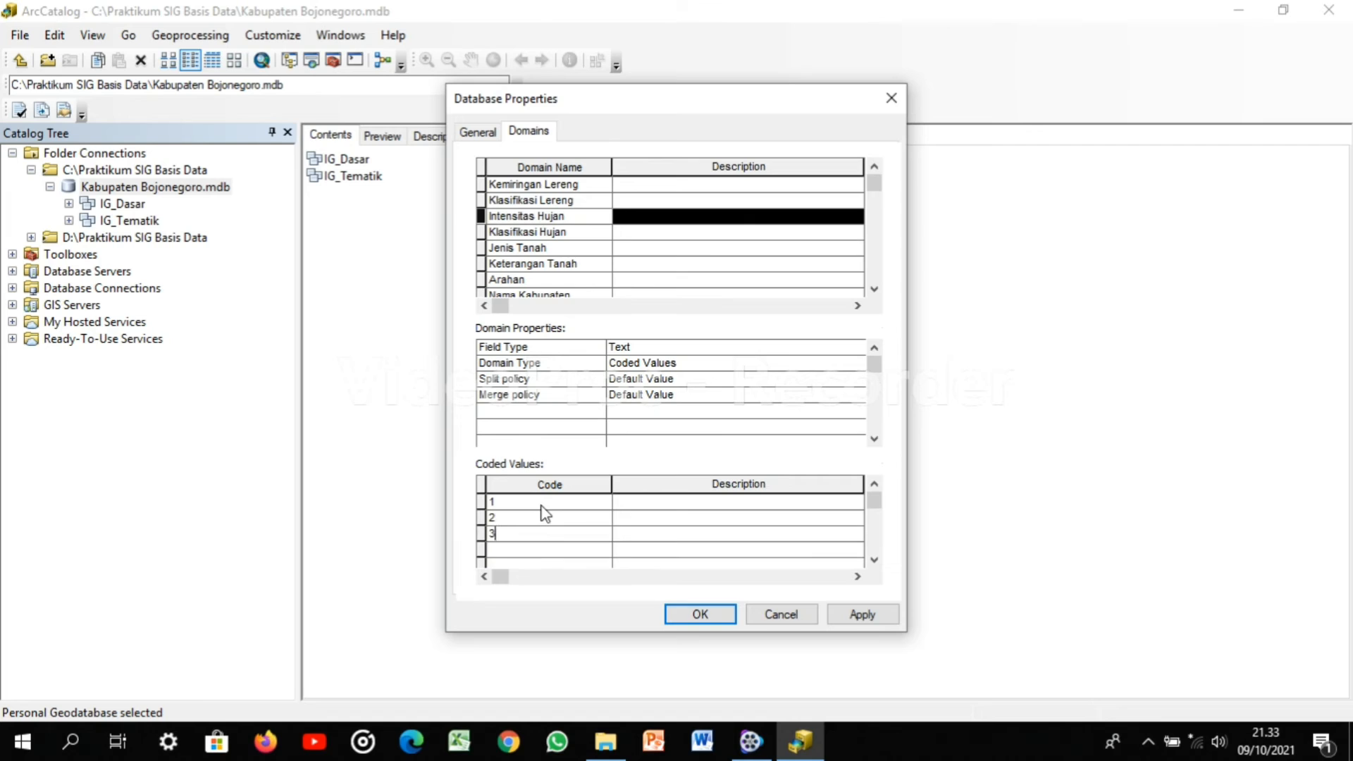
key("Return")
type("4")
Describe codes 1 and 2 of the Intensitas Hujan domain as "<1750 mm/hari" and "2000 mm/hari"
left_click(678, 510)
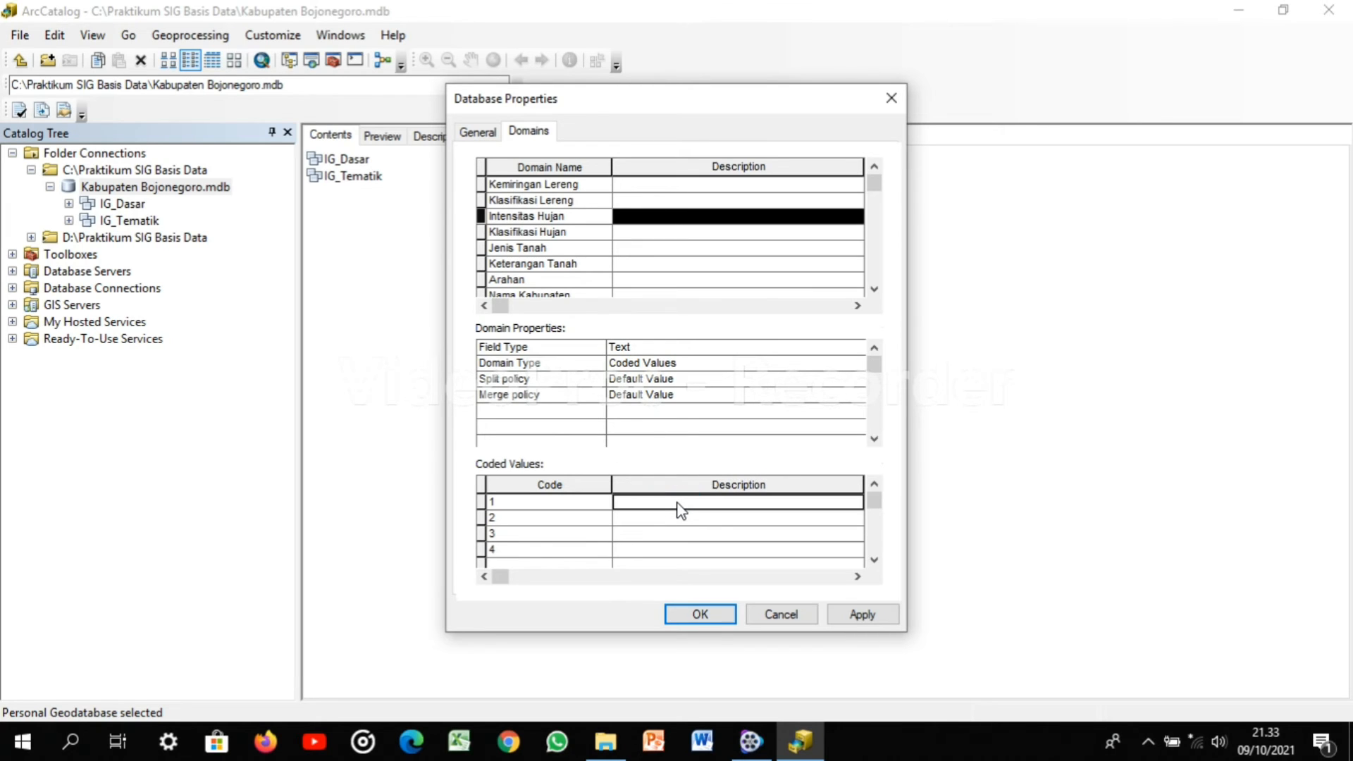
type("<")
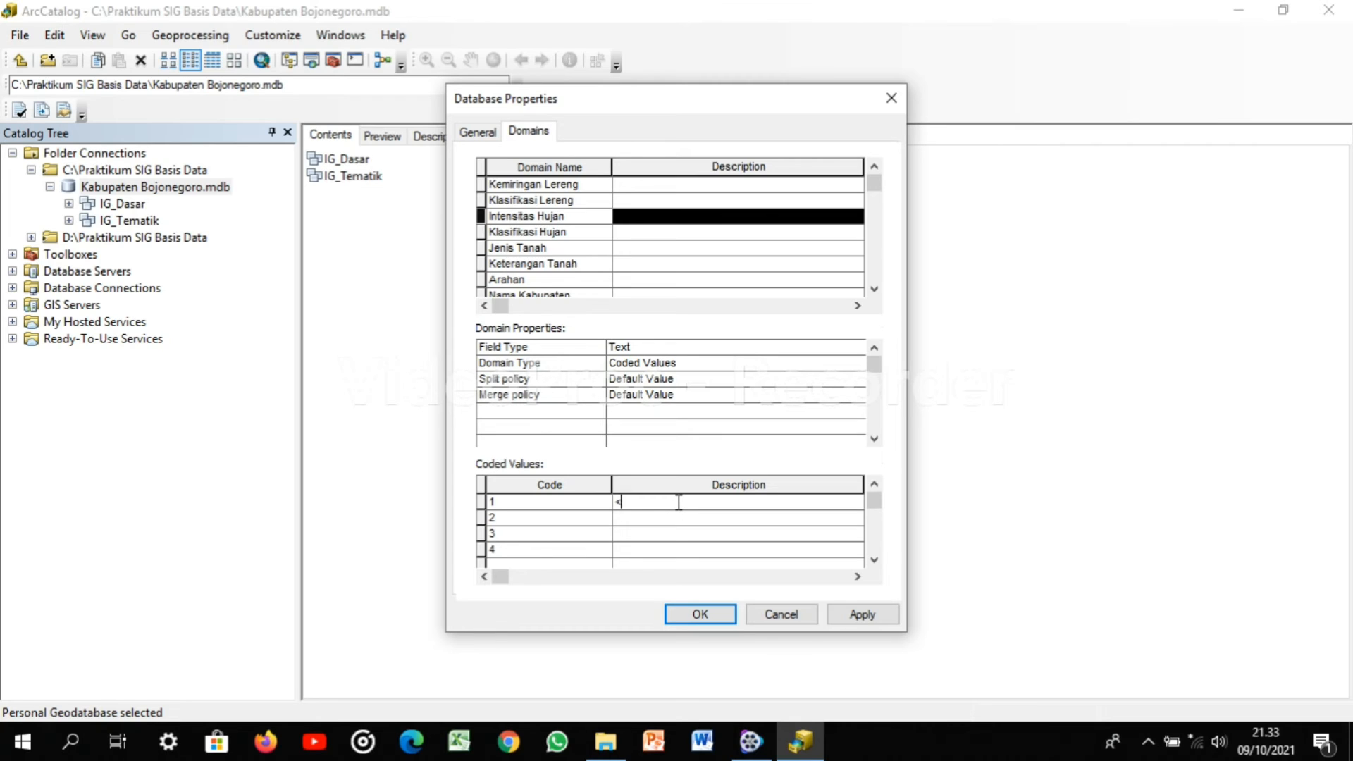
type("1750 mm/hari")
key("Return")
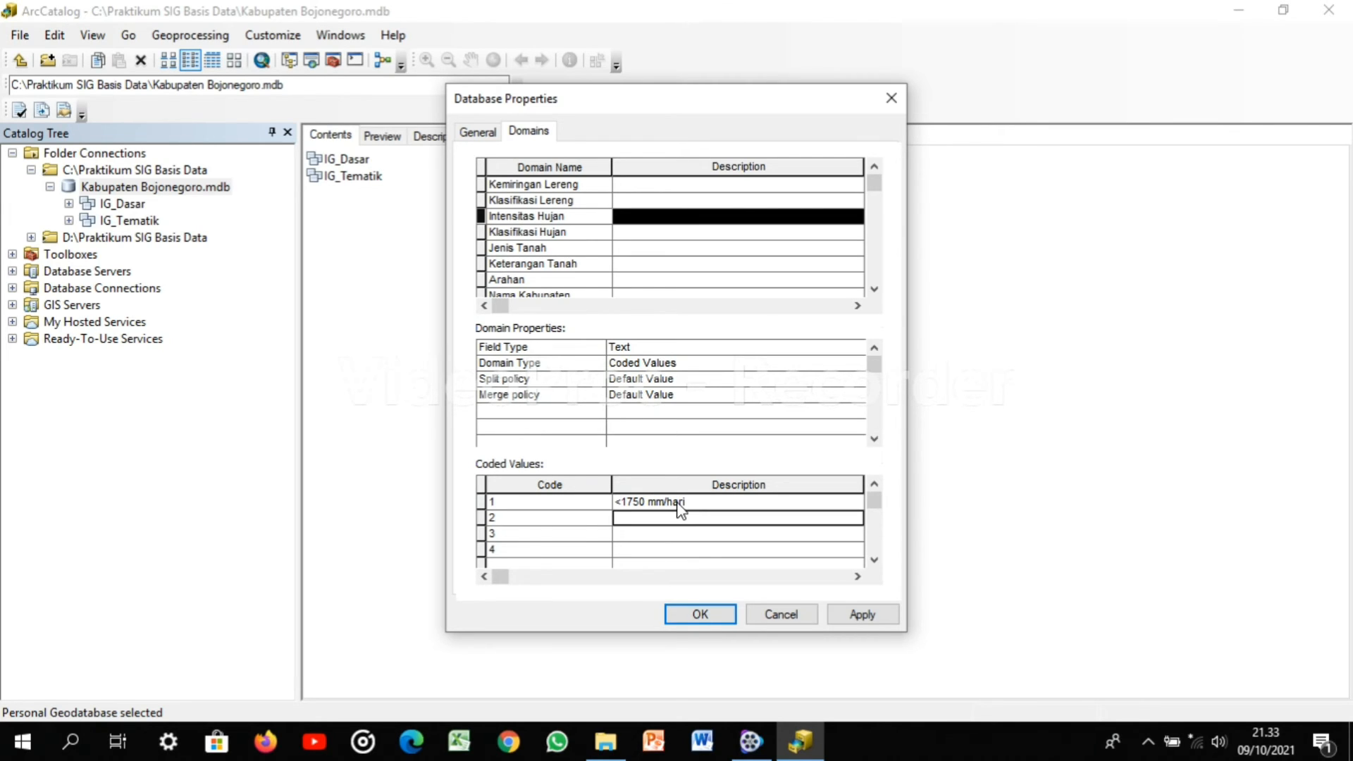
type("2000 ")
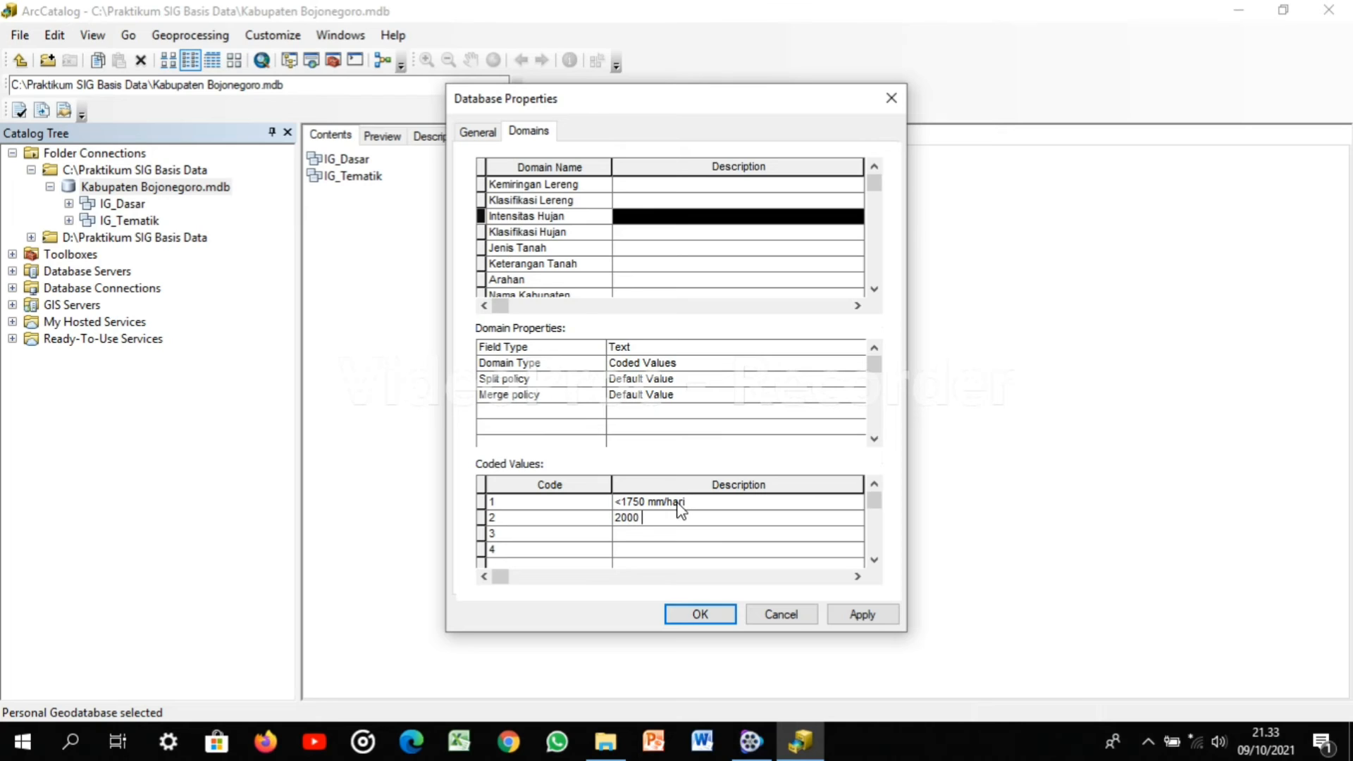
type("mm/hari")
key("Return")
Describe codes 3 and 4 of the Intensitas Hujan domain as "2250 mm/hari" and ">2250 mm/hari"
type("2250 mm/hari")
key("Return")
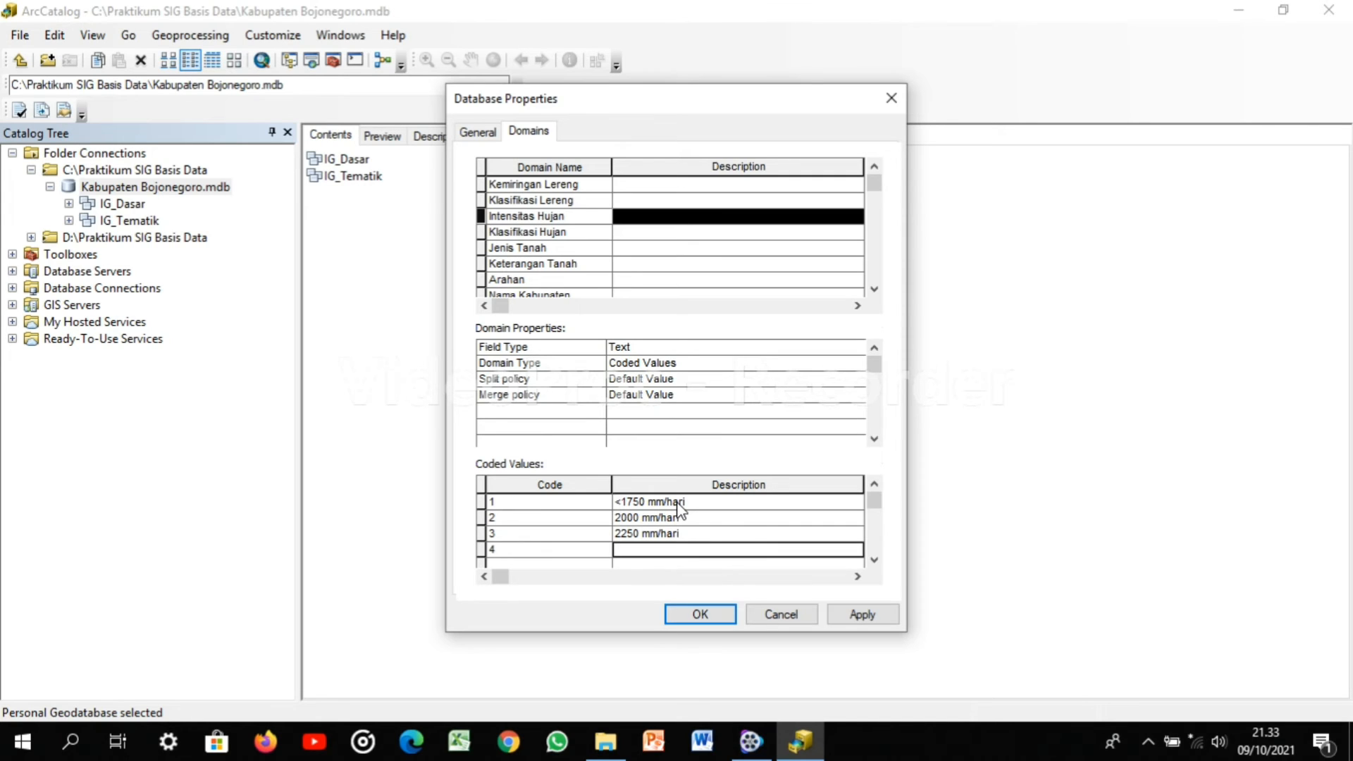
type(".")
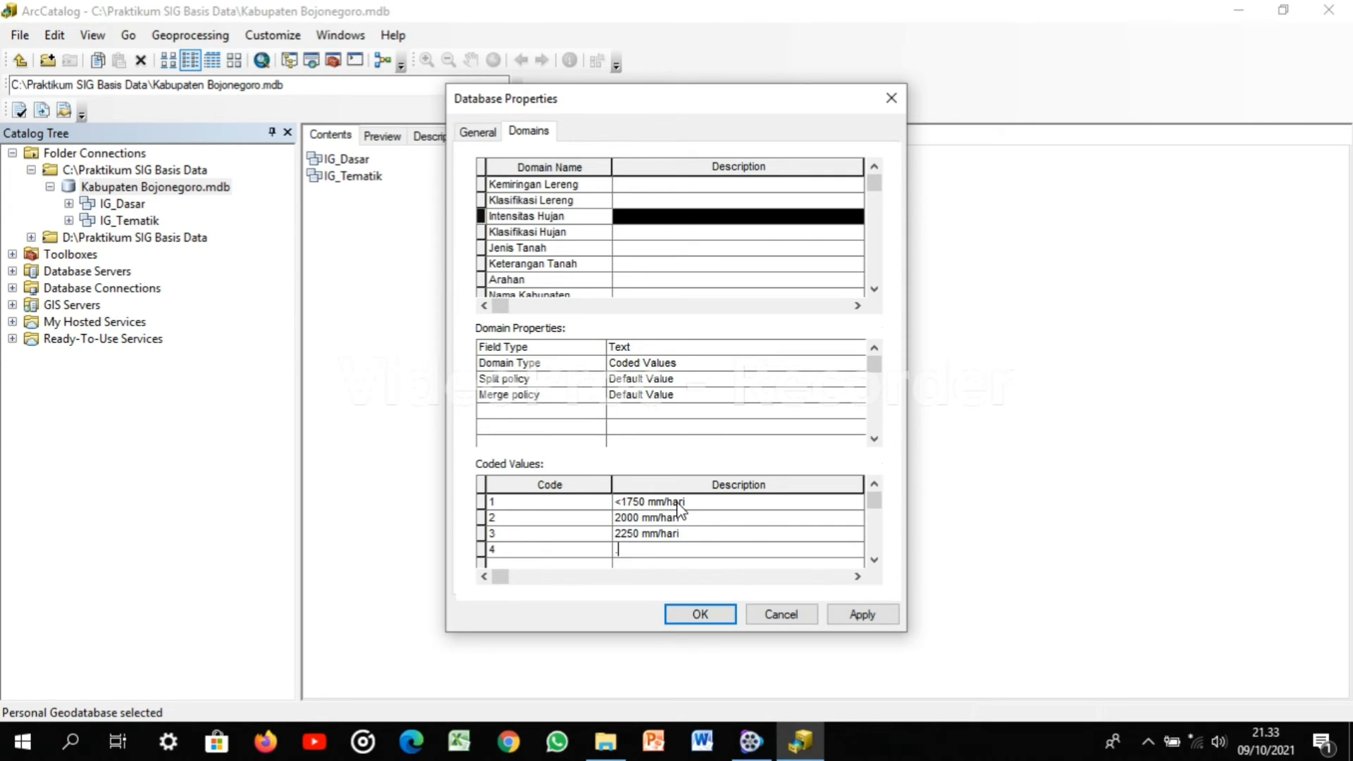
key("BackSpace")
type(">2250 mm/hari")
Add the codes 1, 2, 3 and 4 to the coded values of the Klasifikasi Hujan domain
left_click(580, 232)
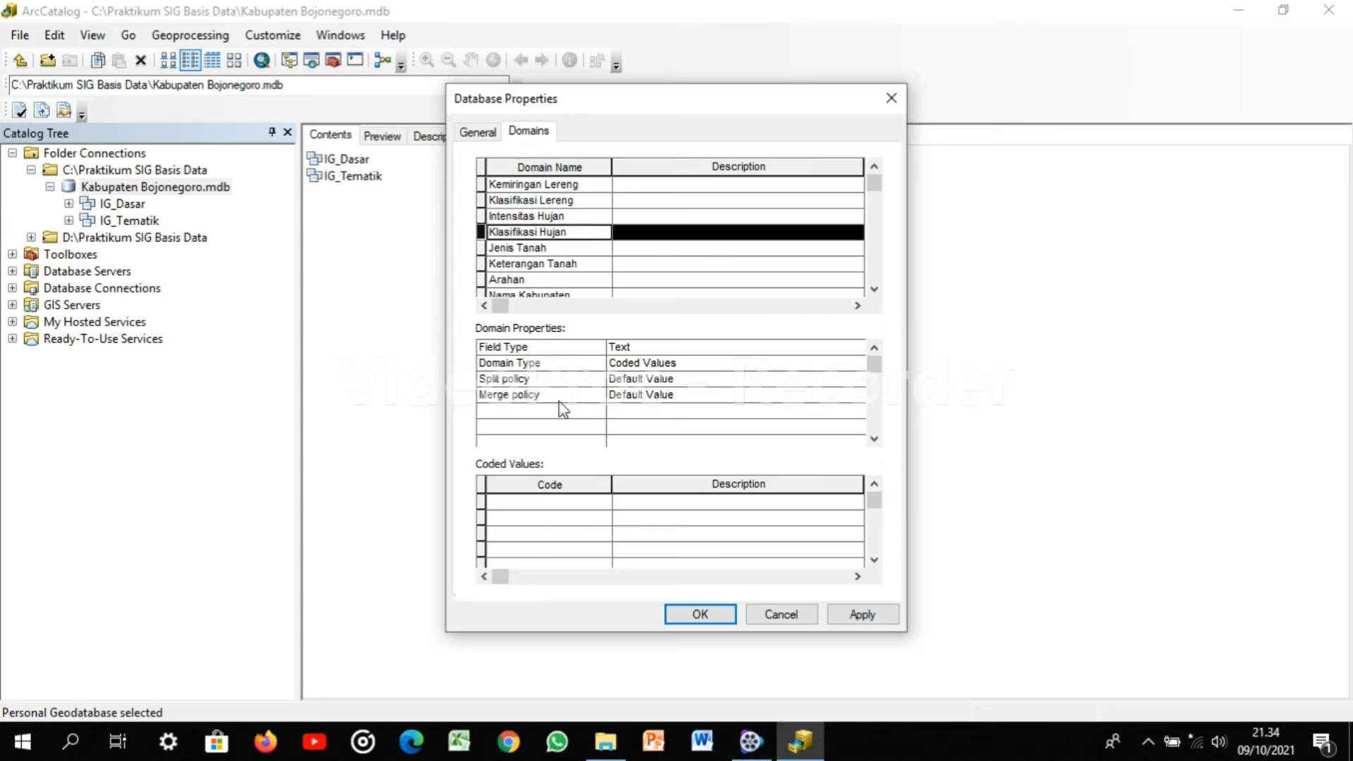
left_click(527, 506)
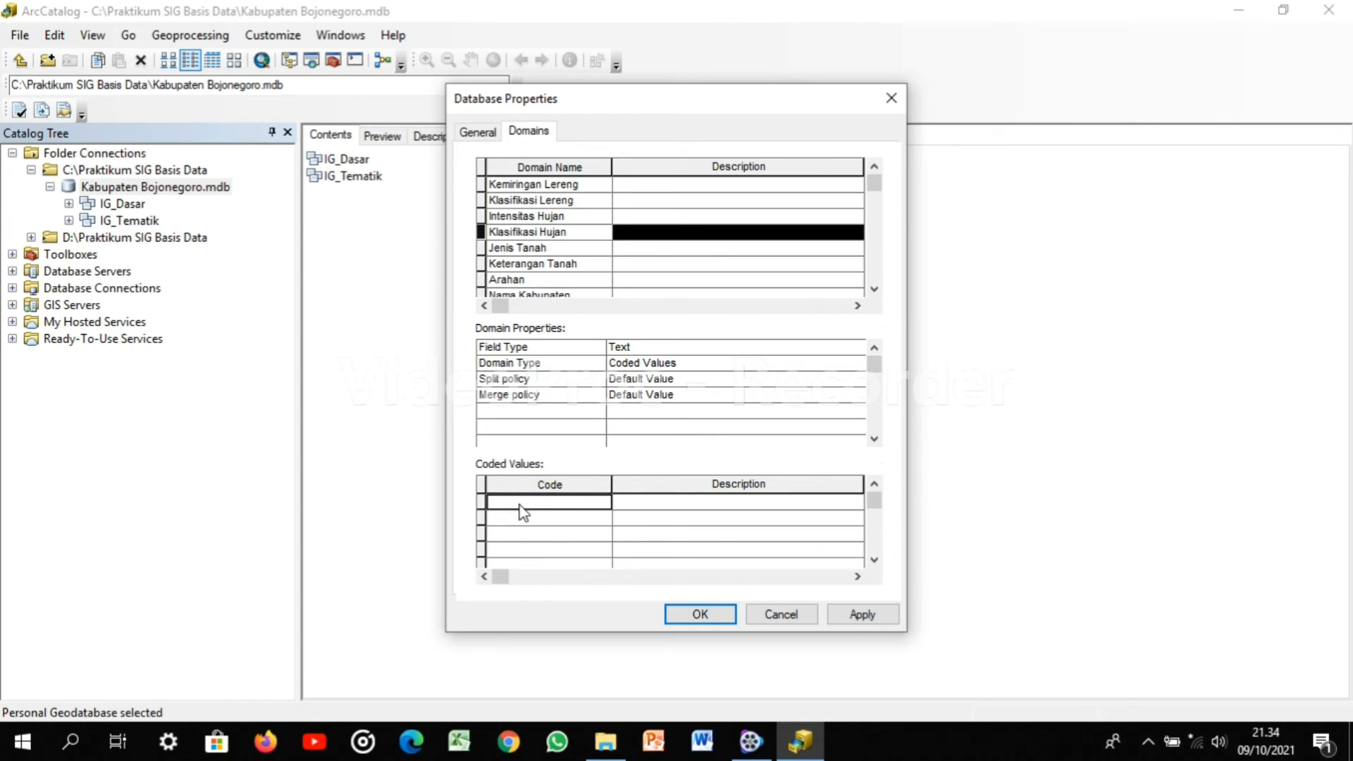
type("2")
key("Return")
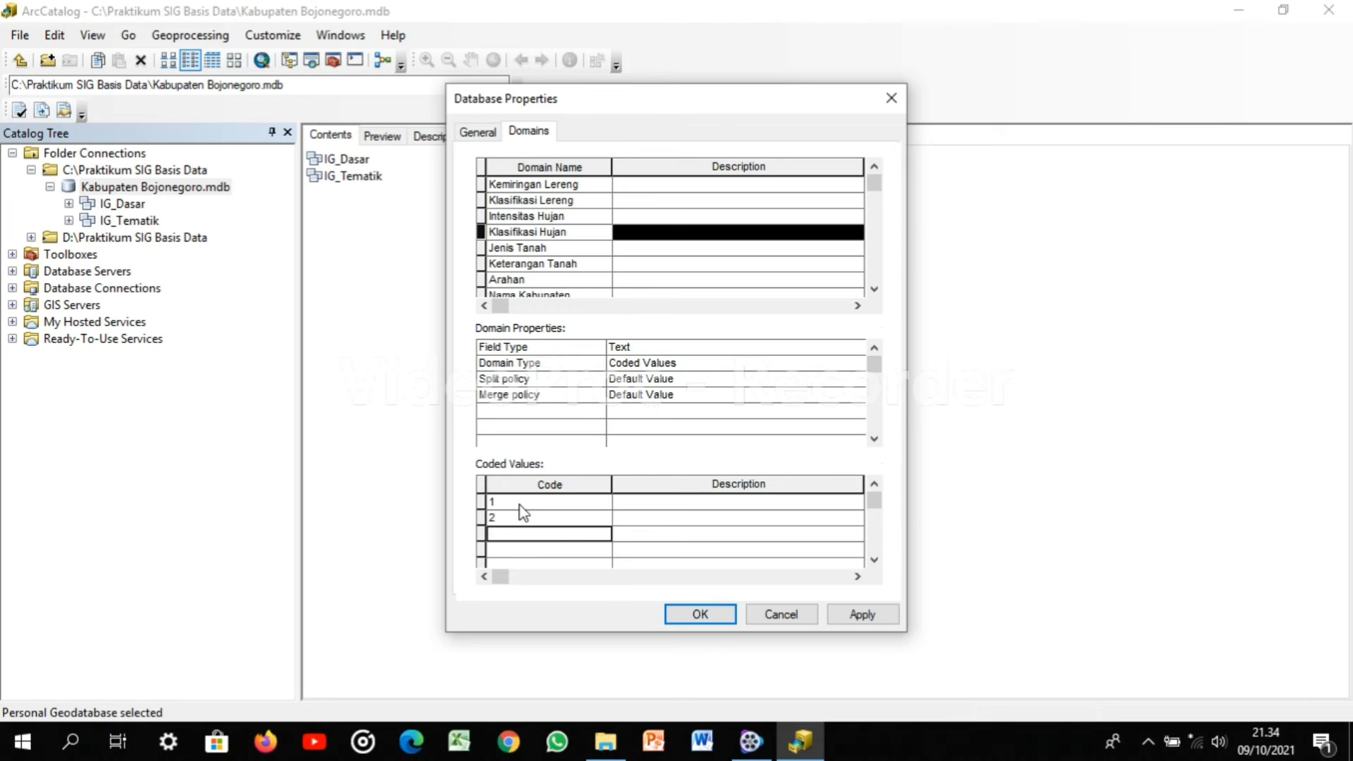
type("3")
key("Return")
type("4")
key("Return")
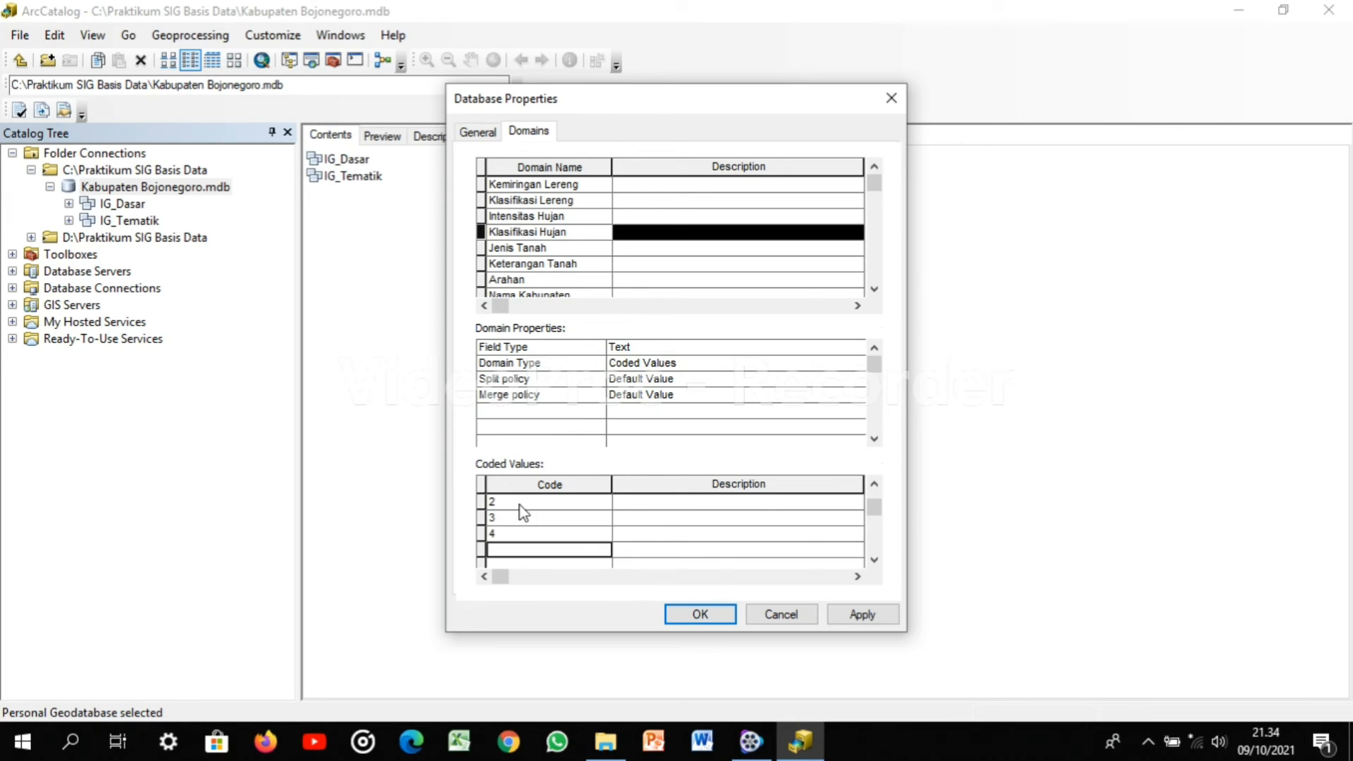
Describe codes 1 and 2 of the Klasifikasi Hujan domain as "Sangat Rendah" and "Rendah"
left_click(708, 503)
scroll(708, 513, "up", 1)
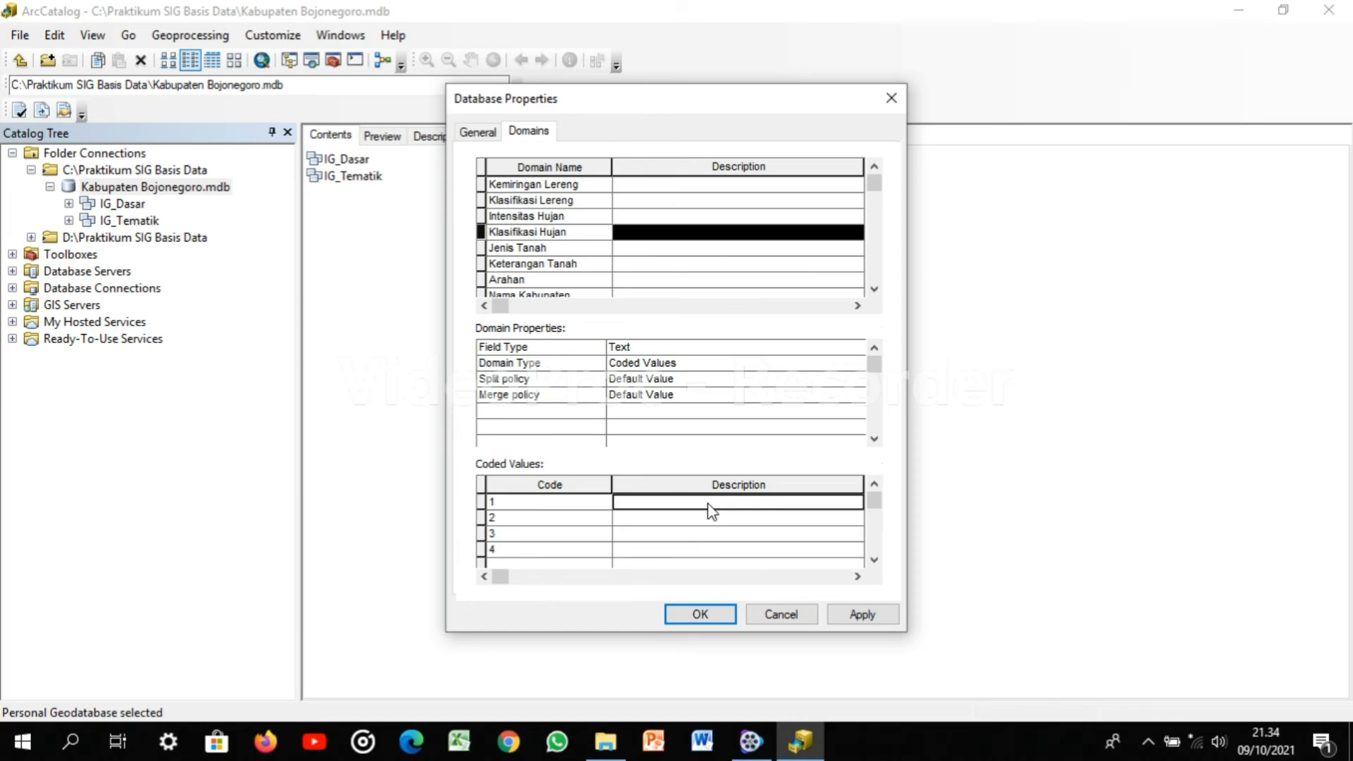
type("Sangat ")
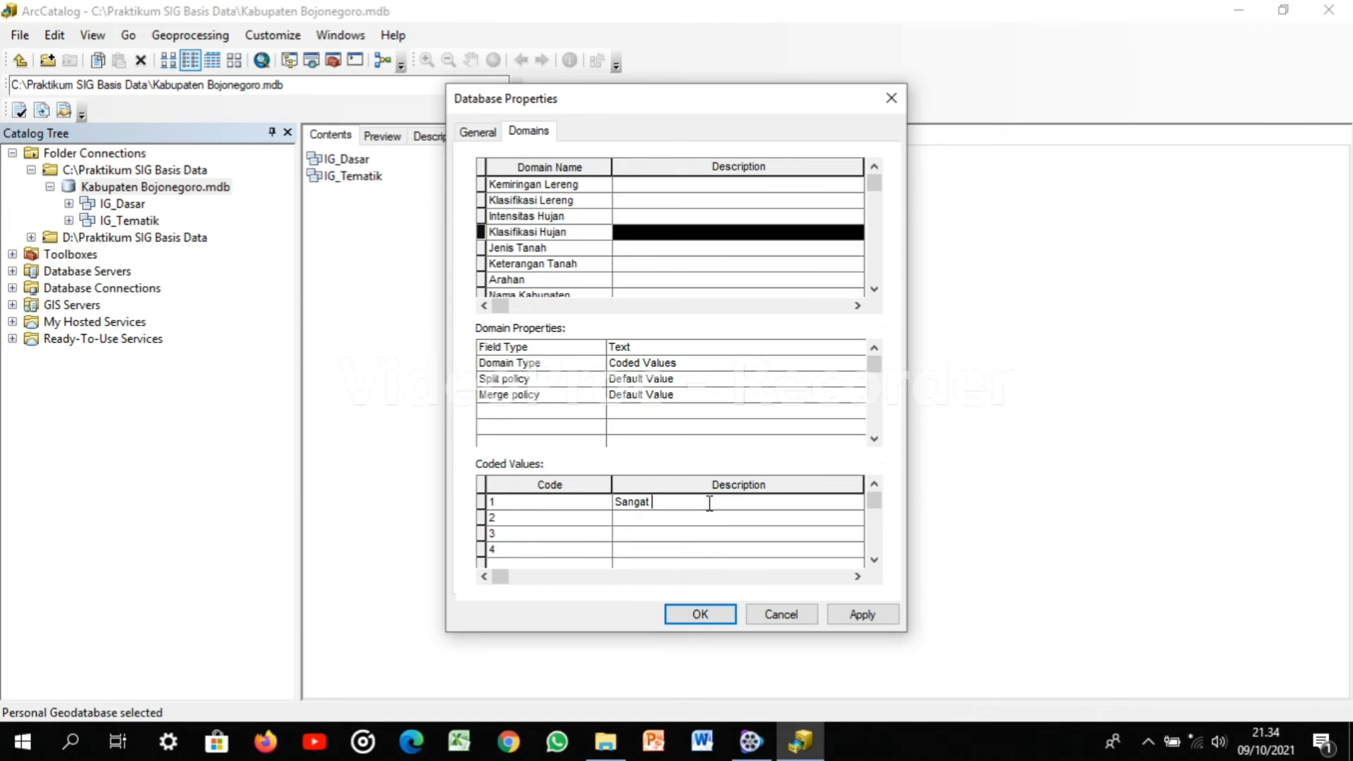
type("Rendah")
key("Return")
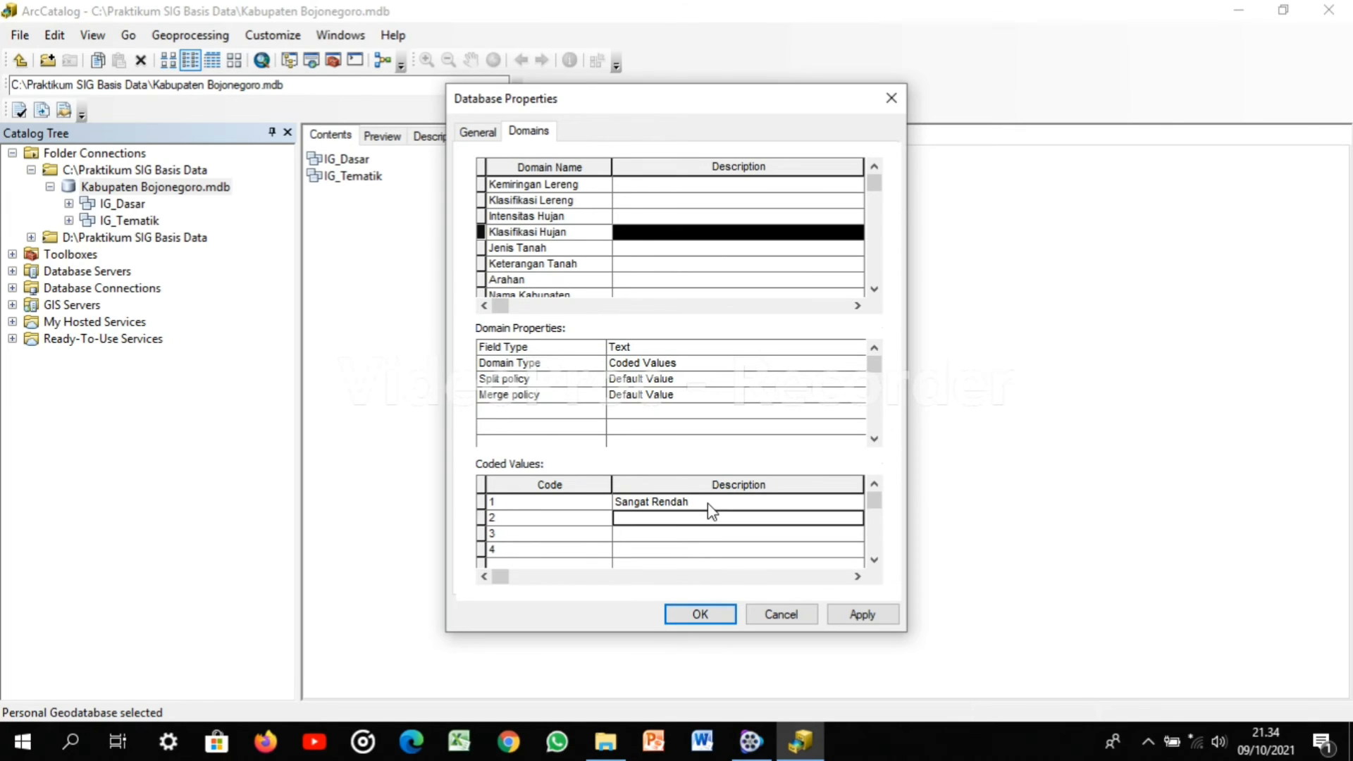
type("Rendah")
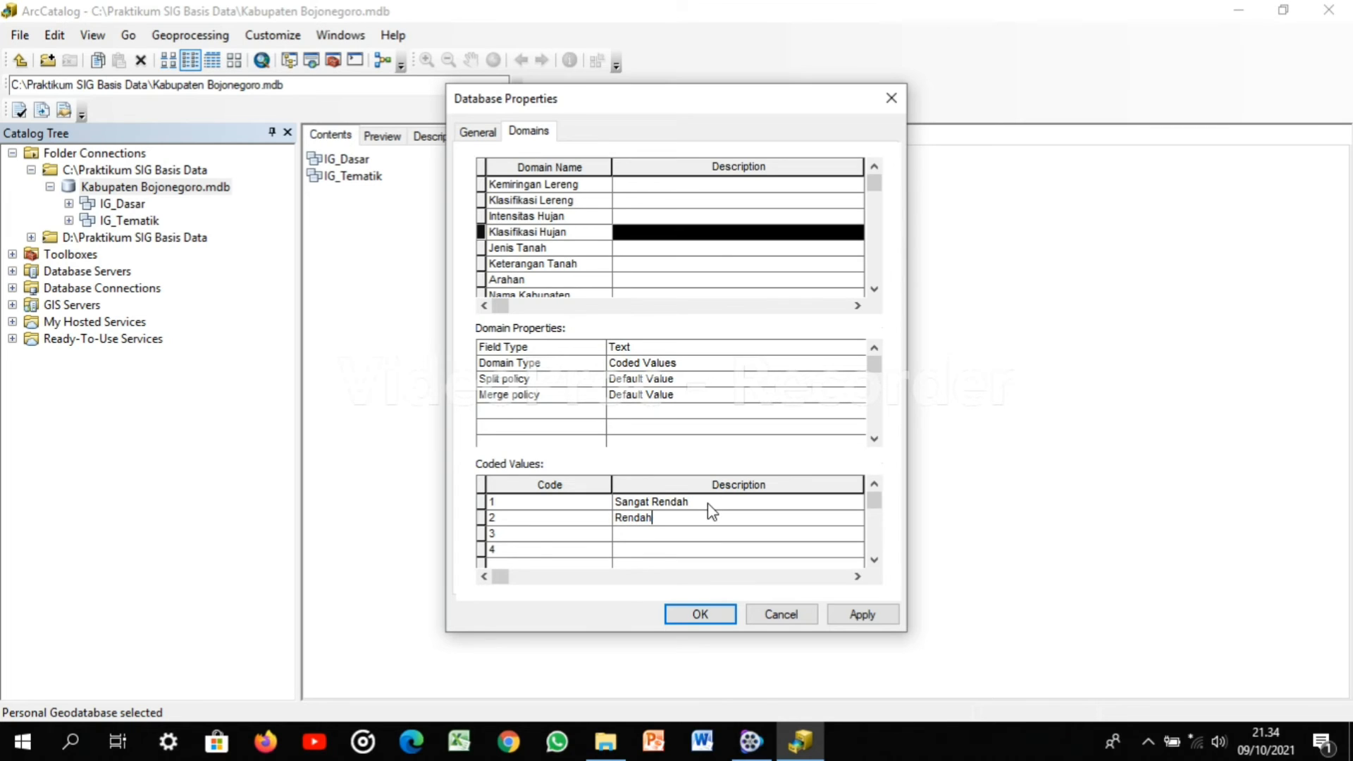
key("Return")
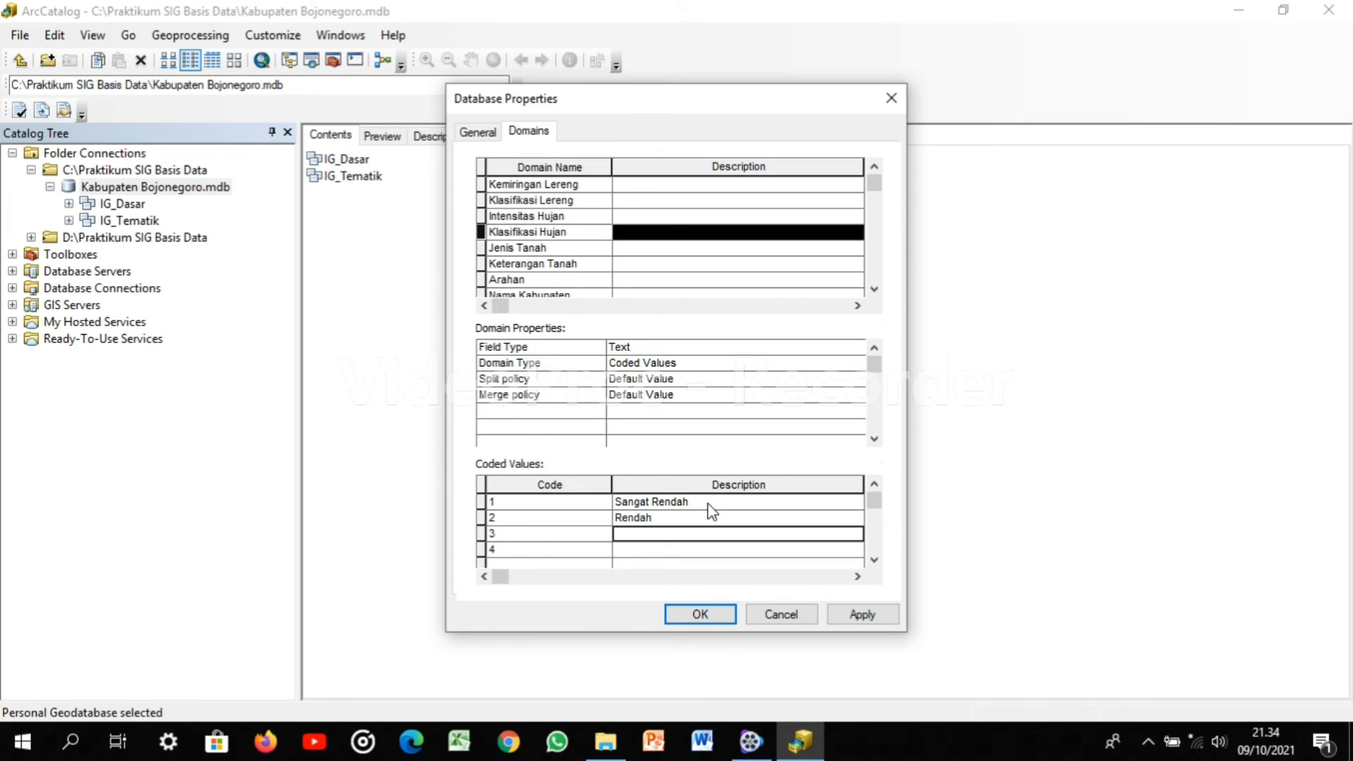
Describe codes 3 and 4 of the Klasifikasi Hujan domain as "Sedang" and "Tinggi"
type("SAe")
key("BackSpace")
key("BackSpace")
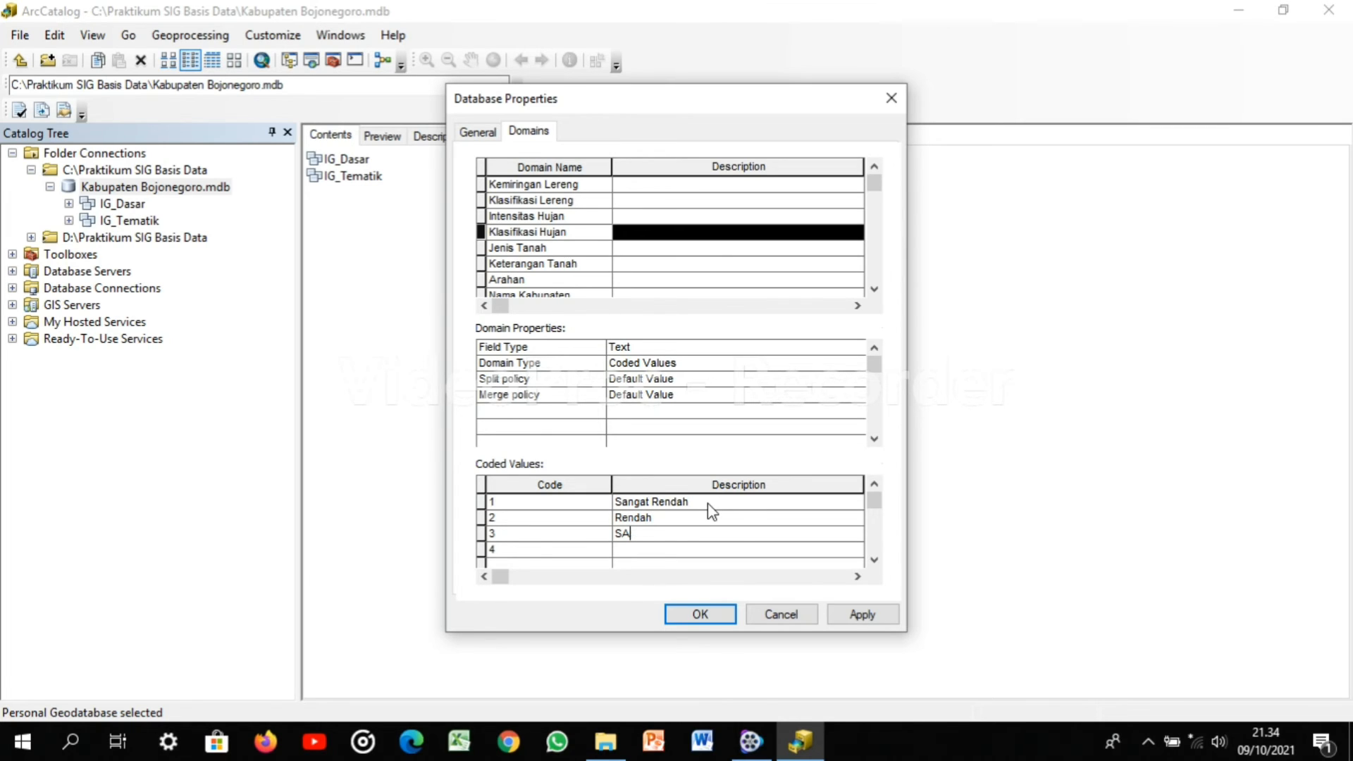
type("edam")
key("BackSpace")
type("ng")
key("Return")
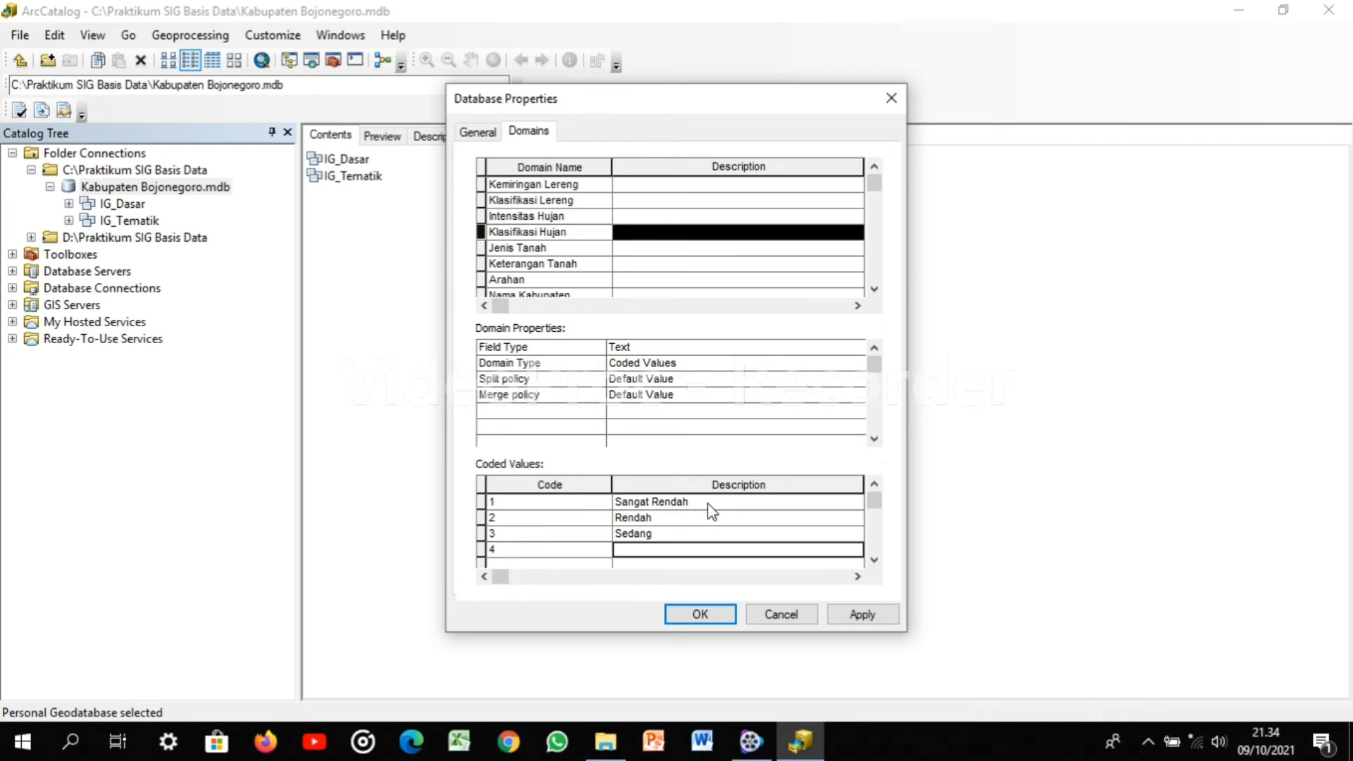
type("Tinggi")
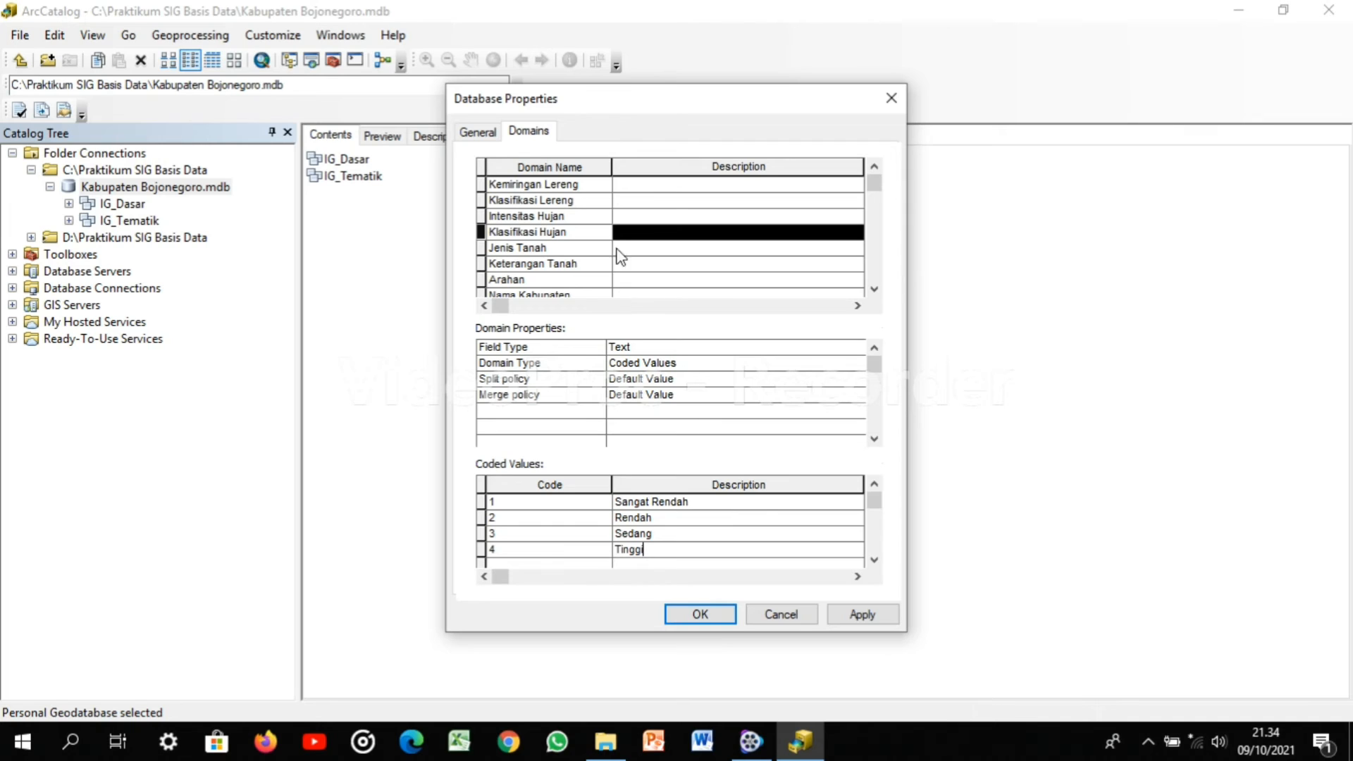
Add the codes 1 through 7 to the coded values of the Jenis Tanah domain
left_click(561, 247)
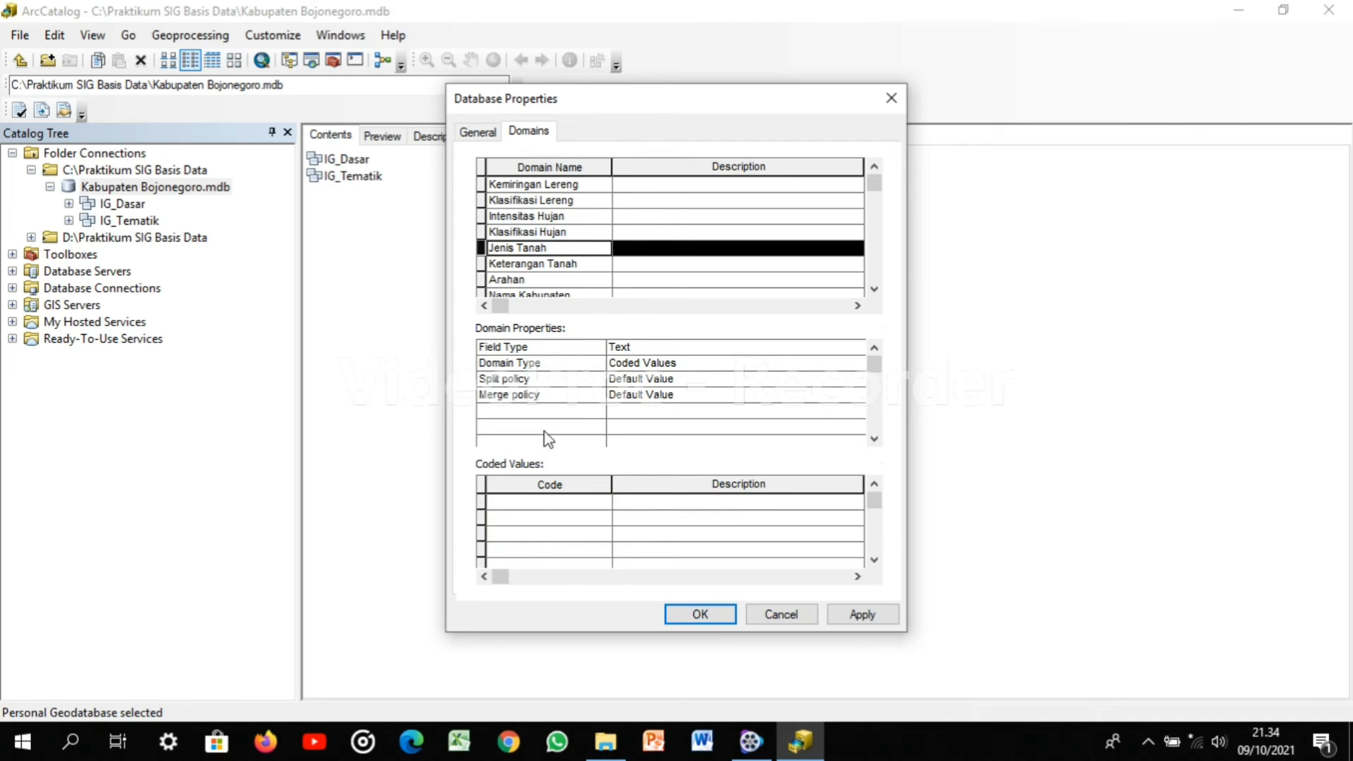
left_click(539, 506)
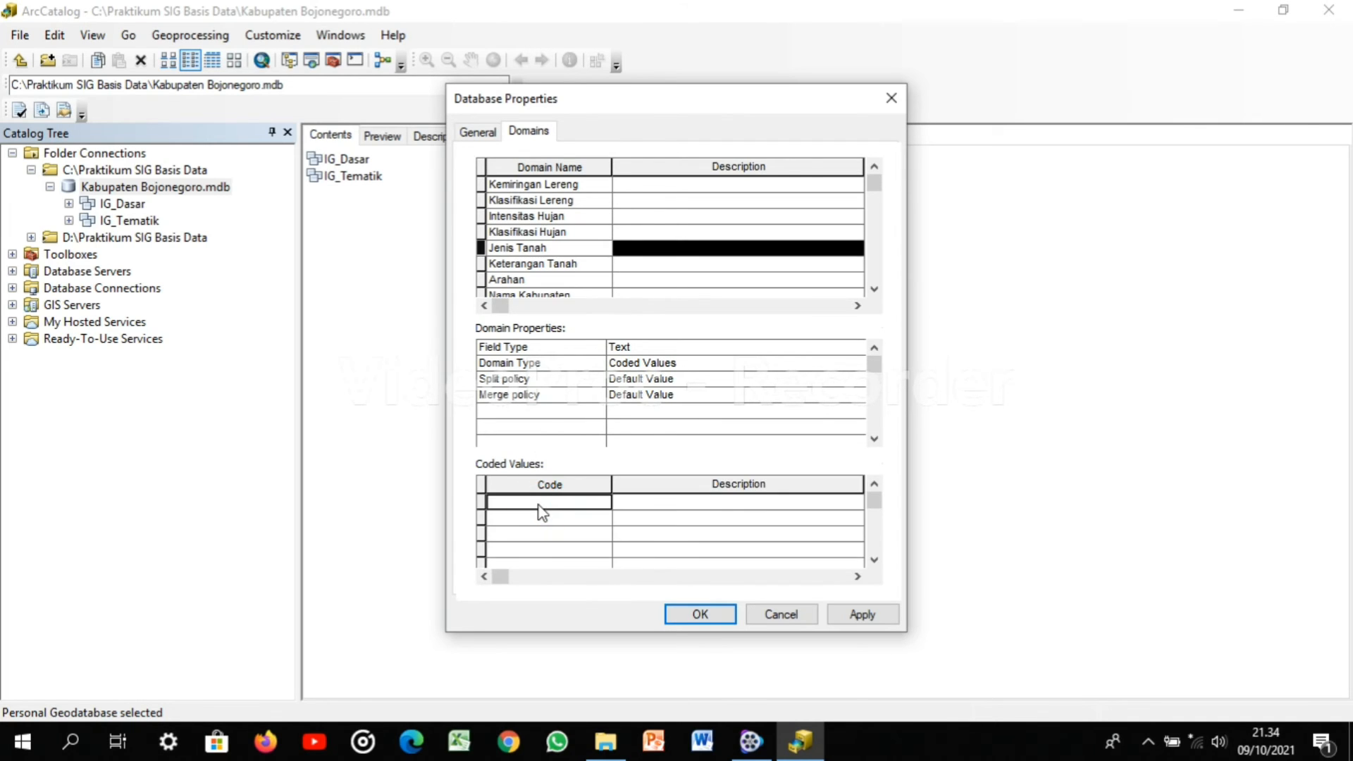
type("1")
key("Down")
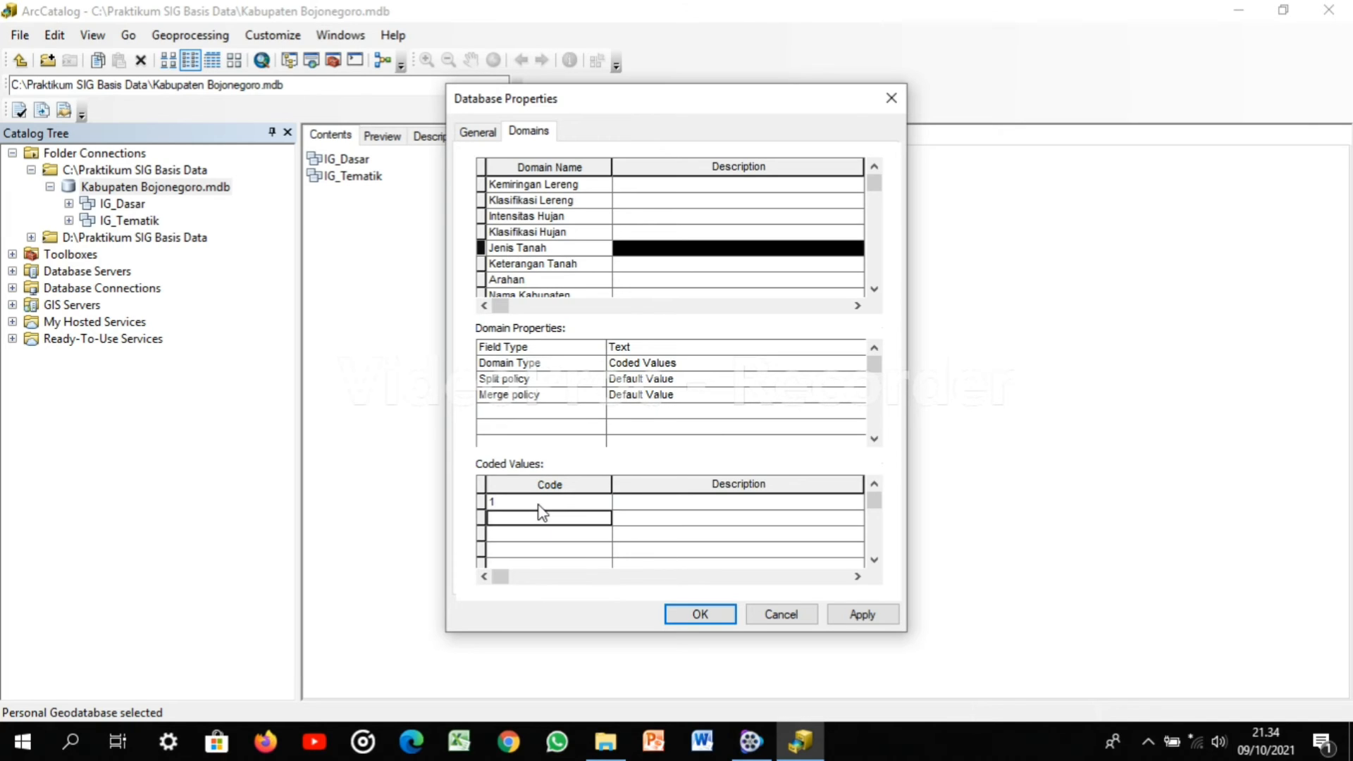
type("2")
key("Down")
type("3")
key("Down")
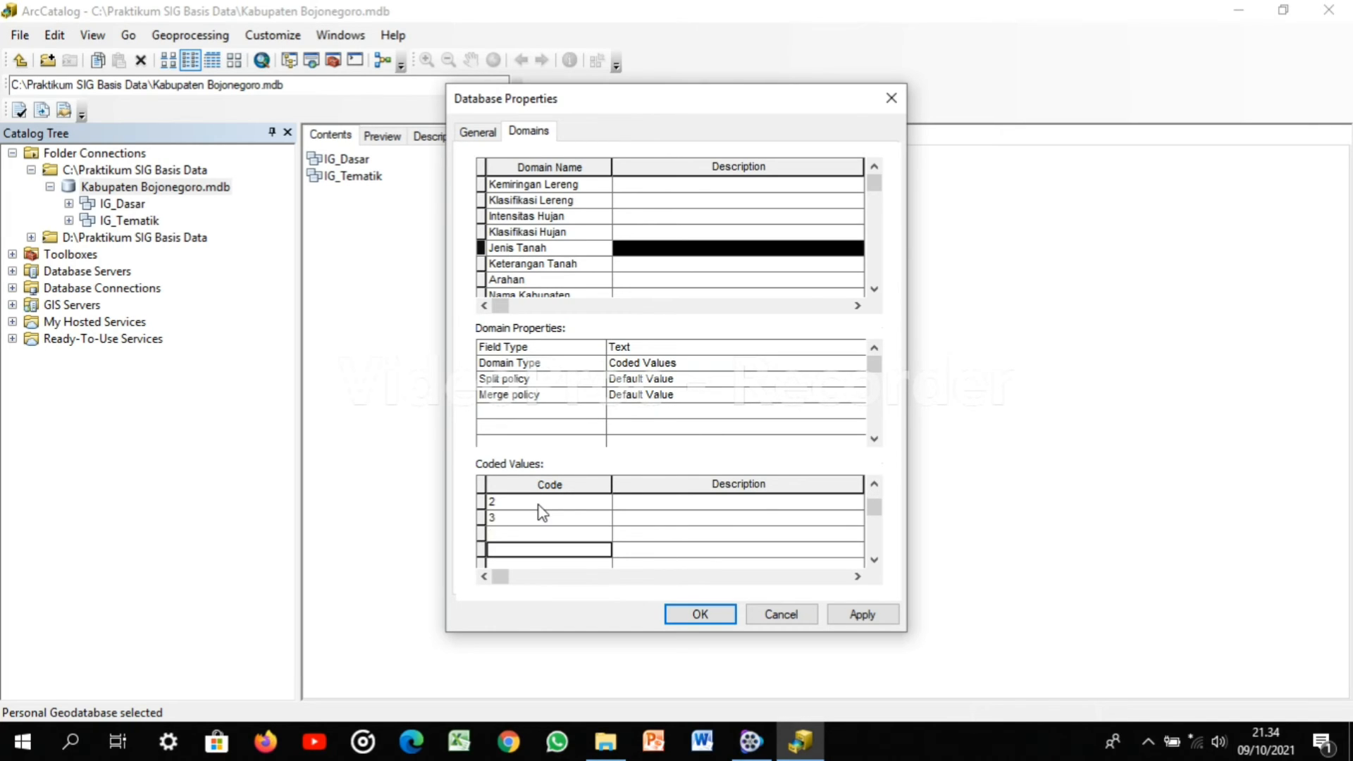
type("4")
key("Down")
type("5")
key("Down")
type("6")
key("Down")
key("Up")
key("Up")
key("Up")
key("Up")
key("Up")
key("Up")
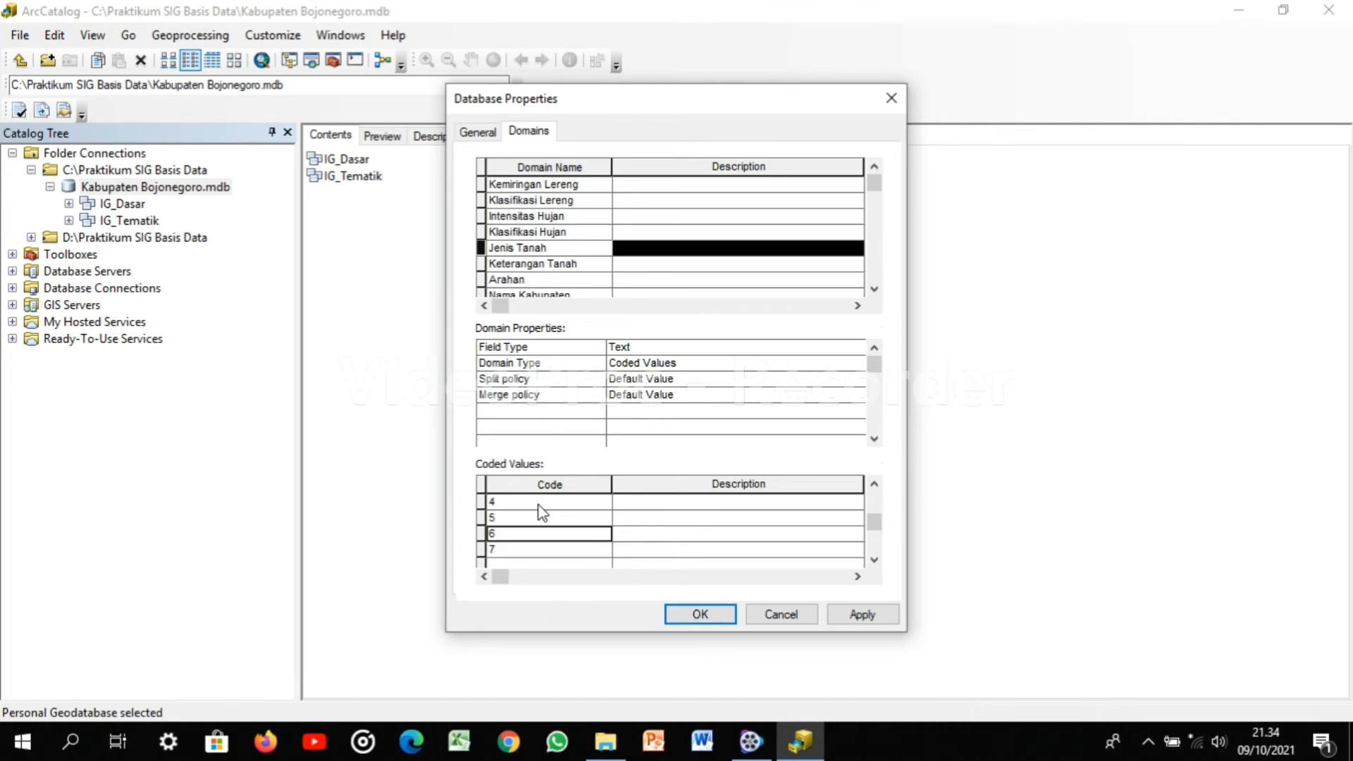
Describe codes 1 and 2 of the Jenis Tanah domain as "Regosol" and "Kambisol"
key("Tab")
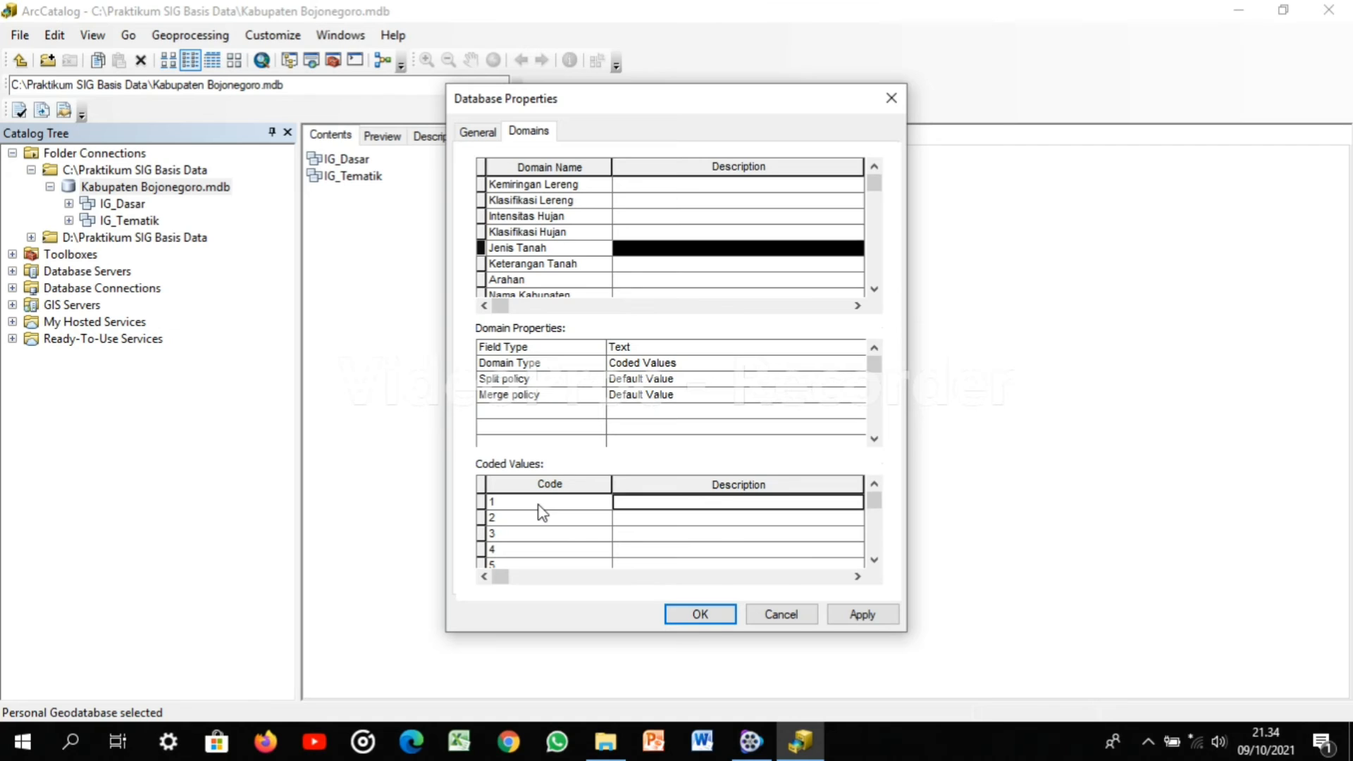
type("Regoso")
type("l")
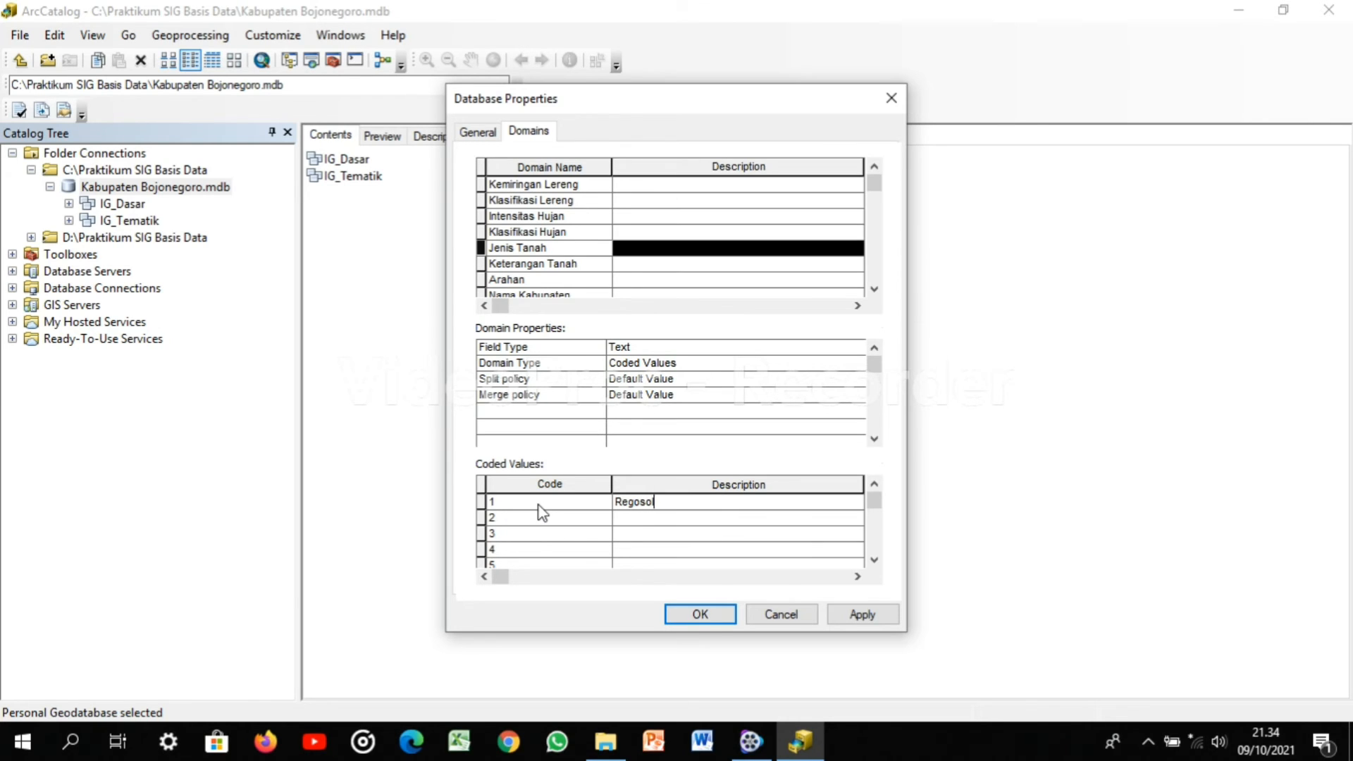
key("Return")
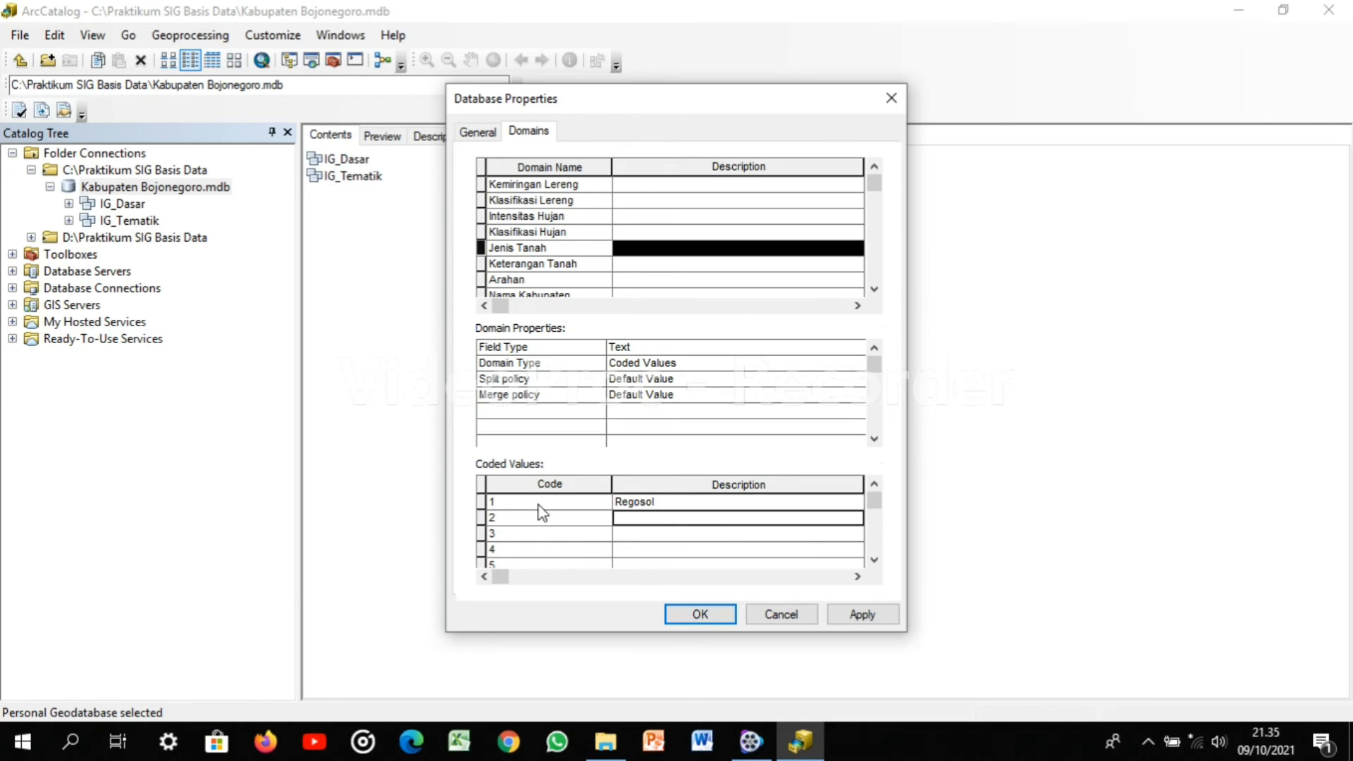
type("Kambsiol")
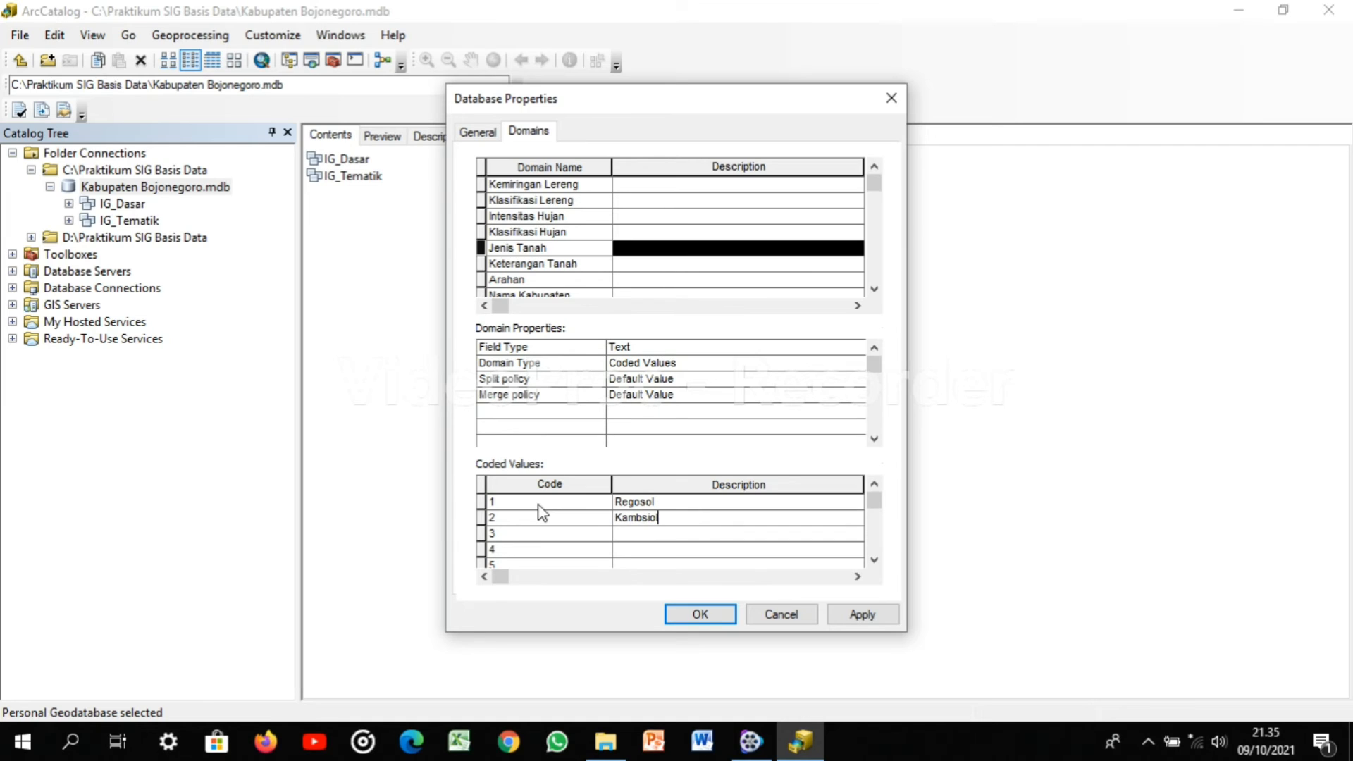
key("BackSpace")
key("BackSpace")
key("BackSpace")
type("iso")
key("Return")
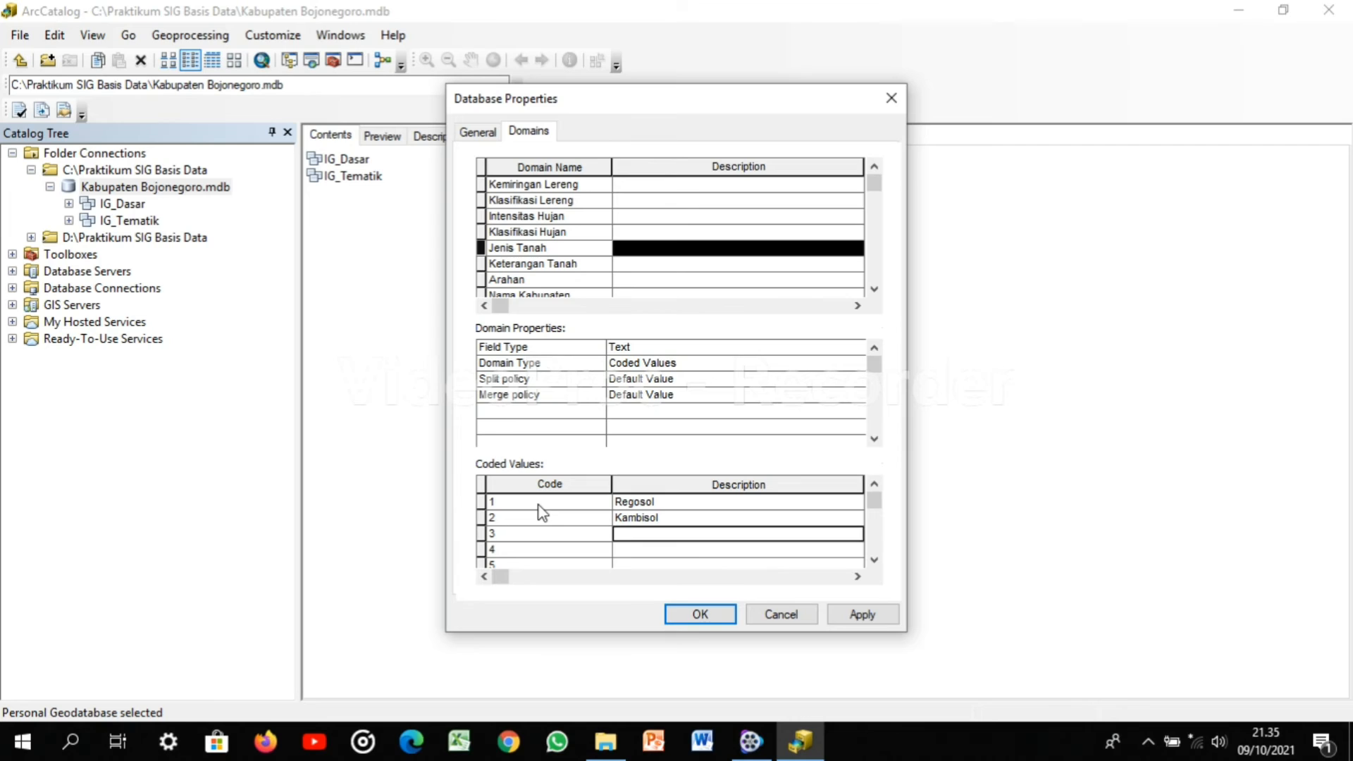
Describe codes 3 and 4 of the Jenis Tanah domain as "Aluvial" and "Gleisol"
type("Aluviak")
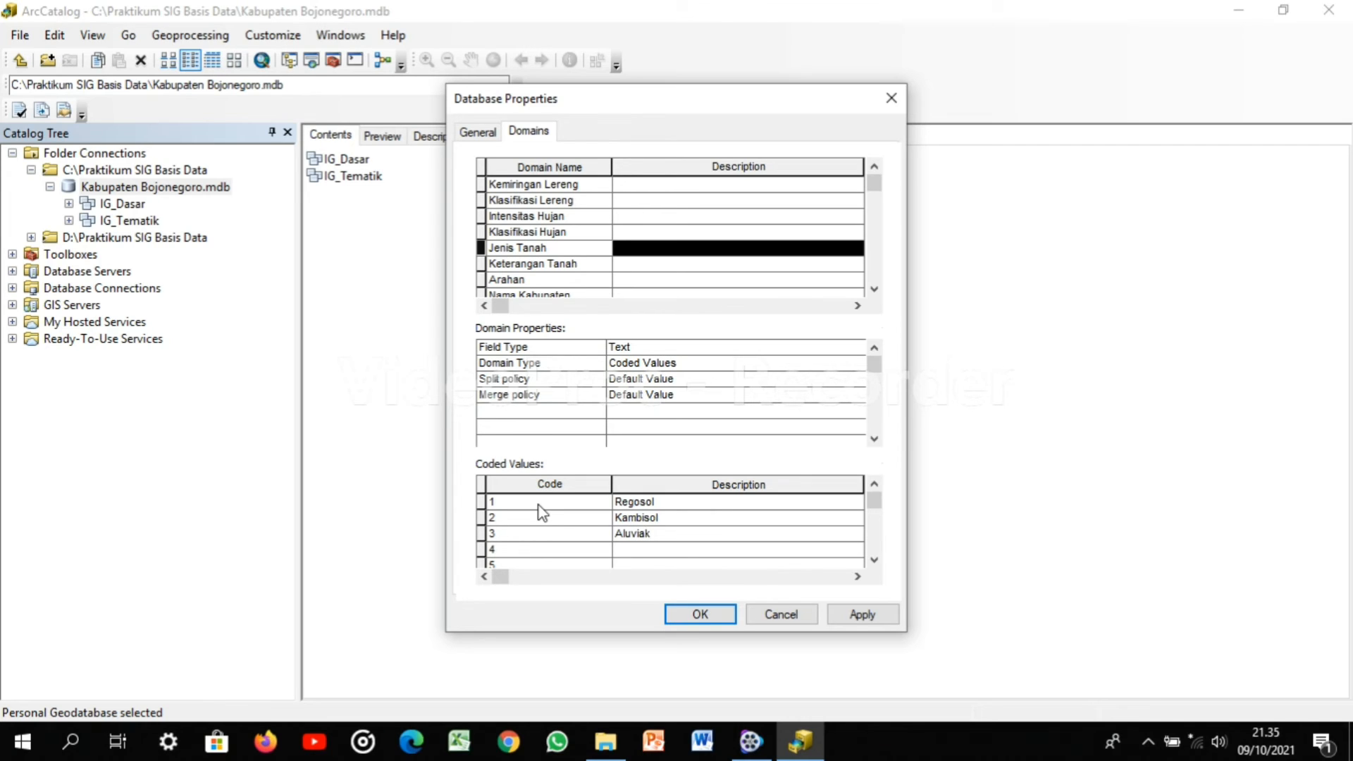
key("BackSpace")
type("l")
key("Return")
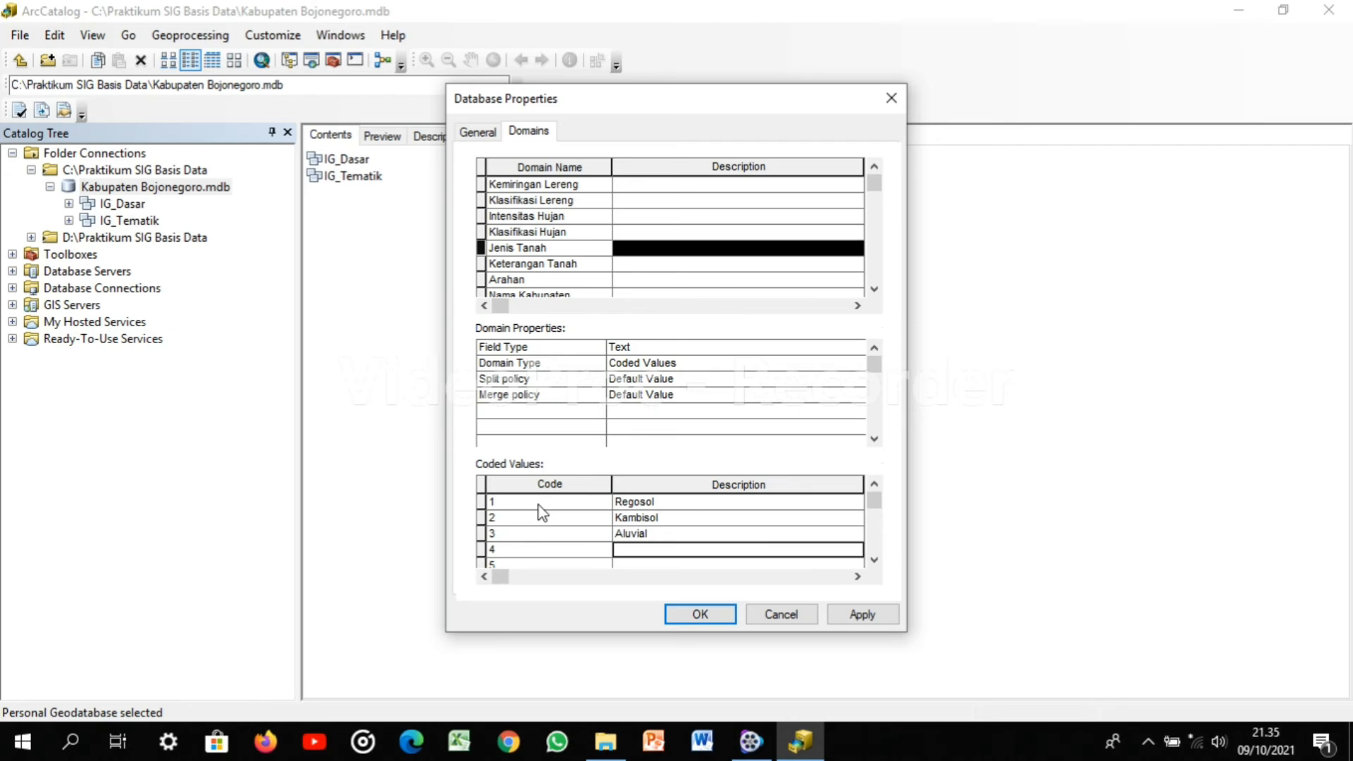
type("Gle")
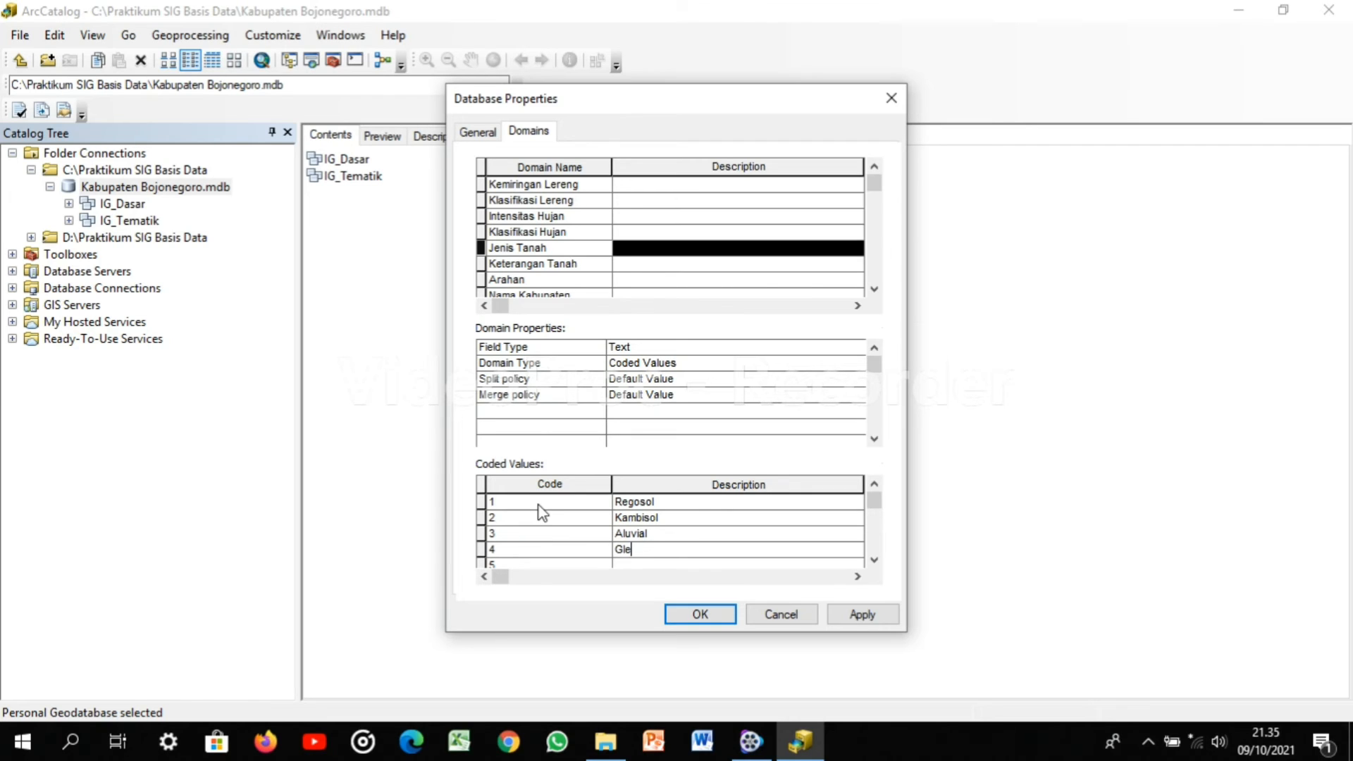
type("isol")
key("Return")
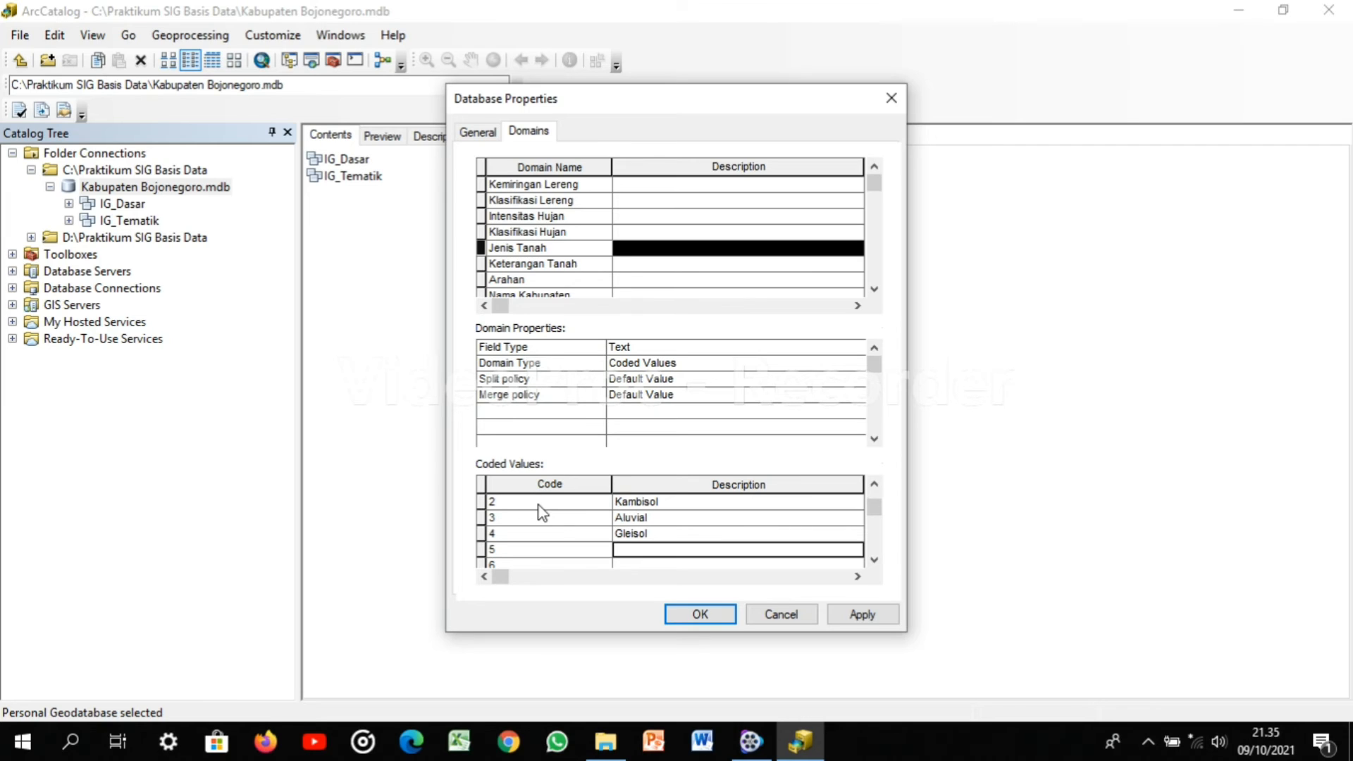
Describe codes 5, 6 and 7 of the Jenis Tanah domain as "Latosol", "Grumosol" and "Mediteran"
type("Lato")
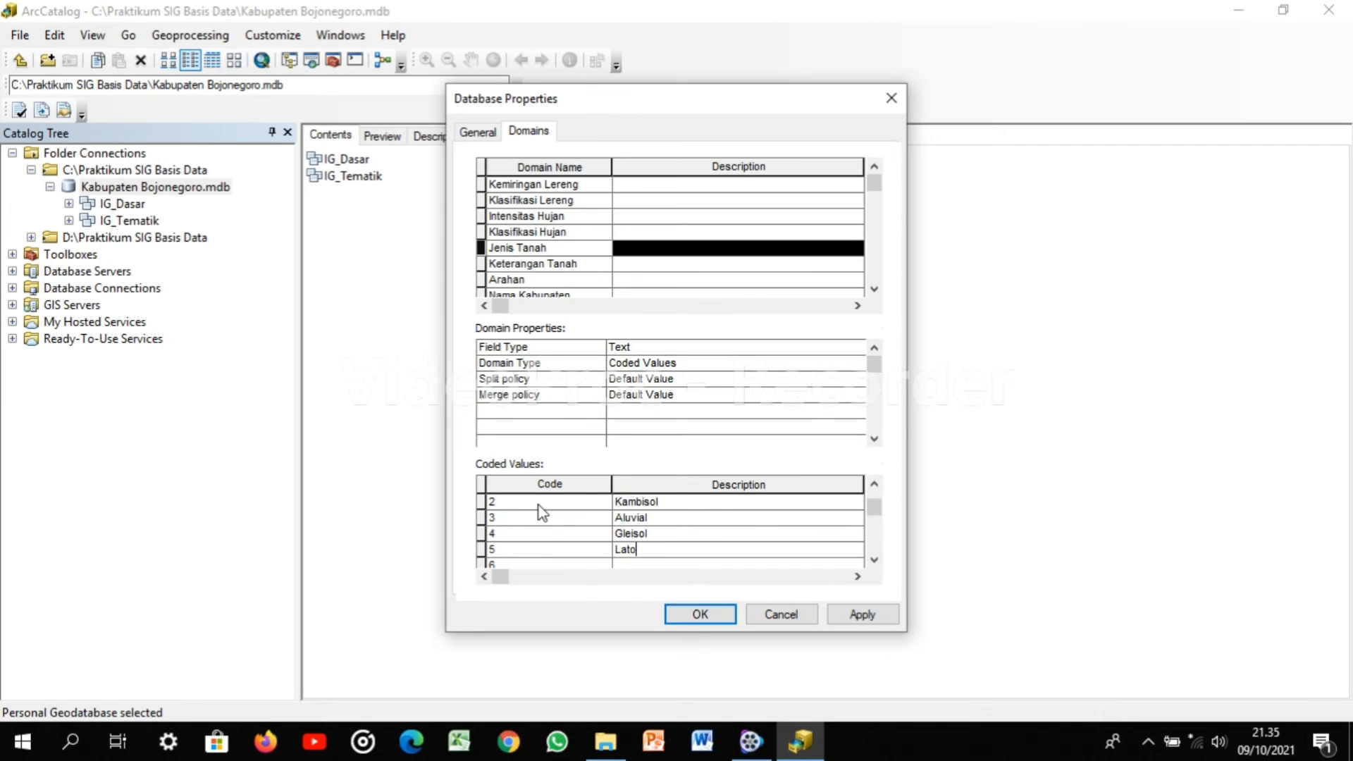
type("sol")
key("Return")
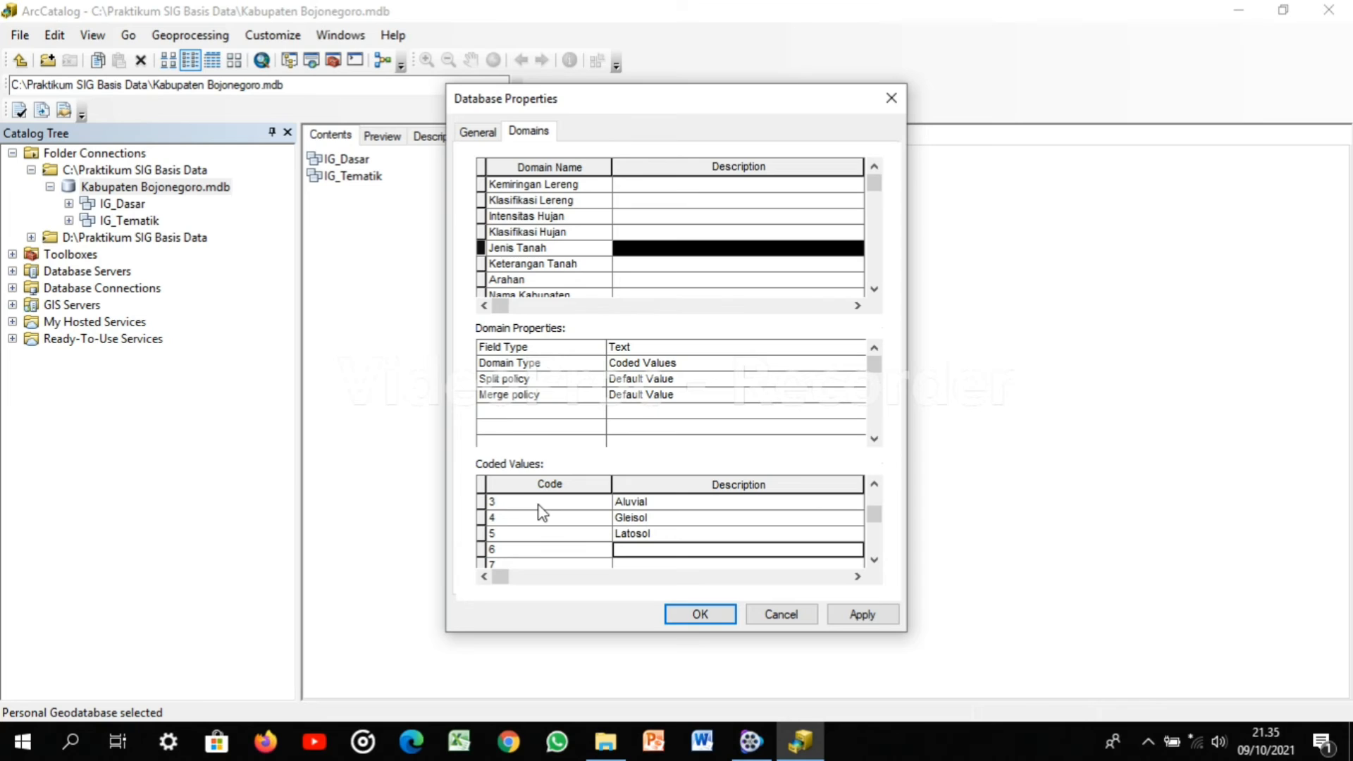
type("Grum")
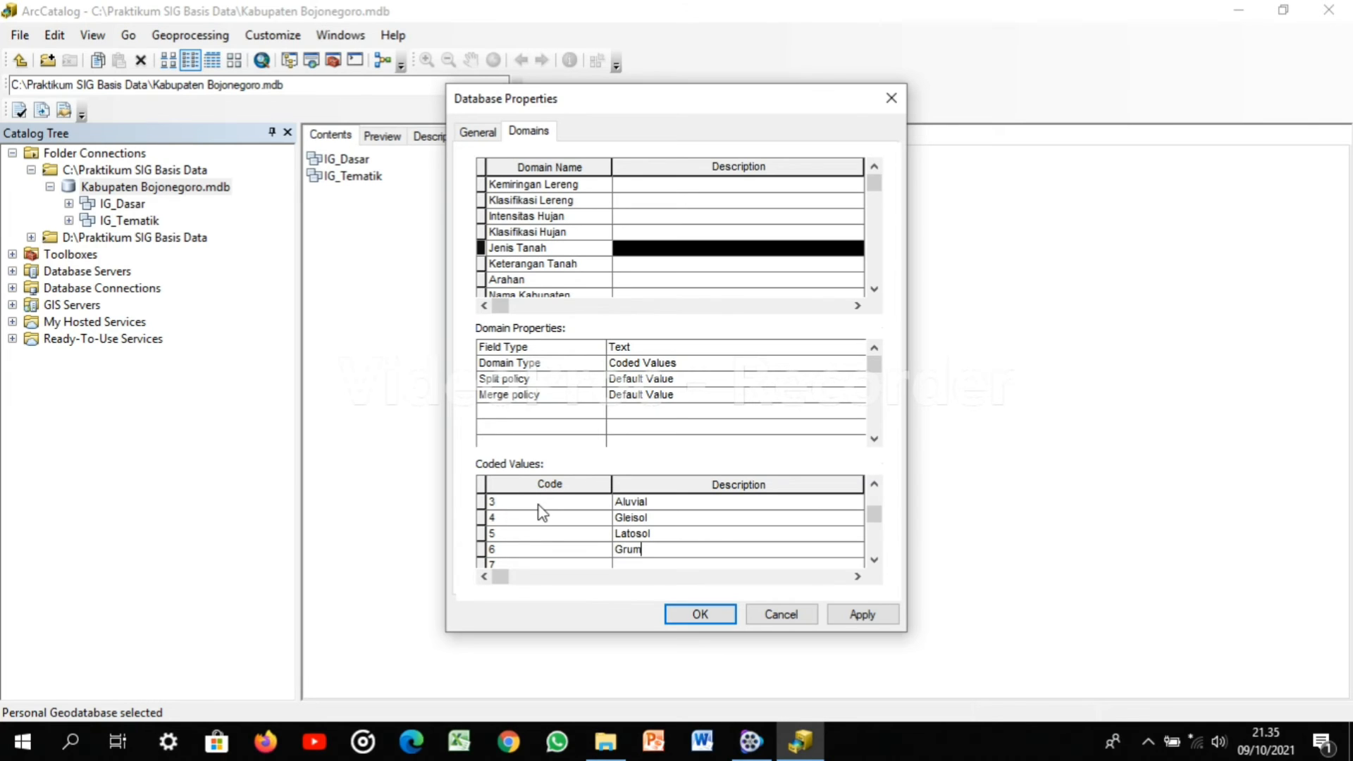
type("osol")
key("Return")
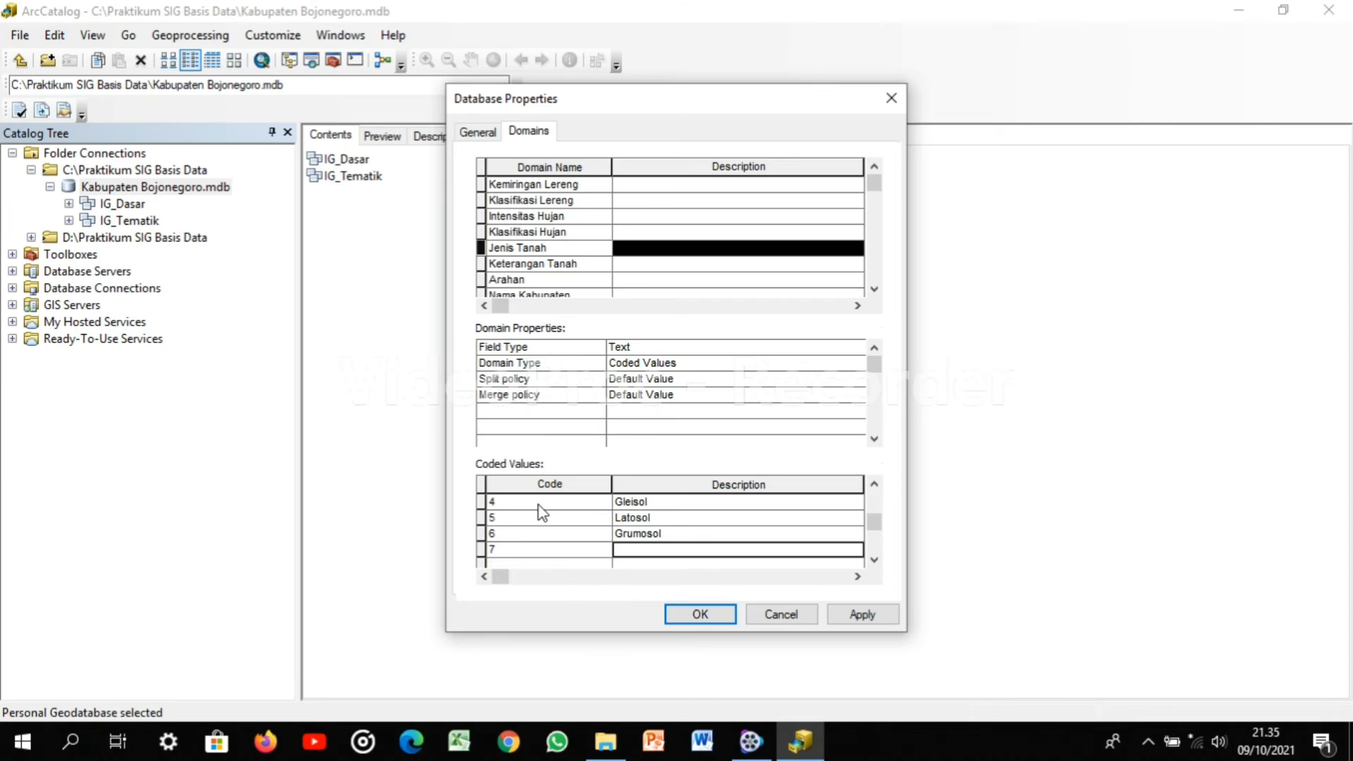
type("Meditera")
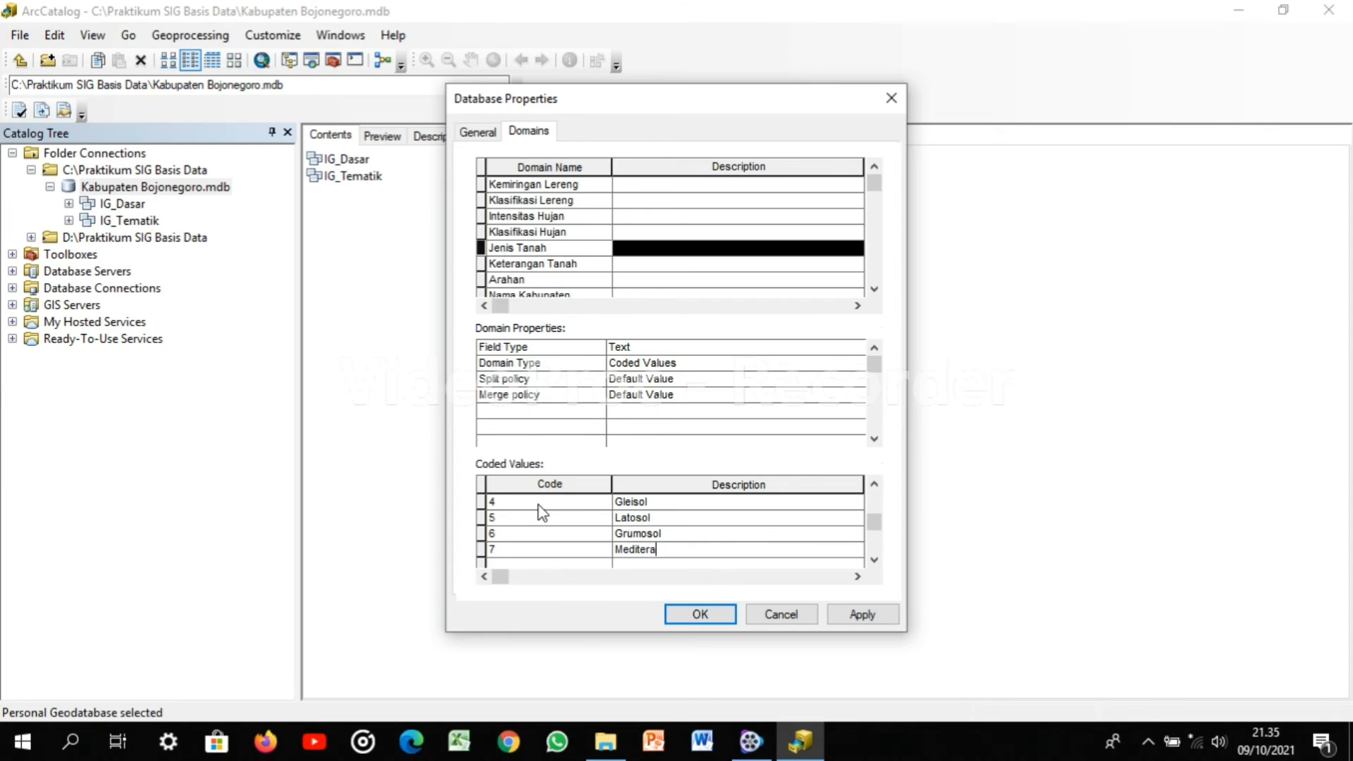
type("n")
Review the codes and descriptions entered for the Jenis Tanah domain
key("Up")
key("Up")
key("Up")
key("Up")
key("Up")
key("Up")
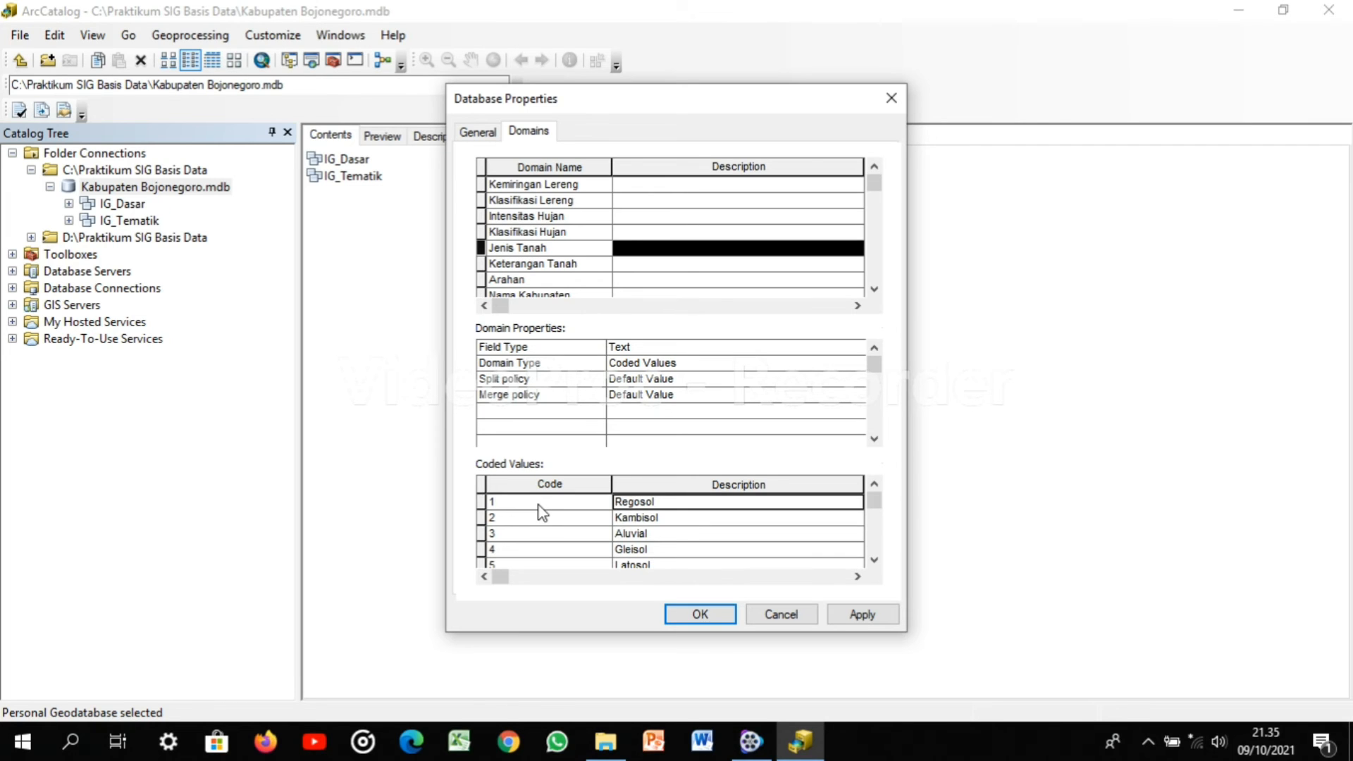
key("Down")
key("Down")
key("Down")
key("Down")
key("Down")
key("Down")
key("Down")
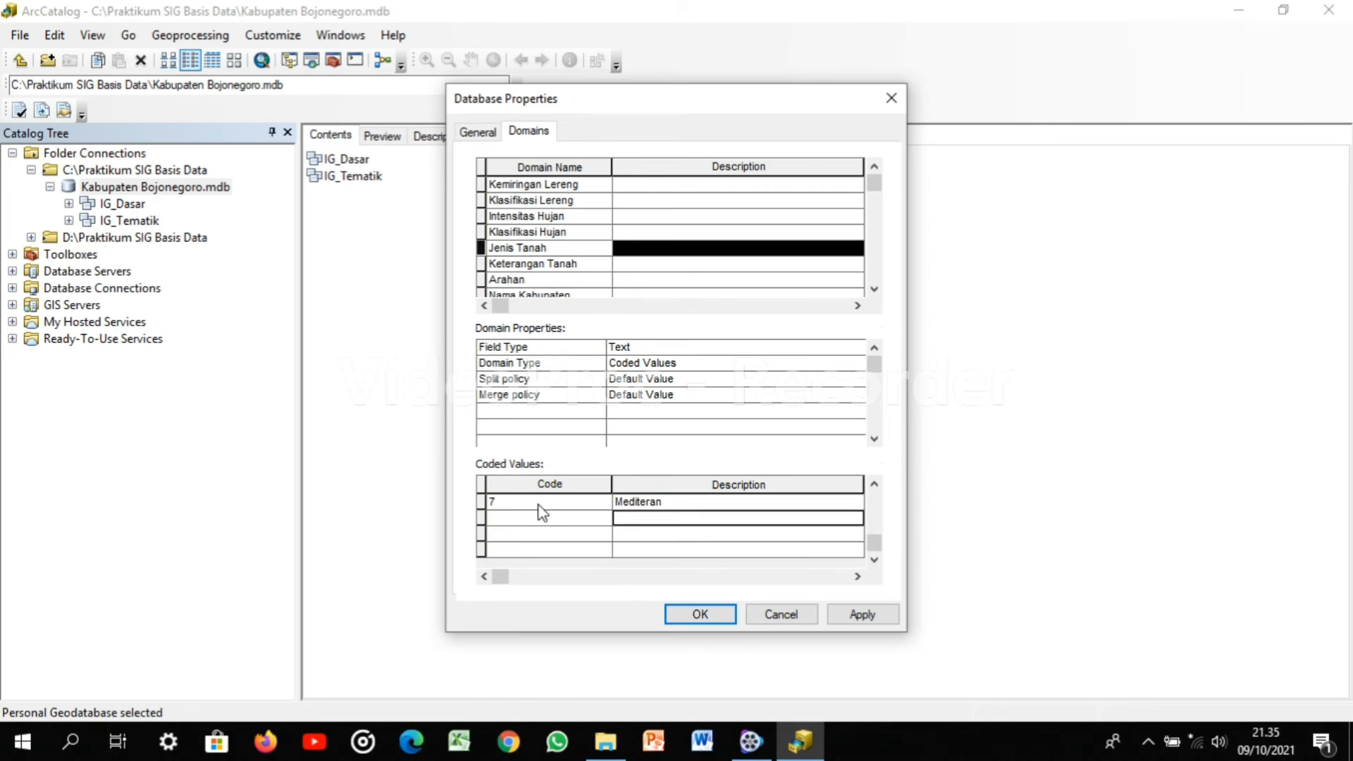
key("Up")
key("Up")
key("Up")
key("Up")
key("Up")
key("Up")
key("Up")
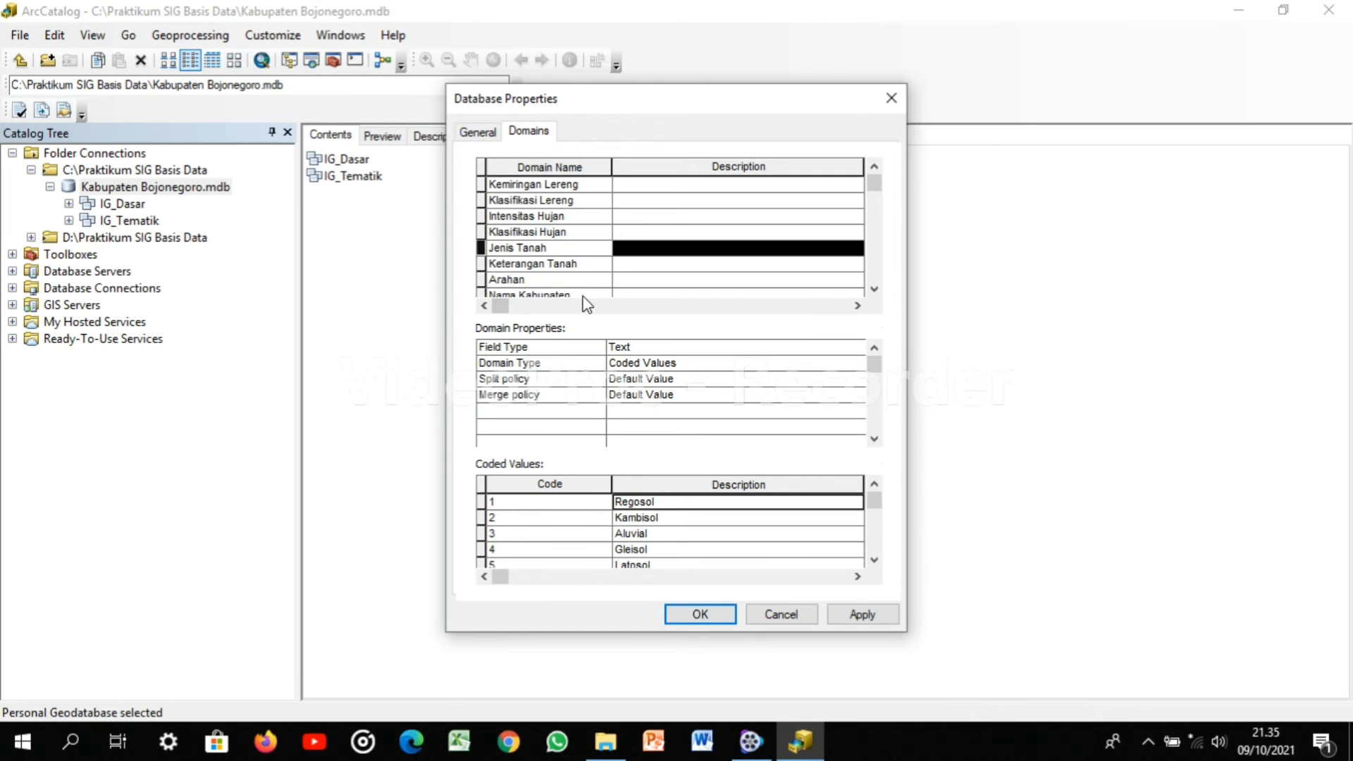
Add the codes 1 through 7 to the coded values of the Keterangan Tanah domain
left_click(561, 264)
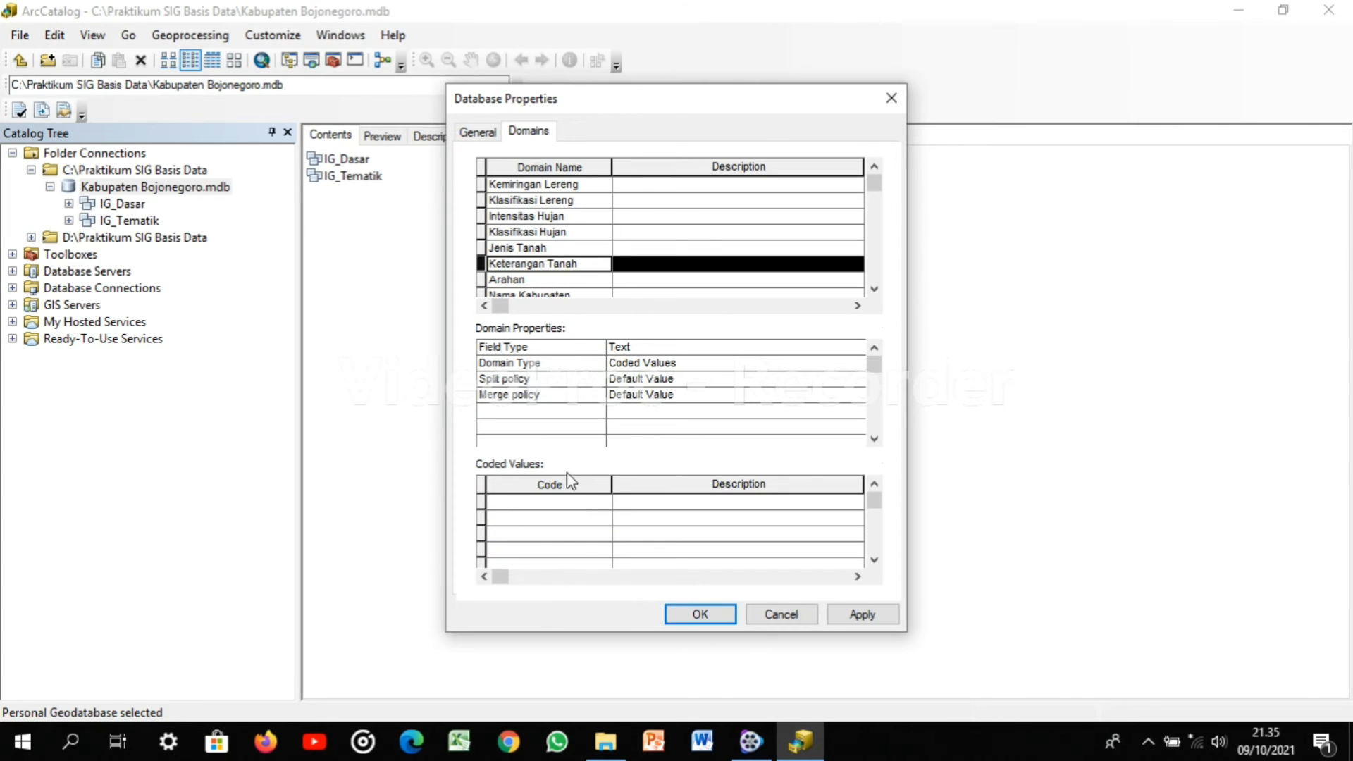
left_click(574, 502)
type("1")
key("Return")
type("2")
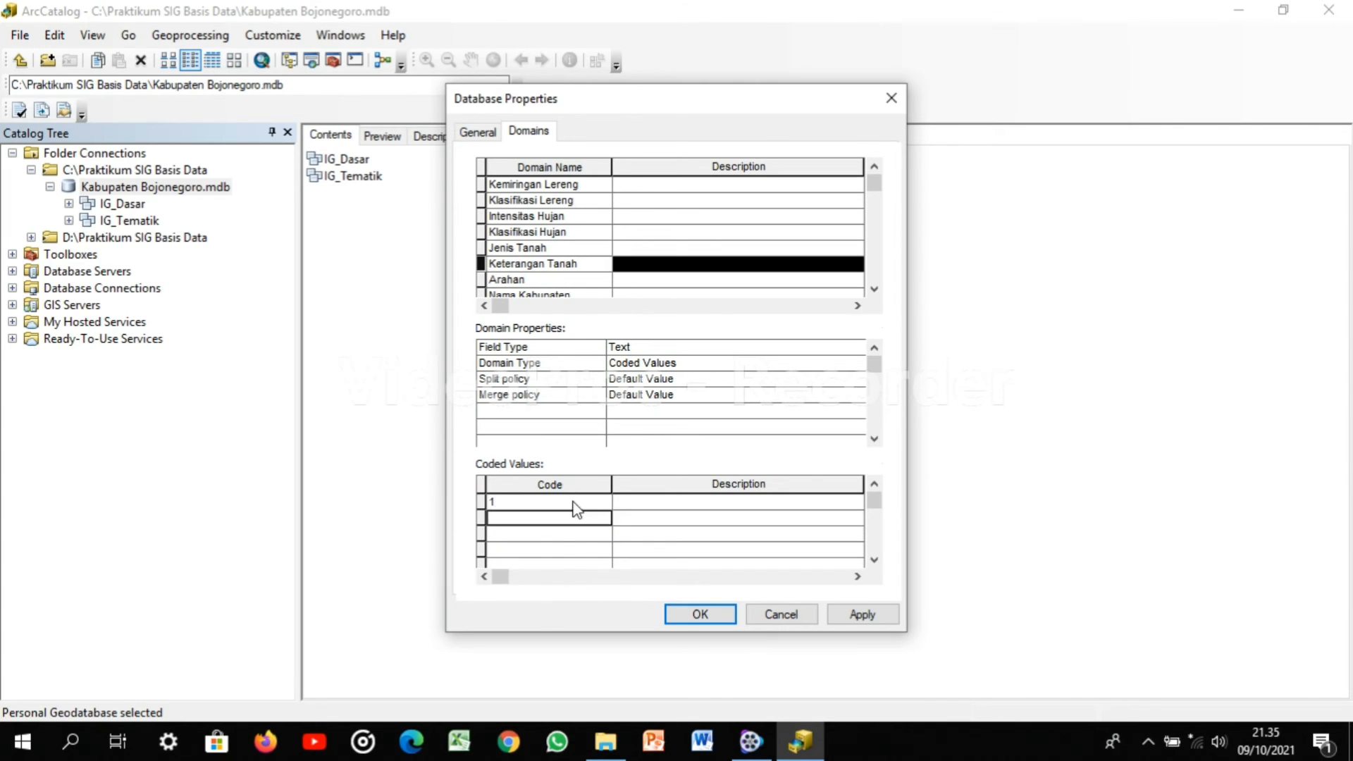
key("Return")
type("3")
key("Return")
type("4")
key("Return")
type("5")
key("Return")
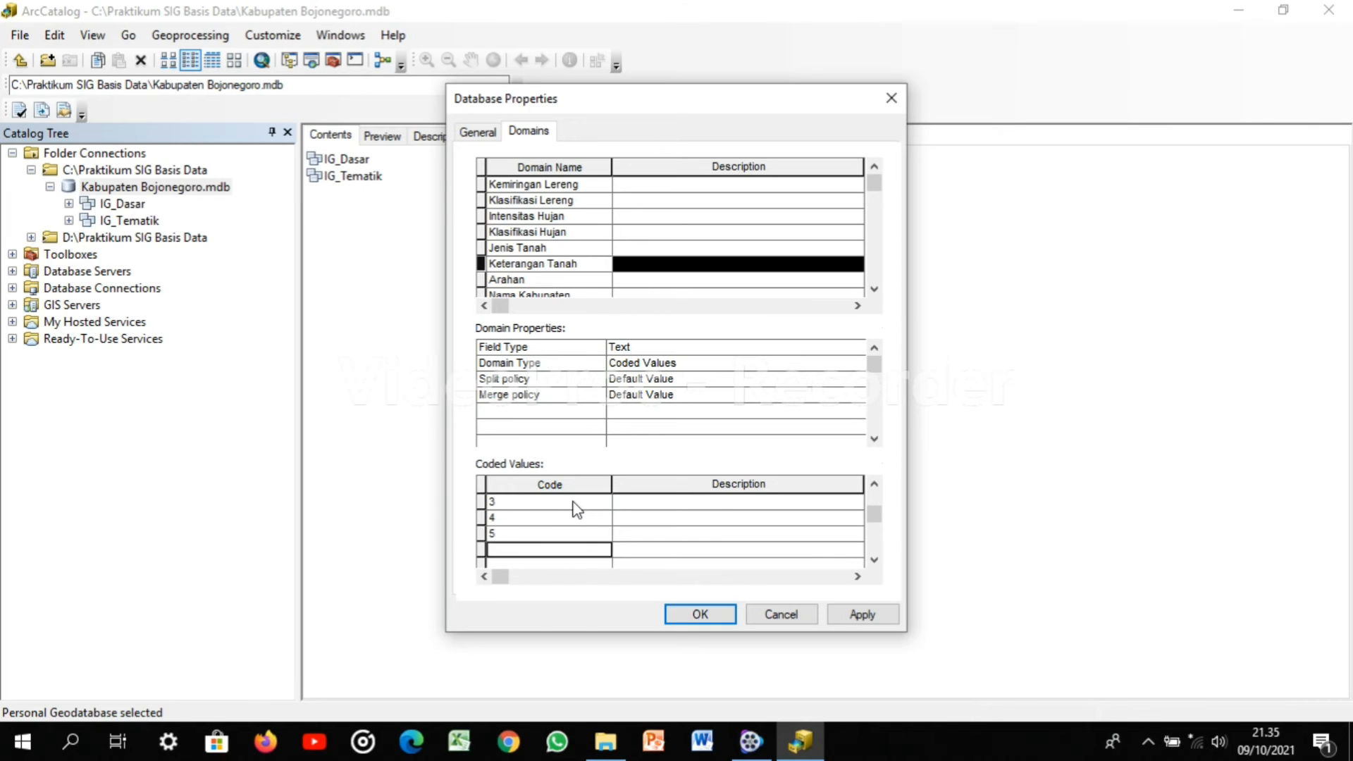
type("6")
key("Return")
type("7")
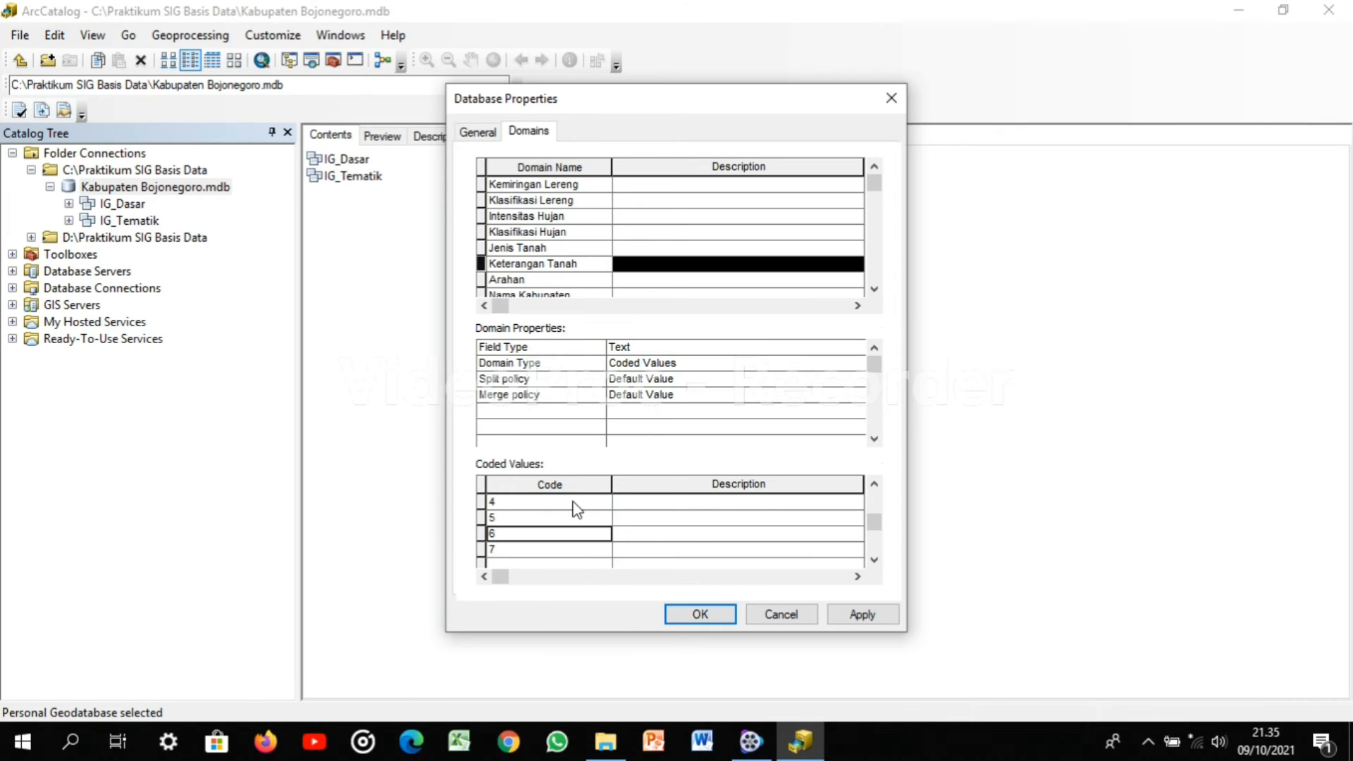
Describe codes 1 and 2 of the Keterangan Tanah domain as "Sangat Peka" and "Agak Peka"
scroll(577, 509, "up", 1)
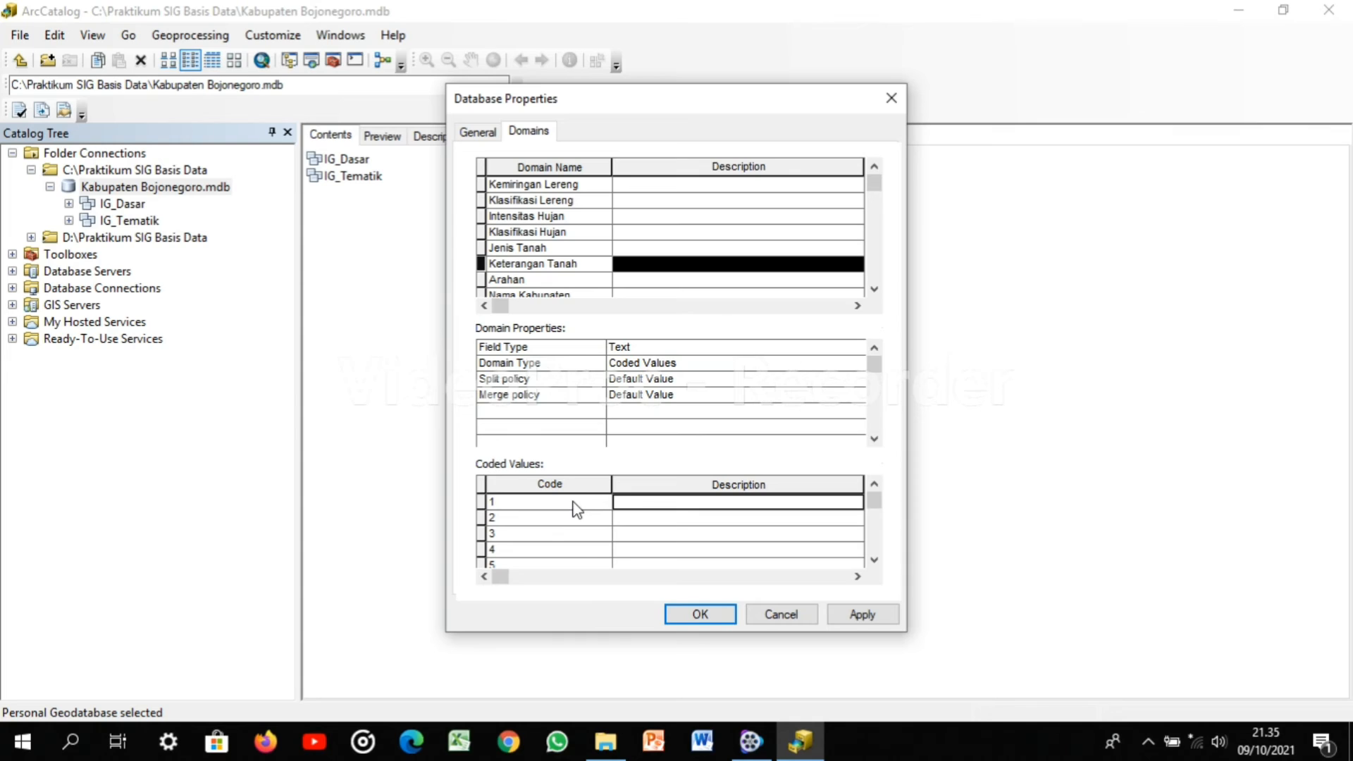
type("Sang")
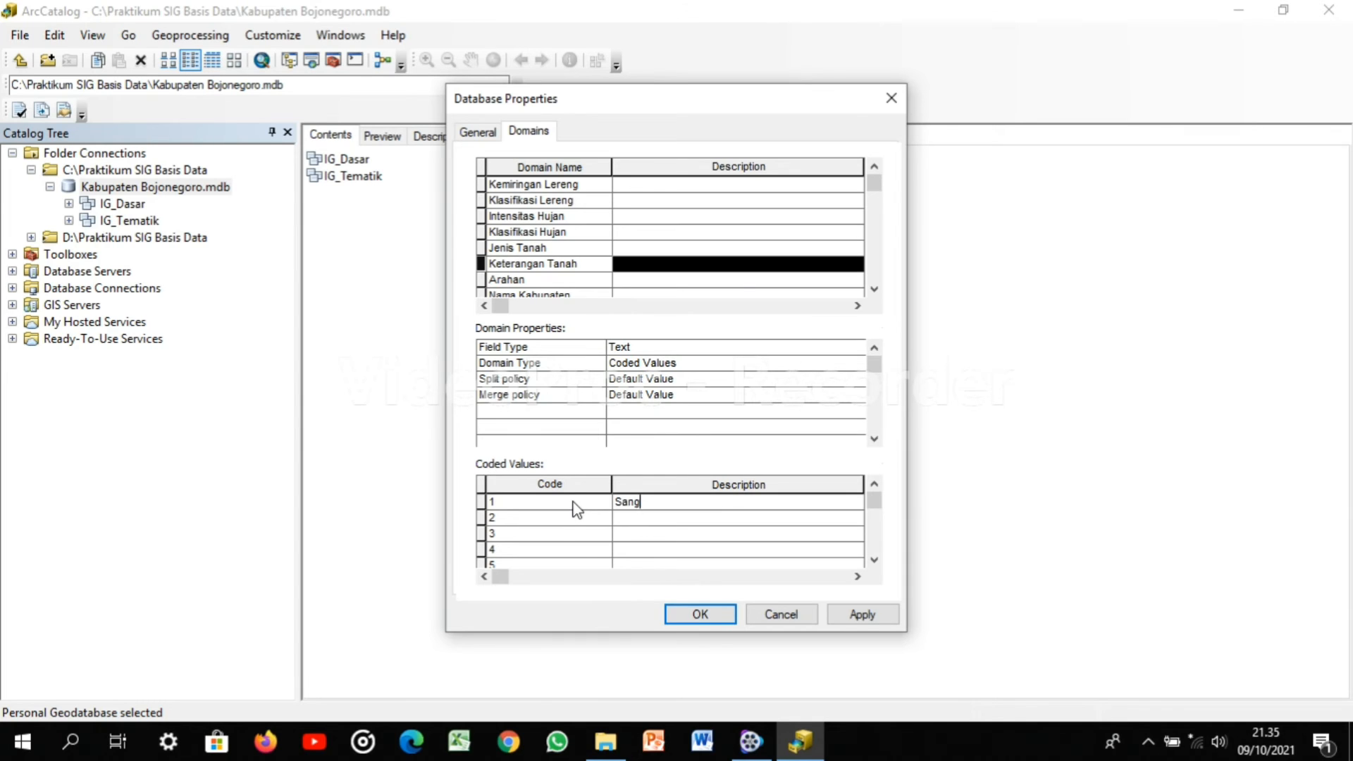
type("at Peka")
key("Return")
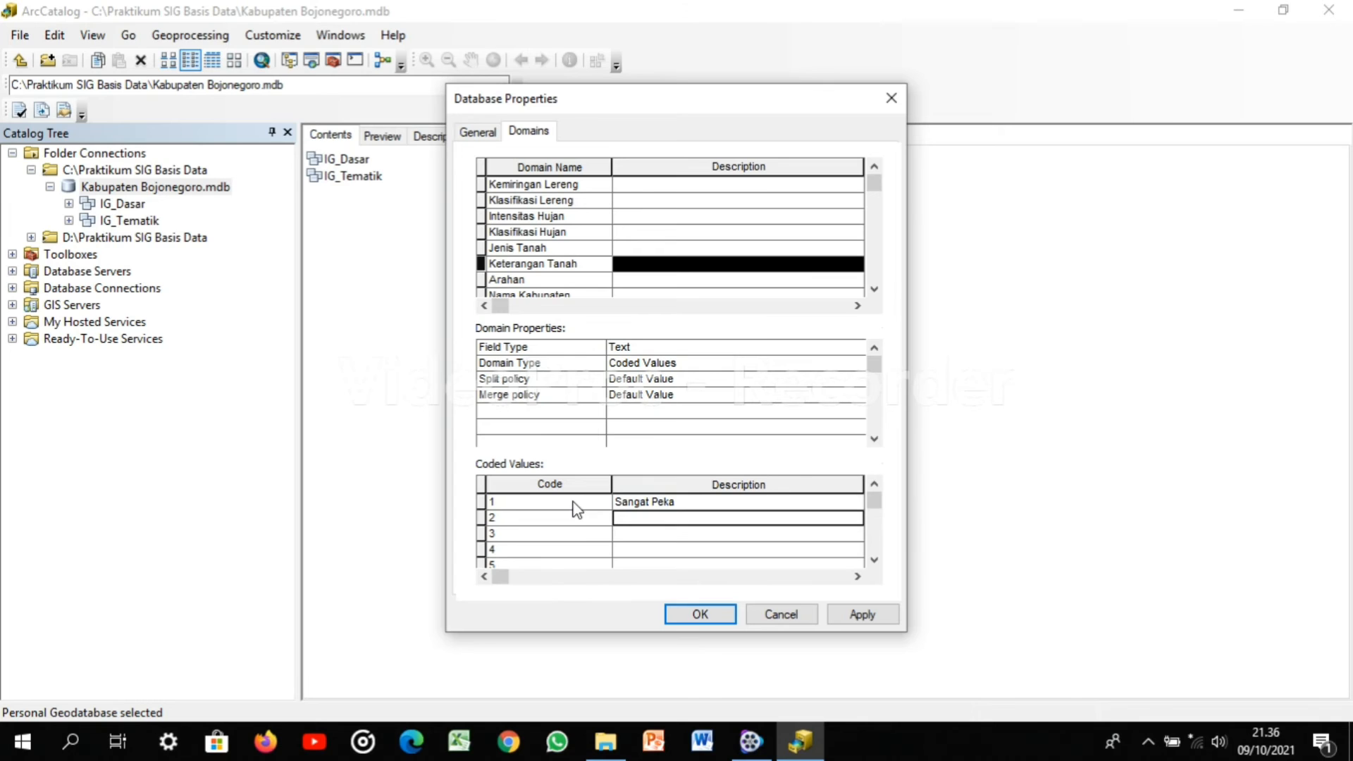
type("A")
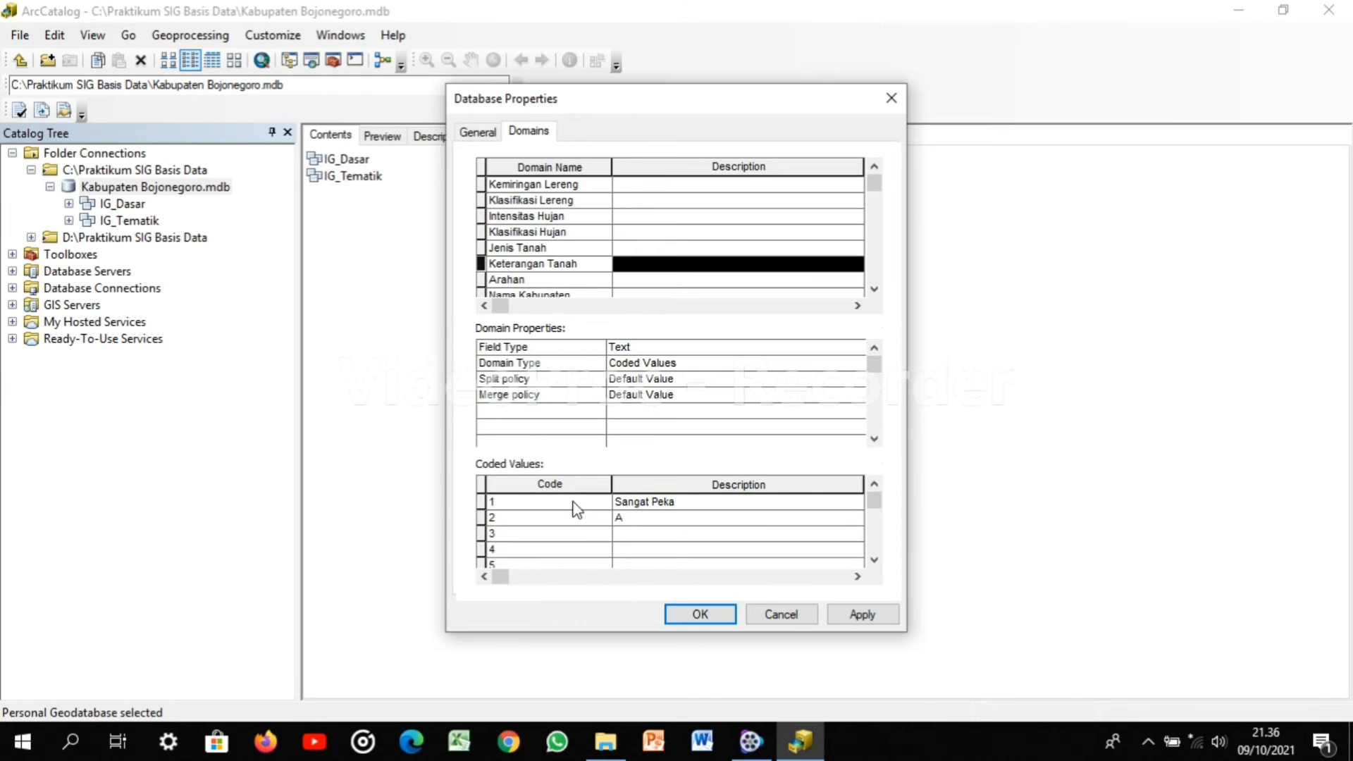
type("gak Peka")
key("Return")
Describe both codes 3 and 4 of the Keterangan Tanah domain as "Tidak Peka"
type("Tidak Peka")
key("Return")
type("Tda")
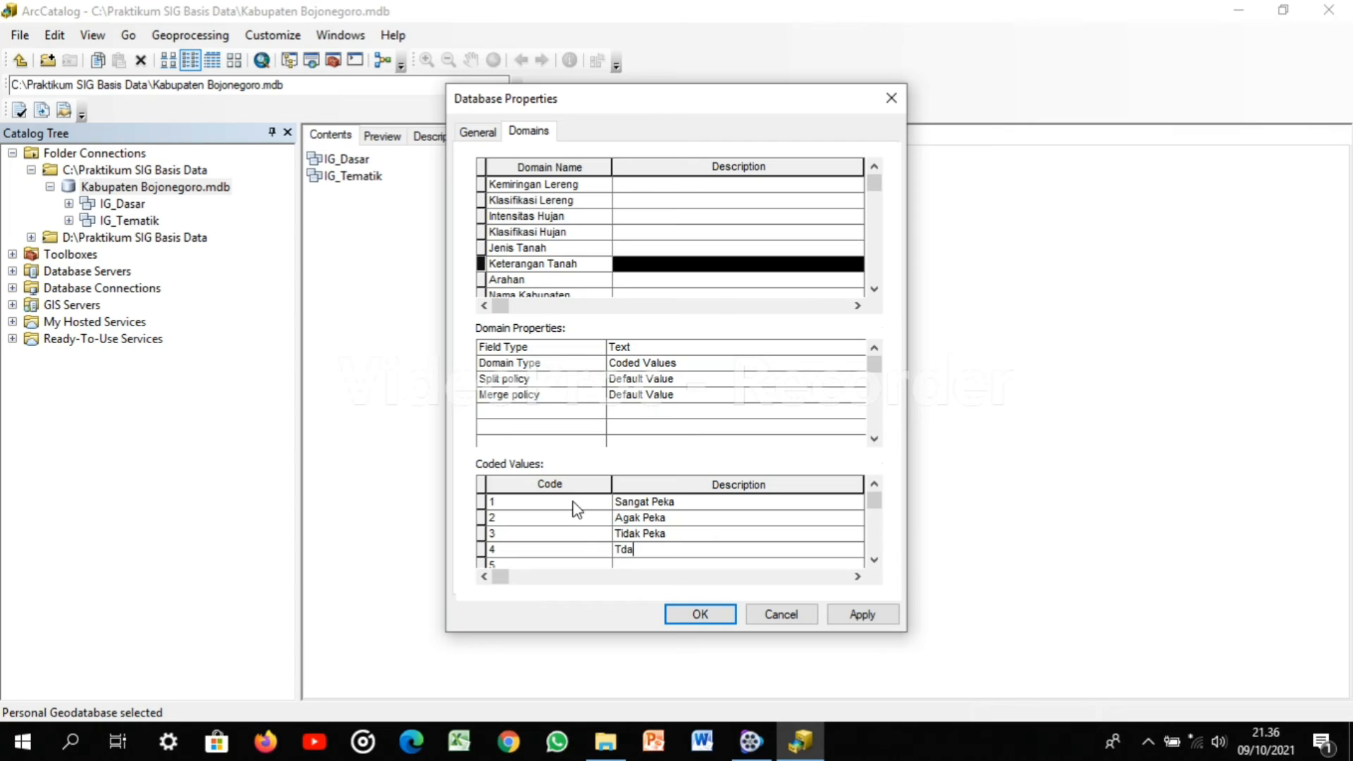
key("BackSpace")
key("BackSpace")
type("idak Peka")
key("Return")
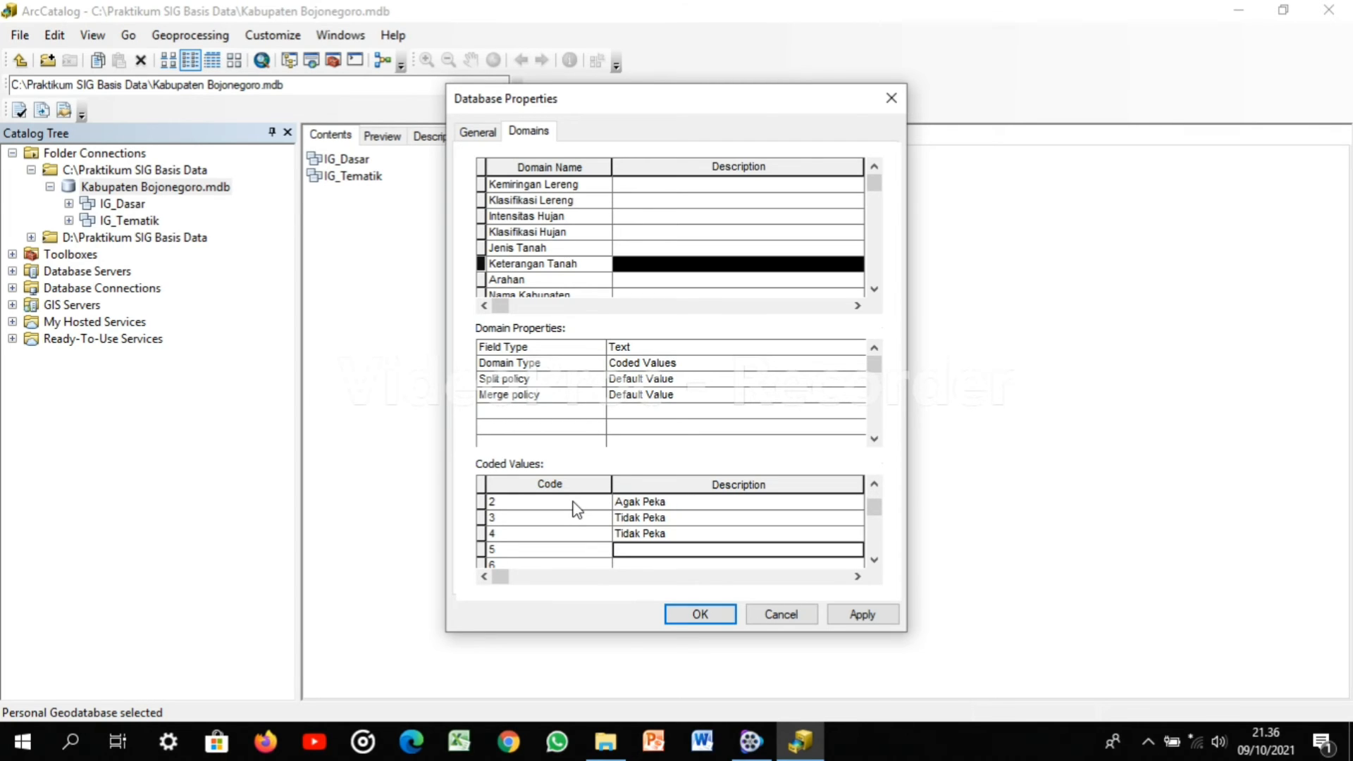
Describe codes 5, 6 and 7 of the Keterangan Tanah domain as "Kurang Peka", "Peka" and "Agak Peka"
type("Ku")
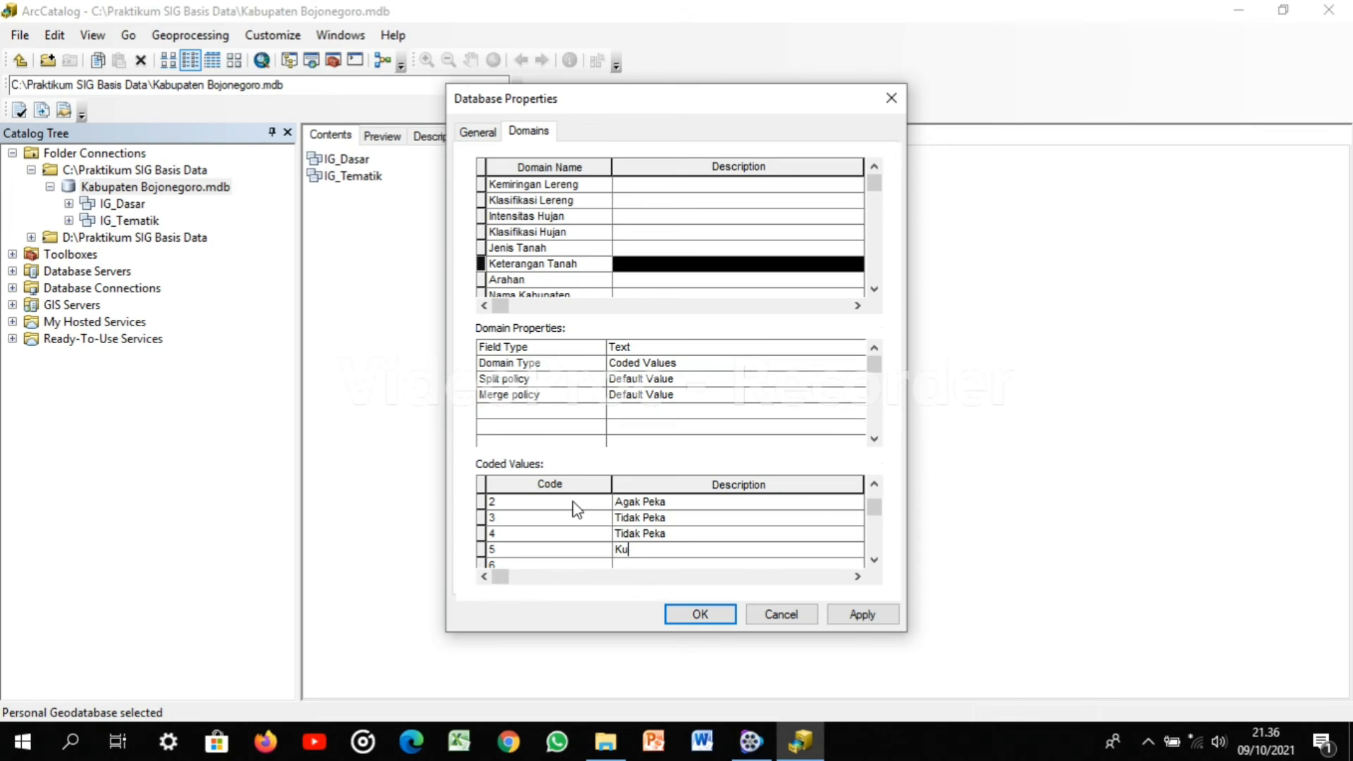
type("rang Peka")
key("Return")
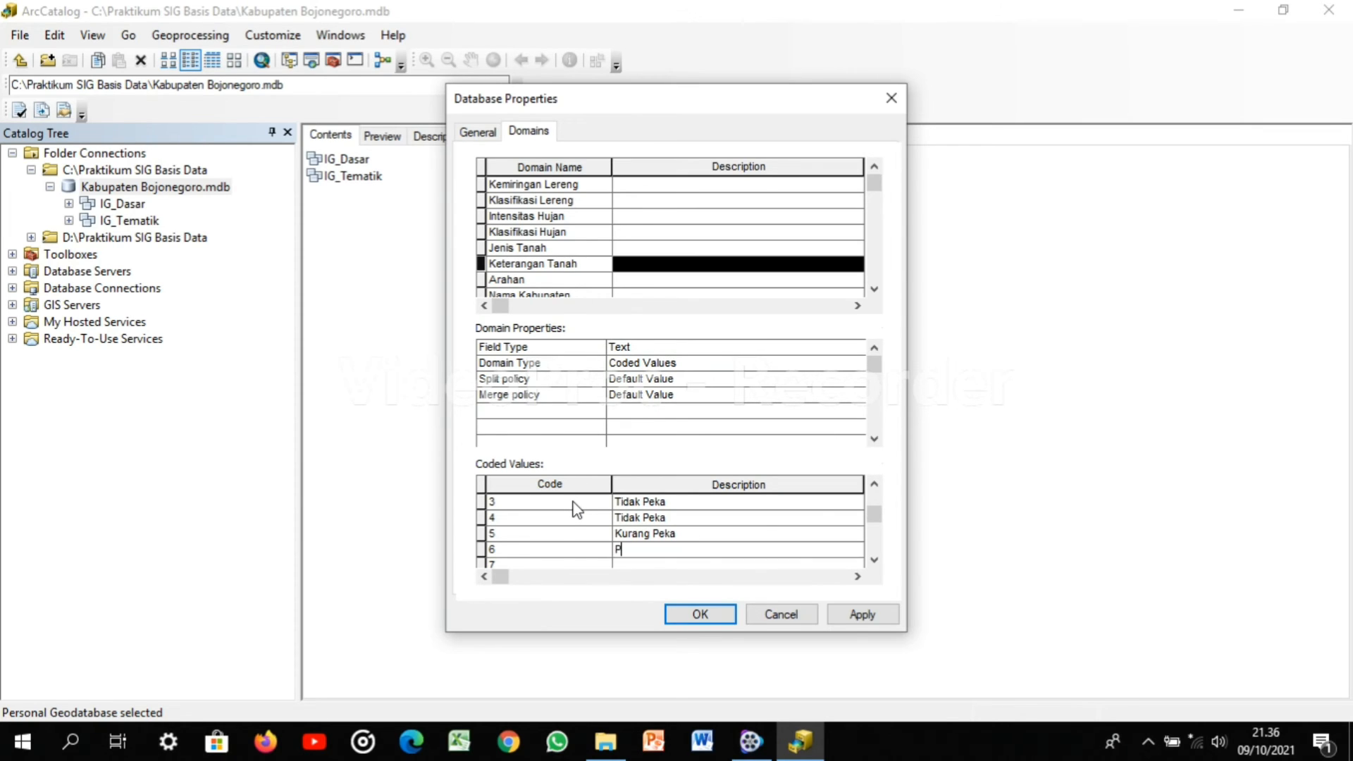
type("Peka")
key("Return")
type("Agak Oe")
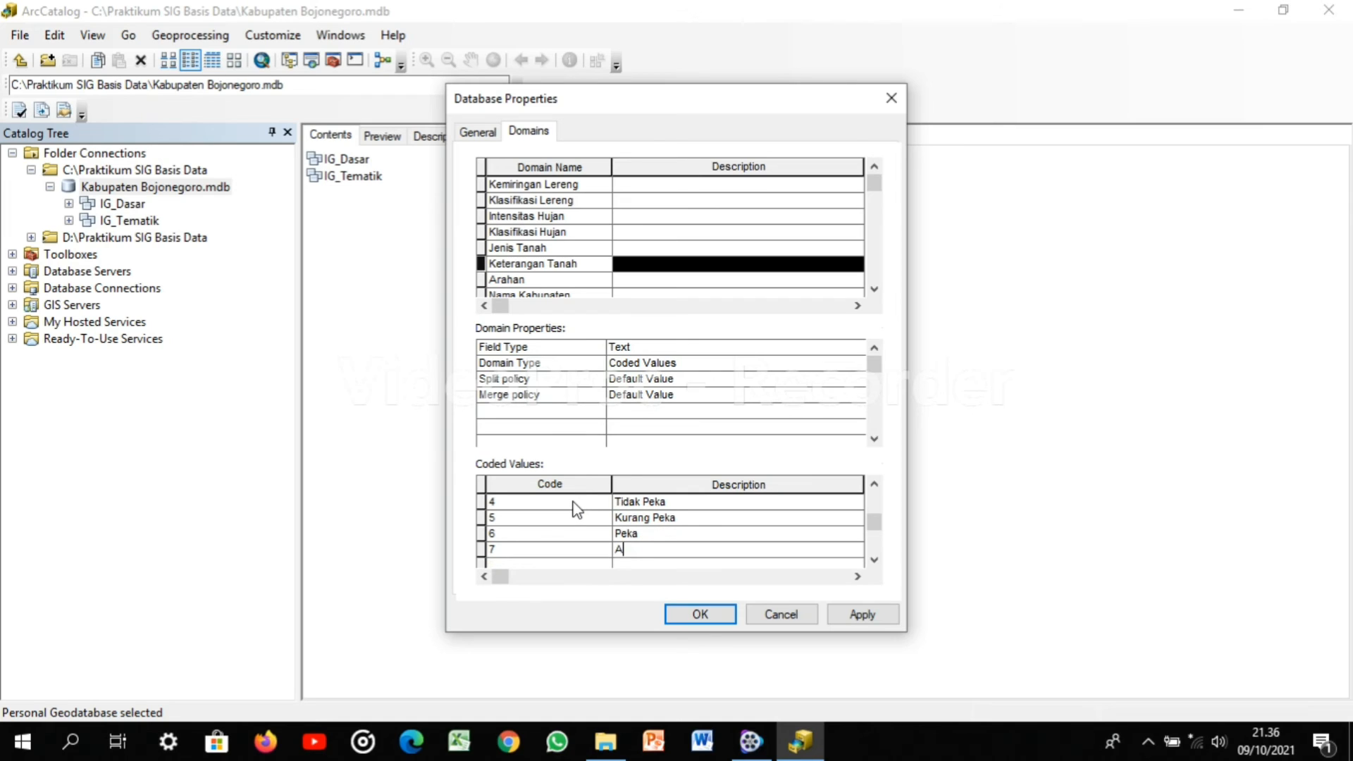
key("BackSpace")
key("BackSpace")
type("Peka")
key("Down")
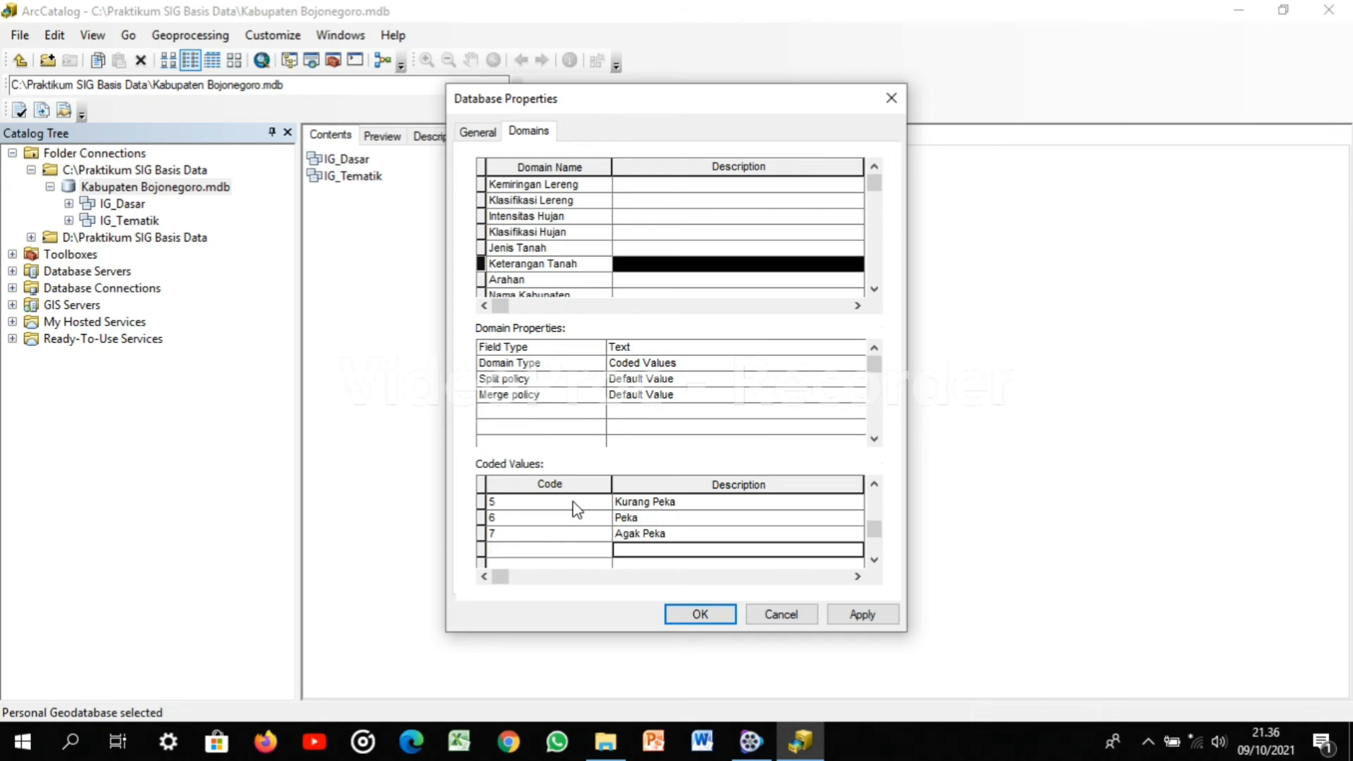
Review the codes and descriptions entered for the Keterangan Tanah domain
key("Up")
key("Up")
key("Up")
key("Up")
key("Up")
key("Up")
key("Up")
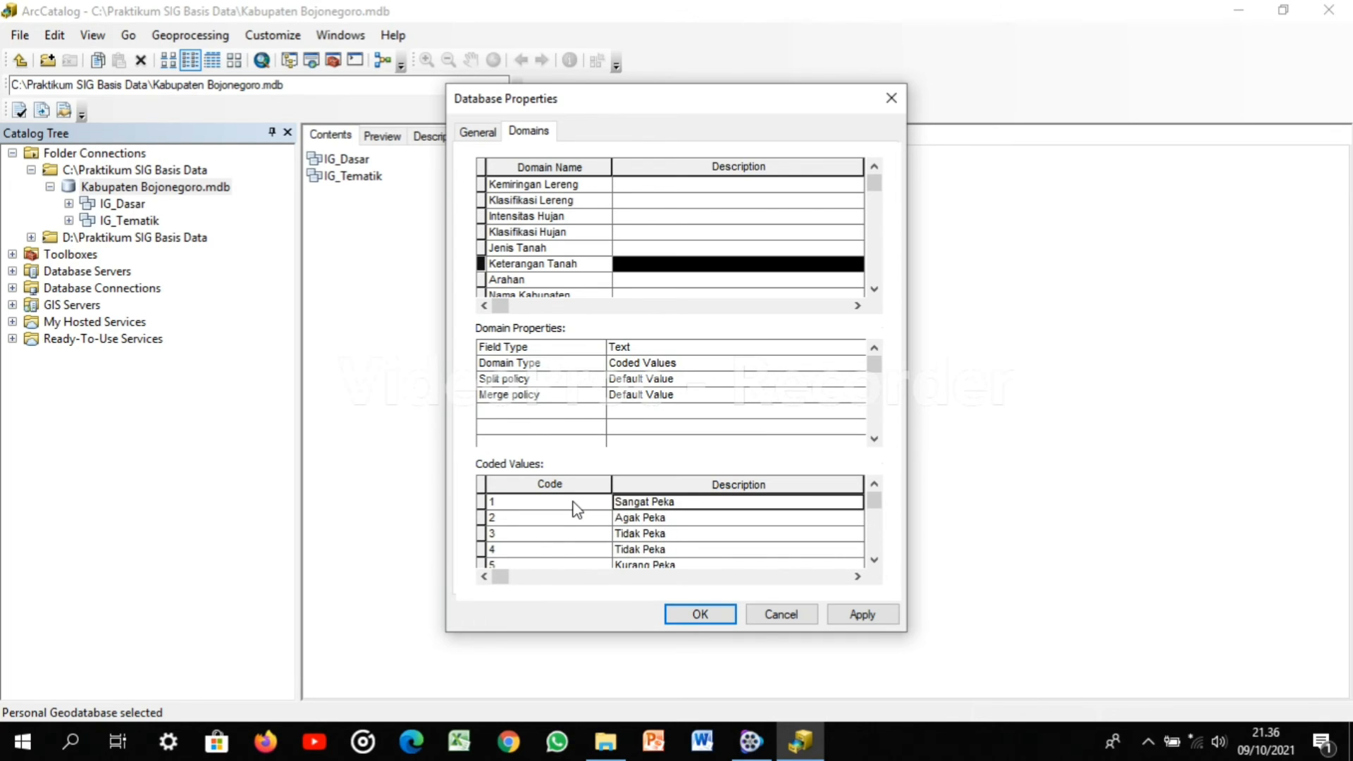
Add the codes 1, 2, 3 and 4 to the coded values of the Arahan domain
left_click(560, 280)
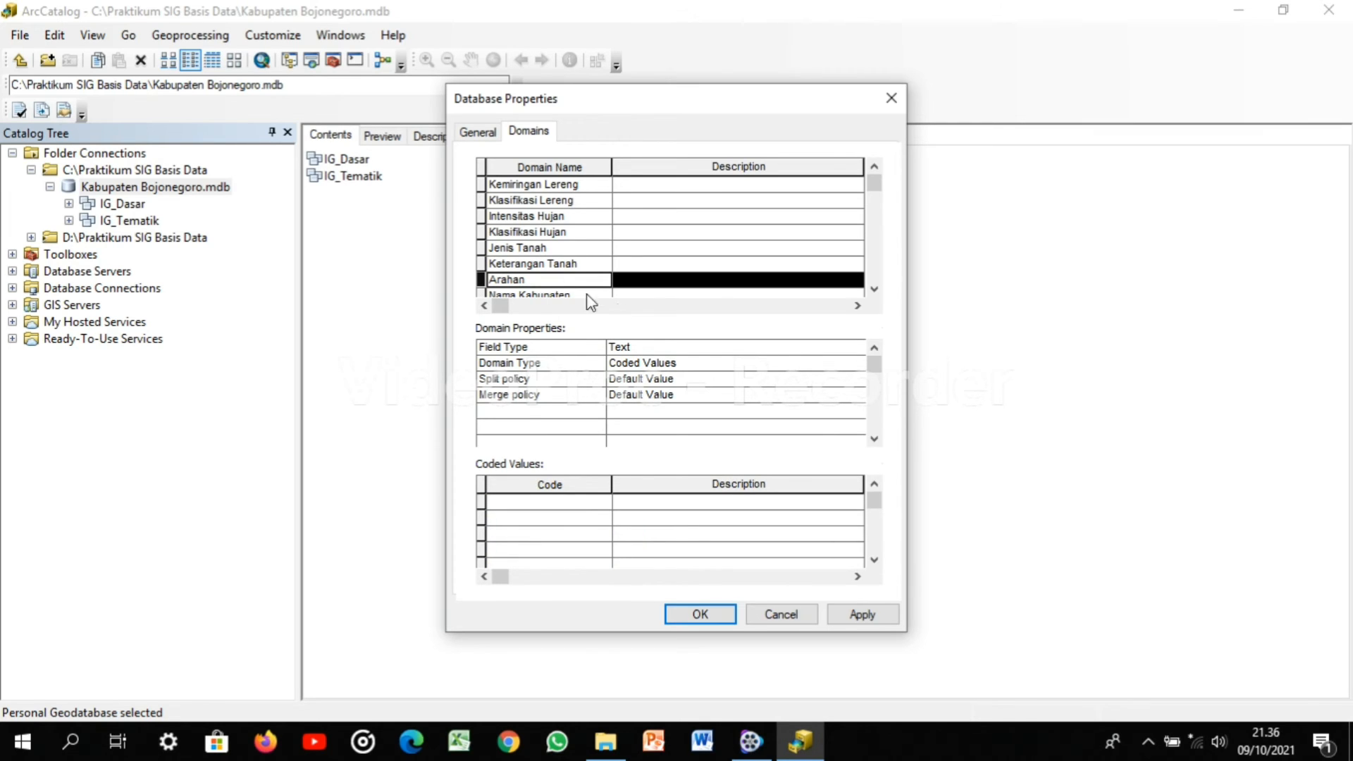
left_click(579, 503)
type("1")
key("Down")
type("2")
key("Down")
type("3")
key("Down")
type("4")
Describe codes 1 and 2 of the Arahan domain as "Kawasan Lindung" and "Kawasan Penyangga"
left_click(644, 501)
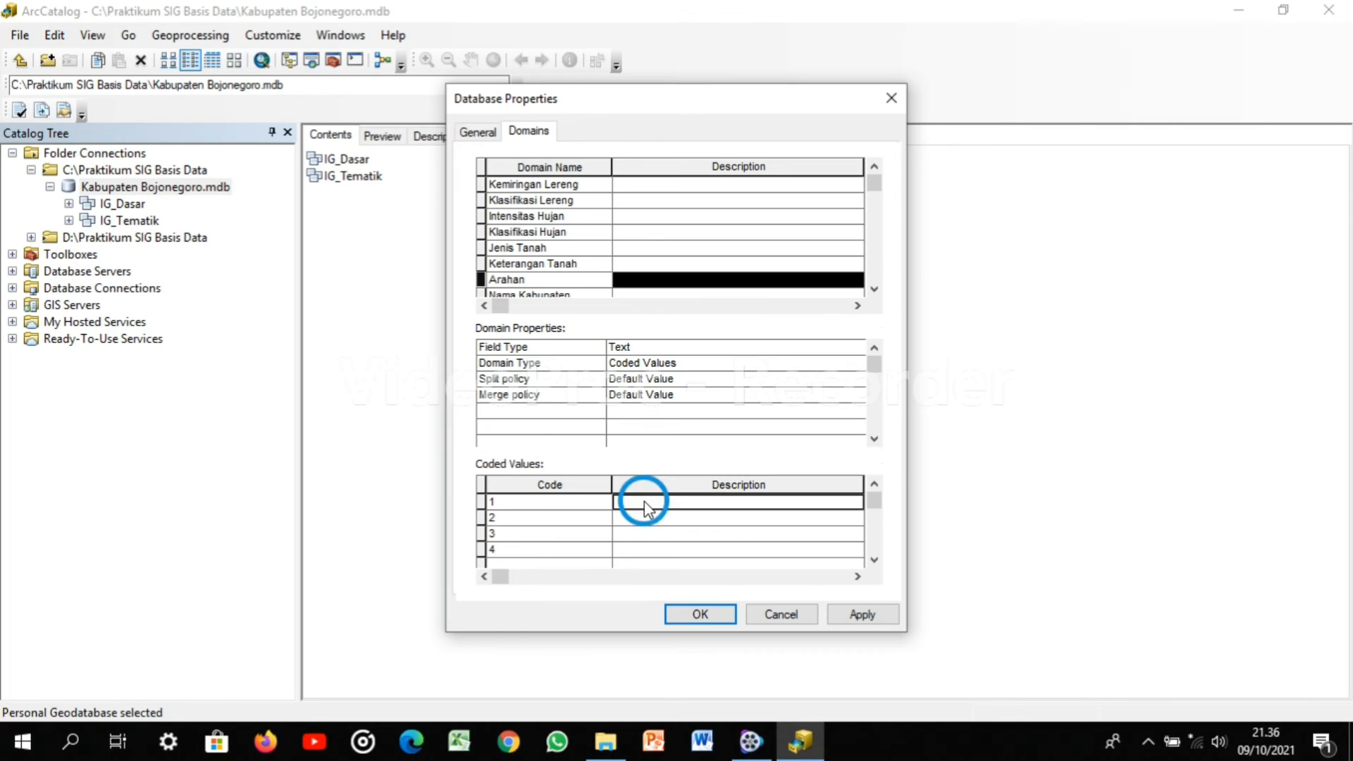
type("Kawasan")
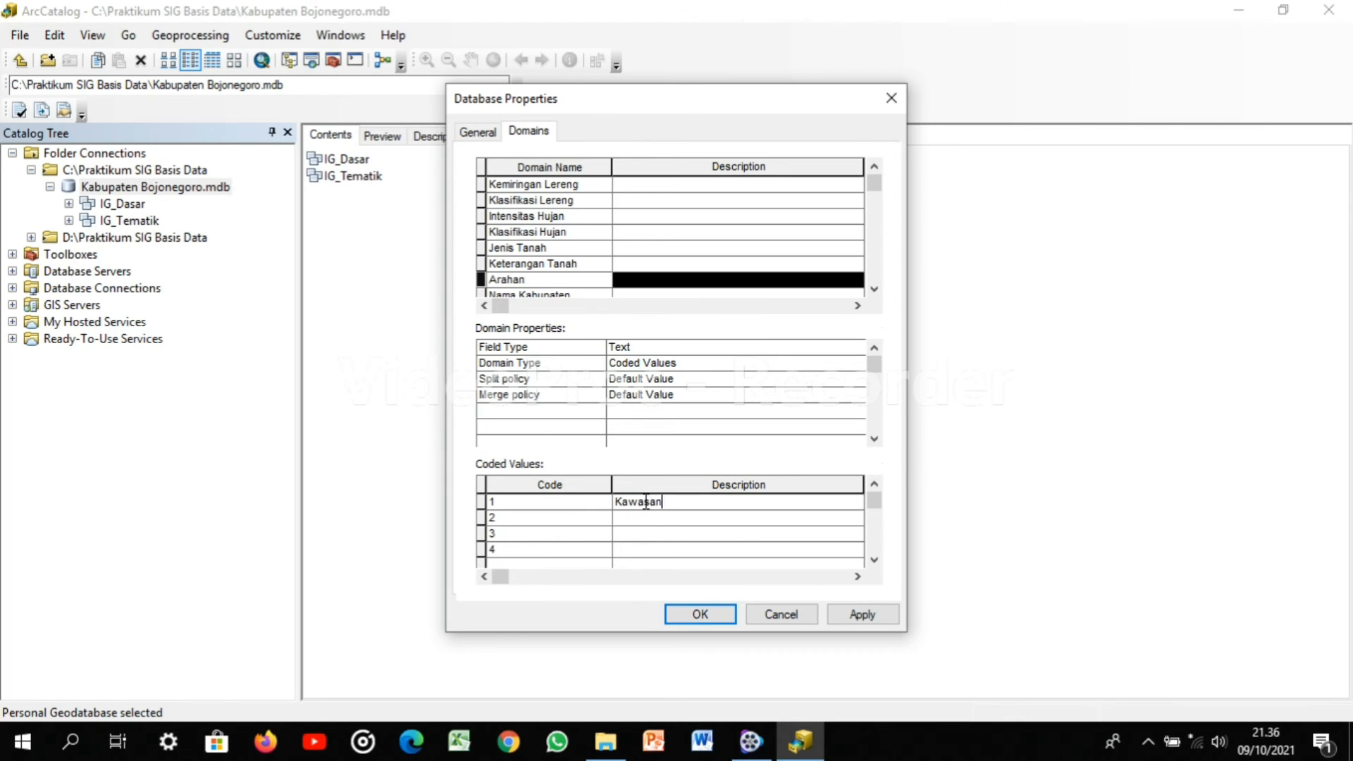
type(" Lindung")
key("Return")
type("Kawasan Penyangga")
key("Return")
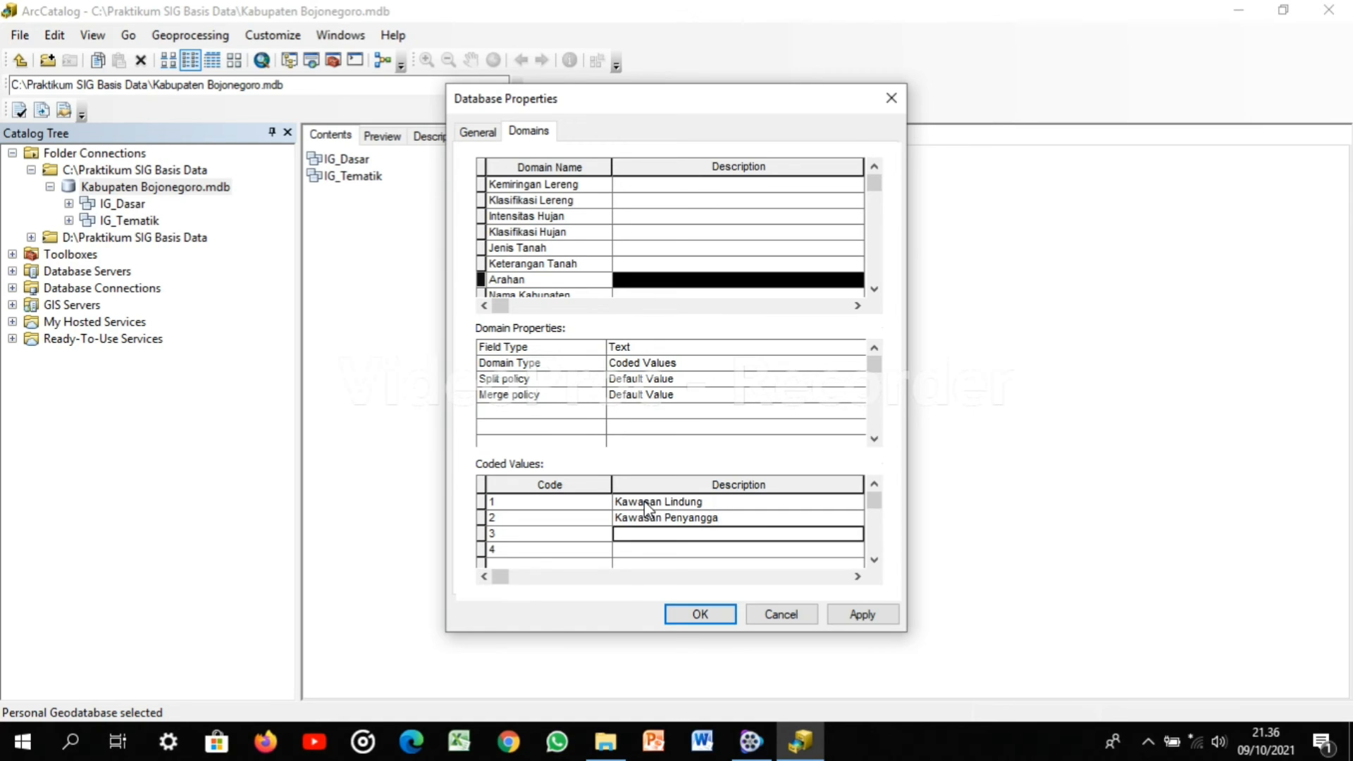
Describe code 3 of the Arahan domain as "Kawasan Budidaya Tanaman Tahunan"
type("Kawasan B")
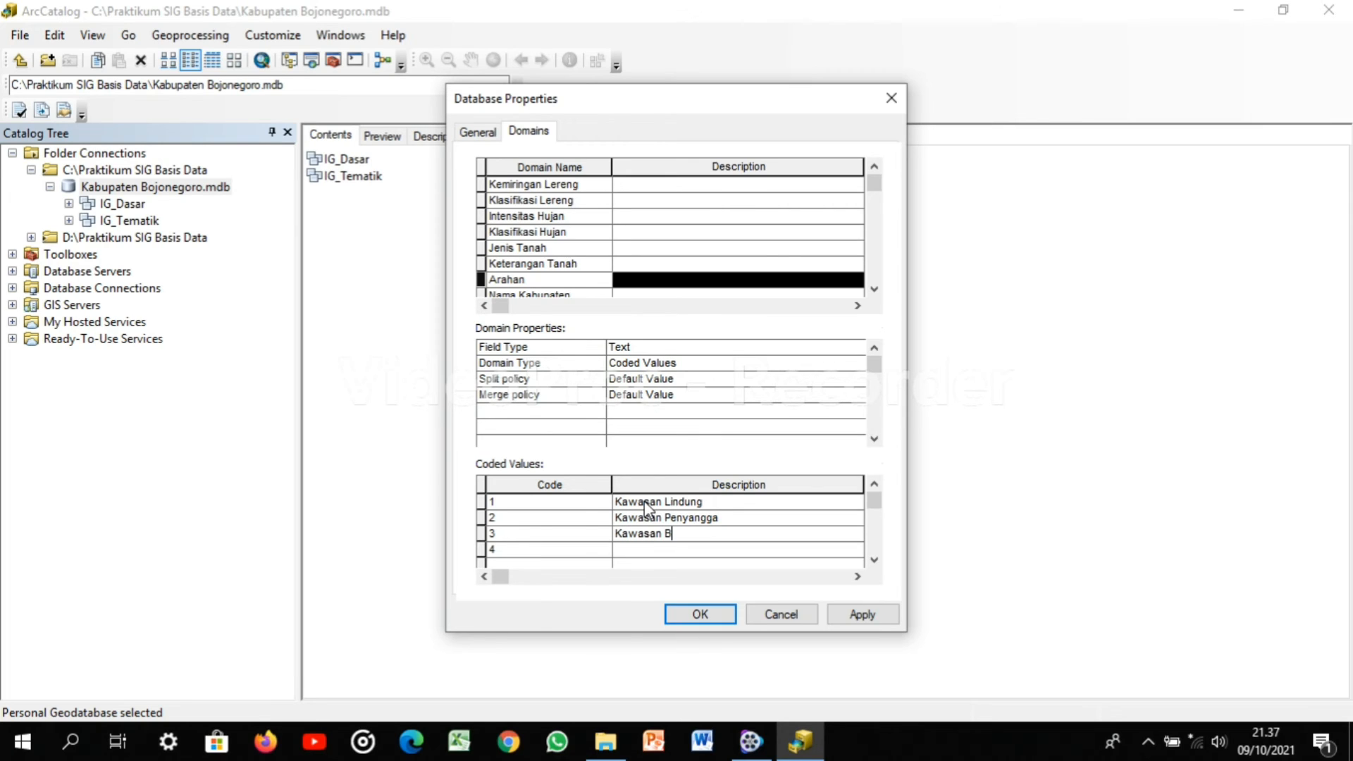
type("udidaya Y")
key("BackSpace")
type("Tanan")
key("BackSpace")
type("man Tahuan")
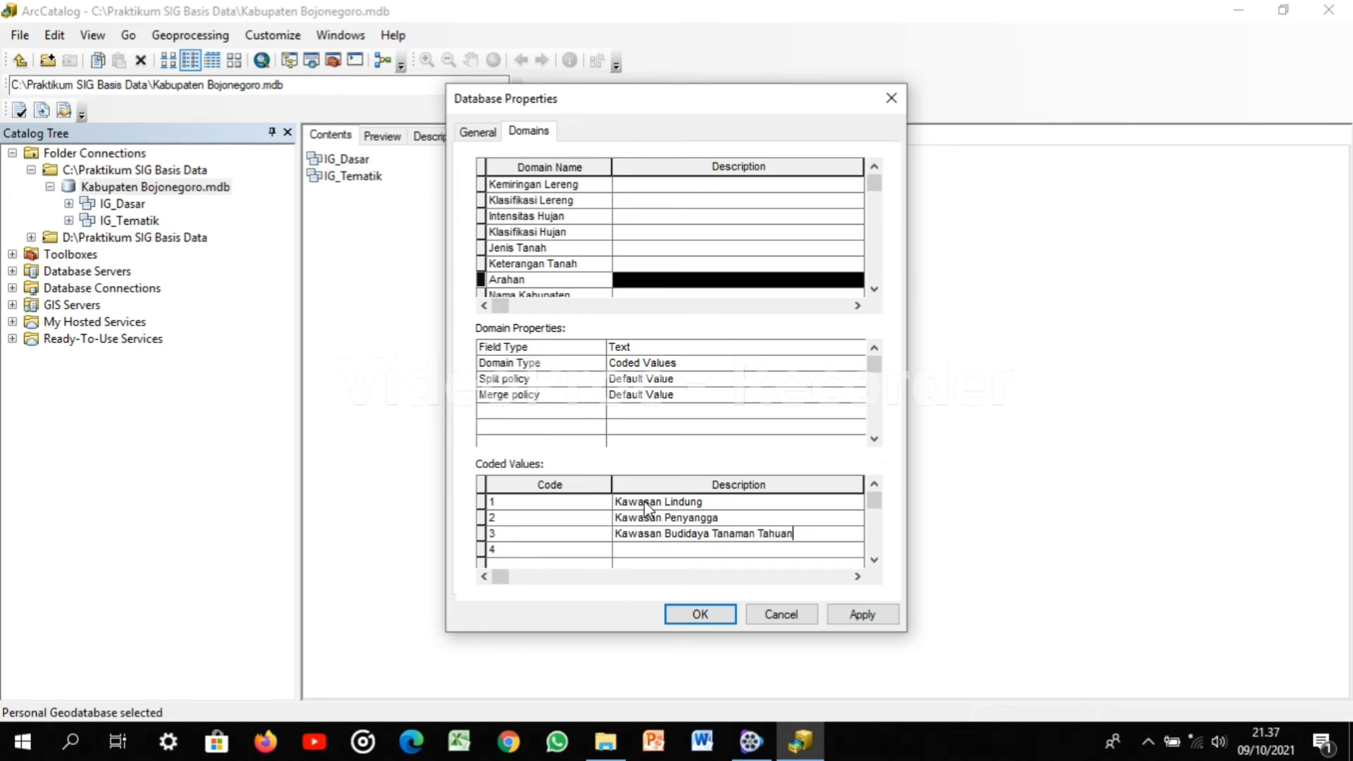
key("BackSpace")
key("BackSpace")
type("nan")
key("Down")
Describe code 4 of the Arahan domain as "Kawasan Budaya Tanaman Semusim dan Permukiman"
type("Kawaas")
key("BackSpace")
key("BackSpace")
type("san b")
key("BackSpace")
type("Budaya ")
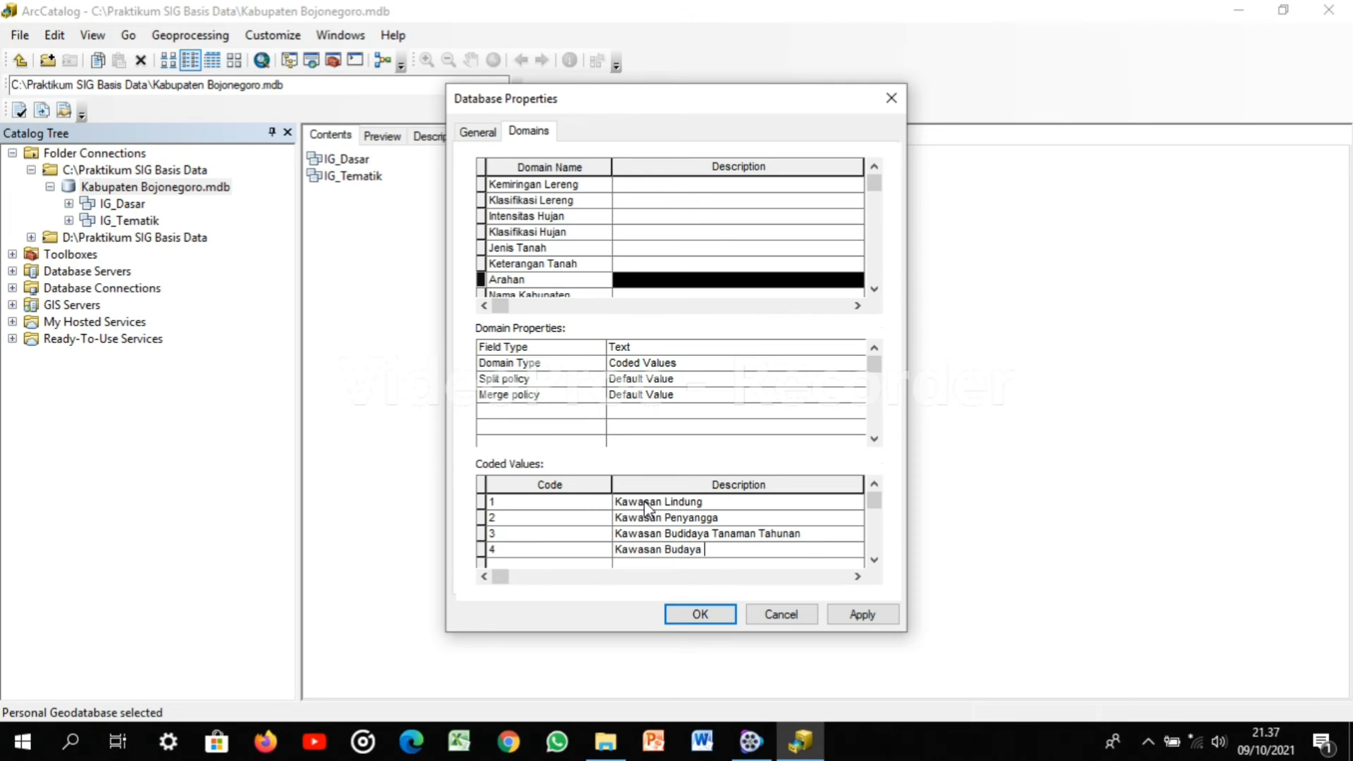
type("Tanaman Semusim dan PERMU")
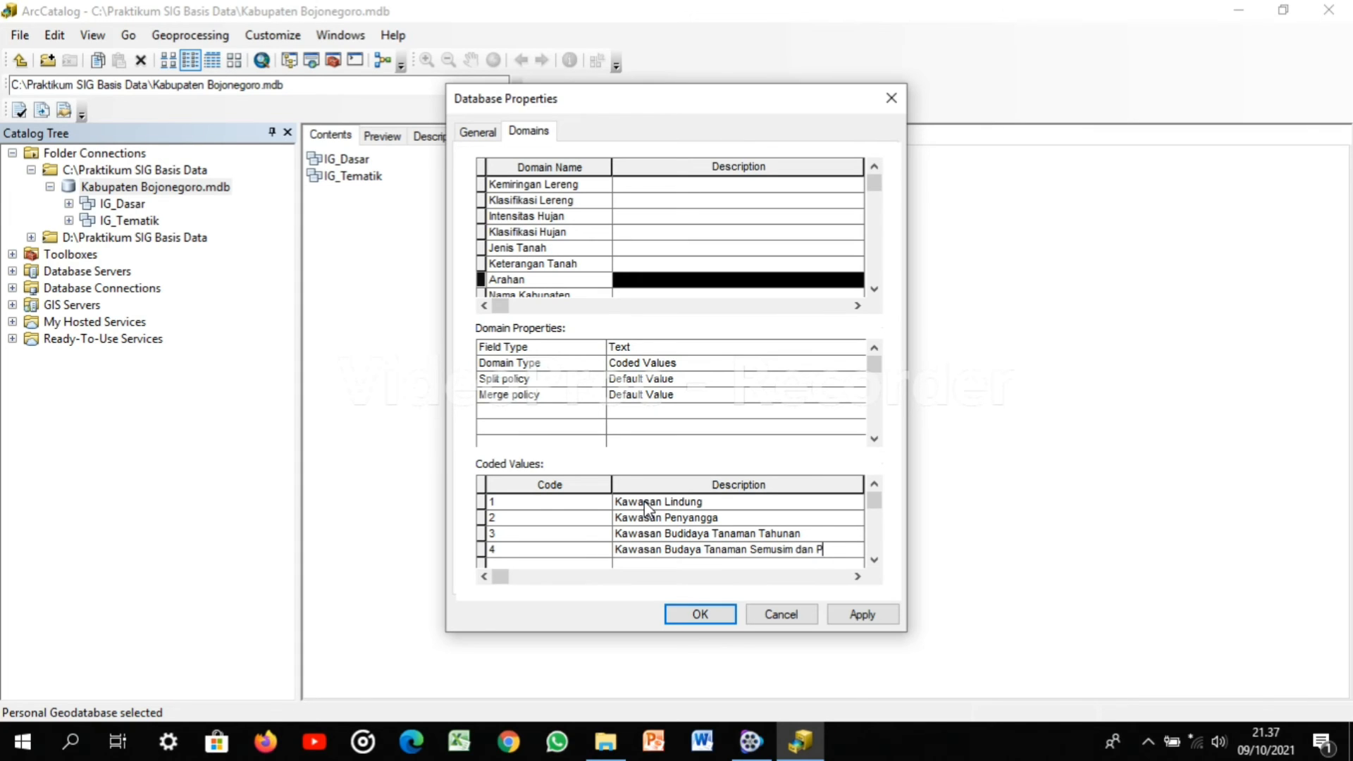
key("BackSpace")
key("BackSpace")
key("BackSpace")
key("BackSpace")
type("ermuki")
type("man")
key("Return")
Review the Arahan domain's code descriptions, reading the long description of code 4 through to its end
key("Up")
key("Up")
key("Up")
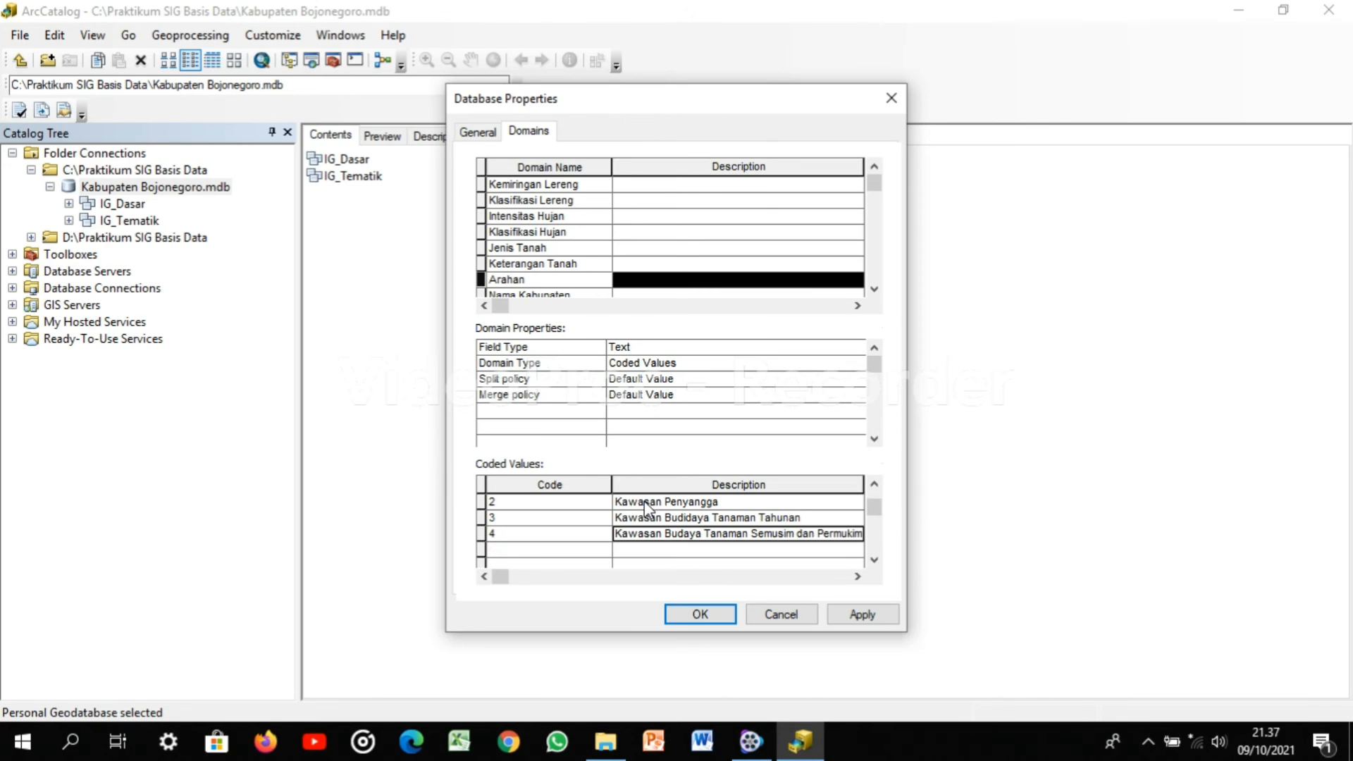
key("Up")
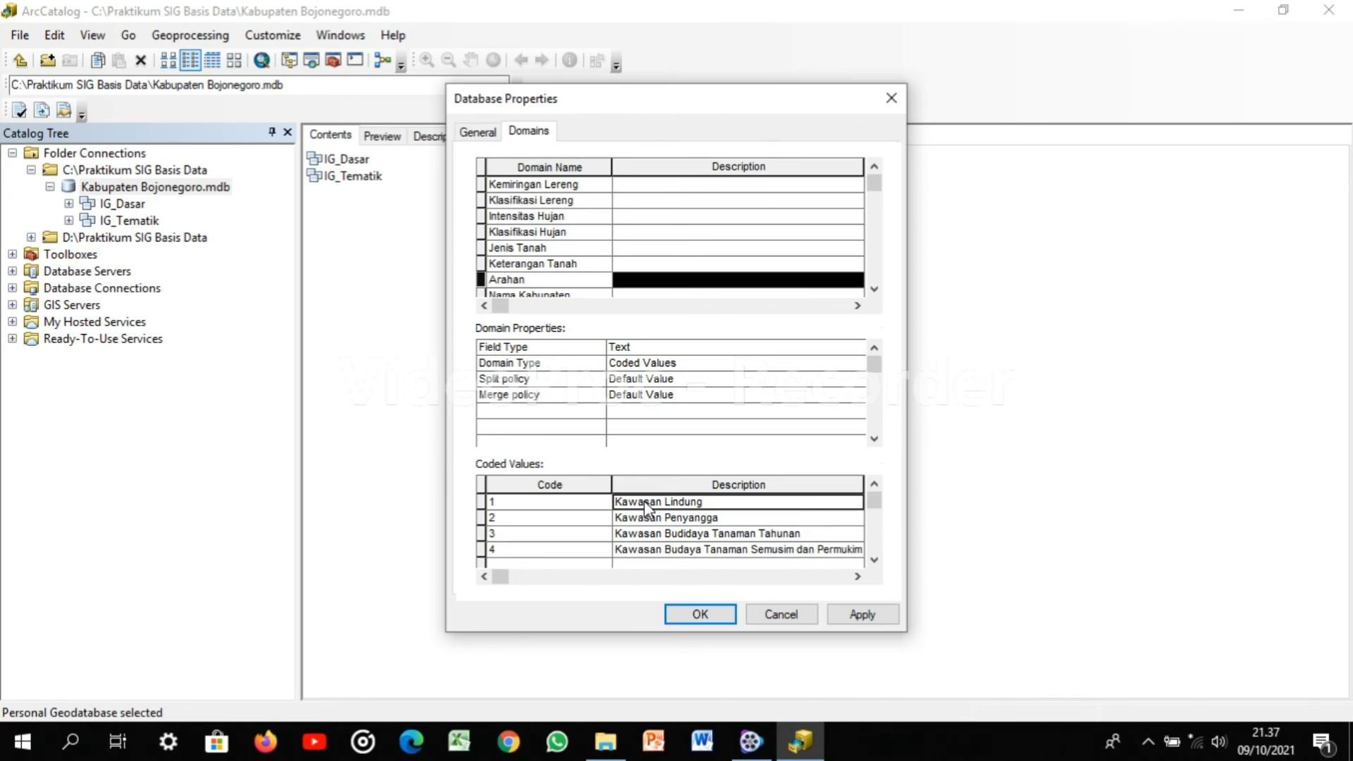
key("Down")
key("Down")
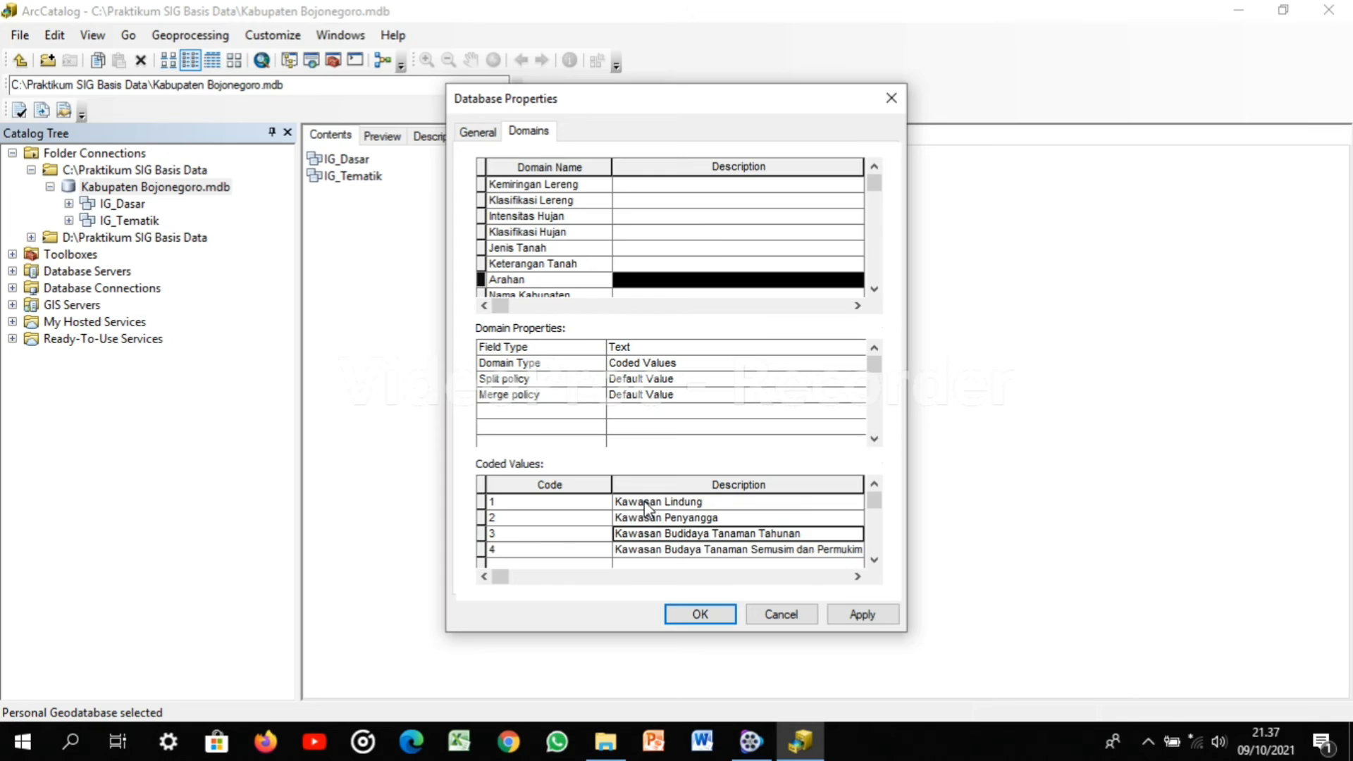
key("Down")
key("Down")
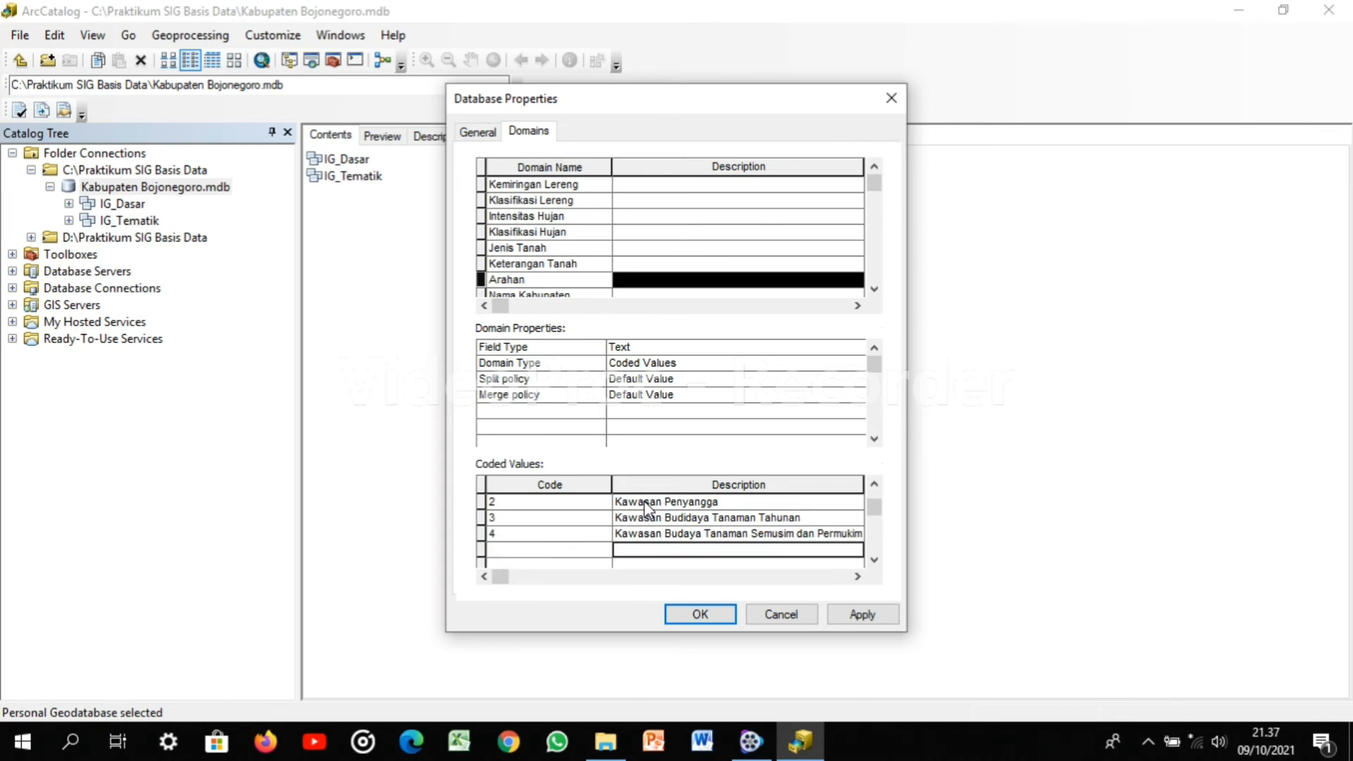
key("Up")
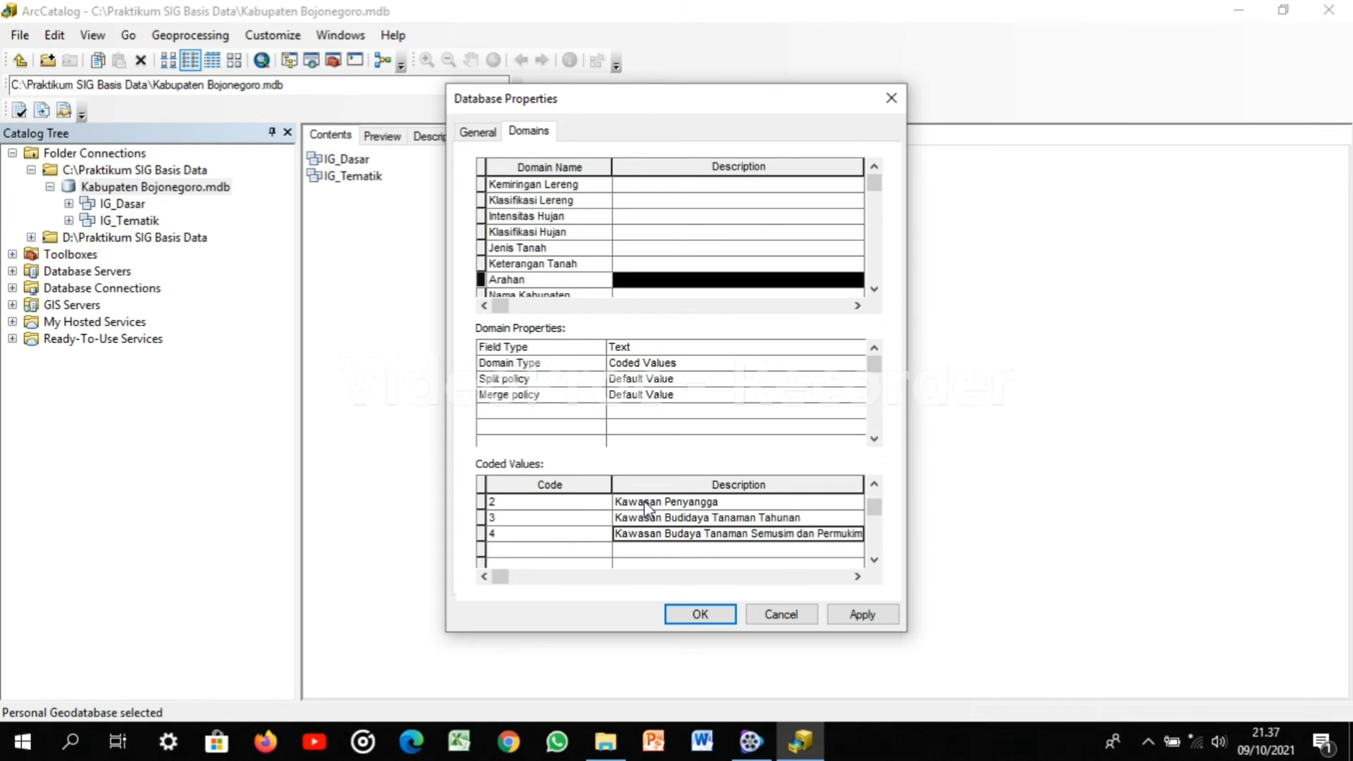
left_click(695, 532)
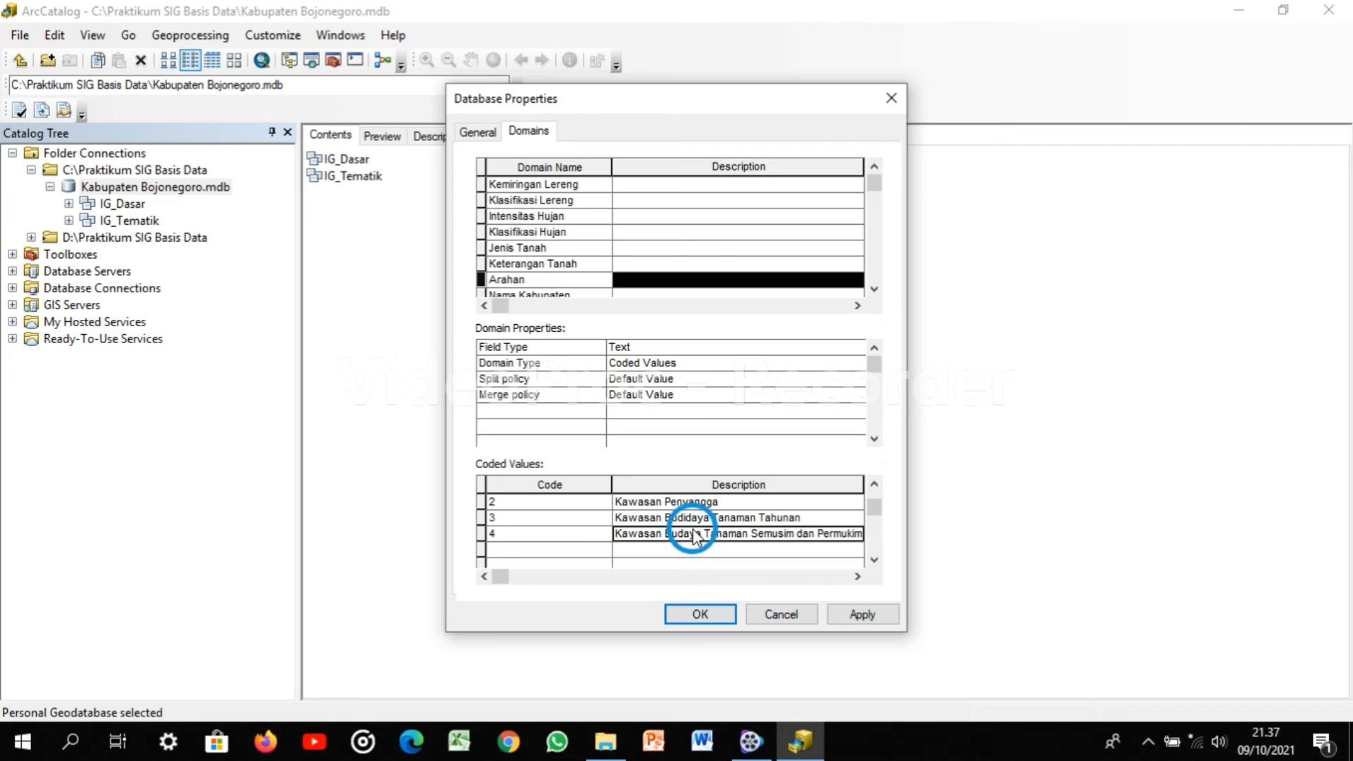
key("Right")
key("Right")
key("Right")
key("Right")
key("Right")
key("Right")
key("Right")
key("Right")
key("Right")
key("Right")
key("Right")
key("Right")
key("Right")
key("Right")
key("Right")
key("Right")
key("Right")
key("Right")
key("Right")
key("Right")
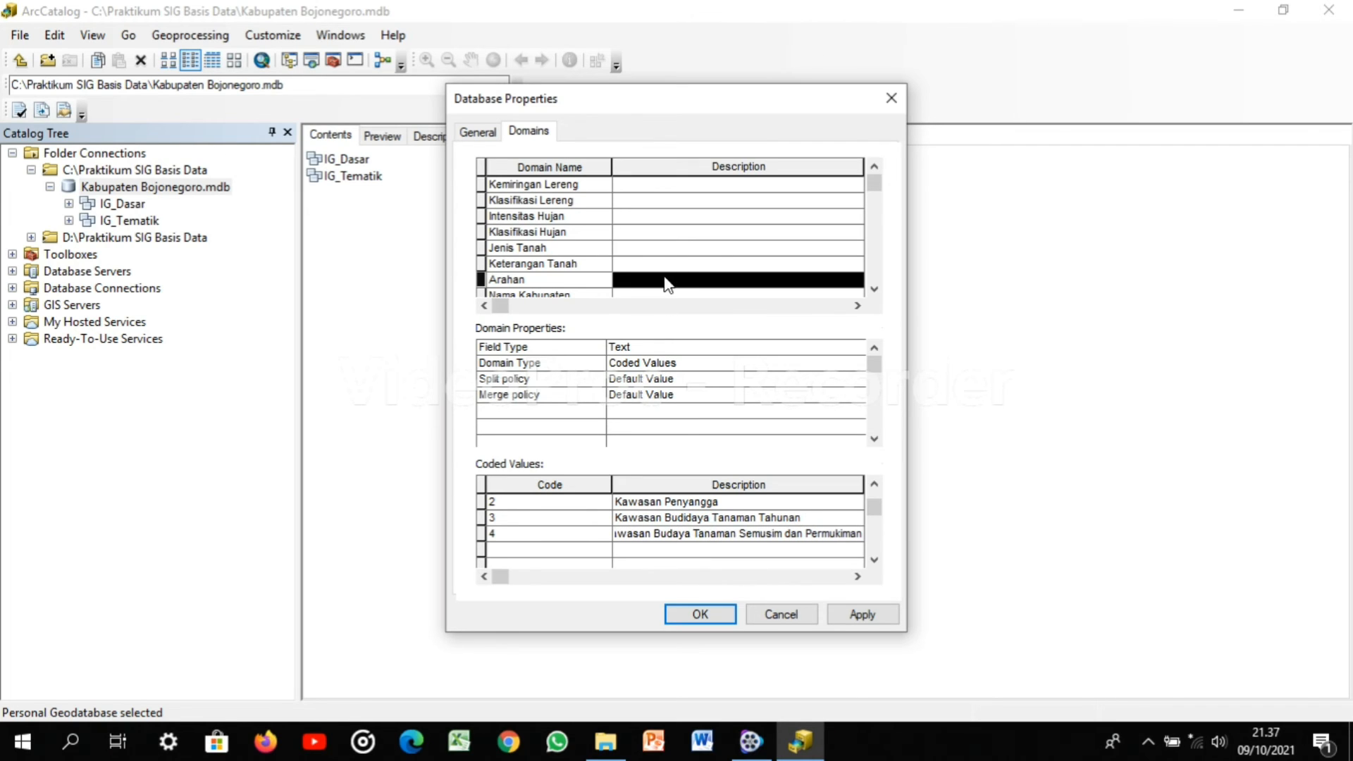
Add code 1 with the description "Kabupaten Bojonegoro" to the coded values of the Nama Kabupaten domain
scroll(662, 266, "down", 1)
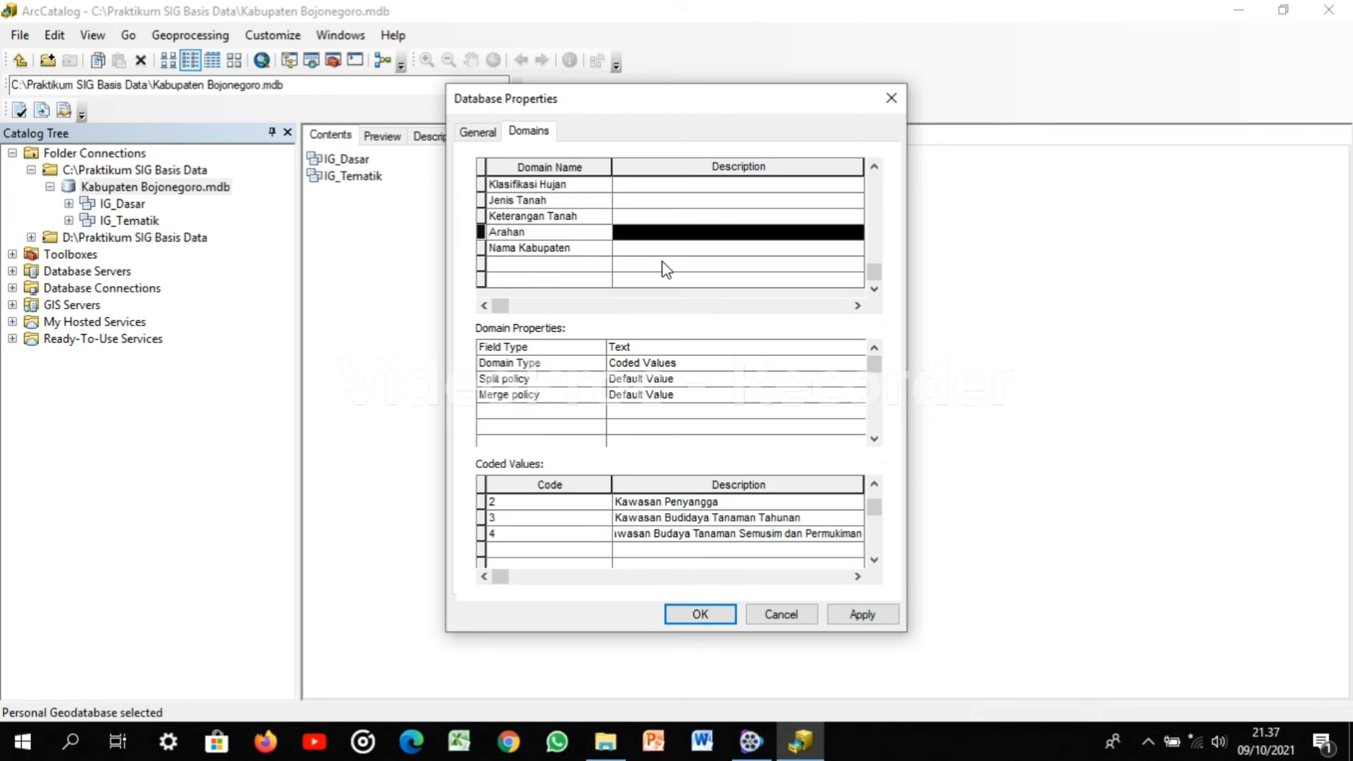
left_click(584, 251)
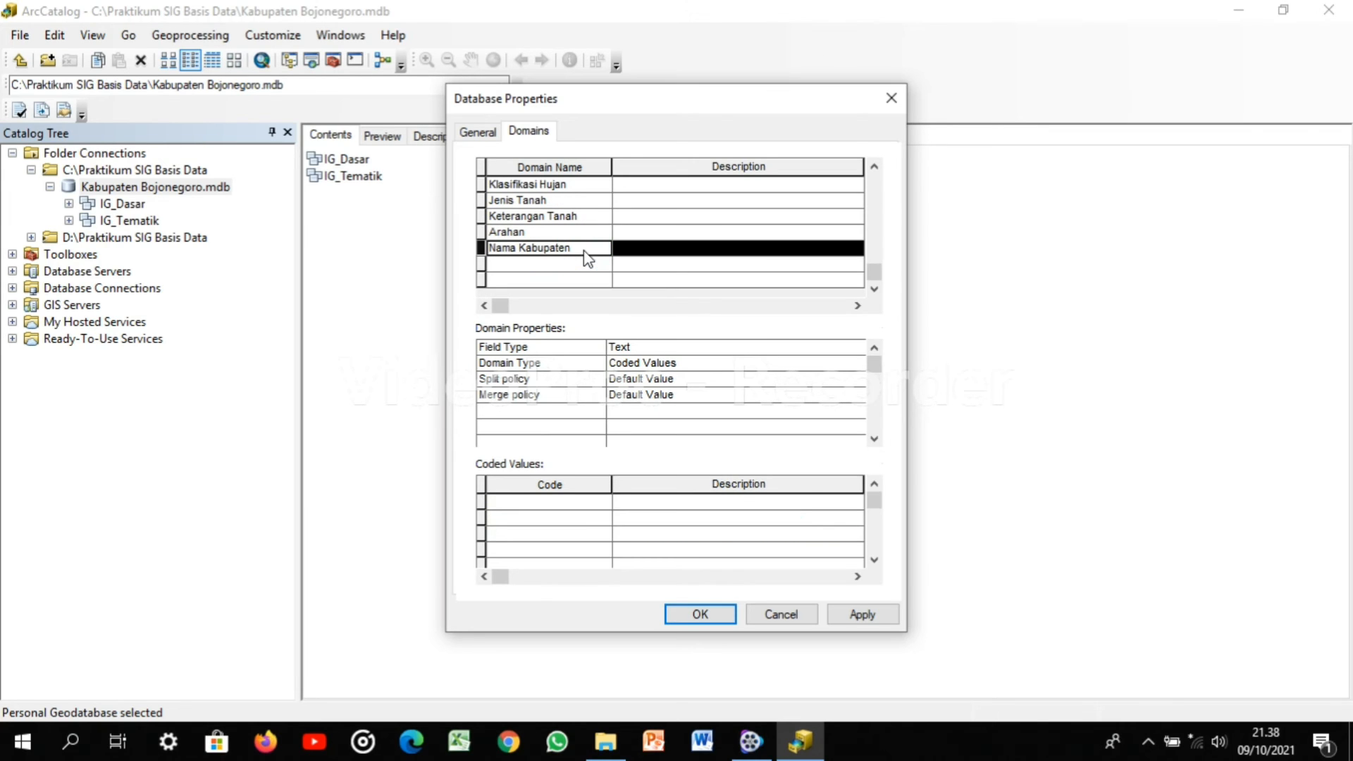
left_click(561, 502)
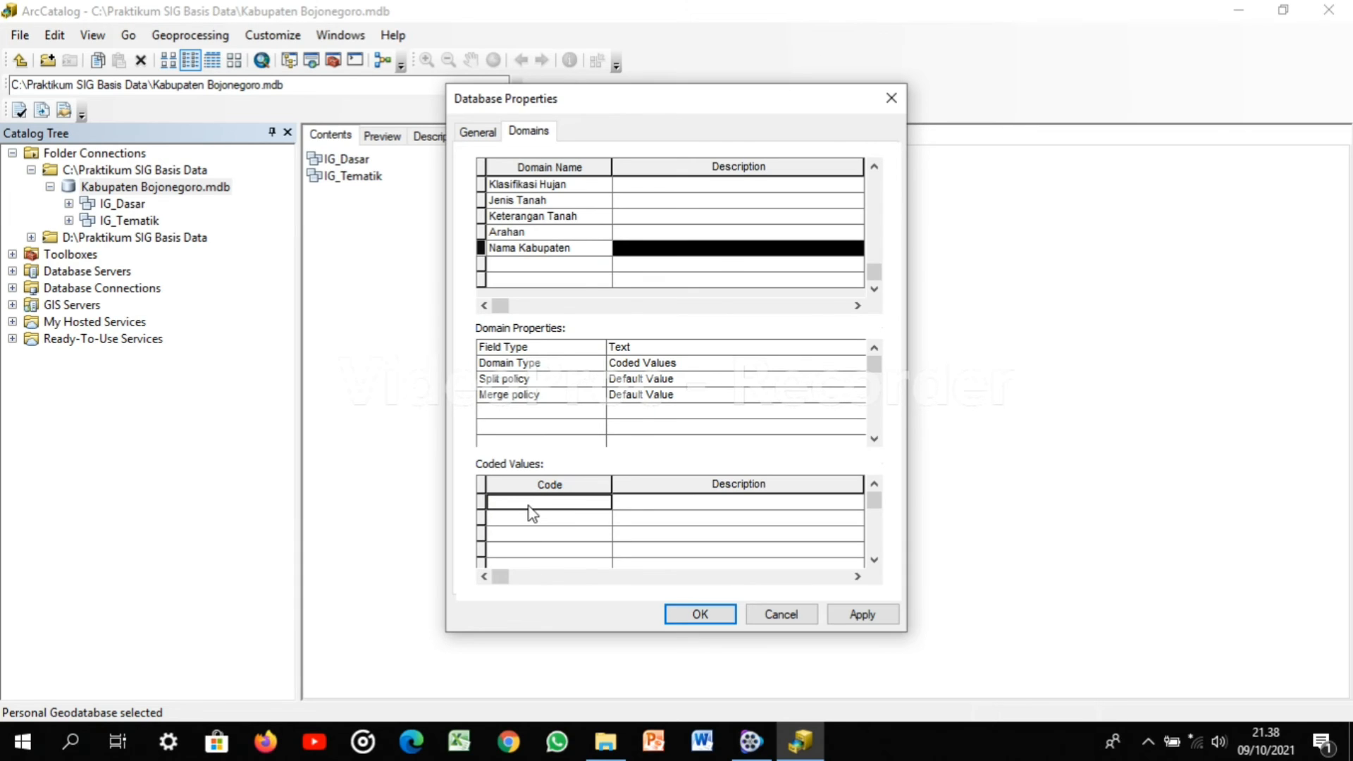
type("1")
left_click(637, 505)
type("Kab")
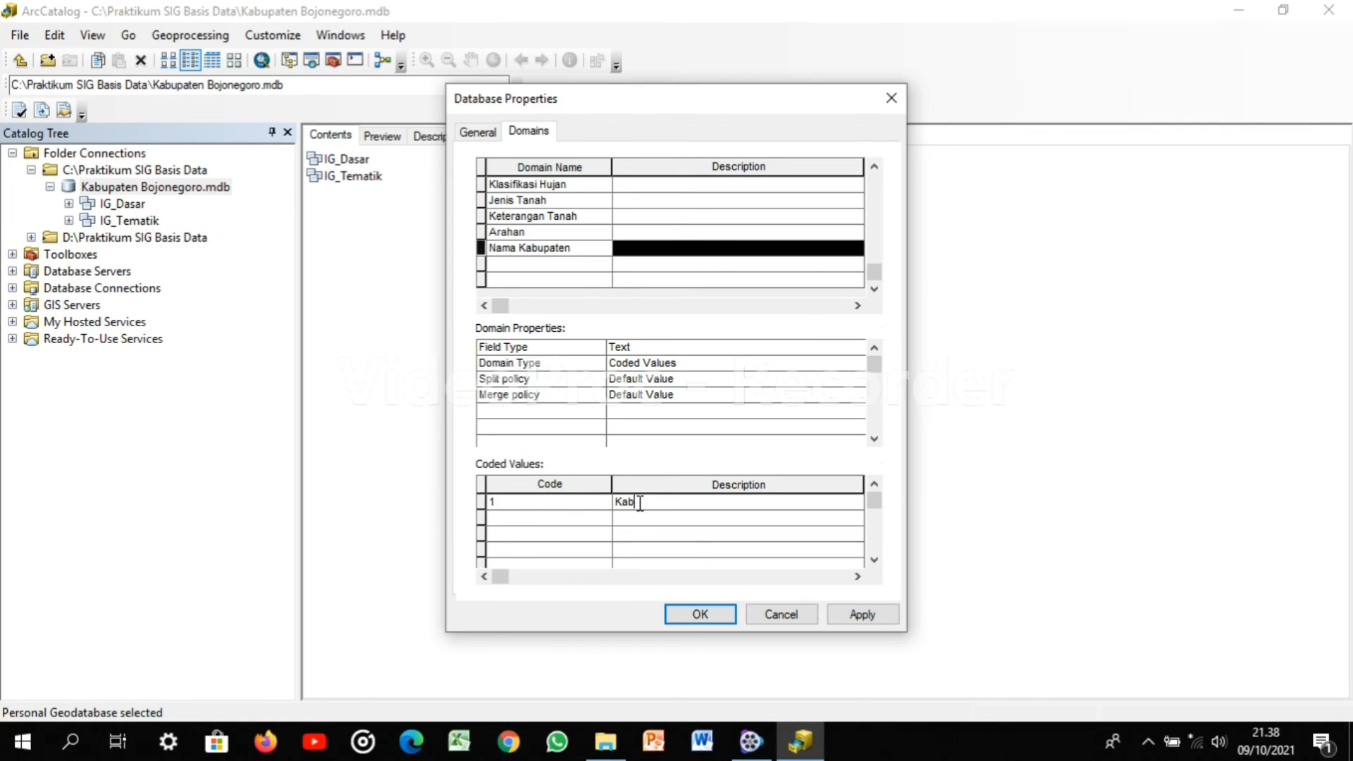
type("upaten Bojone")
type("goro")
Set the description of the Kemiringan Lereng domain to "Menunjukkan Tingkat Kemiringan Lereng"
left_click_drag(874, 271, 873, 157)
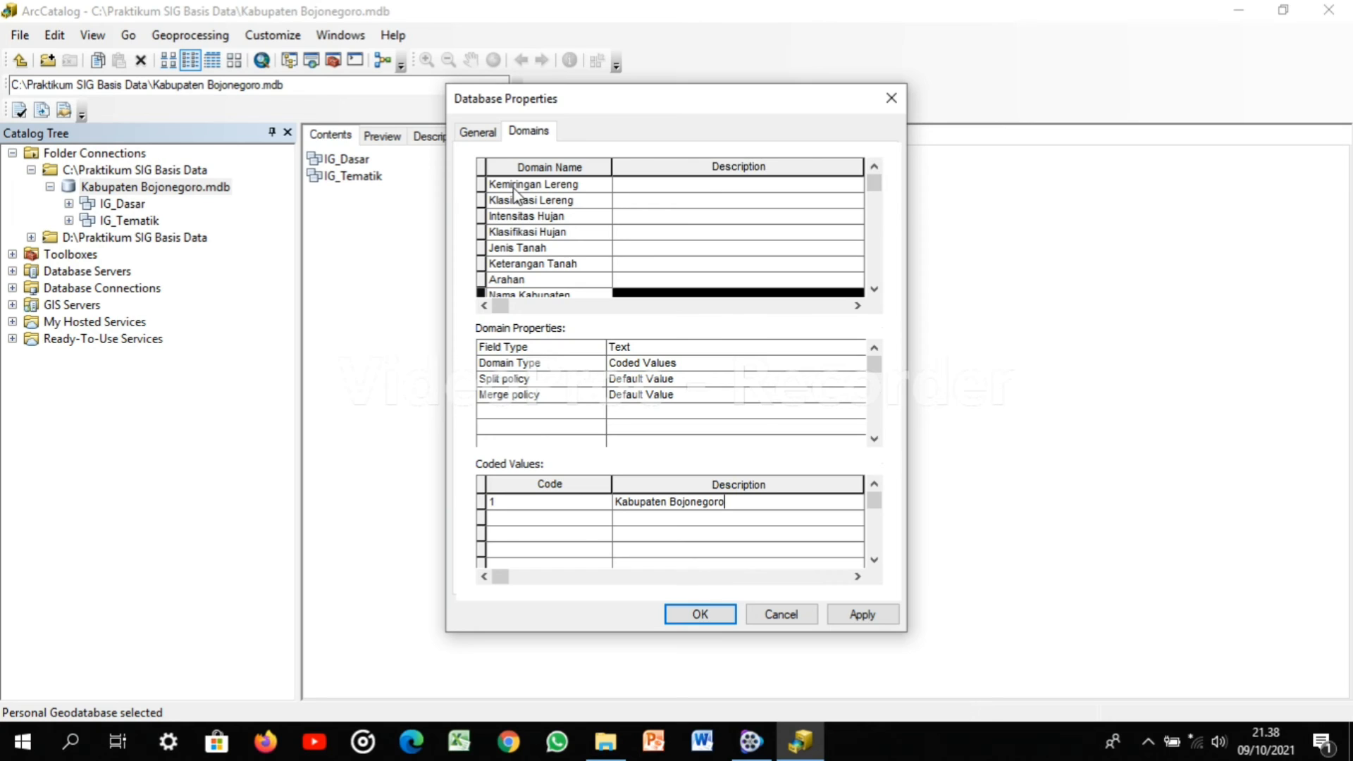
left_click(550, 186)
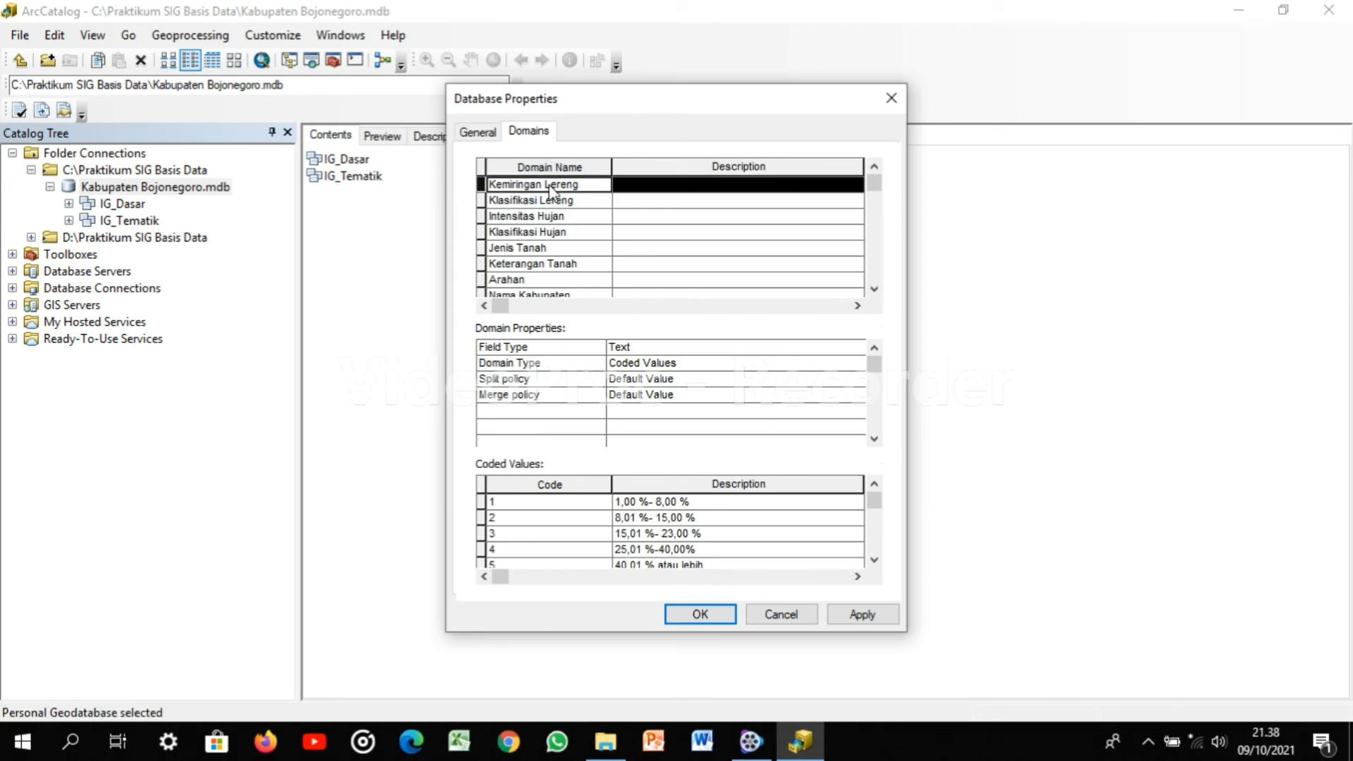
left_click(630, 185)
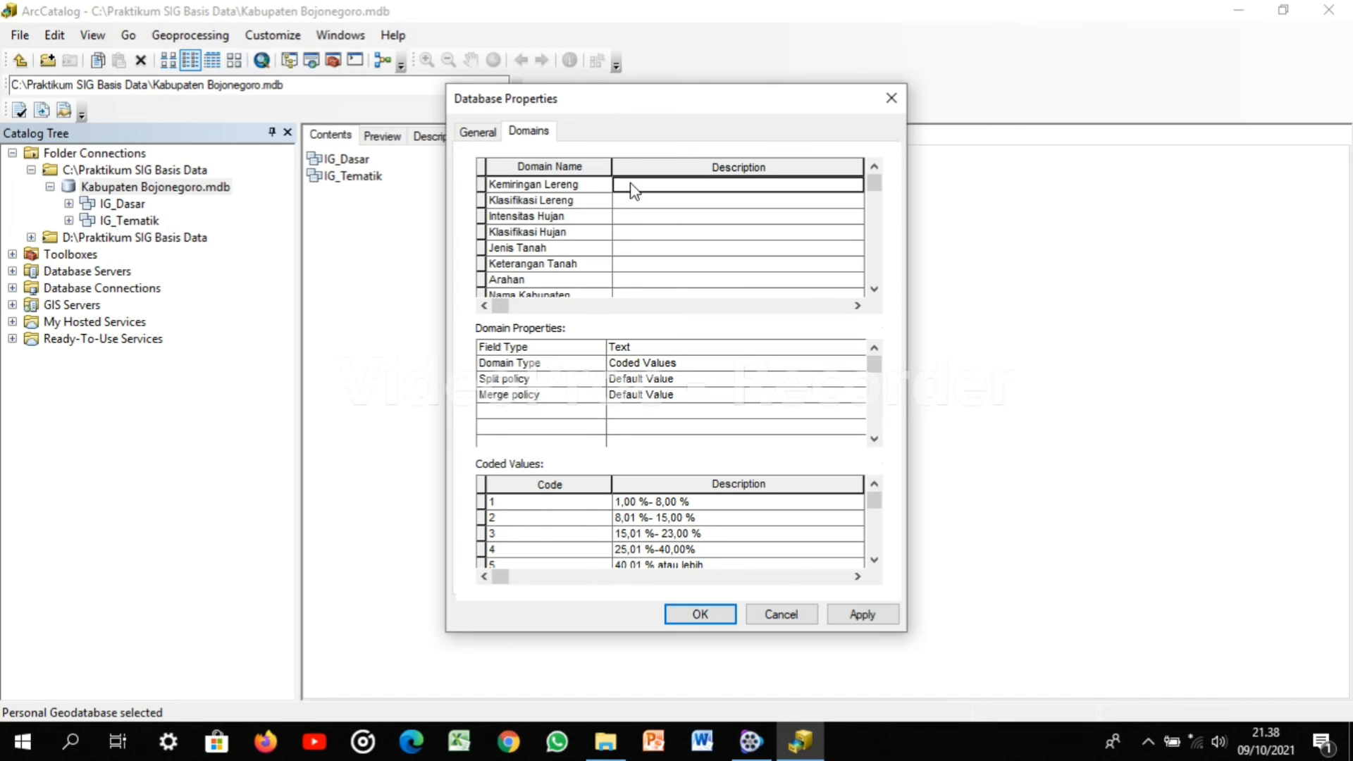
left_click(634, 183)
type("Tin")
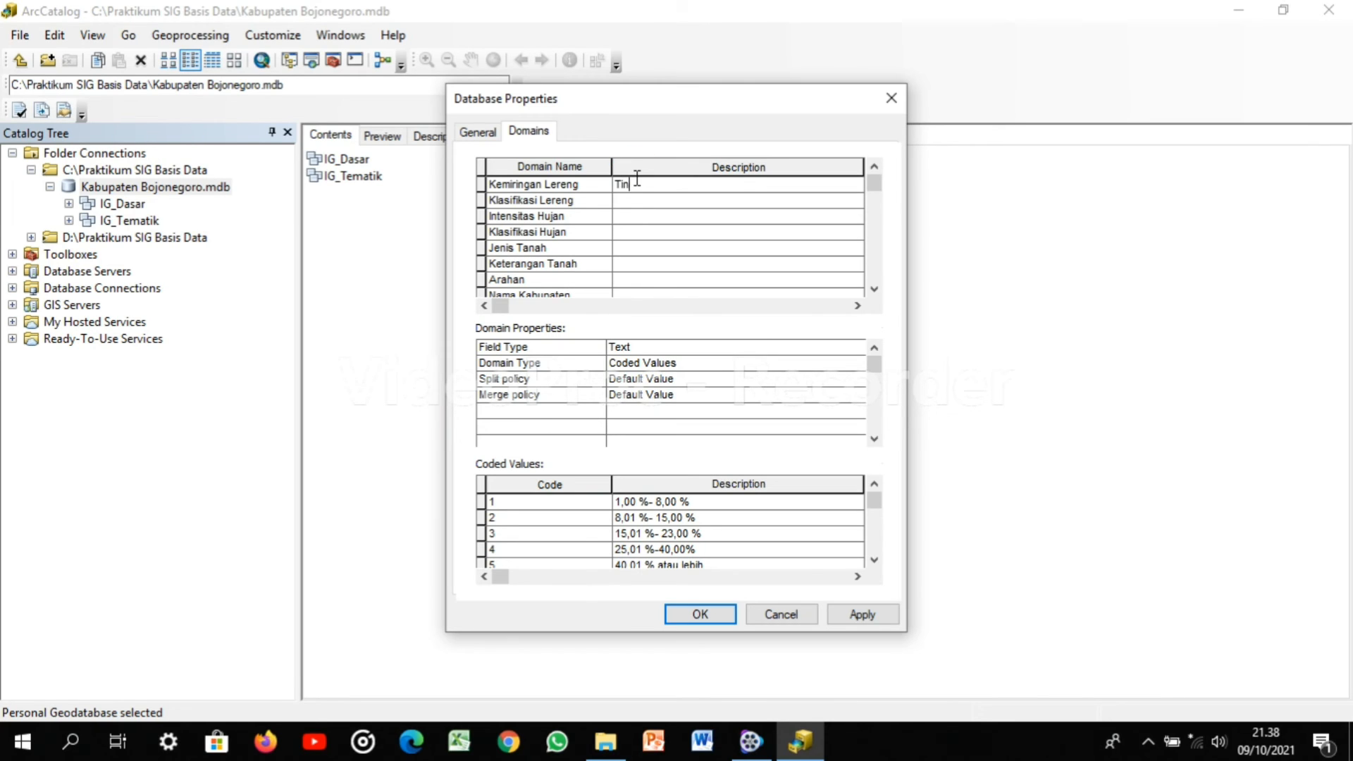
type("gkat Kemriringan Leren")
key("BackSpace")
key("BackSpace")
key("BackSpace")
key("BackSpace")
key("BackSpace")
key("BackSpace")
key("BackSpace")
key("BackSpace")
key("BackSpace")
key("BackSpace")
key("BackSpace")
key("BackSpace")
key("BackSpace")
key("BackSpace")
key("BackSpace")
key("BackSpace")
key("BackSpace")
key("BackSpace")
key("BackSpace")
key("BackSpace")
key("BackSpace")
key("BackSpace")
key("BackSpace")
type("Mw")
key("BackSpace")
type("enunjuka")
key("BackSpace")
type("kan Tingkat Kemiringan Lereng")
Set the description of the Klasifikasi Lereng domain to "Menunjukkan Kepekaan Terhadap Erosi"
left_click(766, 201)
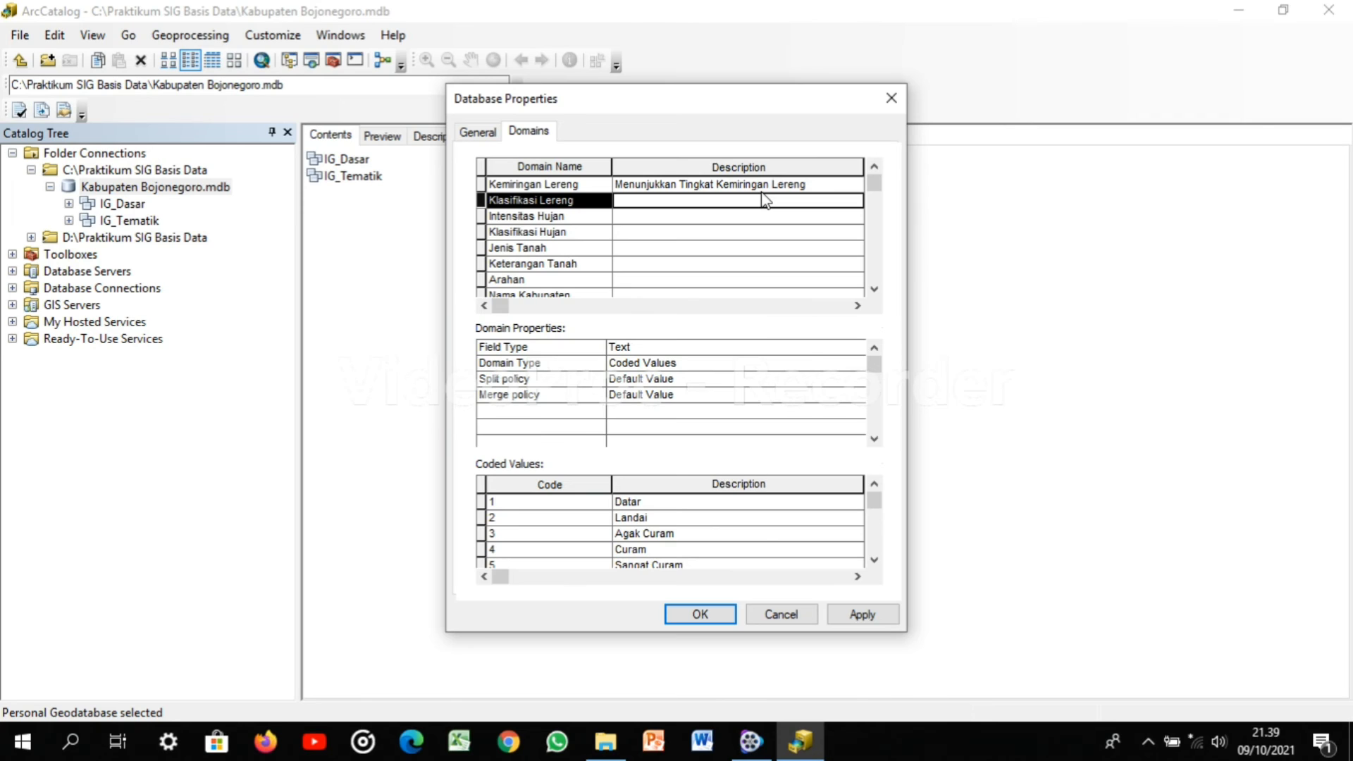
type("Menunj")
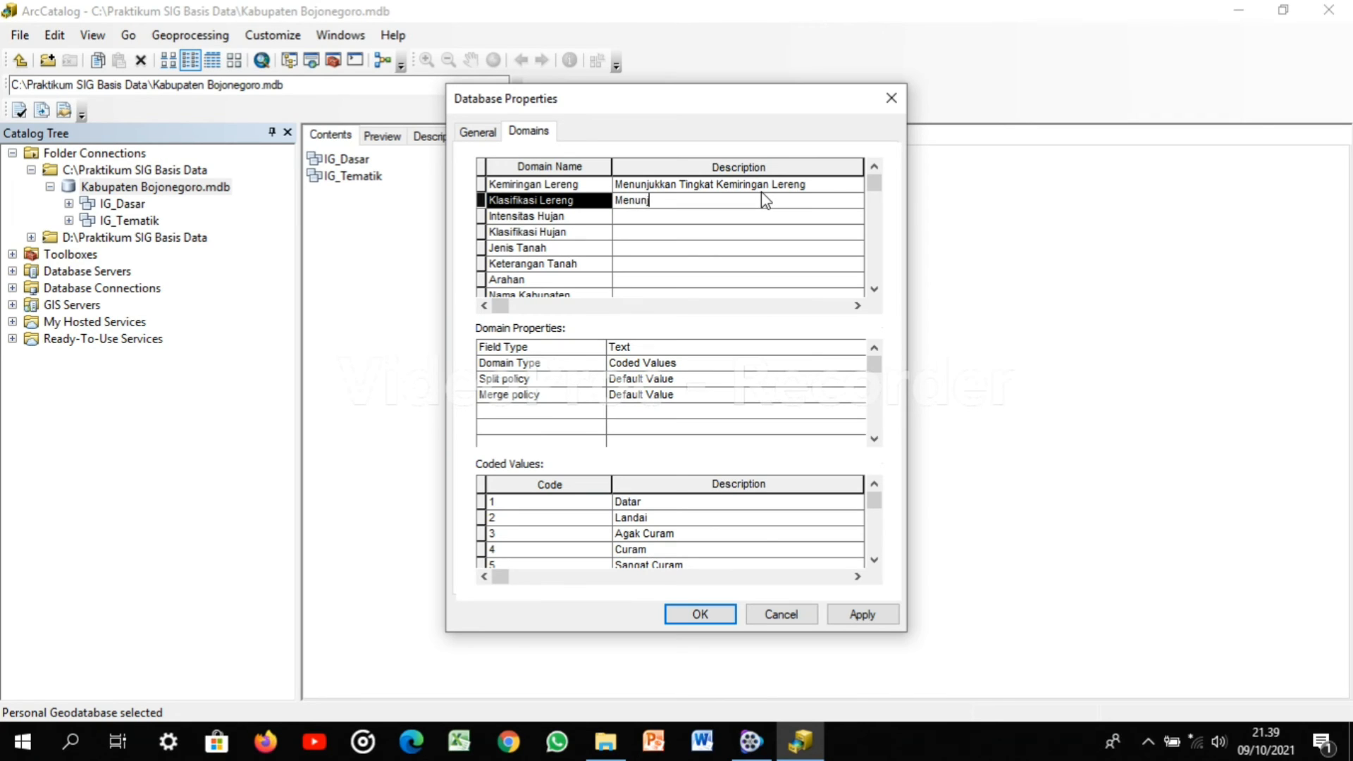
type("ukkan Kepekaan Terhadap Erosi")
key("Down")
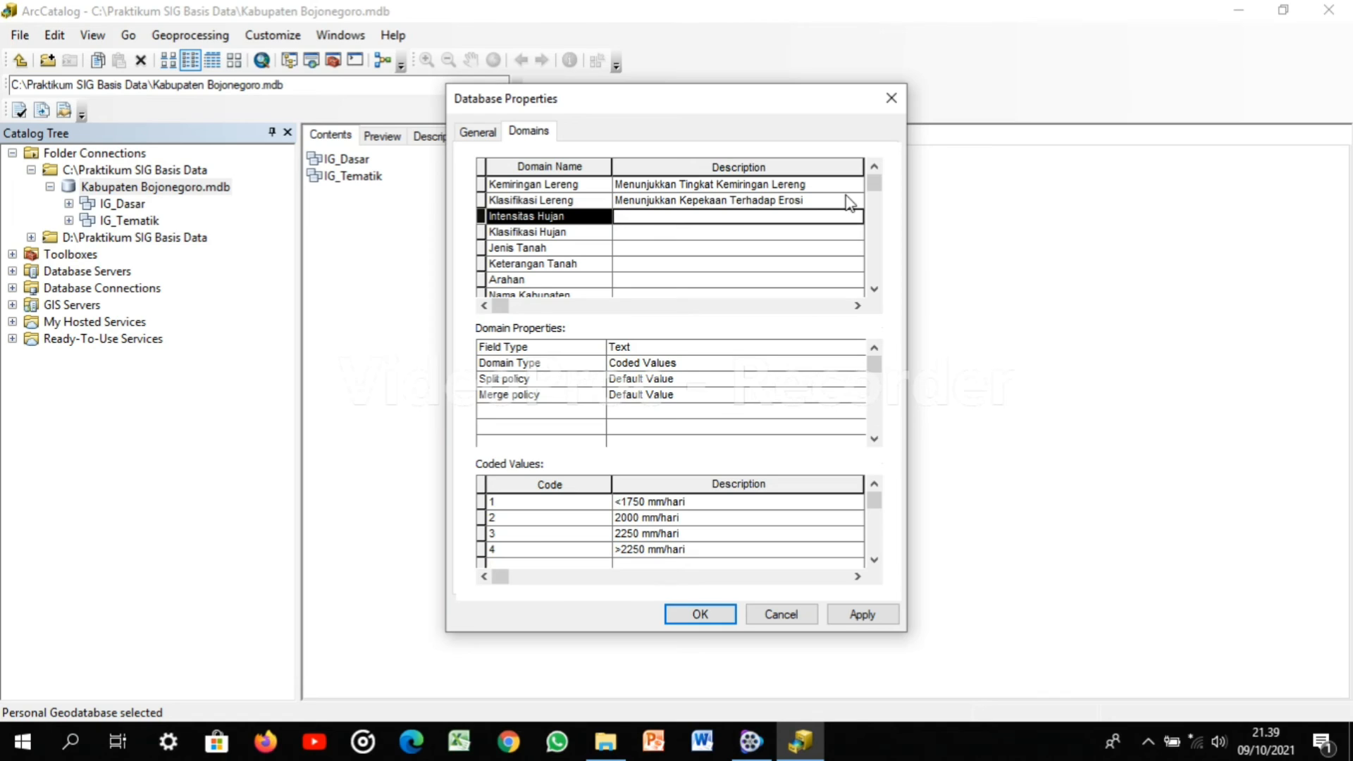
Set the description of the Intensitas Hujan domain to "Menunjukkan Intesitas Hujan"
type("Menunjukkan ine")
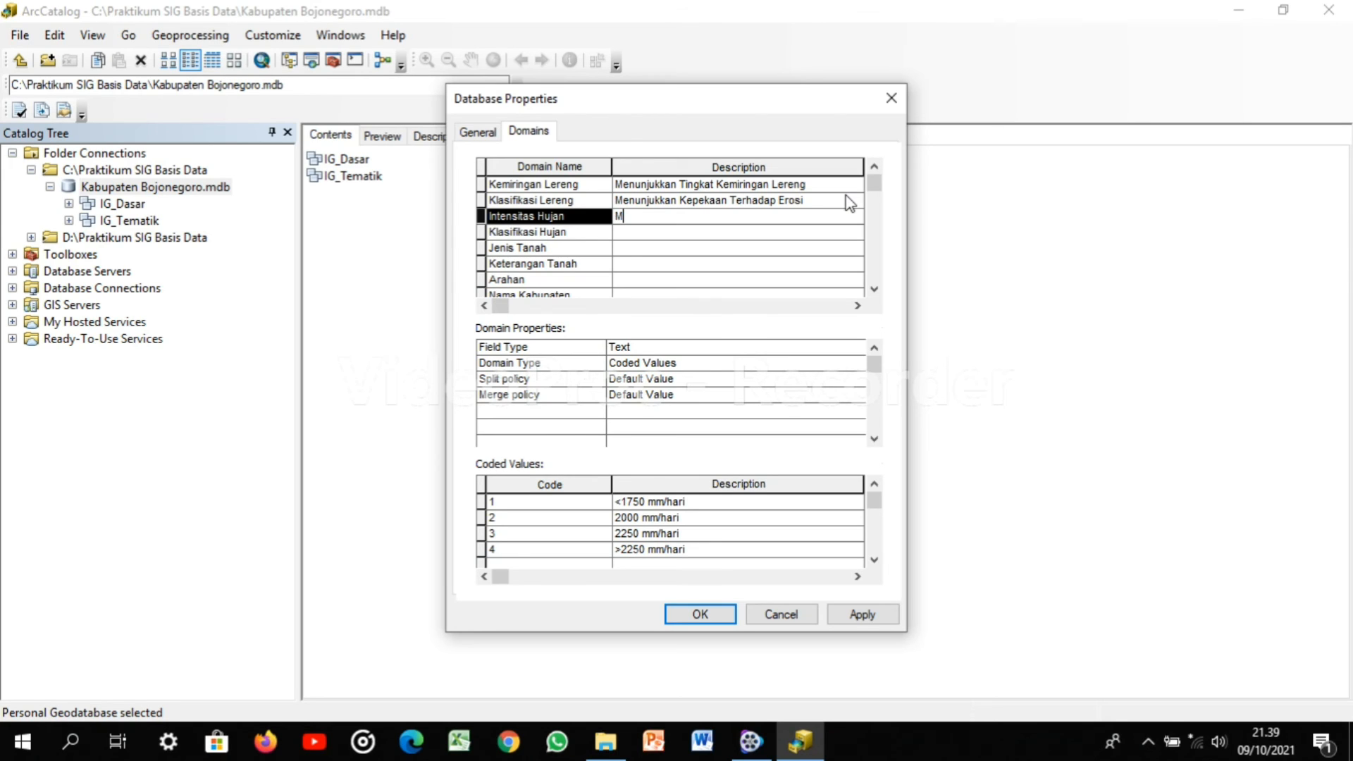
type("enunjukkan")
type("ine")
key("BackSpace")
key("BackSpace")
key("BackSpace")
type("Intesitas Hujan")
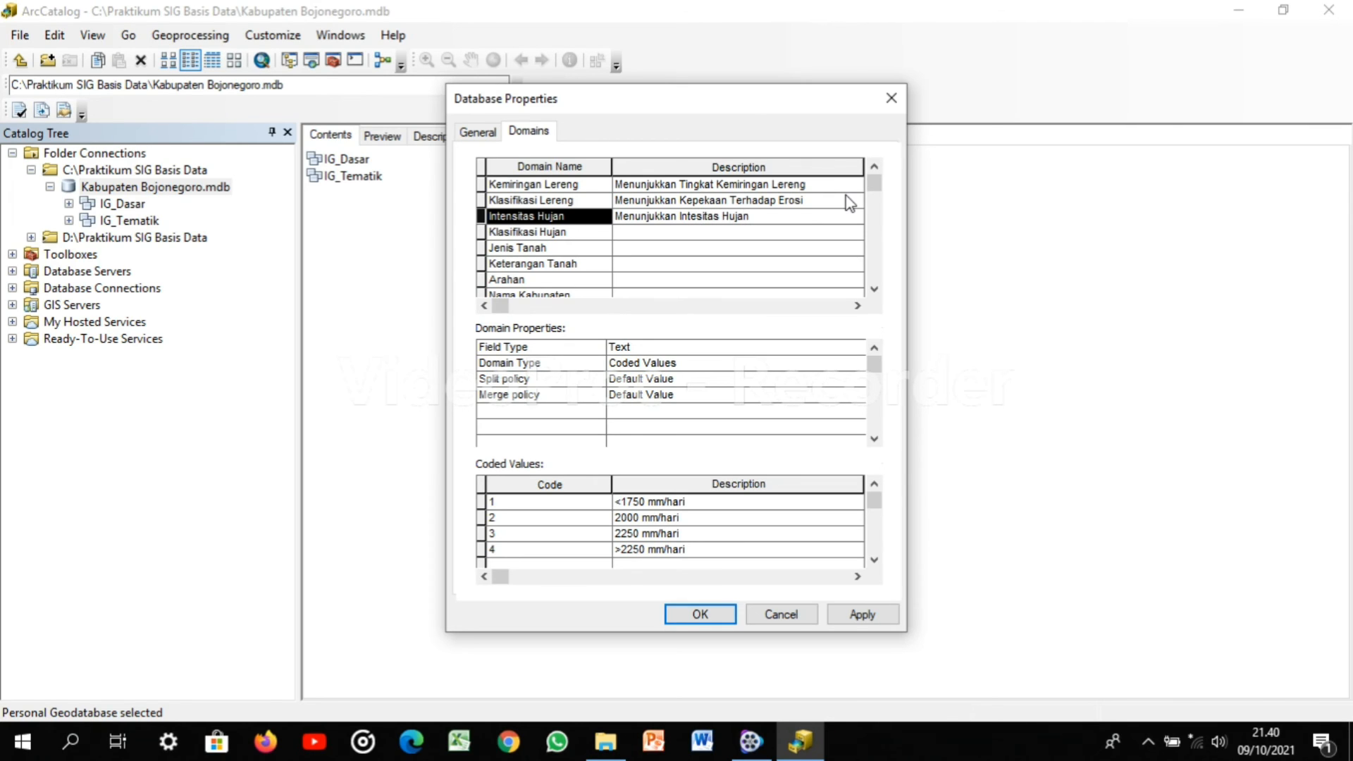
key("Down")
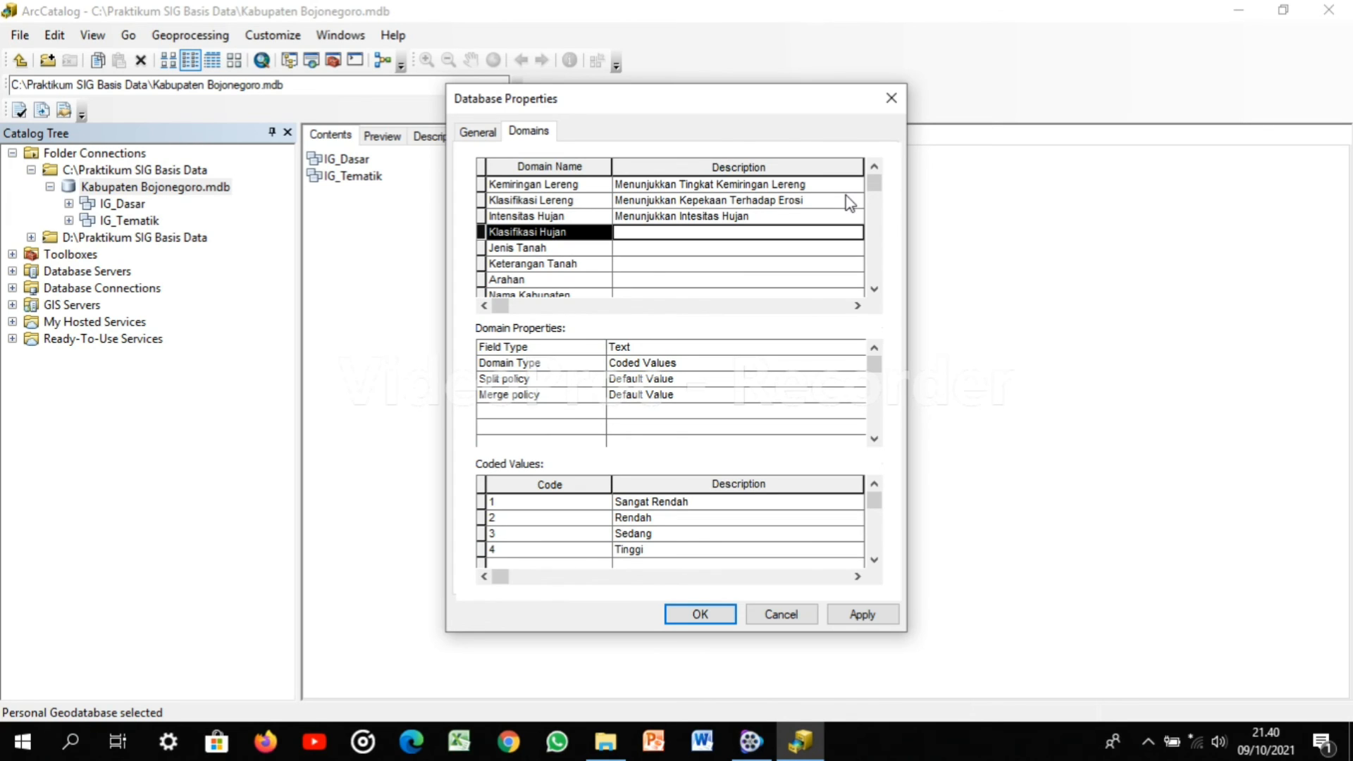
Set the description of the Klasifikasi Hujan domain to "Menunjukkan Klasifikasi Hujan"
type("Me")
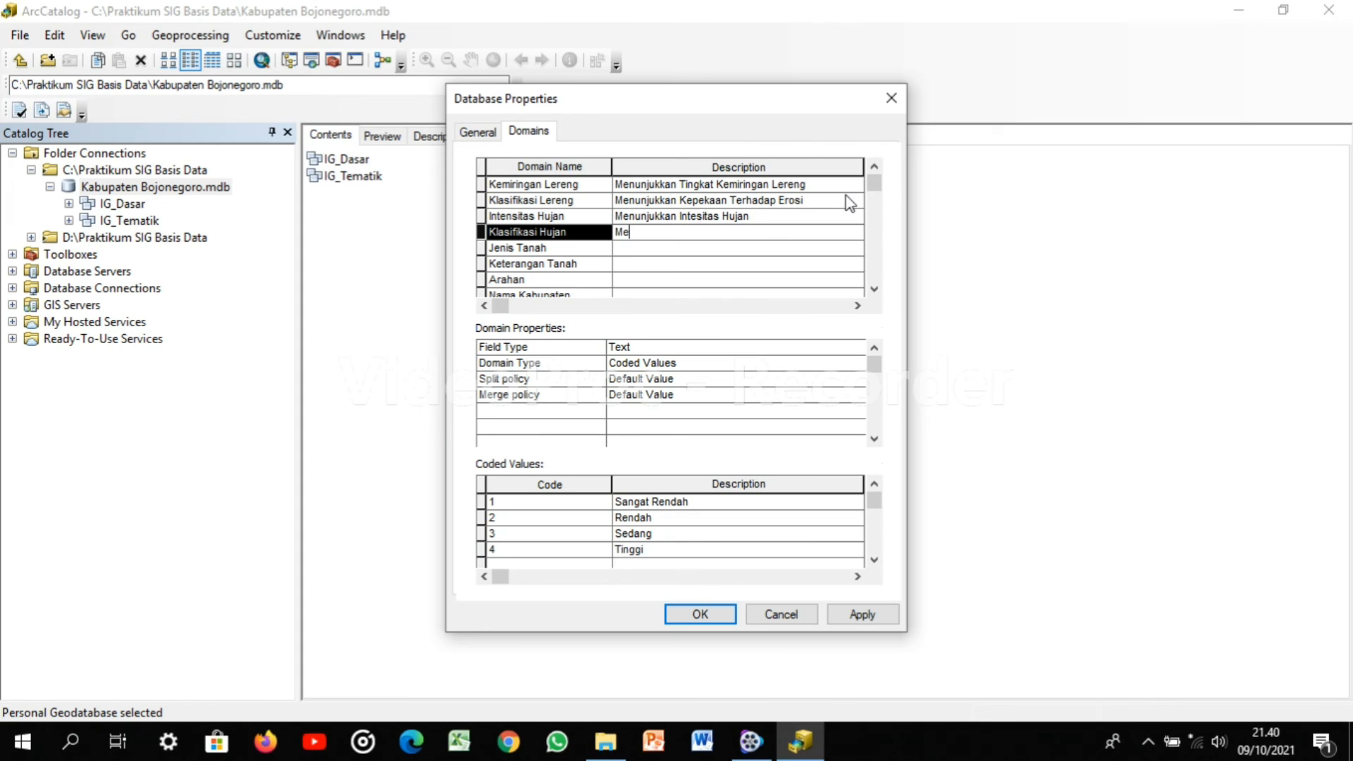
type("nunjukkan Klasifikasi J")
key("BackSpace")
type("hu")
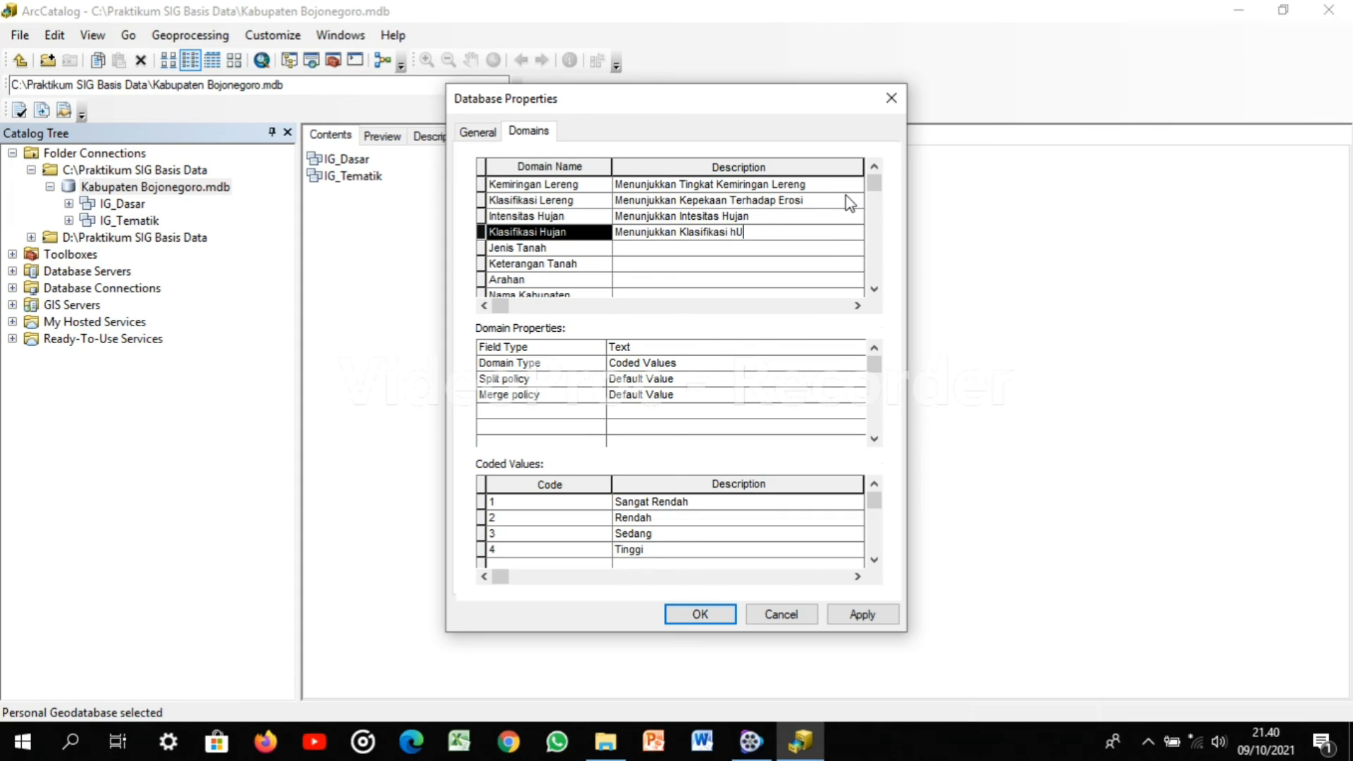
key("BackSpace")
key("BackSpace")
type("Hujan")
key("Return")
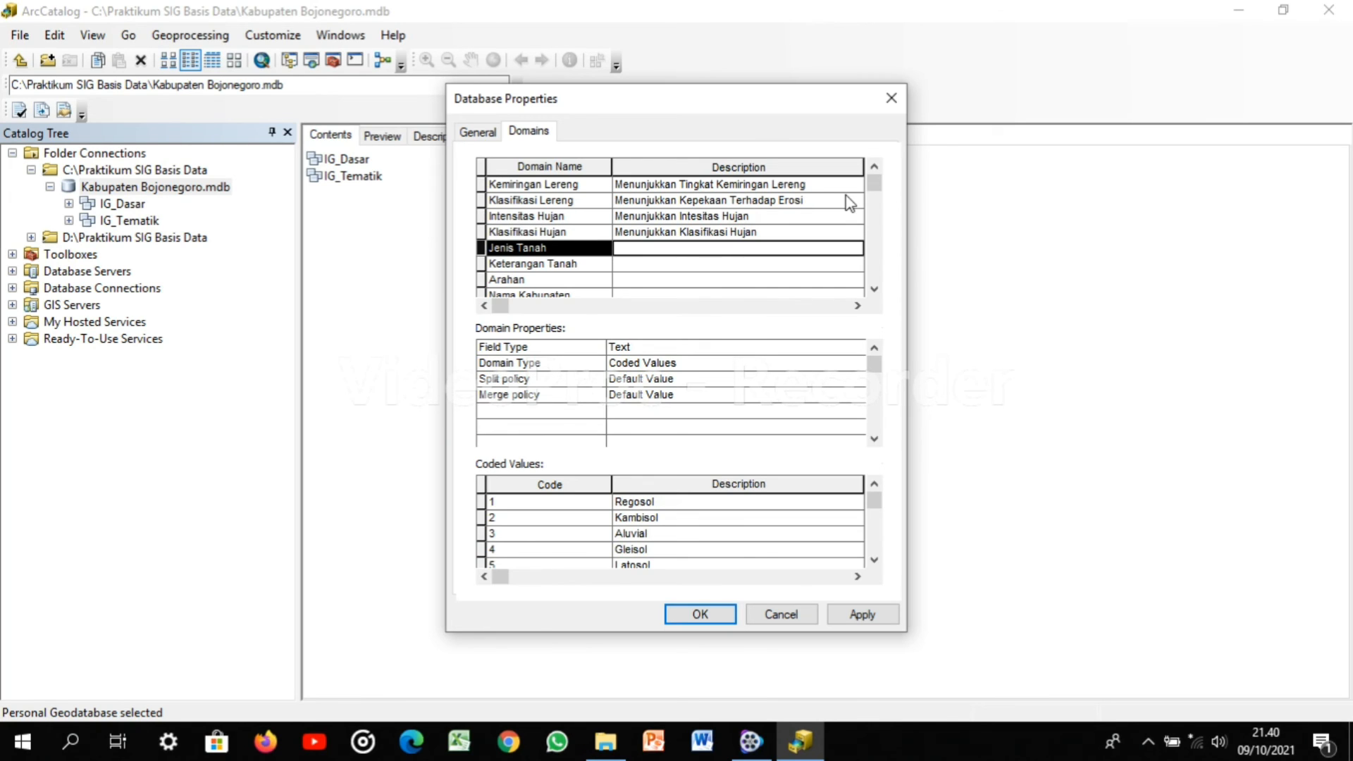
Set the description of the Jenis Tanah domain to "Menunjukkan Sebaran Tanah"
type("Menun")
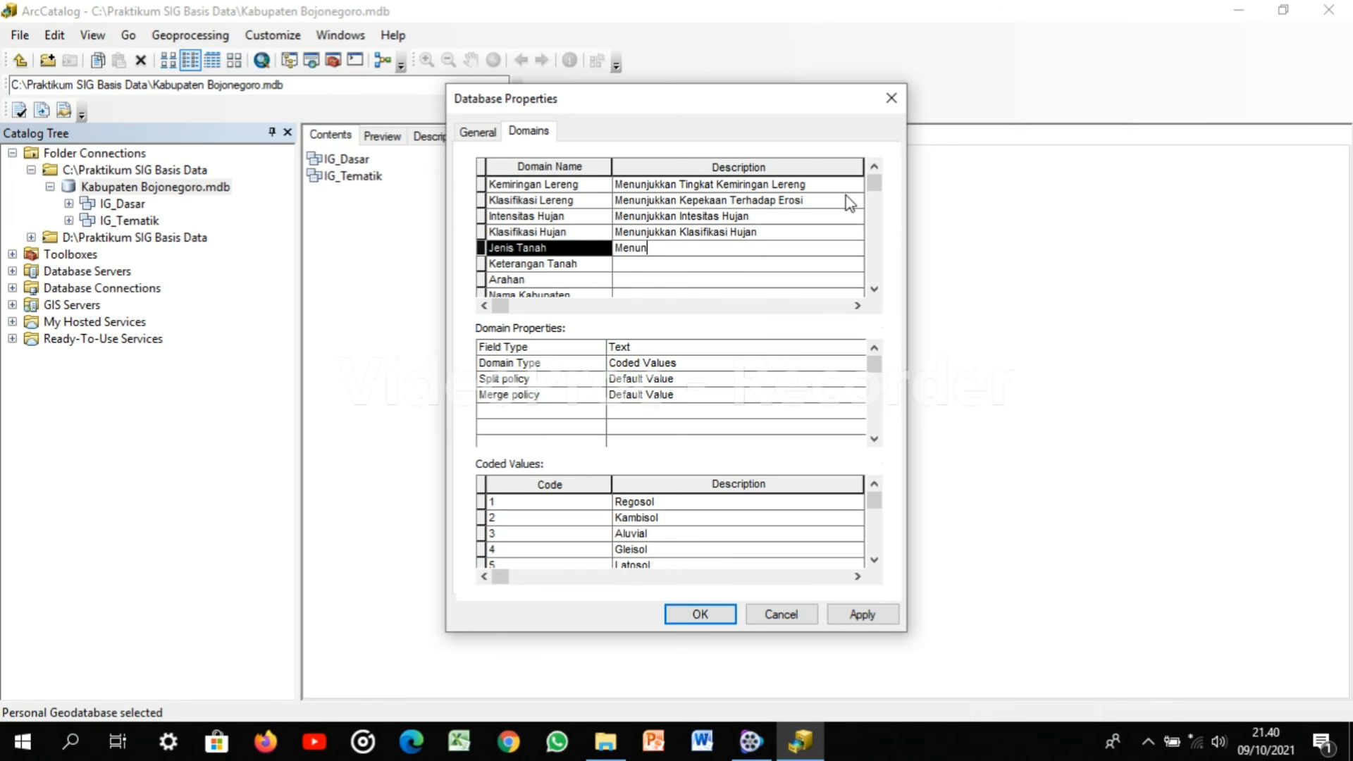
type("jukkan Sebaran")
type("Tanah")
key("Return")
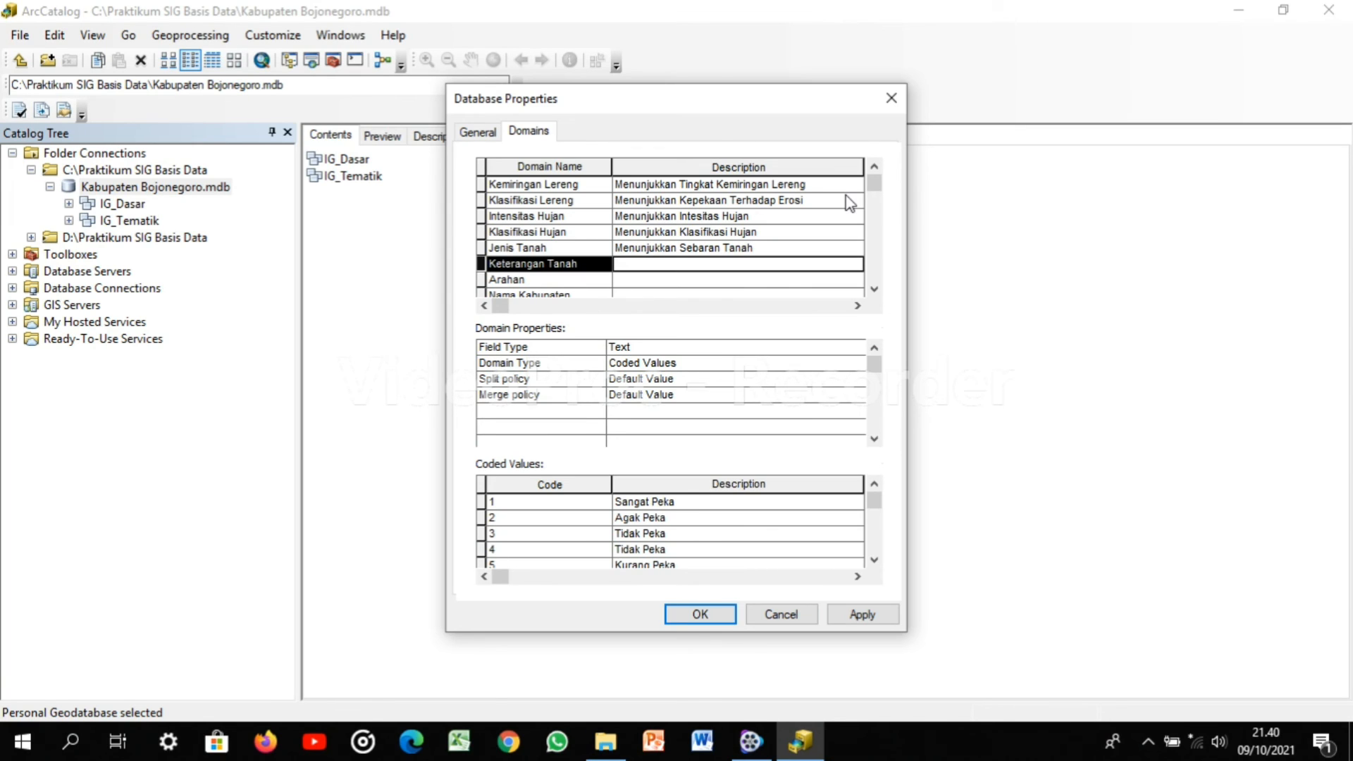
Set the description of the Keterangan Tanah domain to "Menunjukkan Kepekaan Tanah Terhadap Erosi"
type("Menun")
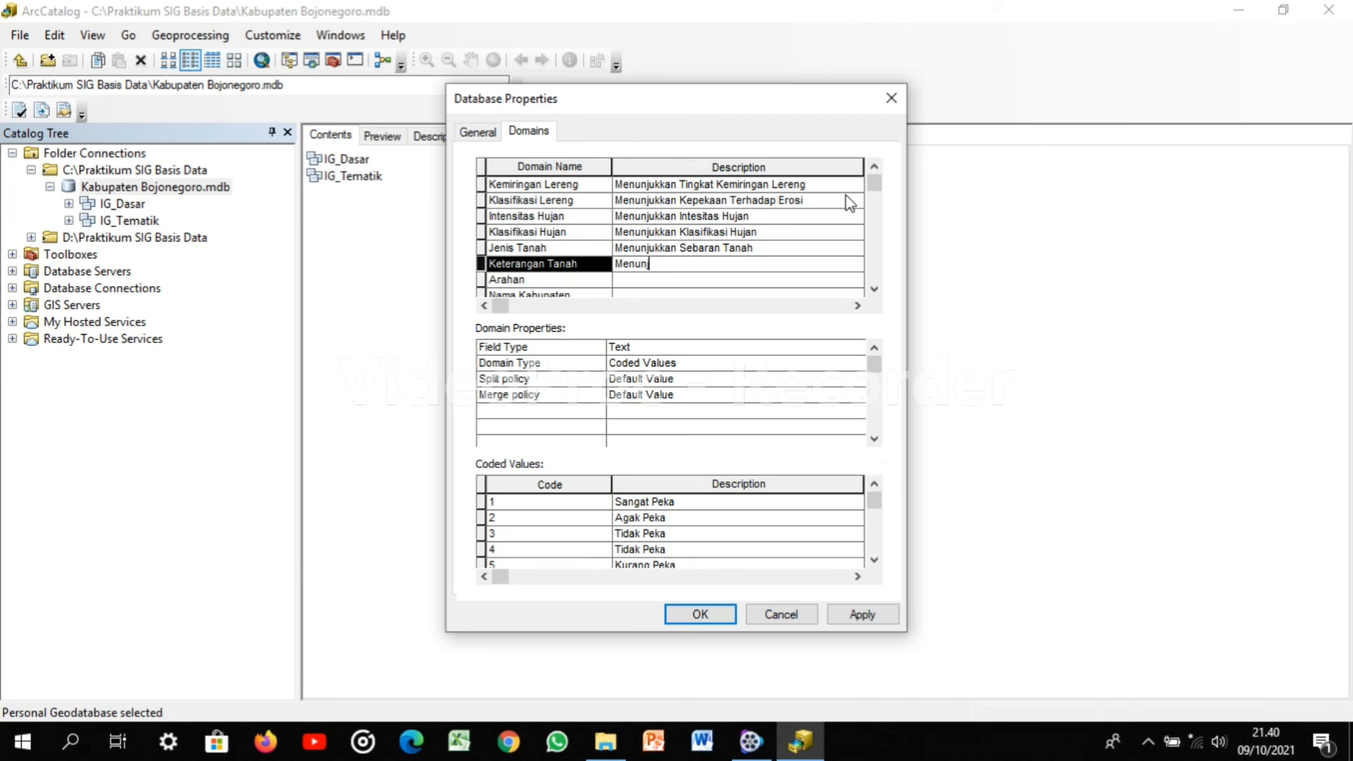
type("jukkan Kepekaan Tanah ")
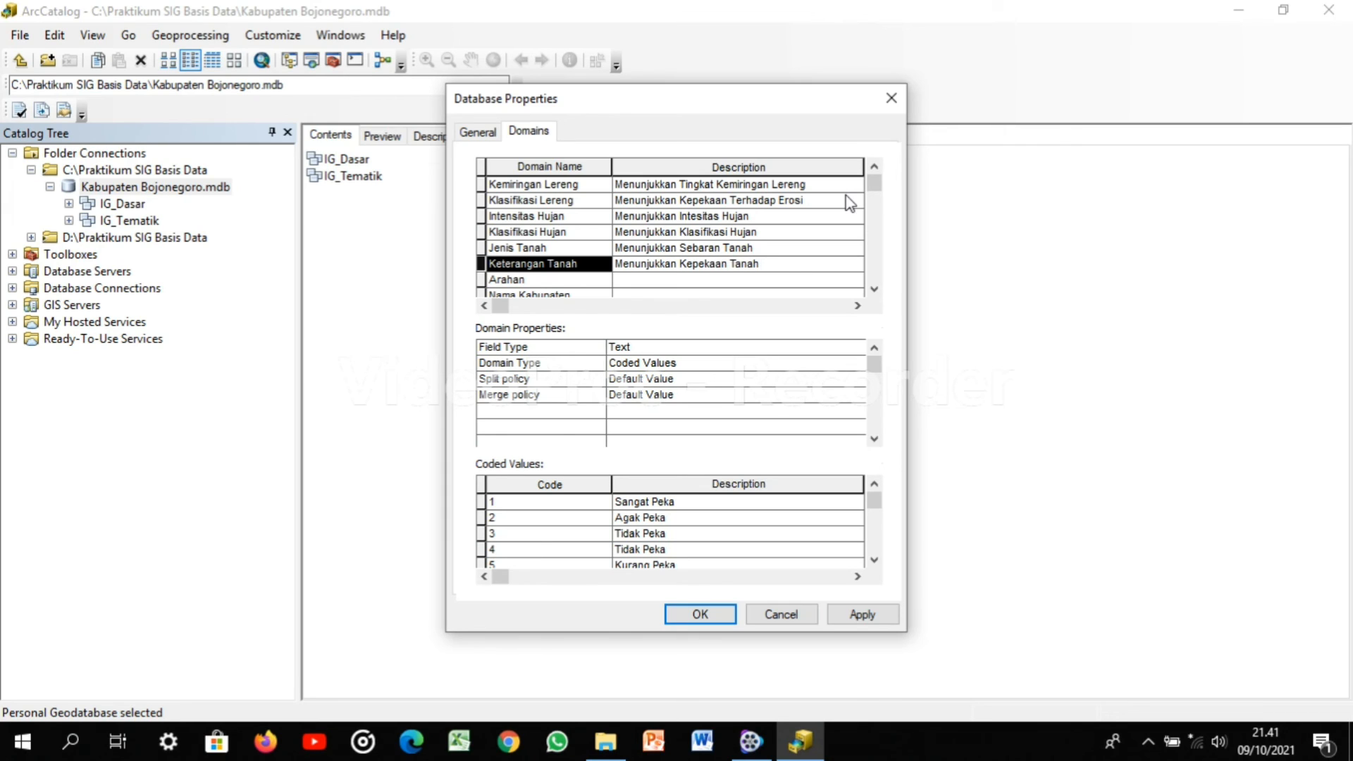
type("Terhadap Erosi")
key("Return")
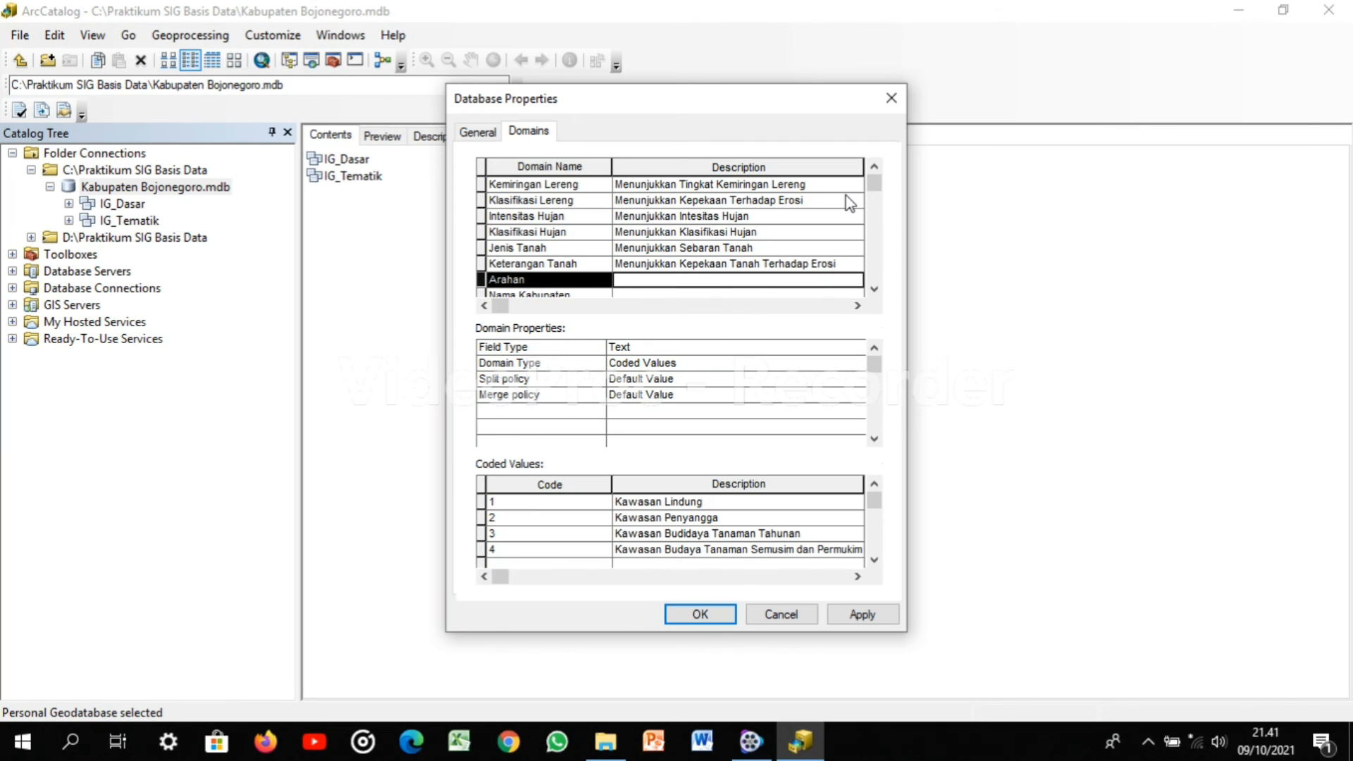
Set the description of the Arahan domain to "Menunjukkan Arahan Penggunaan Tanah"
type("Menun")
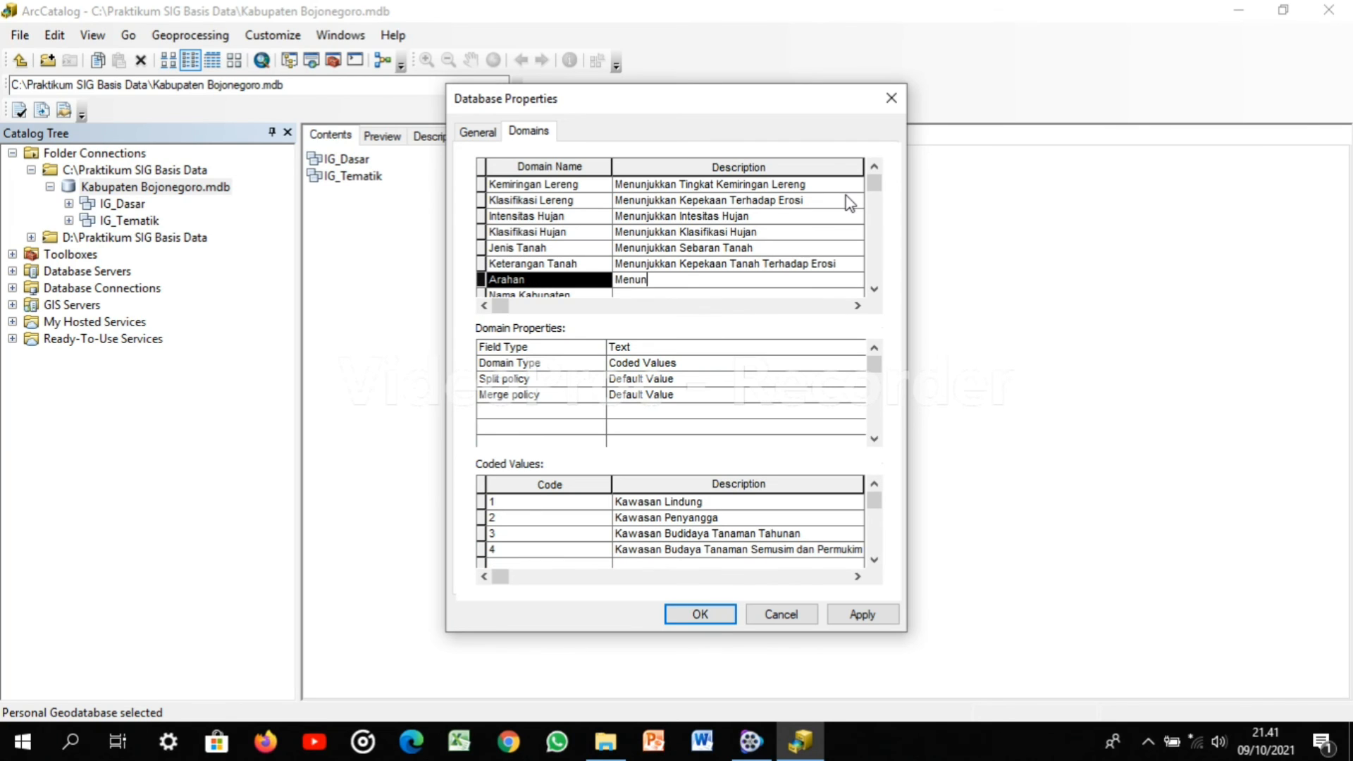
type("jukkan Arahan Penggunaan Tanah")
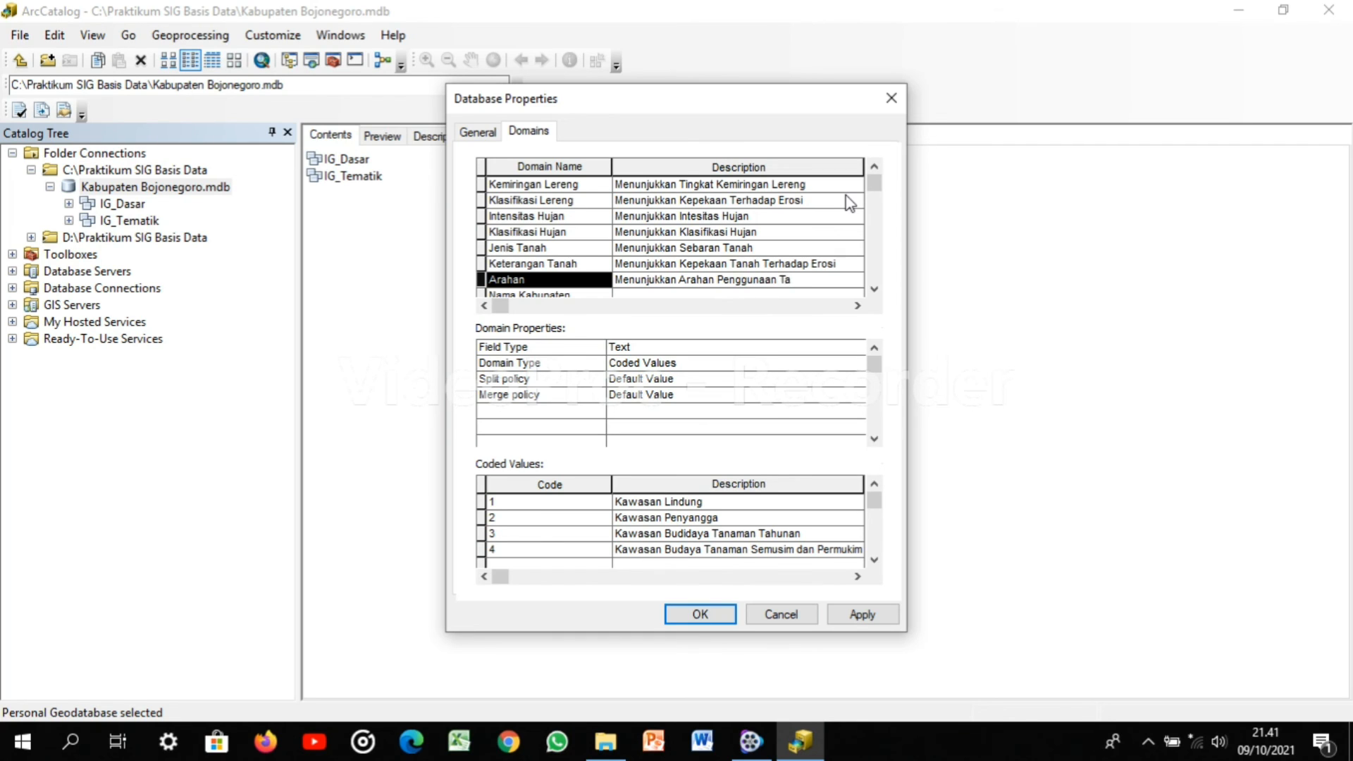
key("Down")
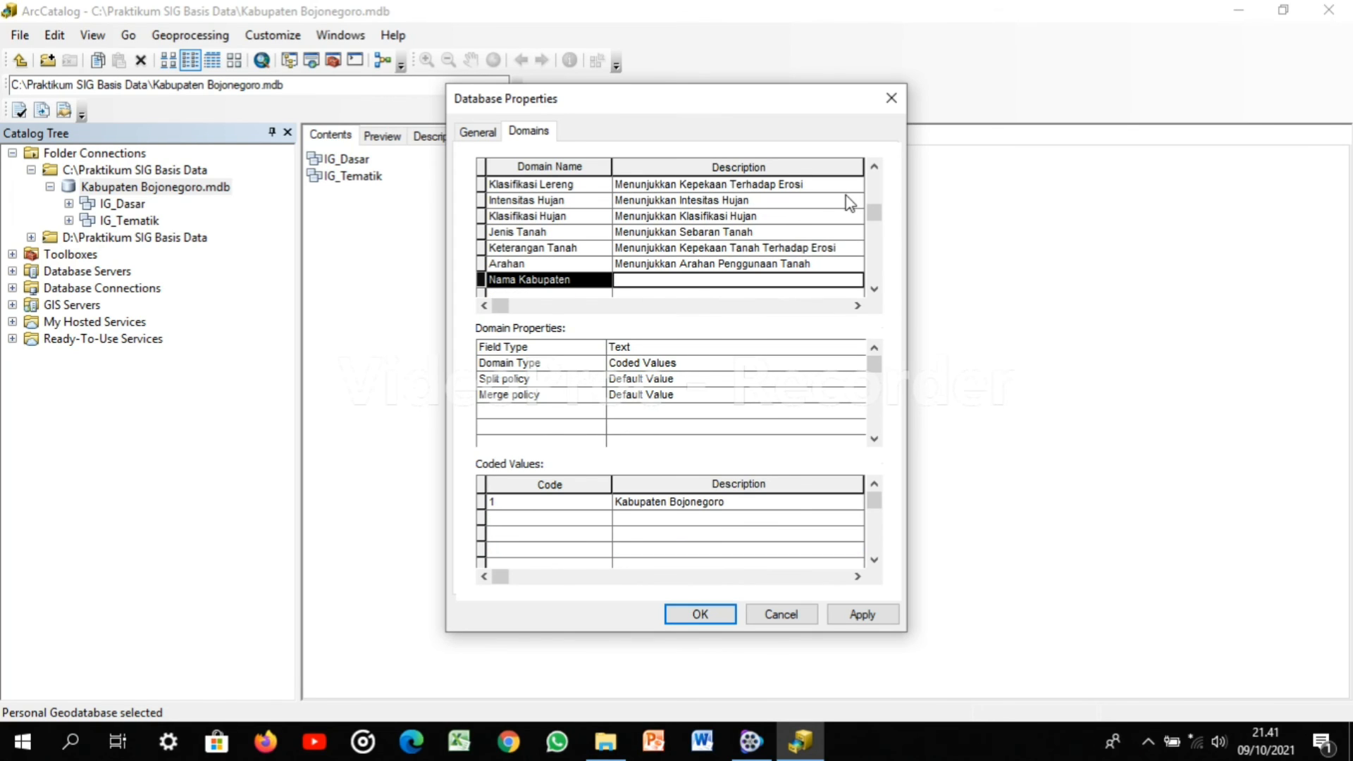
Set the description of the Nama Kabupaten domain to "Menunjukkan Ibukota Kabupaten"
type("Menun")
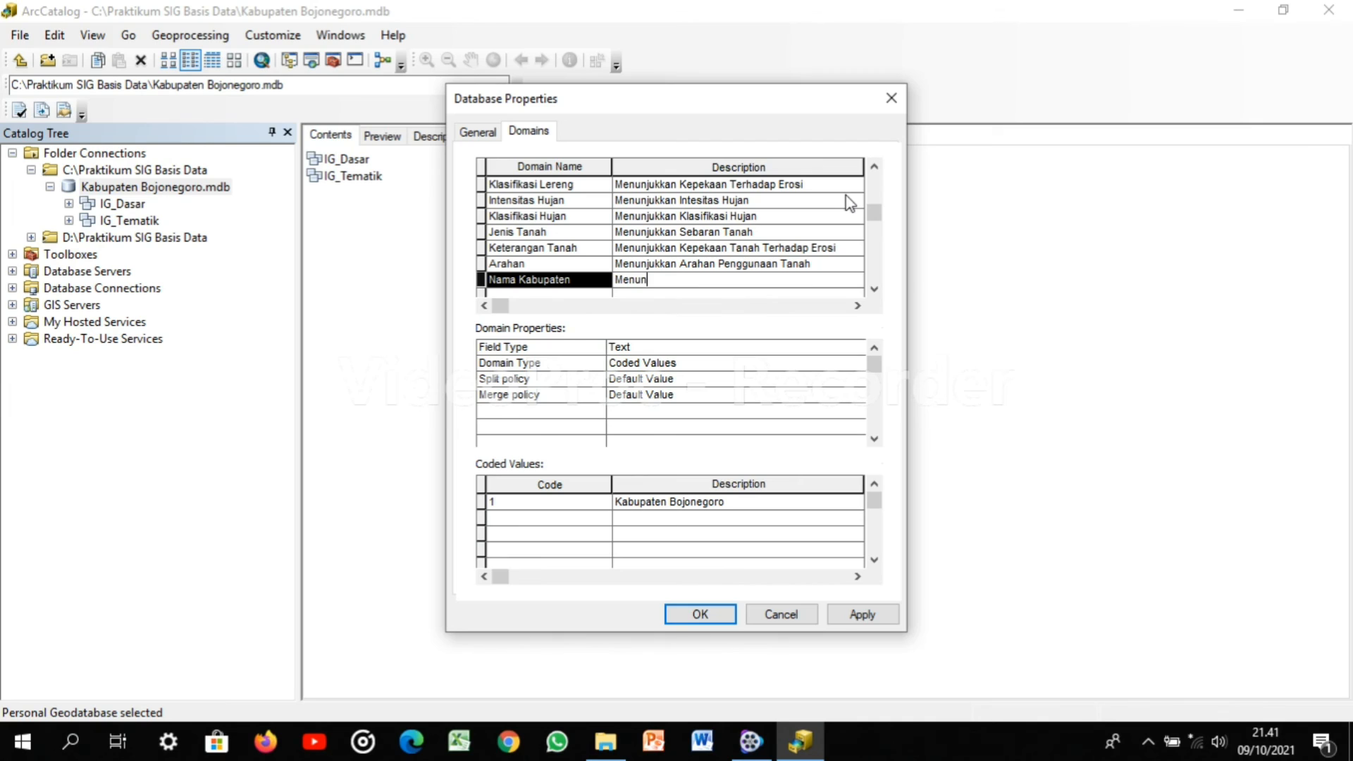
type("jukkan Ibukota Kabupaten")
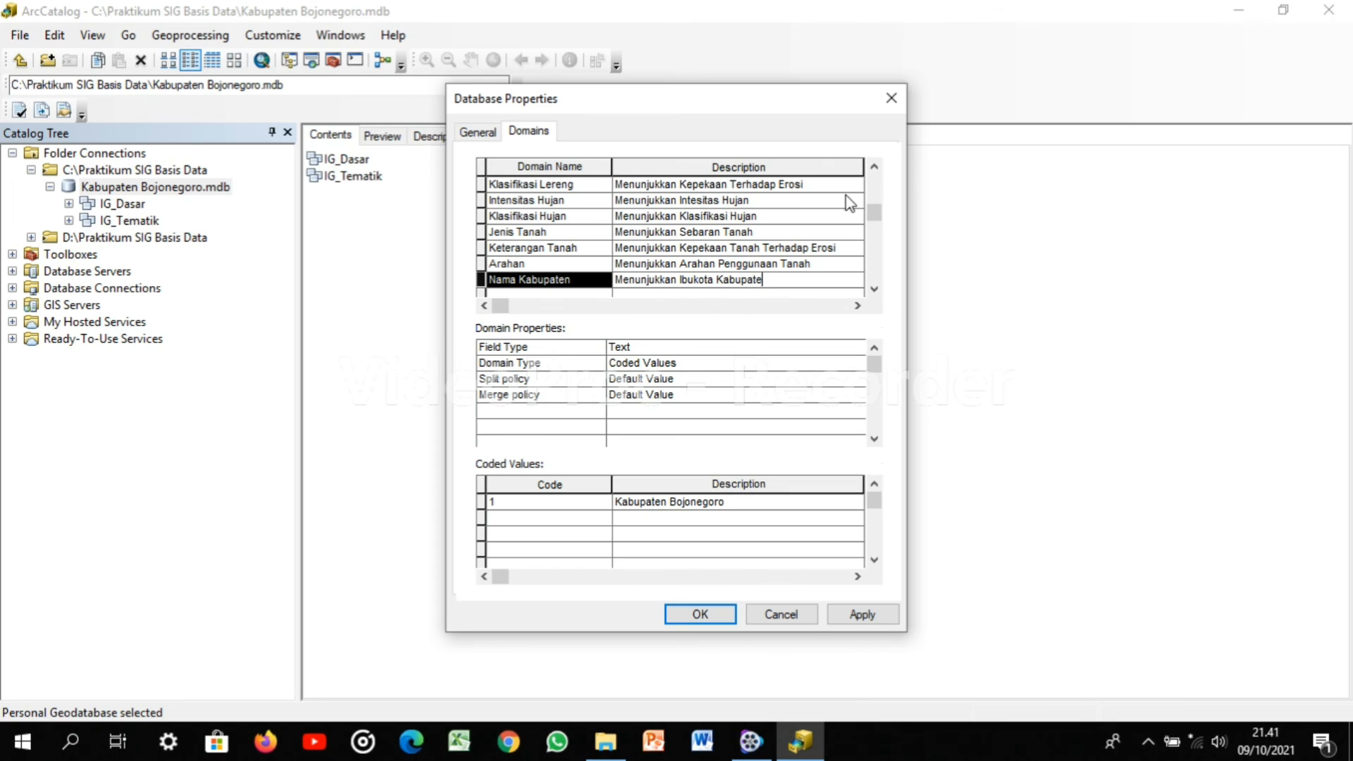
key("Up")
Review the properties and coded values of each domain from Kemiringan Lereng to Nama Kabupaten
key("Up")
key("Up")
key("Up")
key("Up")
key("Up")
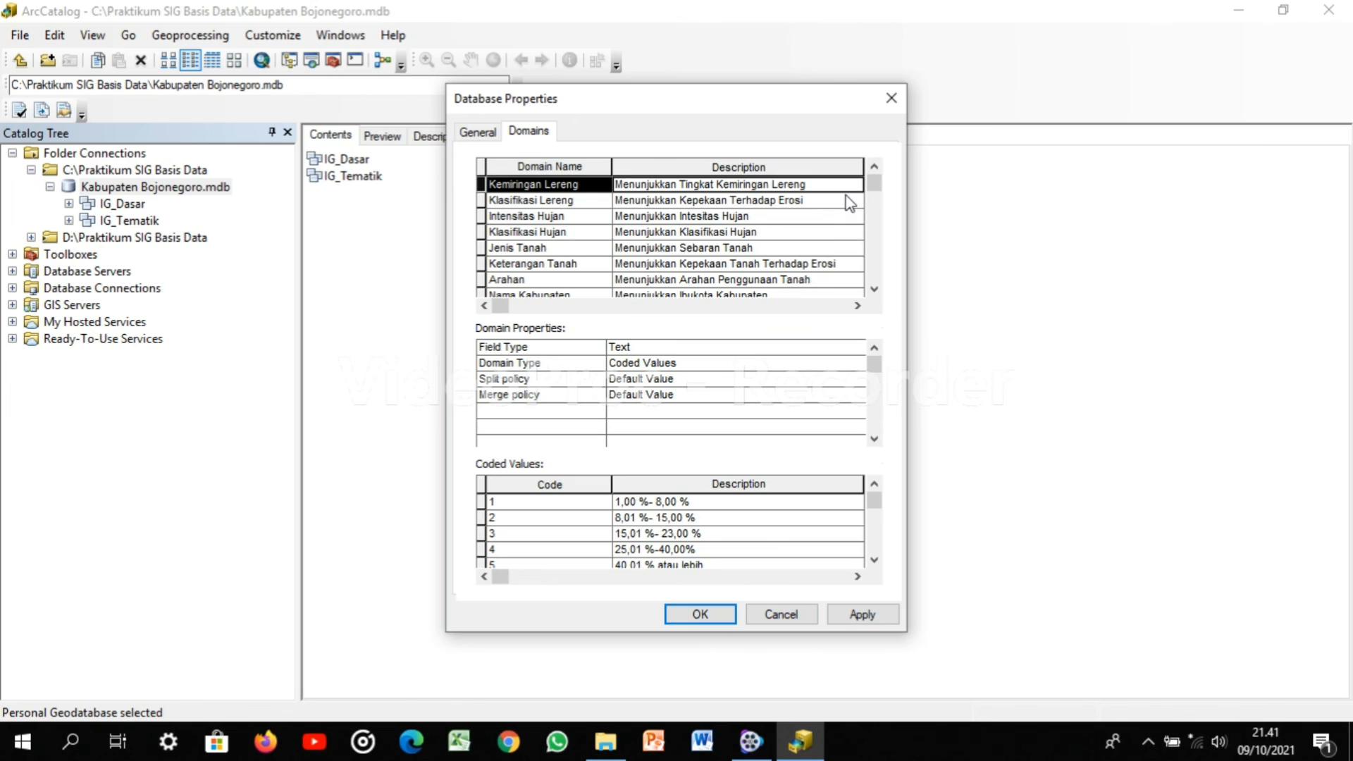
key("Down")
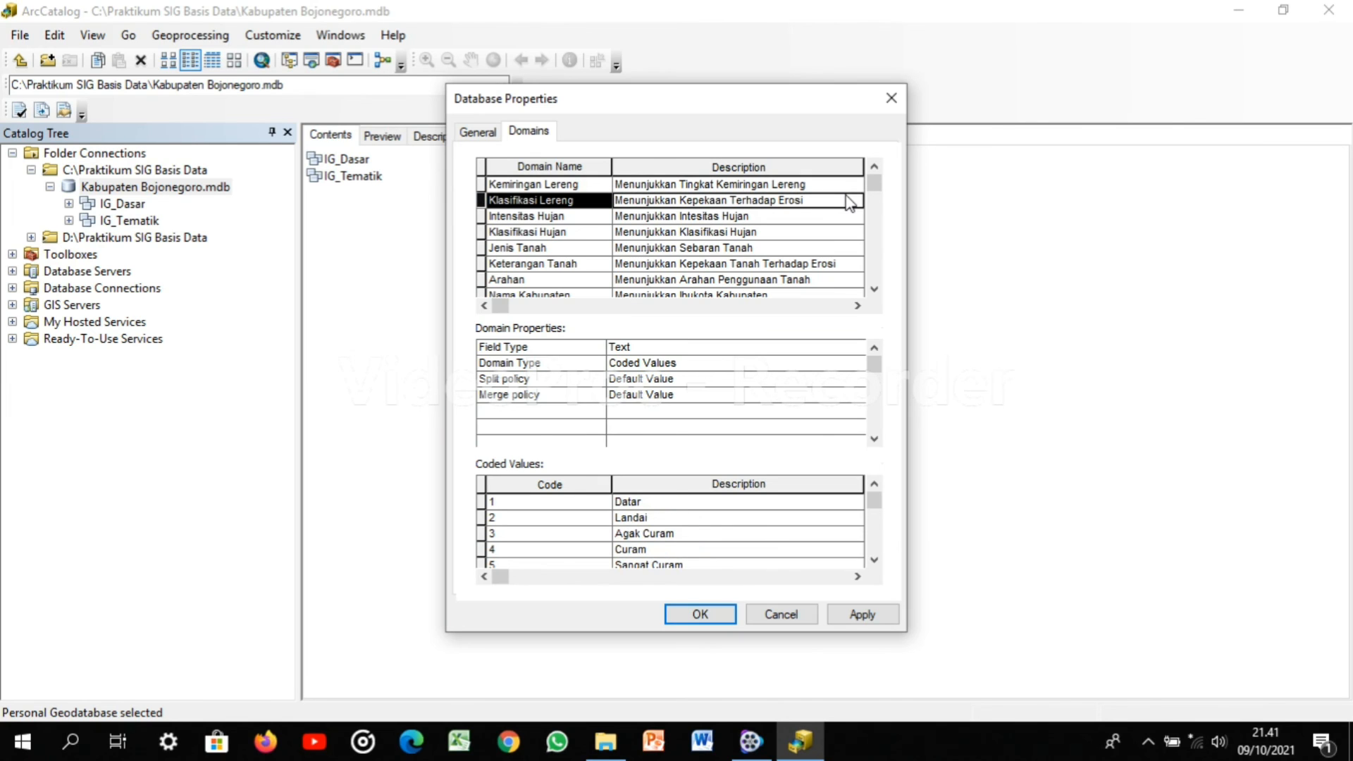
key("Down")
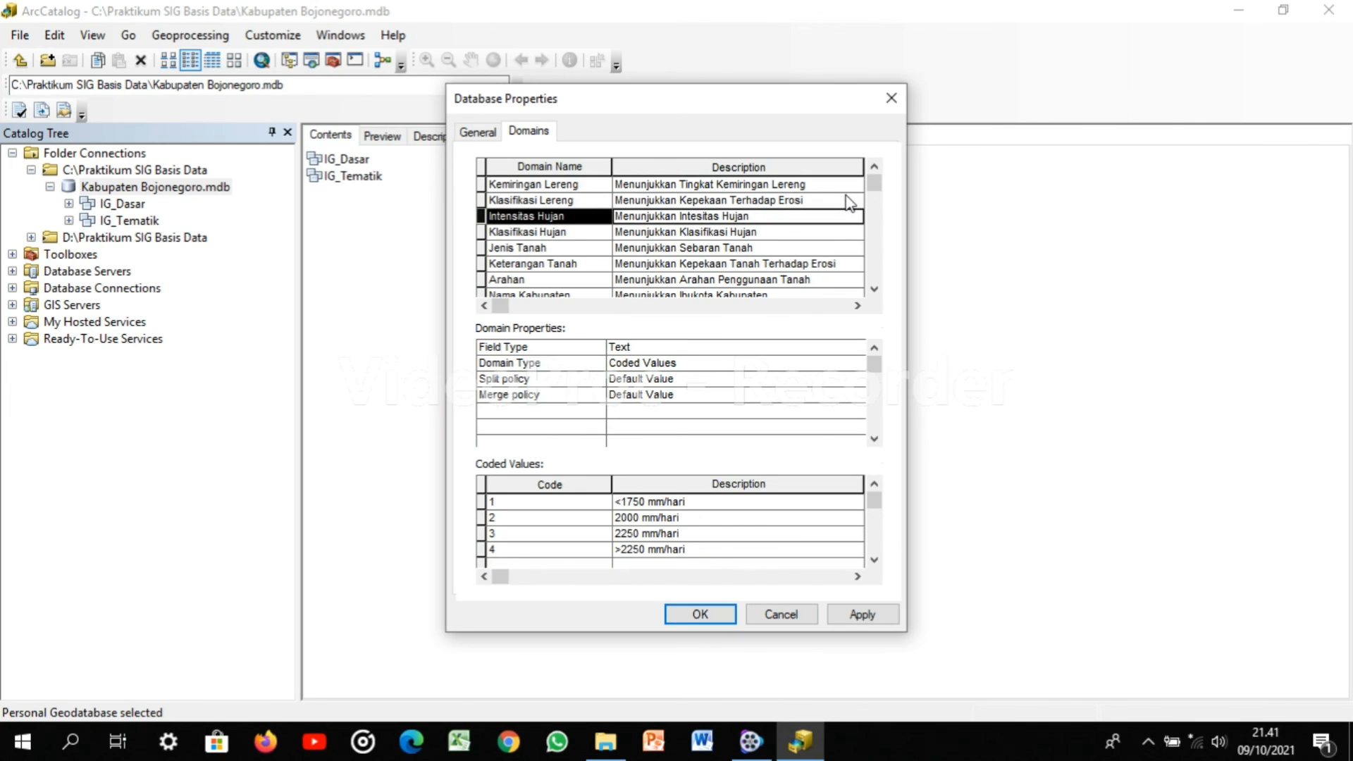
key("Down")
key("Down")
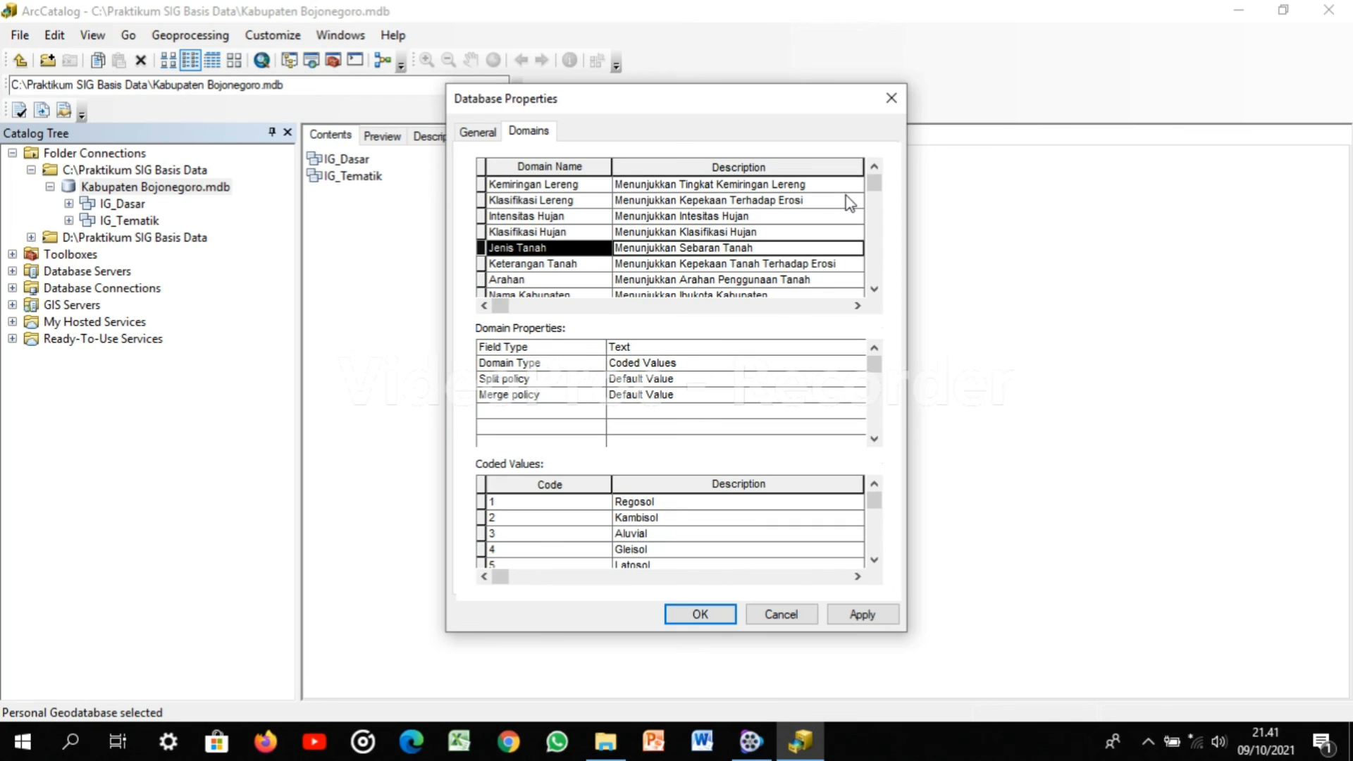
key("Down")
key("Down")
key("Down")
key("Down")
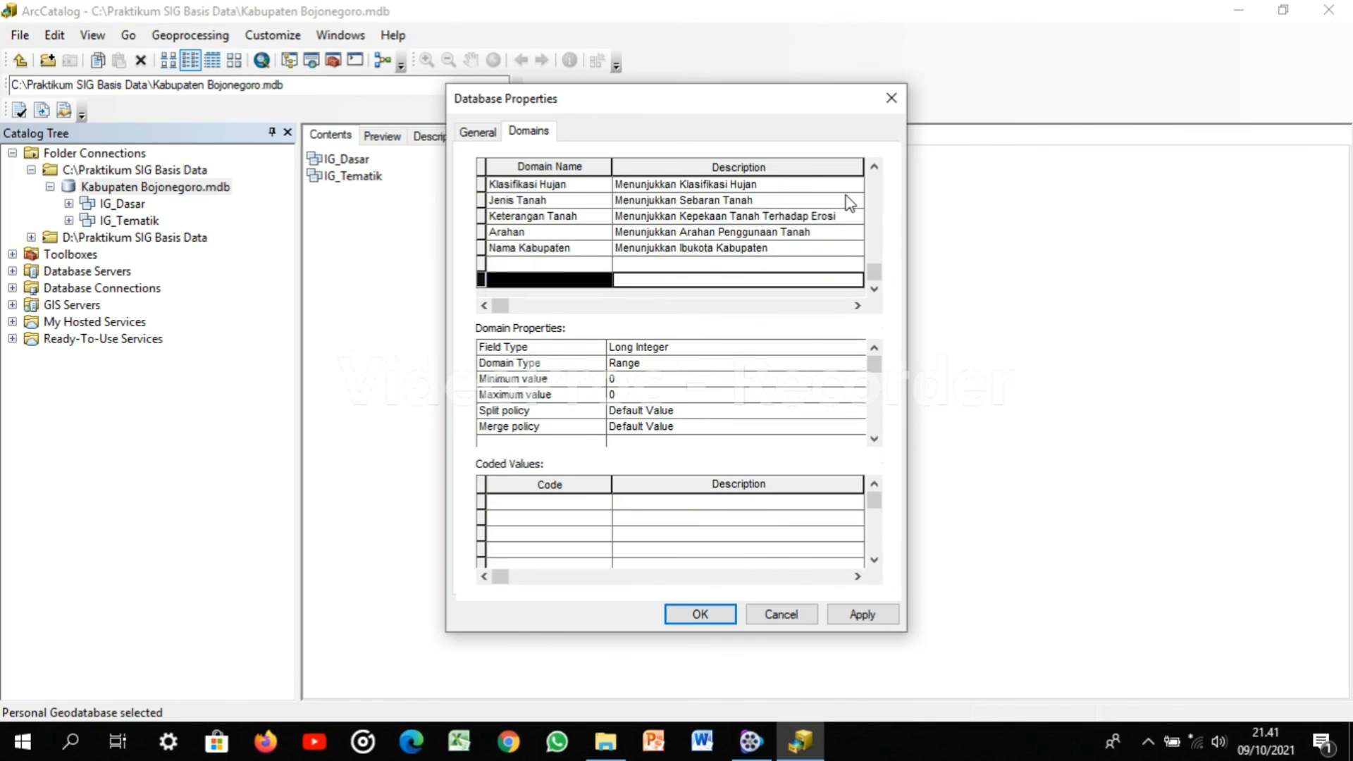
key("Up")
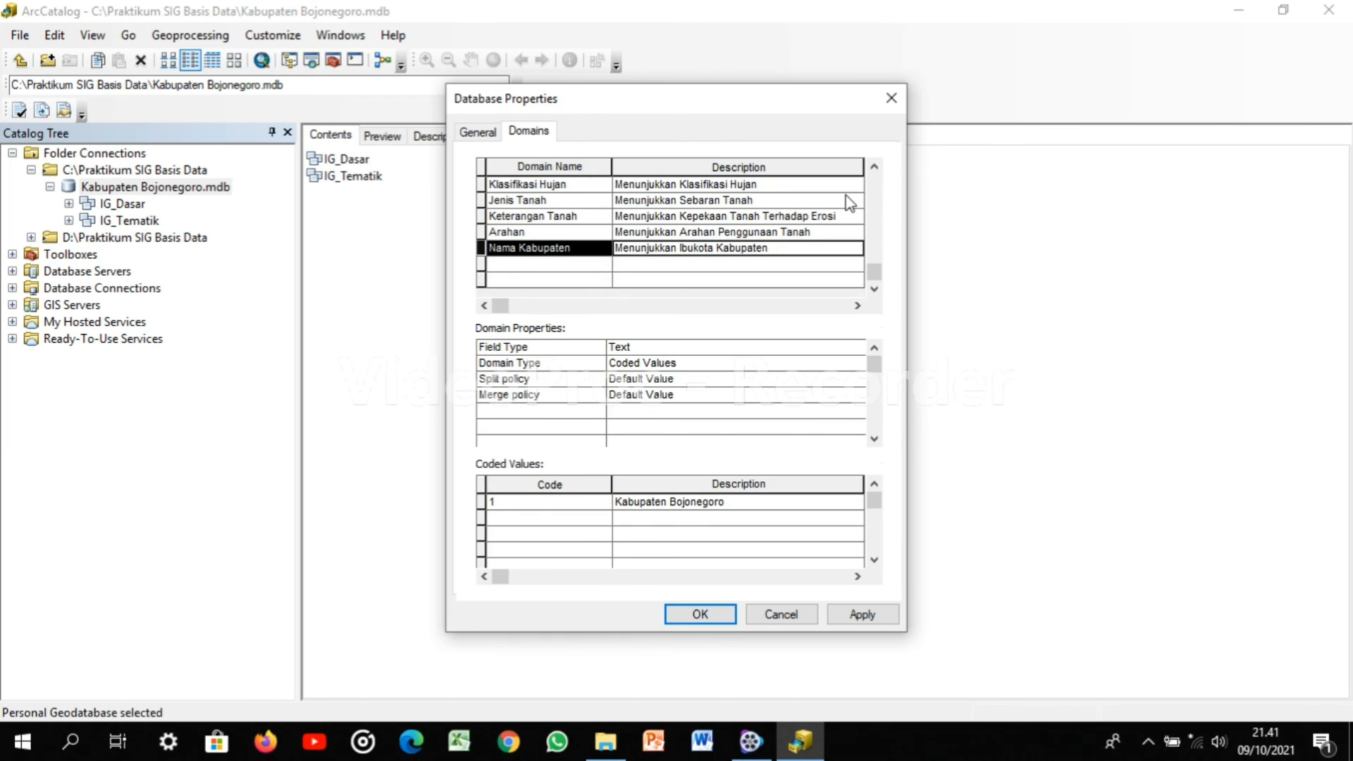
key("Up")
key("Up")
key("Up")
key("Up")
key("Up")
key("Up")
key("Up")
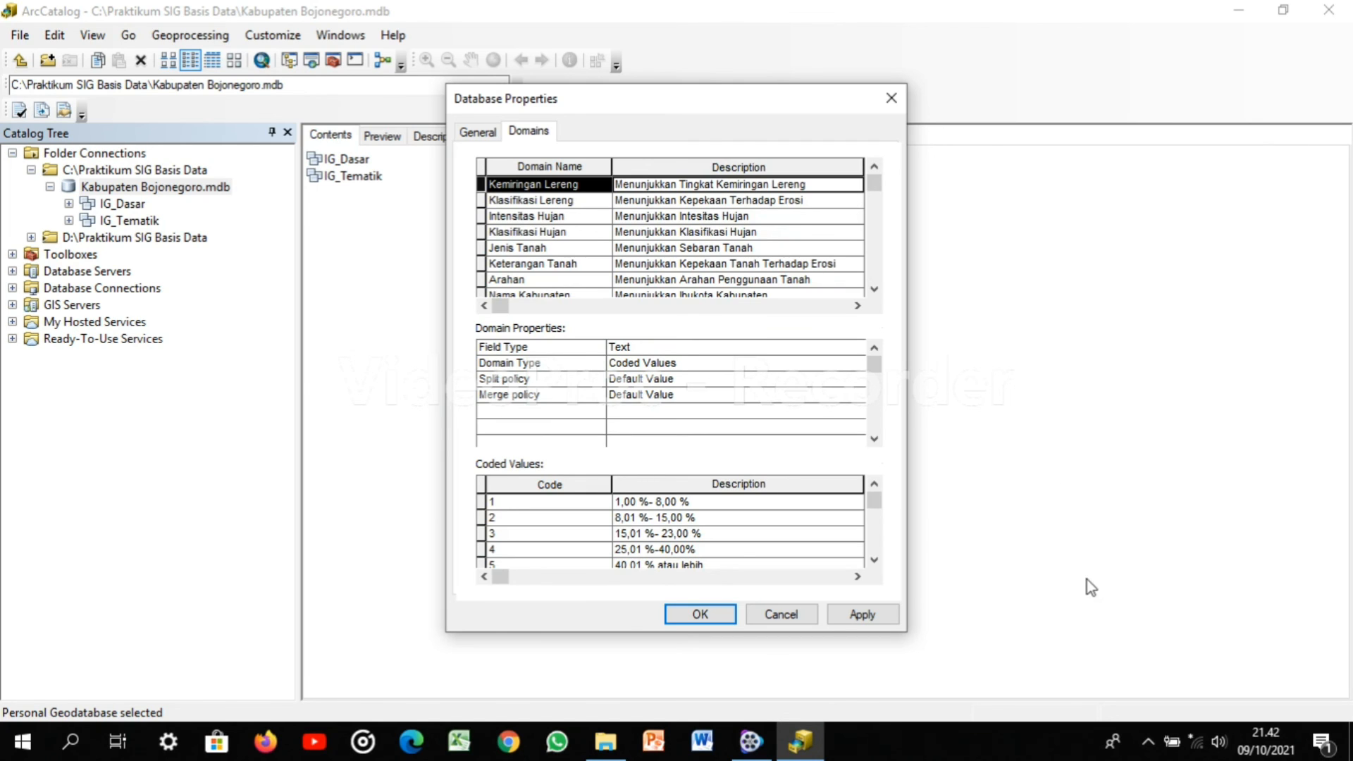
Apply the domain definitions to the geodatabase and close its properties
left_click(860, 619)
left_click(869, 615)
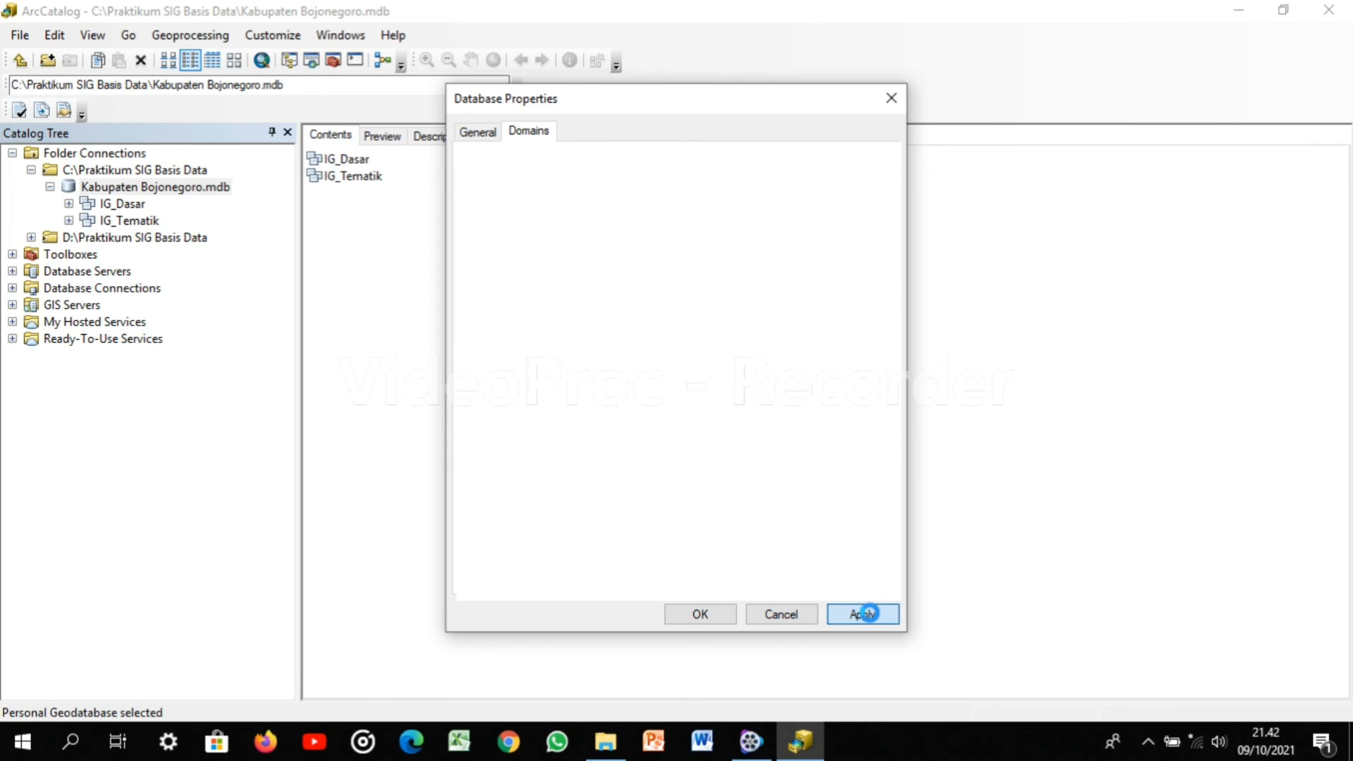
left_click(700, 615)
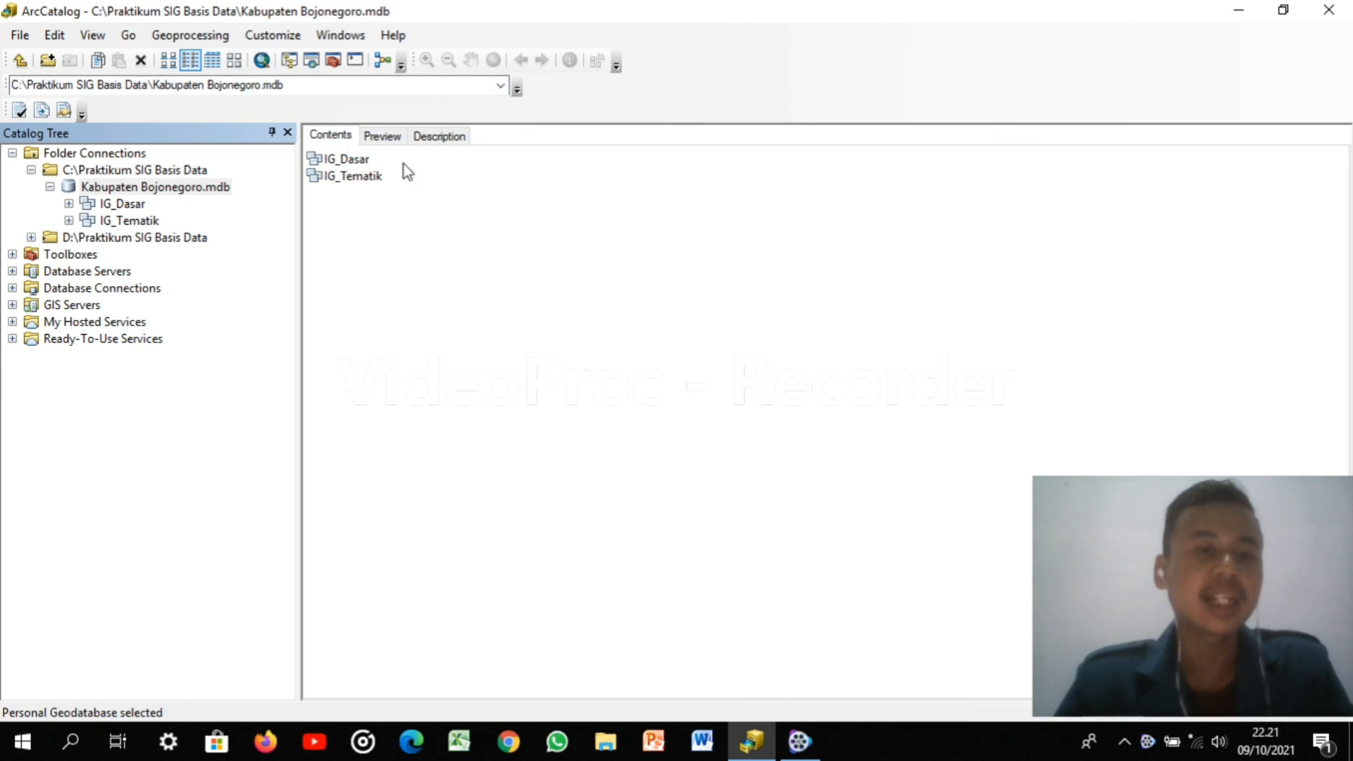
Assign the Nama Kabupaten domain to the Kabupaten field of peta_dasar_adm in IG_Dasar, apply it, and check the field before closing its properties
double_click(361, 160)
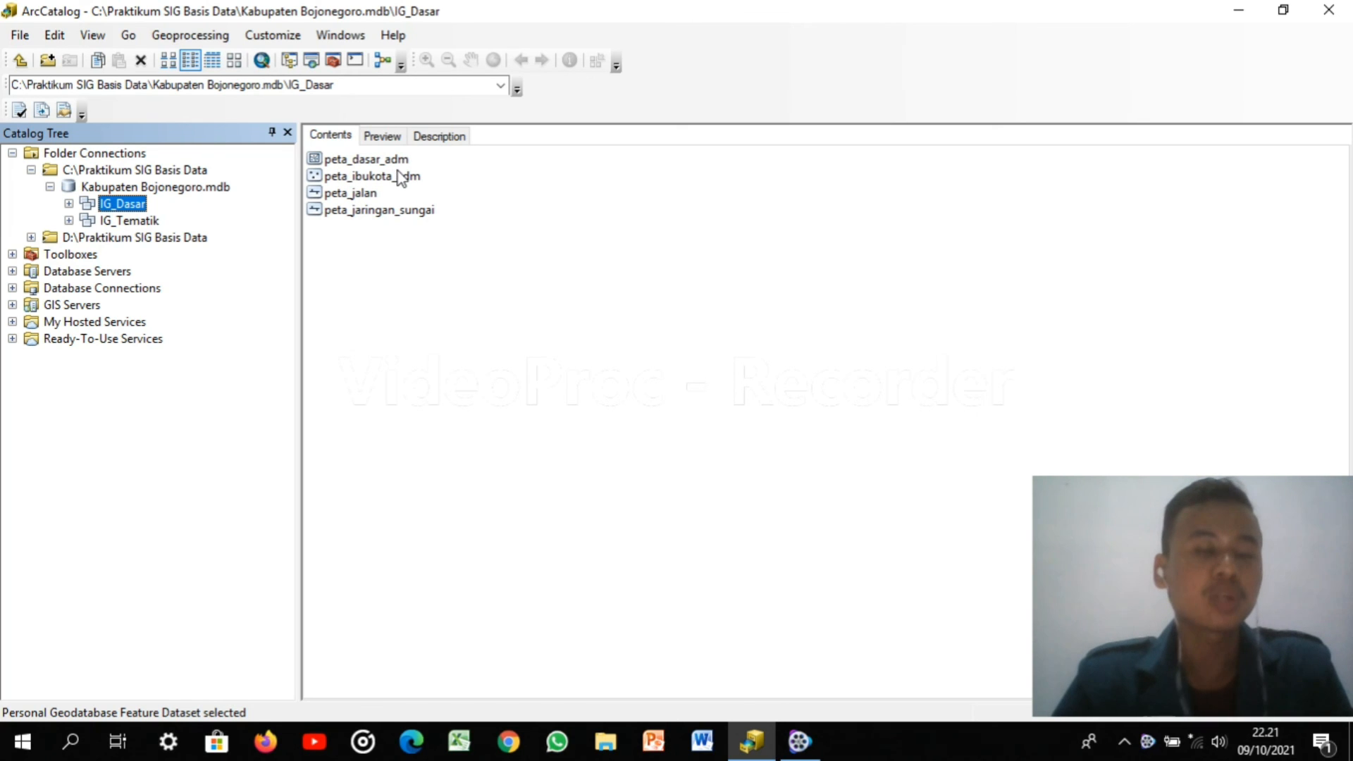
left_click(372, 160)
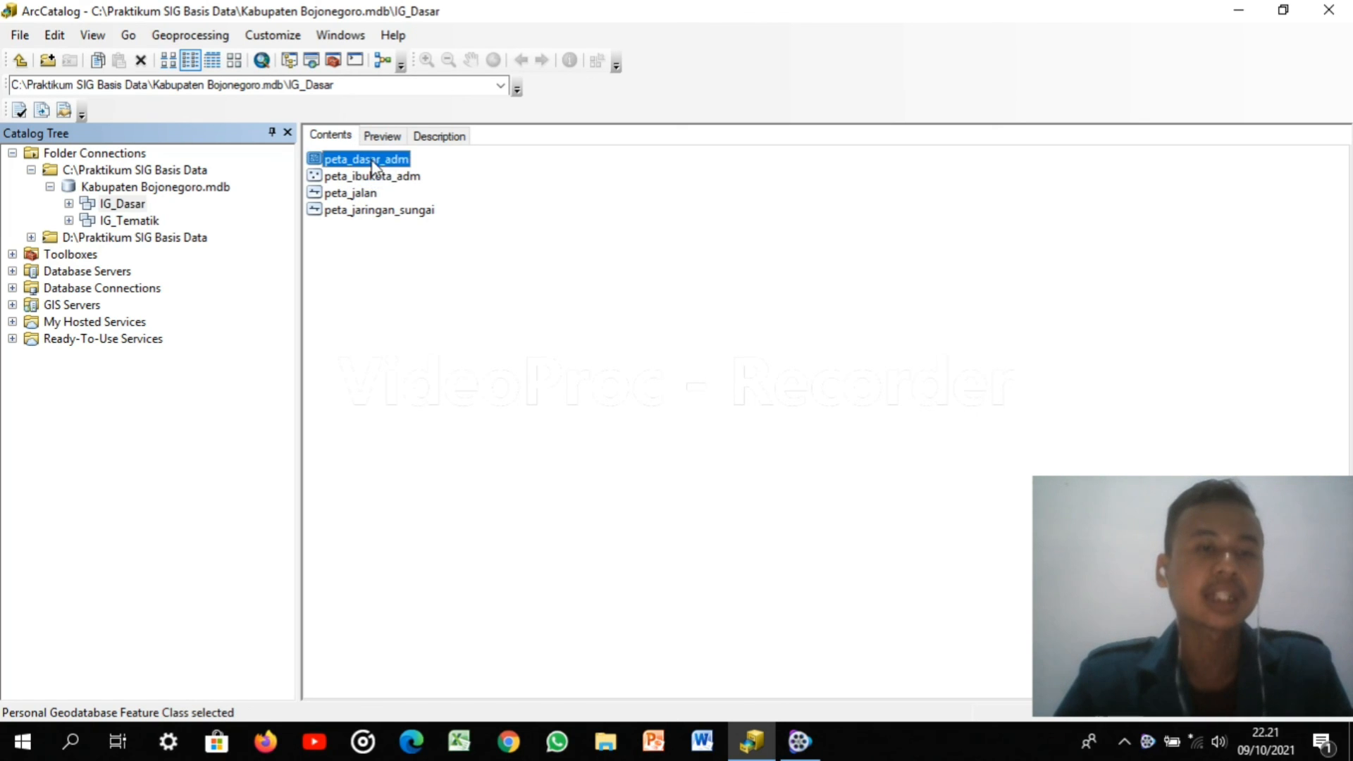
right_click(373, 158)
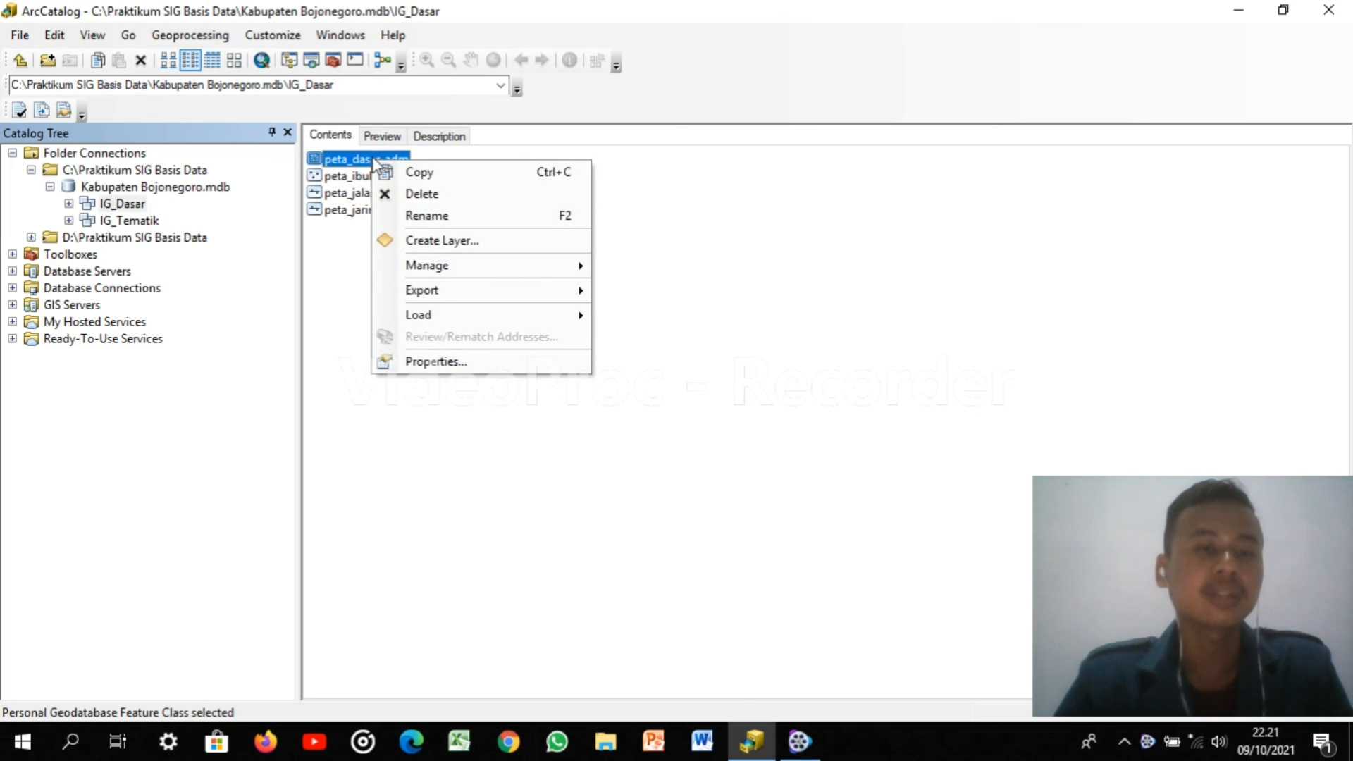
left_click(452, 362)
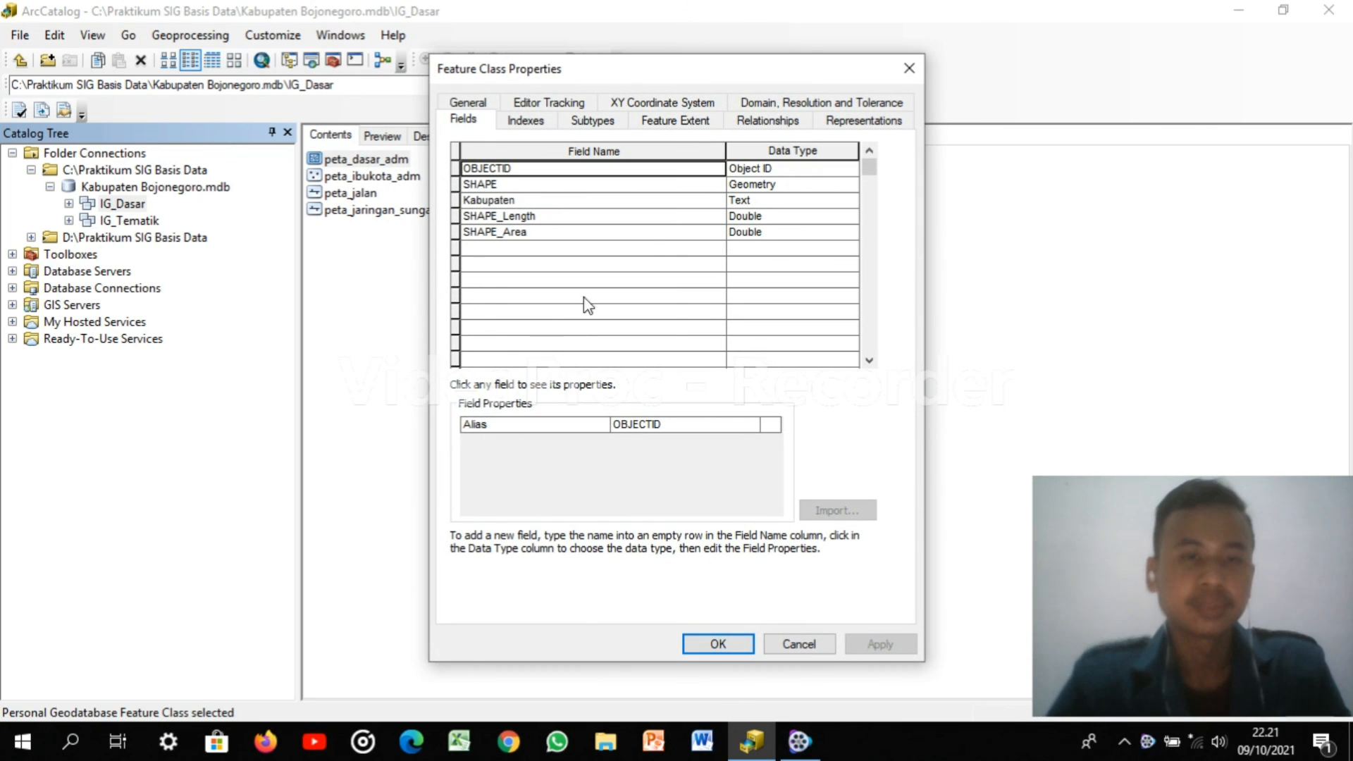
left_click(669, 205)
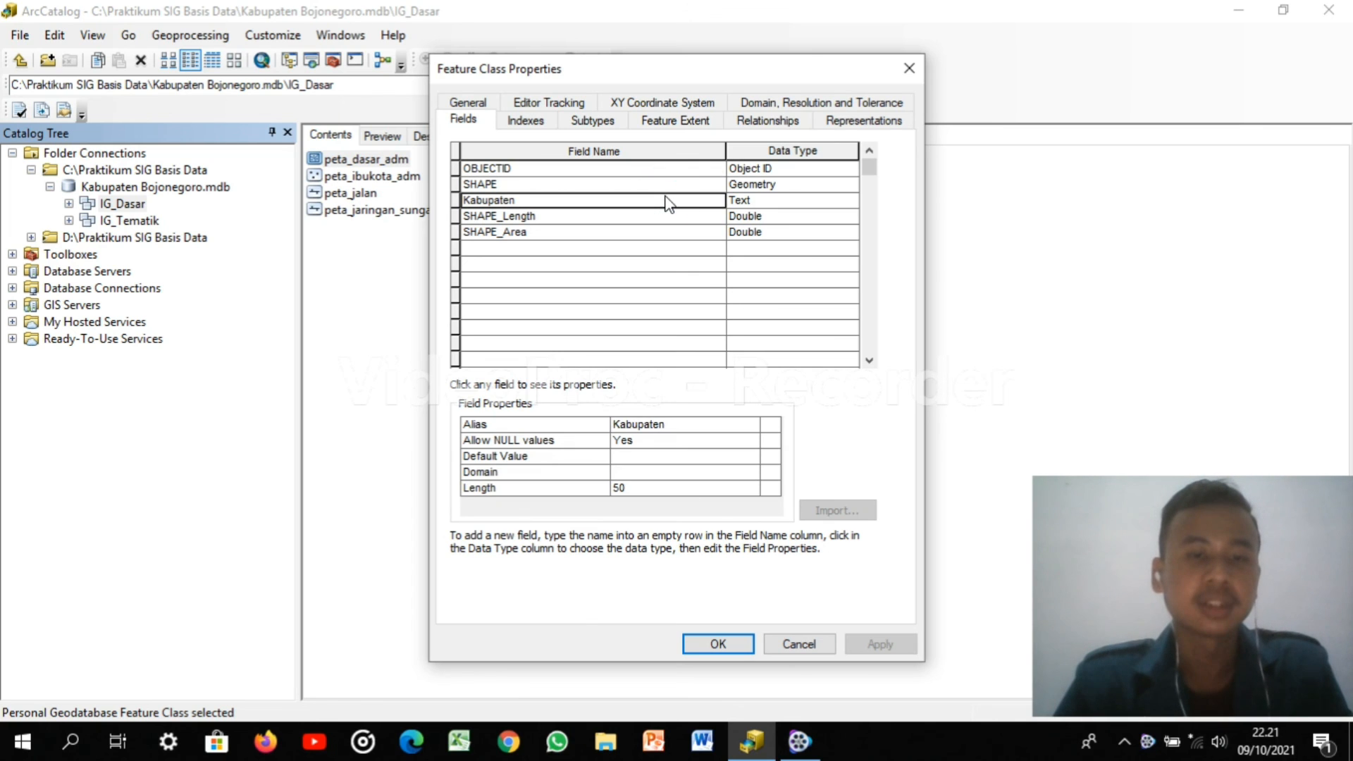
left_click(697, 473)
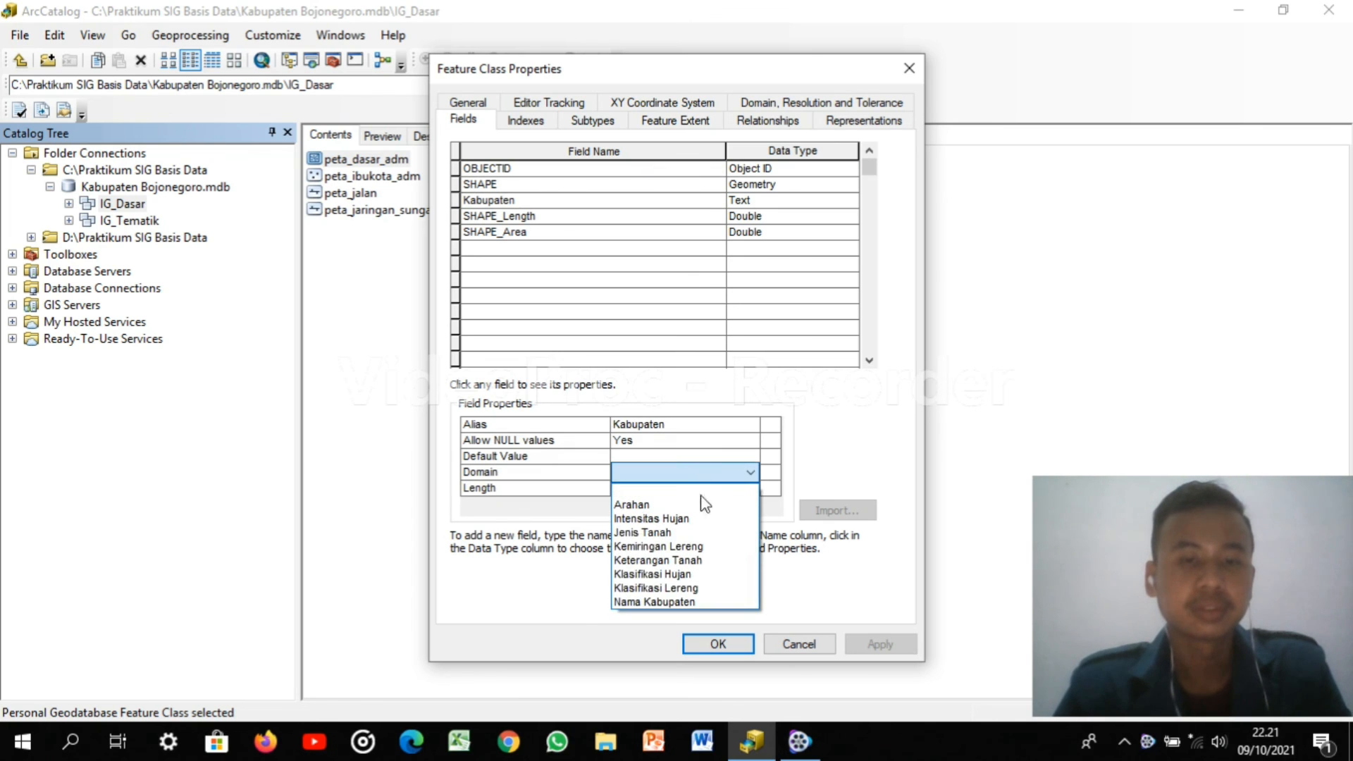
left_click(684, 601)
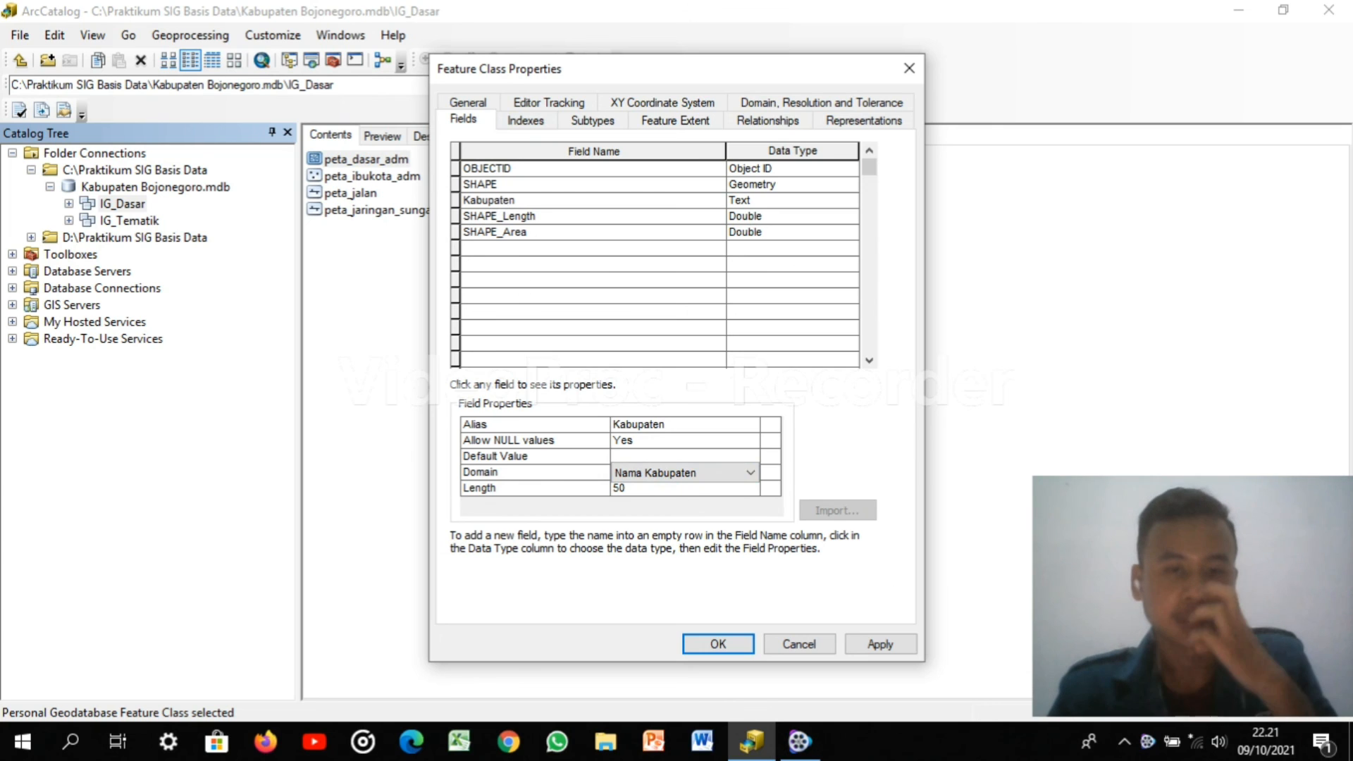
left_click(898, 645)
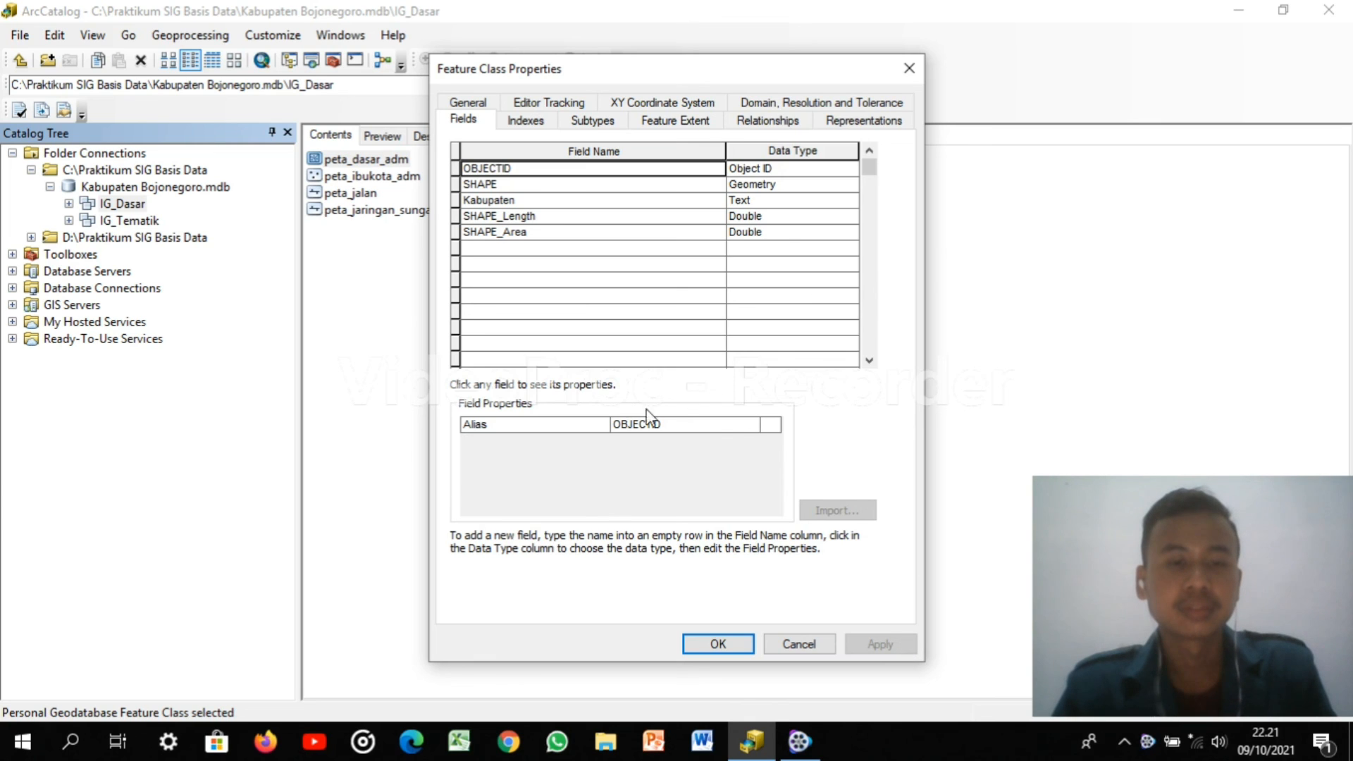
left_click(689, 425)
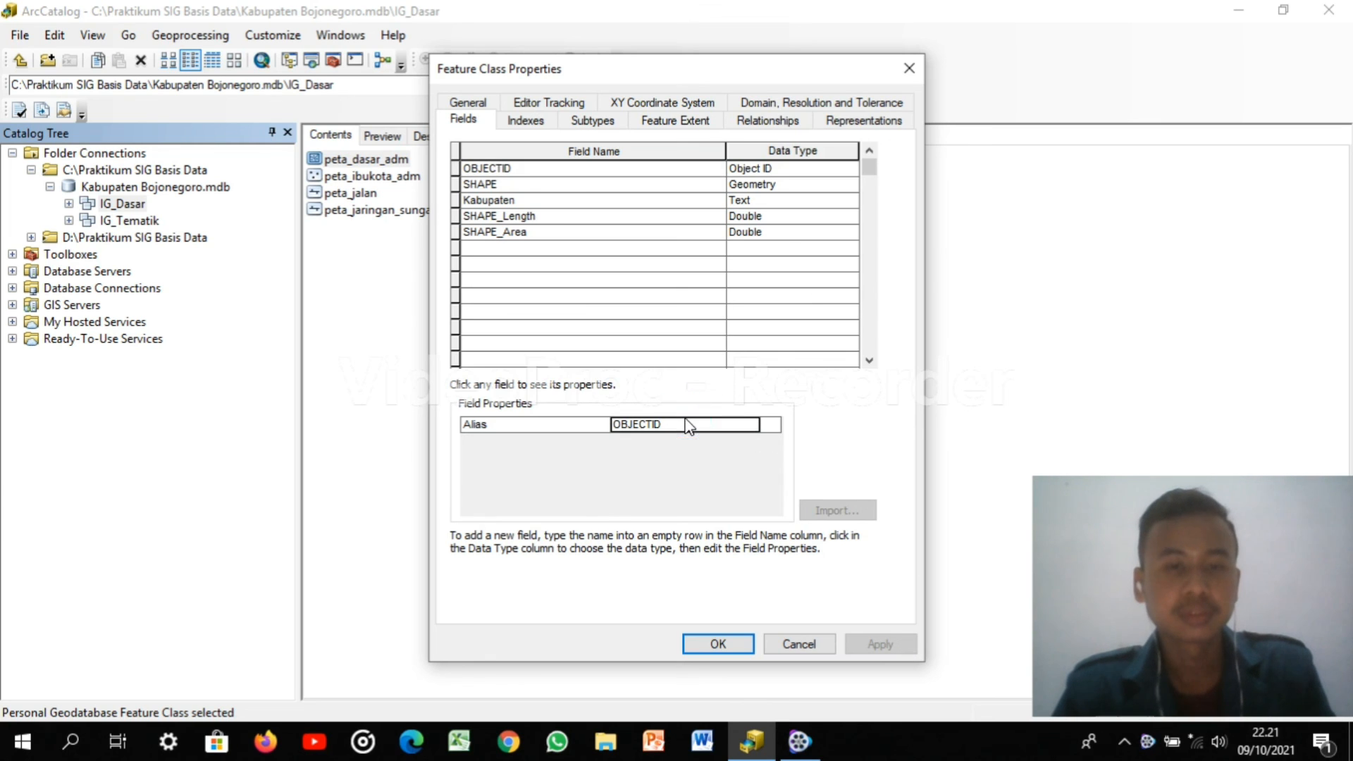
left_click(647, 204)
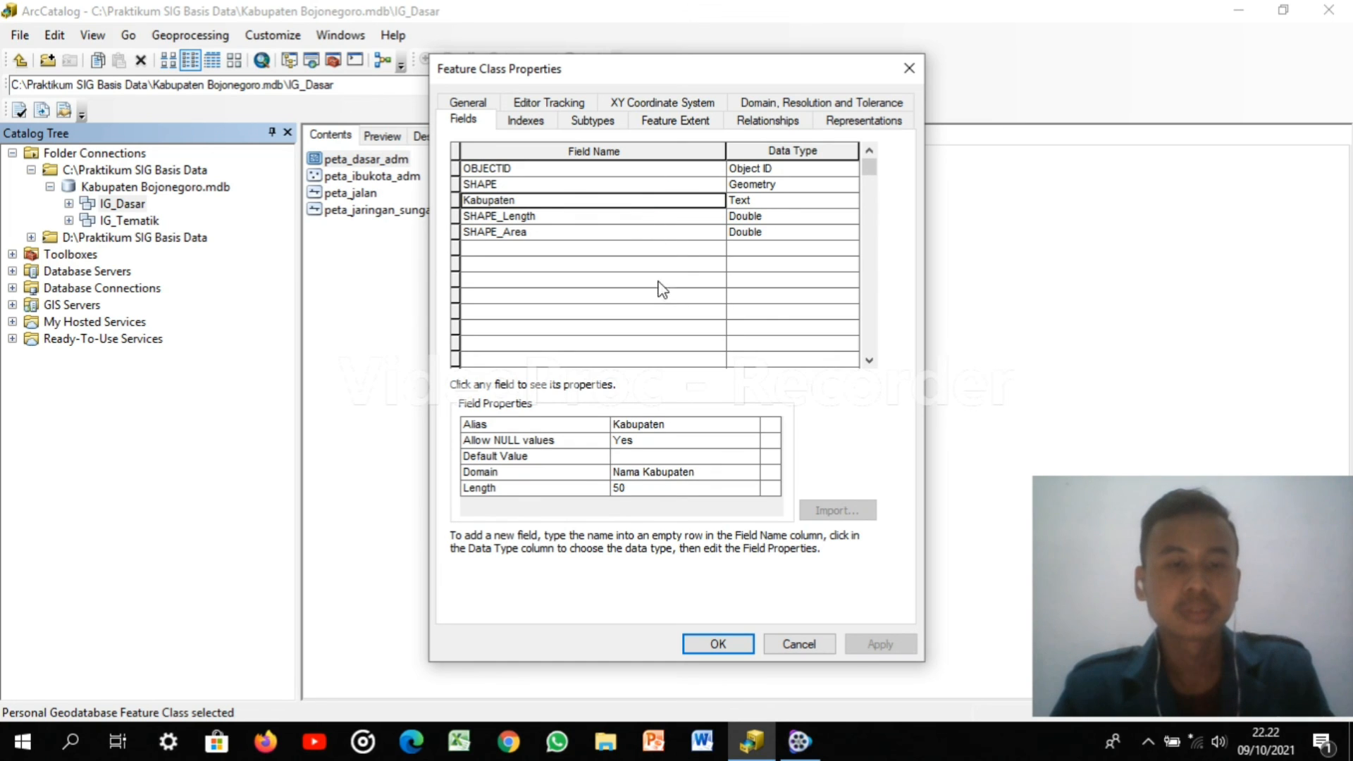
left_click(740, 644)
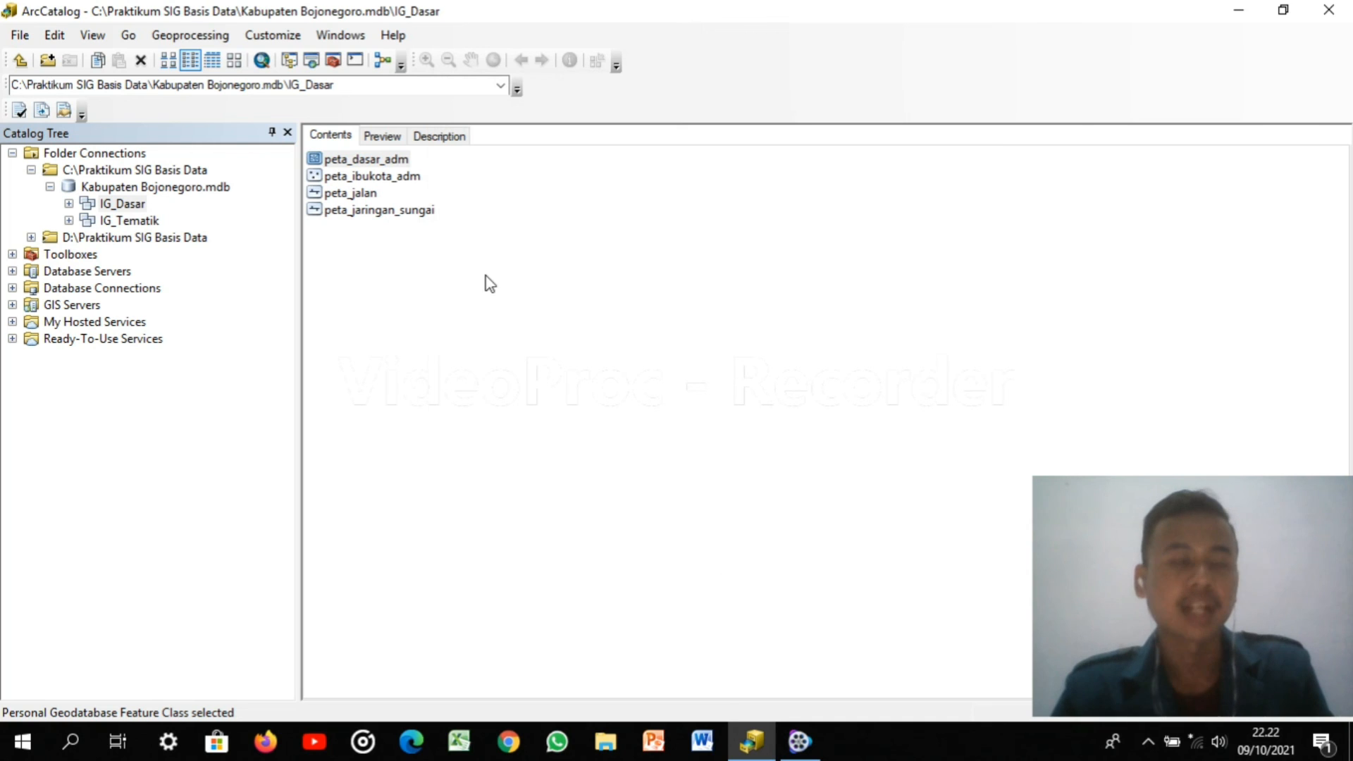
Assign the Nama Kabupaten domain to the Kabupaten field of the peta_ibukota_adm feature class and save its properties
right_click(383, 176)
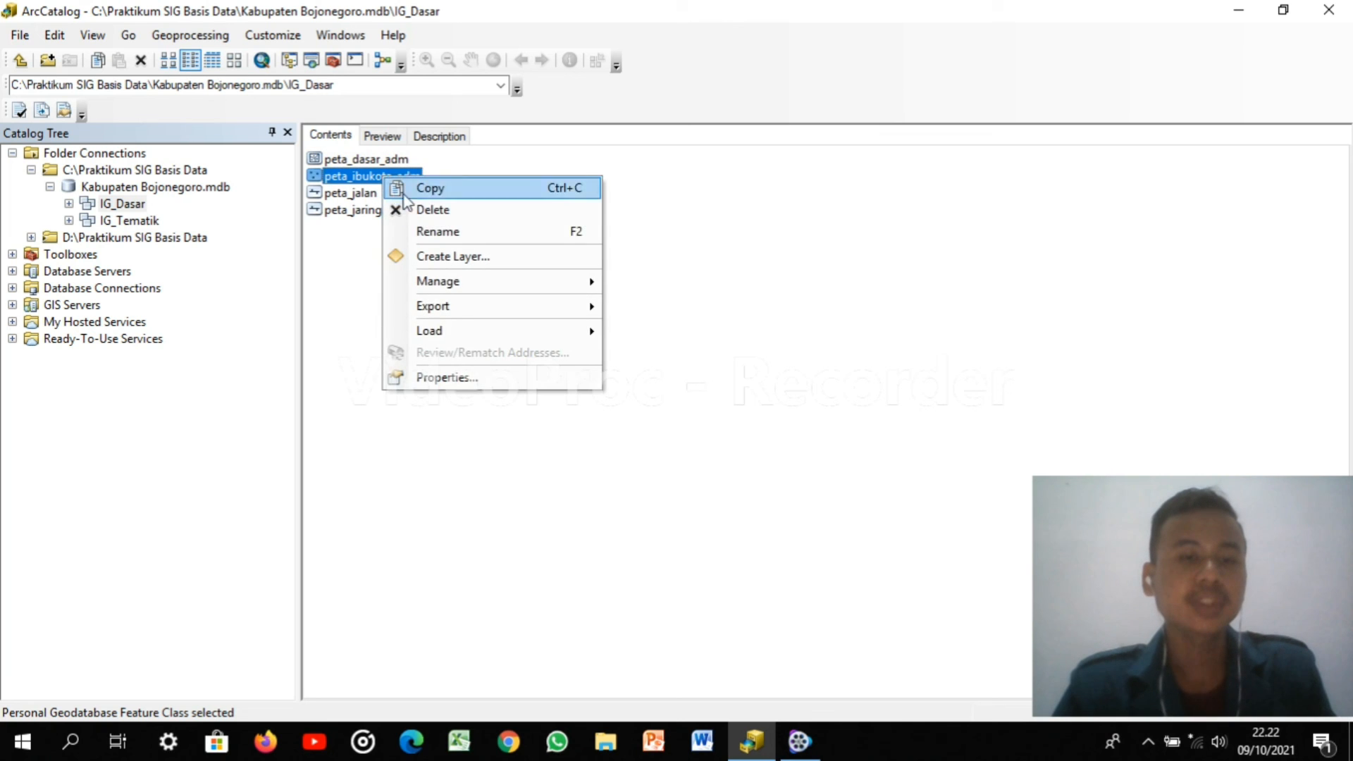
left_click(439, 377)
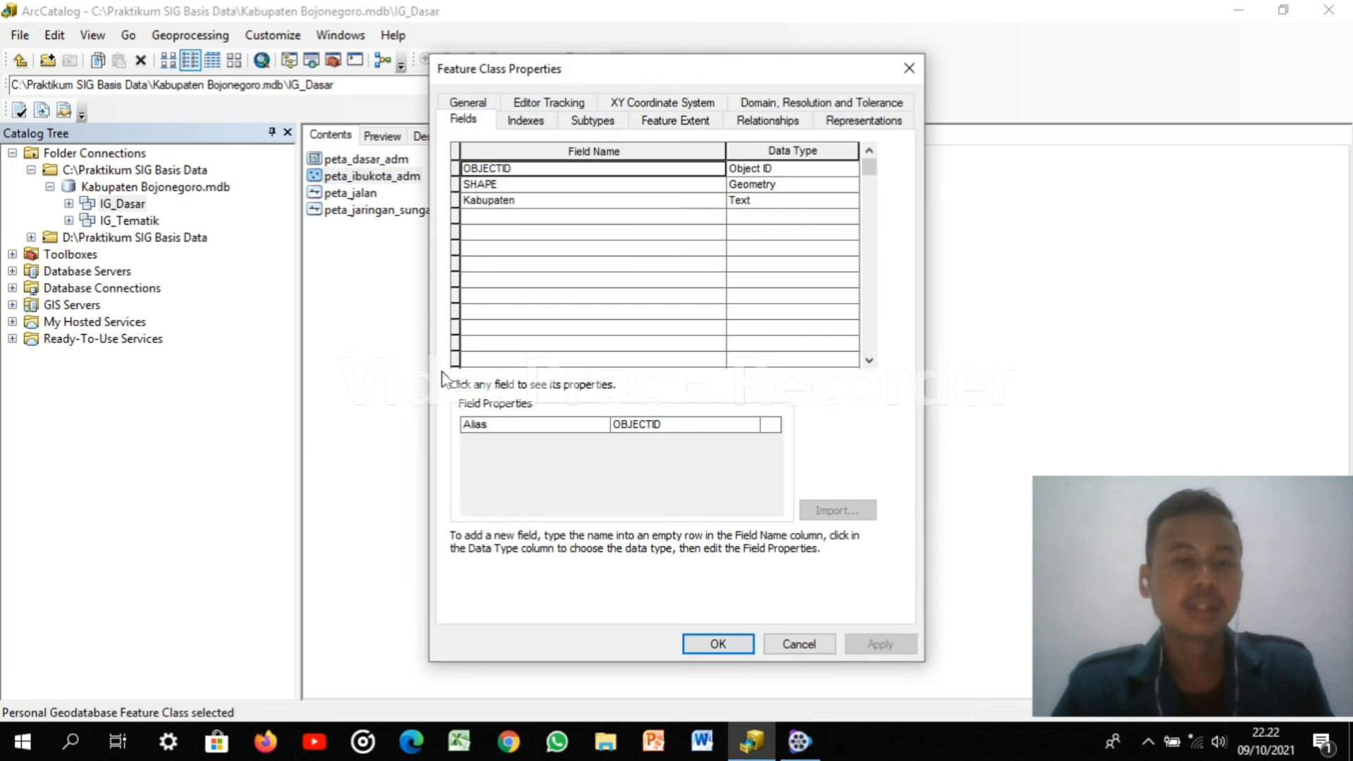
left_click(545, 203)
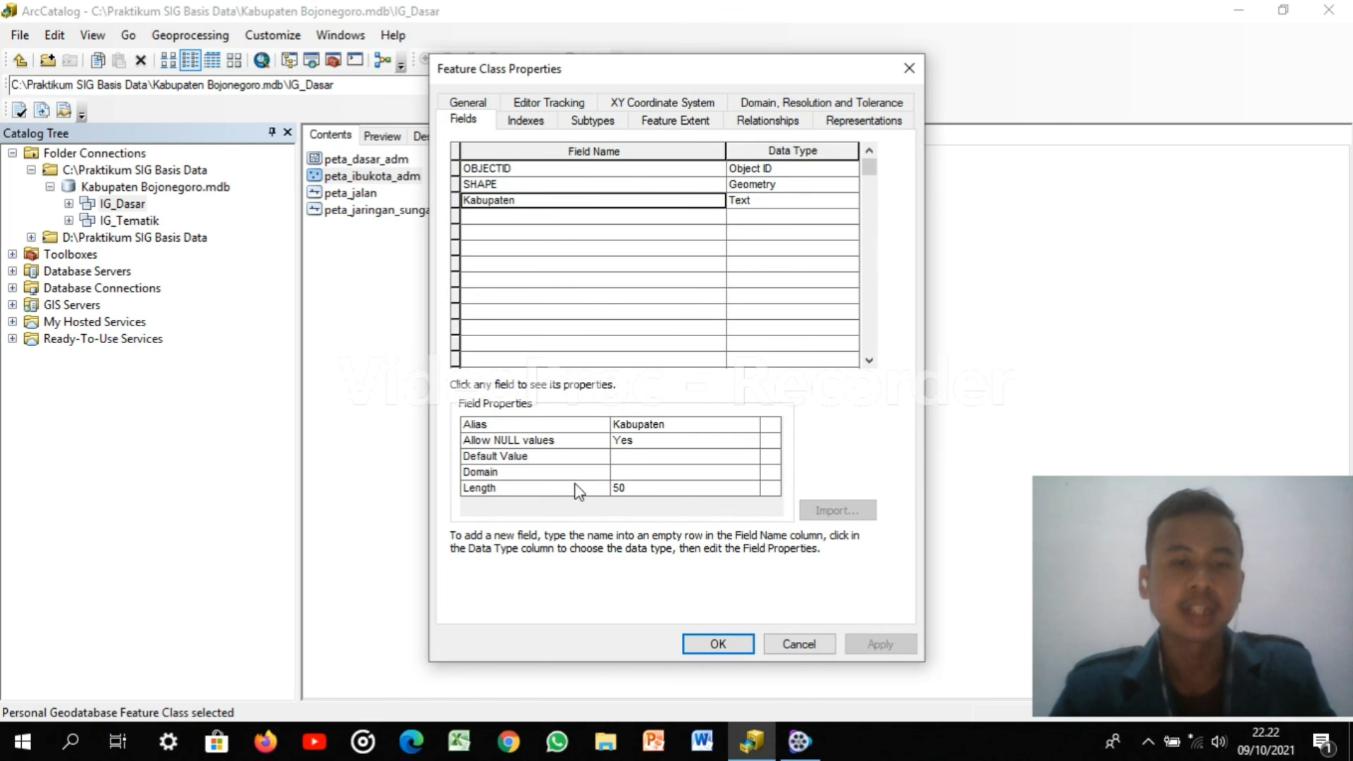
left_click(624, 471)
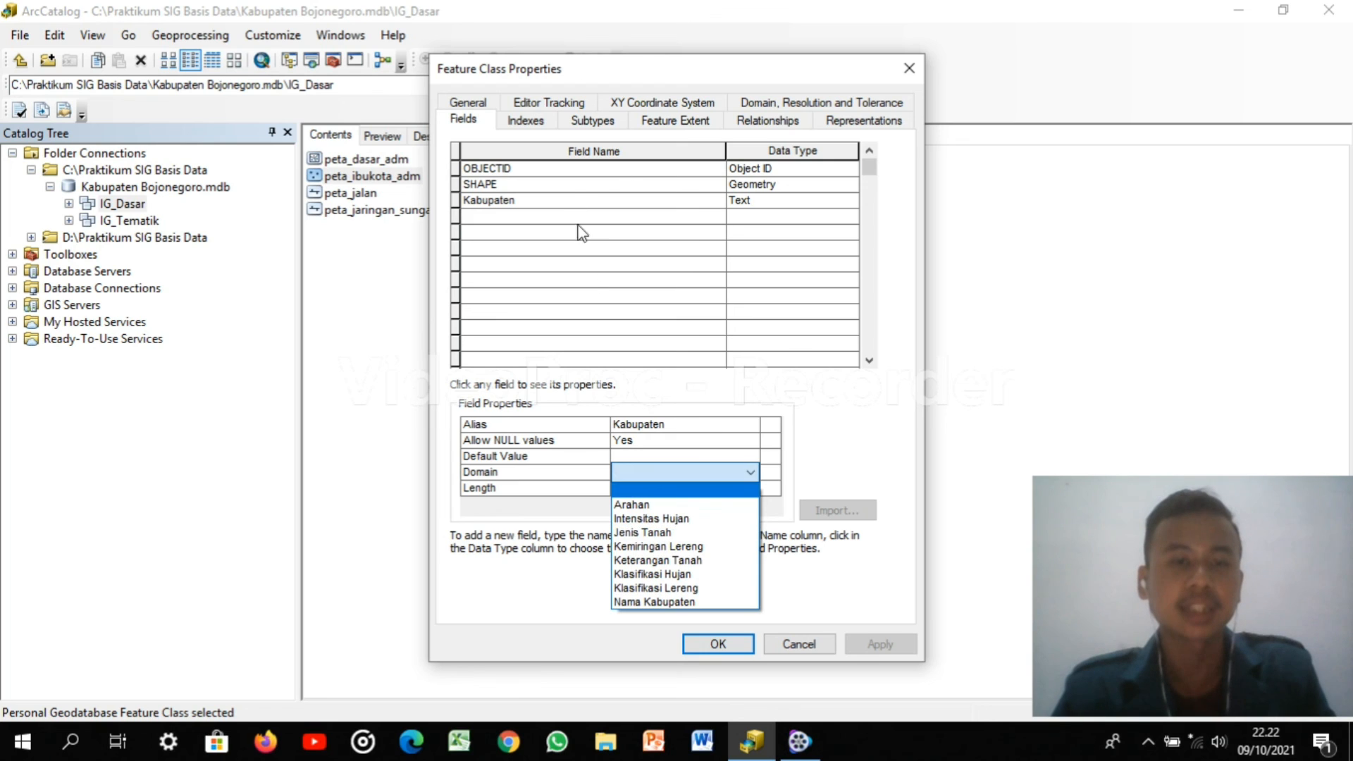
left_click(681, 603)
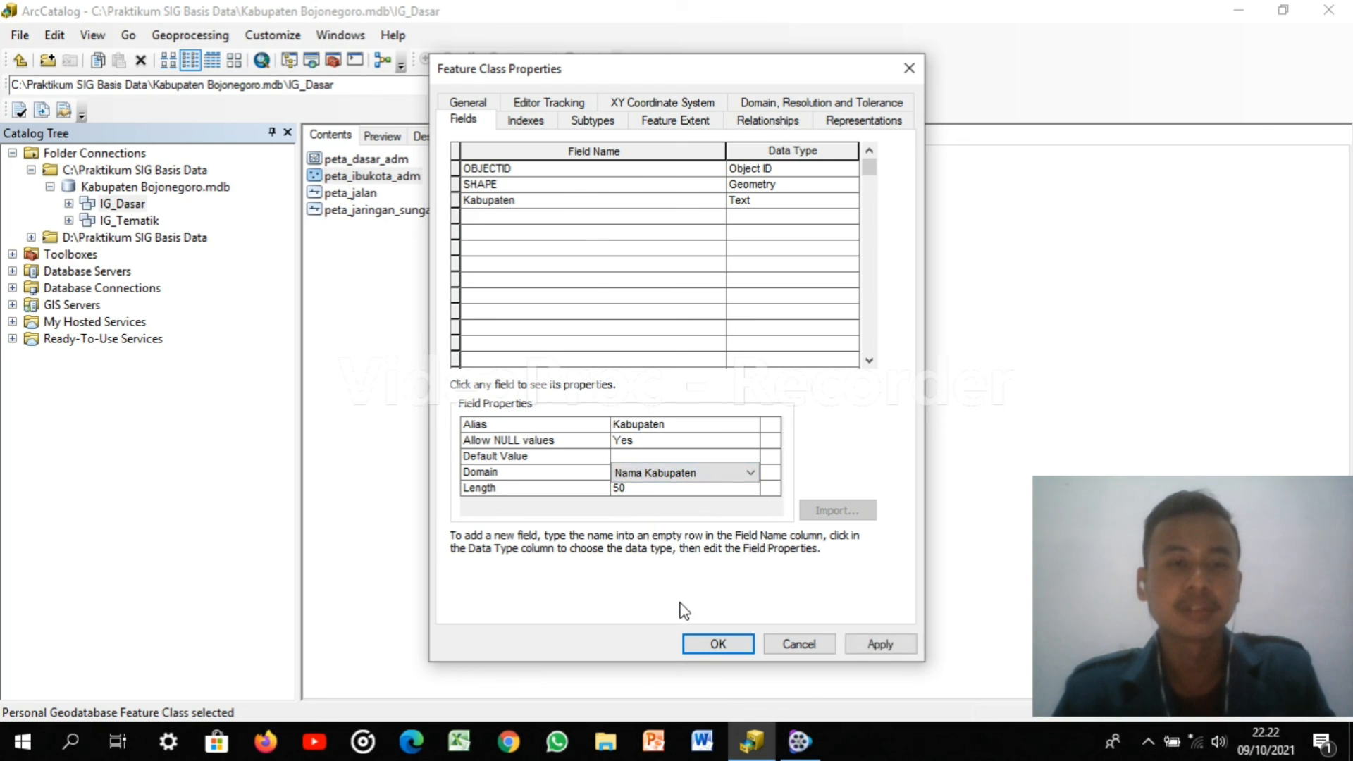
left_click(875, 641)
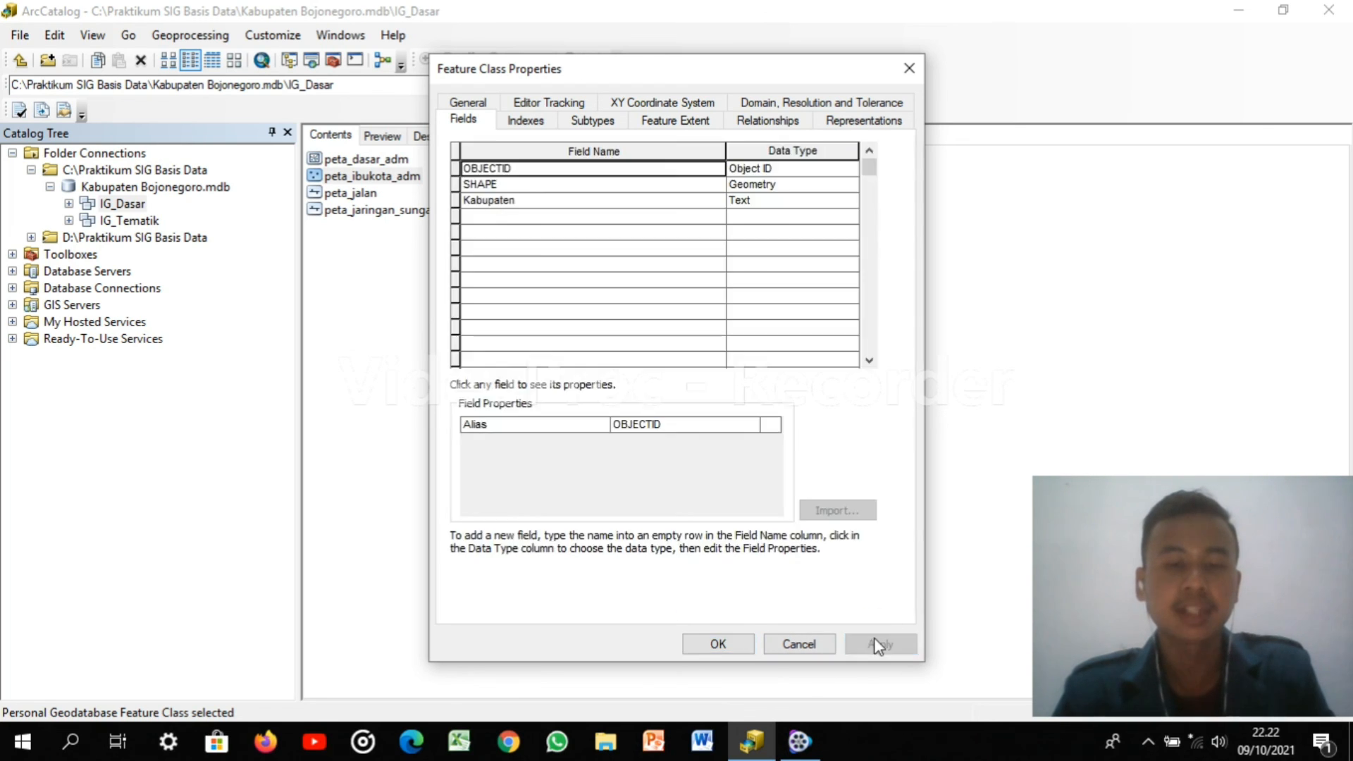
left_click(738, 645)
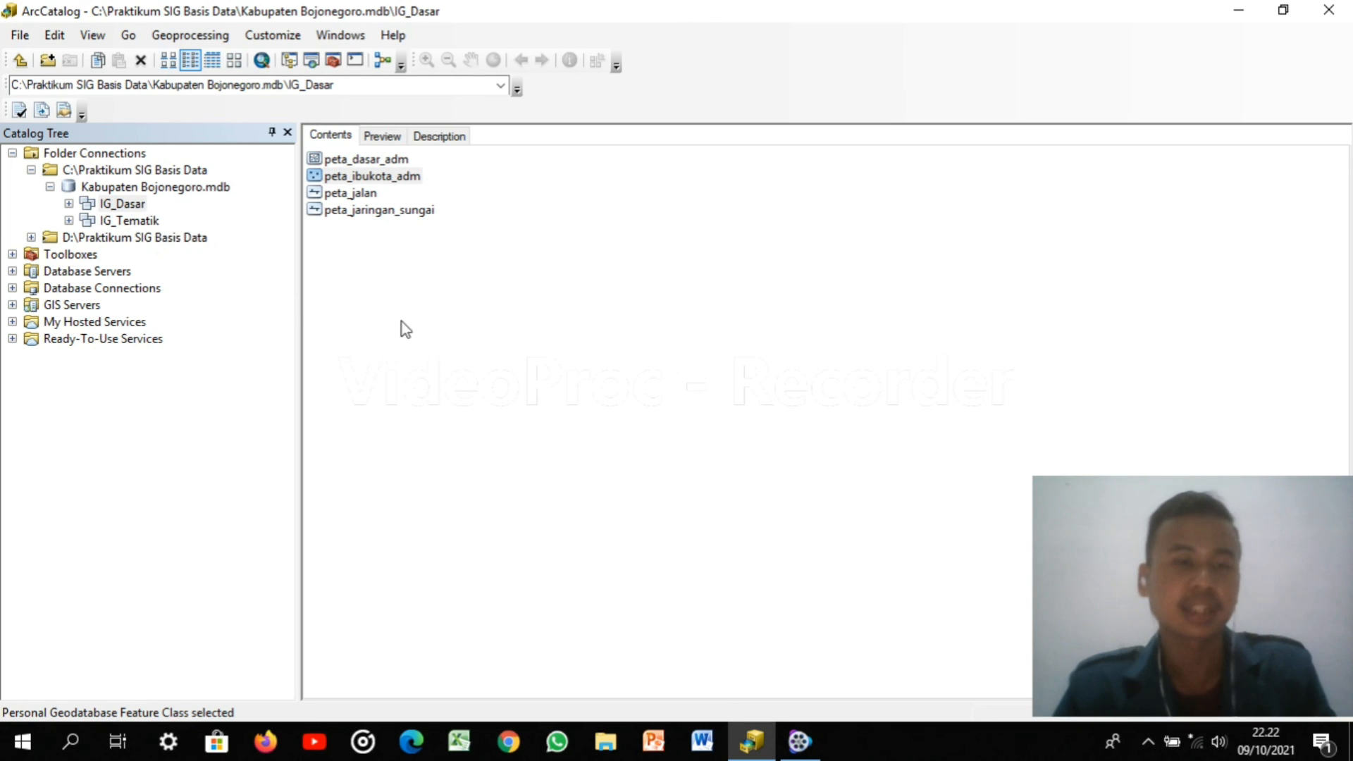
Open the properties of the peta_hujan feature class in IG_Tematik and look through its rainfall fields
left_click(155, 224)
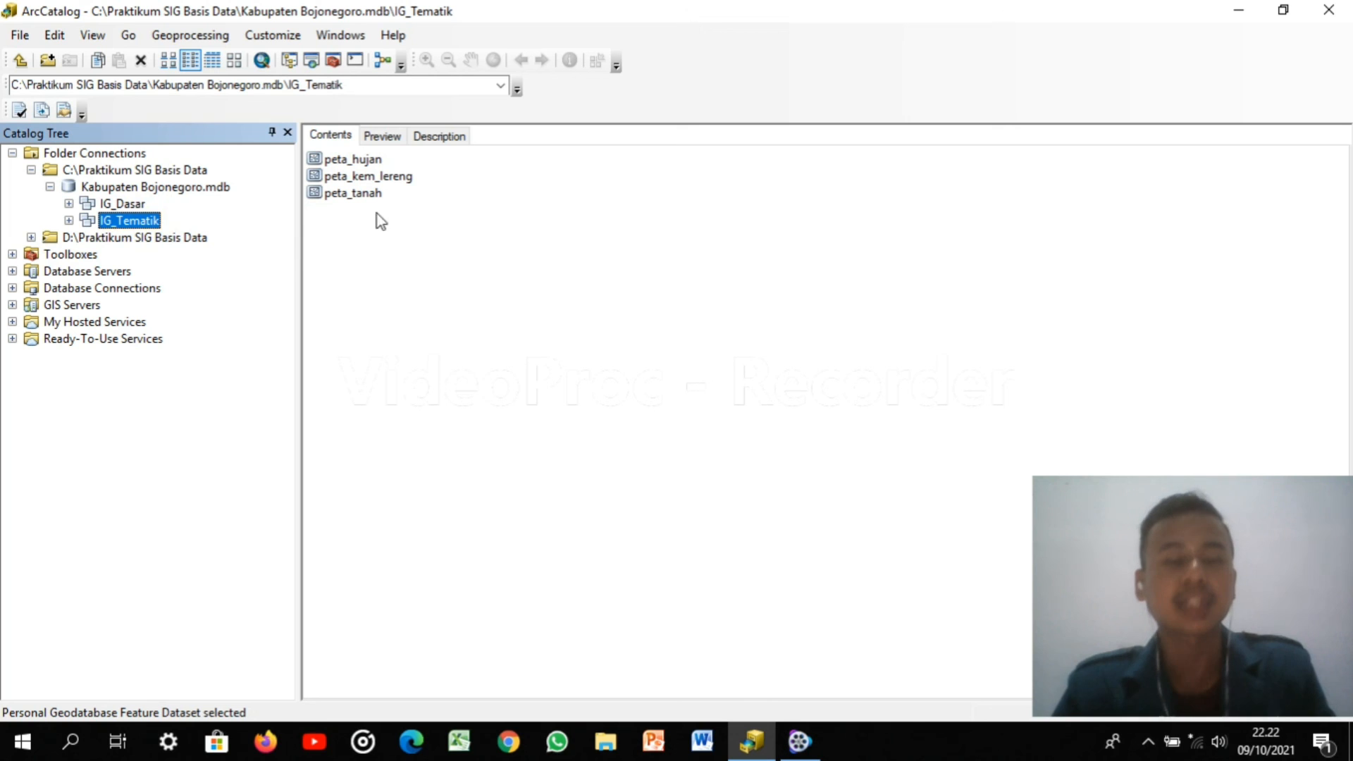
right_click(370, 164)
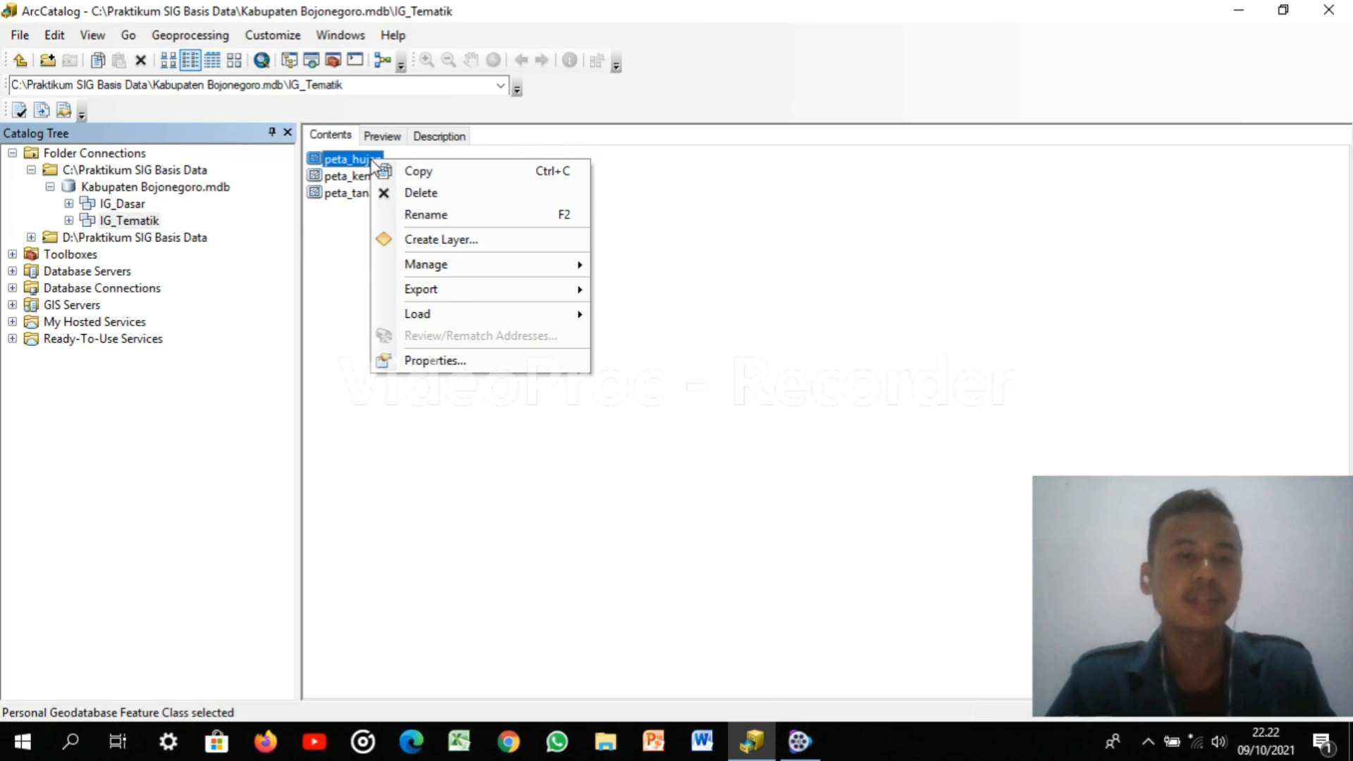
left_click(438, 361)
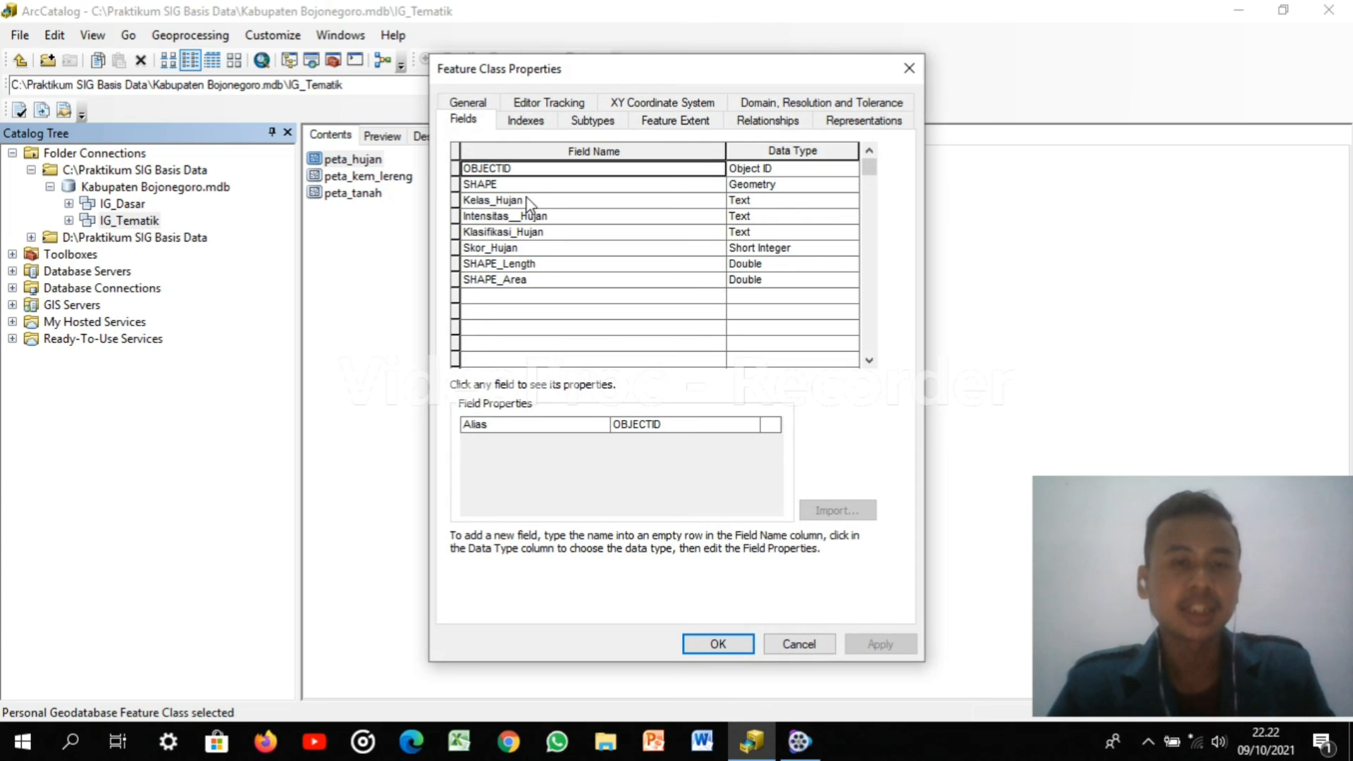
left_click(529, 202)
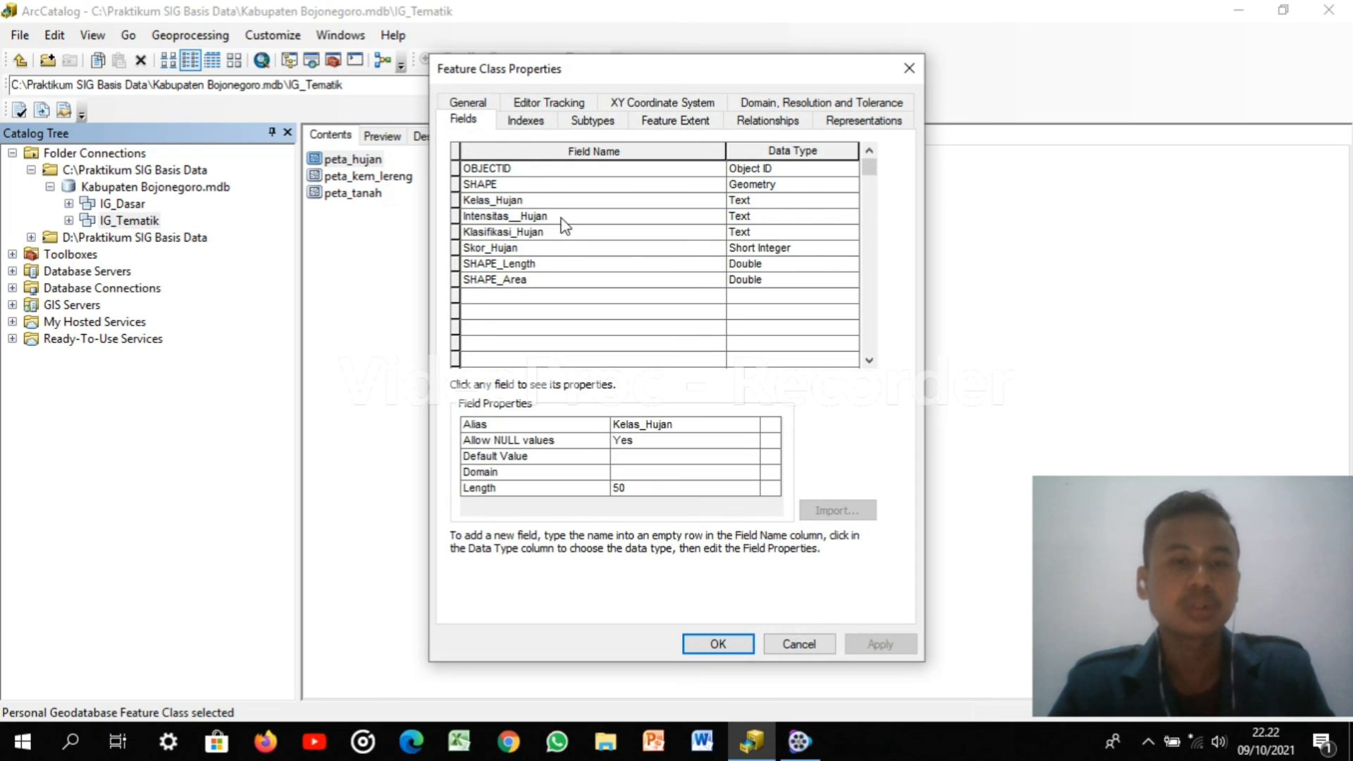
left_click(557, 217)
left_click(561, 234)
left_click(555, 250)
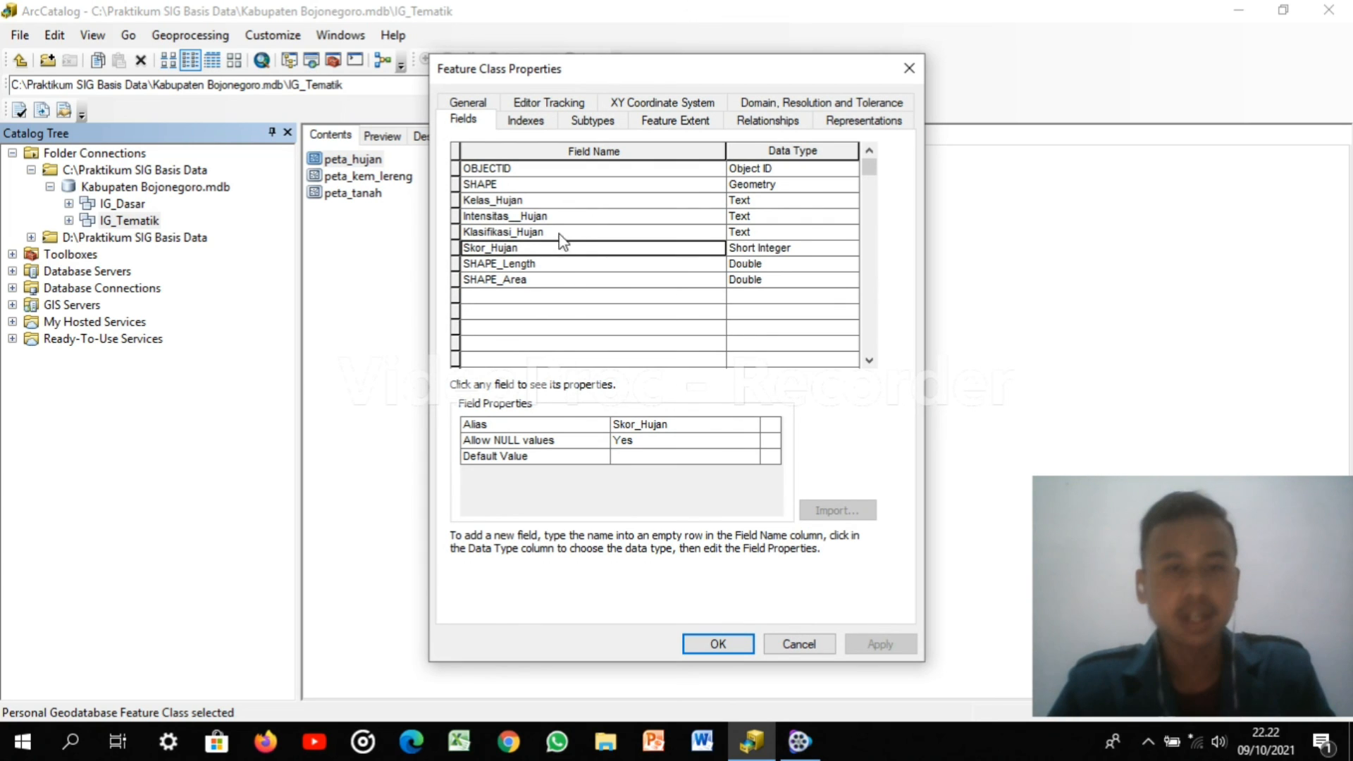
Try assigning the Intensitas Hujan domain to the Kelas_Hujan field of peta_hujan
left_click(570, 202)
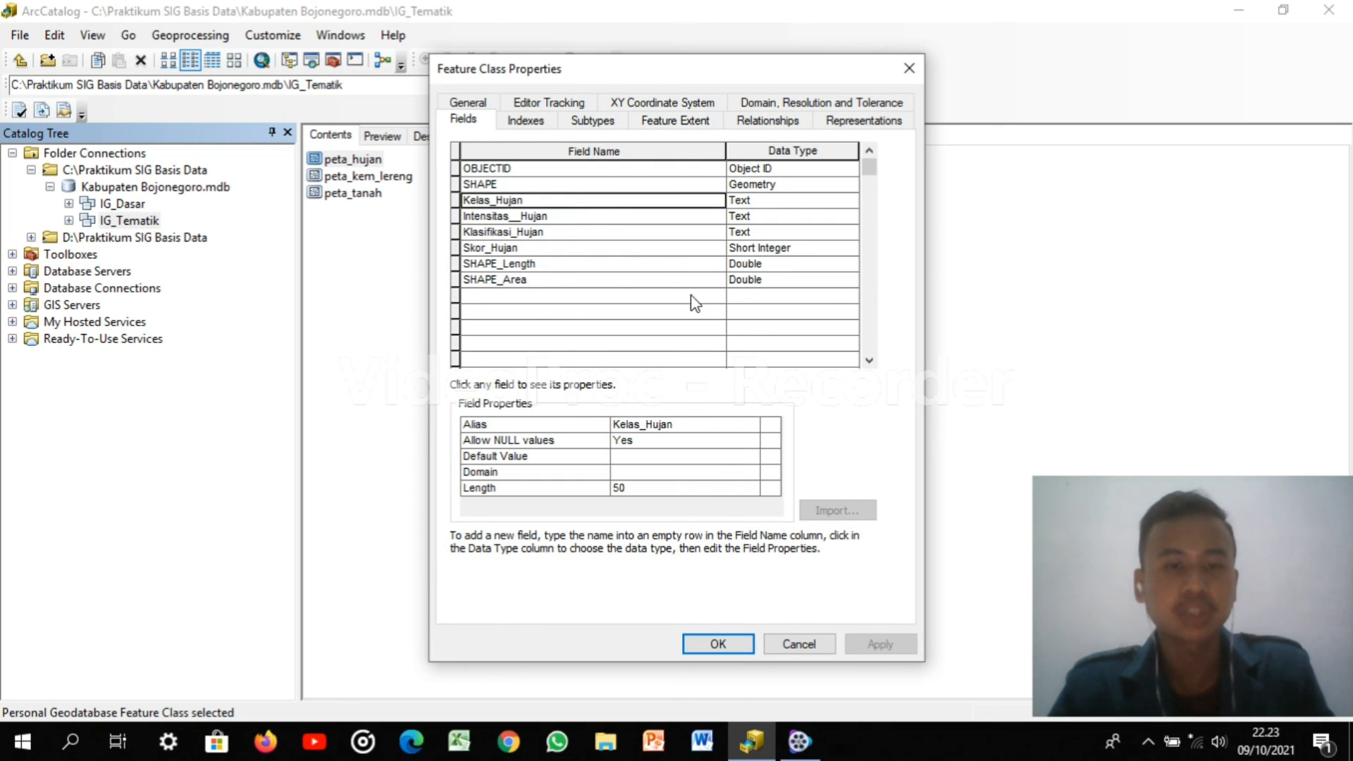
left_click(687, 473)
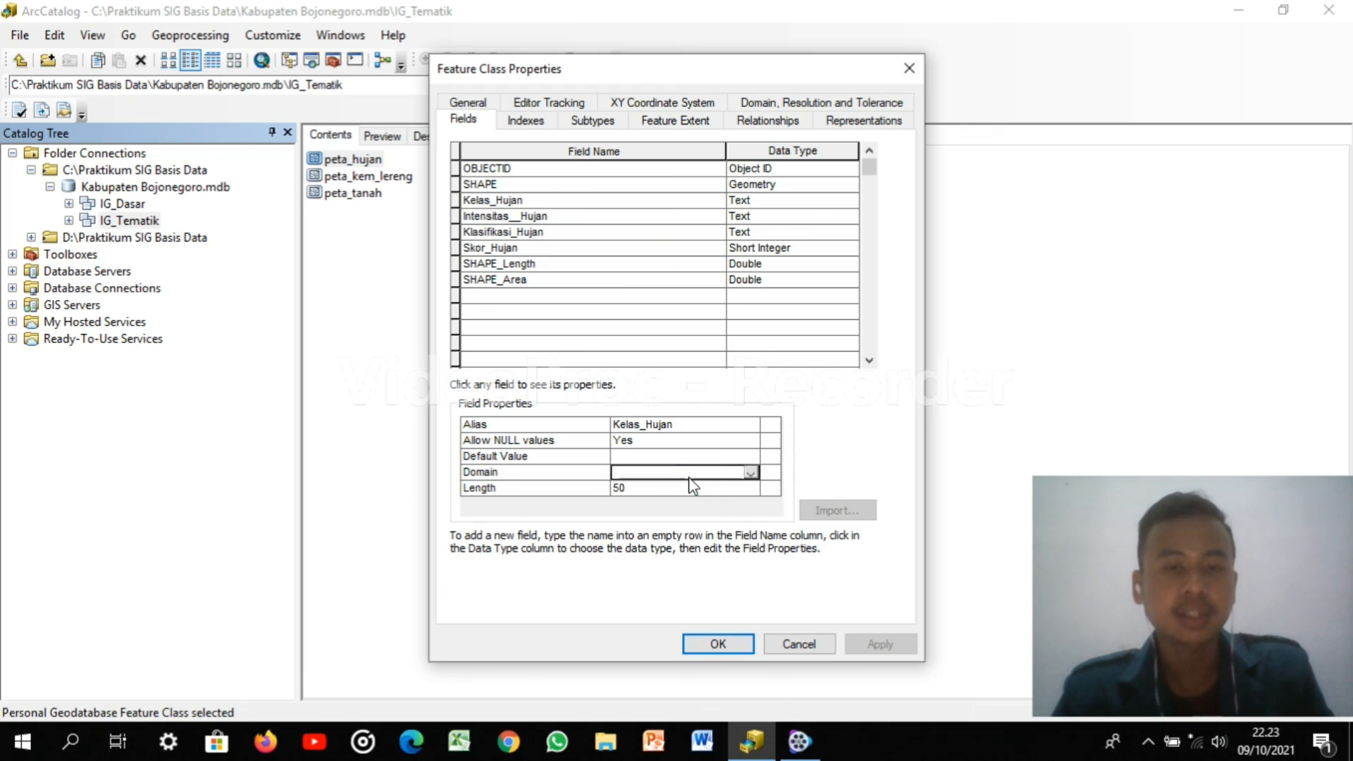
left_click(688, 475)
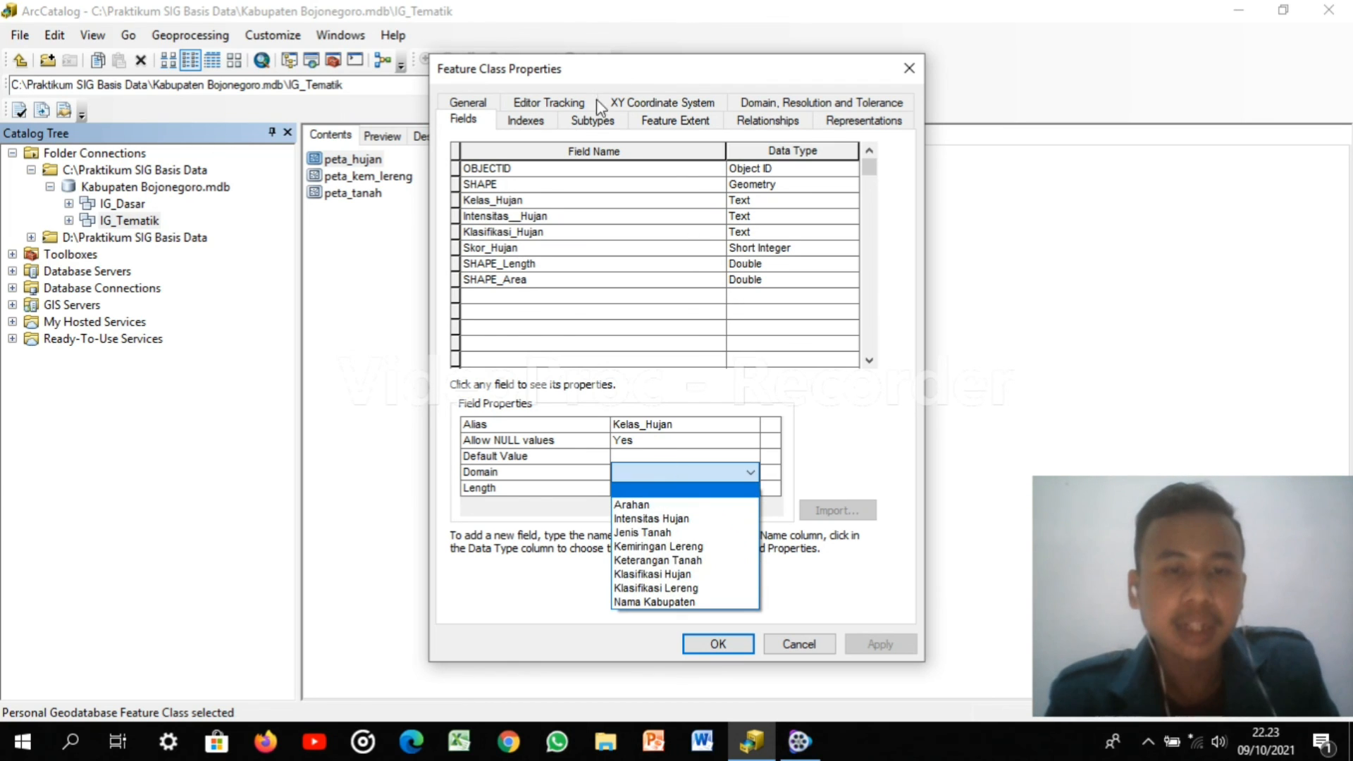
left_click(558, 215)
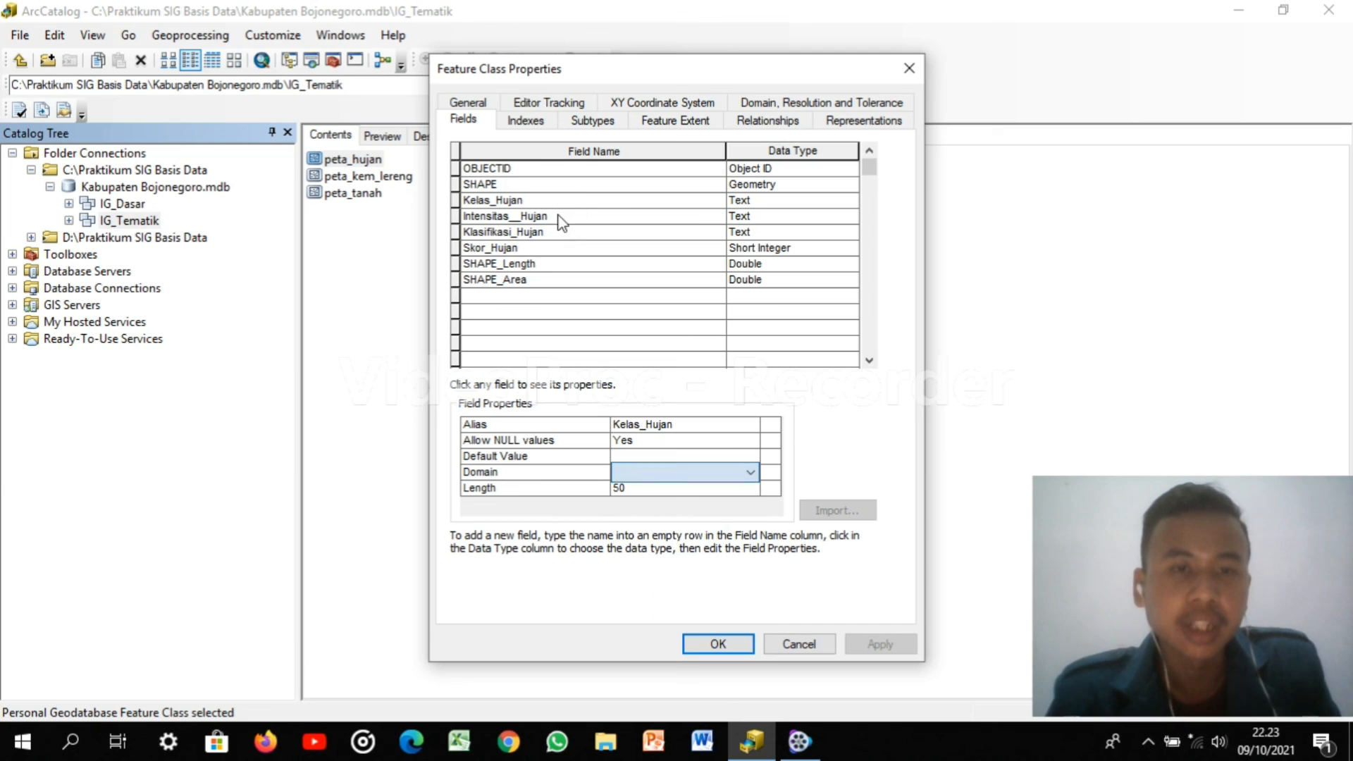
left_click(710, 476)
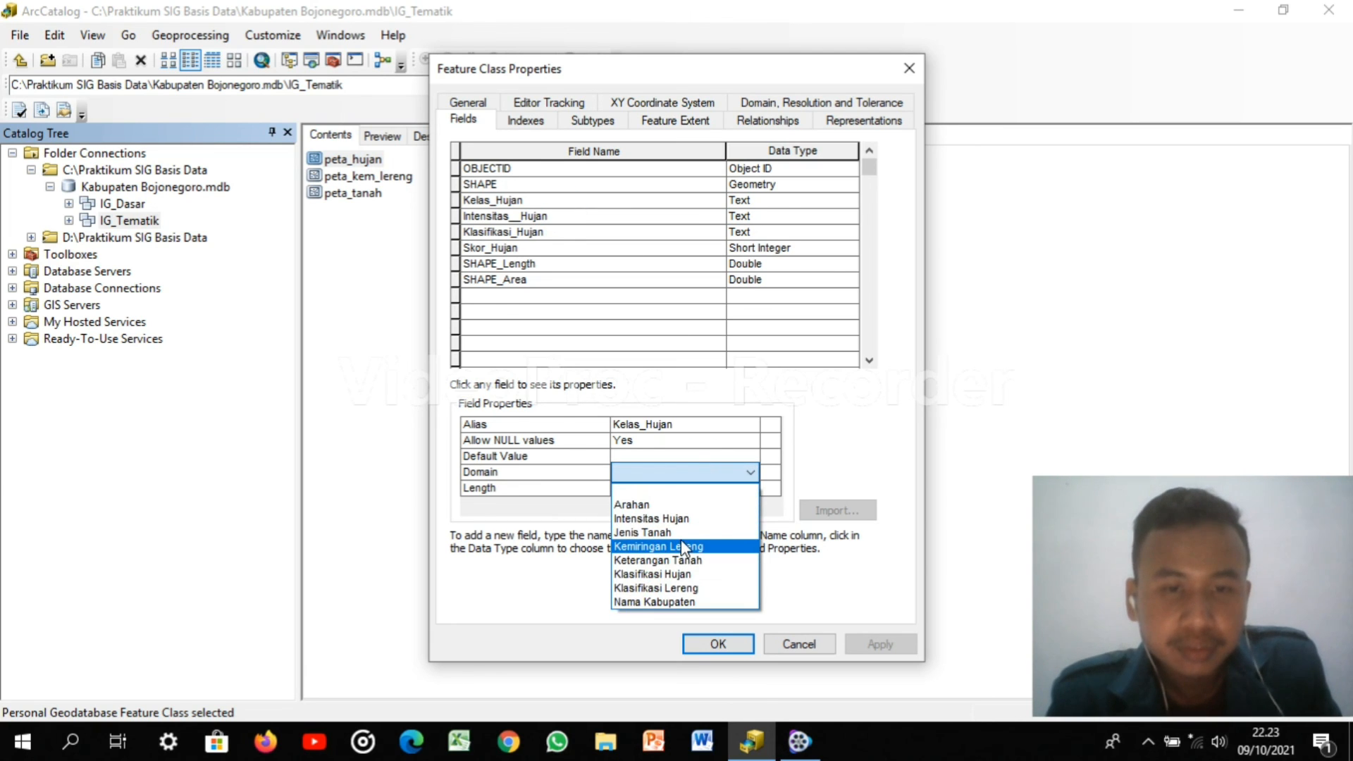
left_click(643, 518)
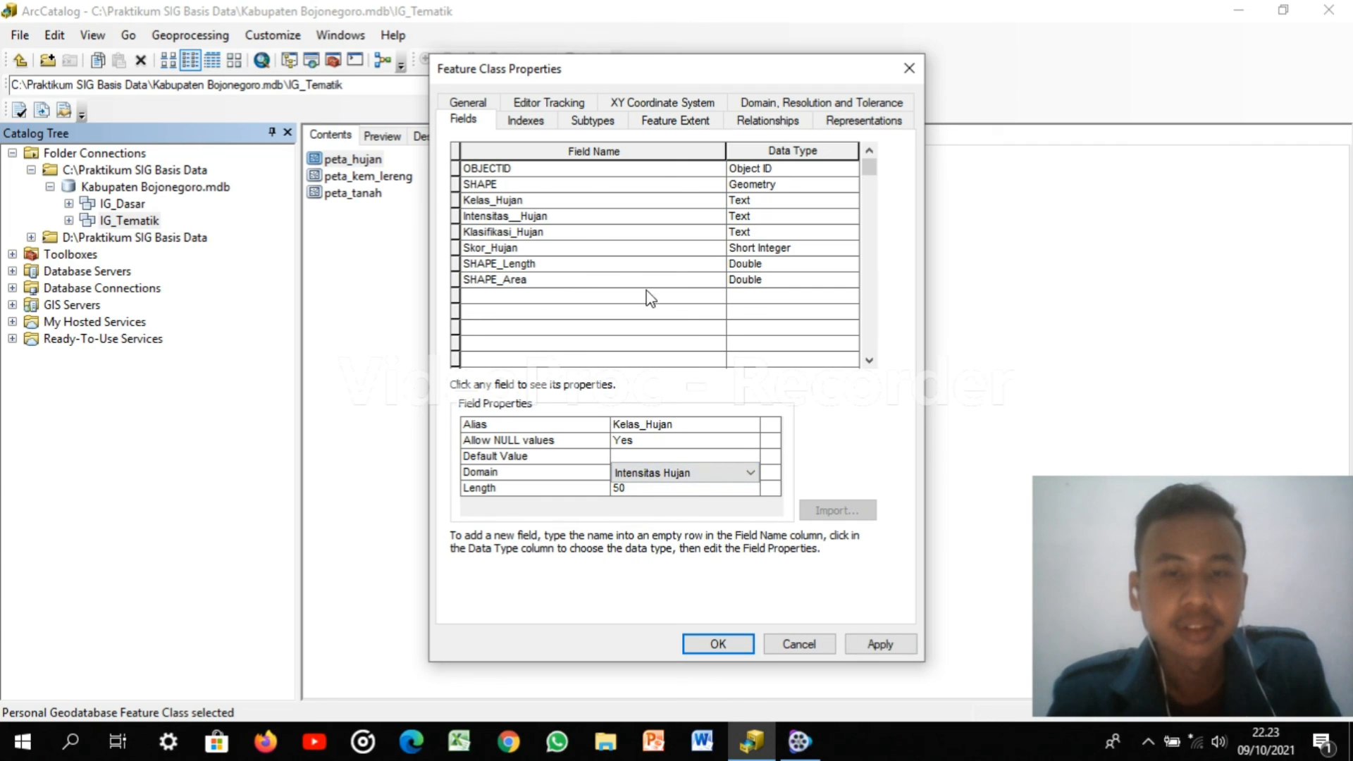
Assign the Klasifikasi Hujan domain to the Klasifikasi_Hujan field of peta_hujan
left_click(585, 232)
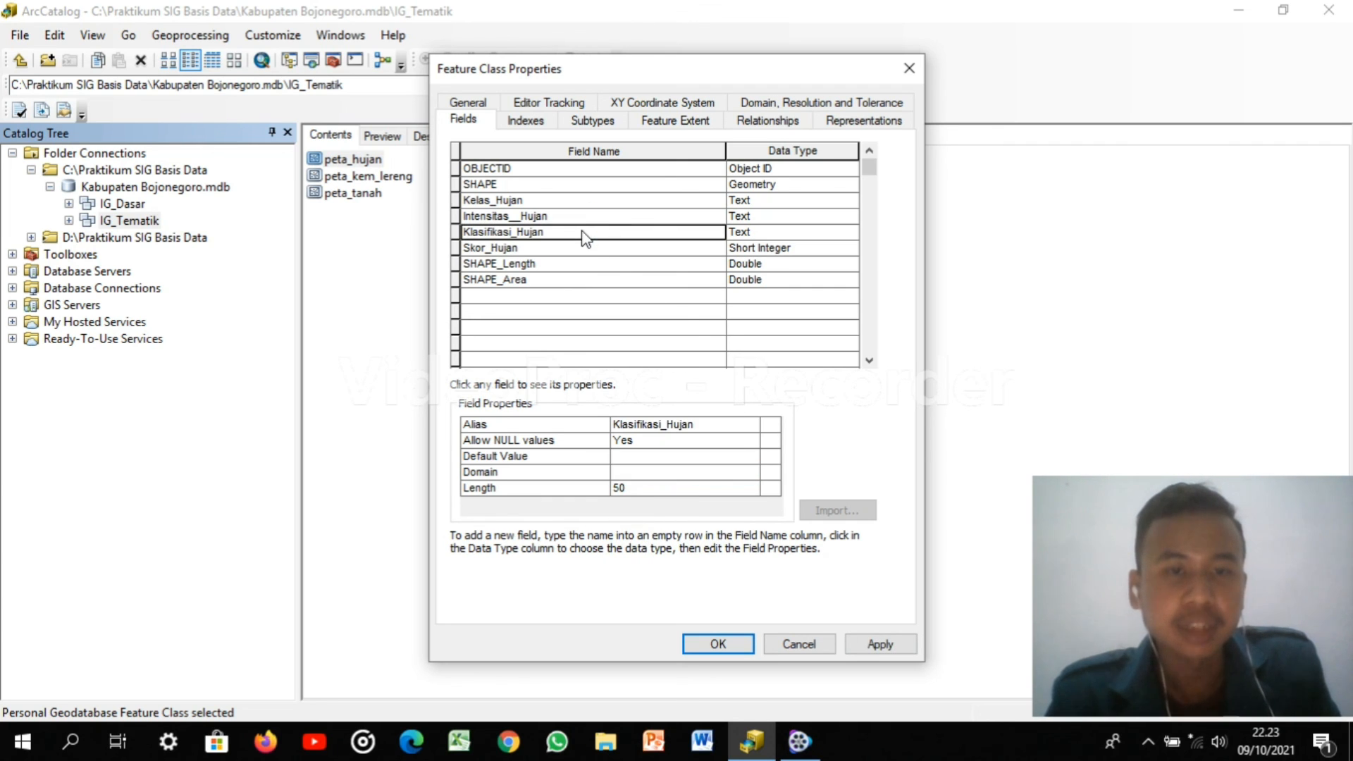
left_click(665, 468)
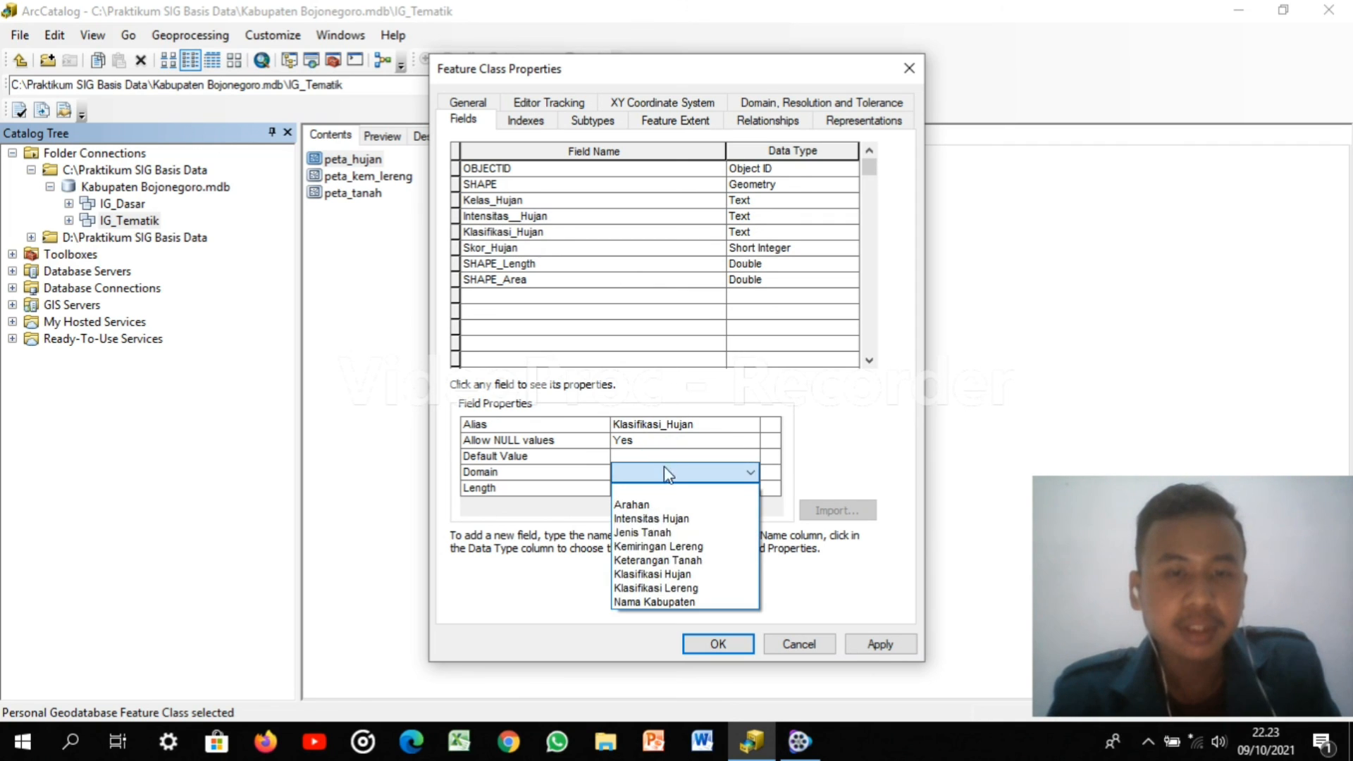
left_click(668, 574)
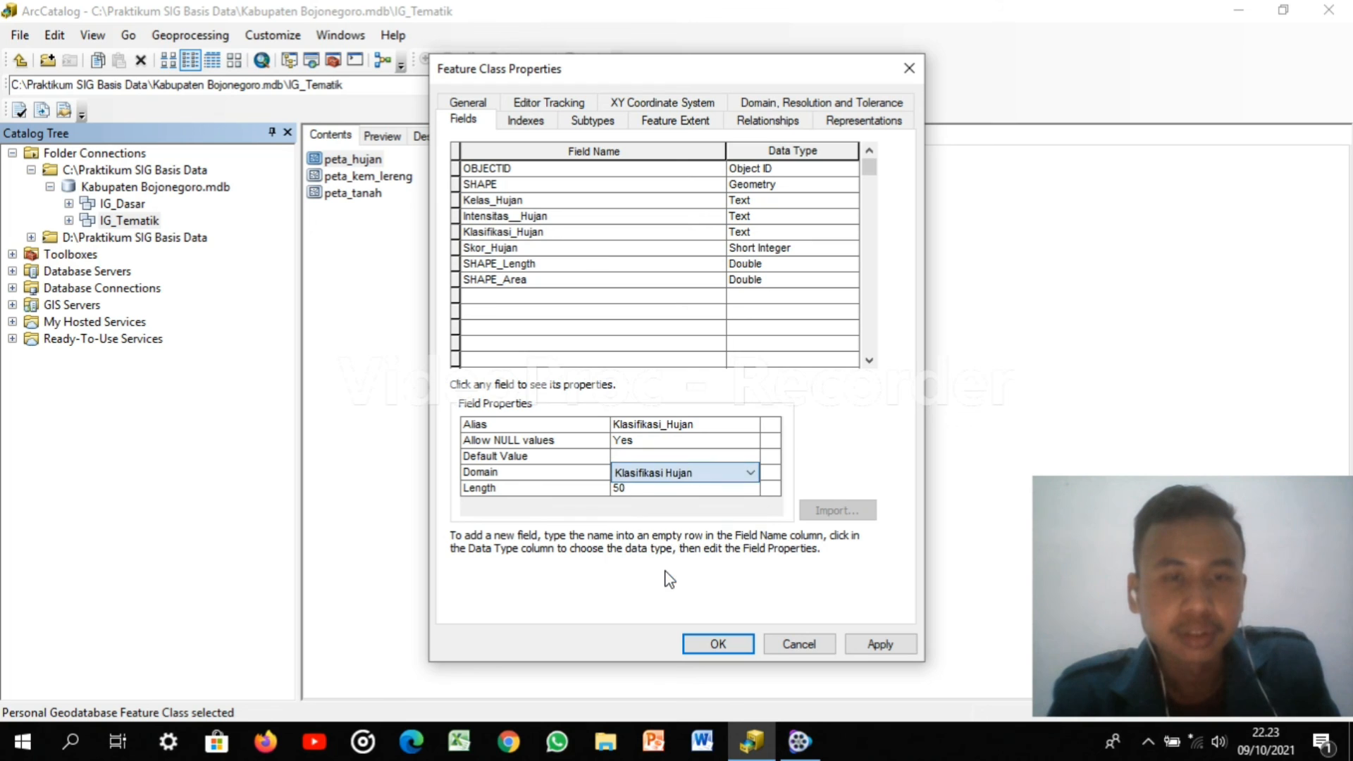
Check the field properties and domain choices of Skor_Hujan, Klasifikasi_Hujan, Intensitas__Hujan and Kelas_Hujan
left_click(539, 248)
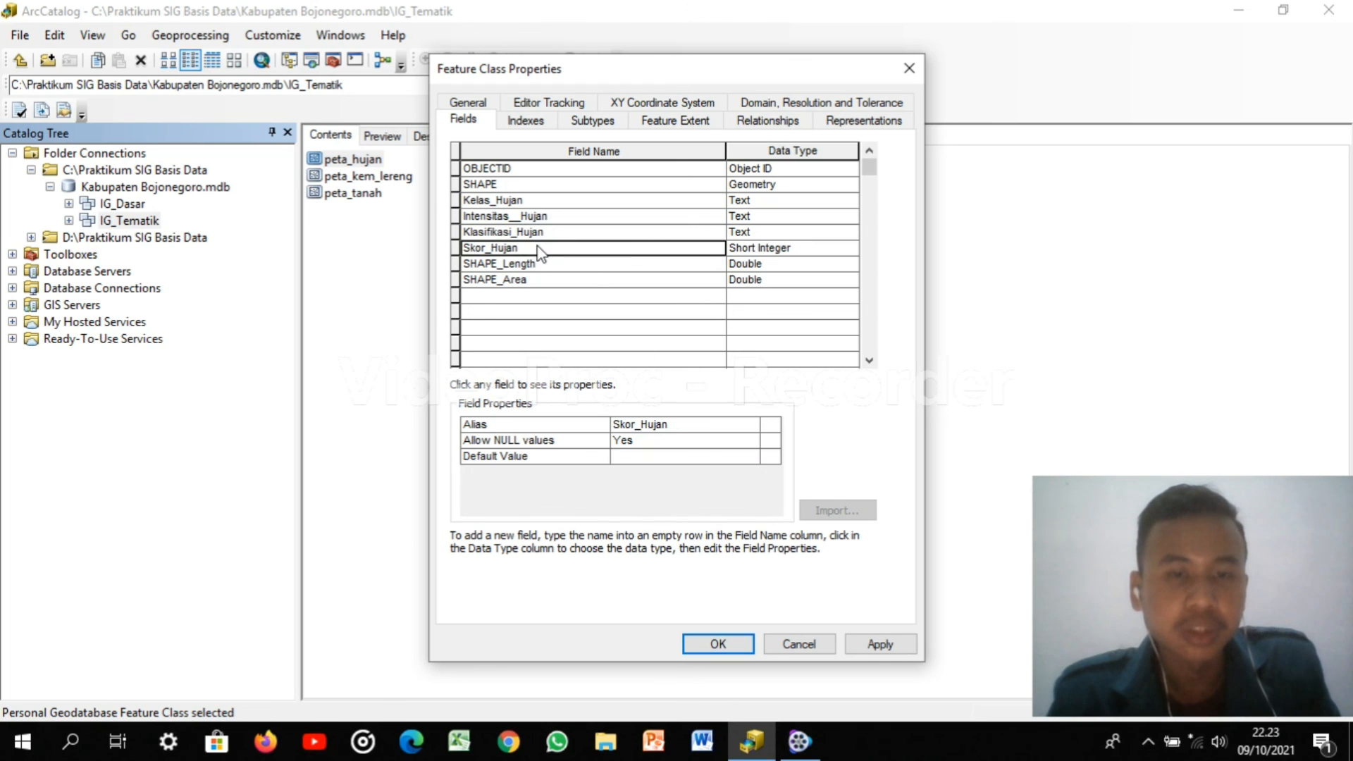
left_click(641, 460)
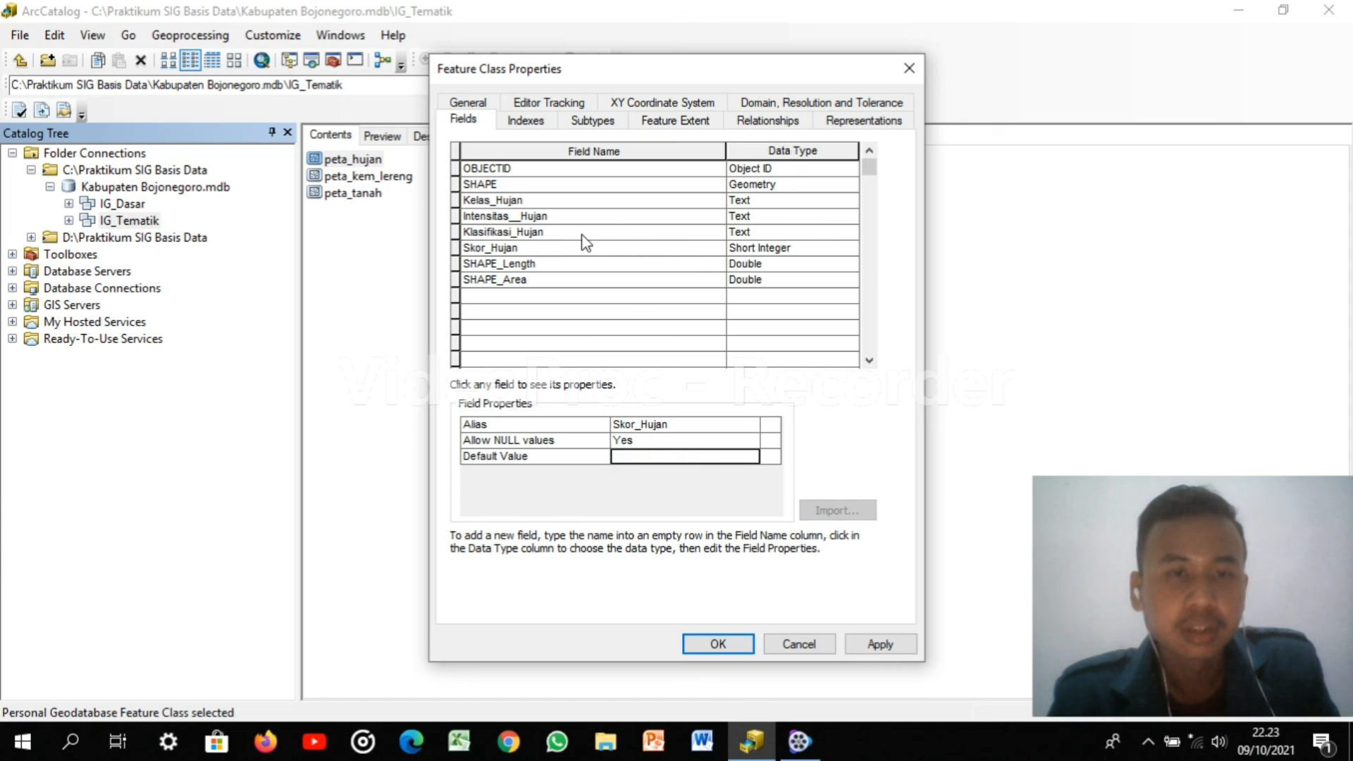
left_click(626, 252)
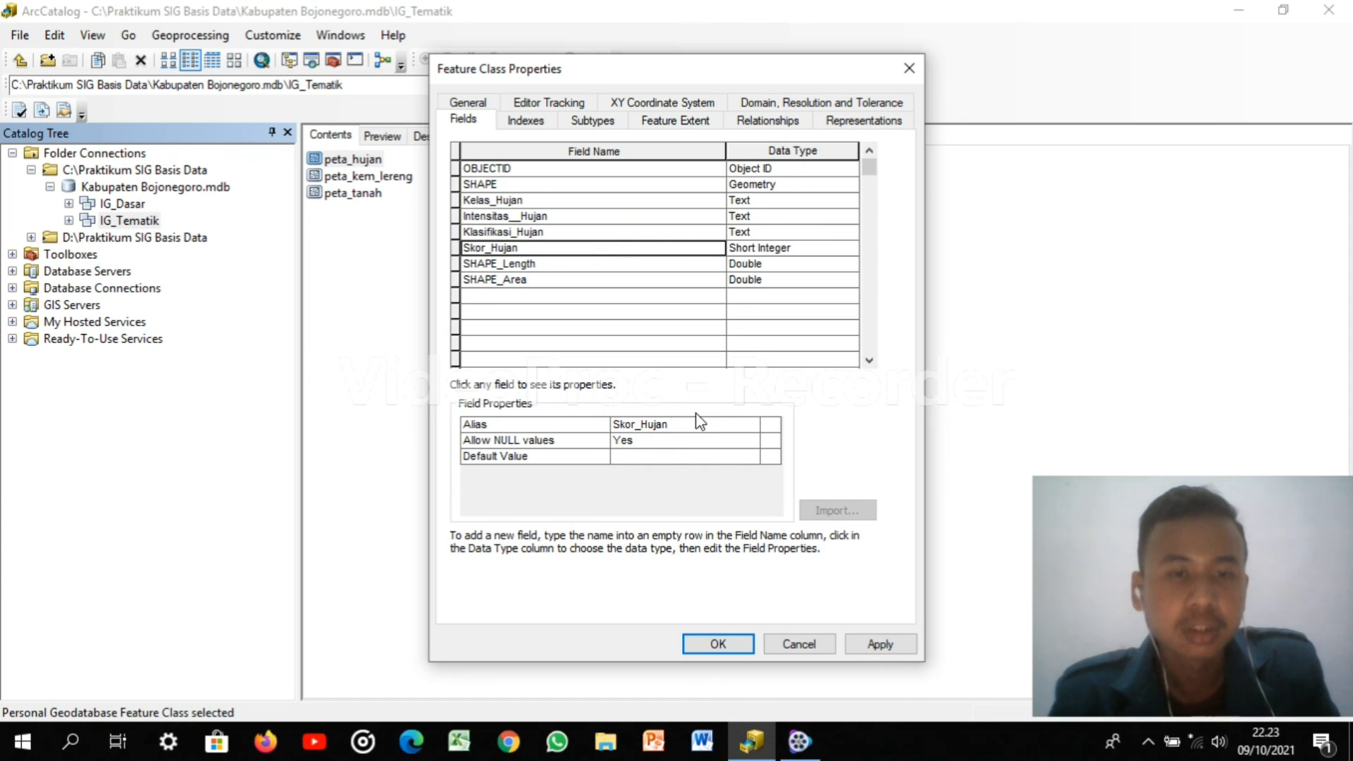
left_click(585, 232)
left_click(582, 217)
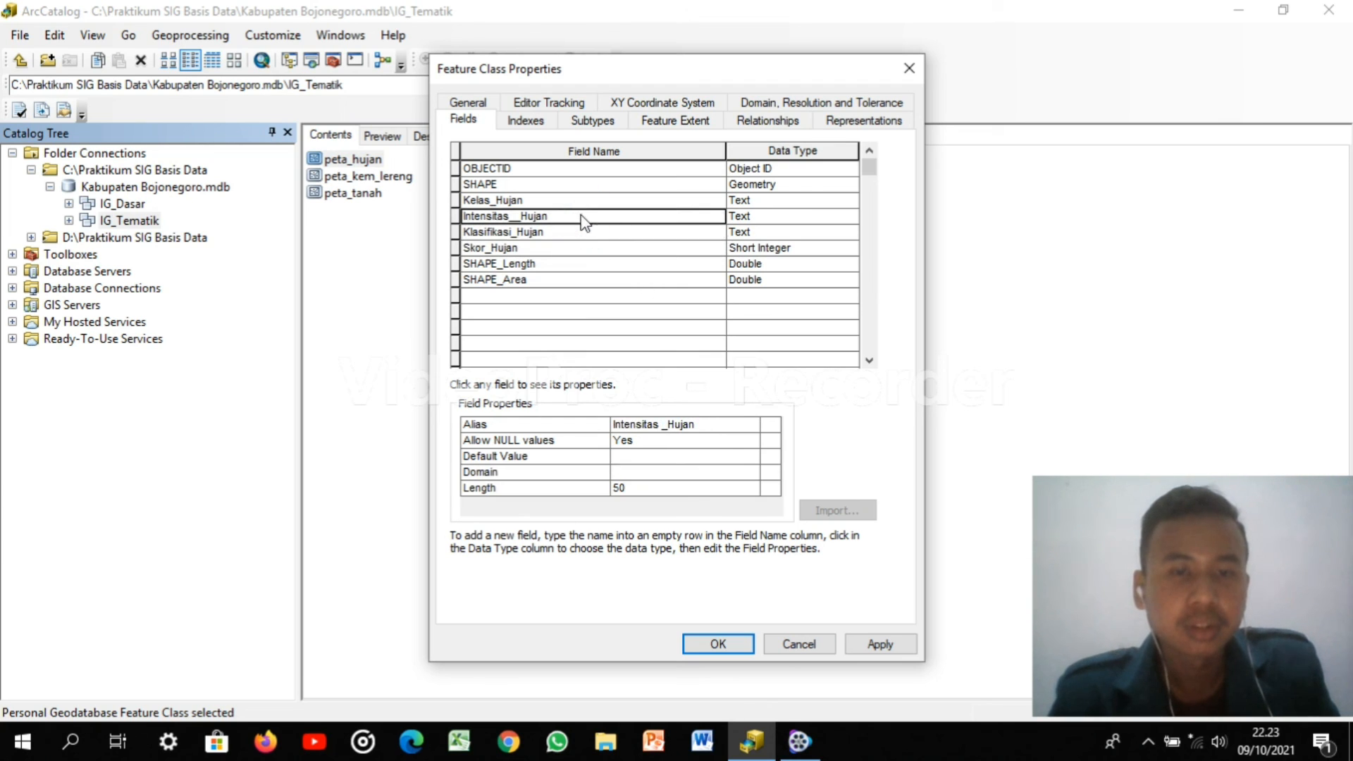
left_click(574, 200)
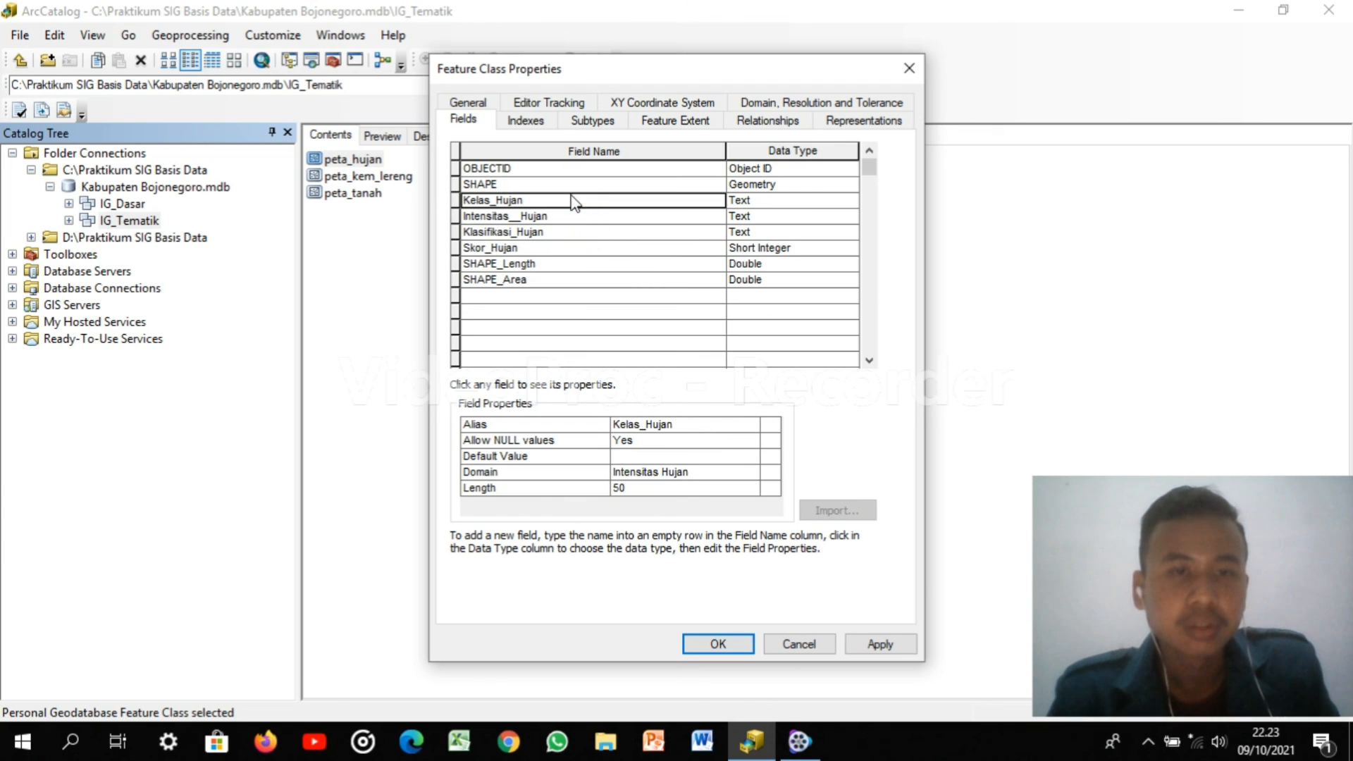
left_click(707, 457)
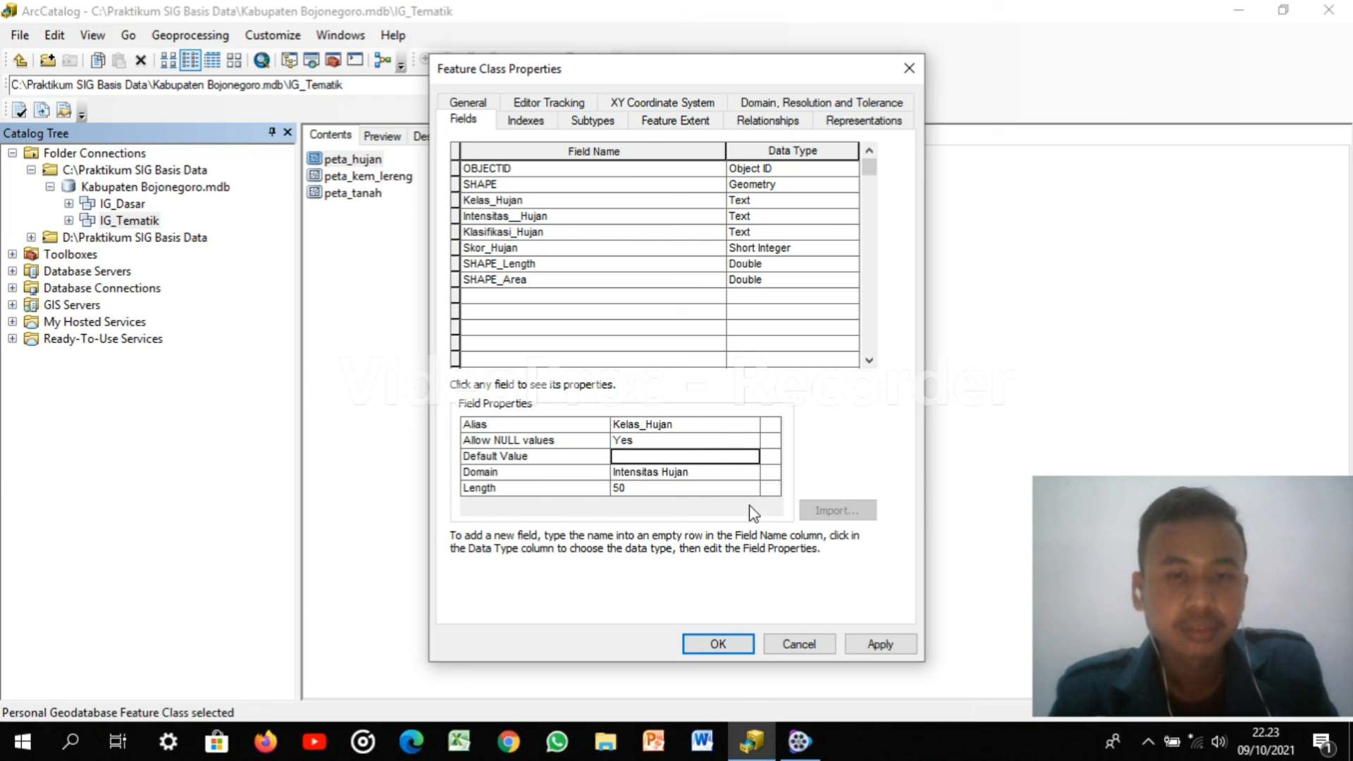
left_click(708, 479)
left_click(708, 479)
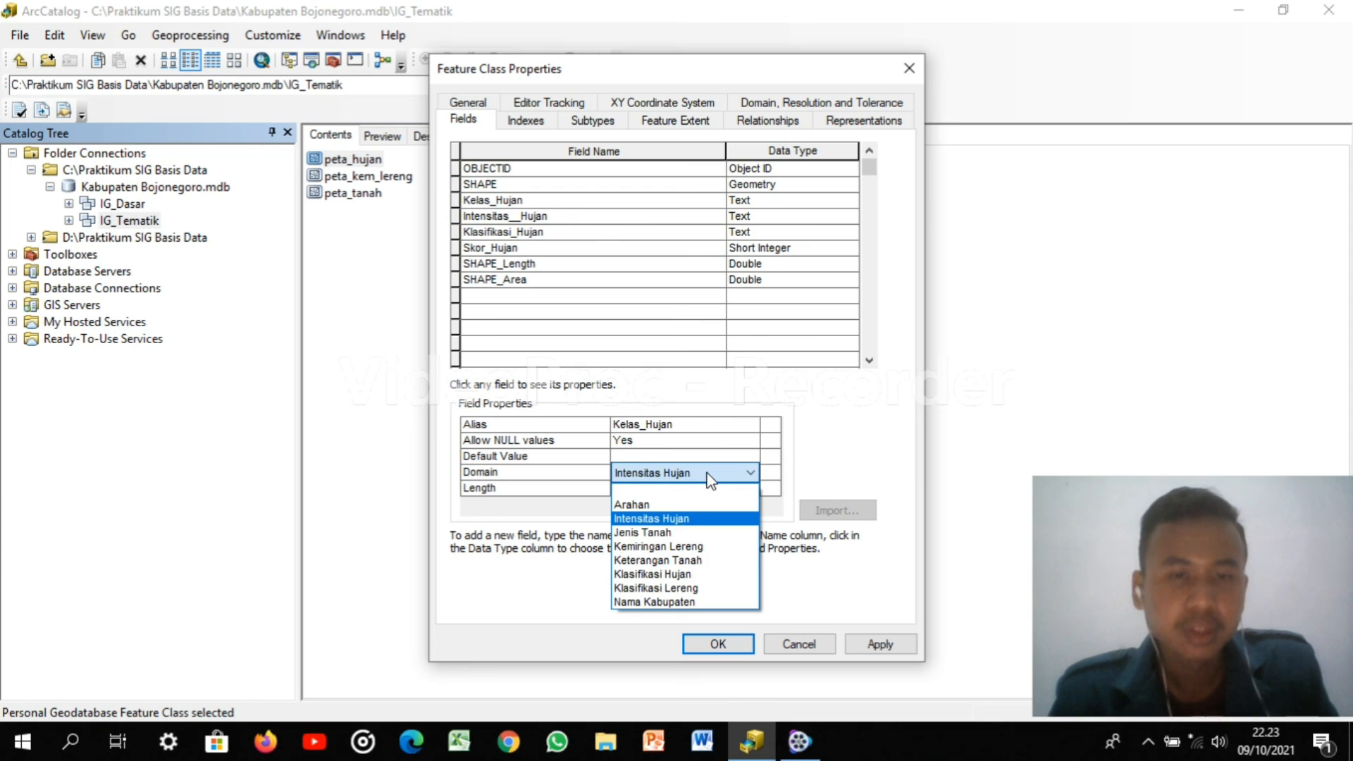
left_click(595, 255)
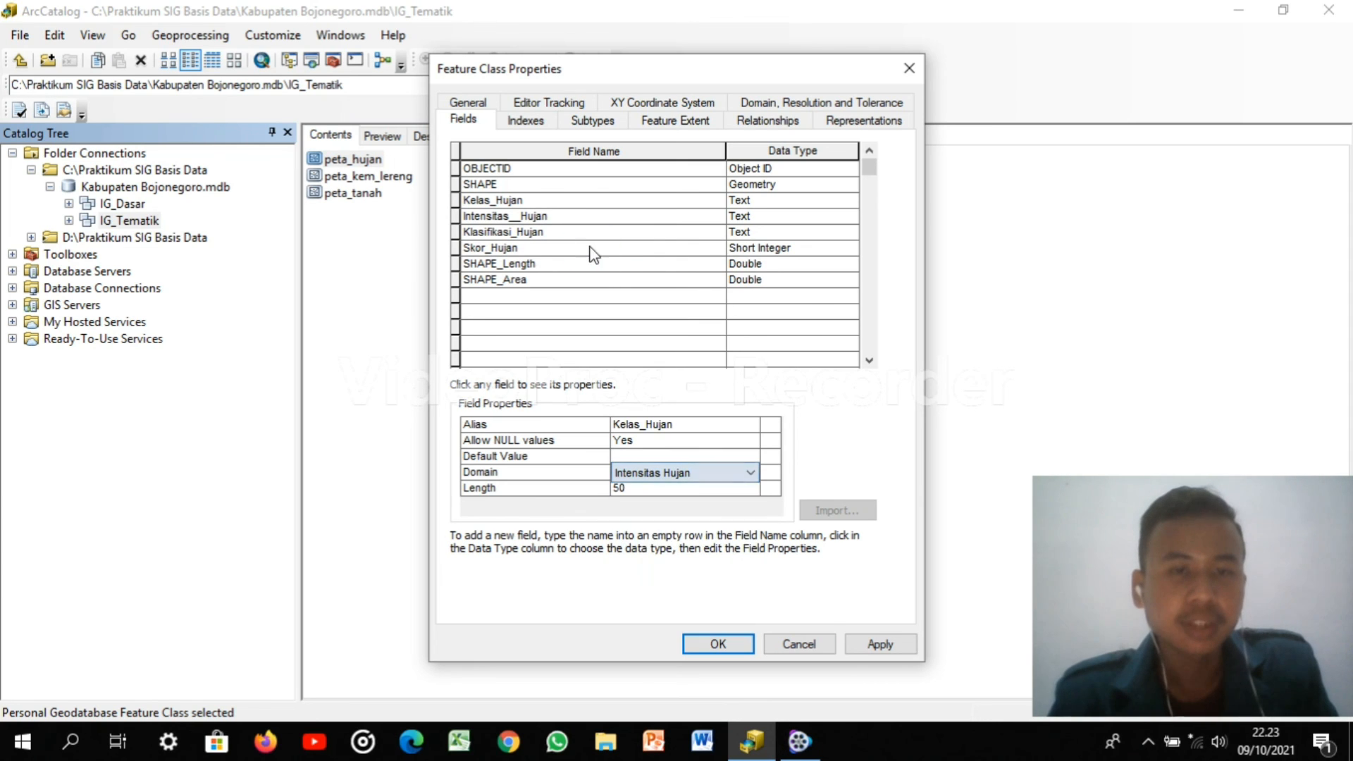
left_click(594, 251)
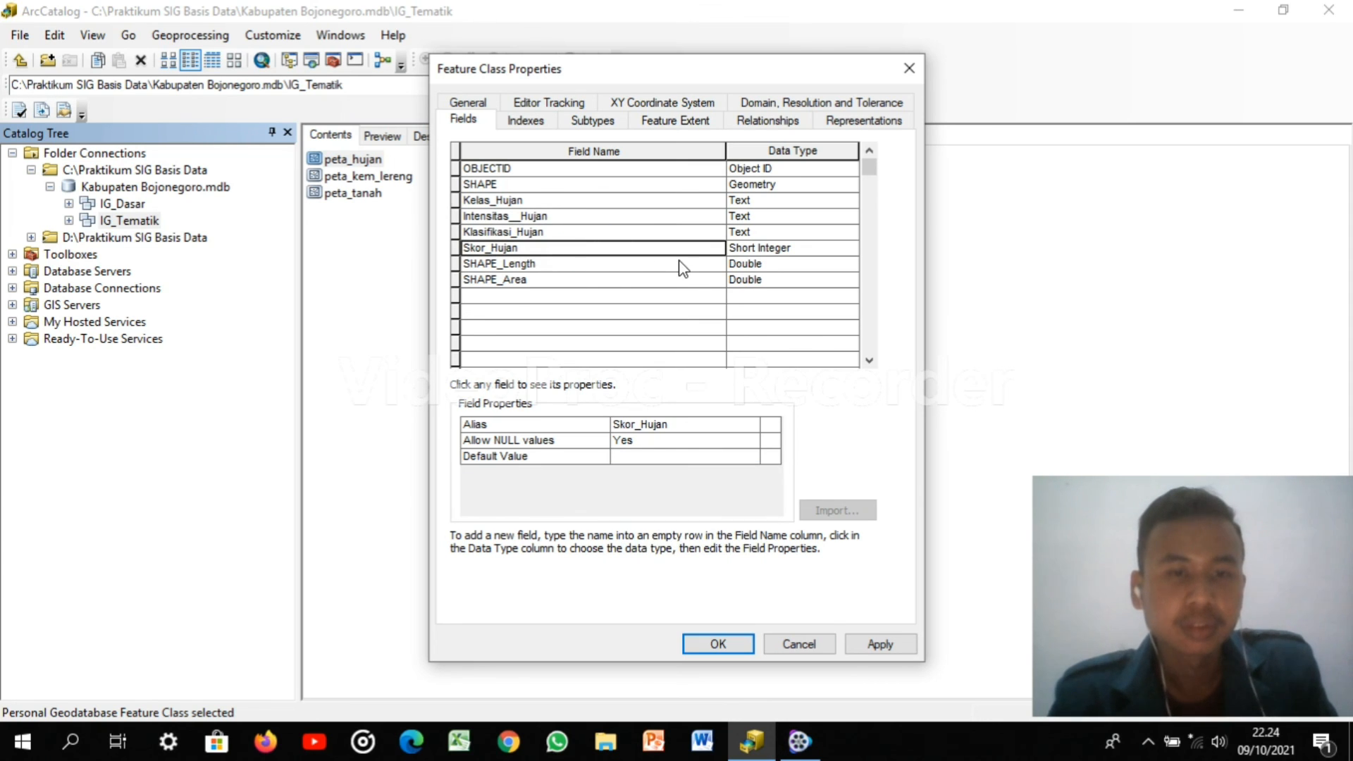
left_click(618, 235)
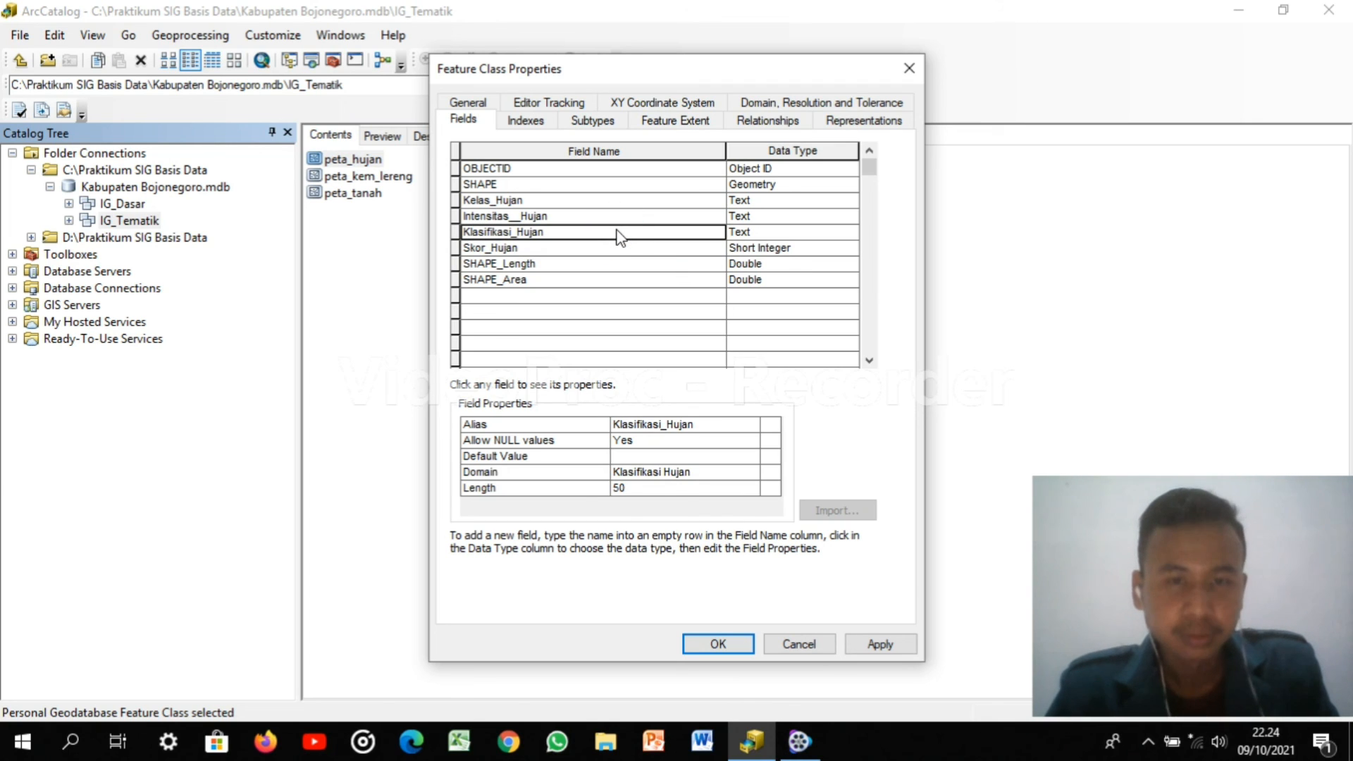
Assign the Intensitas Hujan domain to the Intensitas__Hujan field of peta_hujan
left_click(599, 217)
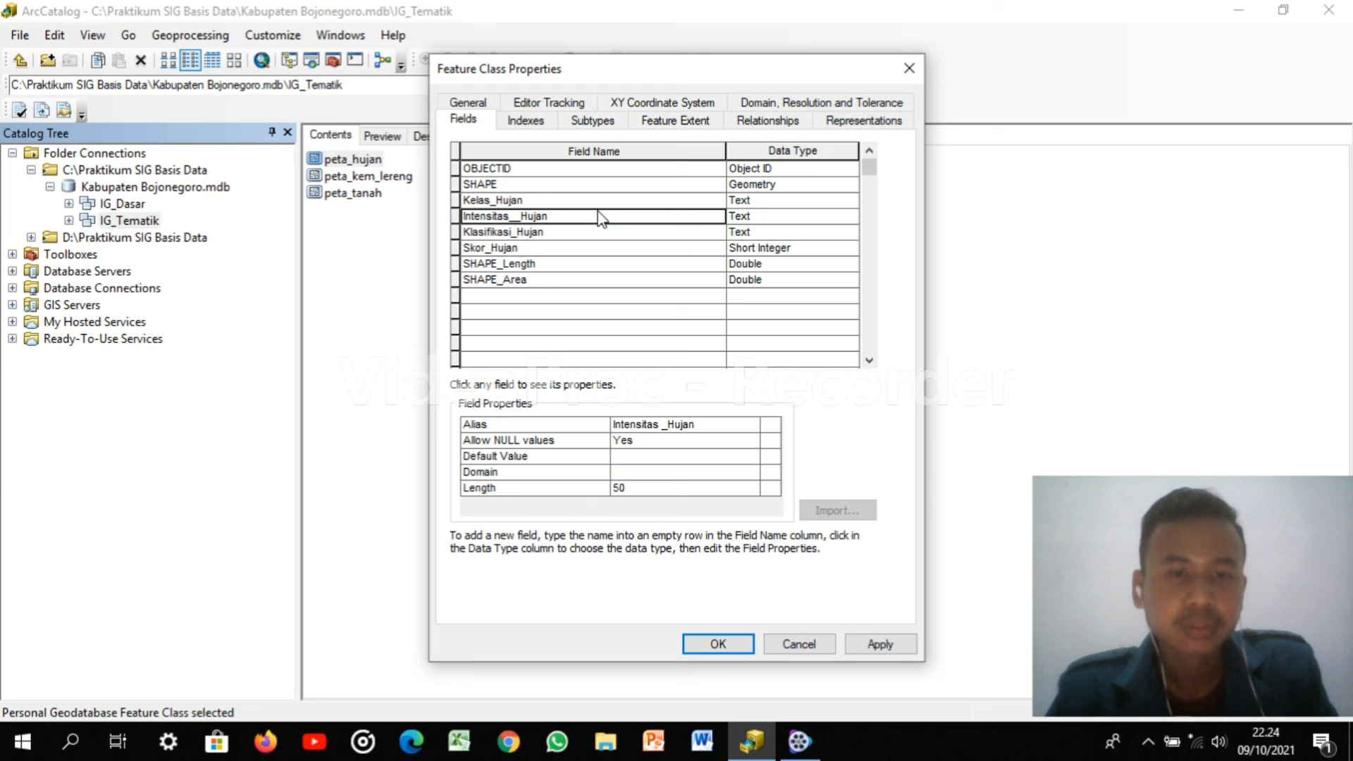
left_click(642, 471)
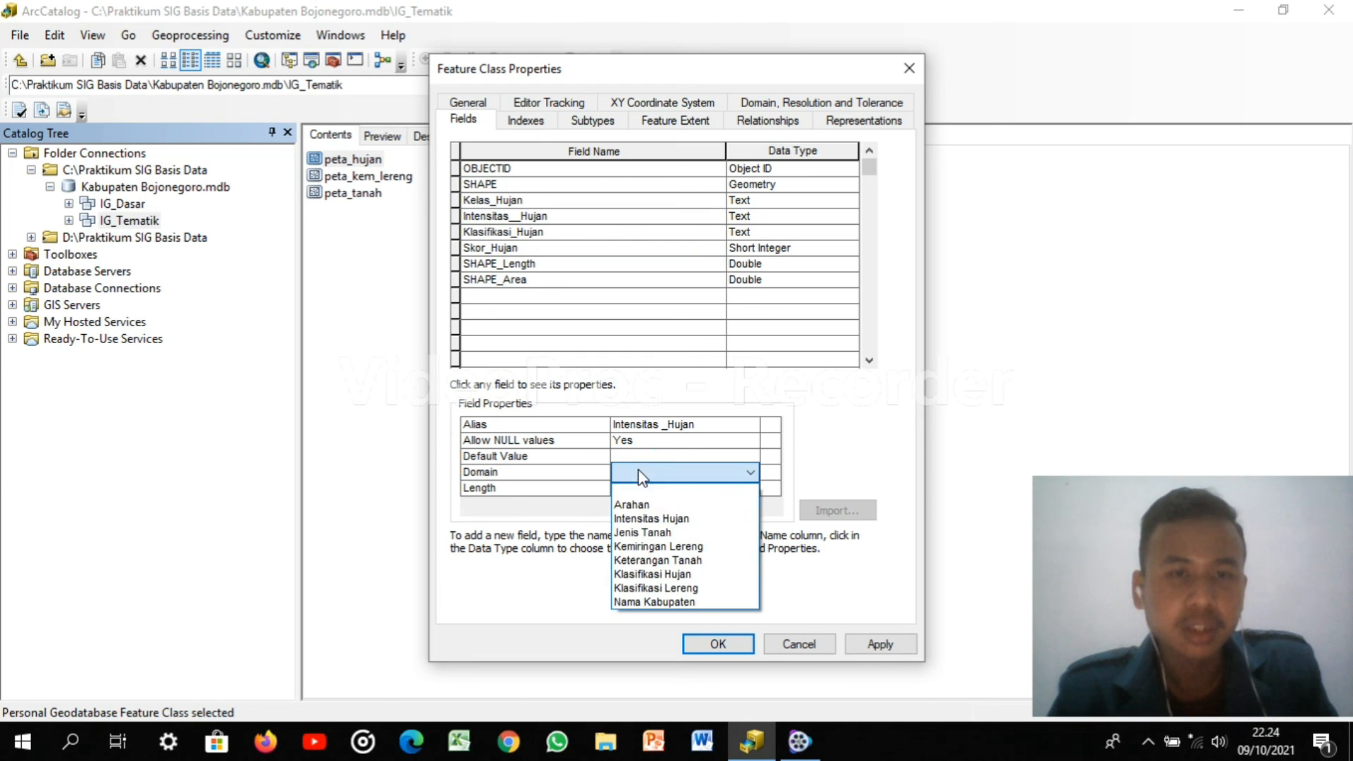
left_click(663, 519)
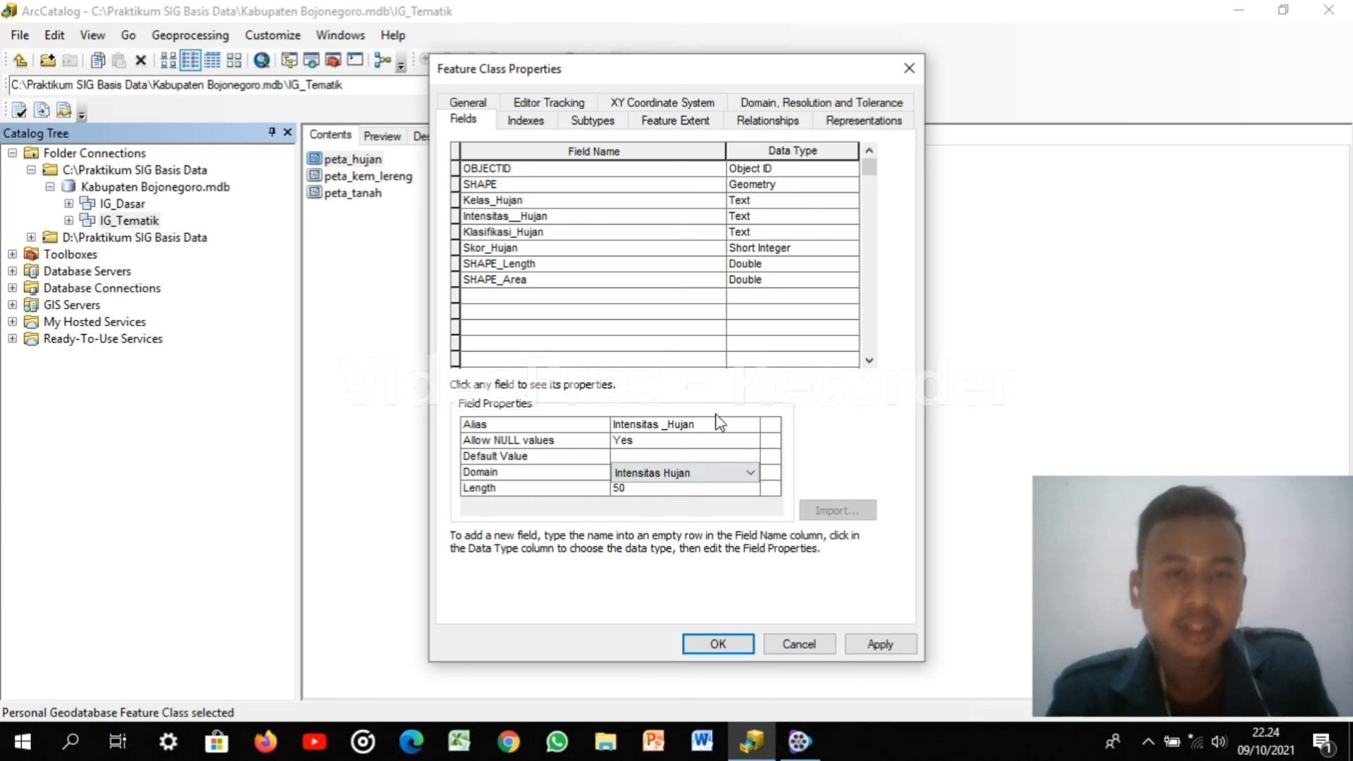
Clear the domain assigned to the Kelas_Hujan field, leaving it blank
left_click(543, 201)
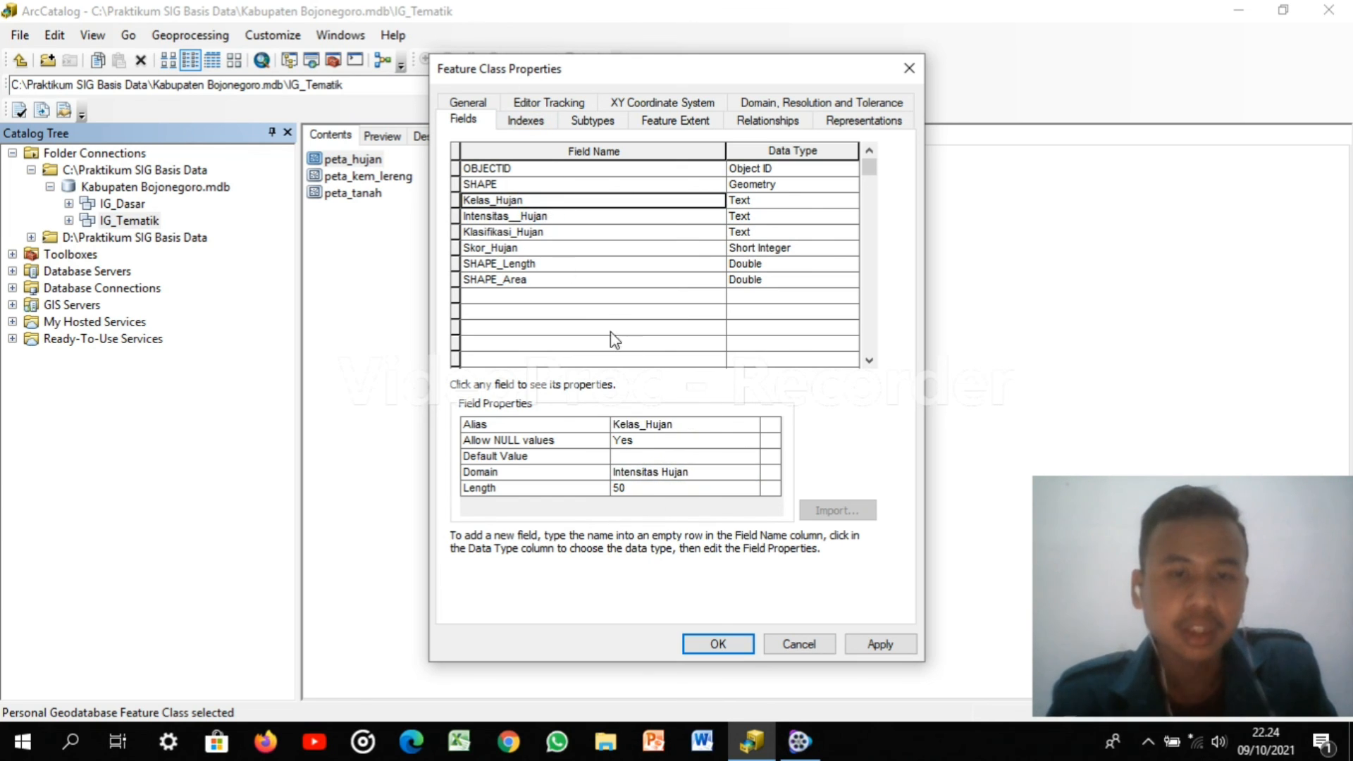
left_click(710, 475)
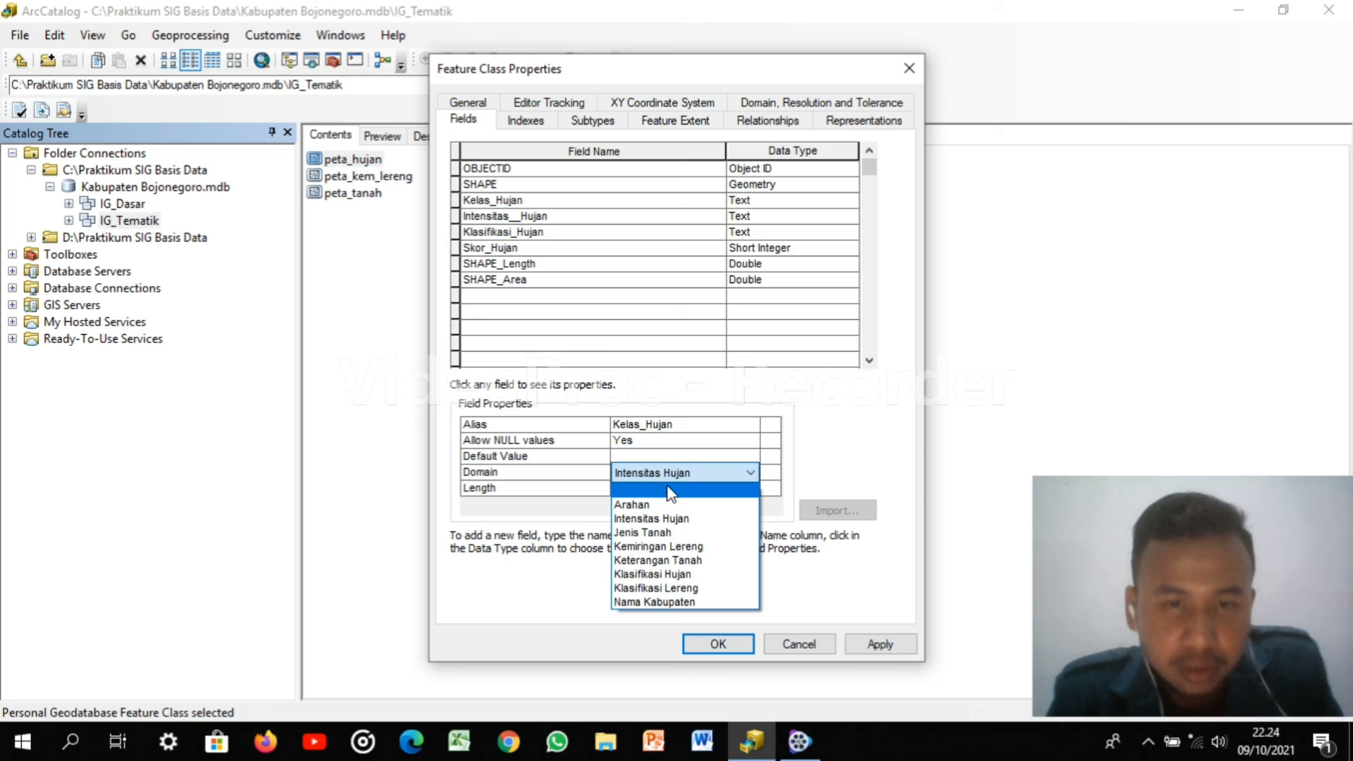
left_click(668, 488)
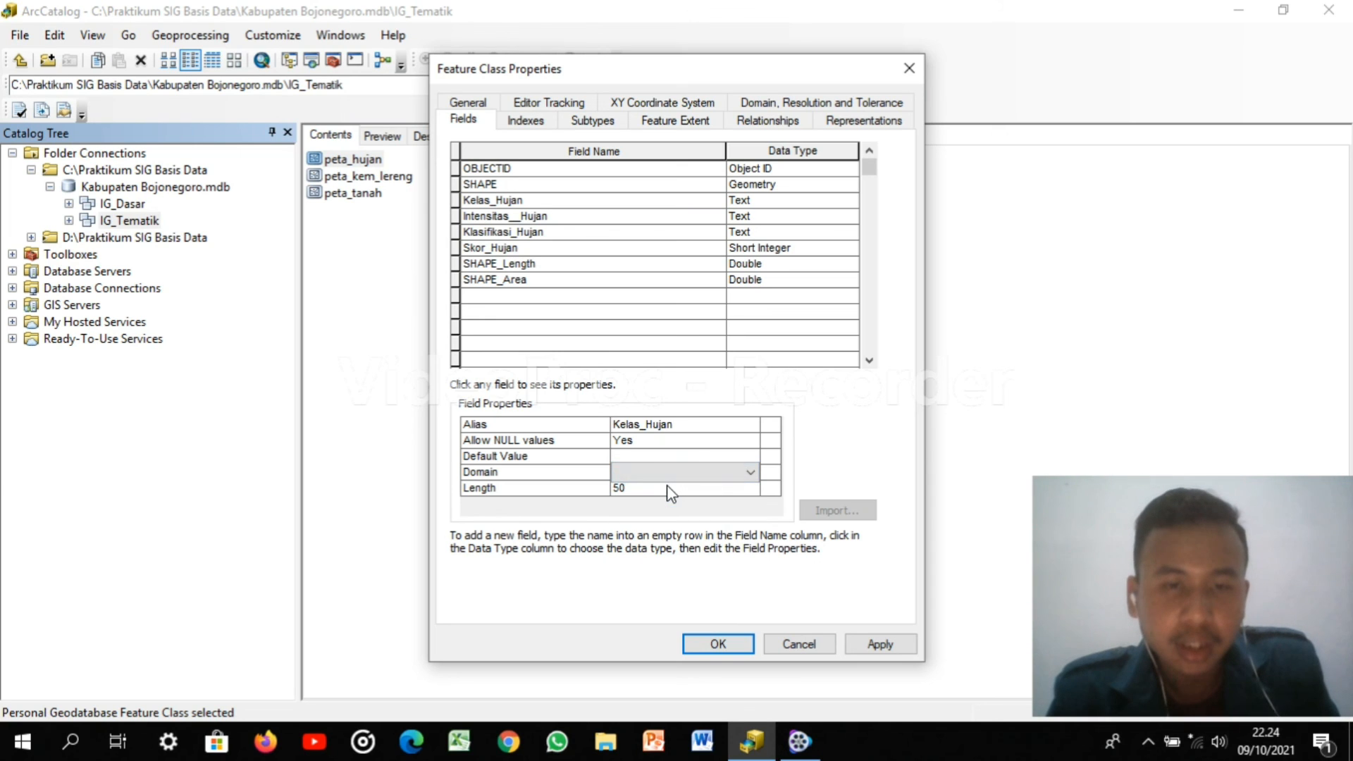
Check the Intensitas__Hujan, Klasifikasi_Hujan and Skor_Hujan fields, then apply the domain assignments and close the peta_hujan properties
left_click(583, 217)
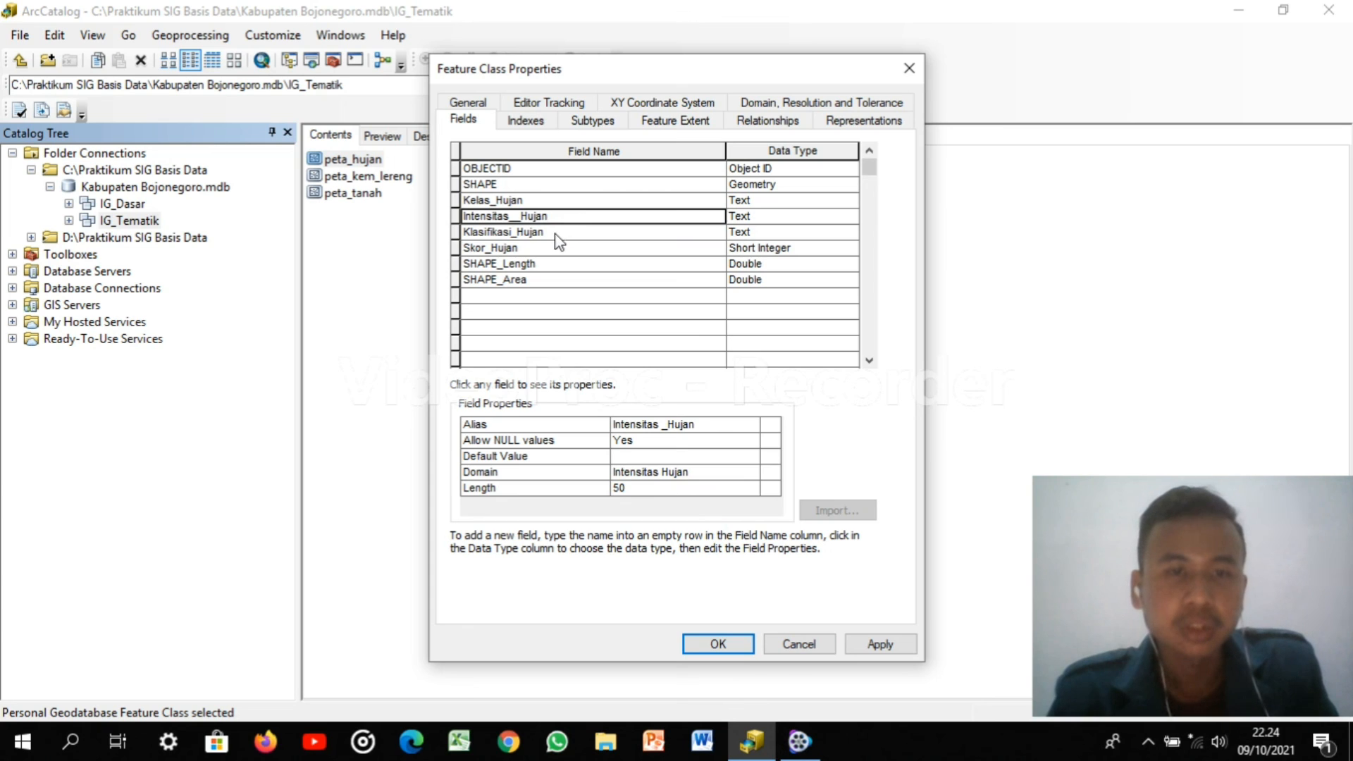
left_click(556, 235)
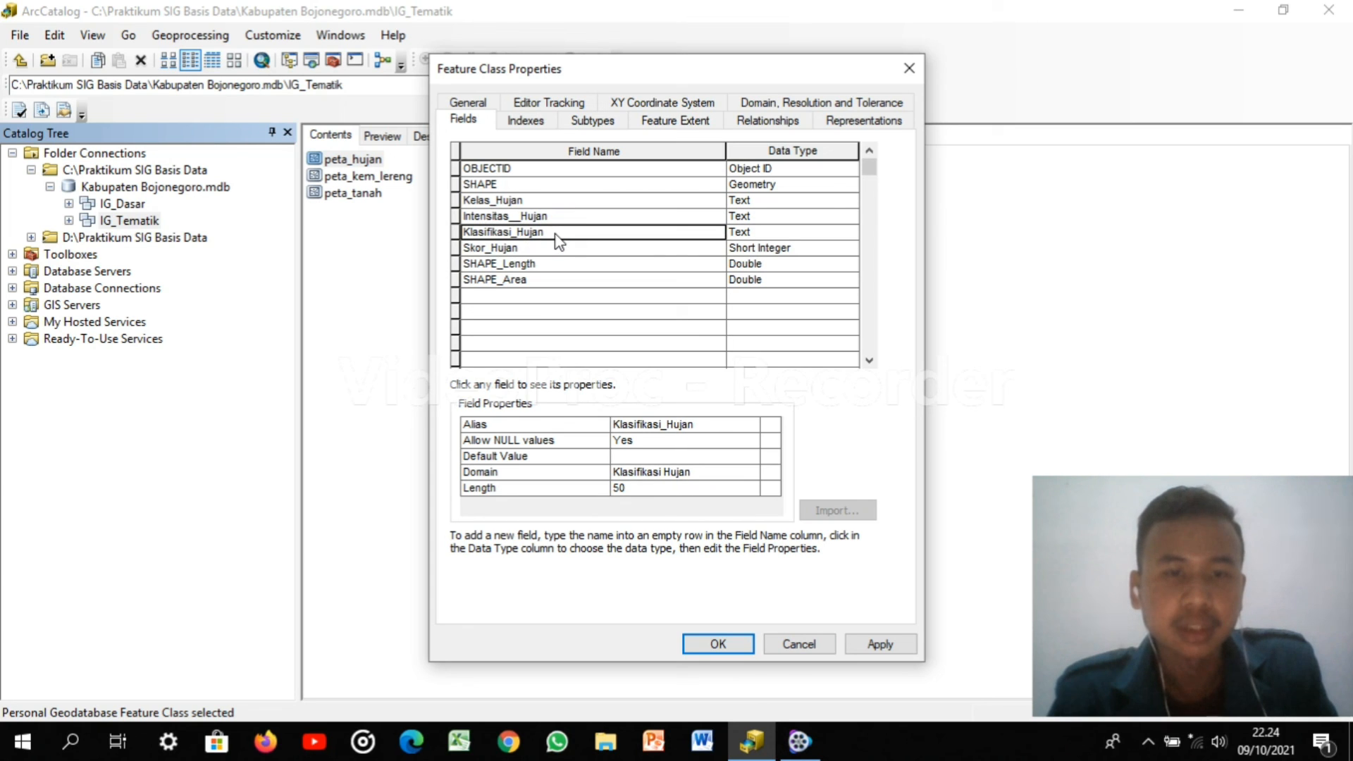
left_click(571, 251)
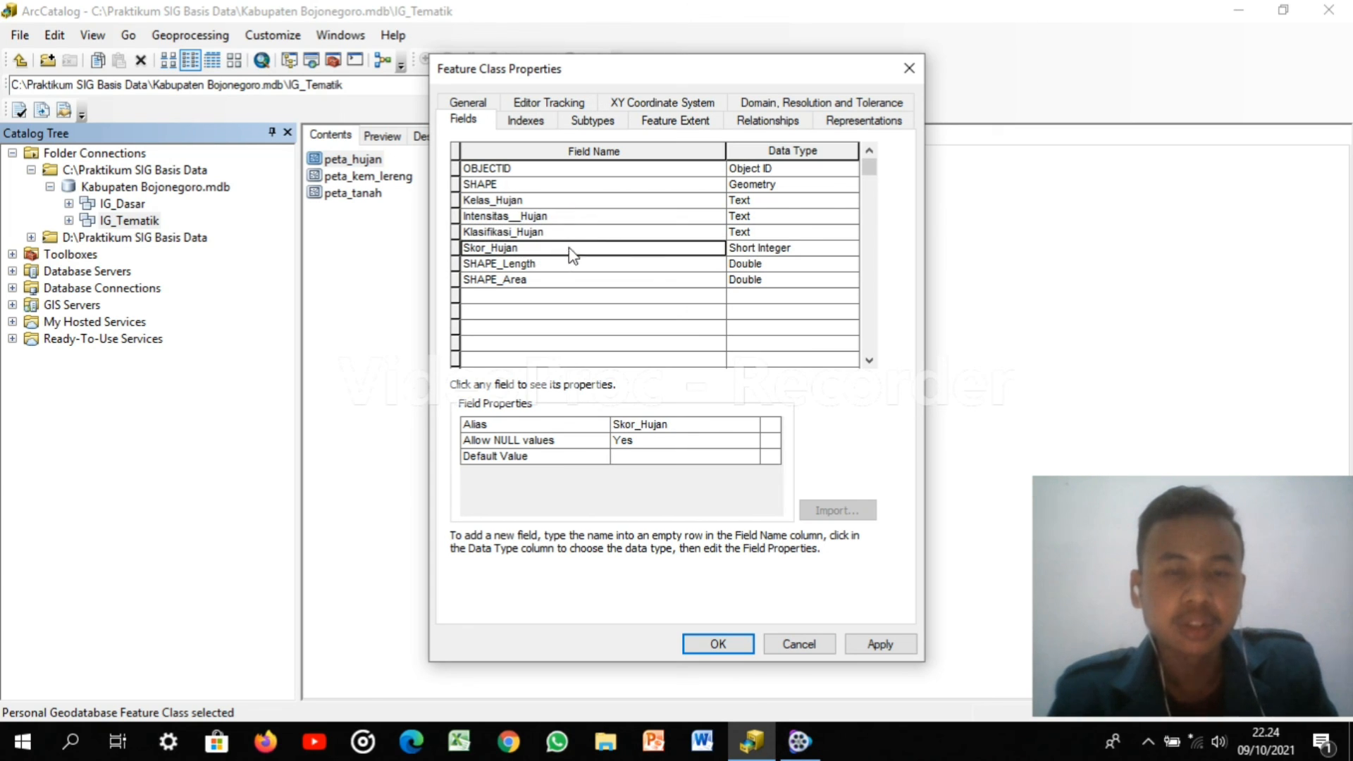
left_click(890, 650)
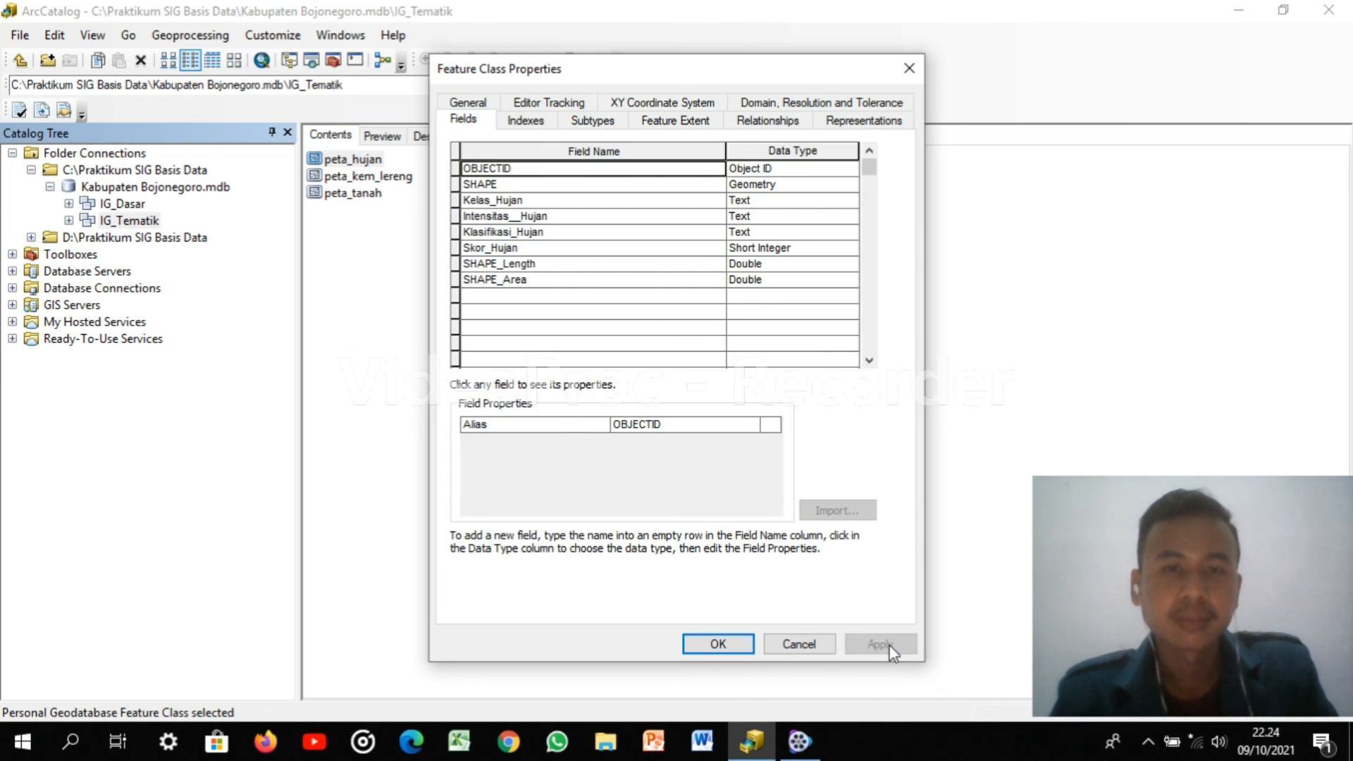
left_click(716, 644)
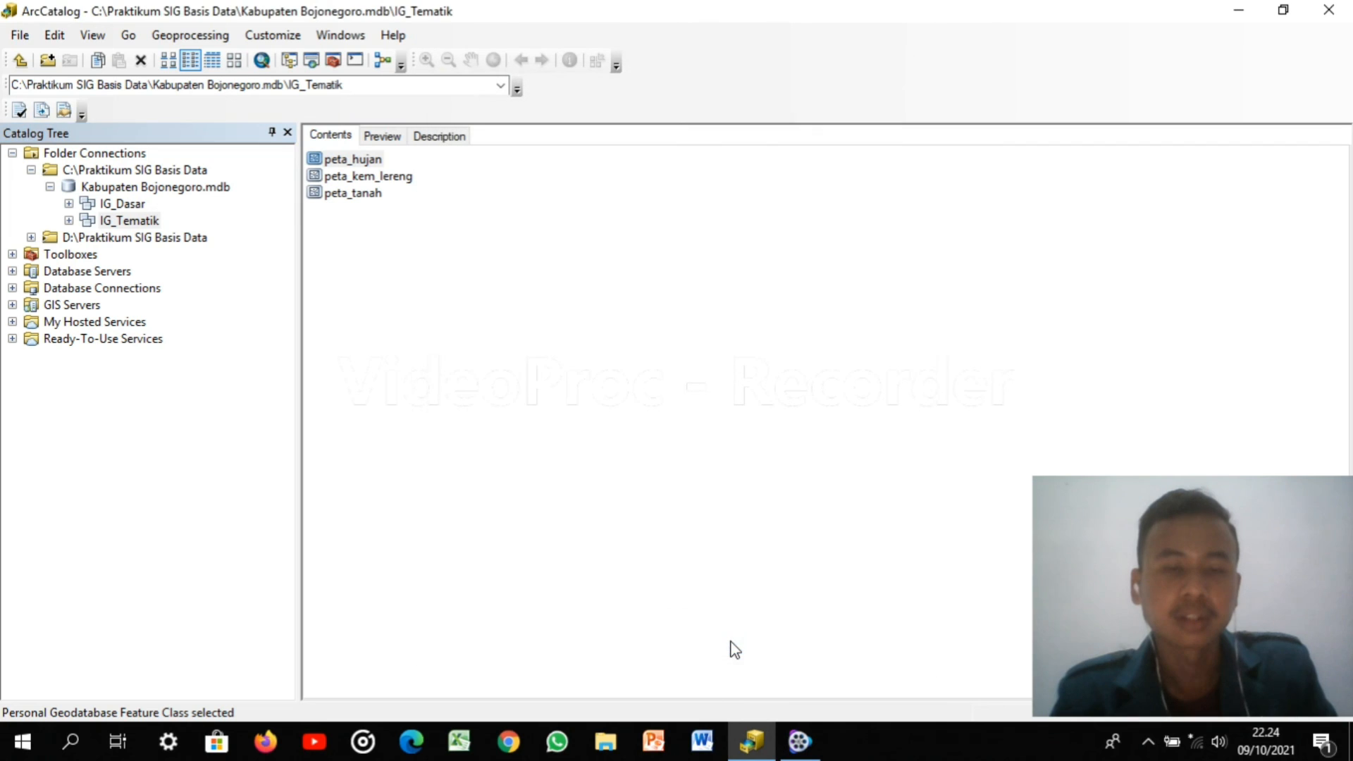
Assign the Kemiringan Lereng domain to the Kemiringan_Lereng field of peta_kem_lereng
right_click(385, 179)
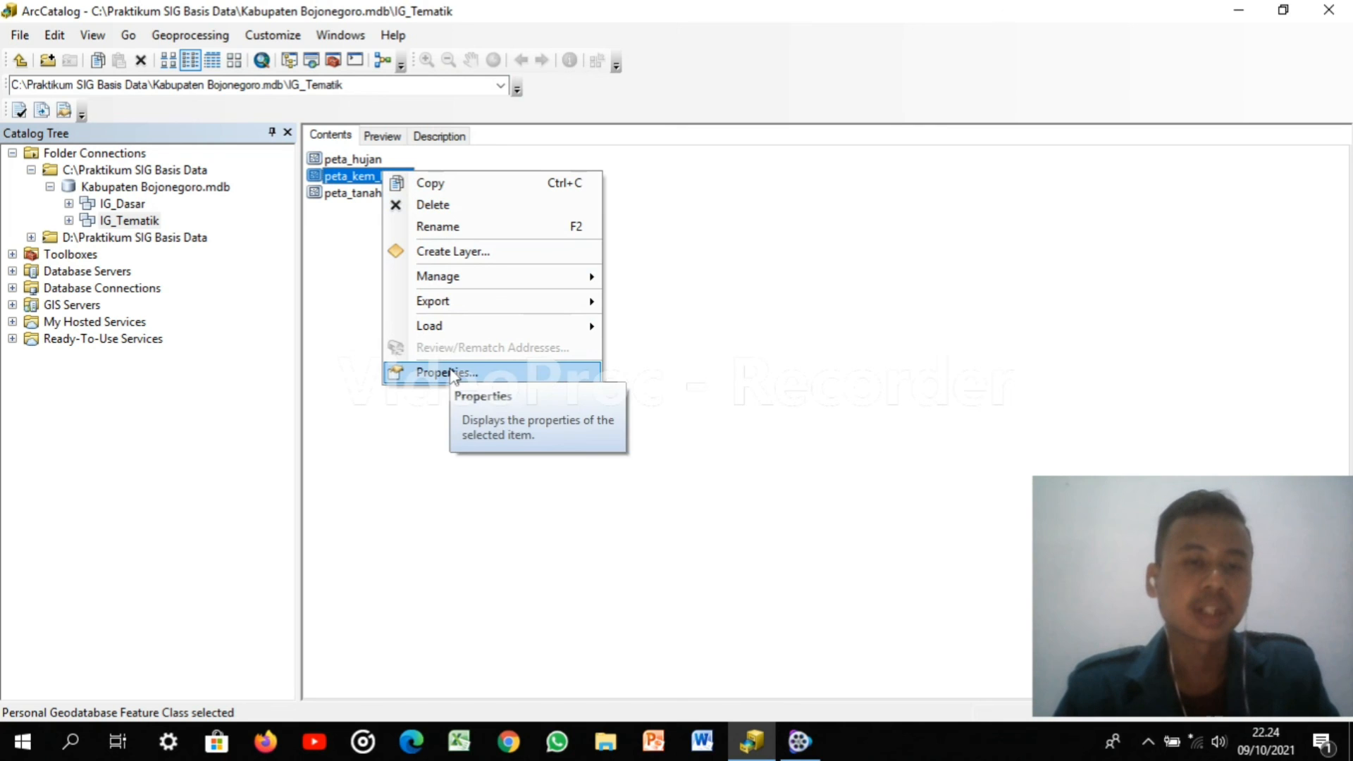
left_click(449, 370)
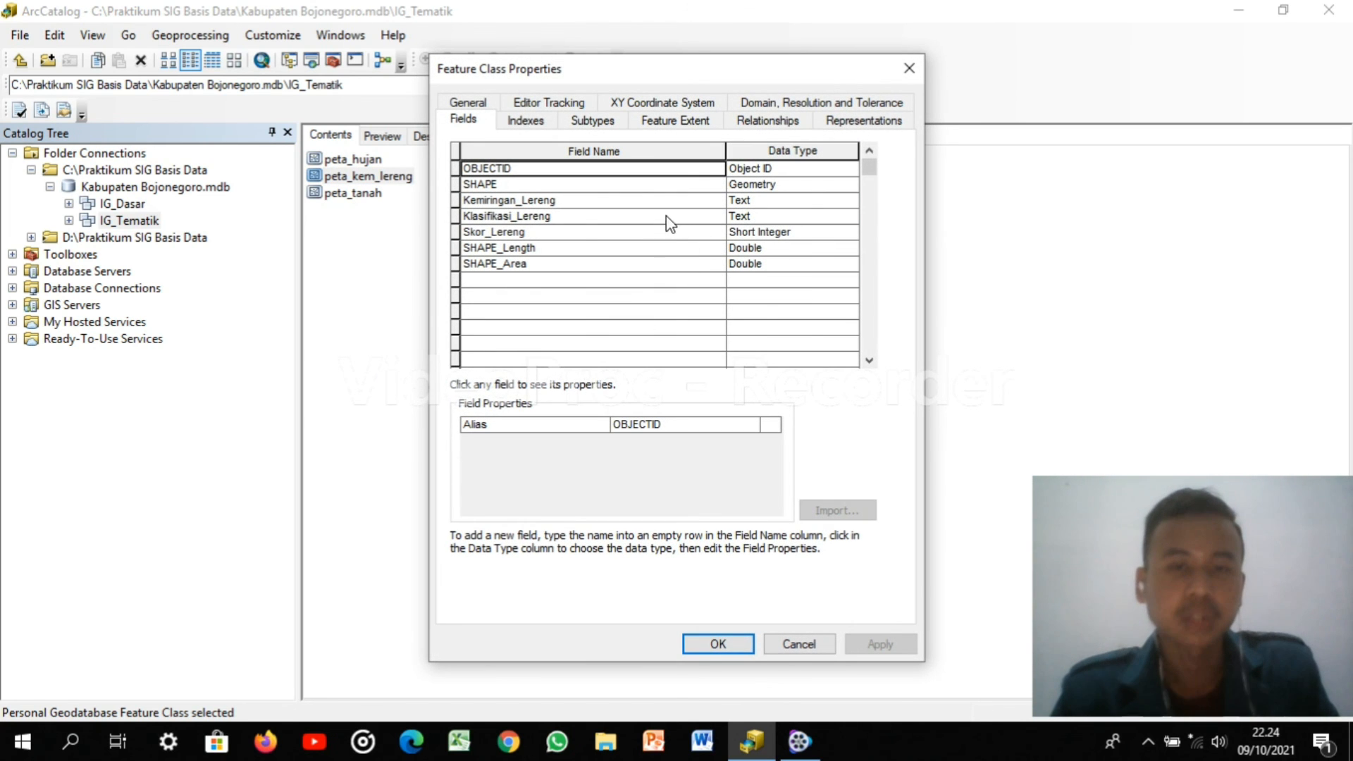
left_click(595, 203)
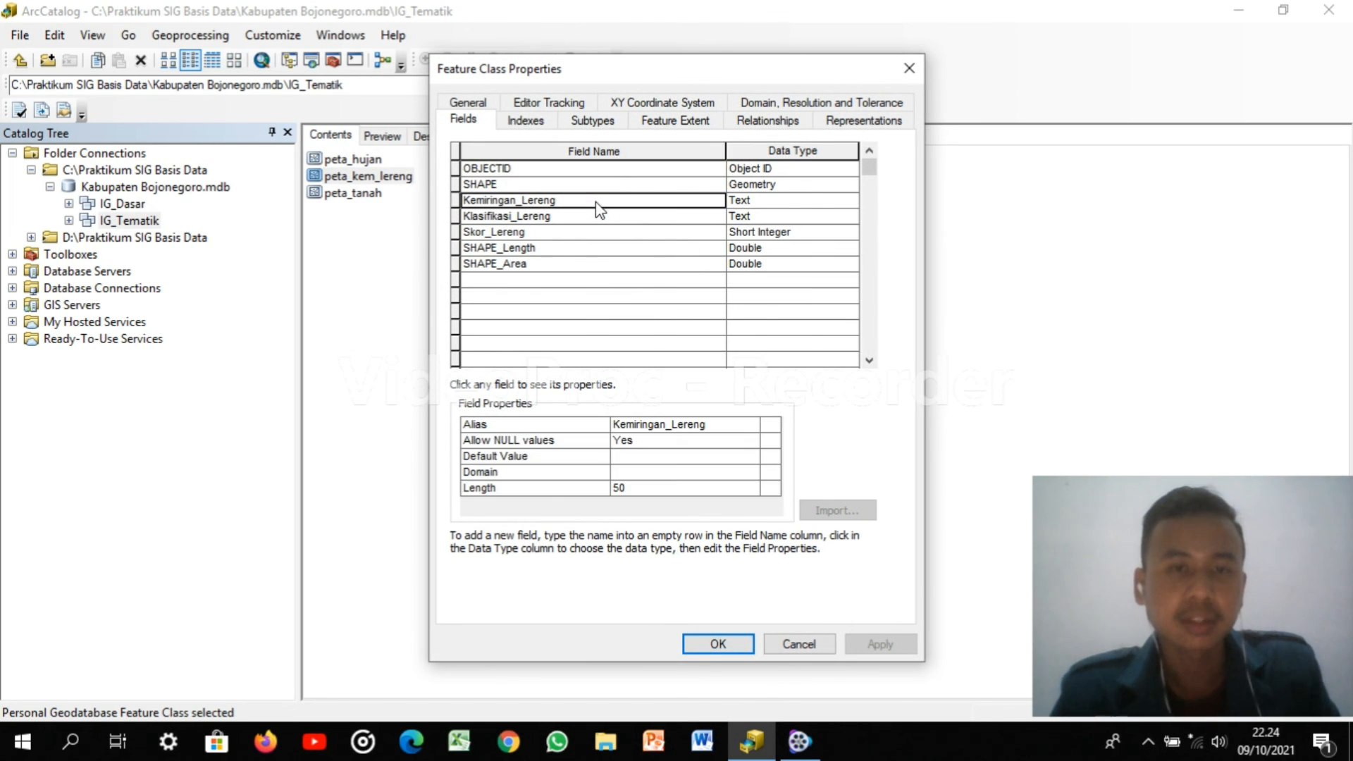
left_click(638, 471)
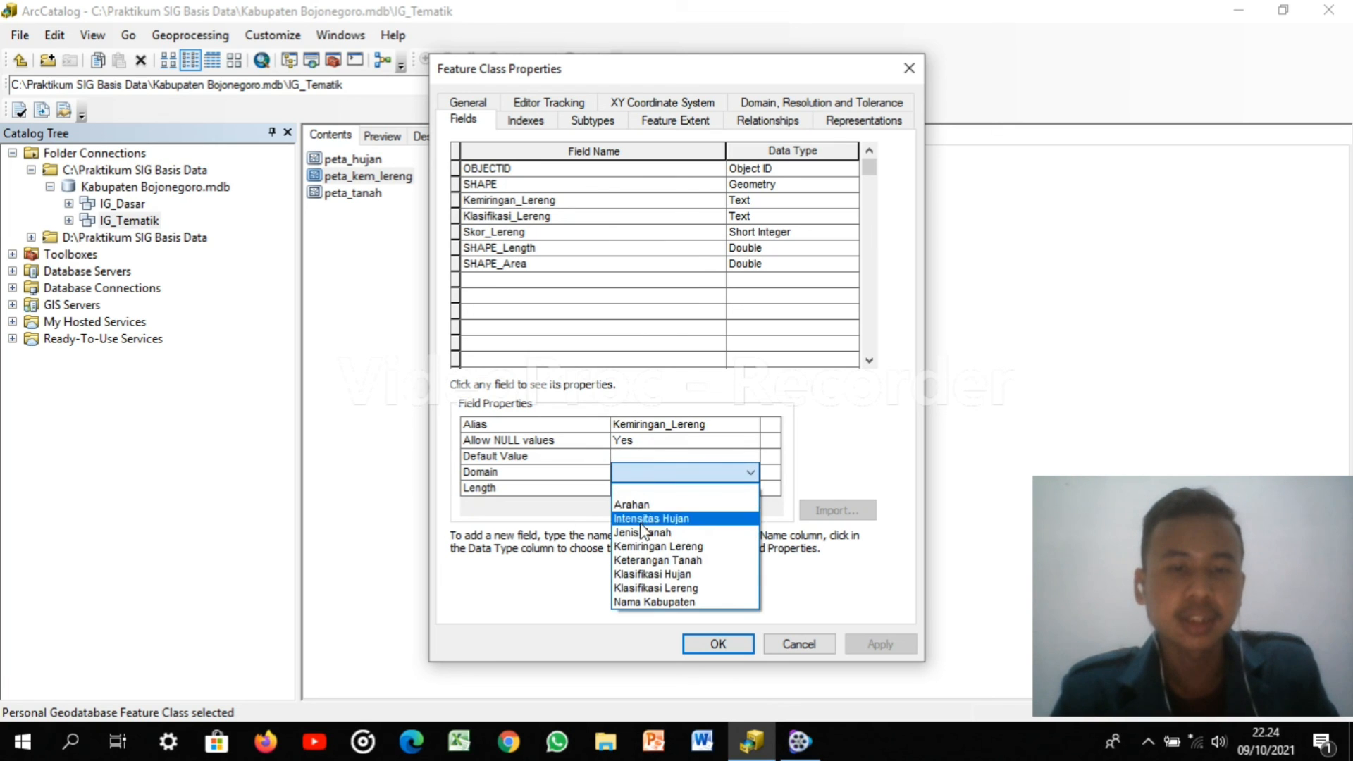
left_click(659, 549)
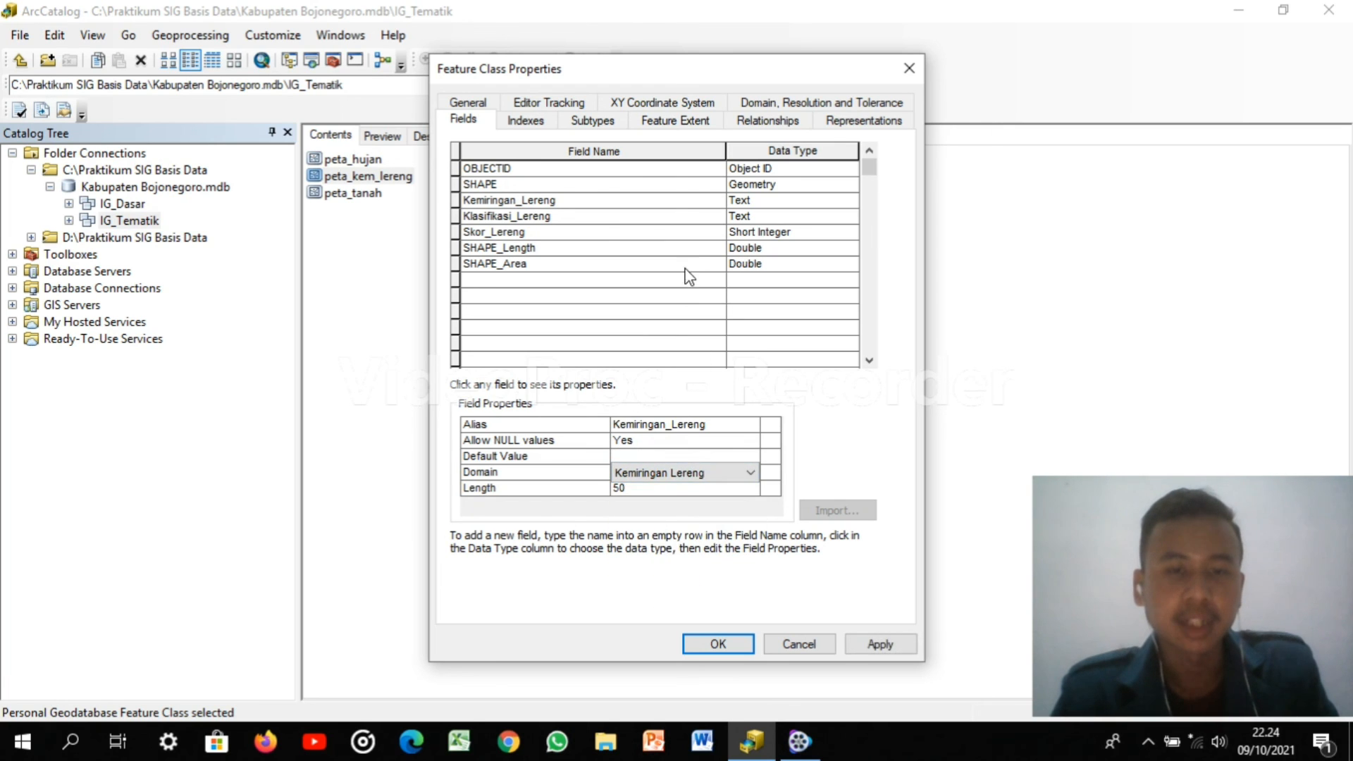
Assign the Klasifikasi Lereng domain to the Klasifikasi_Lereng field
left_click(592, 218)
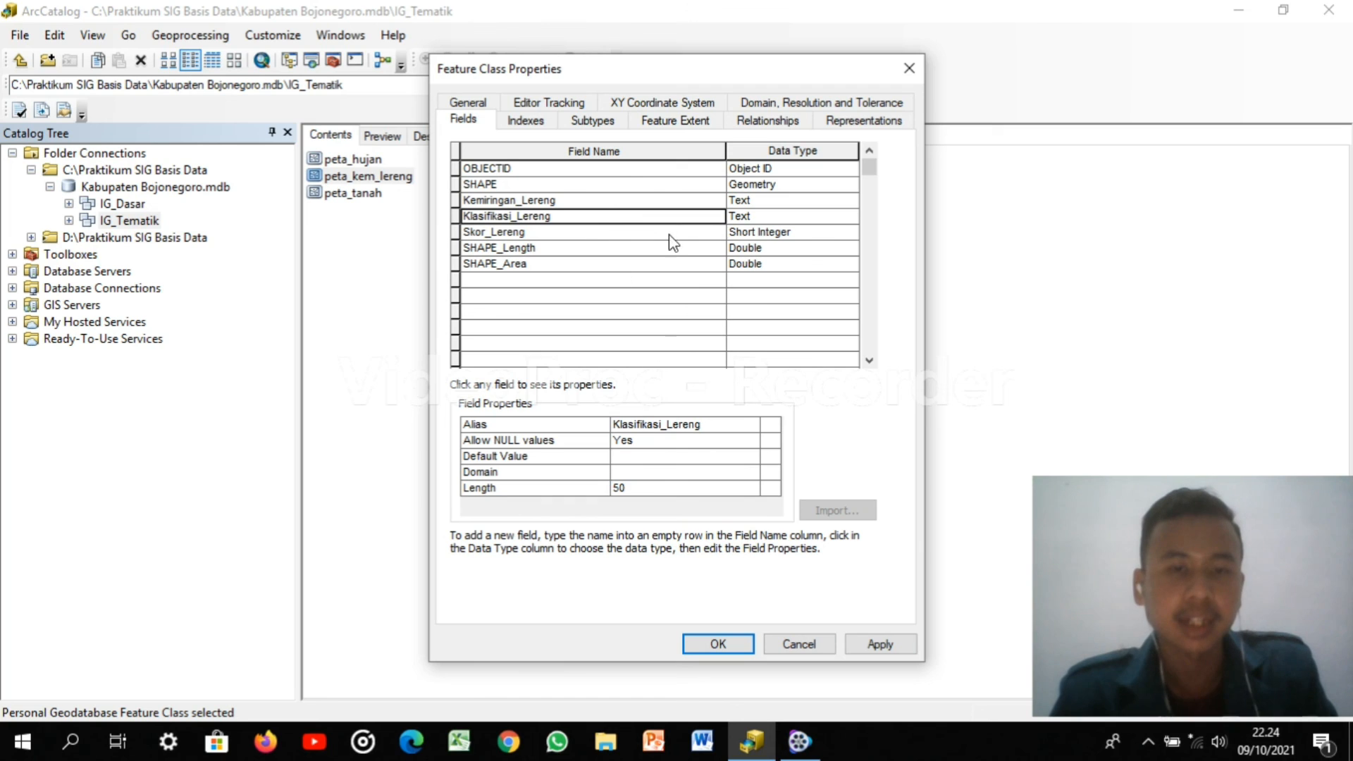
left_click(661, 470)
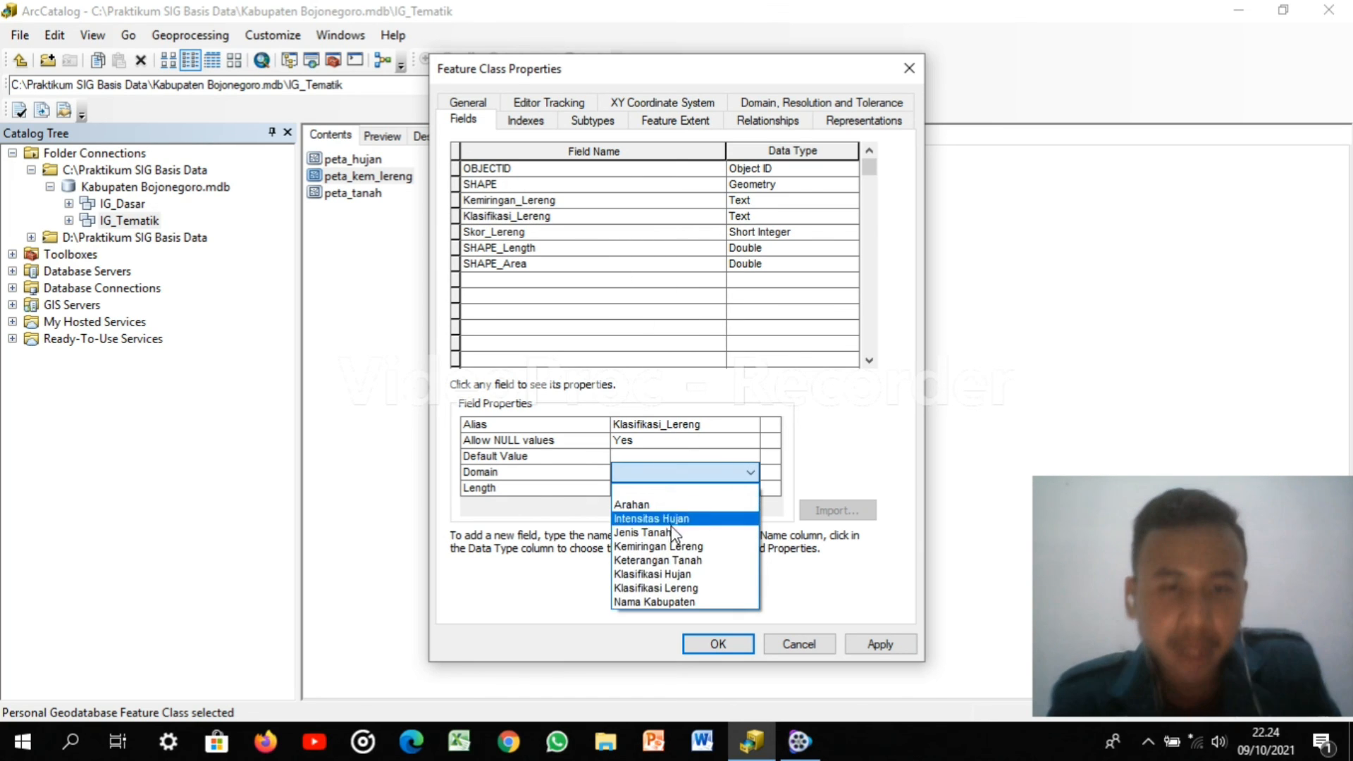
left_click(662, 588)
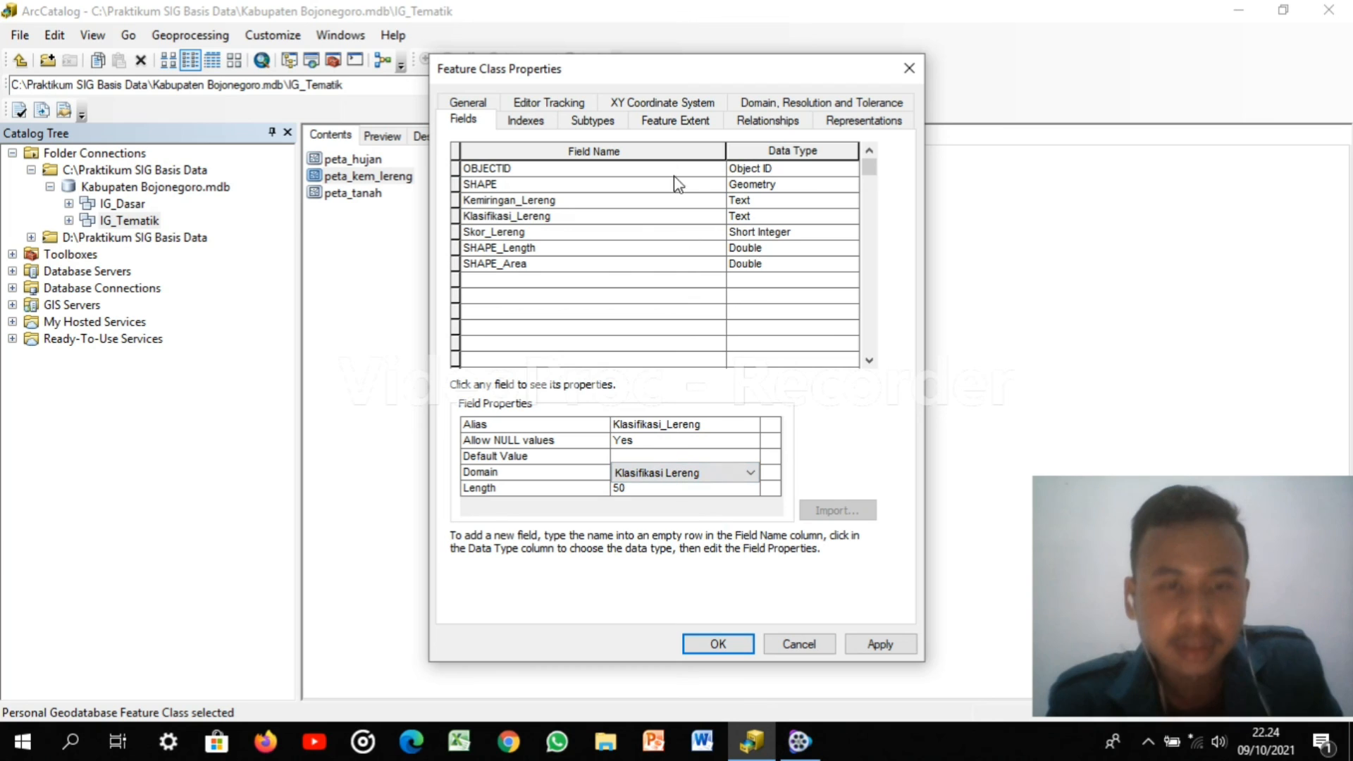
Check the Skor_Lereng, Kemiringan_Lereng and Klasifikasi_Lereng fields, then apply the domain assignments and close the peta_kem_lereng properties
left_click(623, 230)
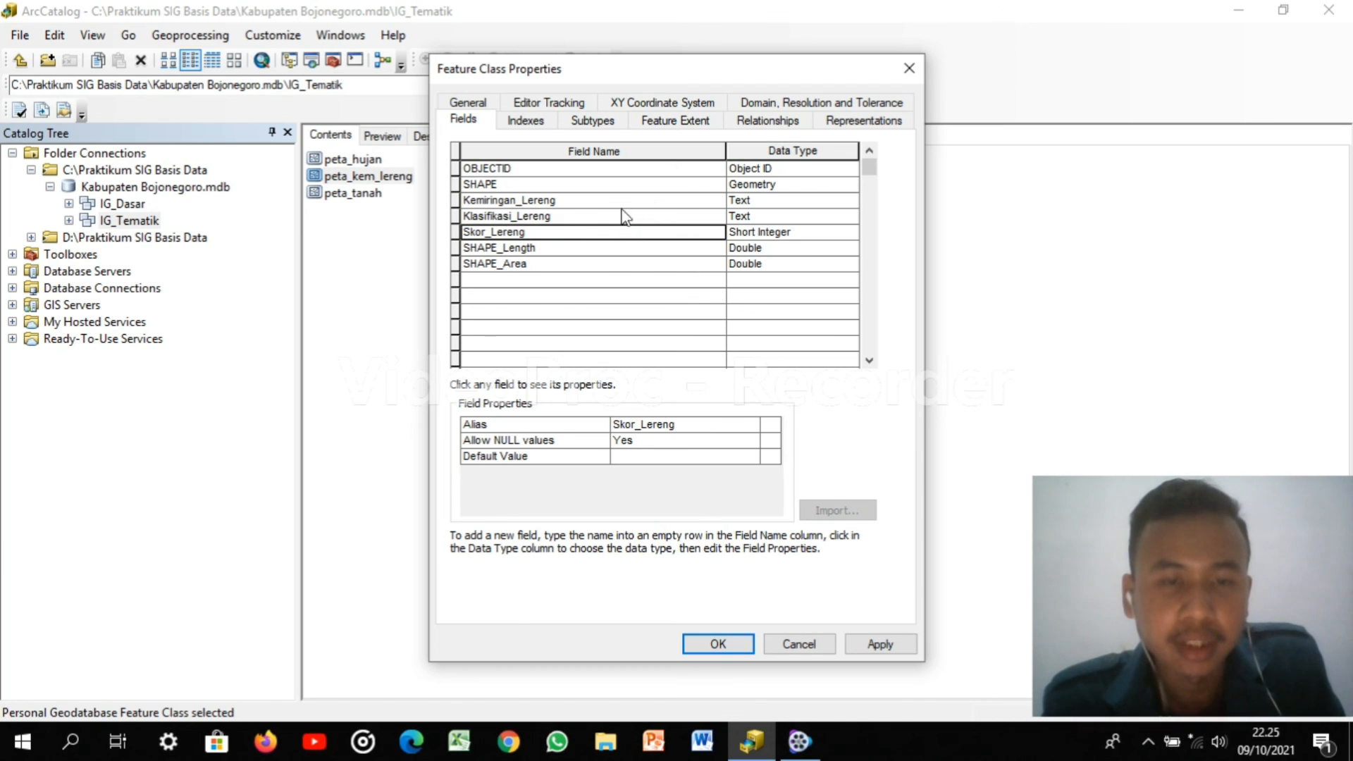
left_click(584, 203)
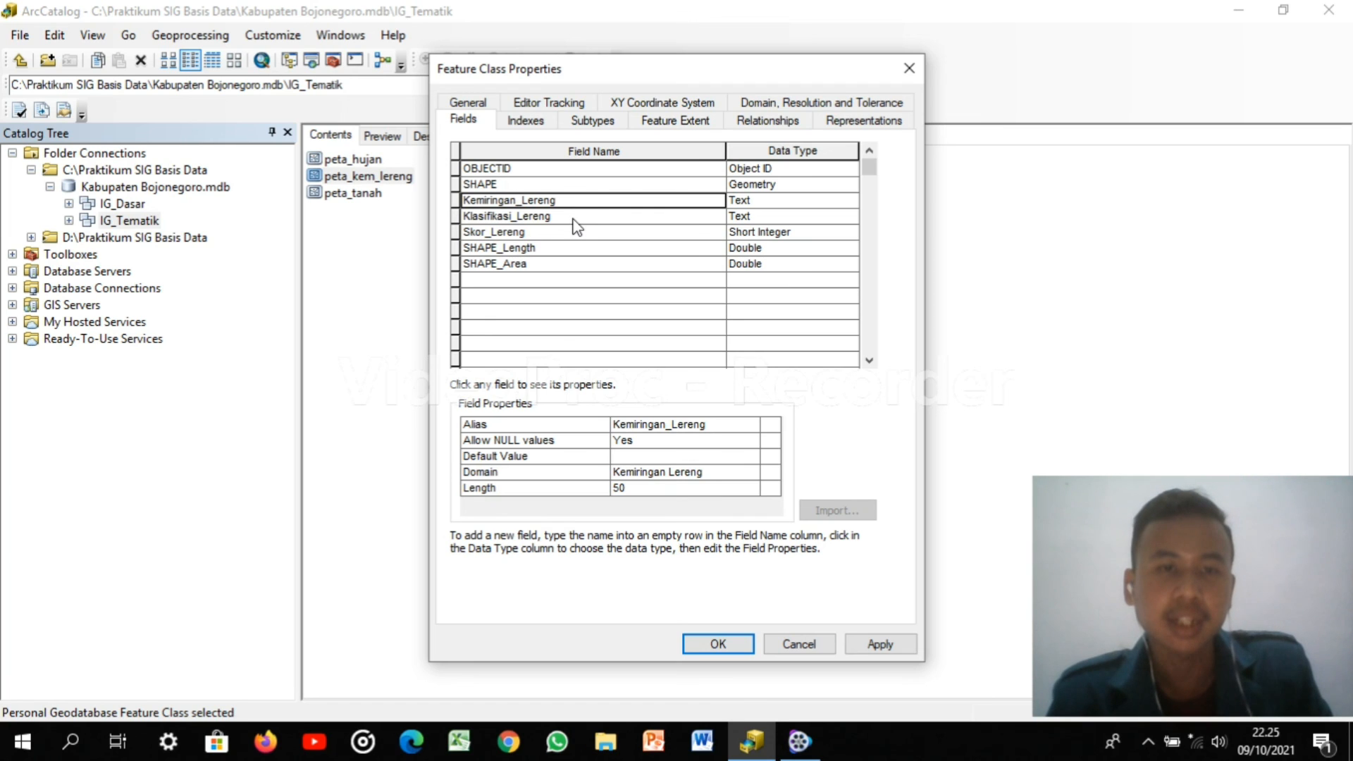
left_click(574, 218)
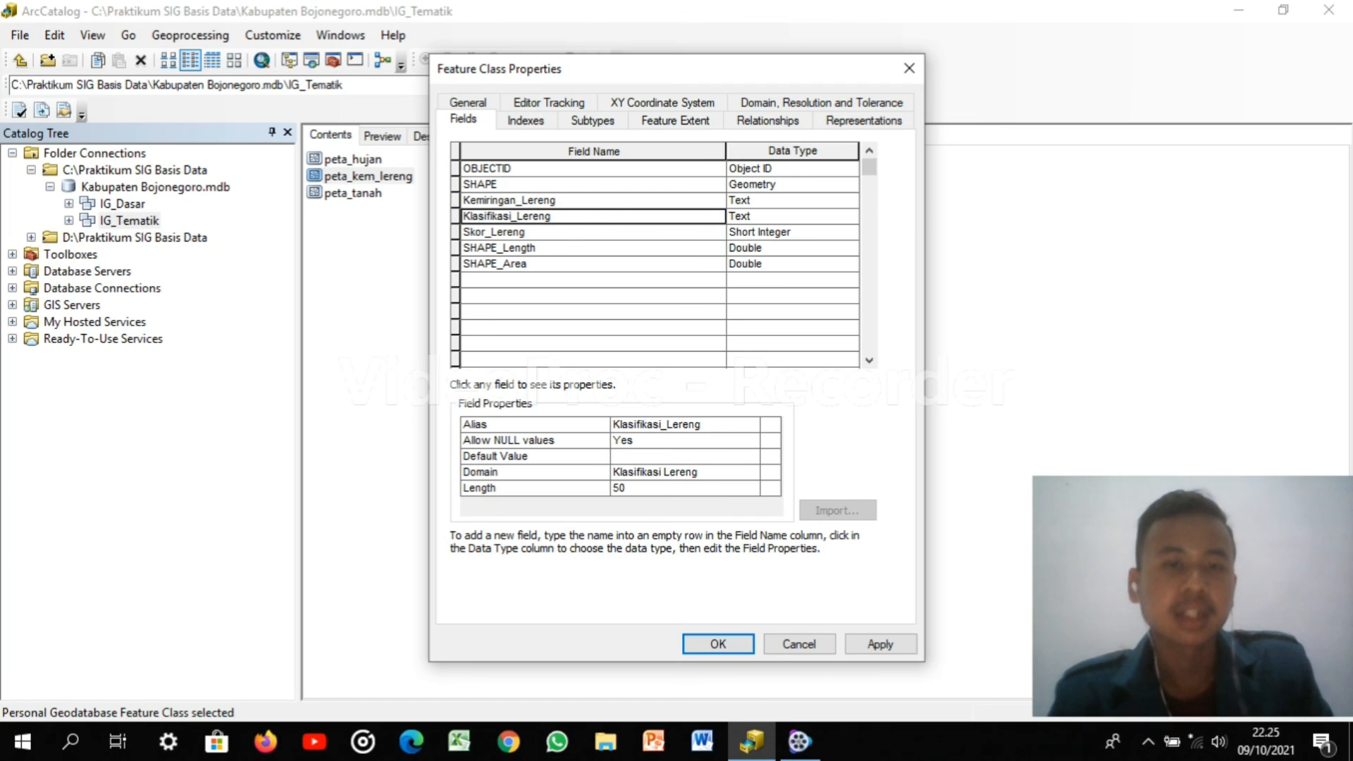
left_click(882, 644)
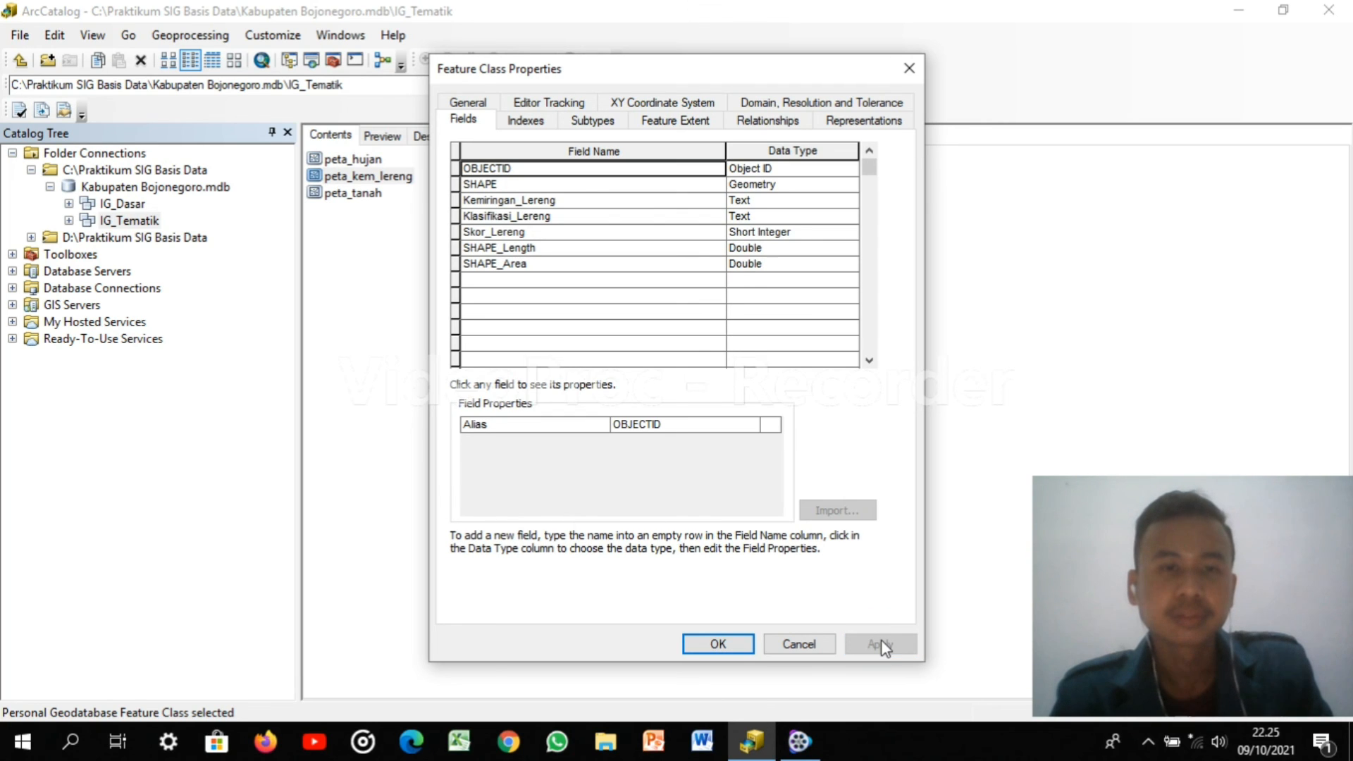
left_click(718, 644)
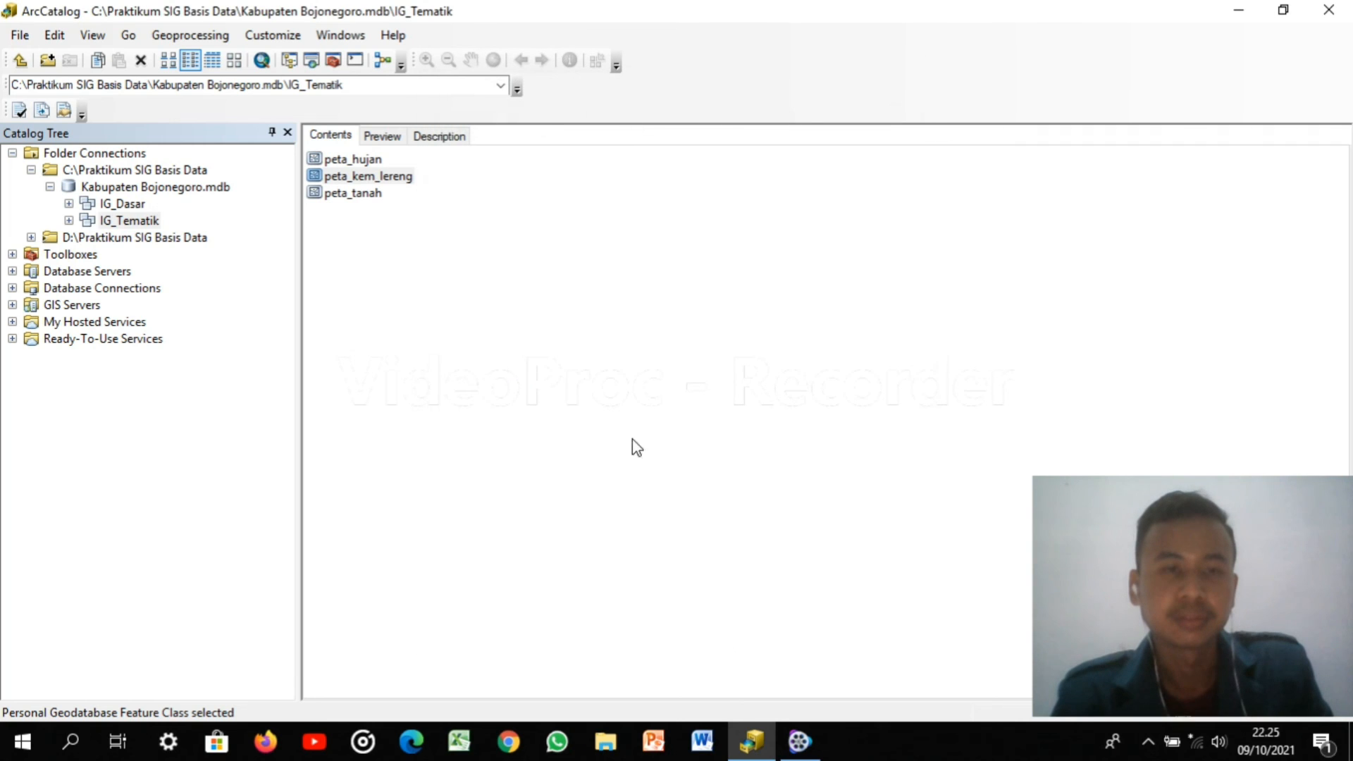
Assign the Jenis Tanah domain to the Jenis_Tanah field of peta_tanah, leaving the Peta_Tanah field without a domain
right_click(360, 199)
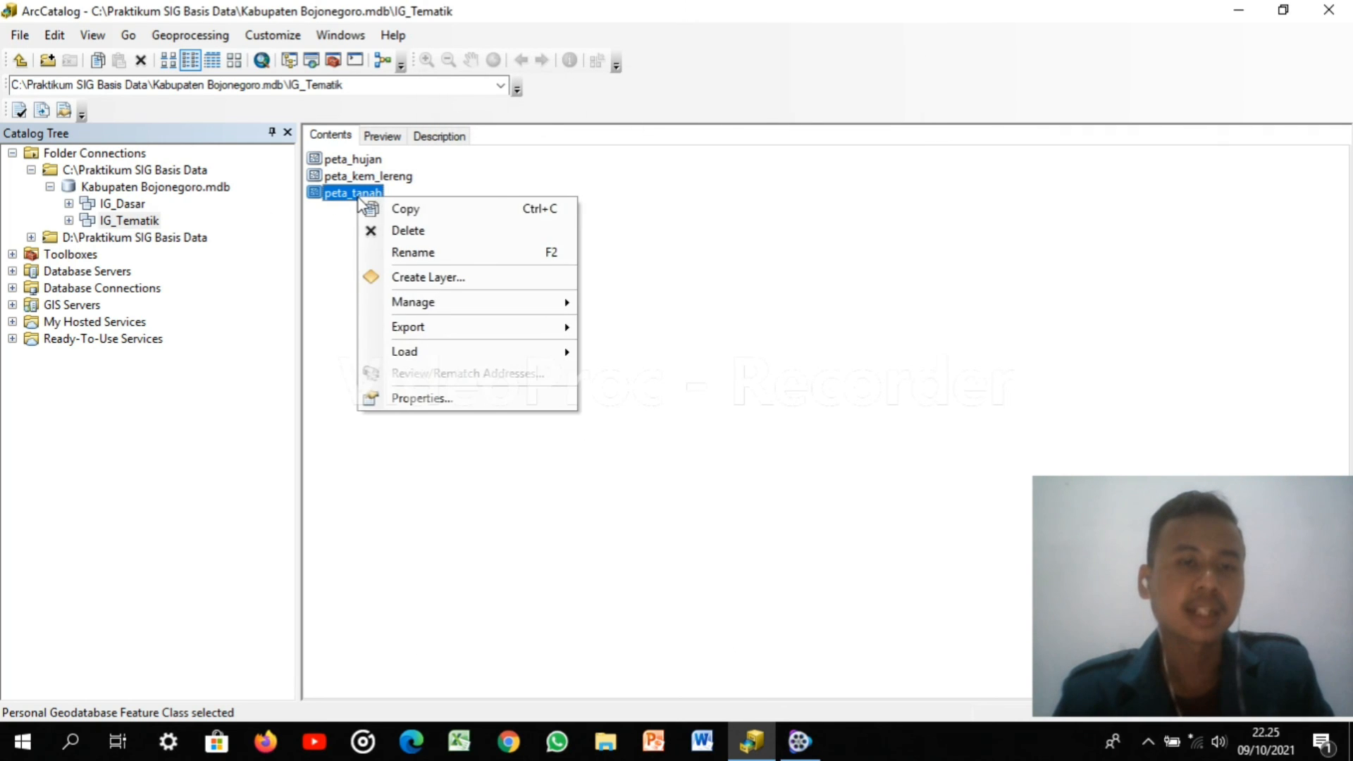
left_click(425, 397)
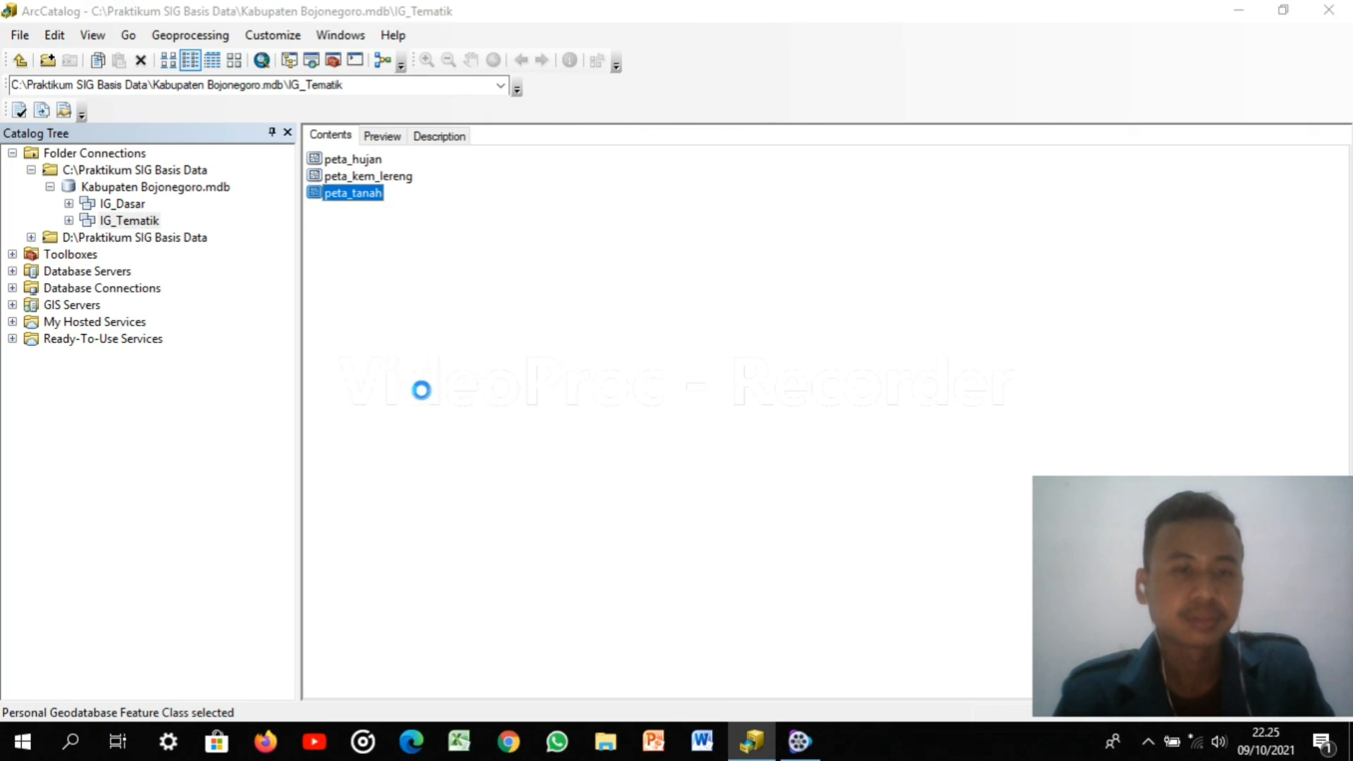
left_click(619, 202)
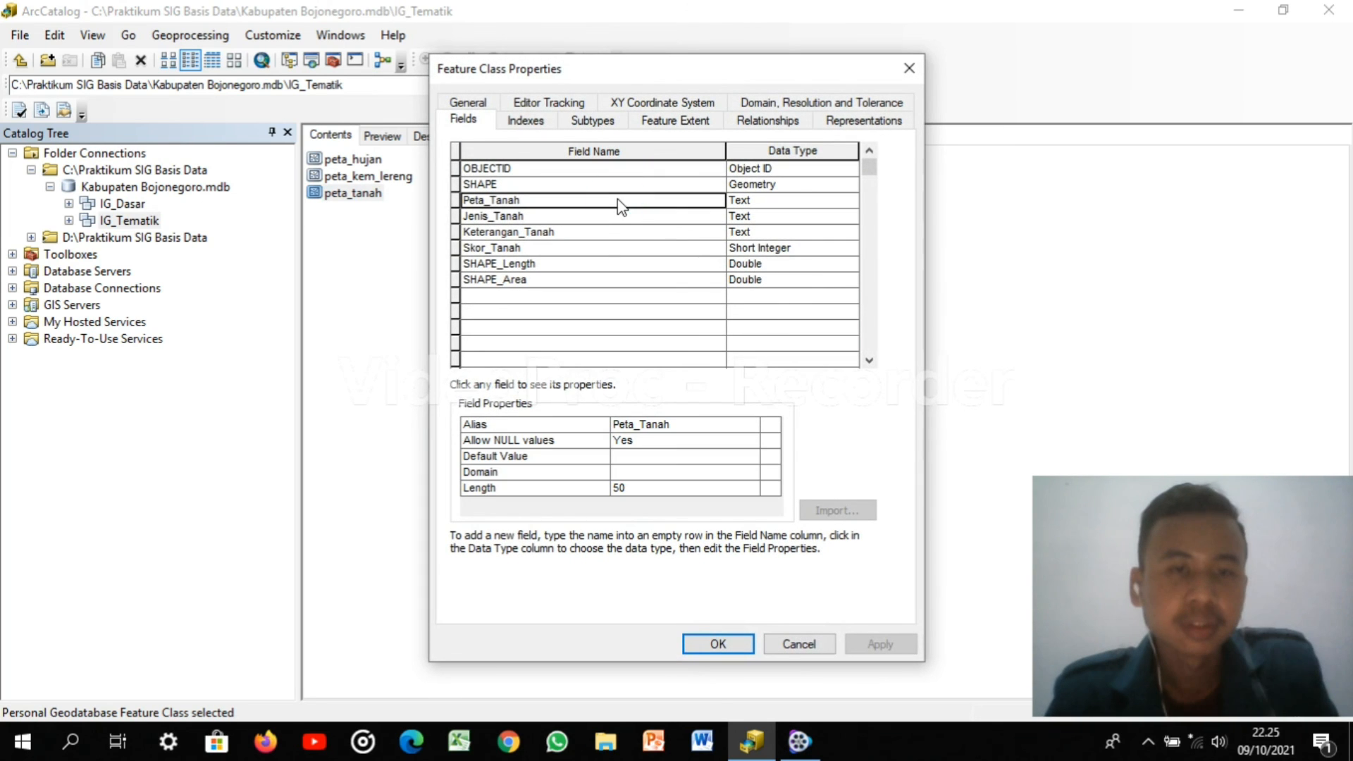
left_click(637, 474)
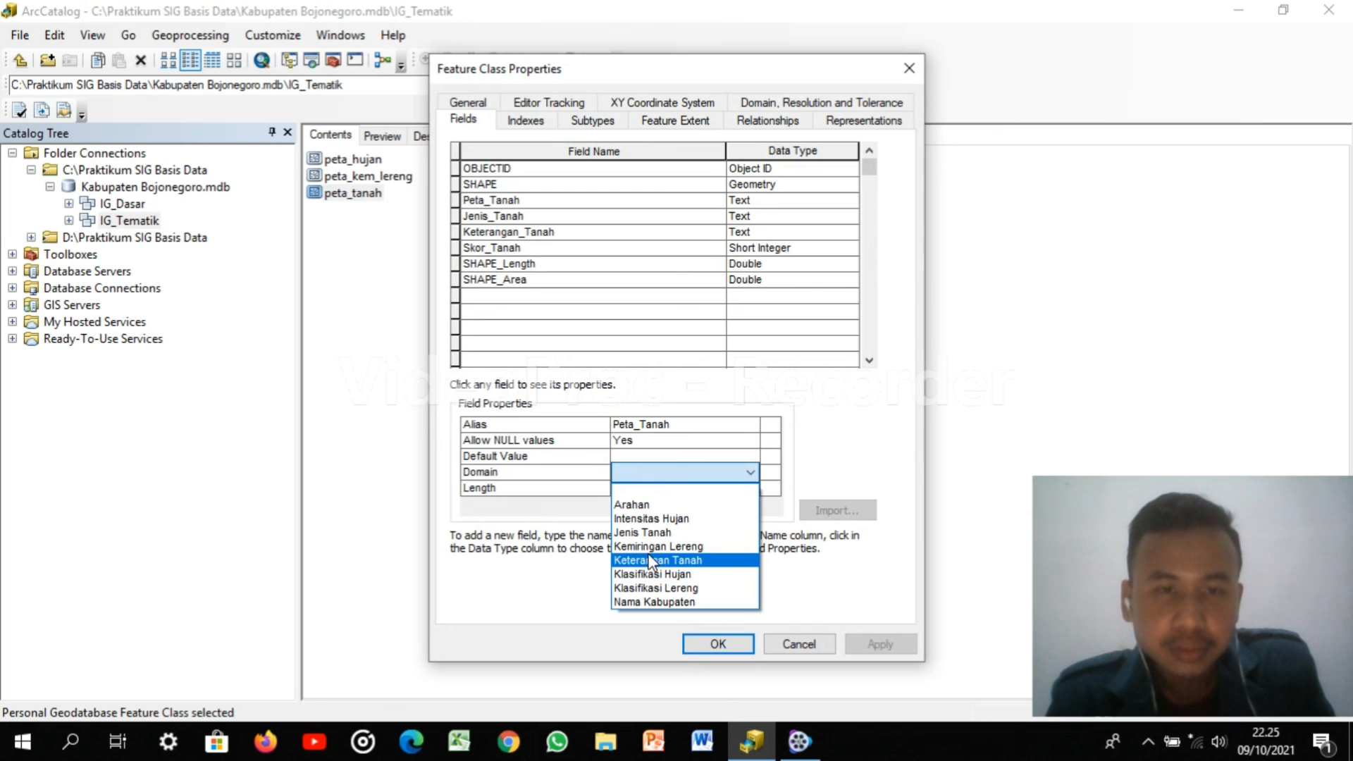
left_click(497, 214)
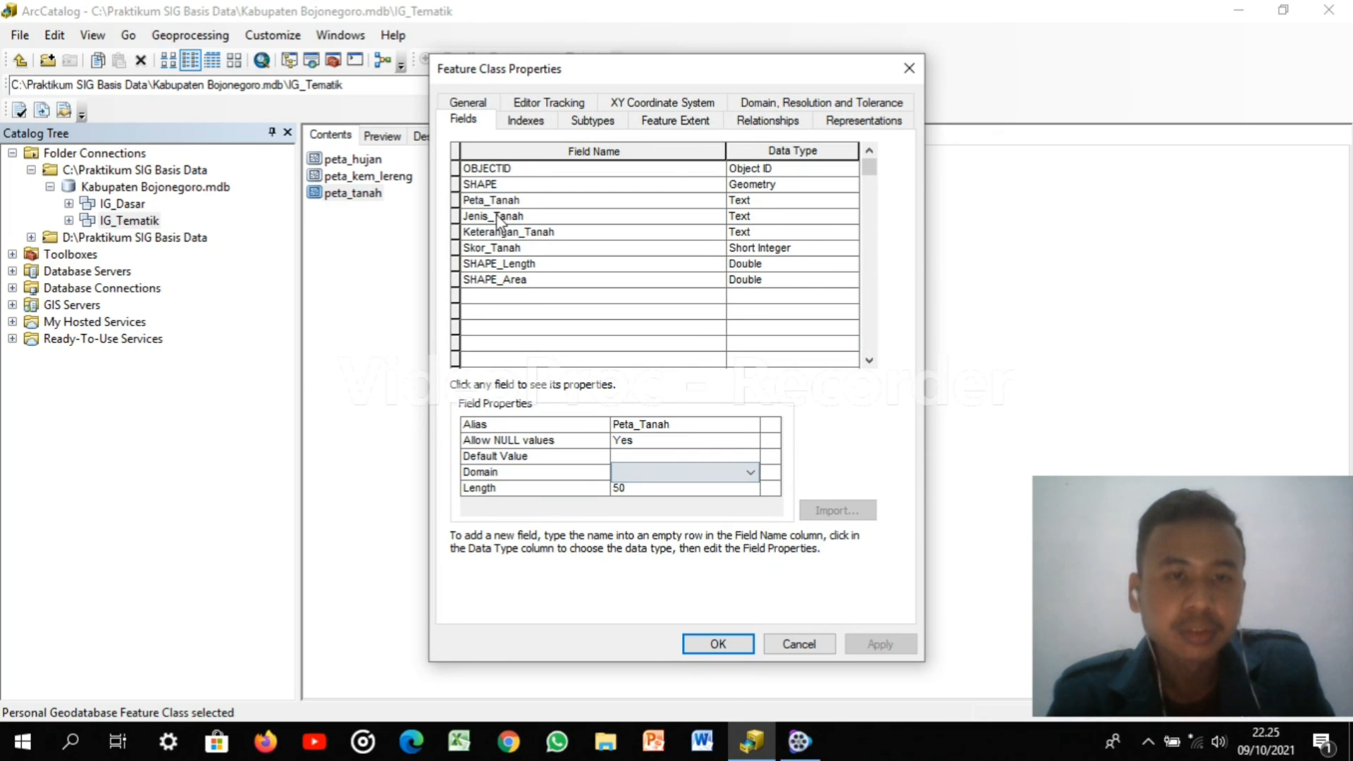
left_click(603, 220)
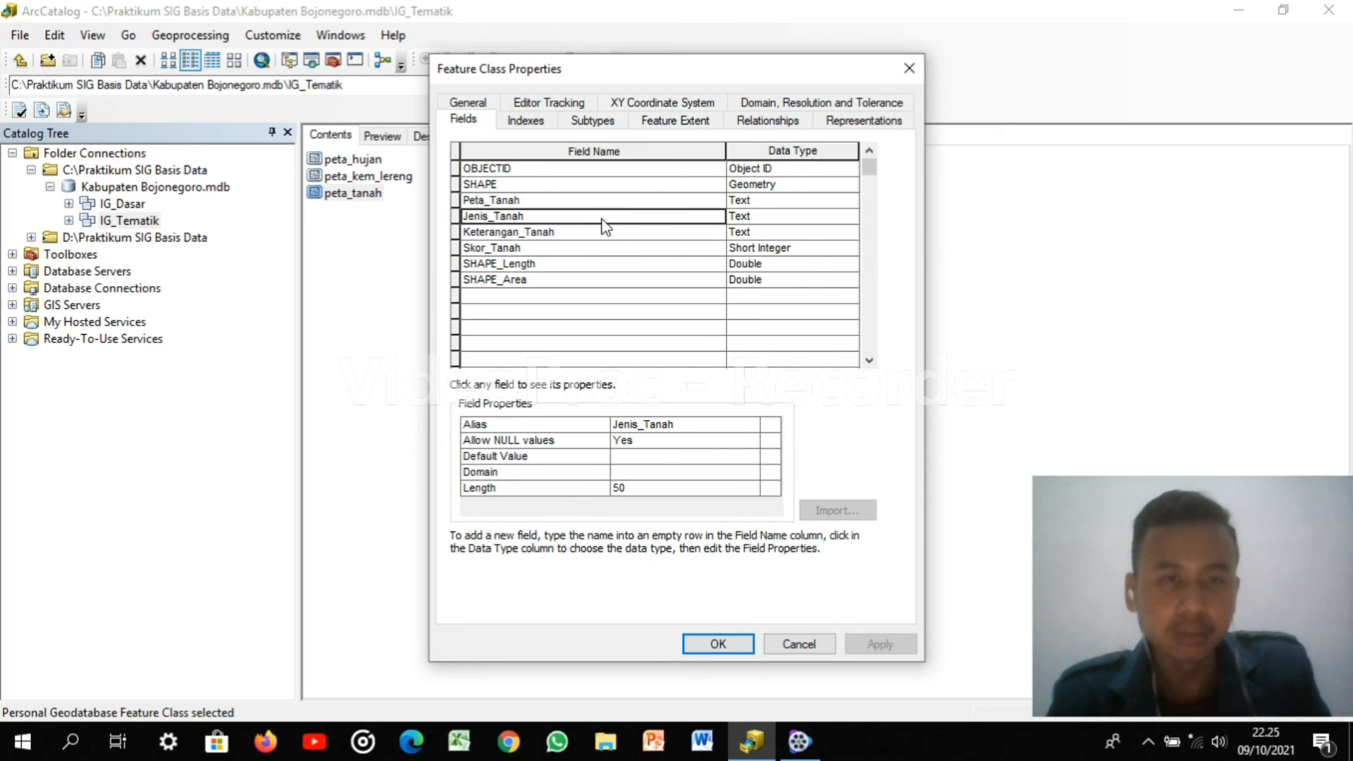
left_click(643, 472)
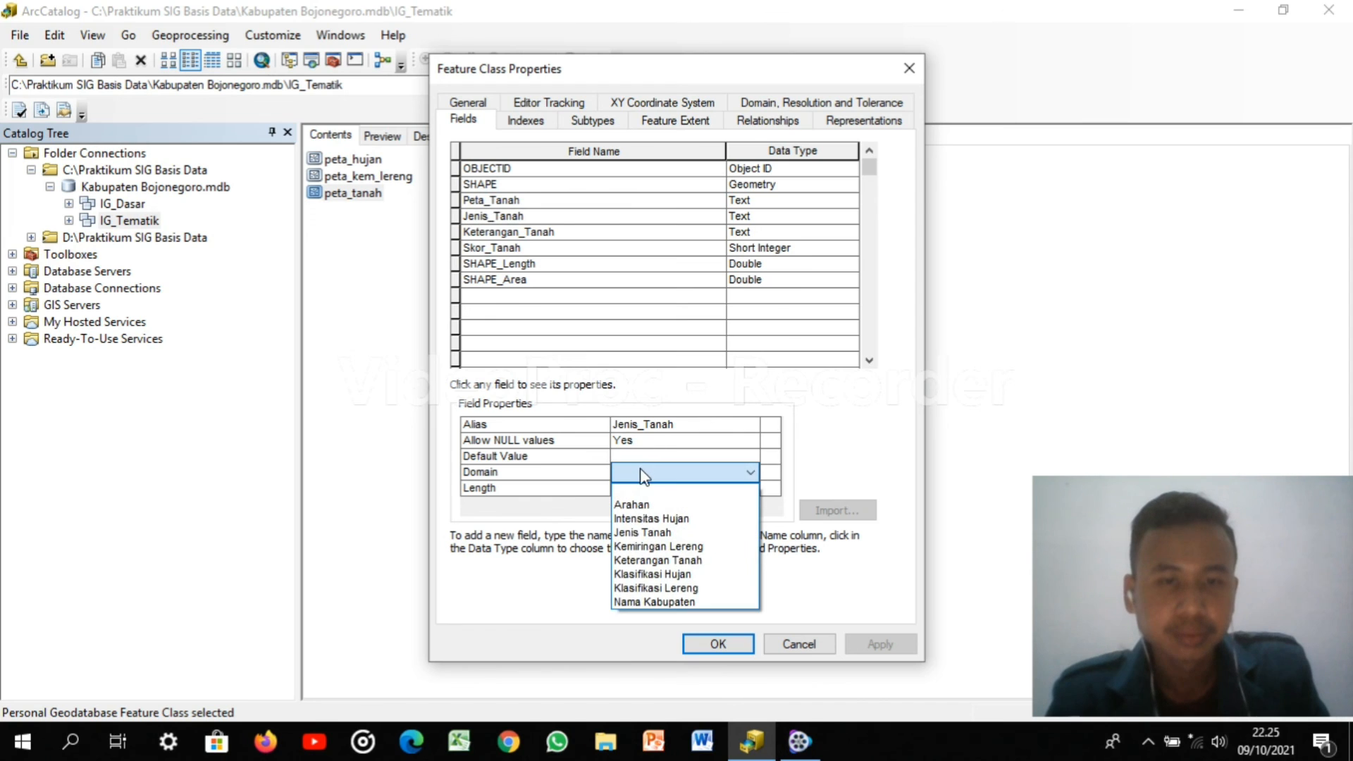
left_click(667, 533)
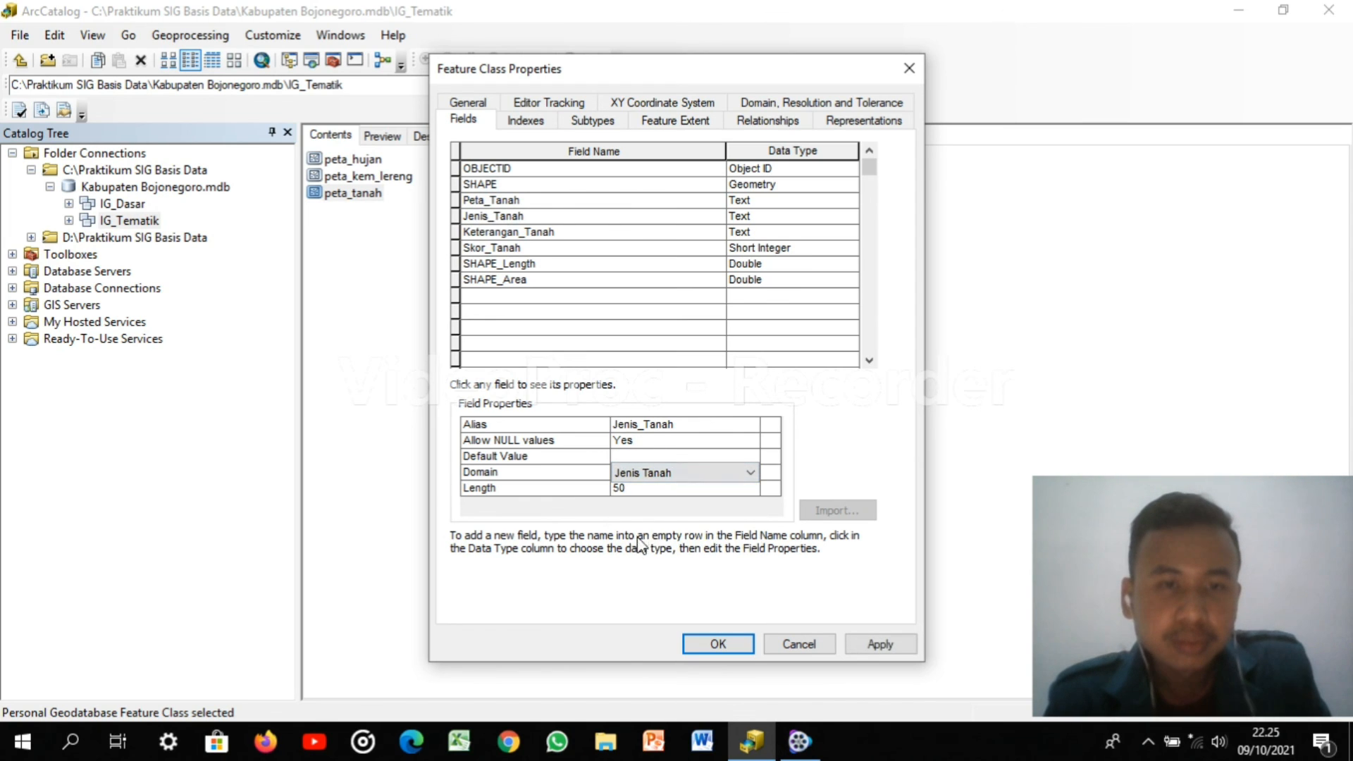
Assign the Keterangan Tanah domain to the Keterangan_Tanah field
left_click(600, 266)
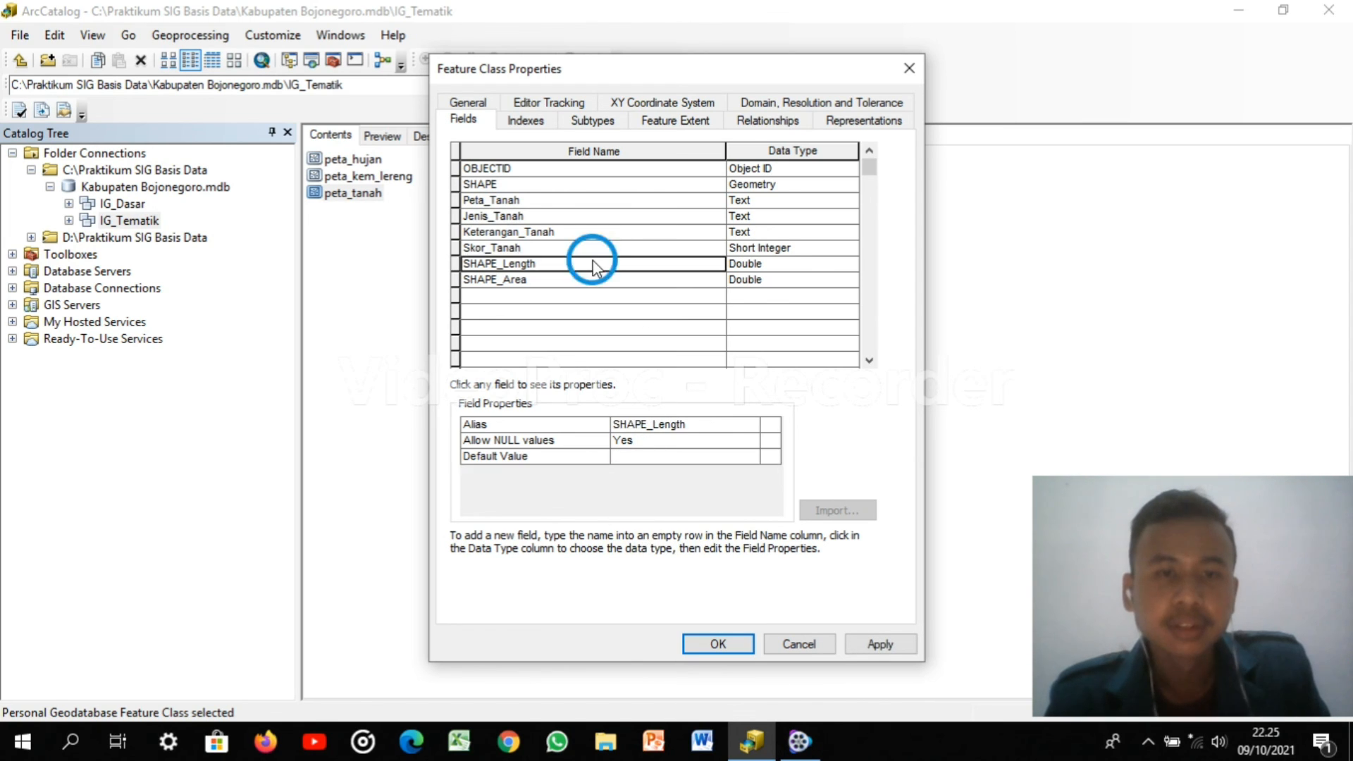
left_click(554, 249)
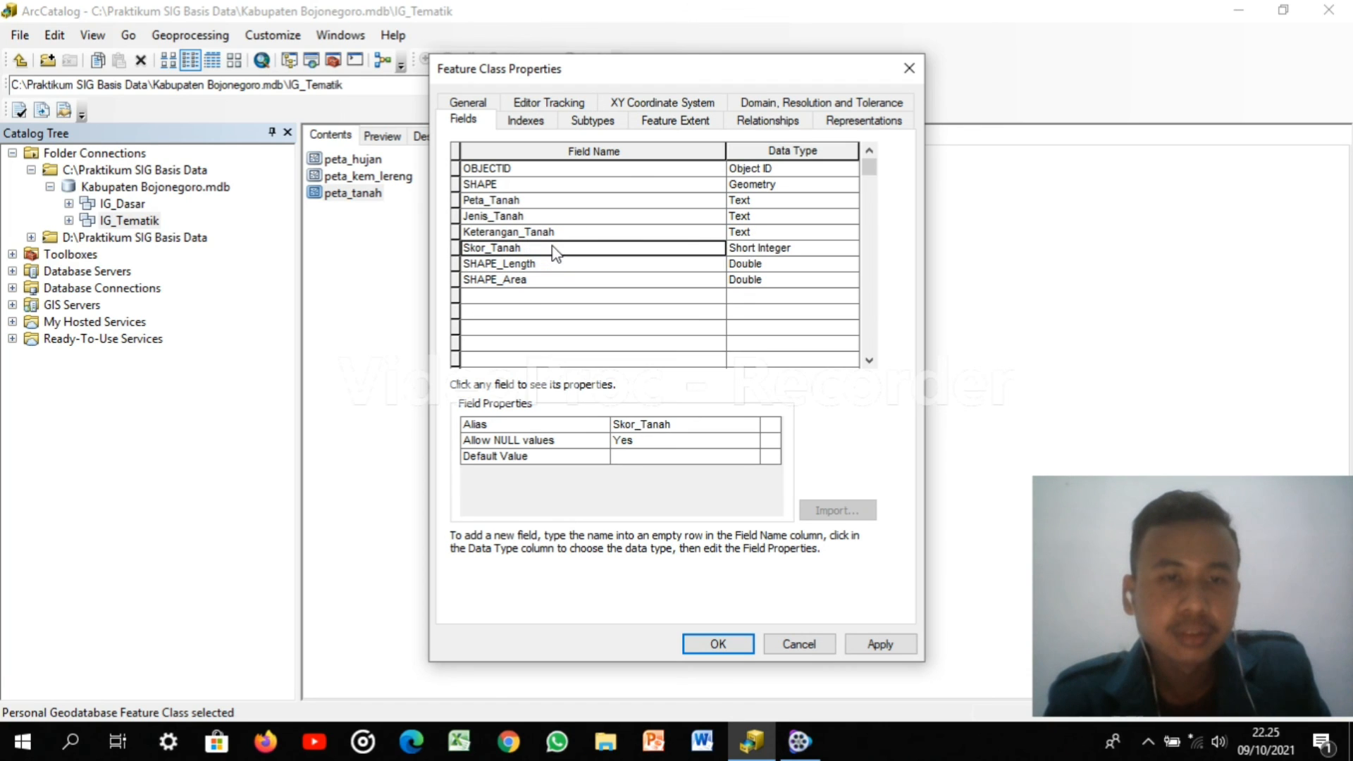
left_click(574, 231)
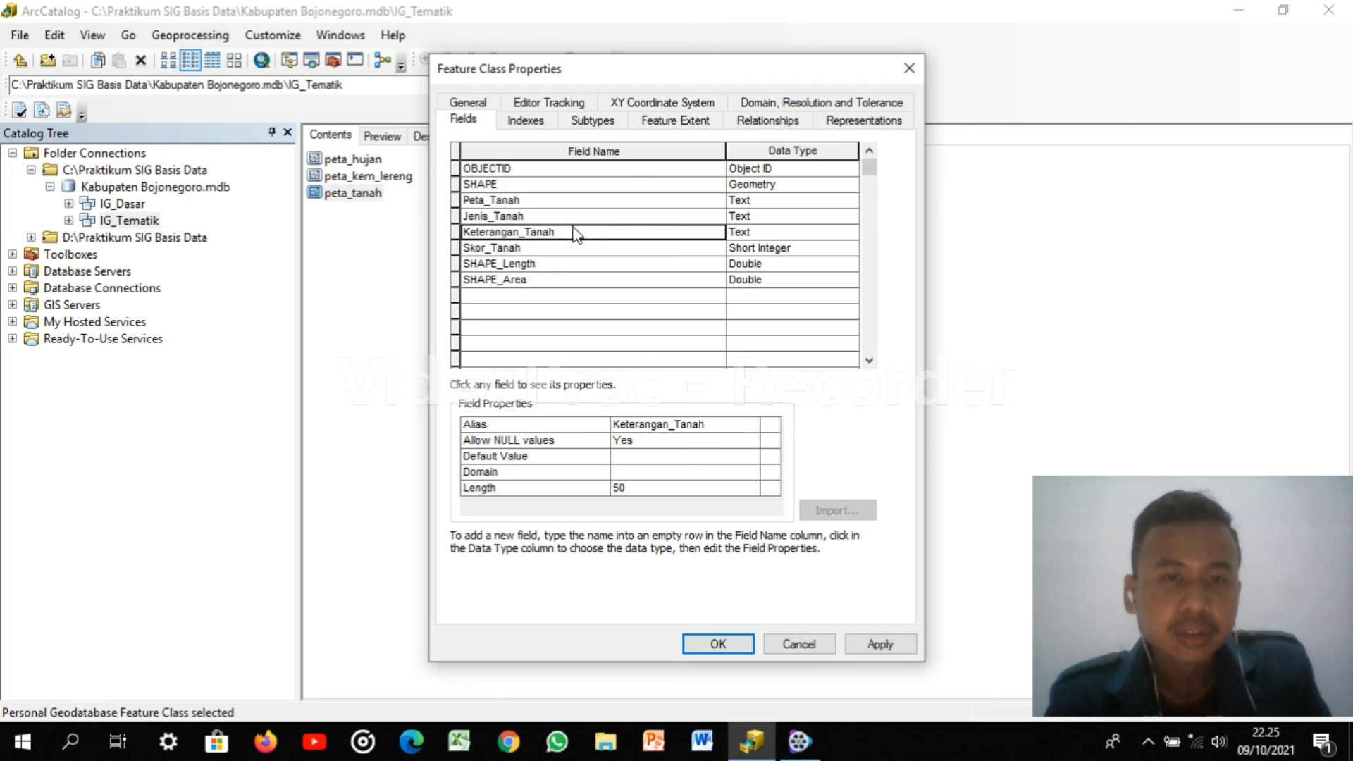
left_click(669, 472)
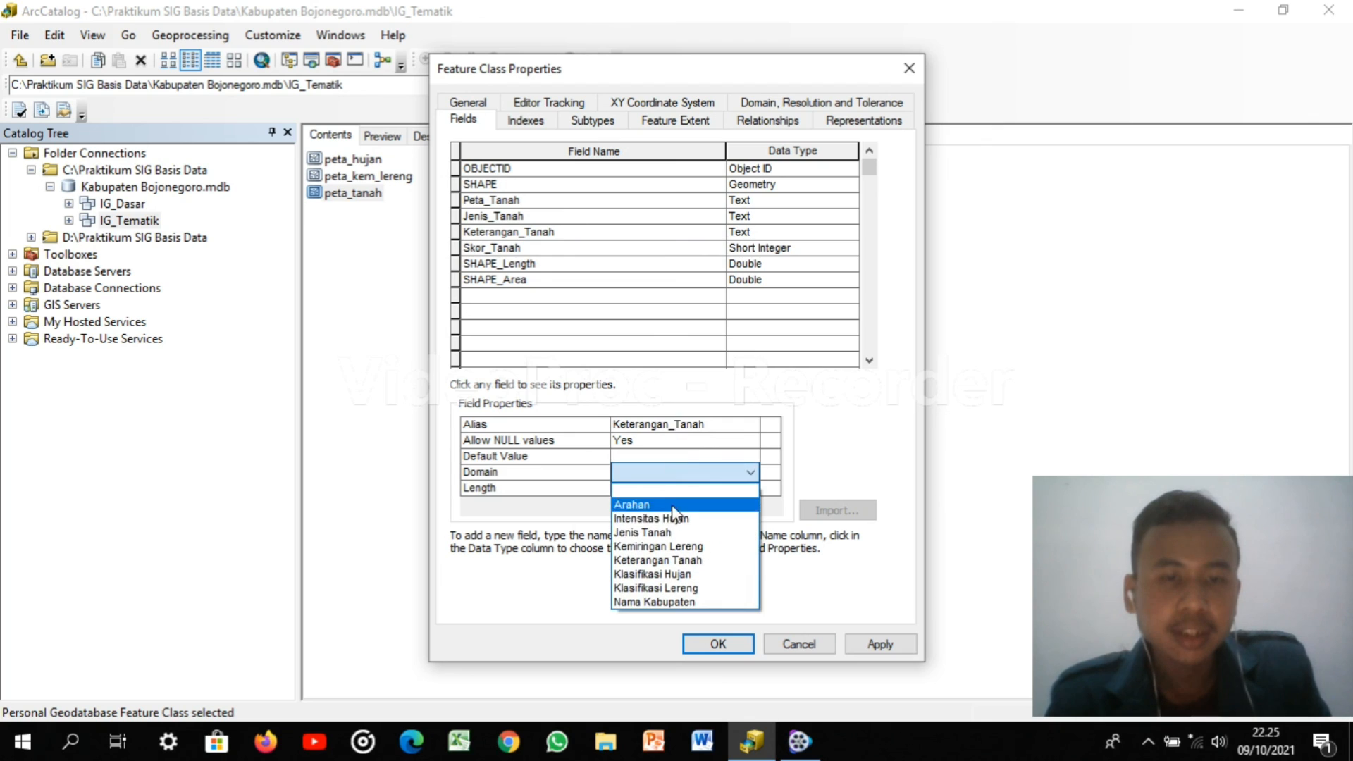
left_click(664, 557)
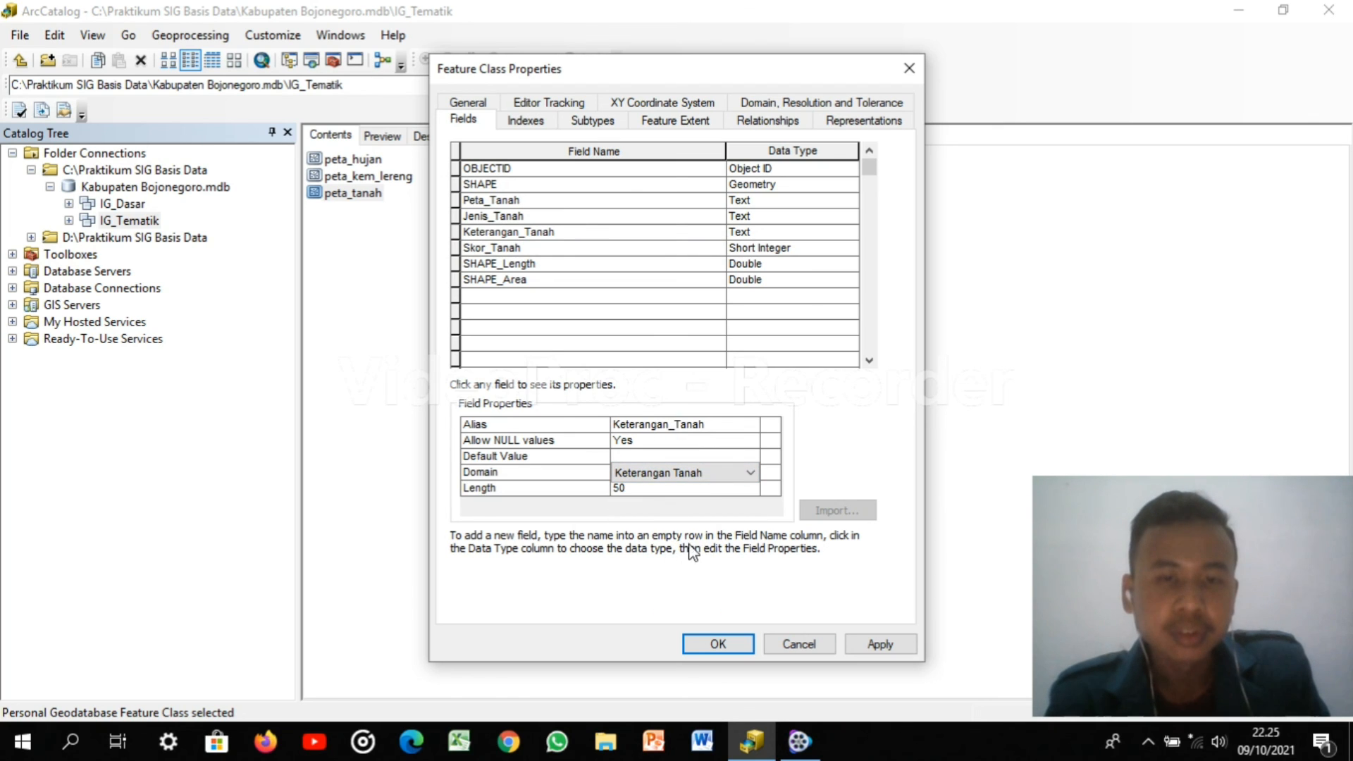
Check the Jenis_Tanah, Keterangan_Tanah and Skor_Tanah fields, then apply the domain assignments and close the peta_tanah properties
left_click(572, 215)
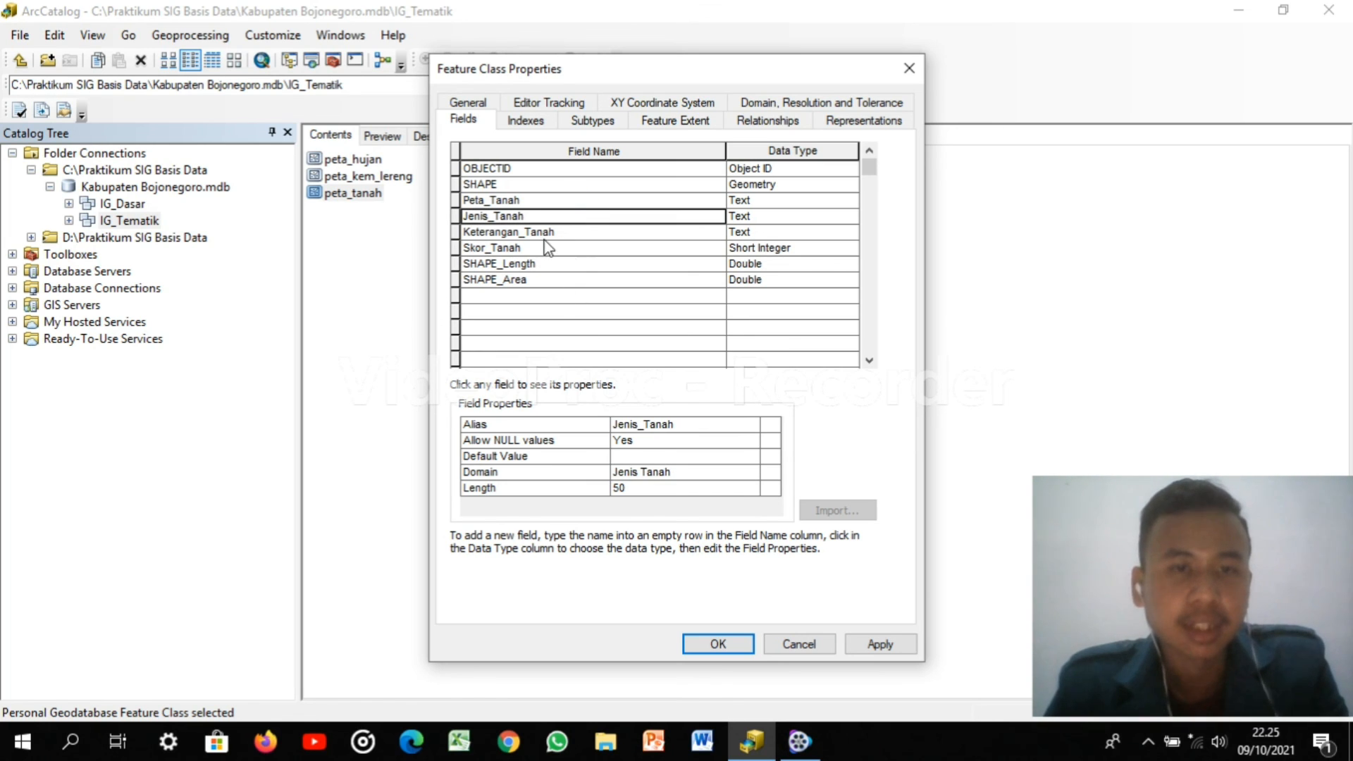
left_click(568, 232)
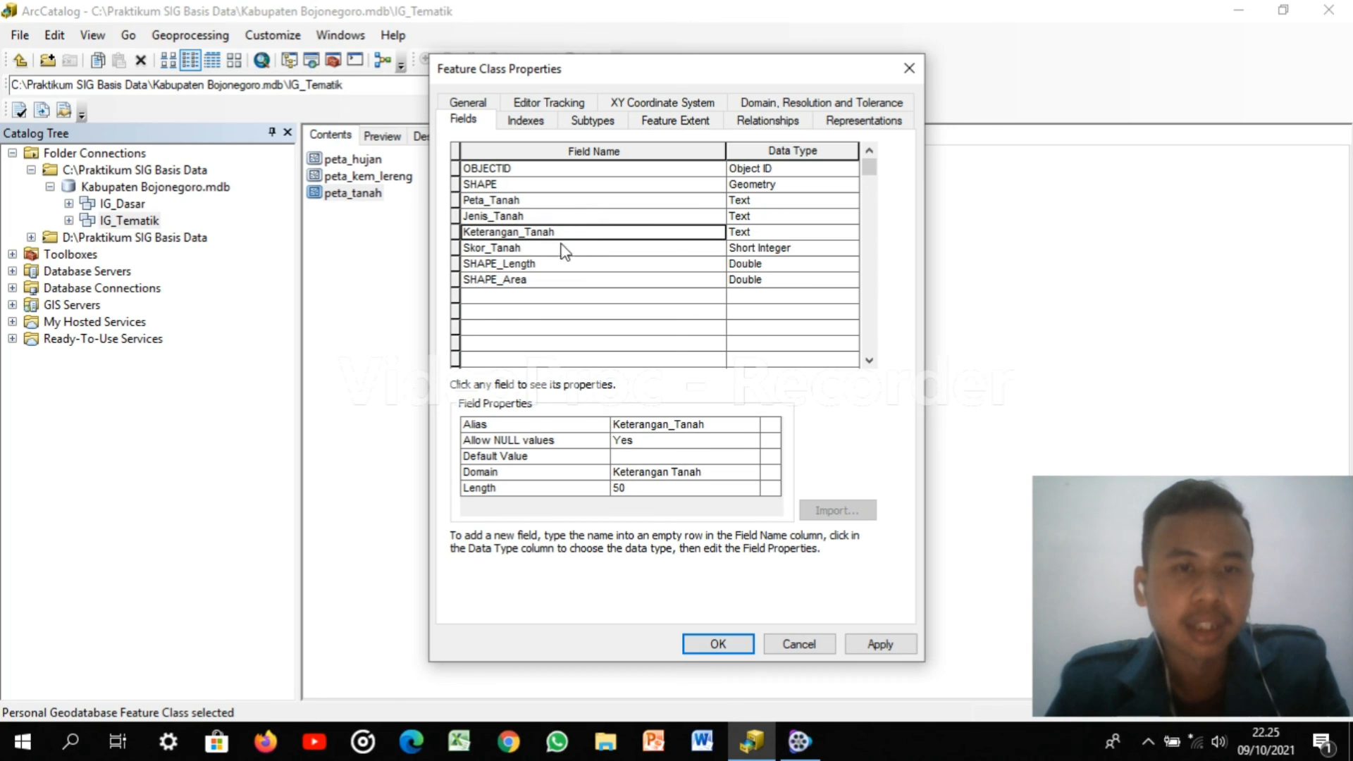
left_click(560, 247)
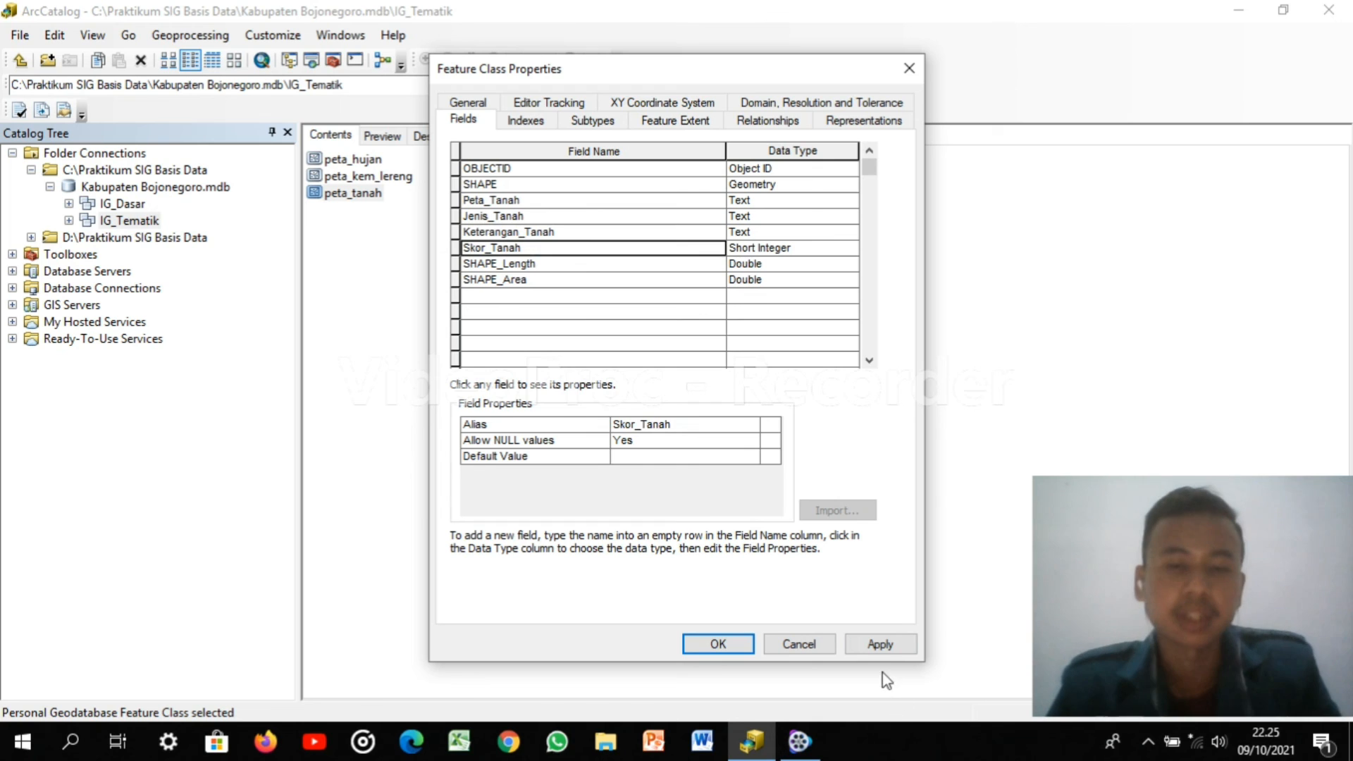
left_click(880, 644)
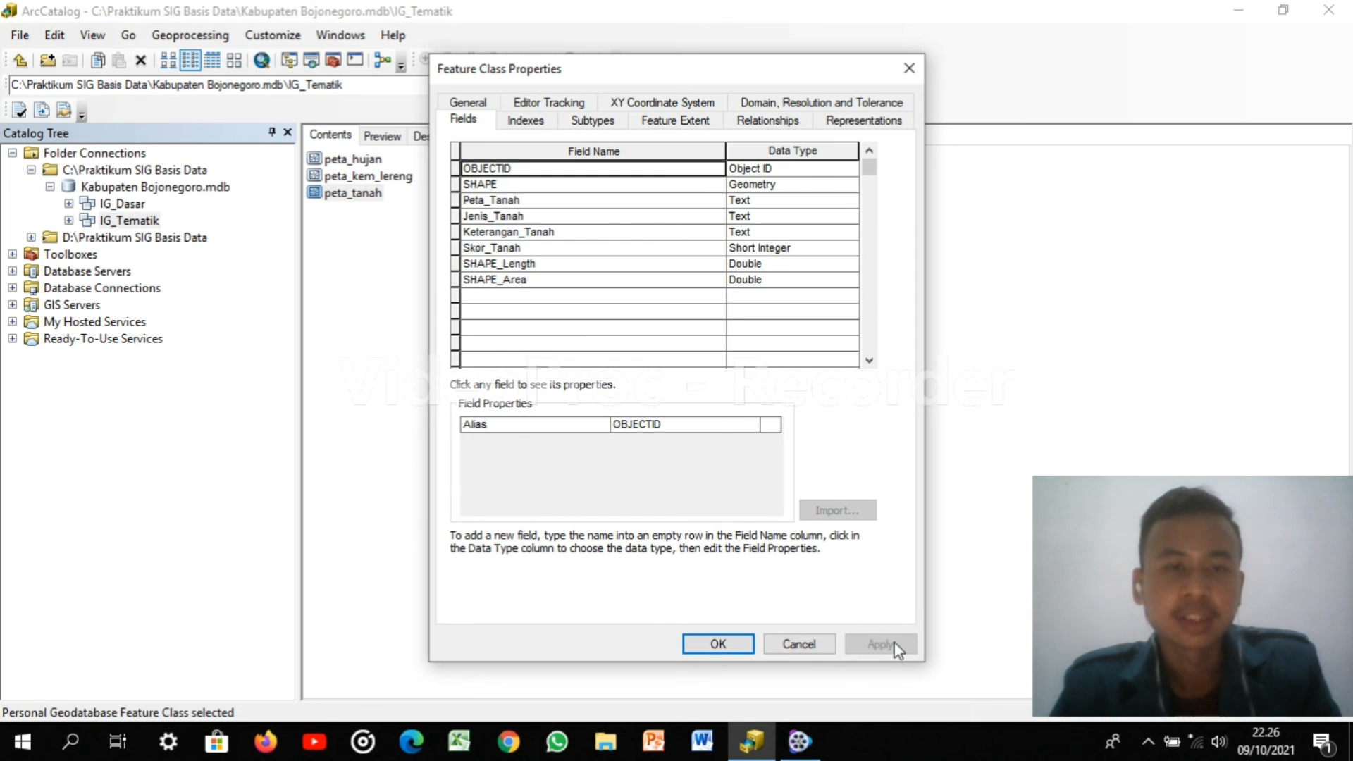
left_click(719, 645)
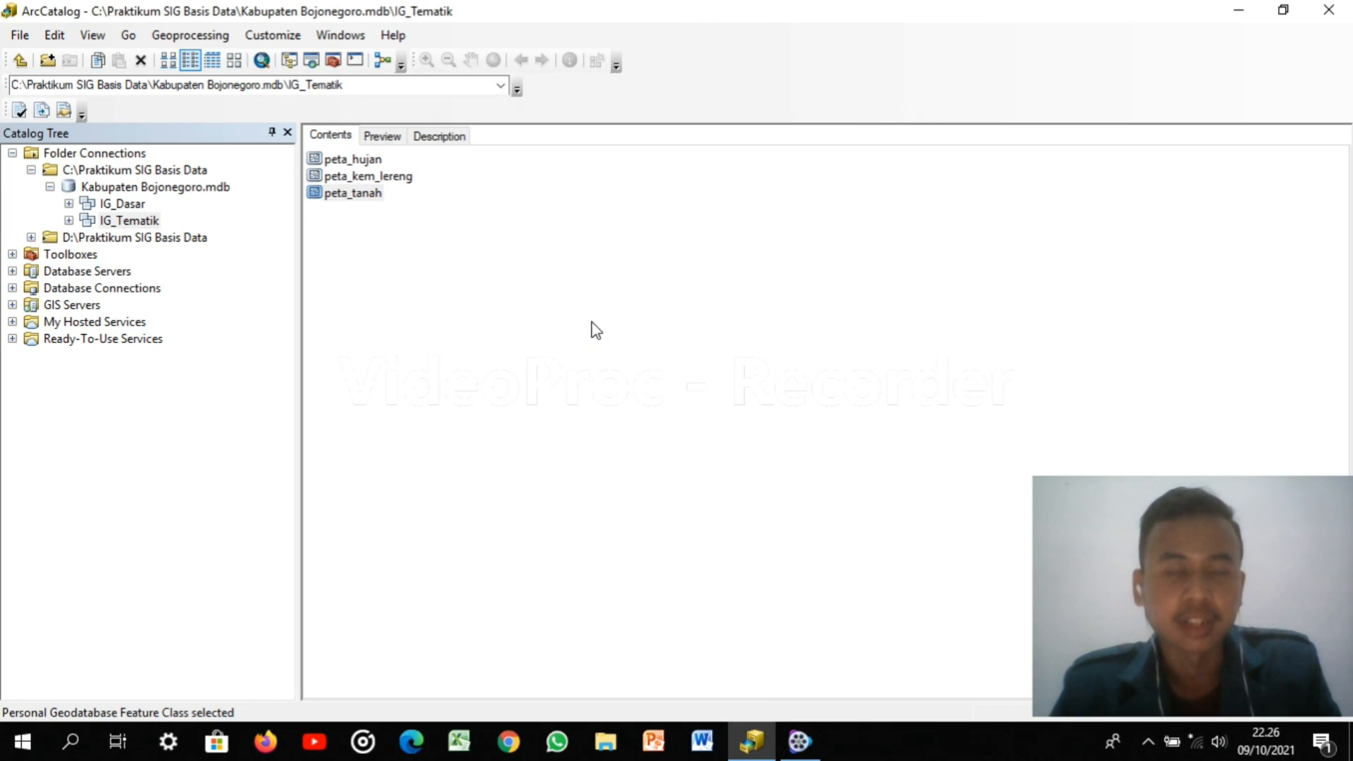